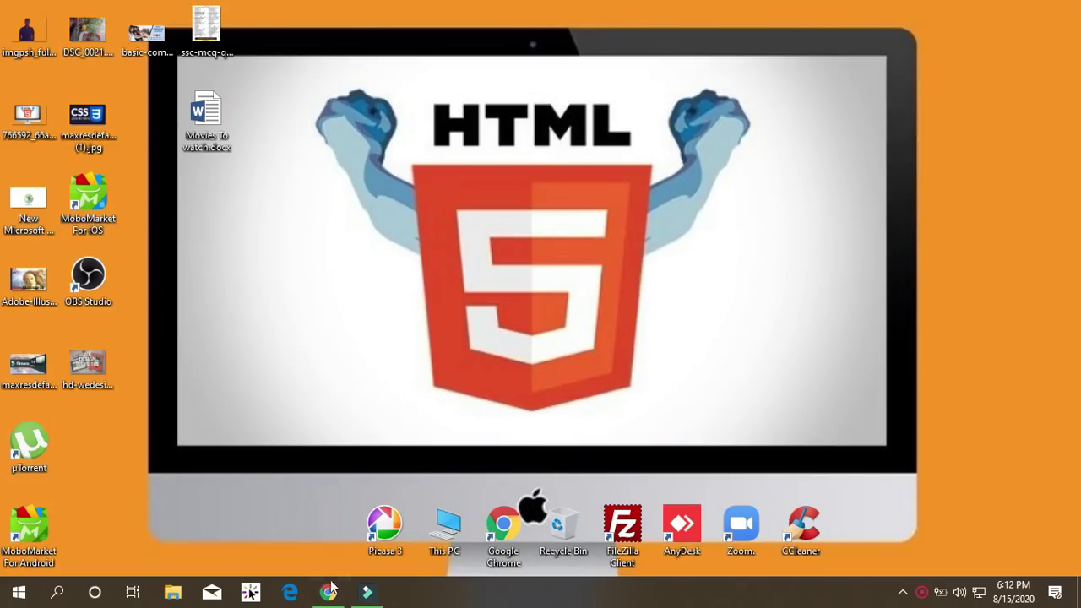
Step: Switch to Chrome, close the downloads bar and look over the My Blog front page
left_click(328, 591)
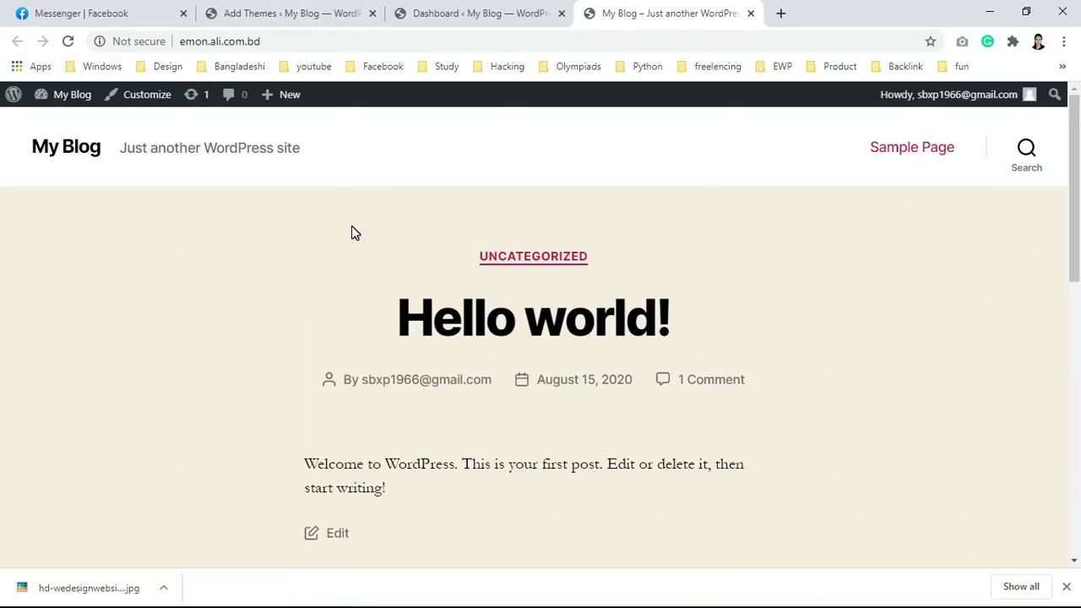
scroll(353, 233, "down", 1)
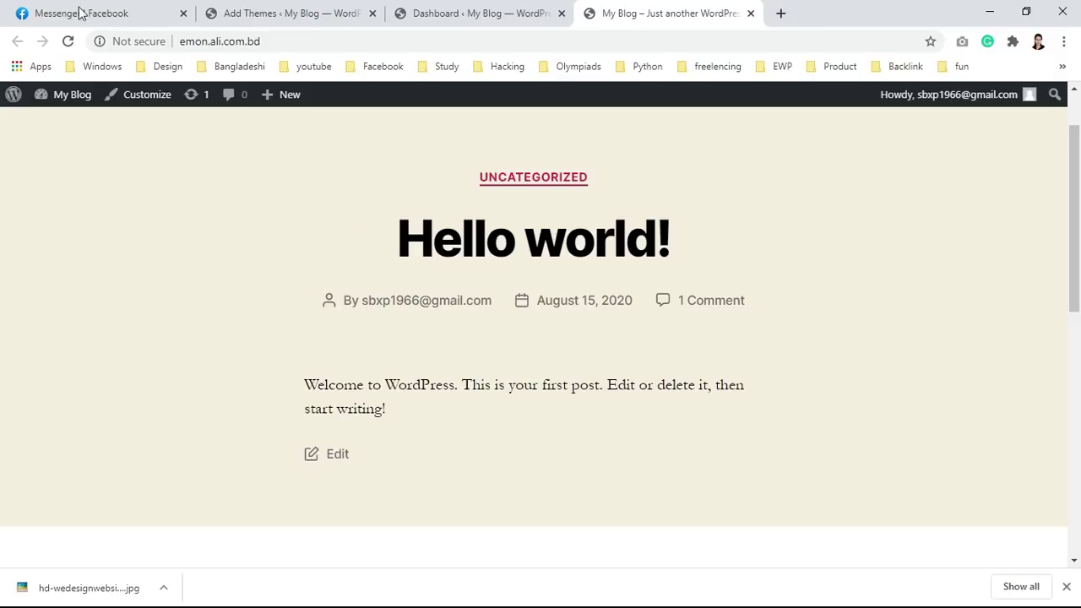
left_click(1062, 585)
scroll(960, 423, "up", 1)
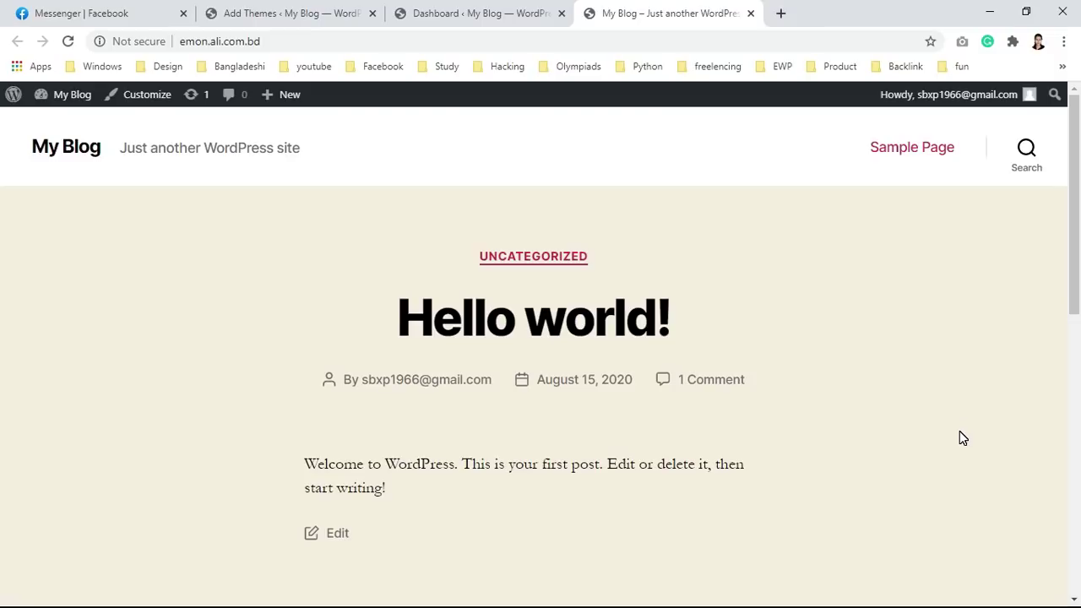
scroll(801, 411, "down", 5)
scroll(803, 412, "up", 5)
Step: Look over the theme search results for "neve" and the WordPress dashboard with its Appearance options
left_click(506, 18)
left_click(625, 18)
left_click(485, 13)
left_click(324, 8)
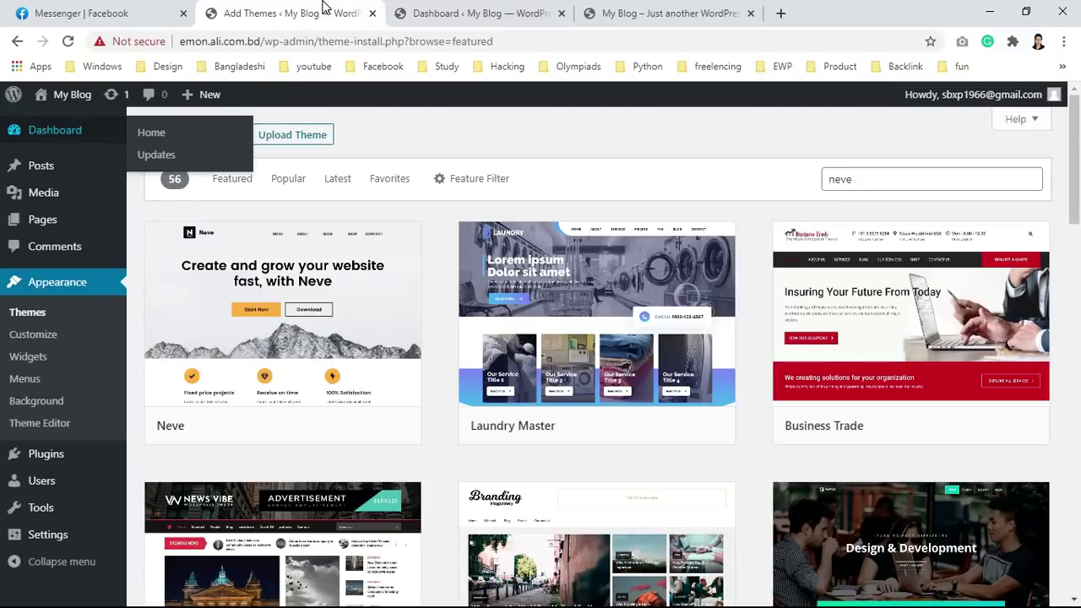
left_click(868, 174)
left_click(740, 160)
left_click(522, 9)
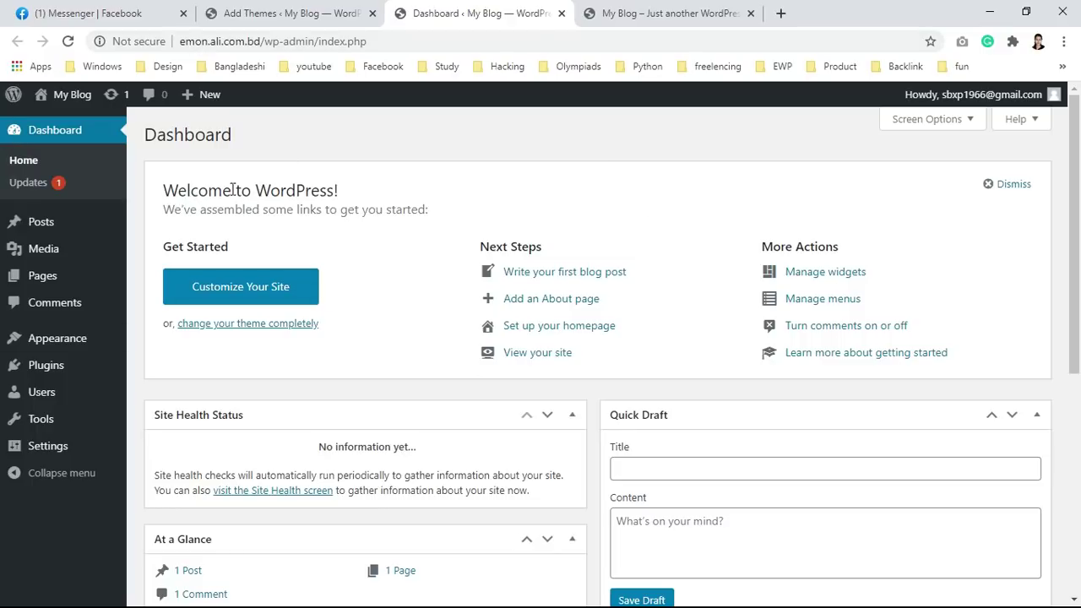
mouse_move(140, 336)
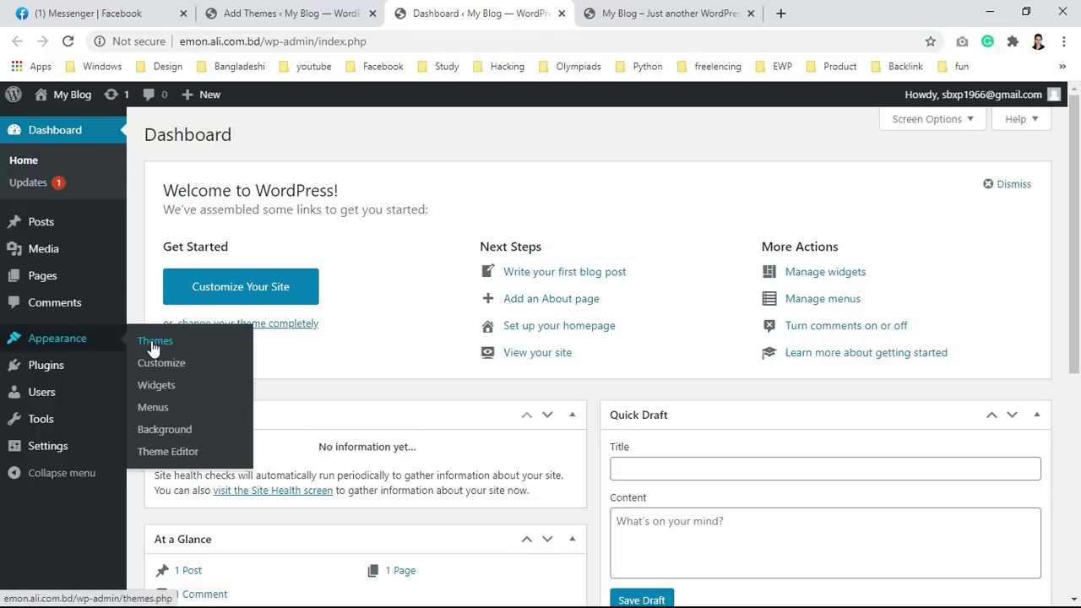
Step: Install the Neve theme from the Add Themes search results and activate it
left_click(289, 12)
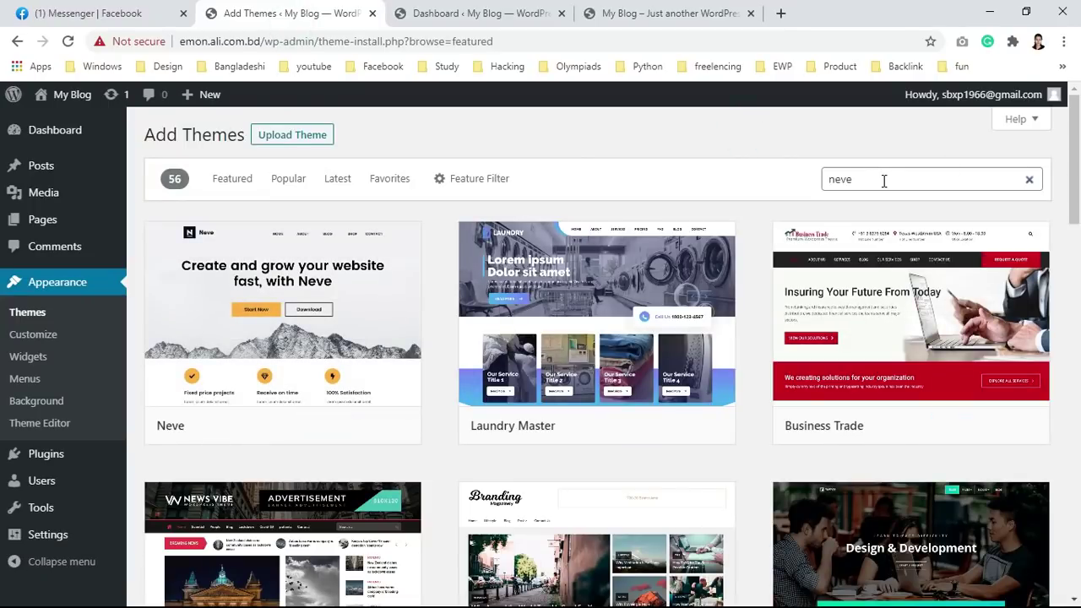
mouse_move(256, 287)
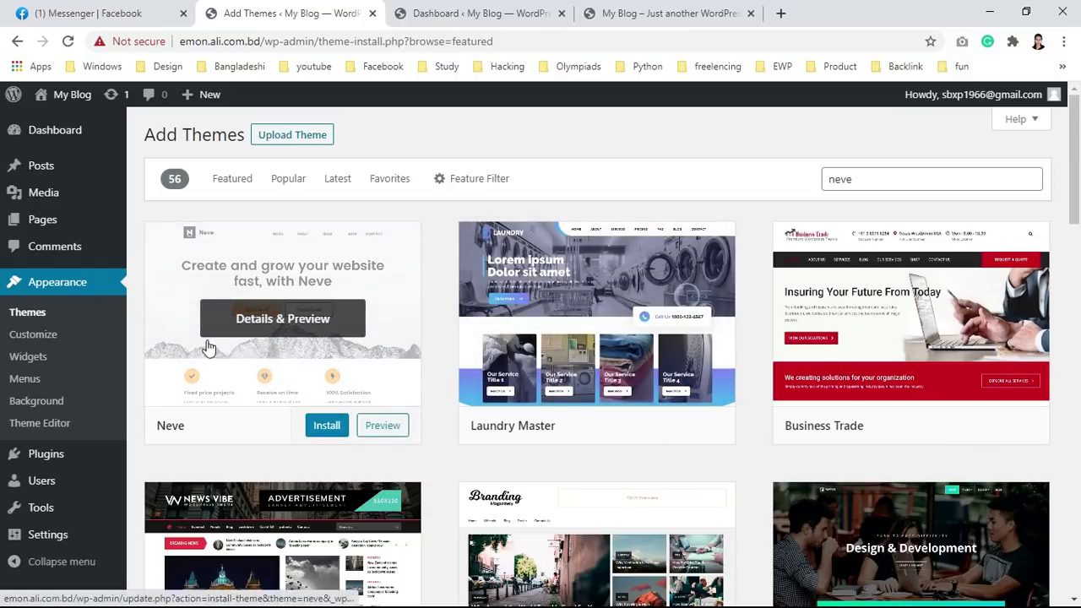
left_click(324, 431)
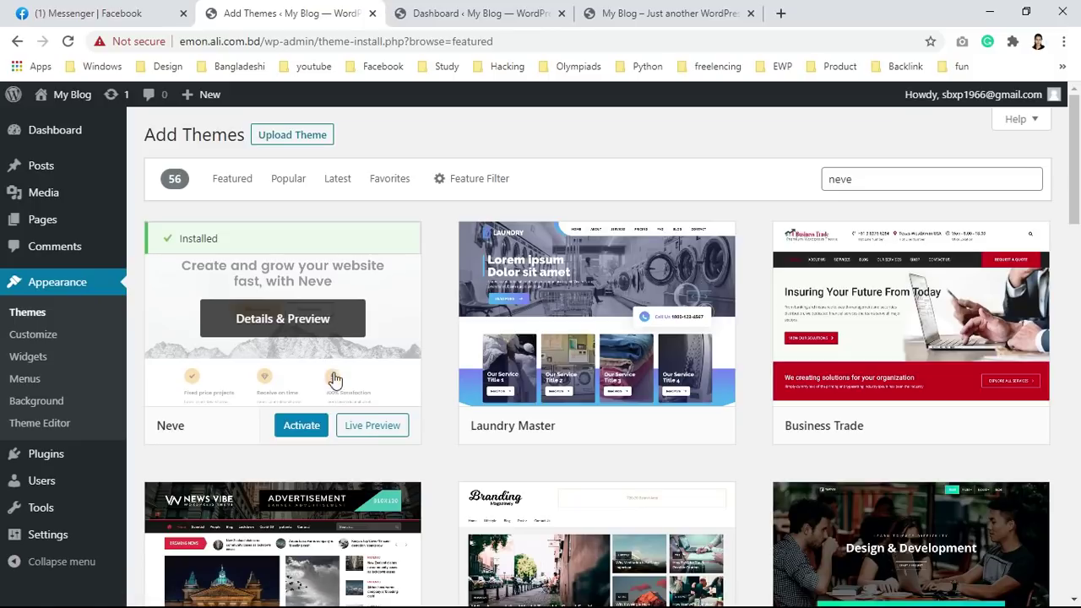
left_click(304, 438)
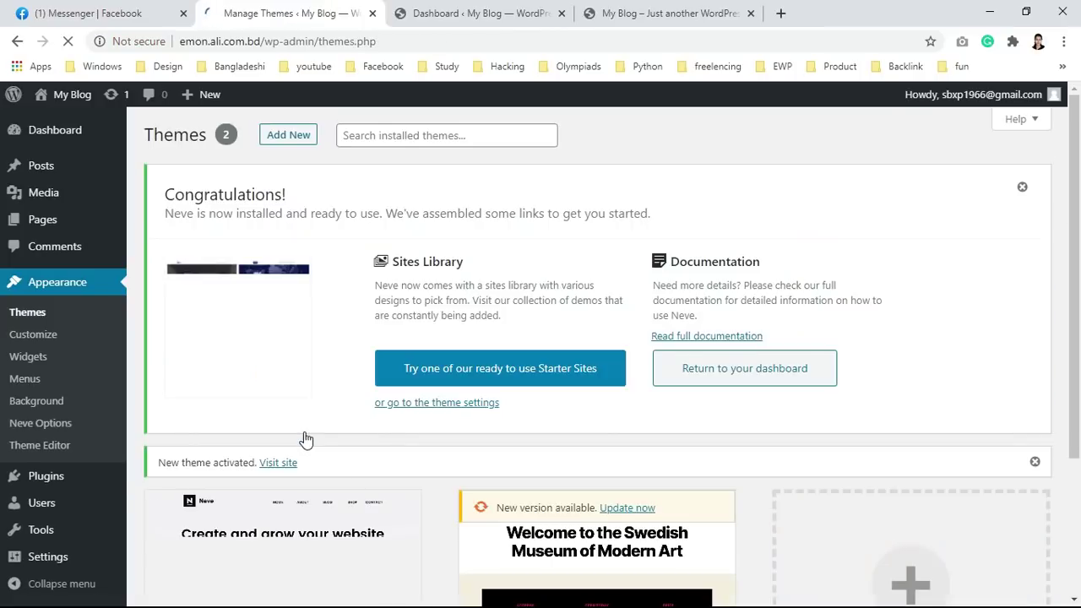
Step: Review Neve's welcome notice on the Themes page and open its ready-to-use starter sites
scroll(789, 266, "down", 1)
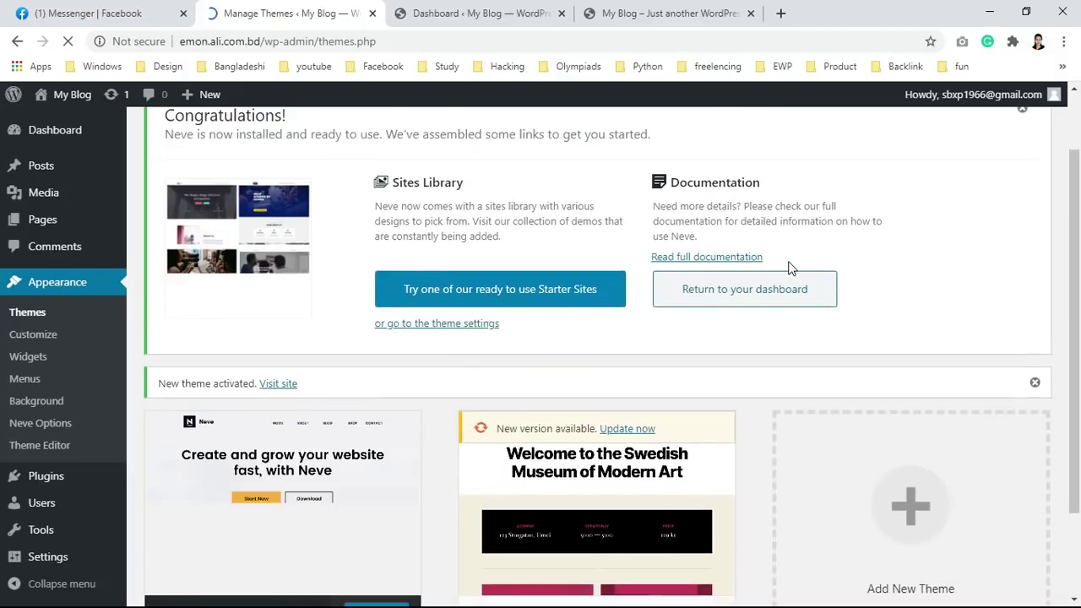
scroll(789, 268, "up", 1)
scroll(788, 266, "down", 1)
scroll(789, 266, "up", 1)
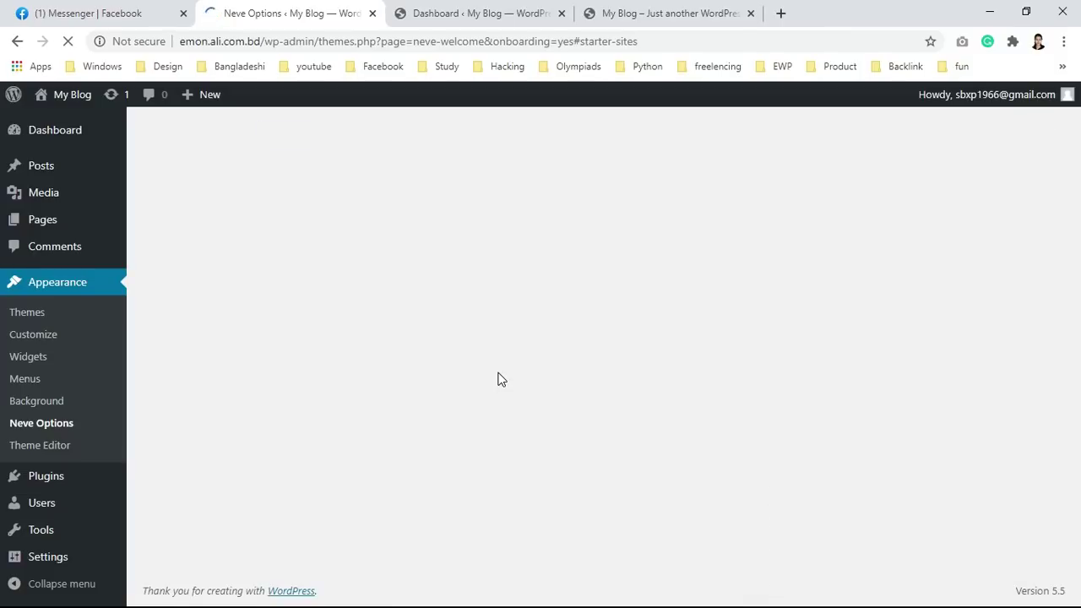
Step: Close the Dashboard page and open the site's Customizer in a new tab from the My Blog front page
left_click(561, 14)
left_click(452, 11)
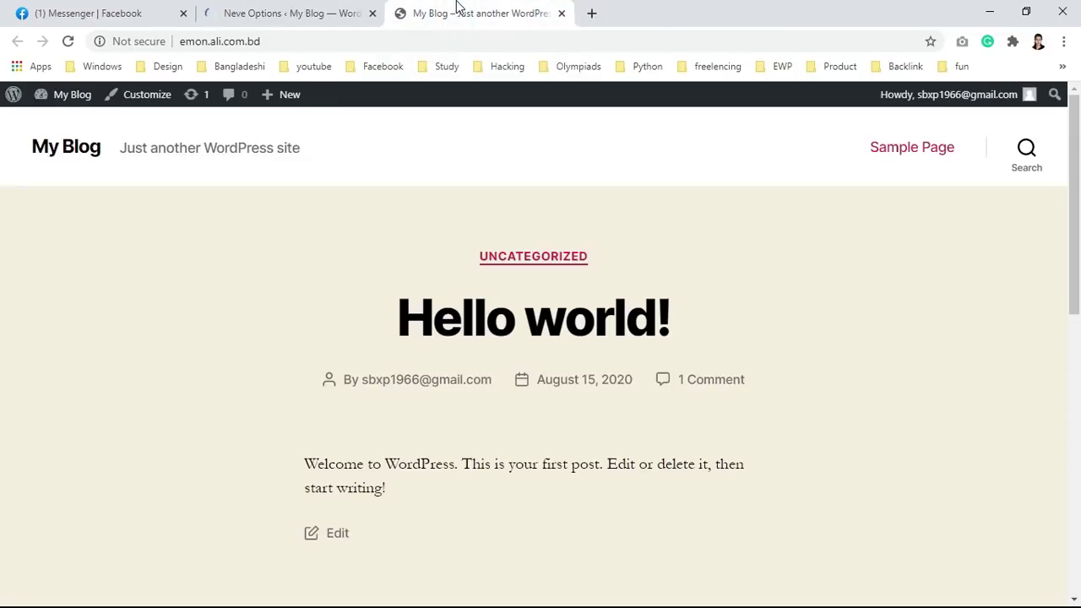
right_click(140, 98)
left_click(157, 106)
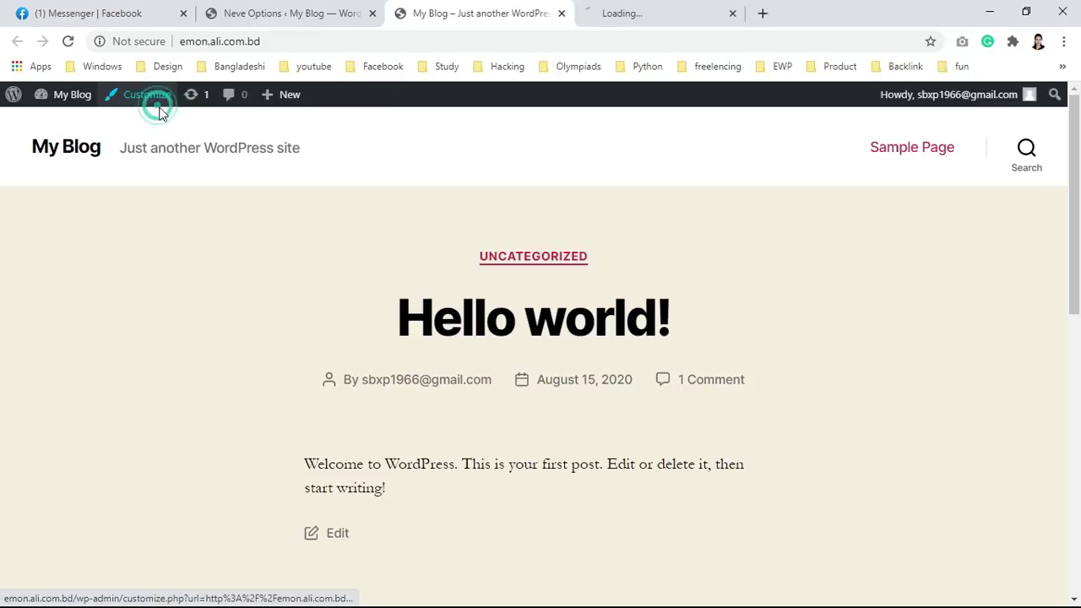
Step: Install and activate the Cloud Templates & Patterns Collection plugin from Neve Options, and close the My Blog front page
left_click(313, 10)
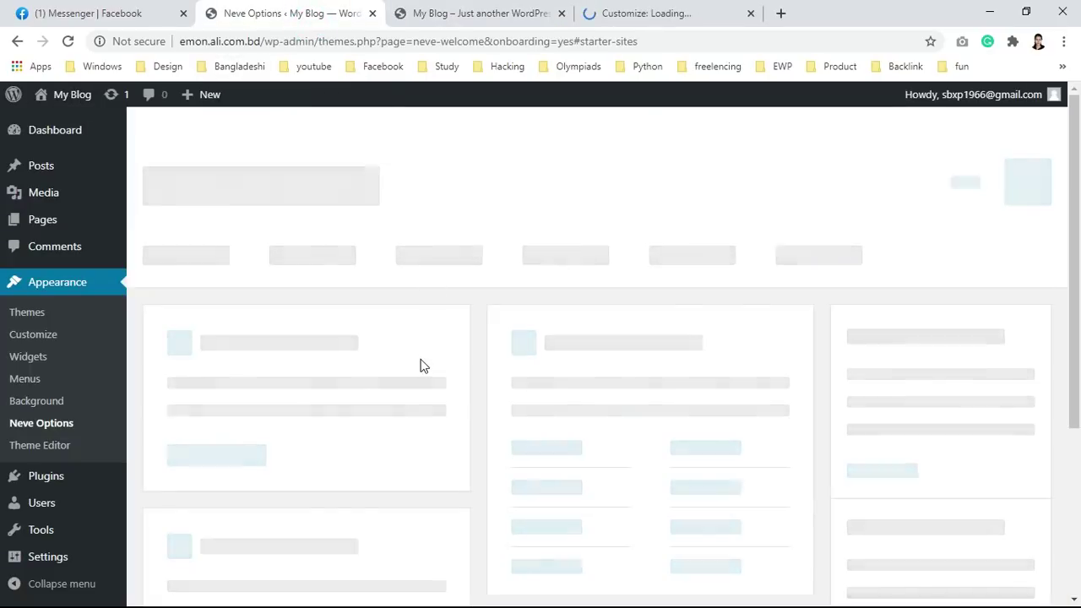
left_click(453, 9)
left_click(304, 10)
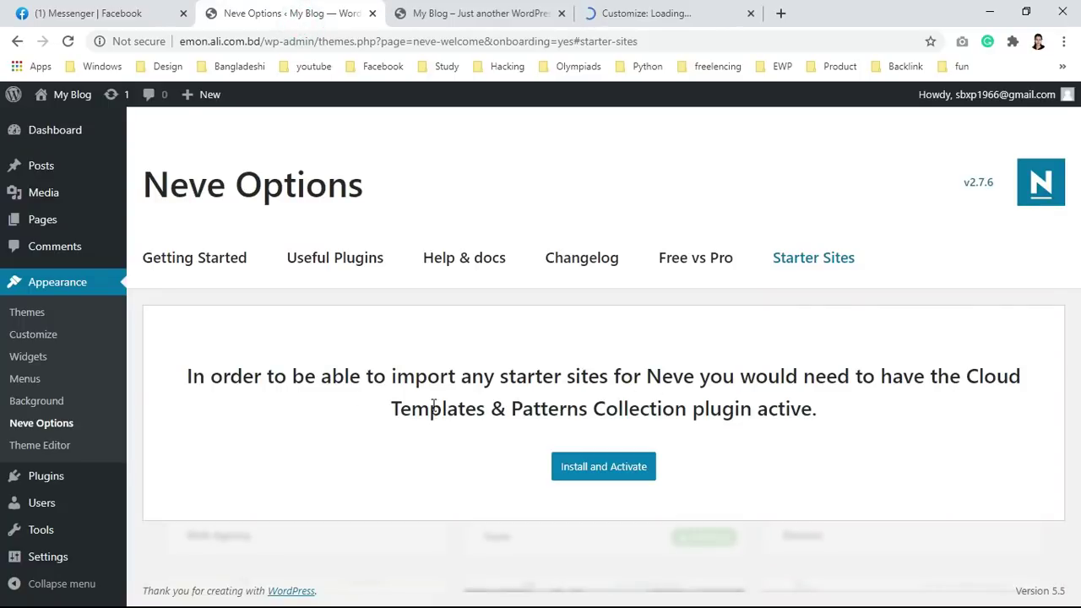
left_click(577, 475)
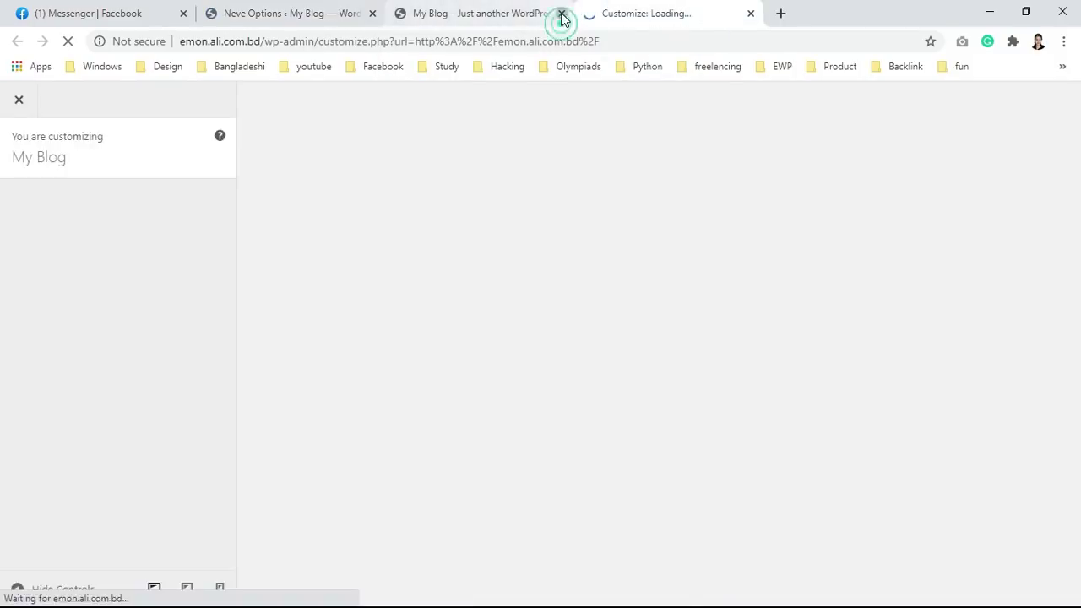
left_click(561, 13)
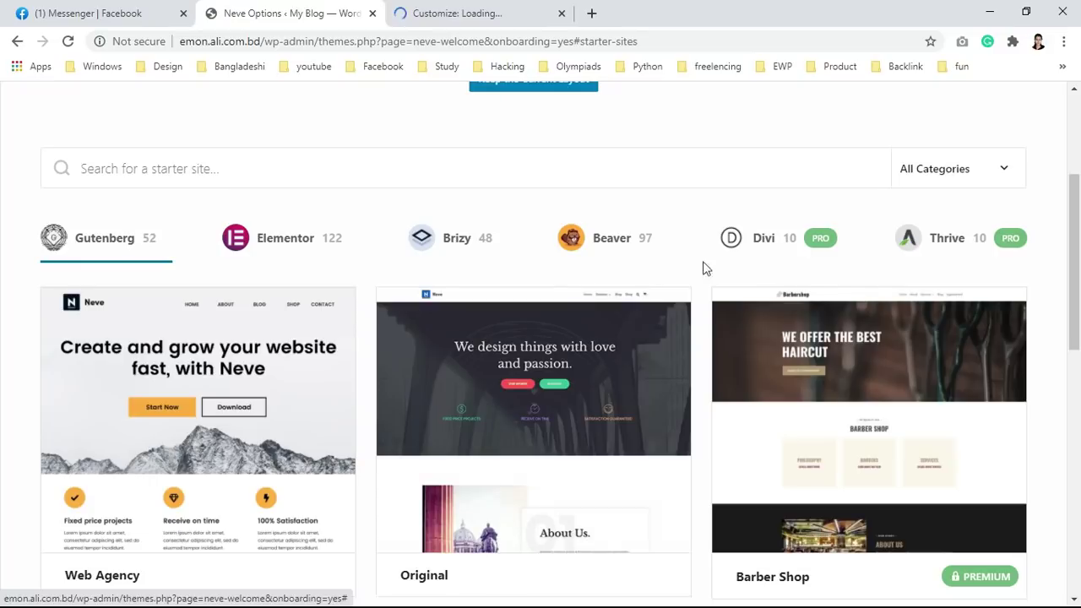
Step: Filter the Neve starter sites to the Elementor ones and view the first designs
left_click(260, 237)
scroll(725, 333, "down", 2)
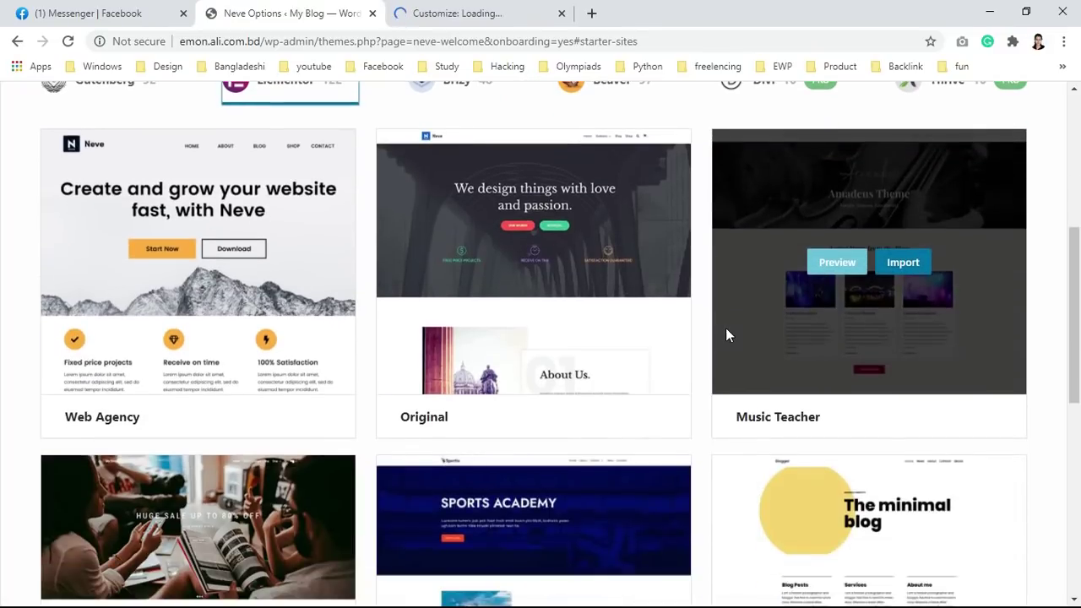
scroll(174, 346, "down", 1)
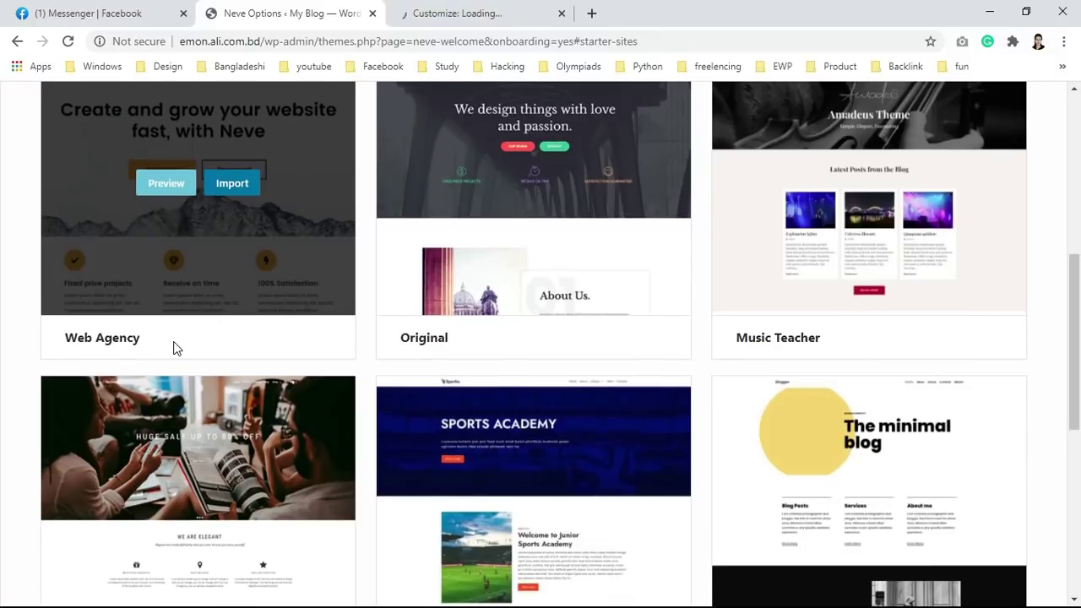
scroll(175, 348, "up", 2)
scroll(175, 347, "down", 5)
scroll(176, 348, "up", 5)
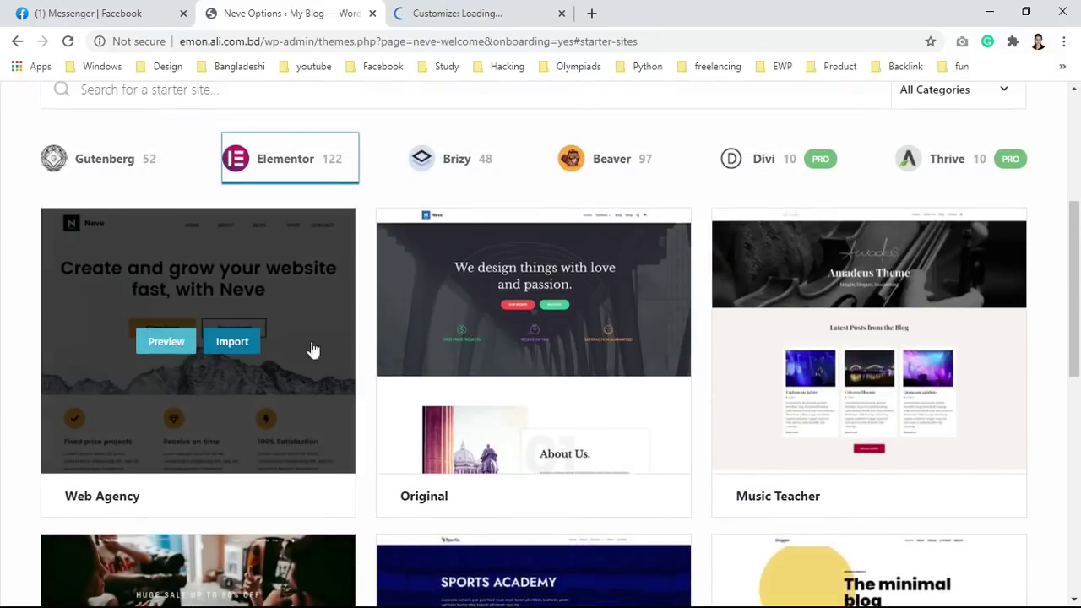
Step: Examine the full list of Elementor starter sites, comparing the free and premium designs
scroll(175, 347, "down", 8)
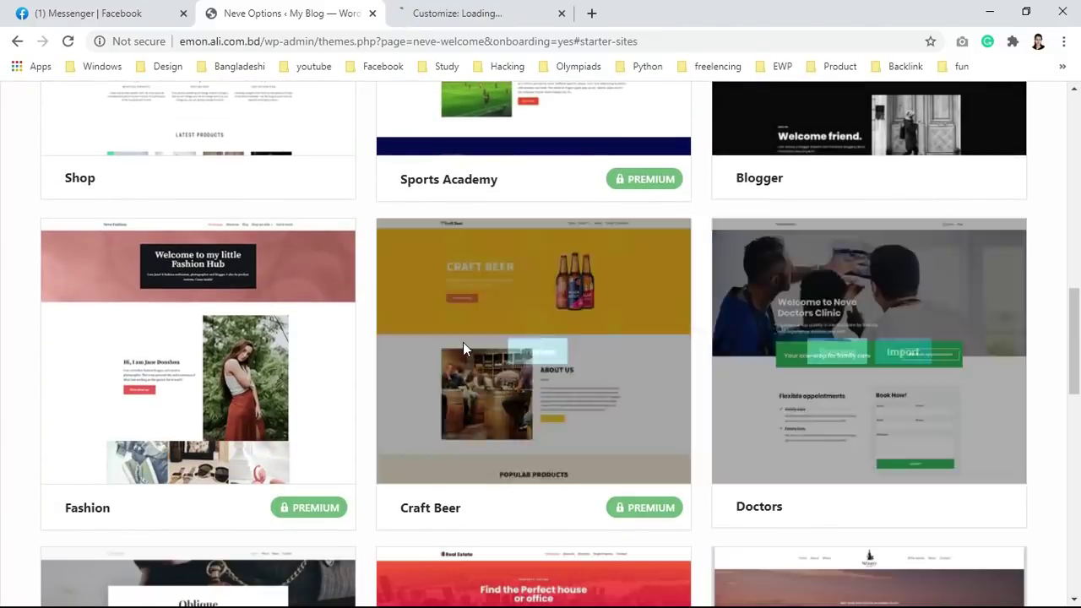
scroll(462, 342, "down", 6)
scroll(239, 343, "down", 6)
scroll(239, 343, "up", 4)
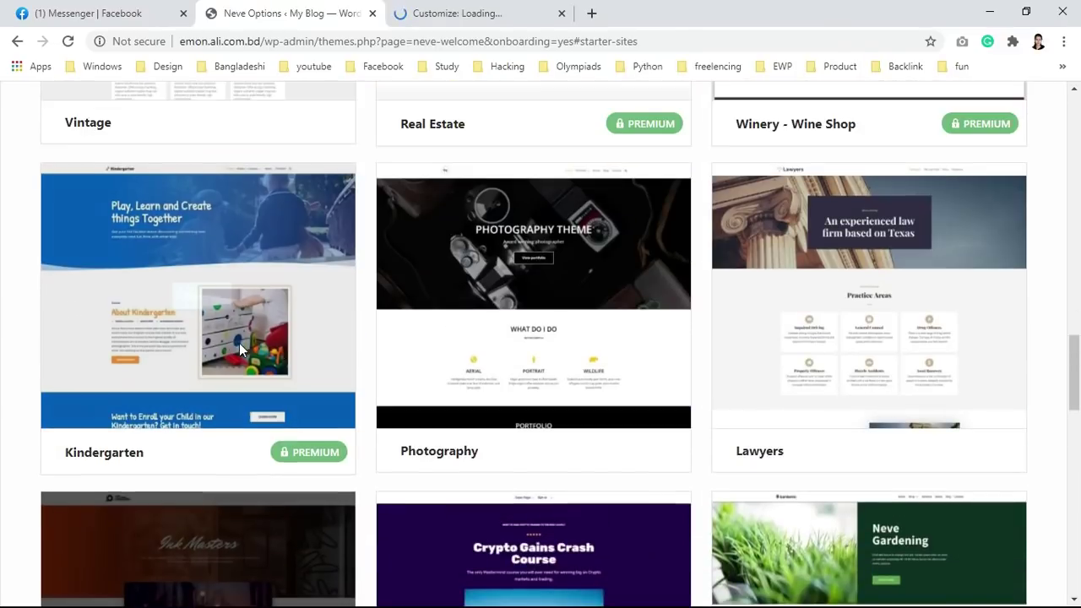
scroll(956, 443, "down", 6)
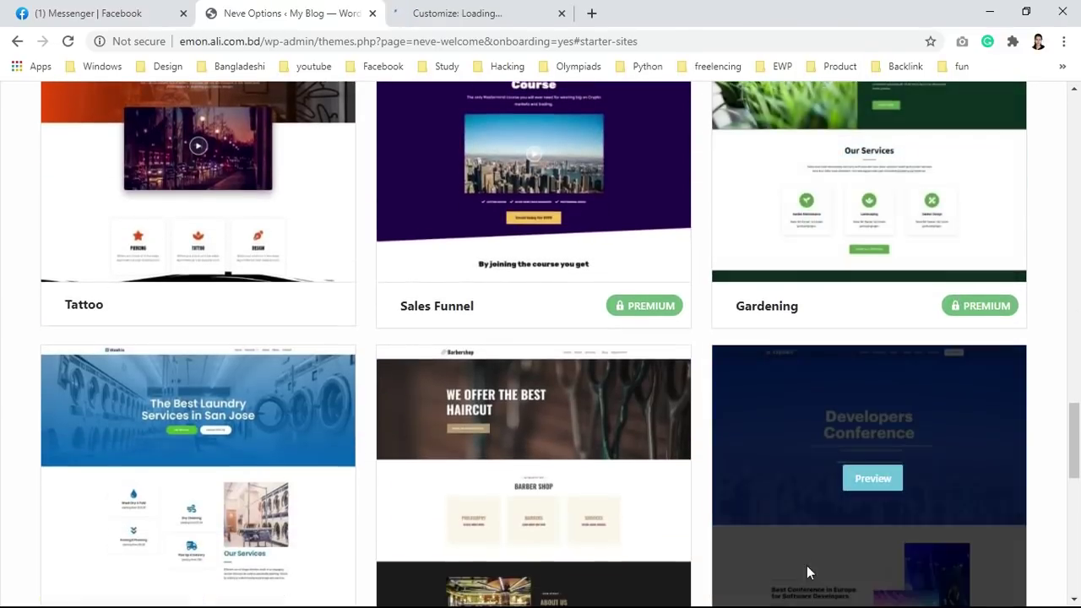
scroll(798, 540, "up", 2)
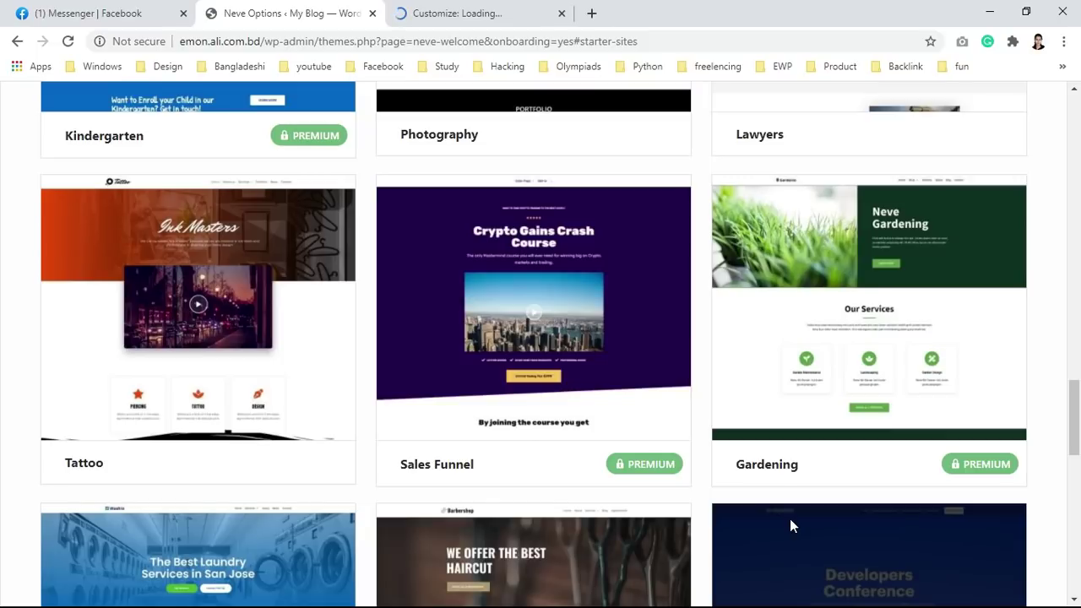
scroll(790, 524, "down", 10)
scroll(790, 523, "up", 4)
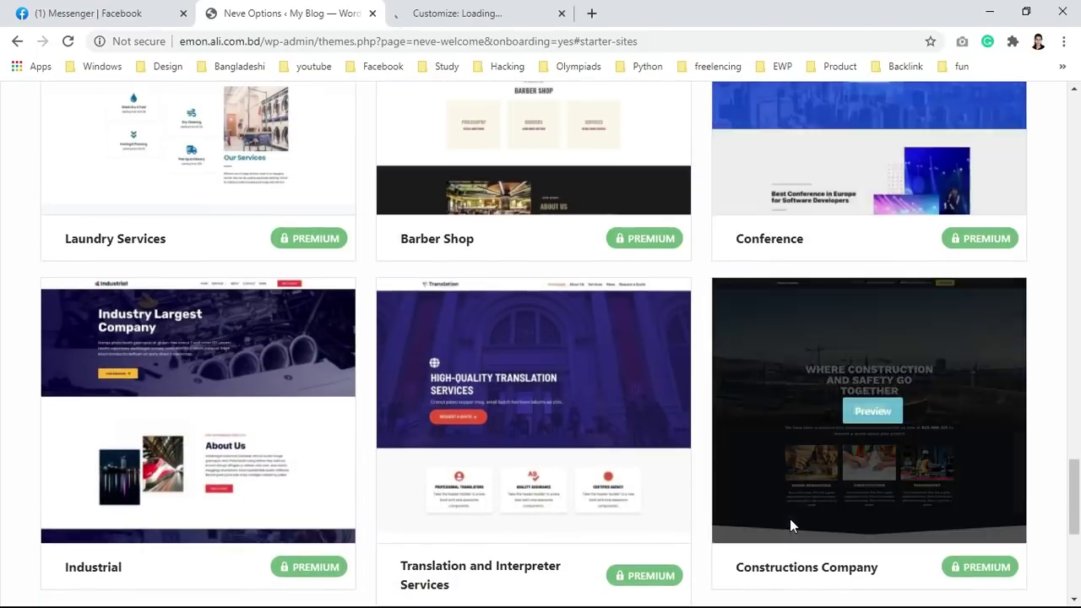
scroll(674, 507, "down", 5)
scroll(667, 504, "down", 1)
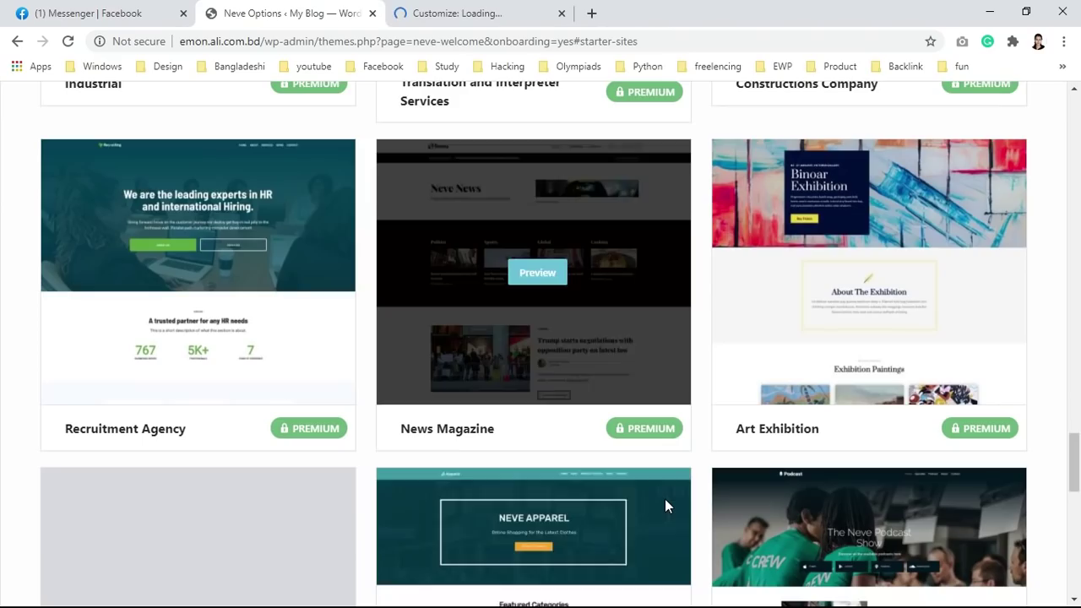
scroll(667, 504, "down", 7)
scroll(664, 503, "down", 4)
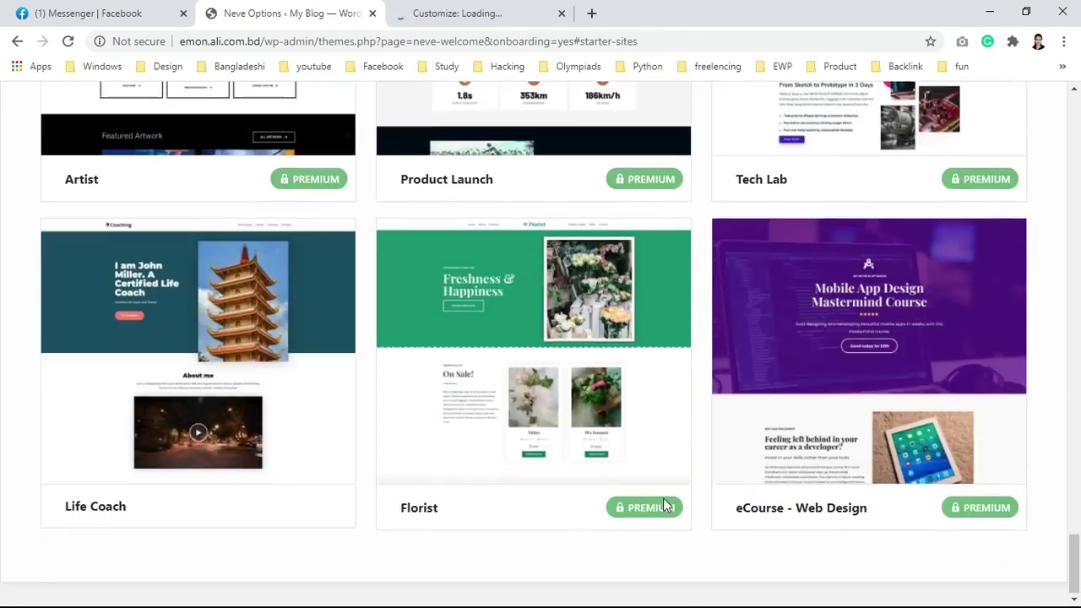
scroll(658, 502, "up", 6)
scroll(650, 503, "up", 20)
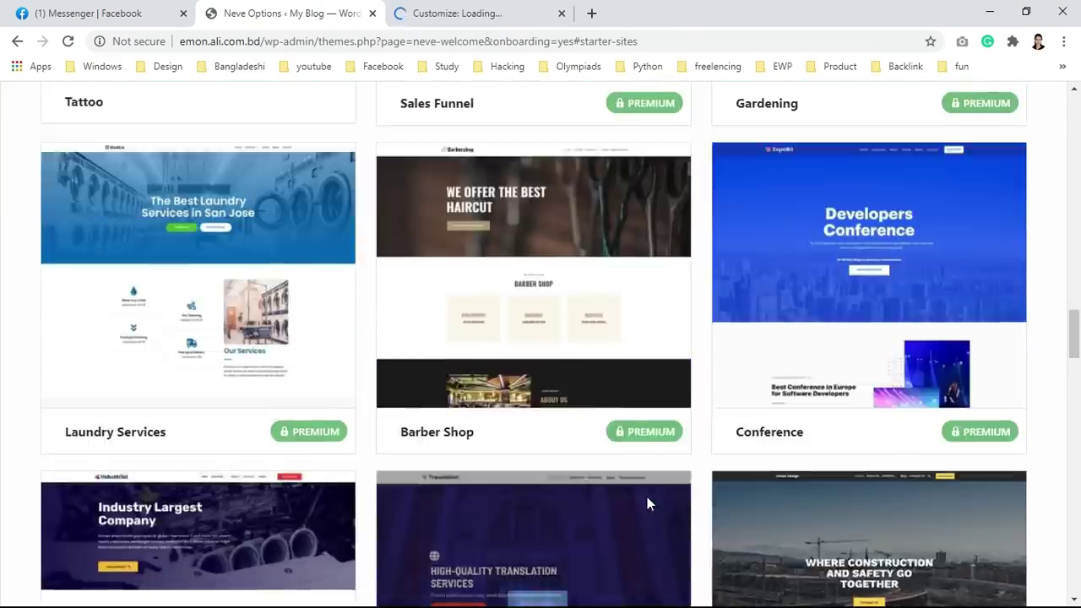
scroll(630, 487, "up", 1)
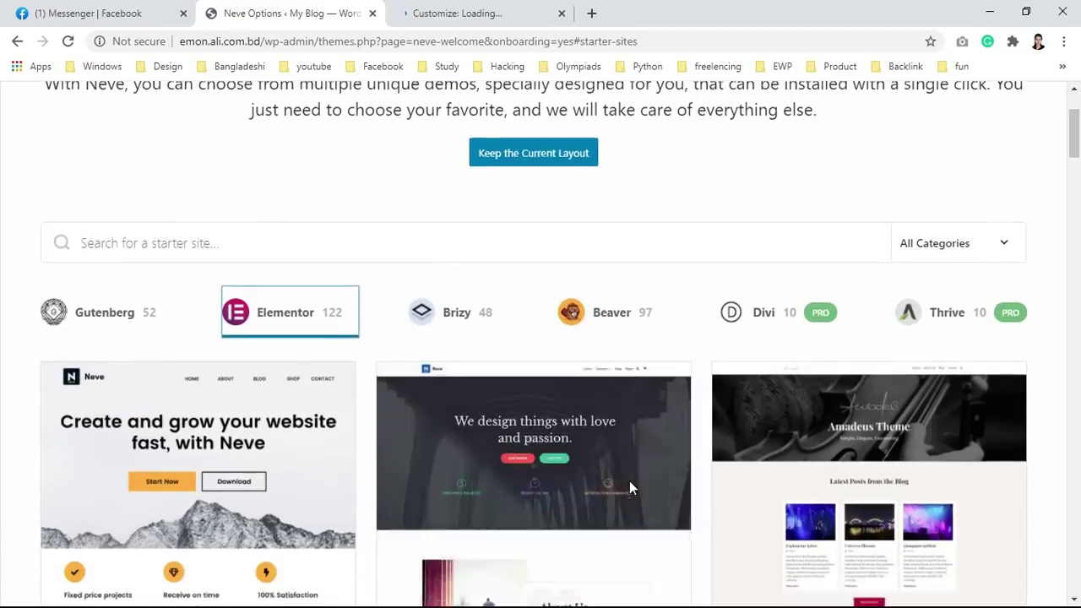
scroll(591, 473, "down", 2)
Step: Dismiss the Internet Download Manager warning and import the Web Agency starter site with its content, customizer settings, widgets and plugins
left_click(689, 266)
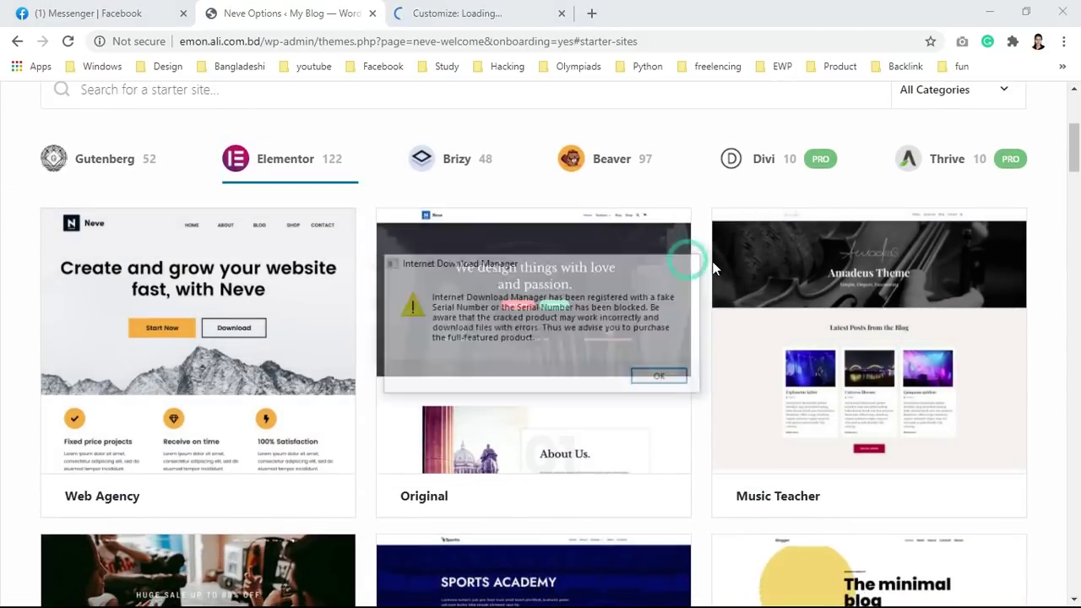
mouse_move(190, 299)
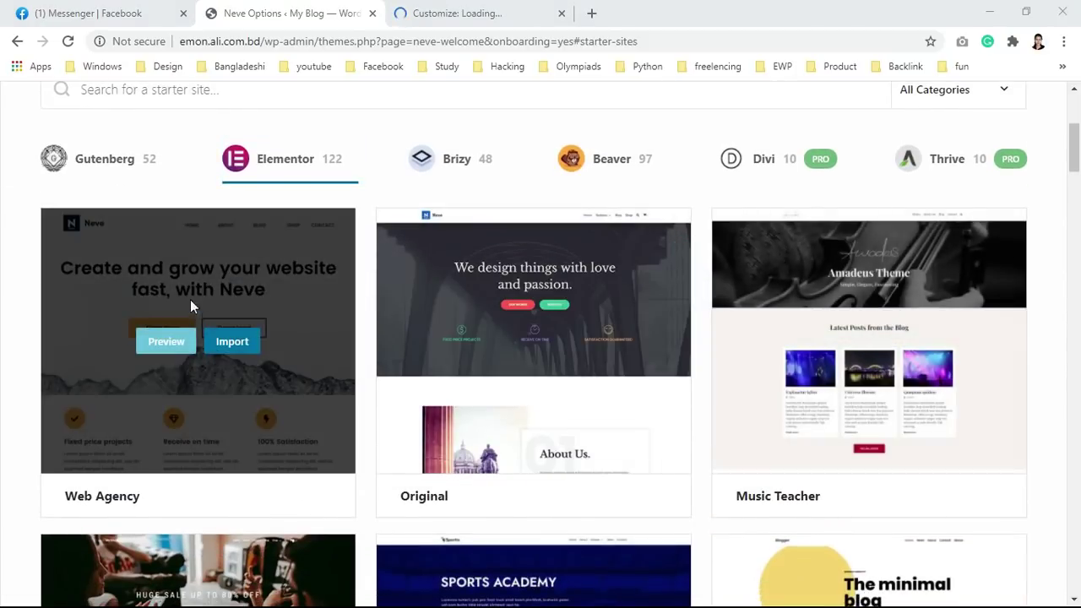
left_click(232, 343)
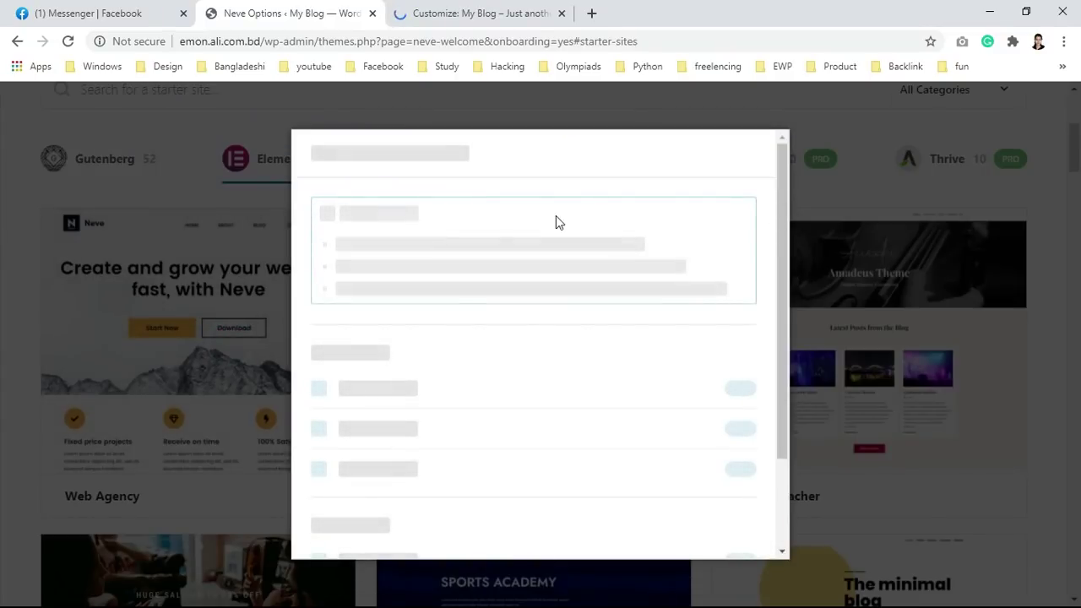
scroll(603, 355, "down", 2)
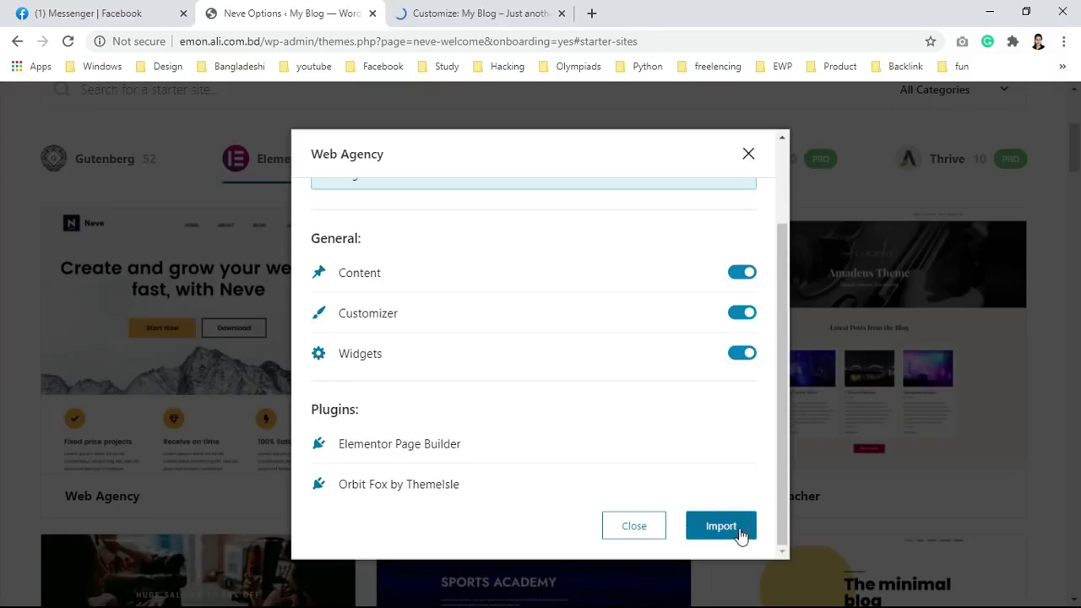
scroll(608, 391, "up", 2)
scroll(607, 391, "down", 2)
left_click(697, 525)
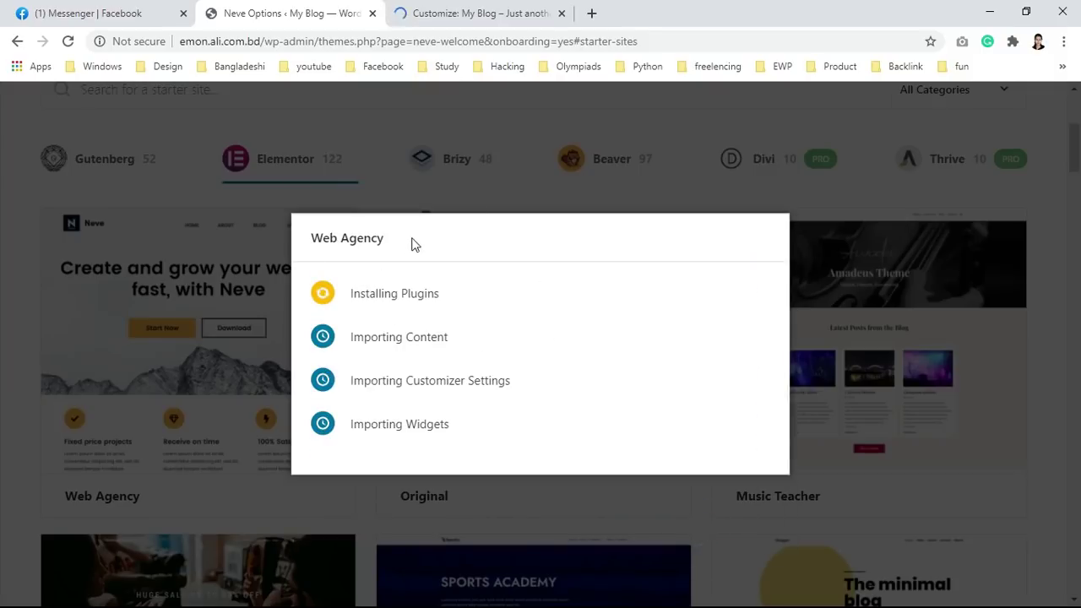
Step: Open the imported website in a new tab, closing the old Customizer and Neve Options tabs
left_click(439, 6)
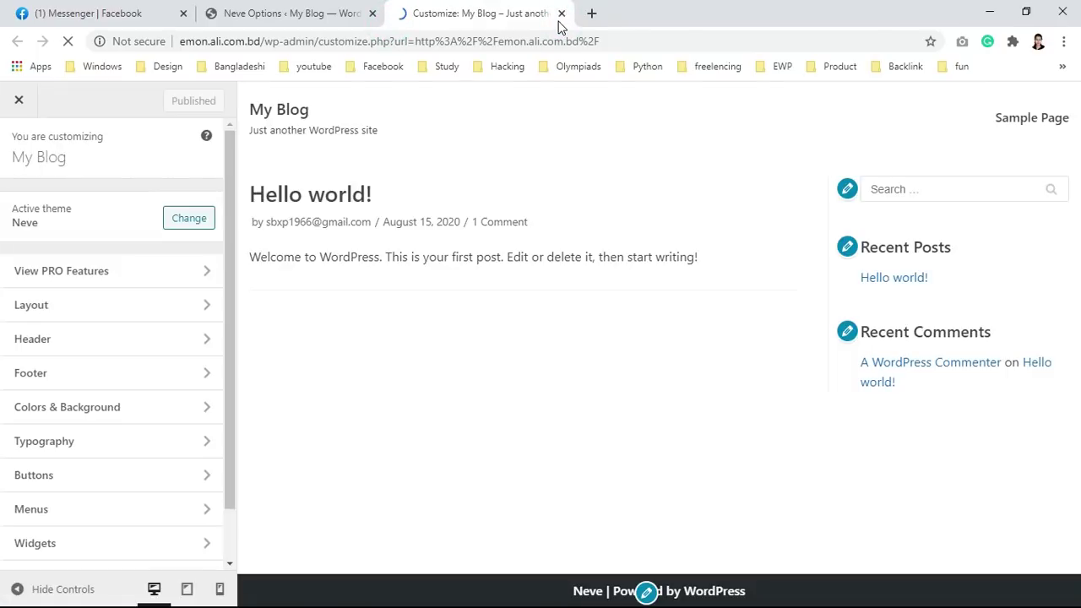
left_click(563, 15)
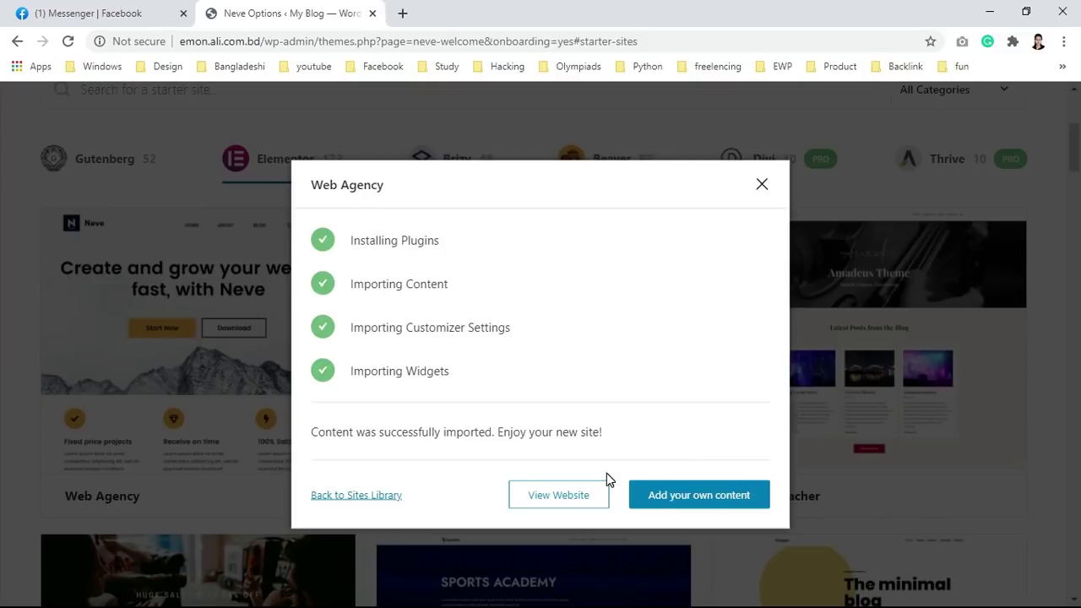
right_click(583, 498)
left_click(629, 330)
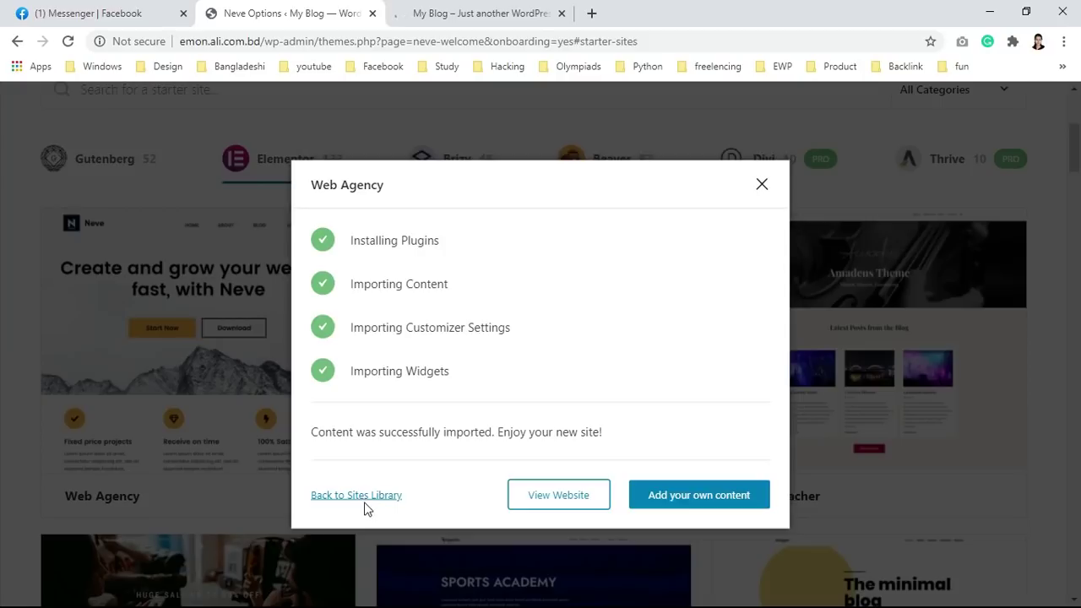
left_click(465, 21)
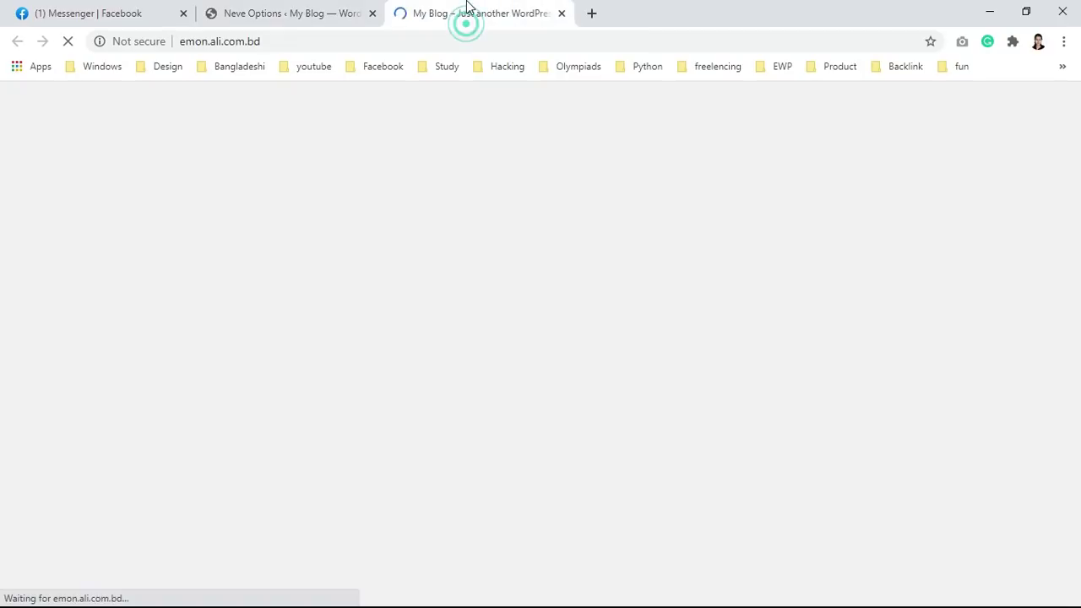
left_click(352, 17)
left_click(422, 19)
left_click(372, 13)
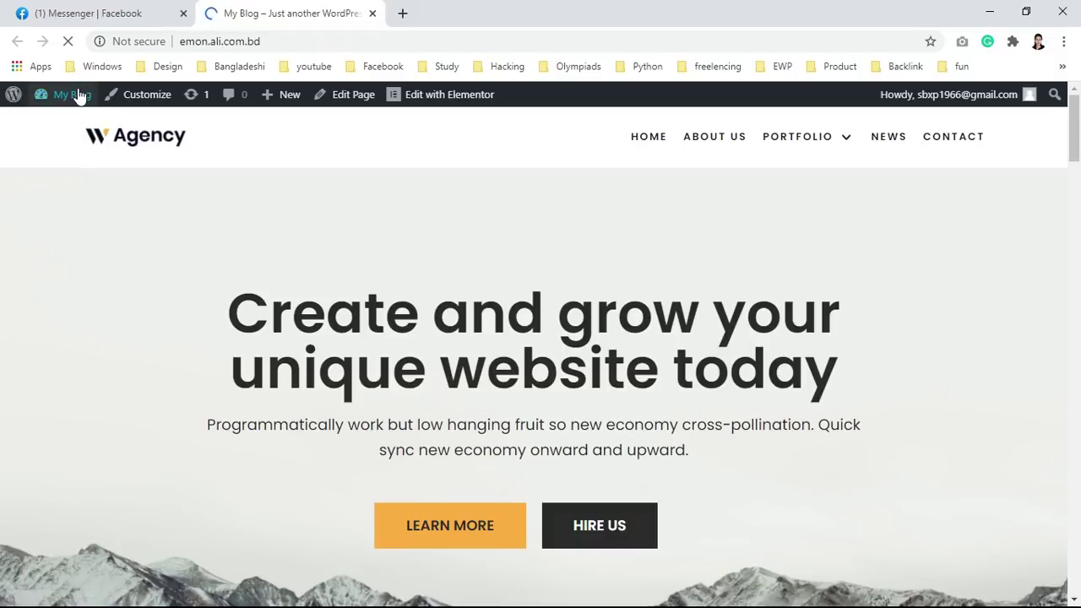
Step: Open the My Blog dashboard in a new tab from the website's front page
mouse_move(72, 95)
right_click(71, 124)
left_click(118, 130)
Step: Examine the imported Web Agency homepage from its header down to the footer and back
scroll(579, 335, "down", 1)
scroll(579, 335, "up", 1)
scroll(580, 336, "down", 1)
scroll(581, 336, "up", 1)
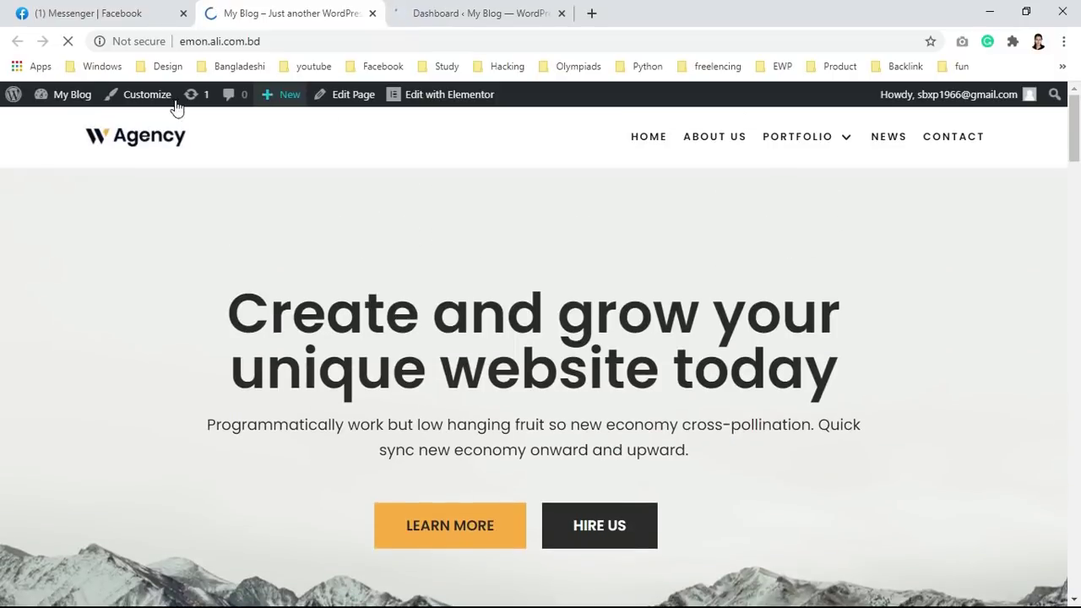
scroll(757, 447, "down", 10)
scroll(757, 446, "down", 15)
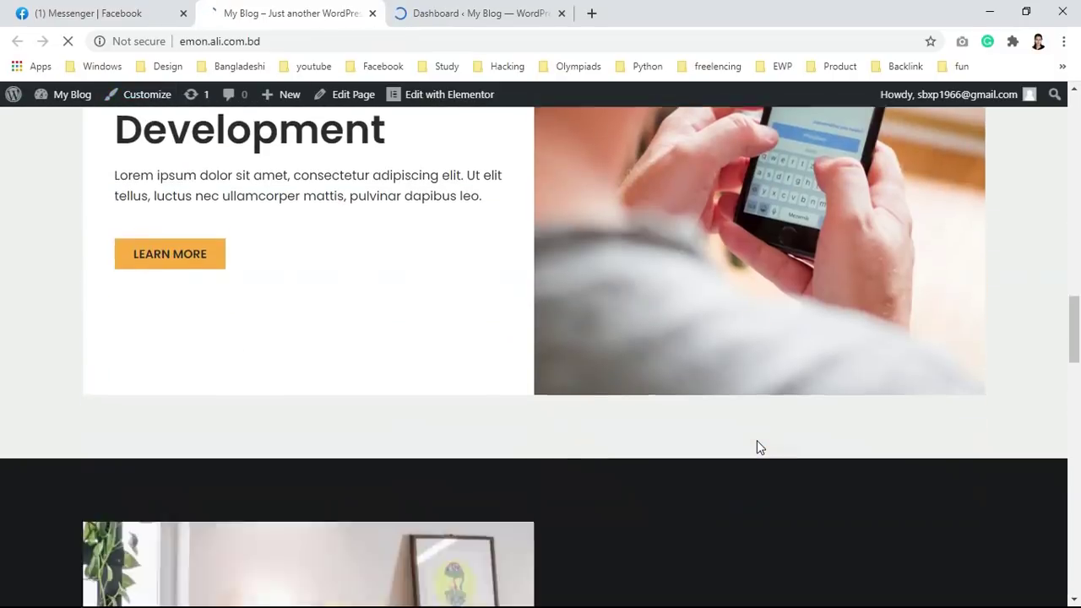
scroll(758, 446, "up", 1)
scroll(758, 447, "down", 1)
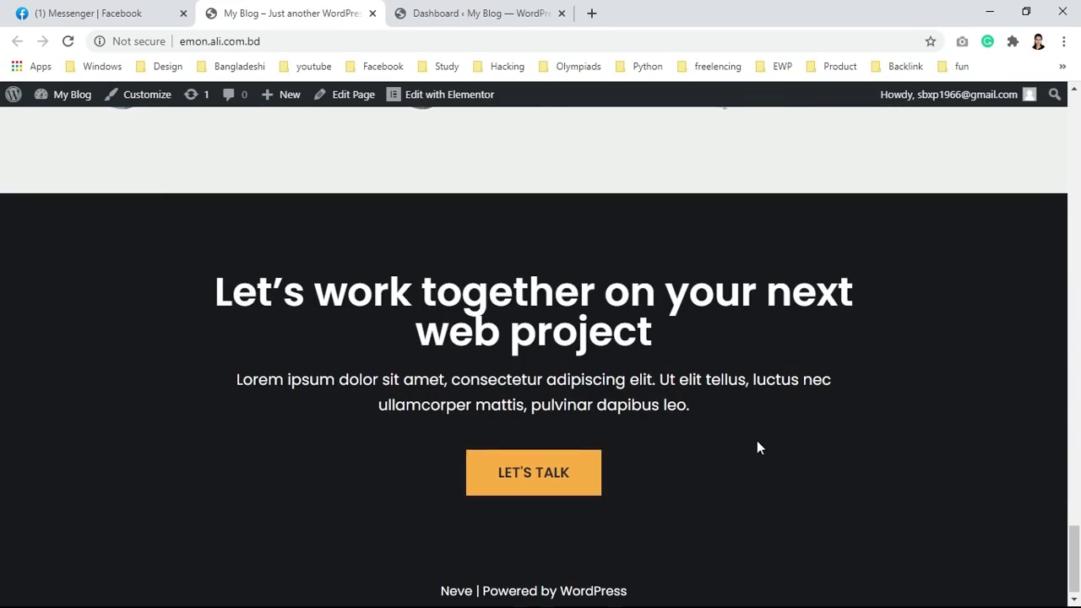
scroll(757, 447, "up", 18)
scroll(757, 443, "up", 5)
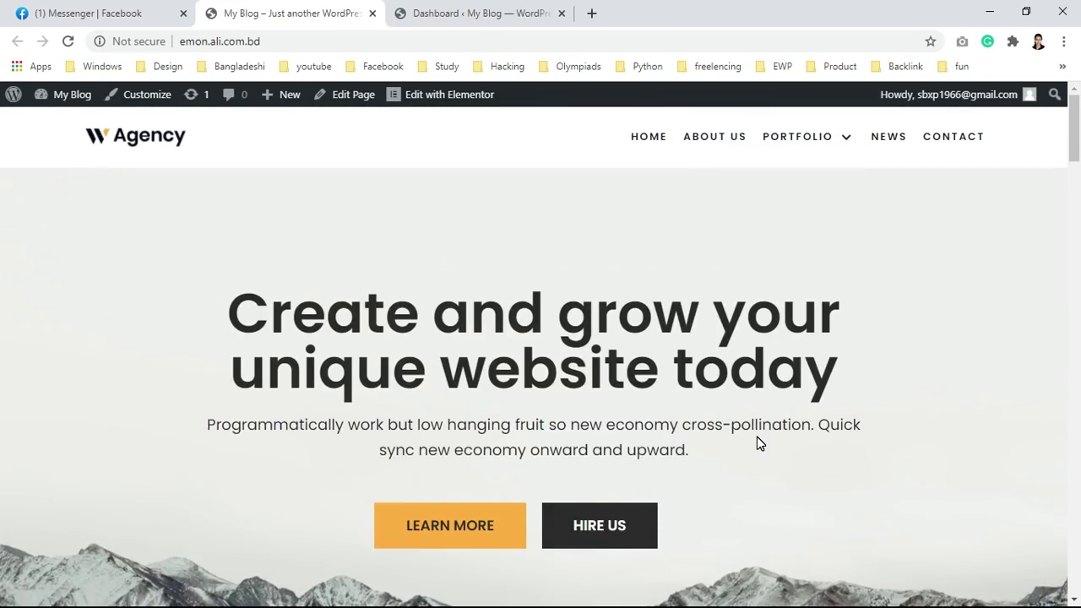
scroll(756, 444, "down", 12)
scroll(756, 443, "down", 10)
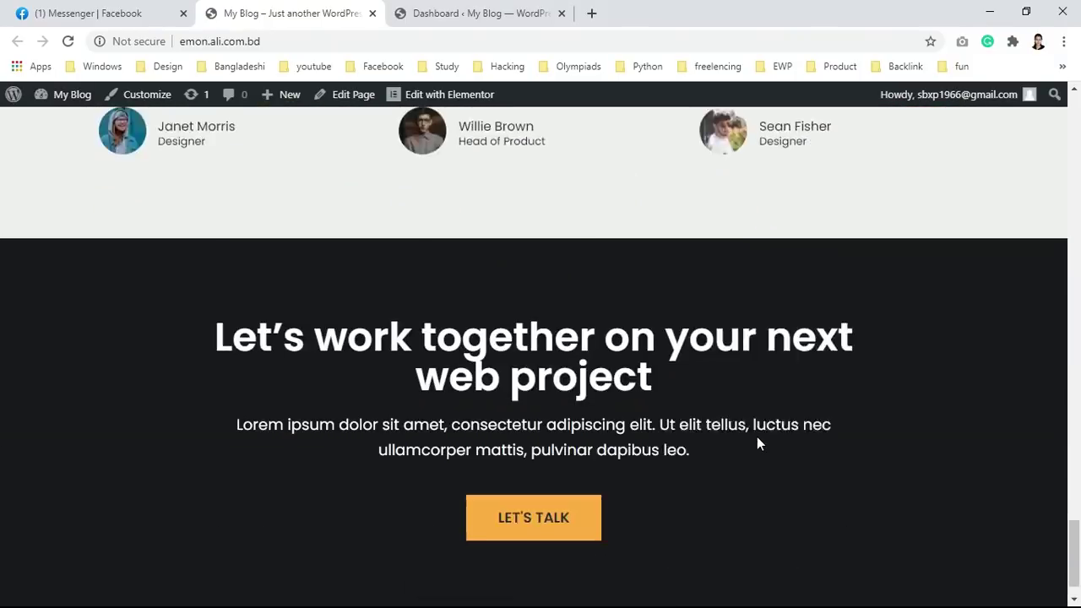
scroll(757, 443, "up", 12)
scroll(756, 444, "up", 10)
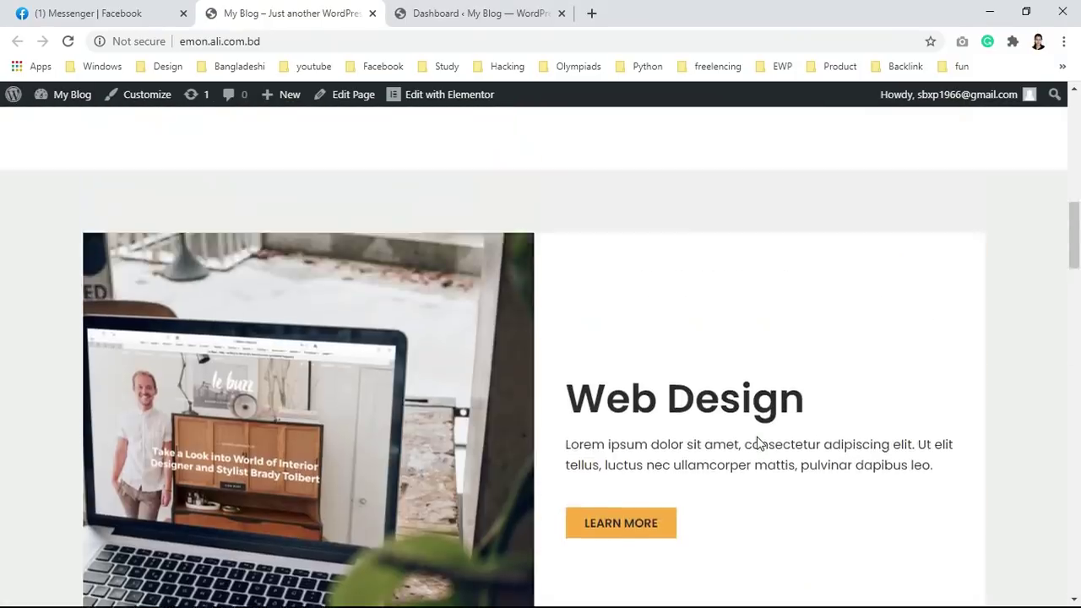
Step: Open the Customizer for the homepage in a new tab and look over its list of sections
right_click(143, 99)
left_click(194, 107)
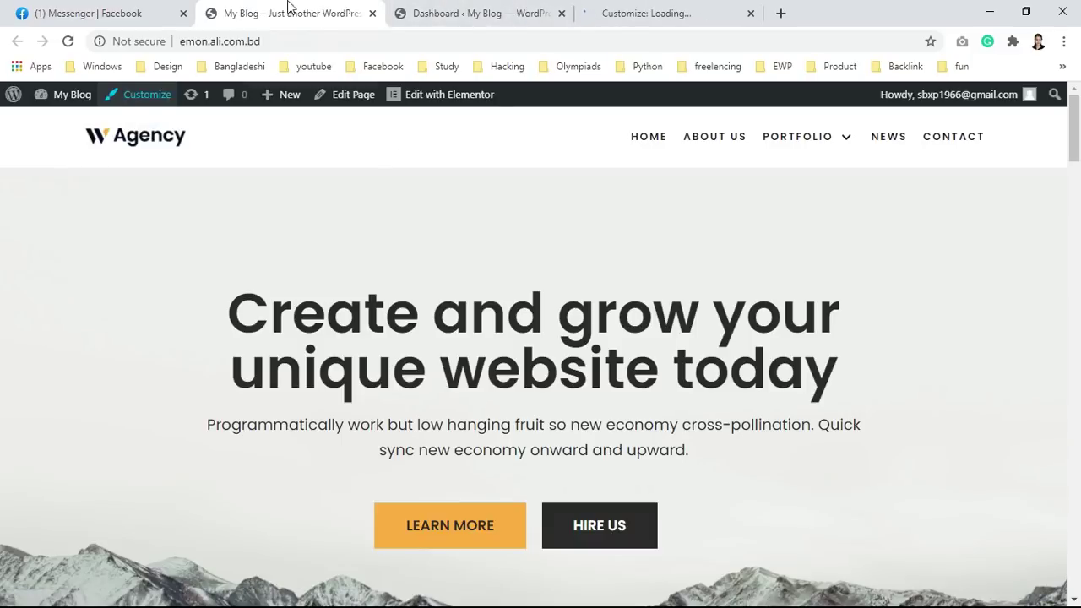
left_click(614, 9)
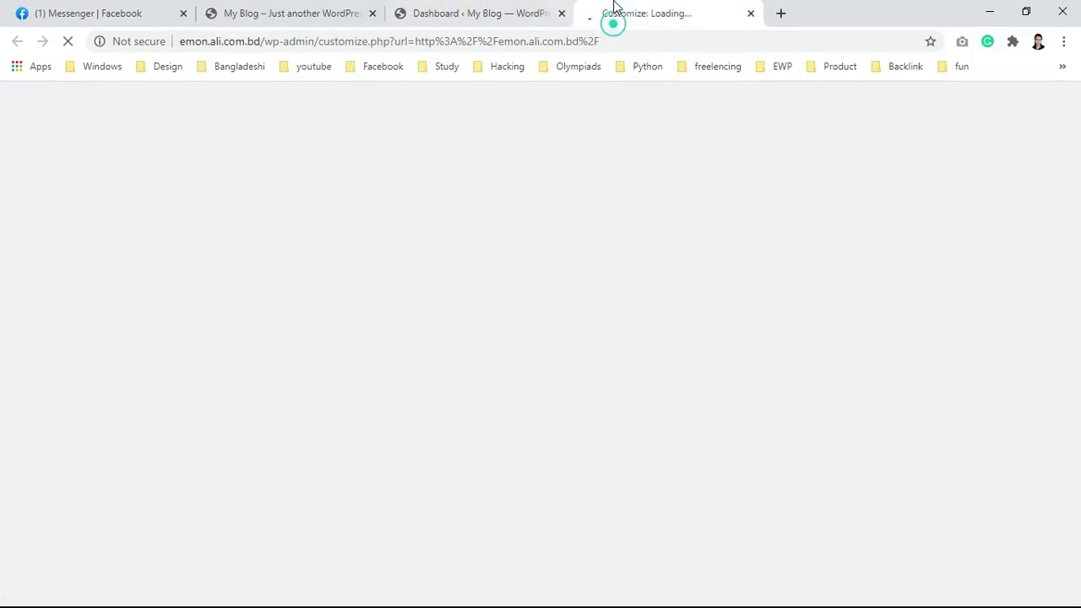
left_click(526, 8)
left_click(639, 9)
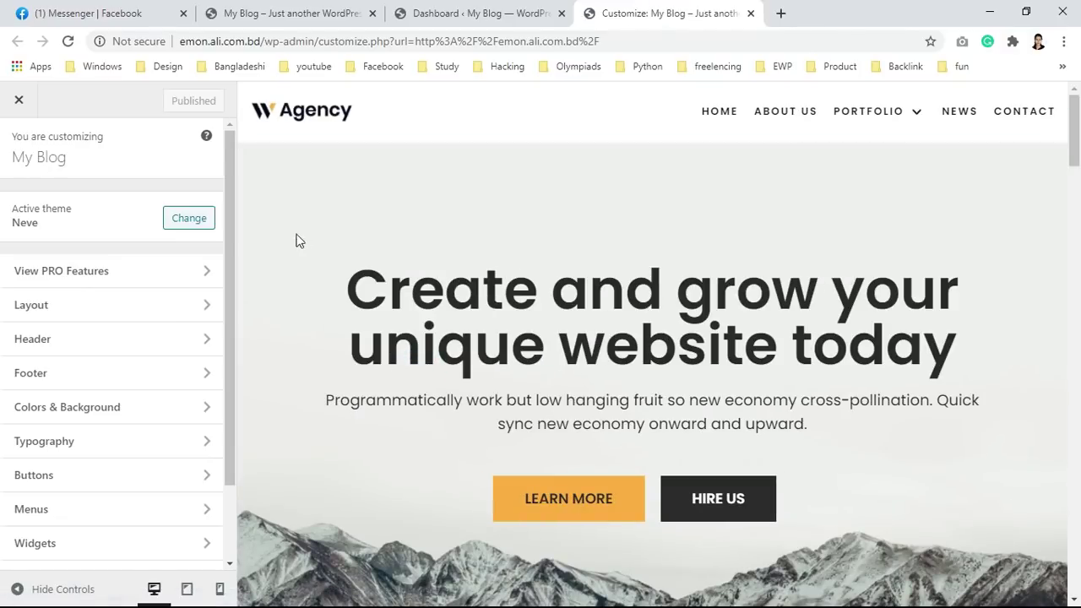
scroll(169, 282, "down", 2)
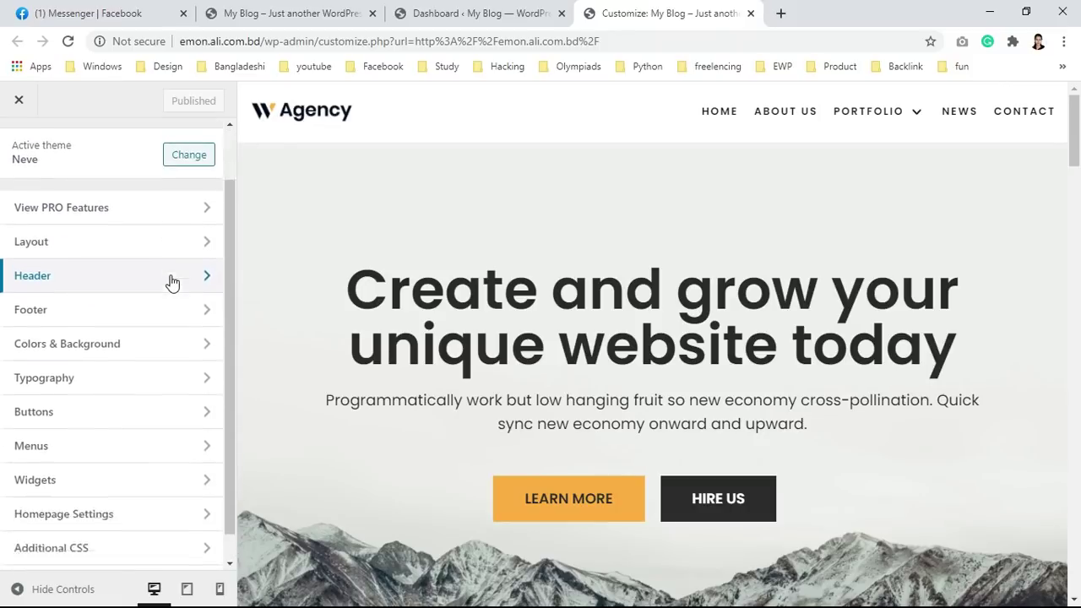
scroll(110, 238, "up", 2)
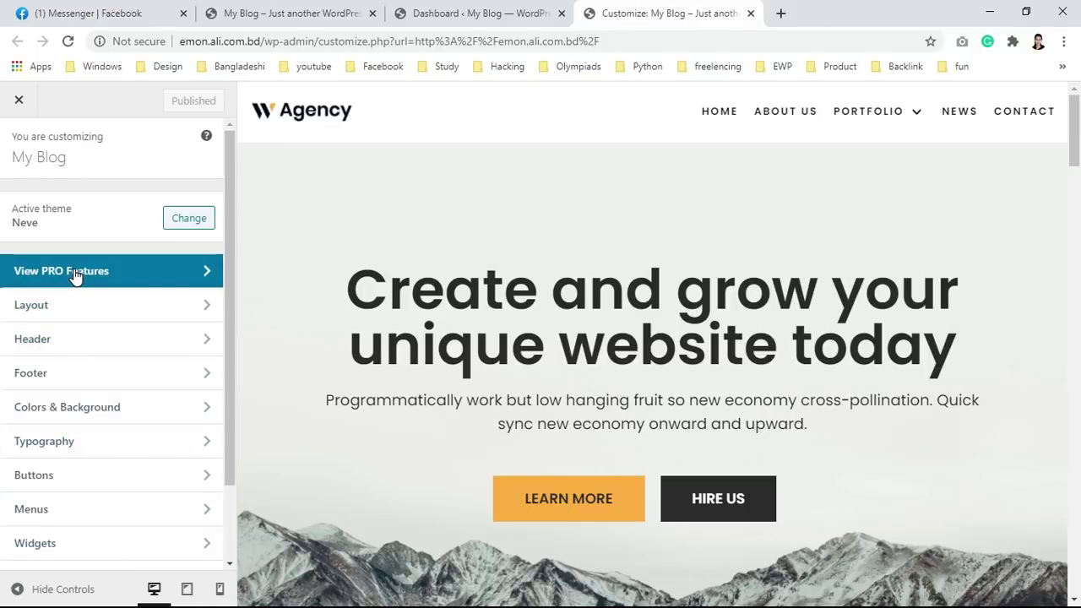
Step: Review the Container and Content / Sidebar settings in the Customizer's Layout section against the homepage preview
left_click(74, 309)
left_click(70, 203)
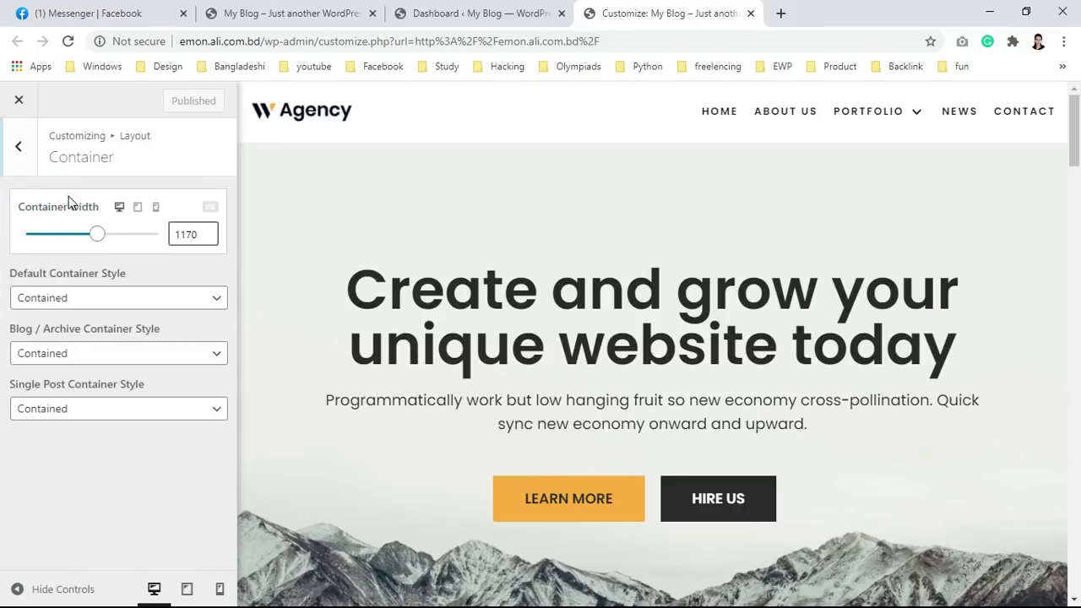
scroll(357, 296, "down", 7)
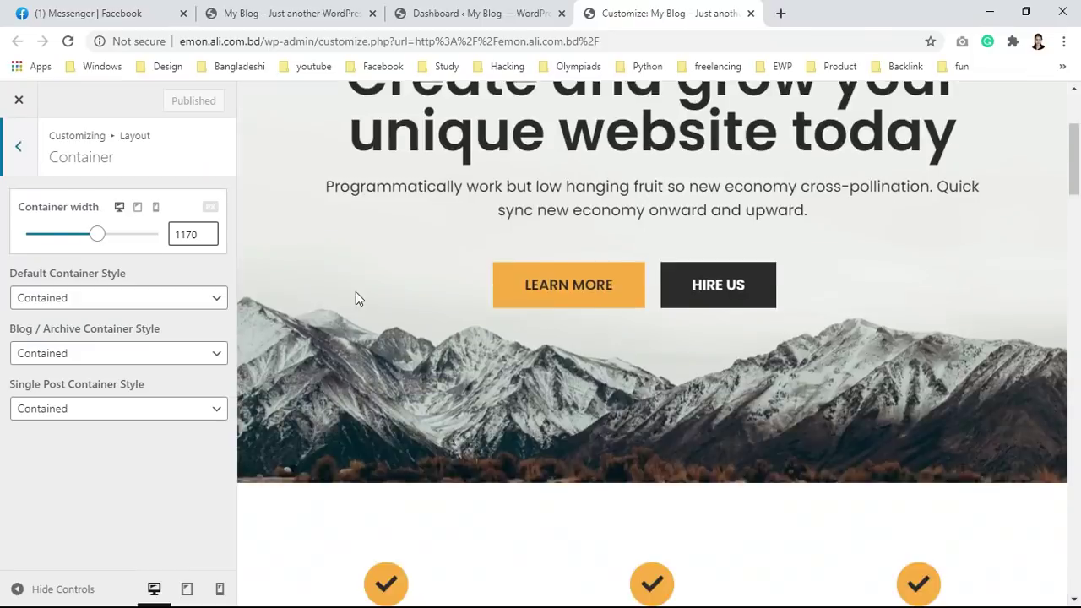
scroll(543, 296, "up", 6)
scroll(540, 287, "up", 1)
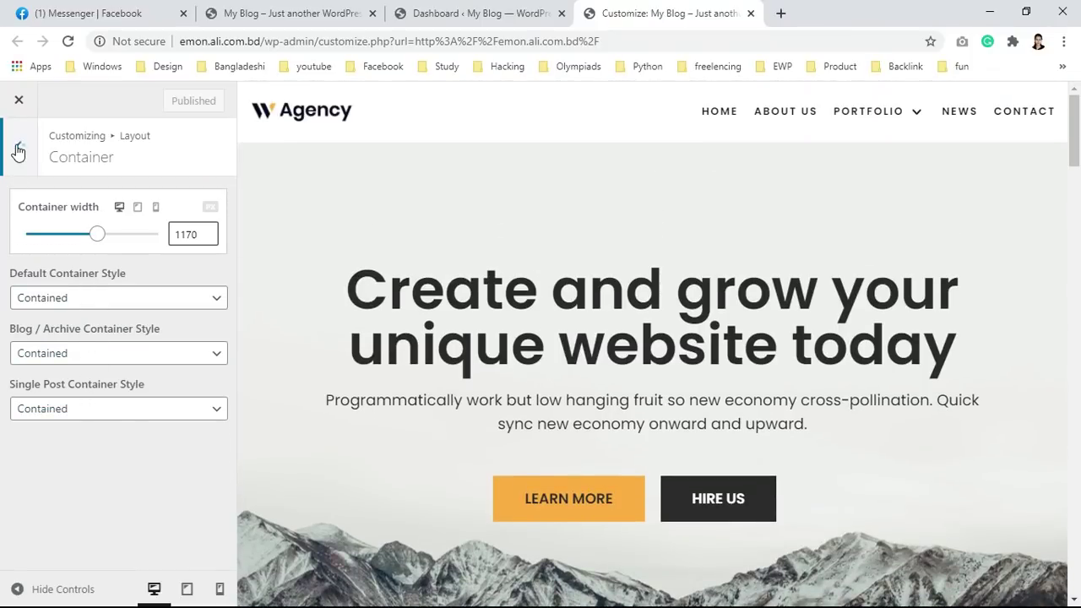
left_click(19, 150)
left_click(90, 240)
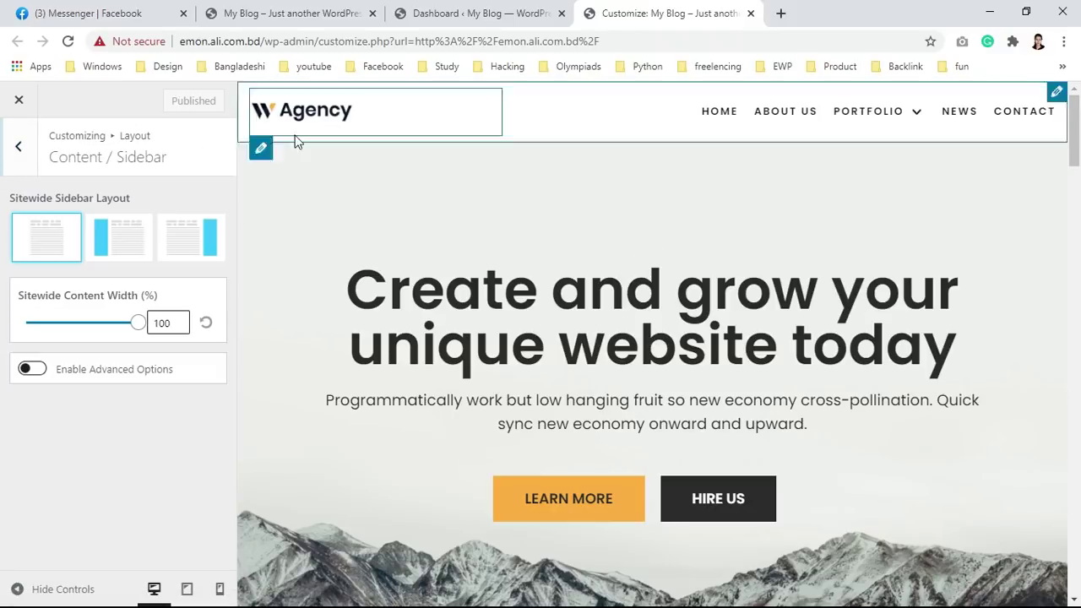
left_click(15, 146)
left_click(81, 239)
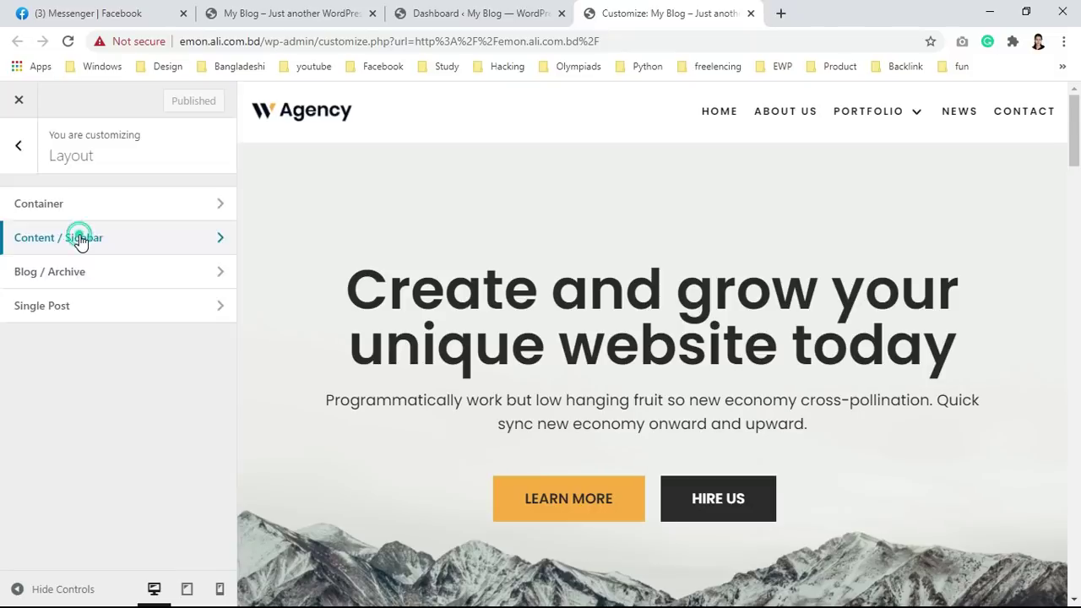
left_click(18, 145)
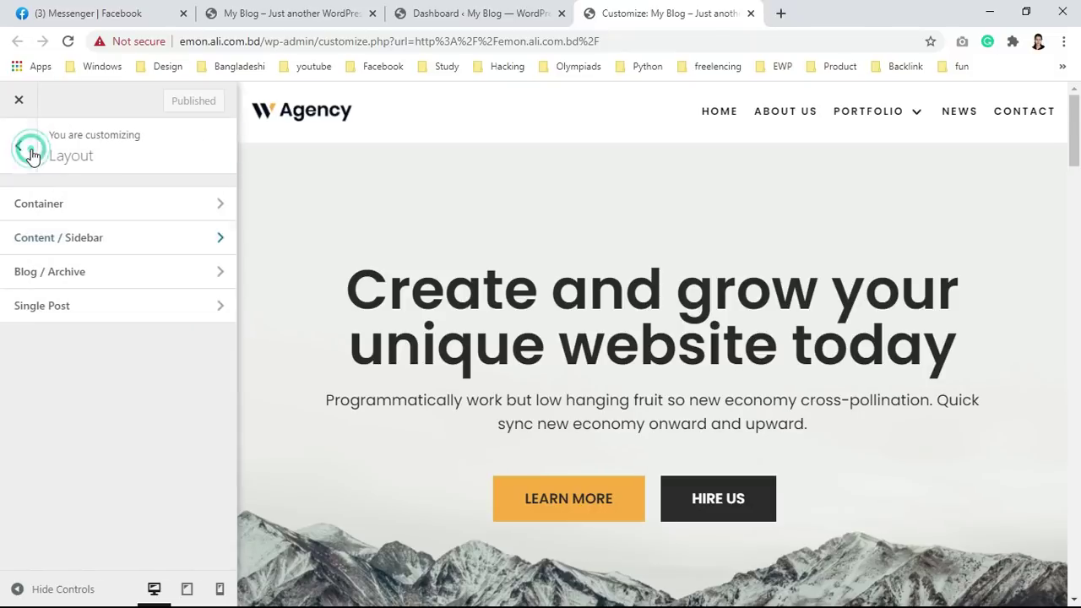
Step: Enable Show Author Avatar in the Blog / Archive layout settings and publish the change
left_click(79, 264)
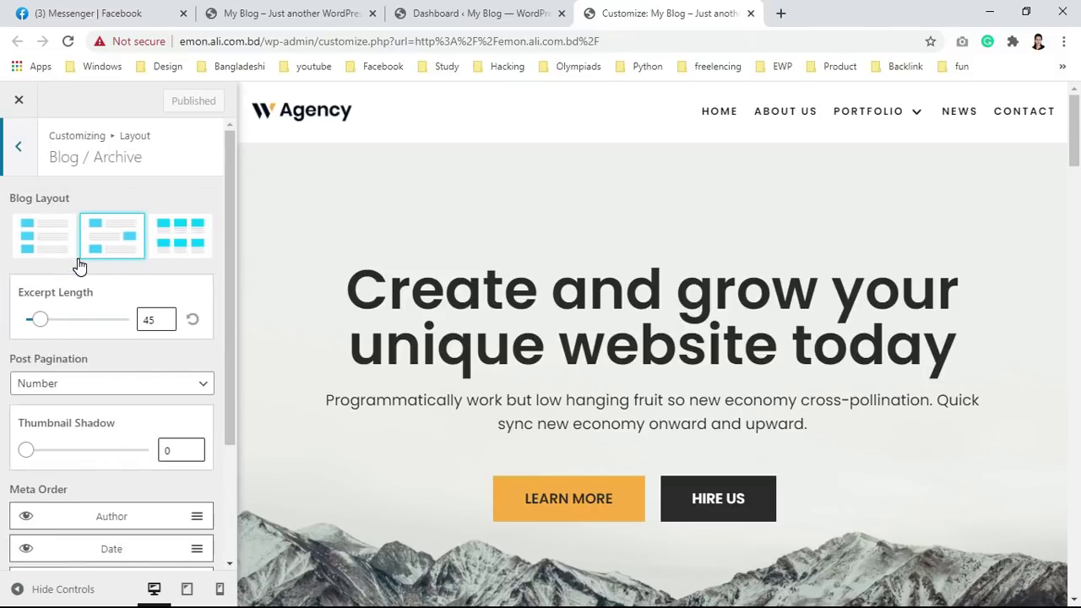
left_click(23, 137)
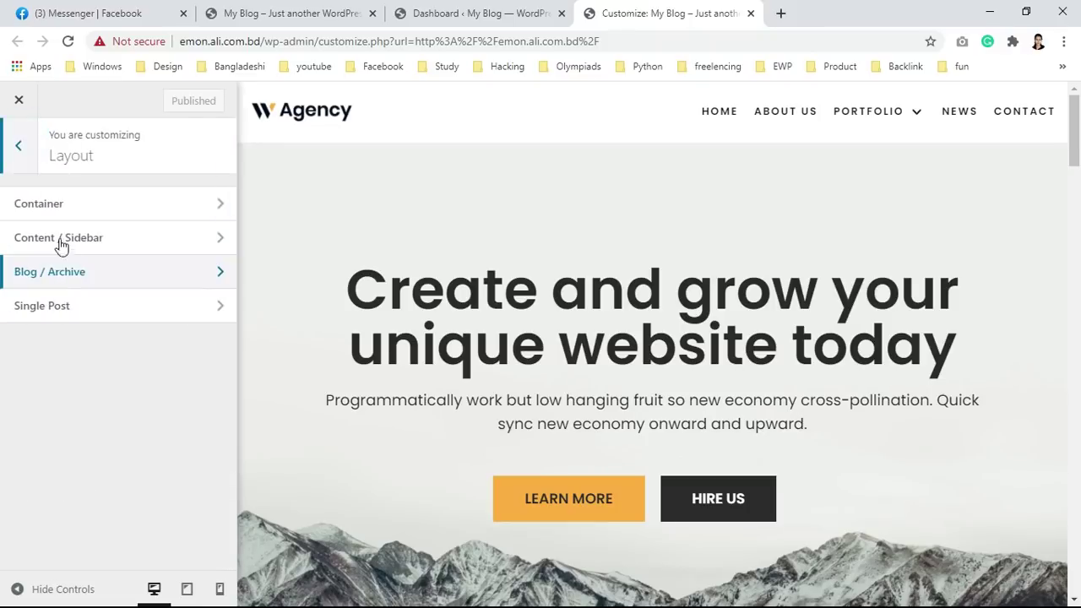
left_click(59, 279)
scroll(80, 359, "down", 1)
scroll(79, 359, "down", 2)
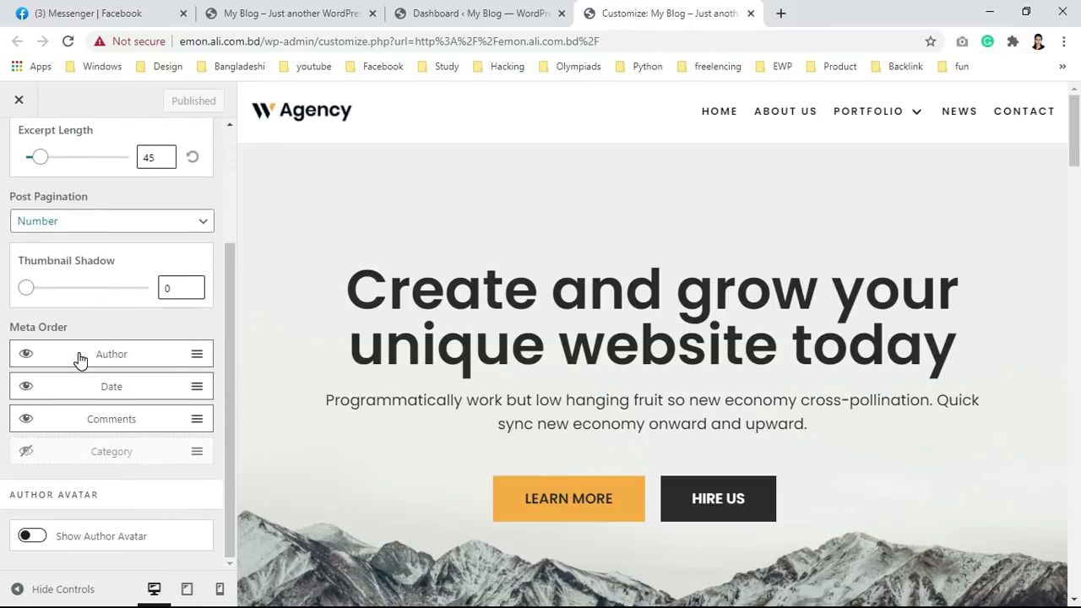
scroll(820, 285, "down", 5)
scroll(821, 286, "up", 5)
left_click(35, 537)
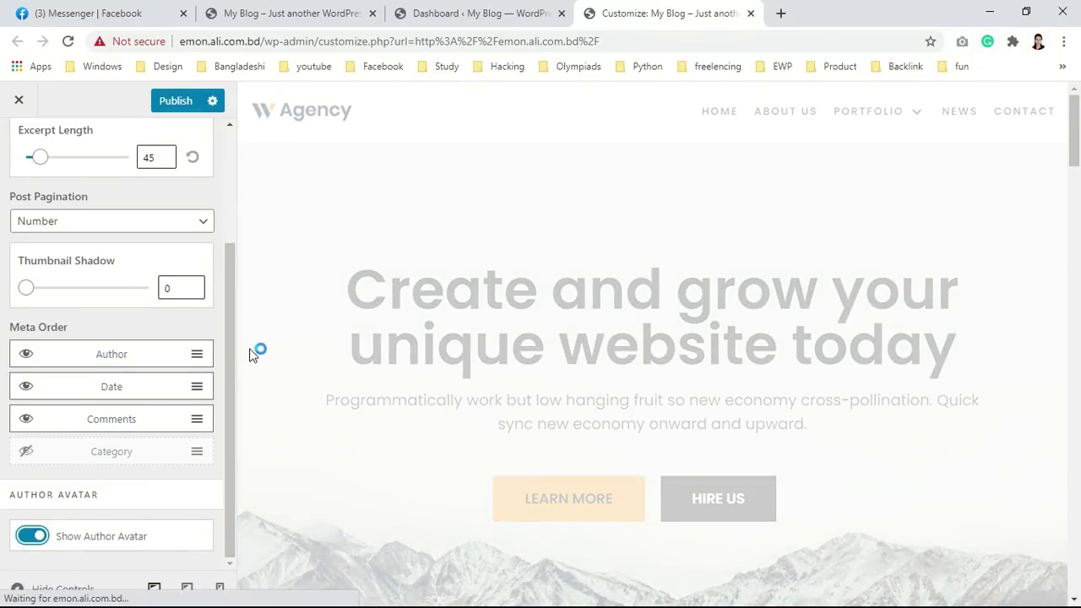
scroll(364, 331, "down", 5)
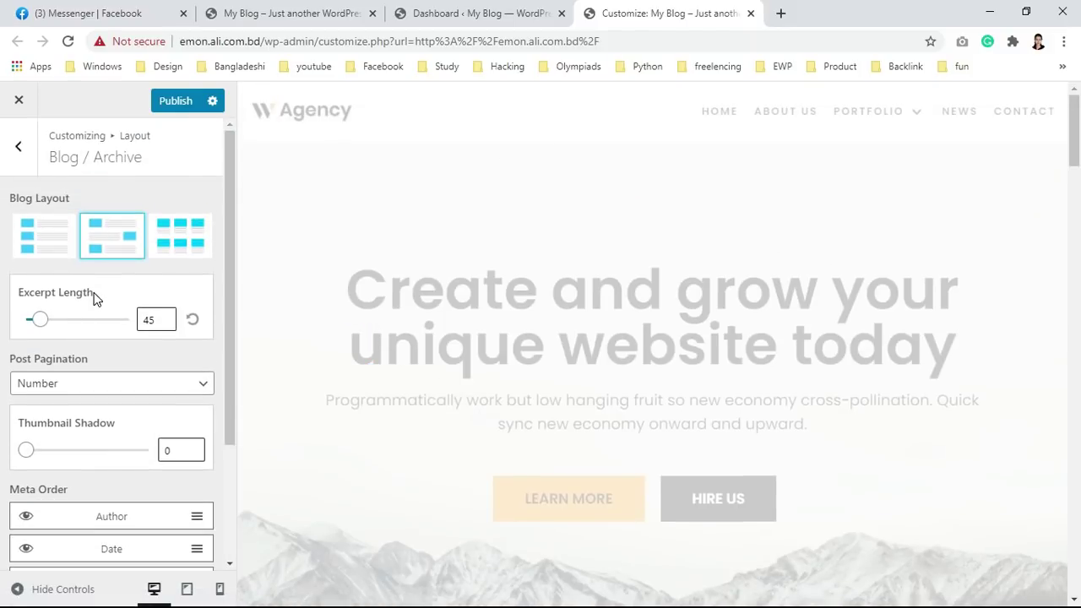
scroll(94, 297, "down", 2)
left_click(174, 101)
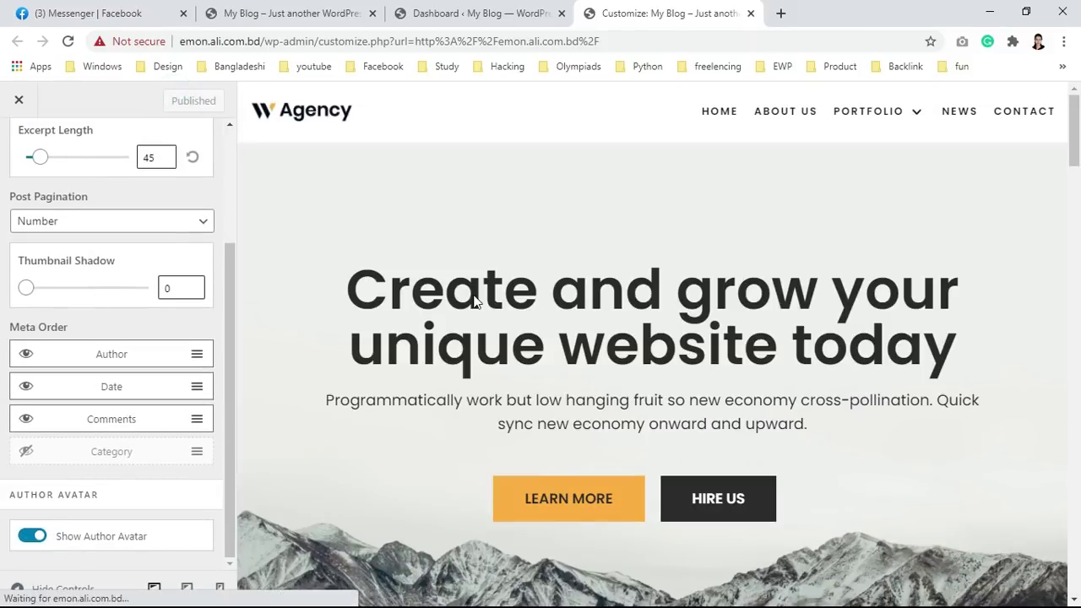
scroll(160, 249, "up", 2)
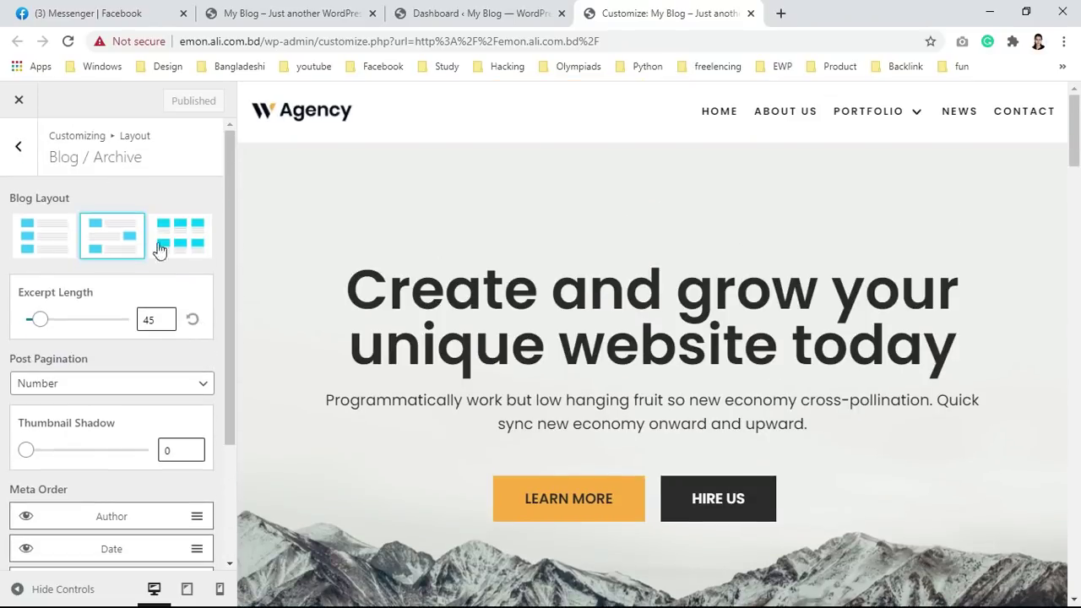
left_click(19, 146)
left_click(19, 147)
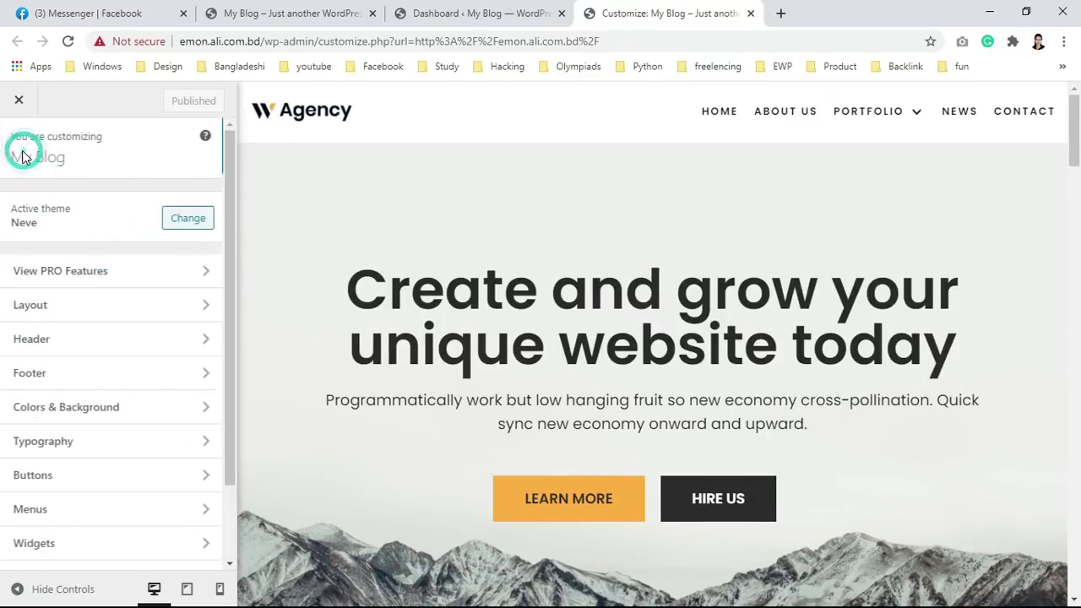
Step: Start replacing the logo in the header's Logo & Site Identity settings by browsing for an image file to upload
left_click(83, 345)
scroll(144, 308, "down", 2)
scroll(143, 304, "up", 2)
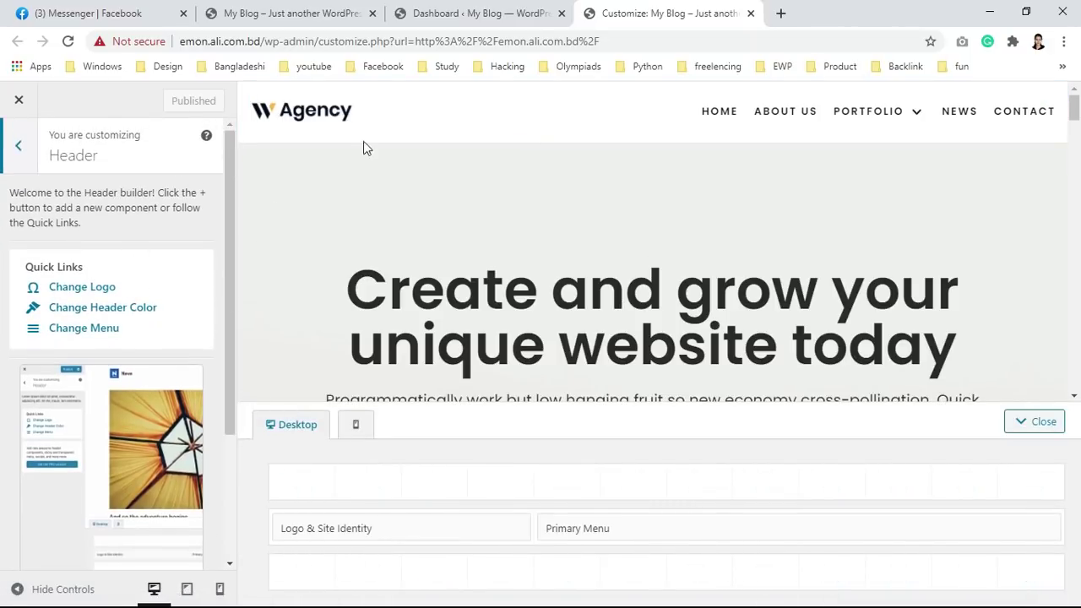
left_click(100, 288)
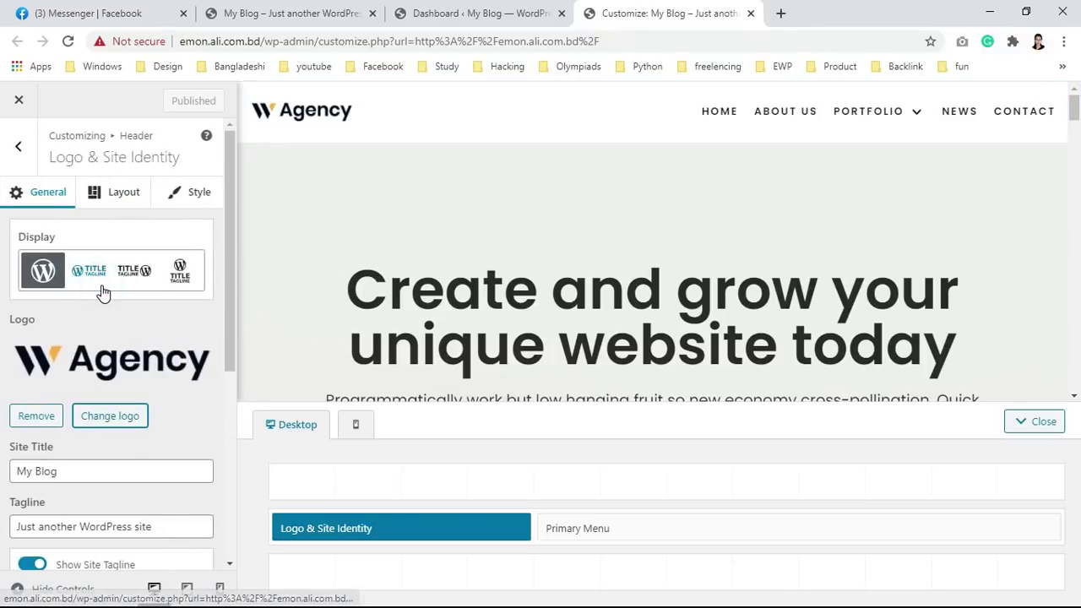
left_click(118, 417)
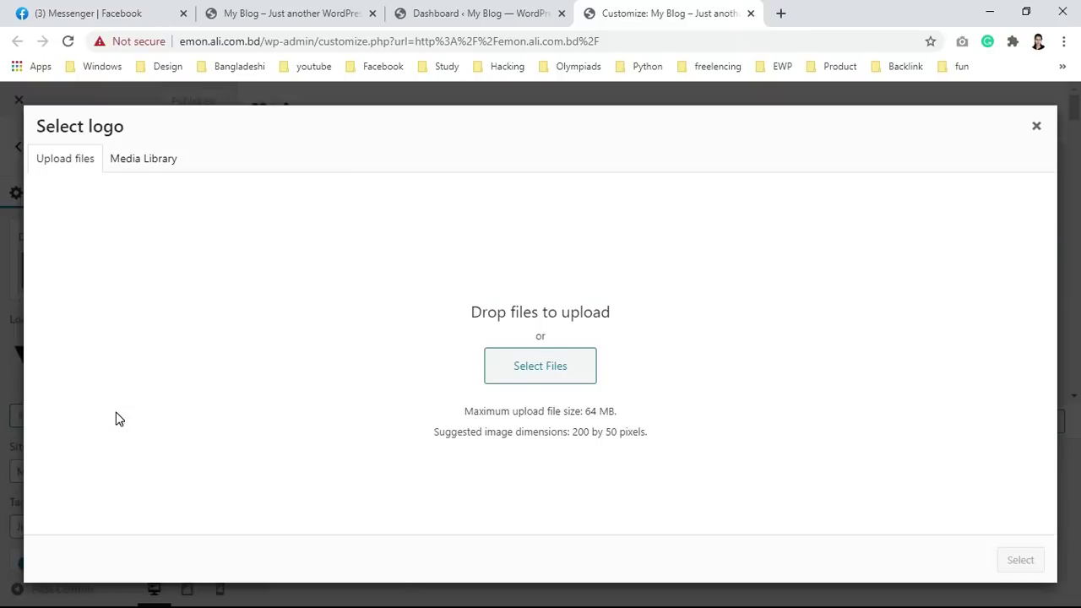
left_click(547, 379)
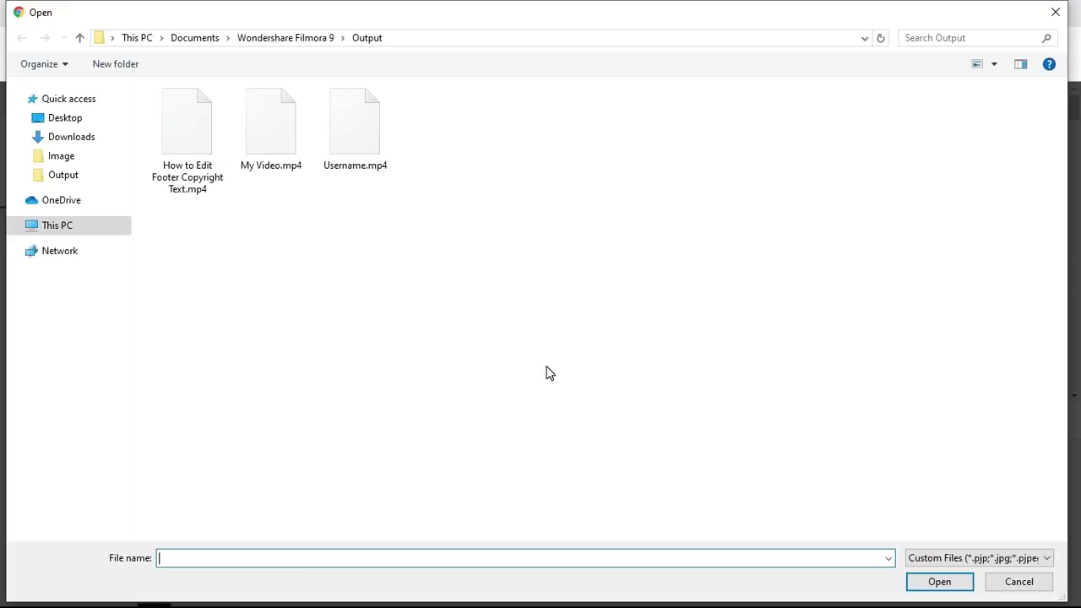
left_click(95, 398)
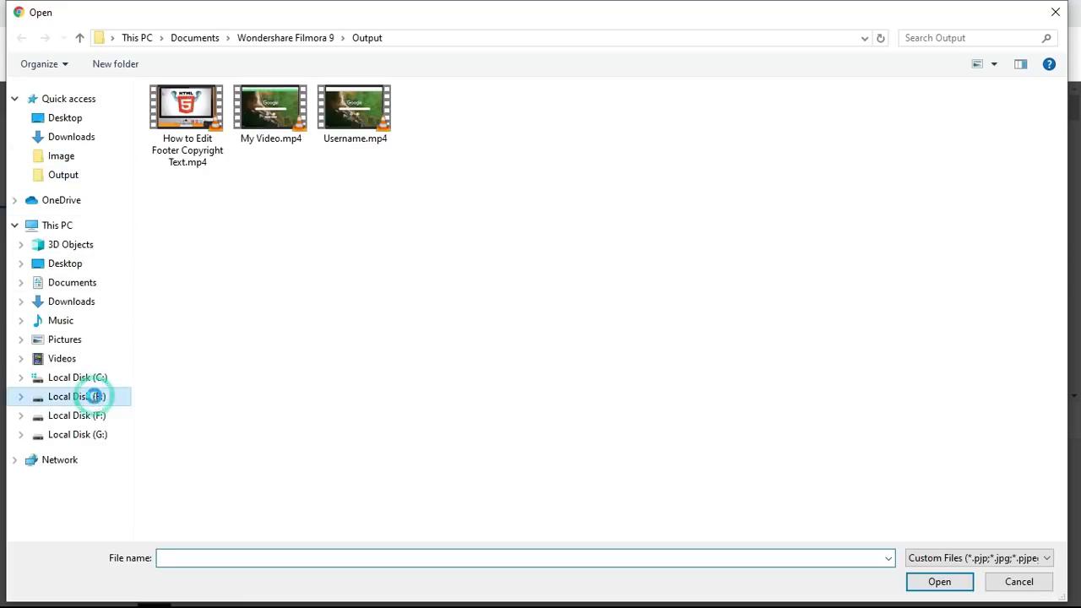
left_click(78, 434)
double_click(205, 192)
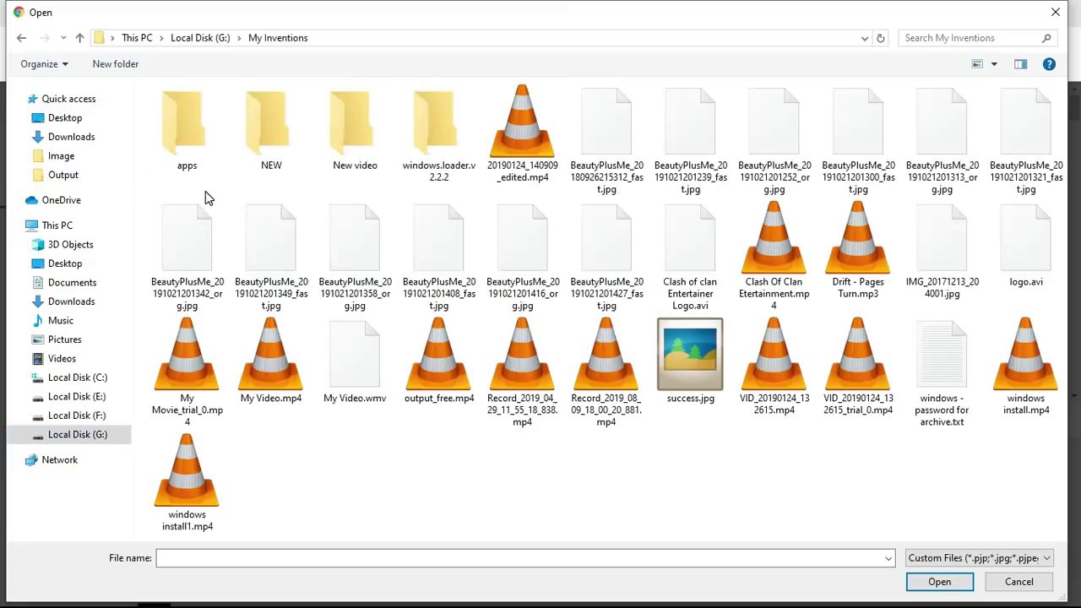
double_click(354, 127)
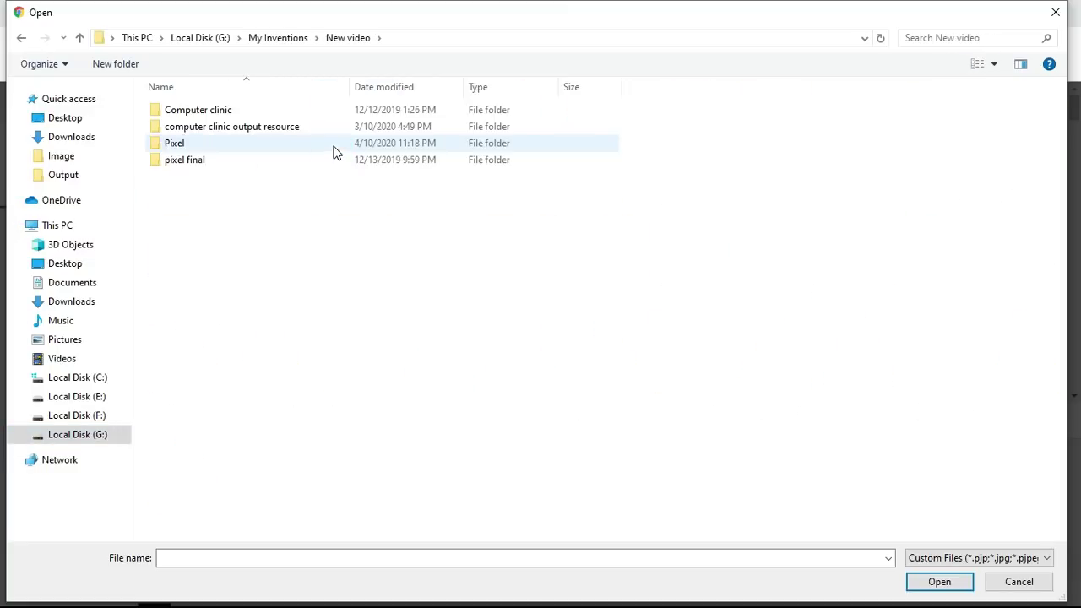
double_click(332, 146)
double_click(270, 134)
left_click(265, 249)
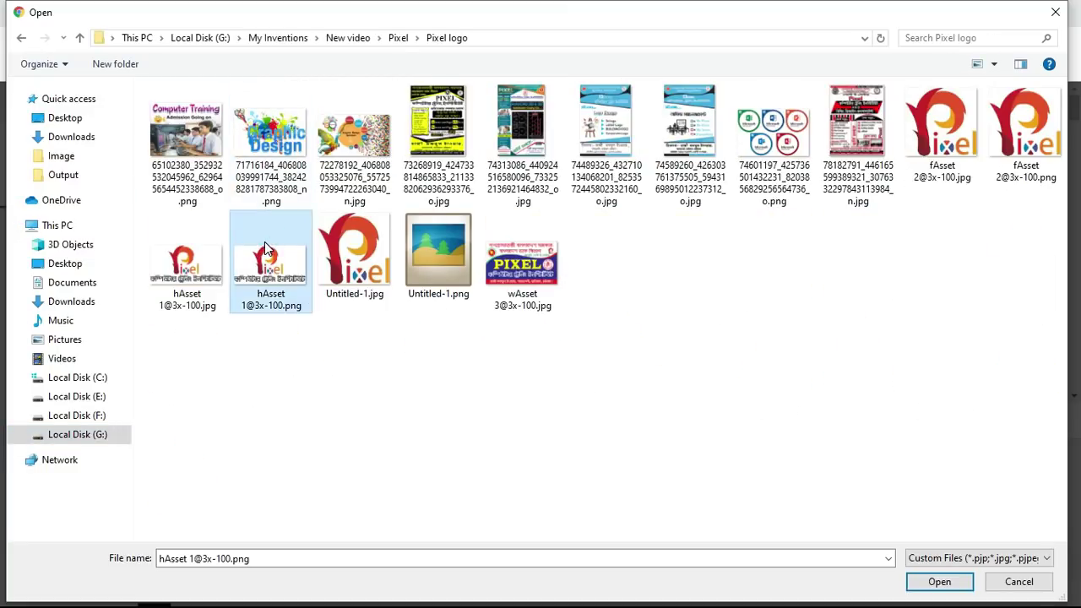
left_click(914, 581)
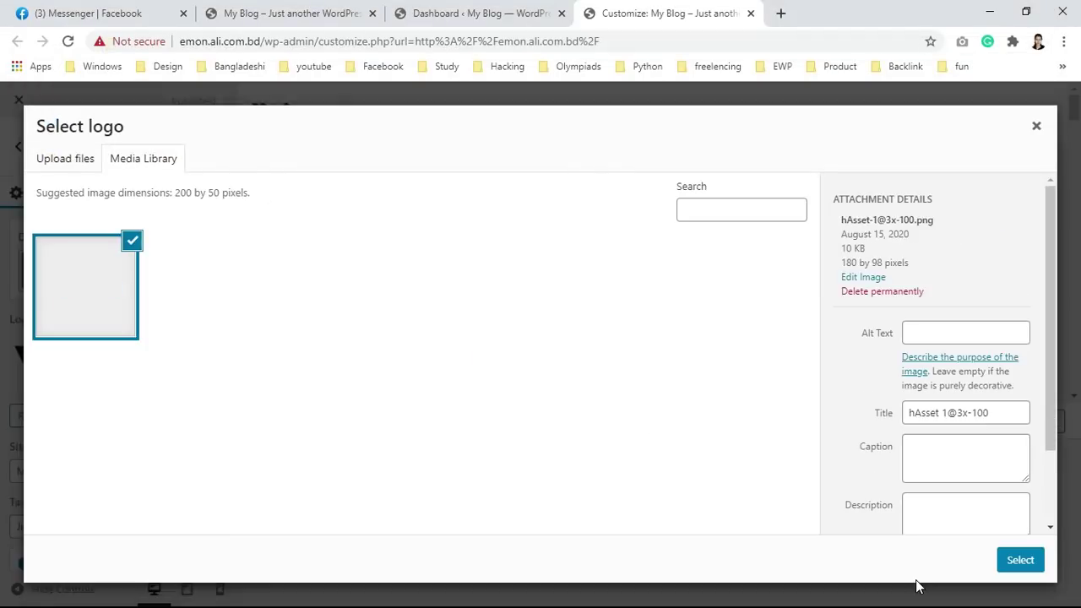
Step: Use the uploaded image as the logo with the crop area extended to its full height, and publish the change
left_click(1022, 570)
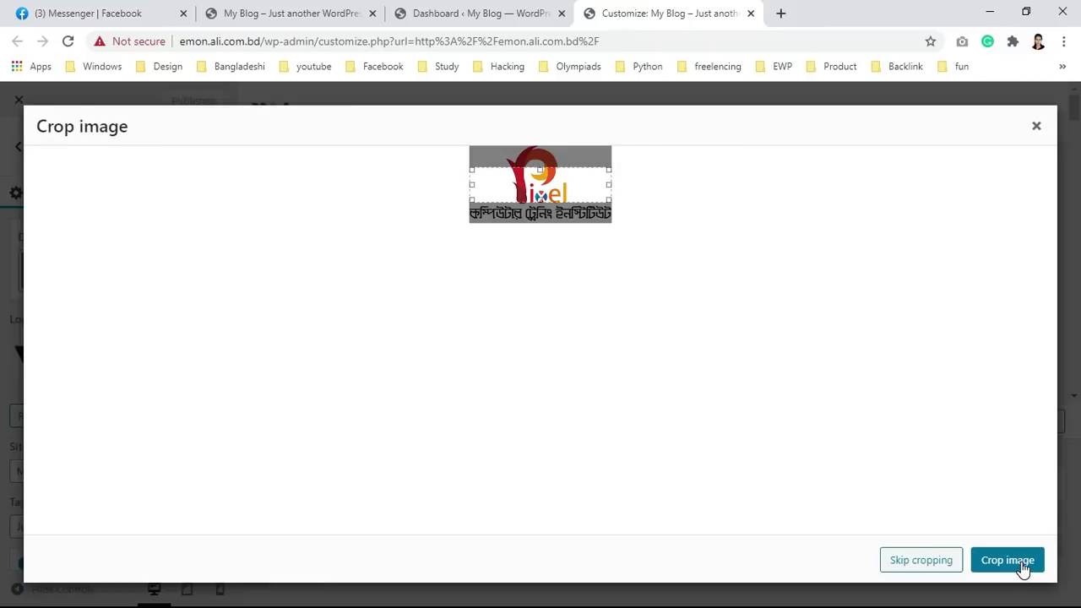
left_click_drag(538, 196, 546, 237)
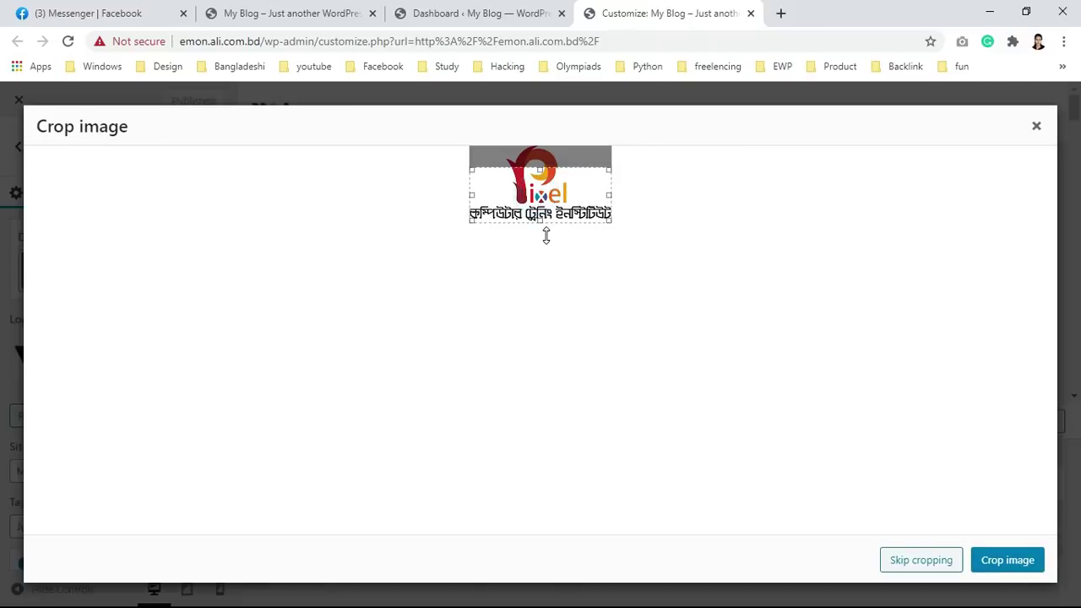
left_click_drag(538, 170, 552, 149)
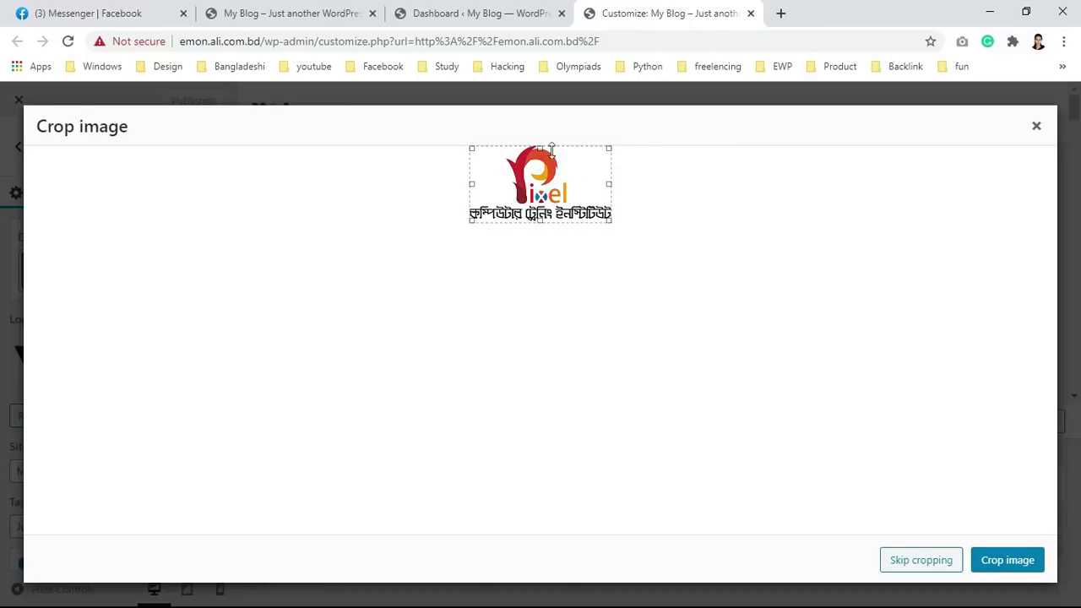
left_click(1007, 560)
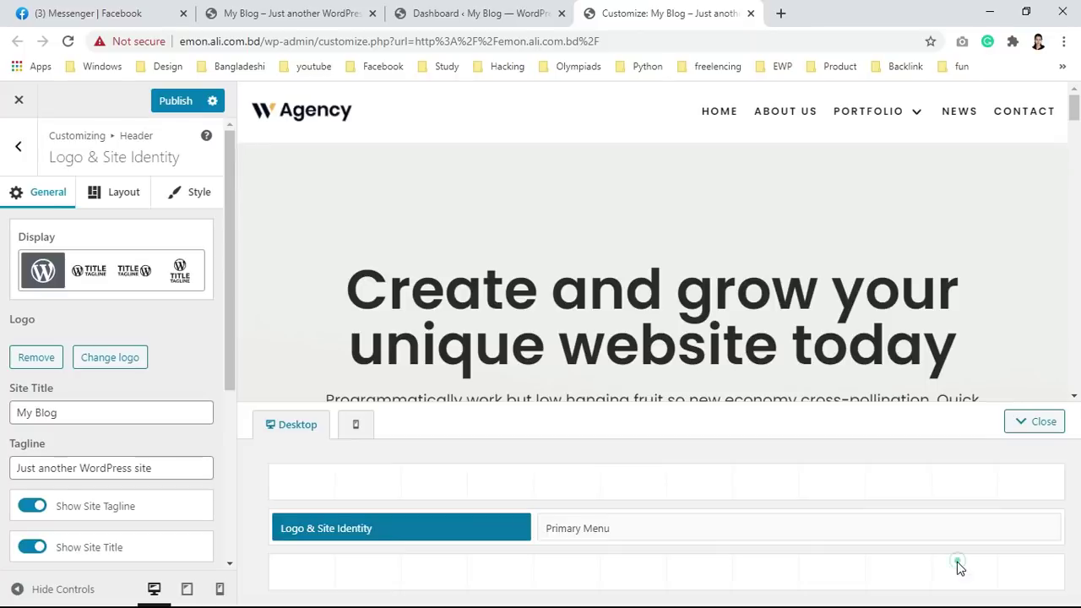
left_click(958, 565)
left_click(174, 108)
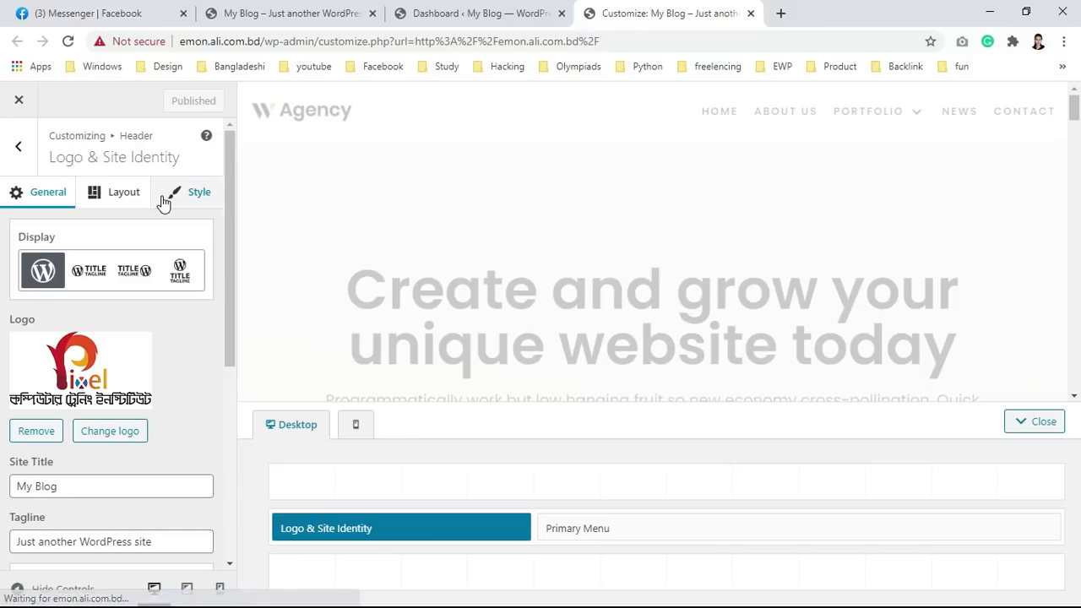
scroll(592, 268, "down", 3)
scroll(592, 277, "up", 3)
scroll(45, 388, "down", 4)
scroll(122, 430, "up", 2)
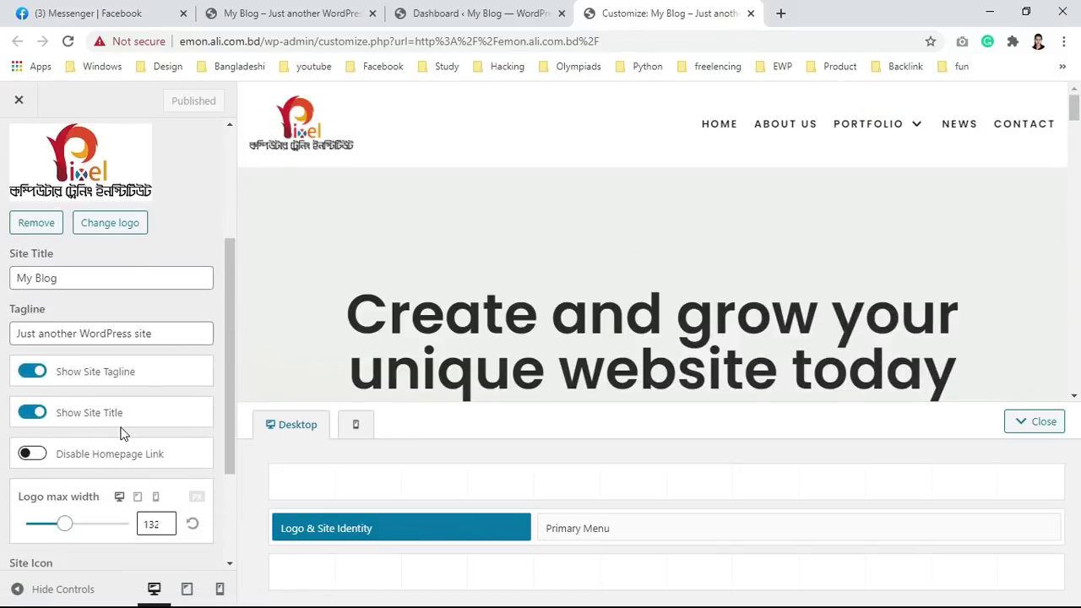
scroll(125, 430, "up", 3)
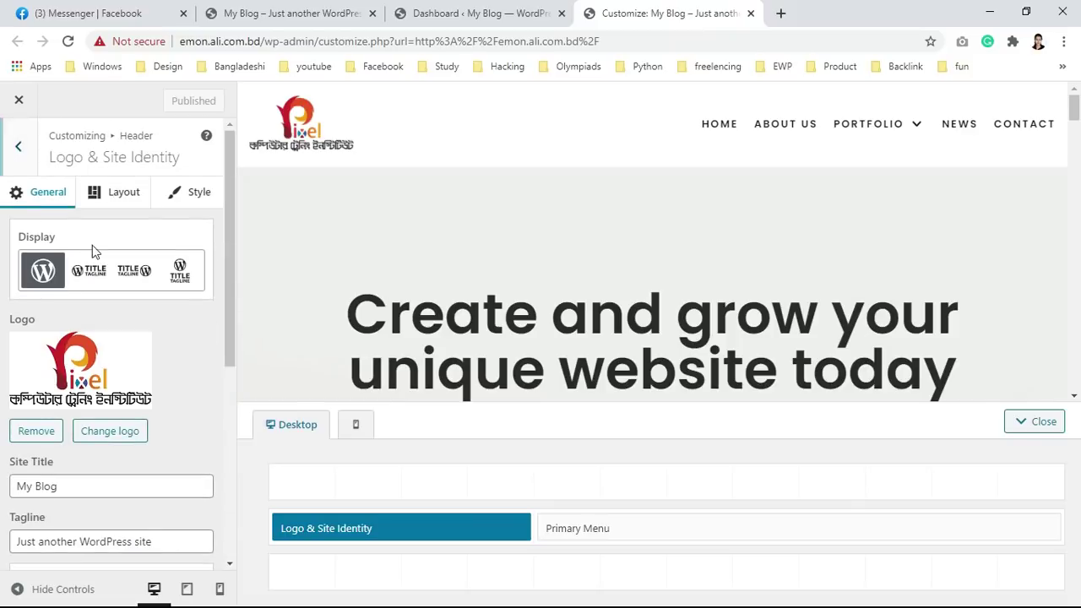
scroll(169, 471, "down", 4)
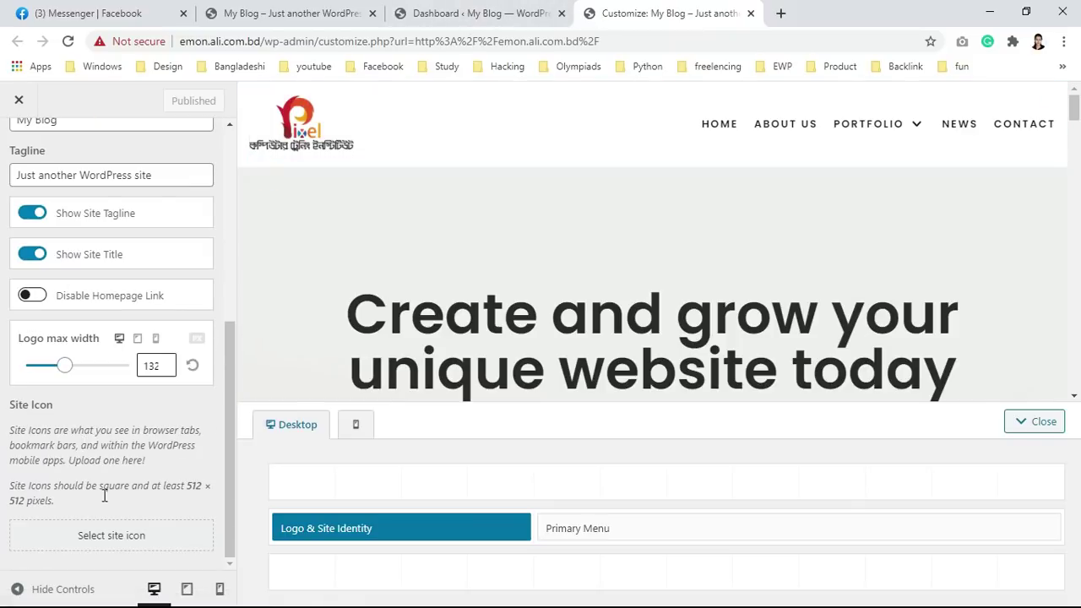
left_click(115, 539)
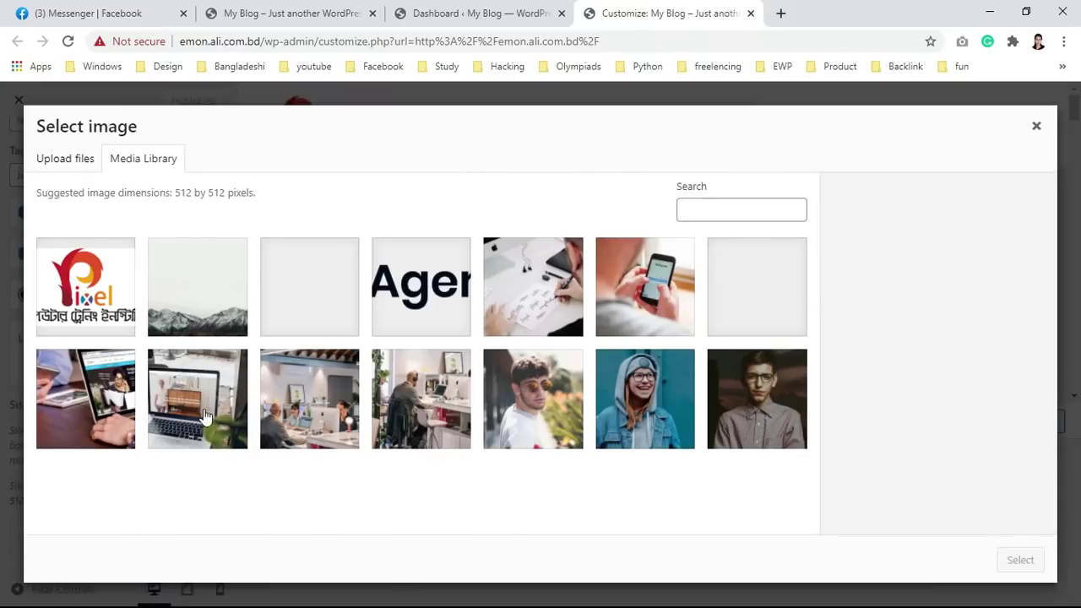
left_click(61, 160)
left_click(494, 371)
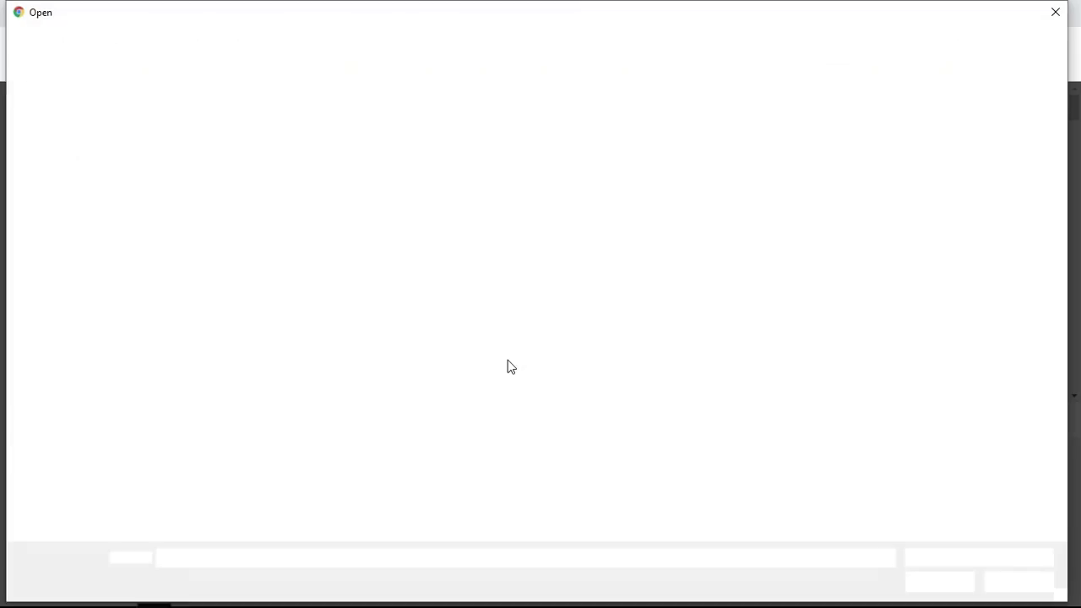
left_click(1011, 156)
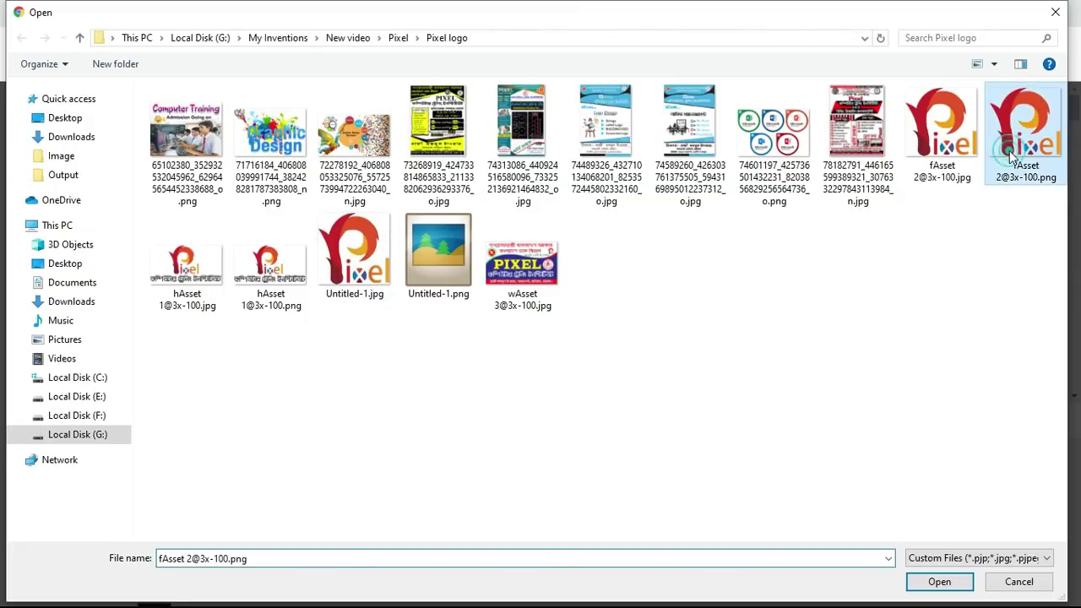
left_click(939, 581)
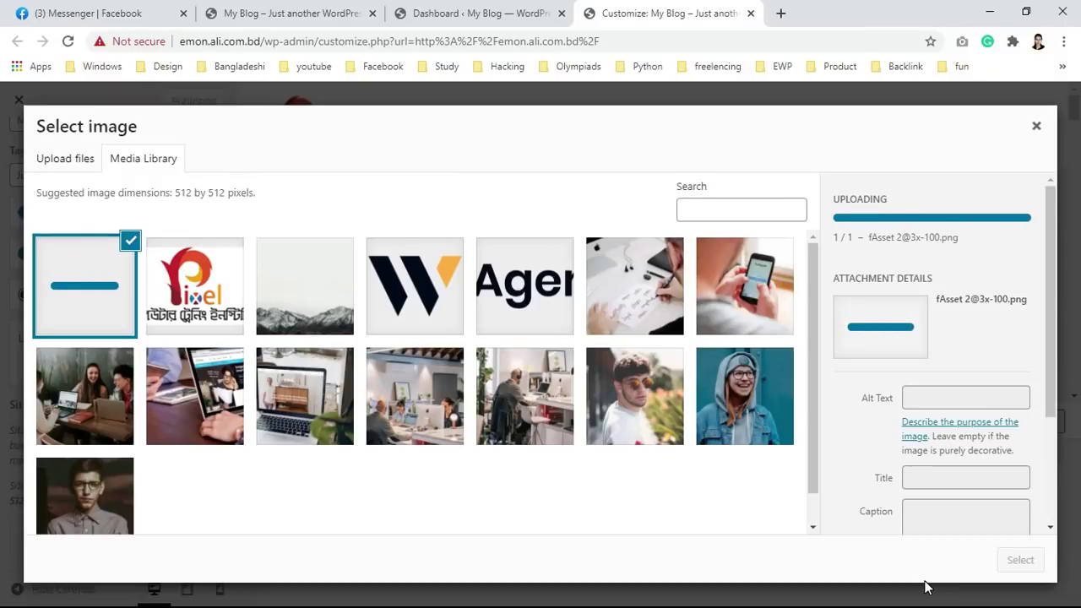
Step: Crop the site icon image with the crop area shifted to the image's right edge
left_click(1017, 561)
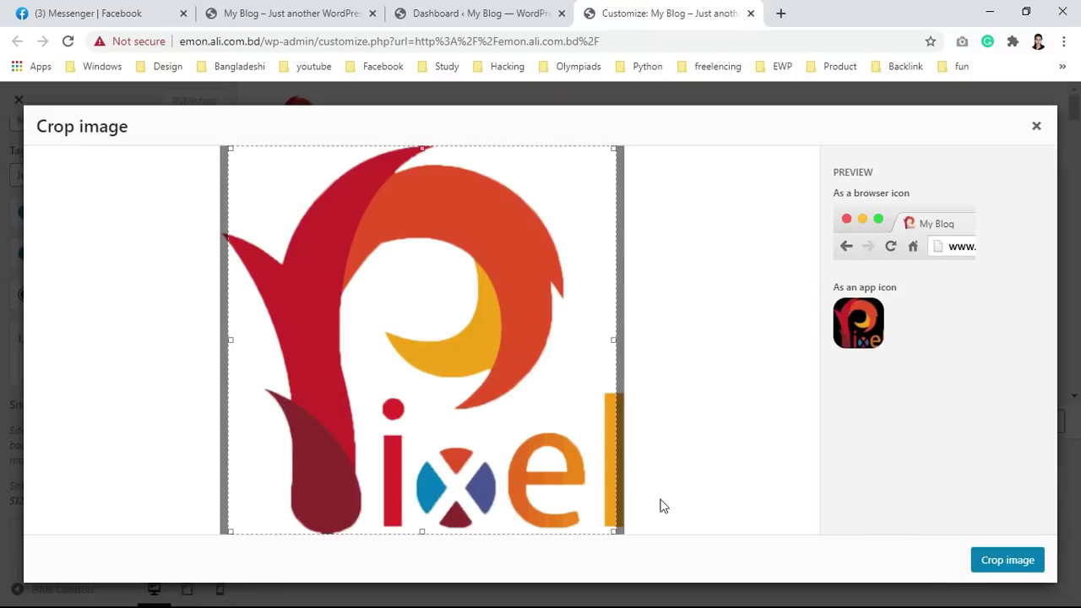
left_click_drag(448, 402, 469, 406)
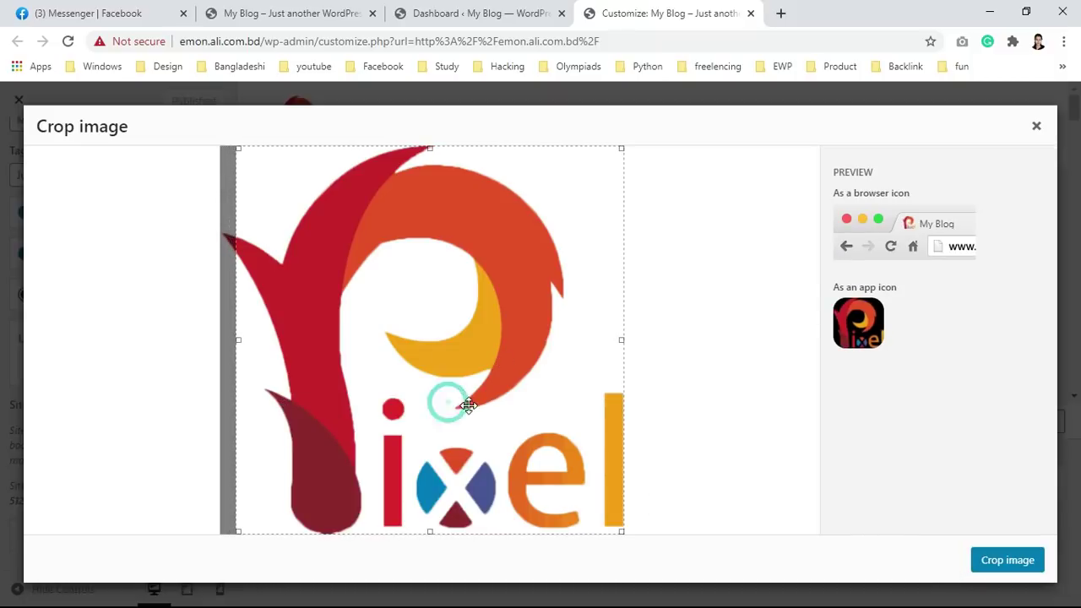
left_click(1010, 561)
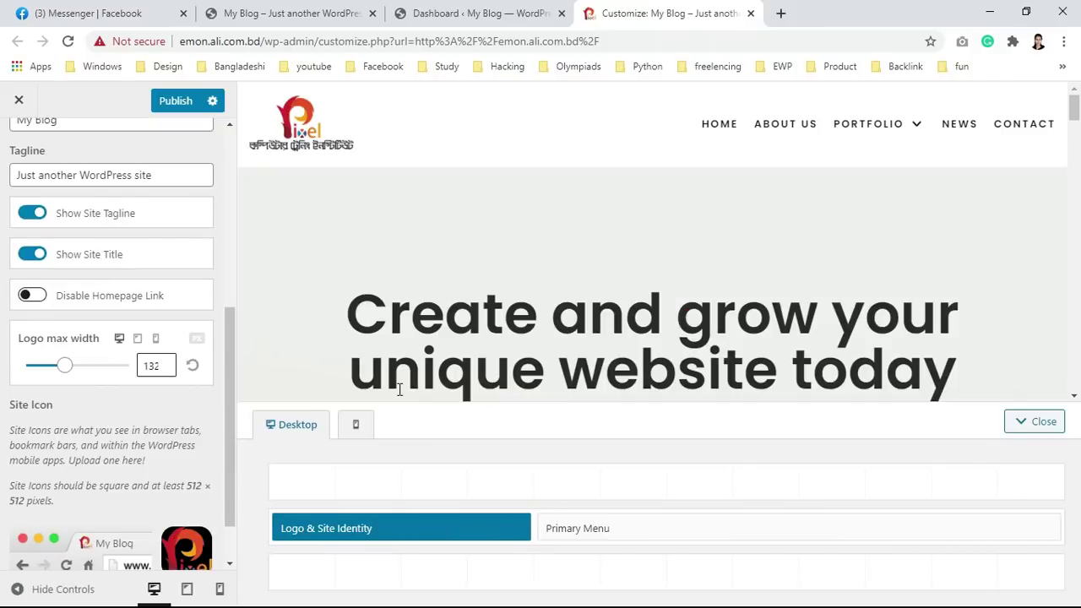
Step: Review the Layout and Style settings of Logo & Site Identity
scroll(167, 319, "up", 5)
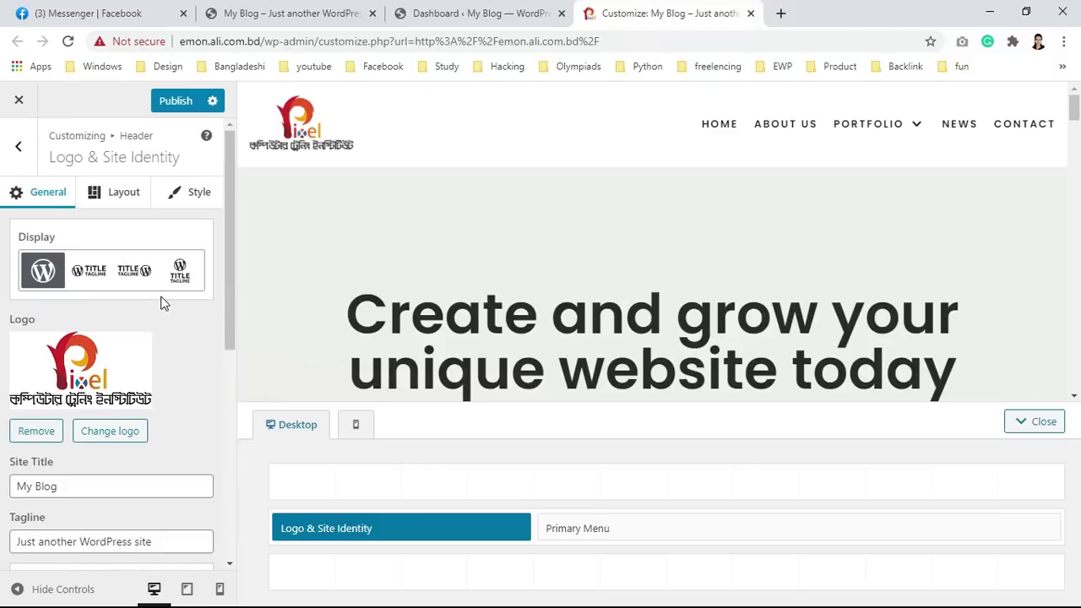
left_click(118, 190)
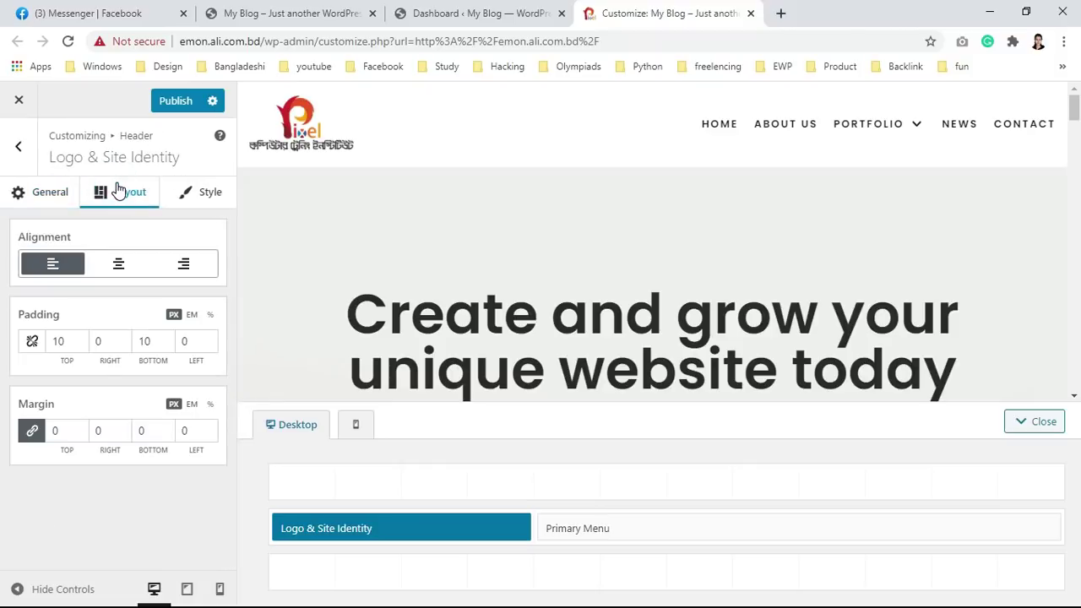
left_click(175, 201)
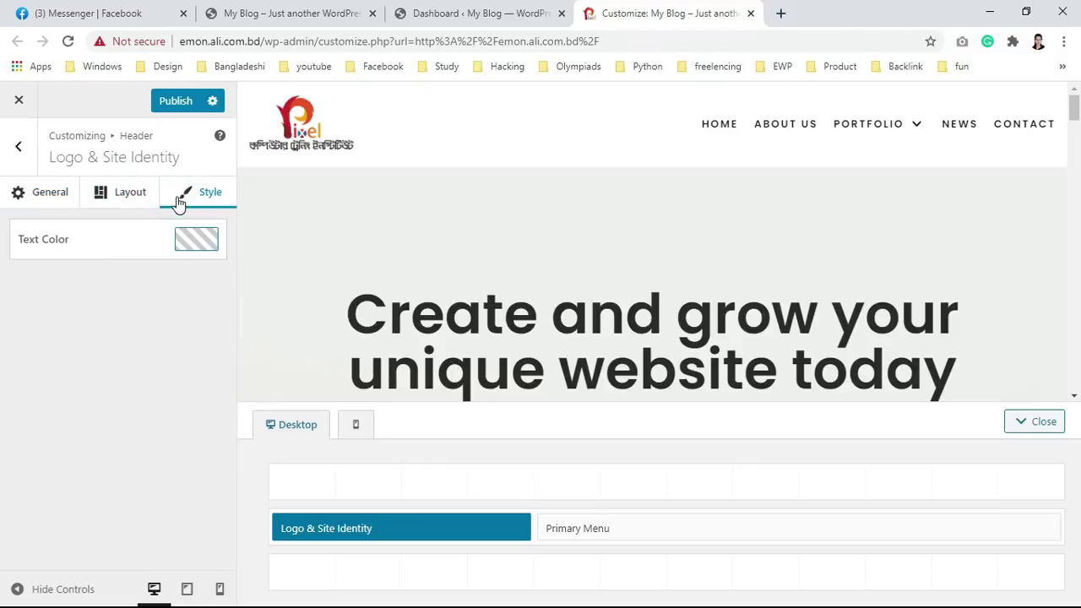
scroll(772, 314, "down", 15)
scroll(736, 309, "up", 15)
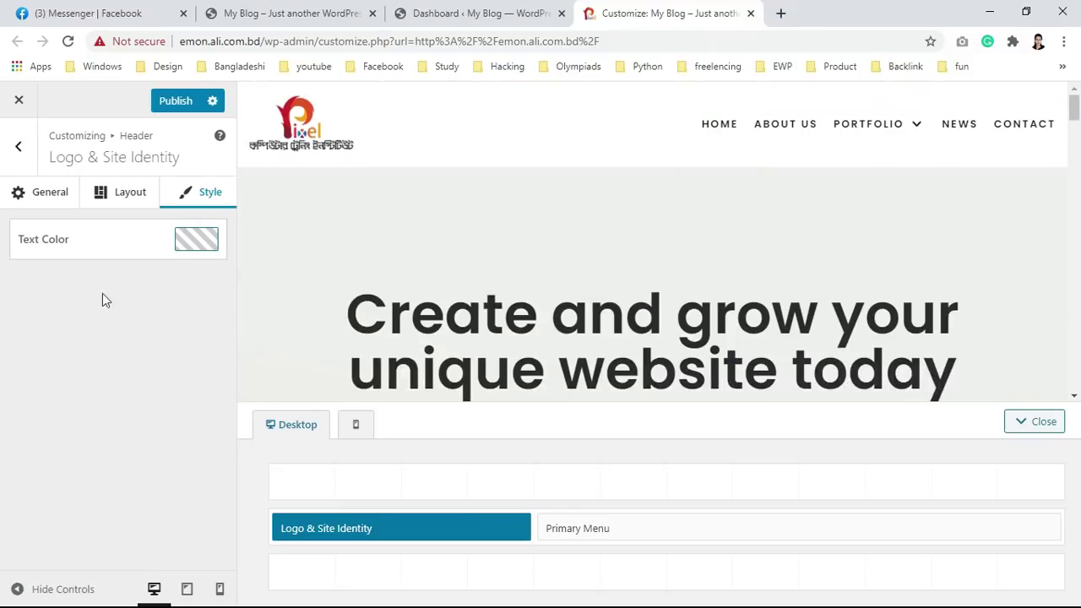
Step: Return to the Header builder overview and publish the site icon change
left_click(611, 534)
left_click(18, 145)
left_click(174, 100)
scroll(120, 338, "down", 3)
scroll(121, 332, "up", 3)
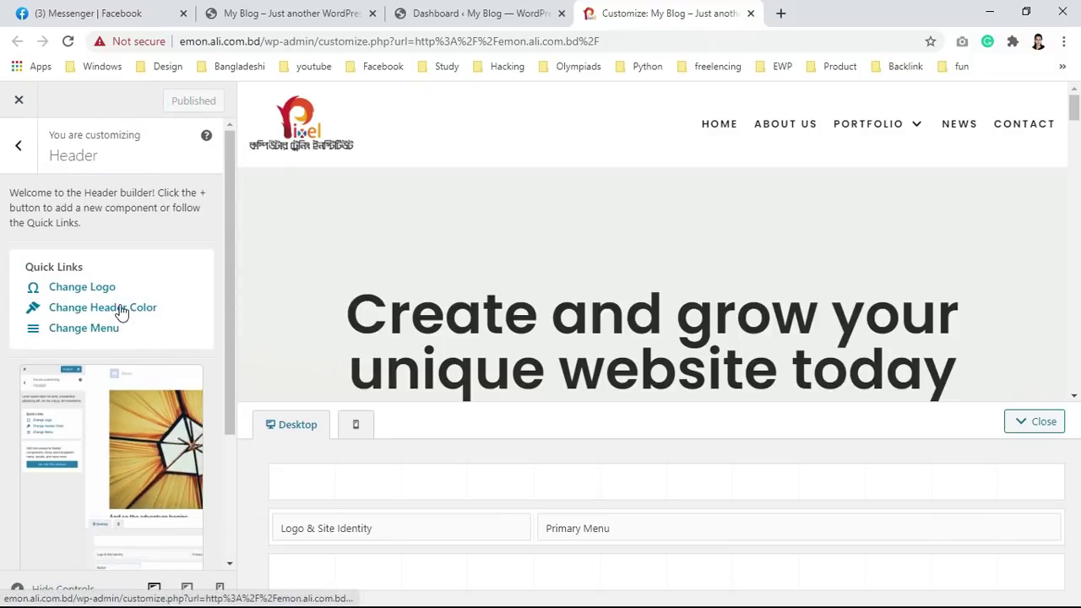
Step: Leave the Header builder and open the Copyright component settings of the Footer
left_click(18, 145)
scroll(133, 380, "down", 1)
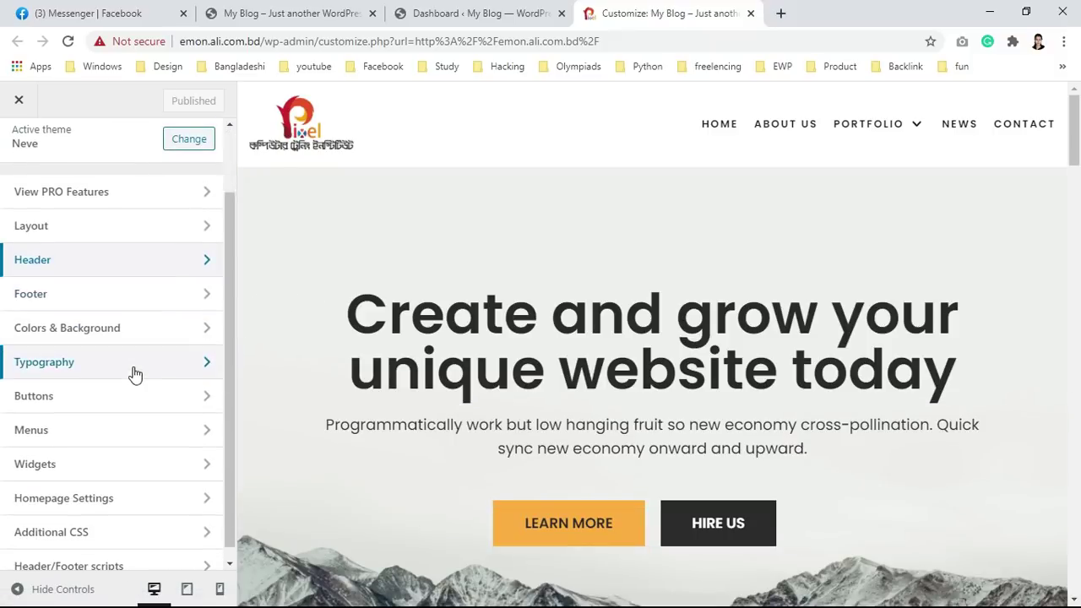
left_click(129, 297)
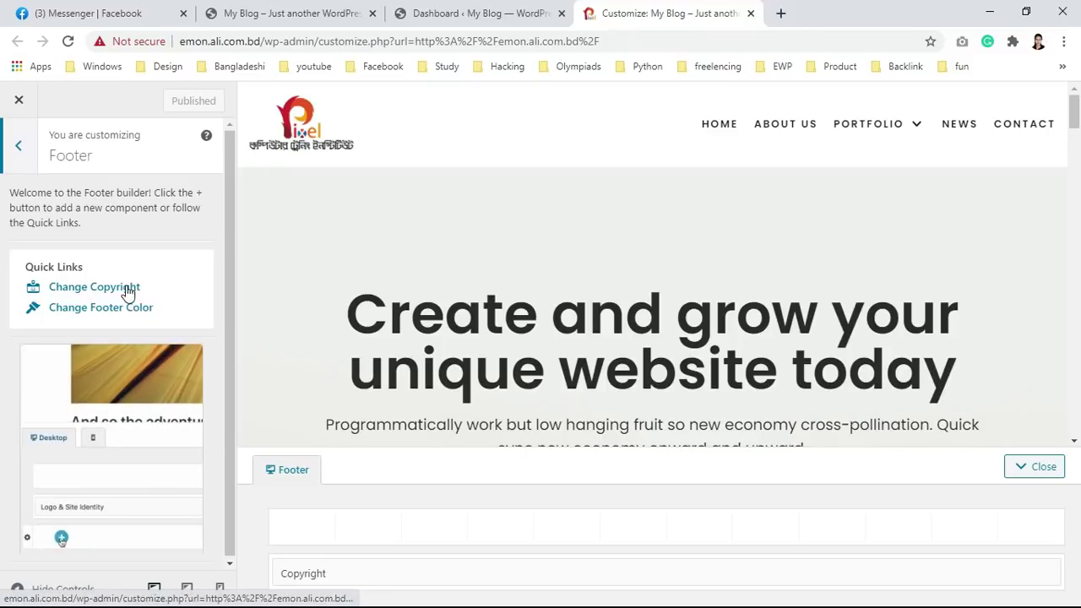
left_click(125, 290)
Step: Examine the HTML of the footer's copyright text, including its paragraph tags, link addresses and link texts
left_click(123, 267)
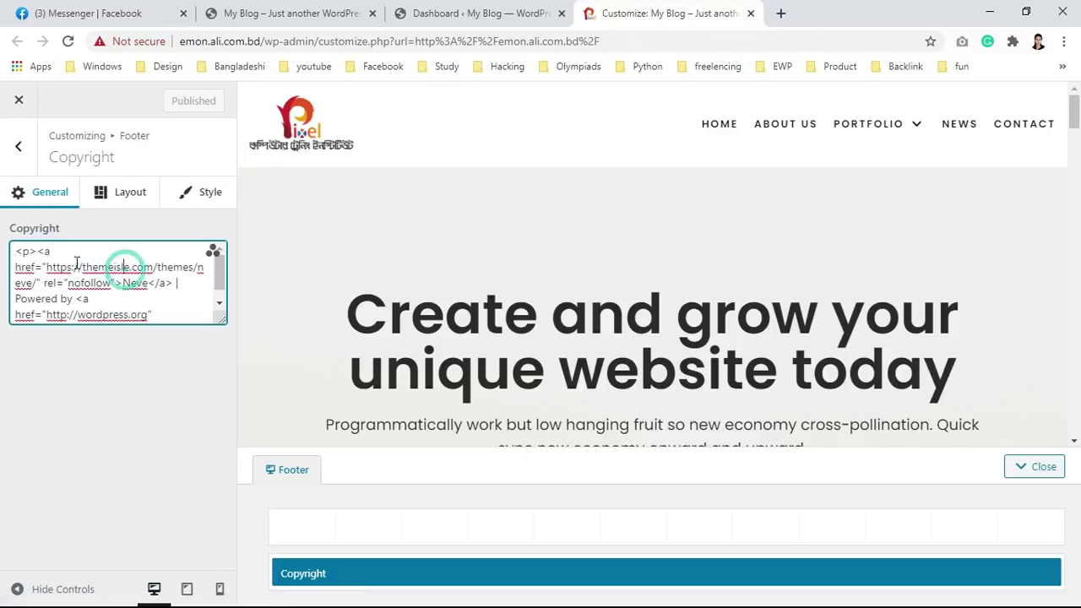
left_click(49, 266)
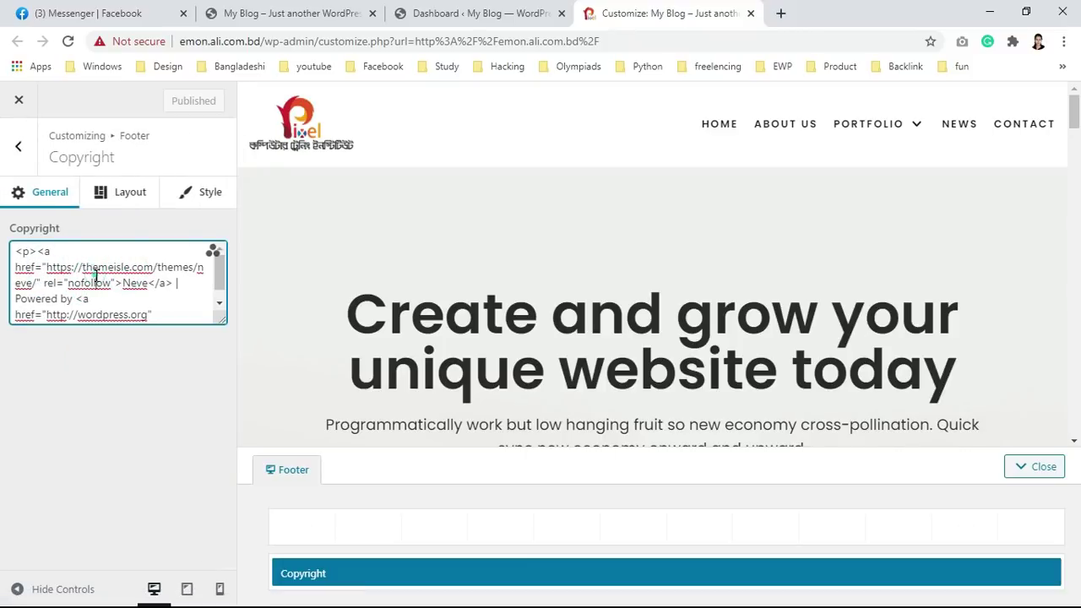
left_click(26, 251)
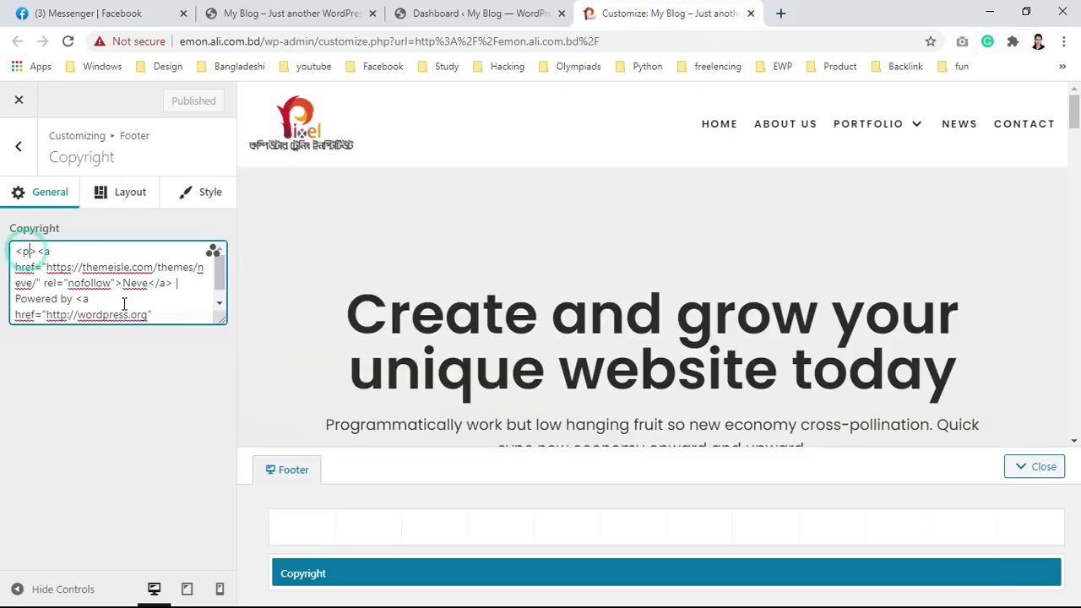
scroll(124, 304, "down", 1)
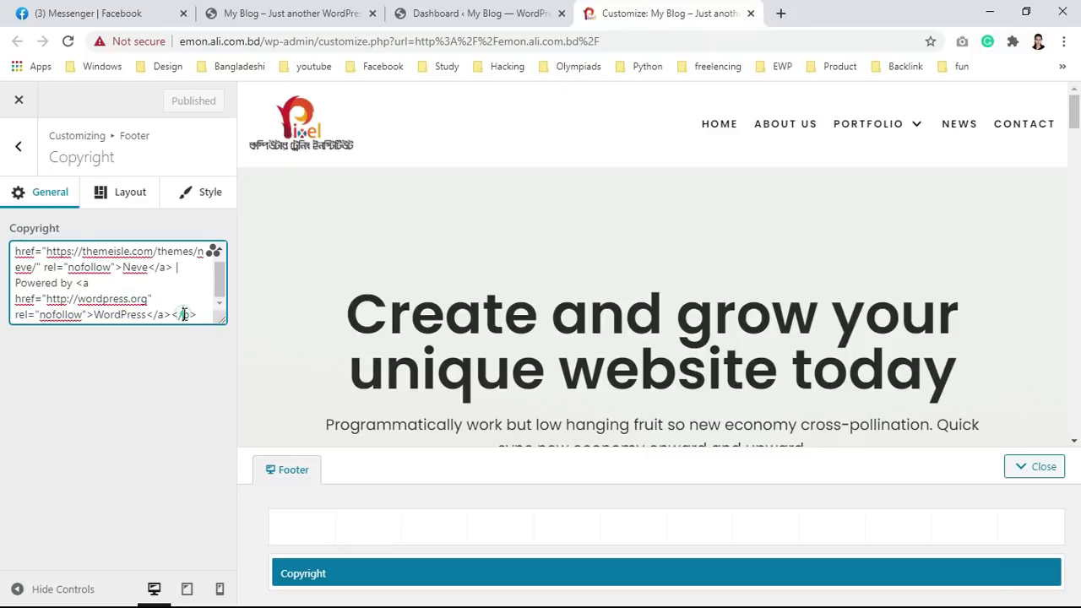
scroll(77, 296, "up", 1)
left_click(100, 267)
scroll(95, 269, "down", 1)
left_click(74, 272)
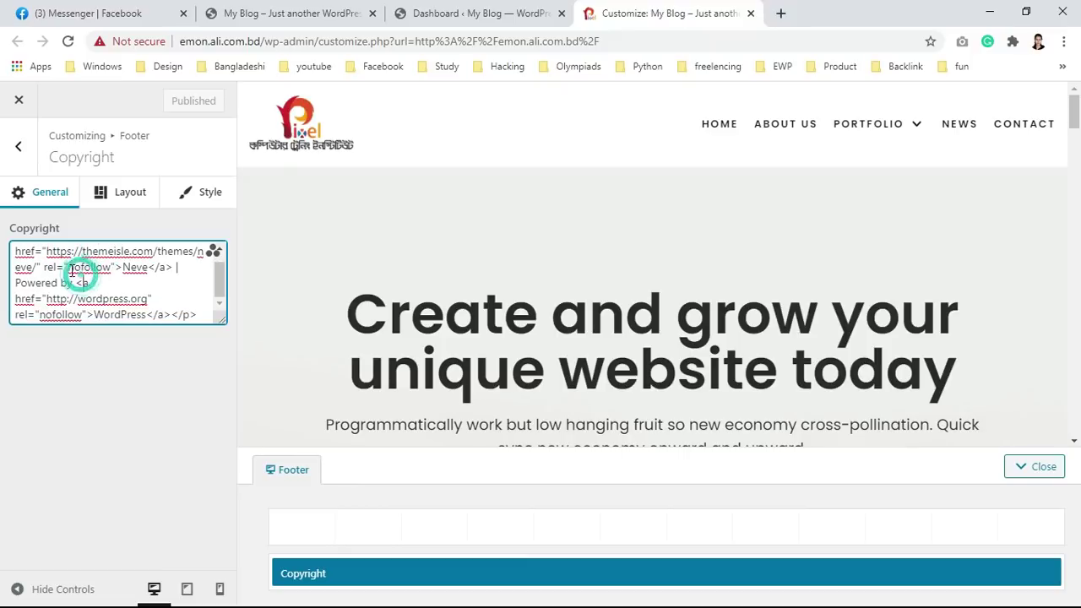
Step: Compare the copyright line at the end of the page in the customizer preview and on the live site
scroll(736, 273, "down", 10)
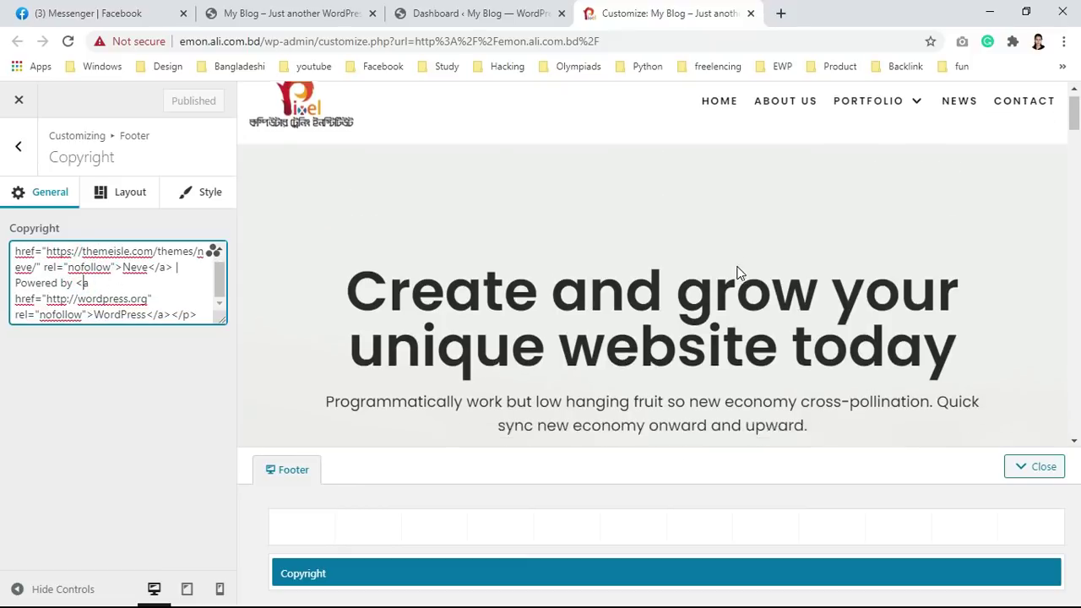
scroll(736, 273, "down", 5)
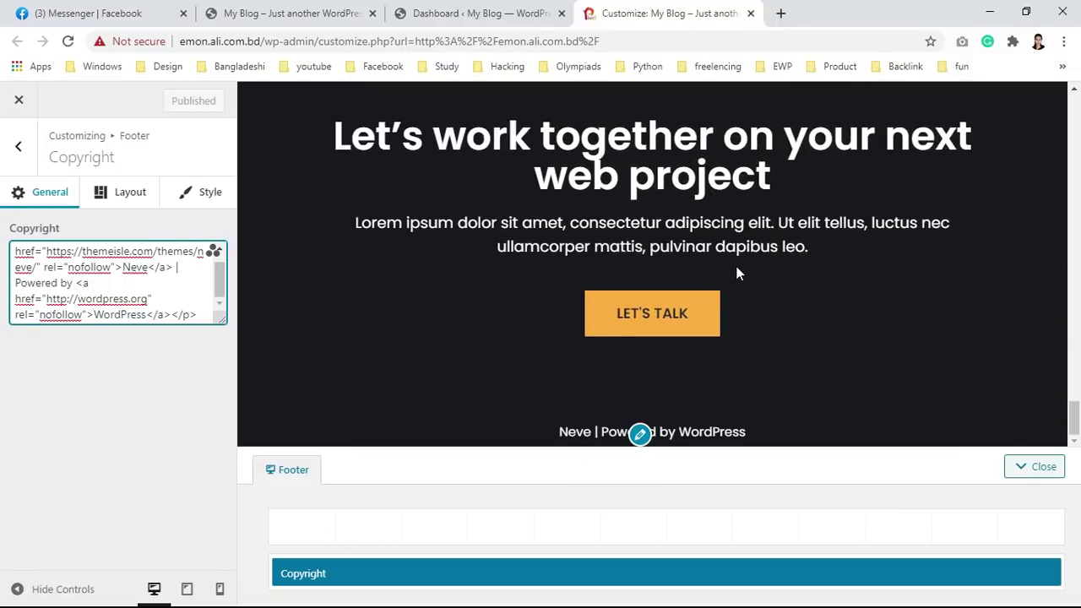
left_click(443, 13)
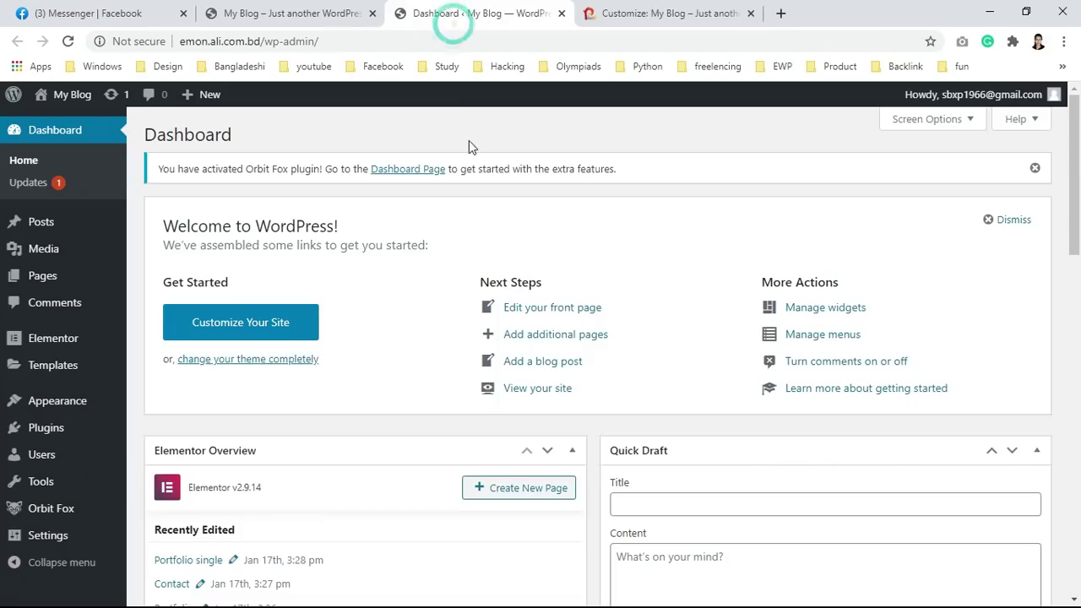
left_click(287, 14)
scroll(518, 260, "down", 10)
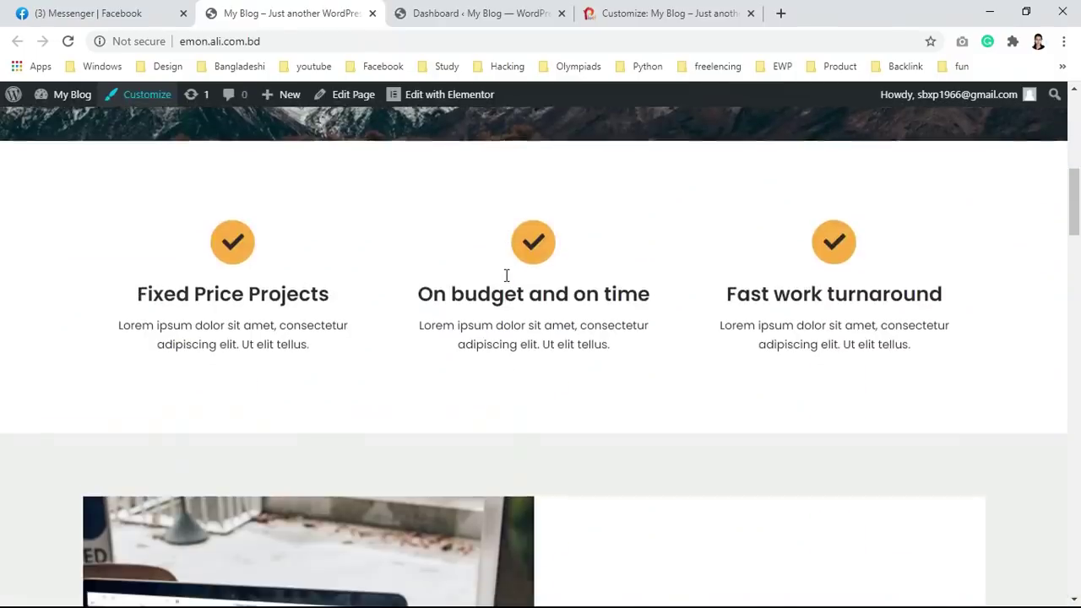
scroll(507, 275, "down", 10)
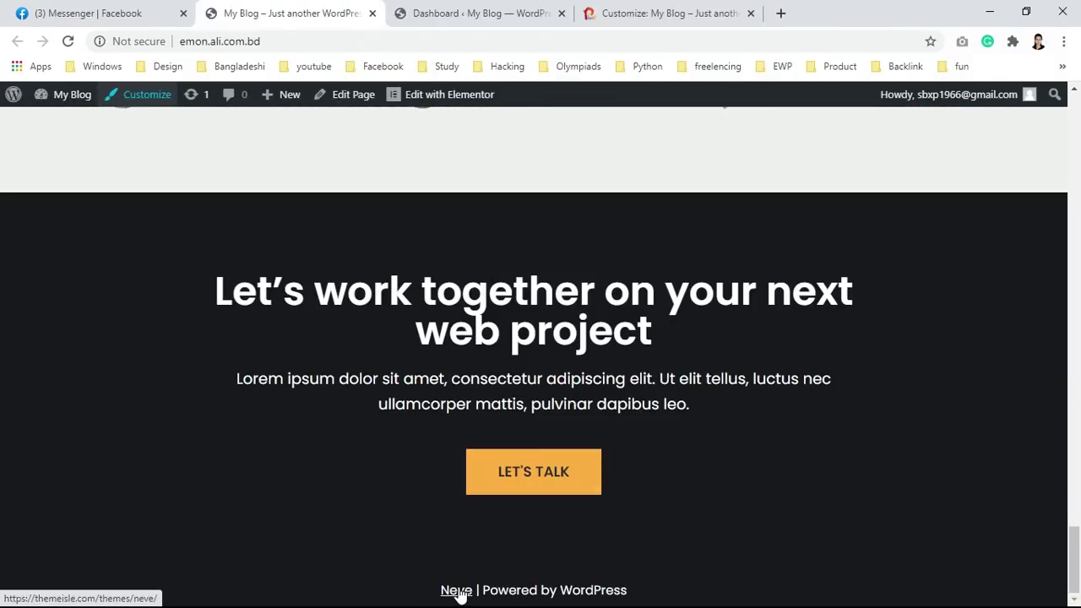
Step: Replace the link text Neve with Fliptechy in the footer's copyright HTML
left_click(655, 13)
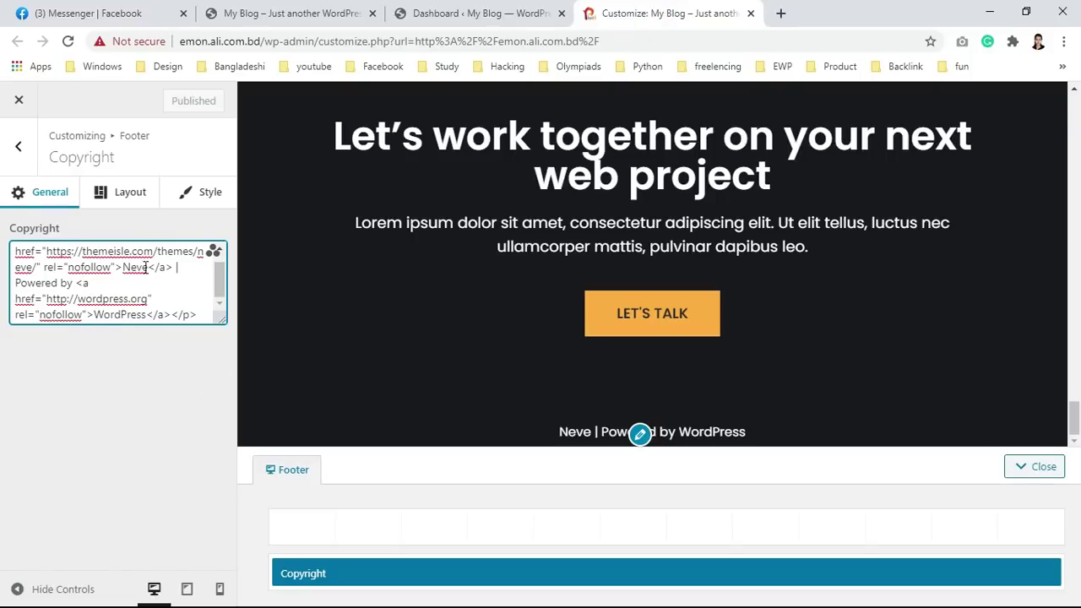
left_click_drag(116, 267, 142, 271)
key("BackSpace")
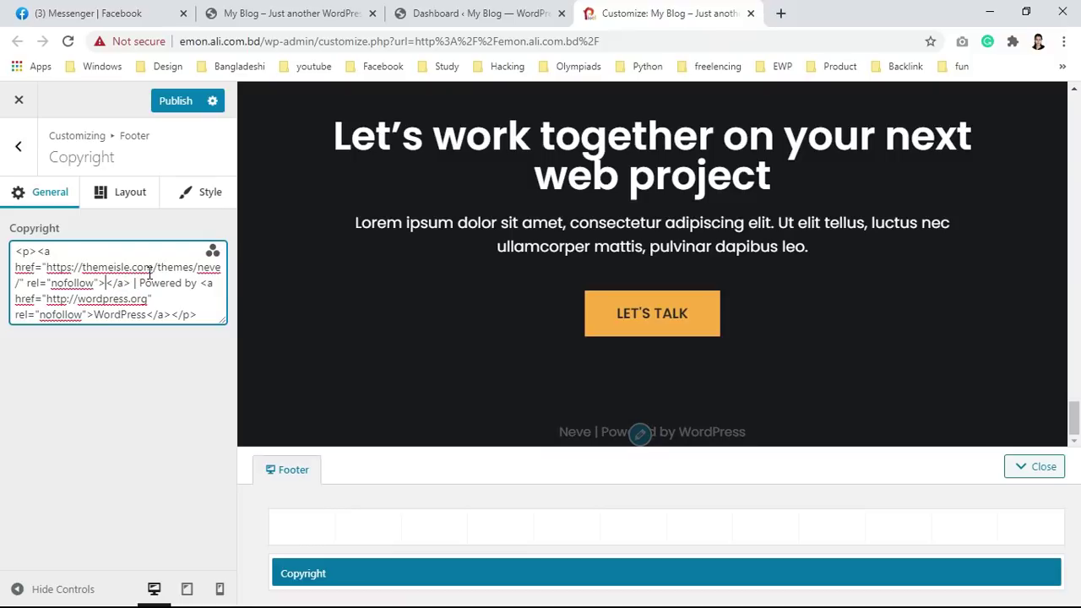
type("Flipted")
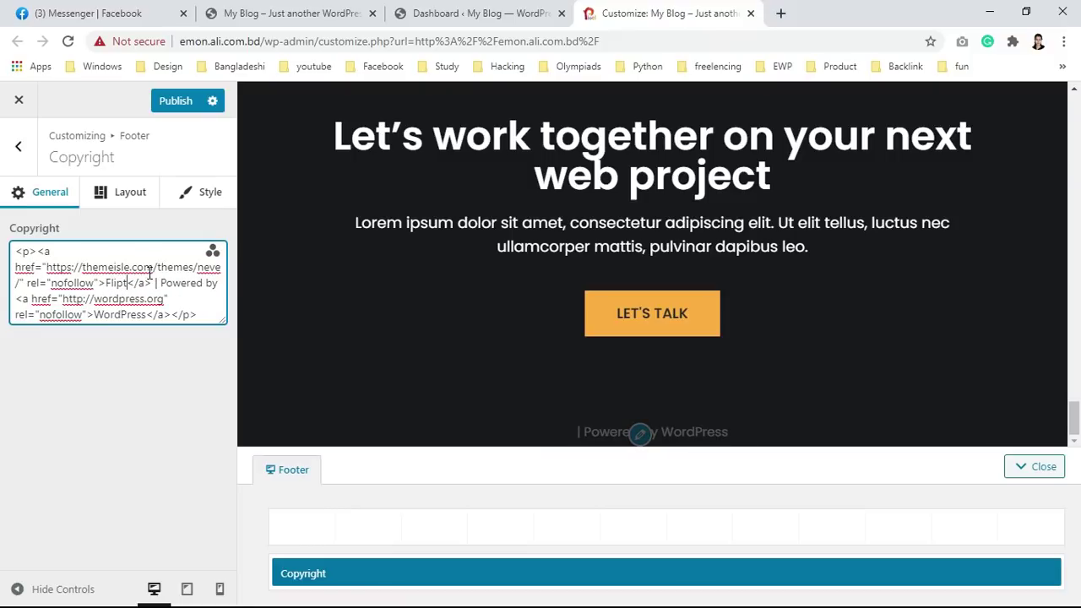
type("hy")
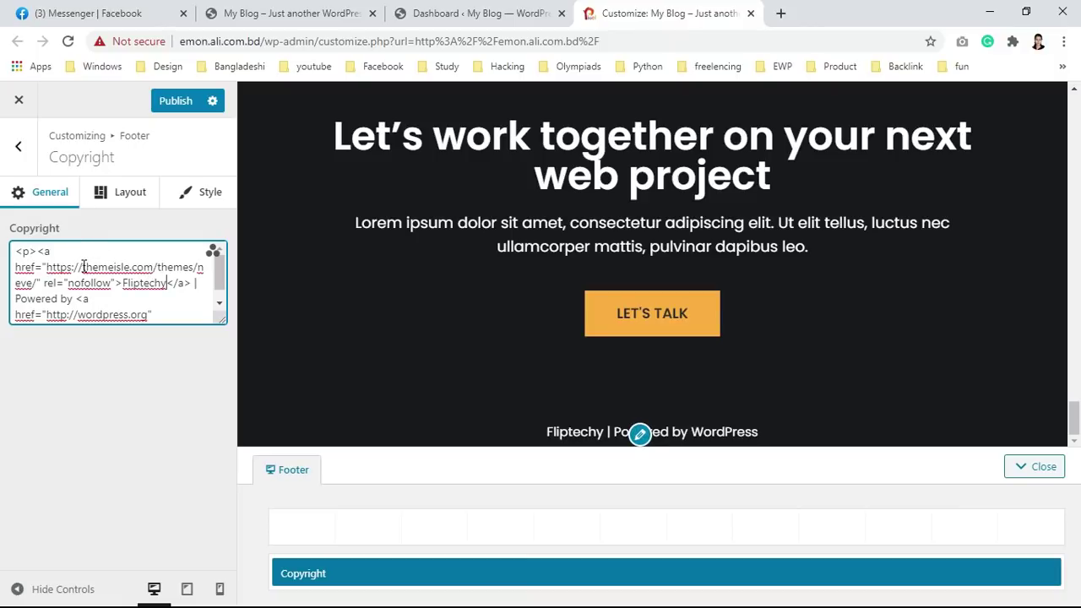
left_click_drag(87, 266, 37, 286)
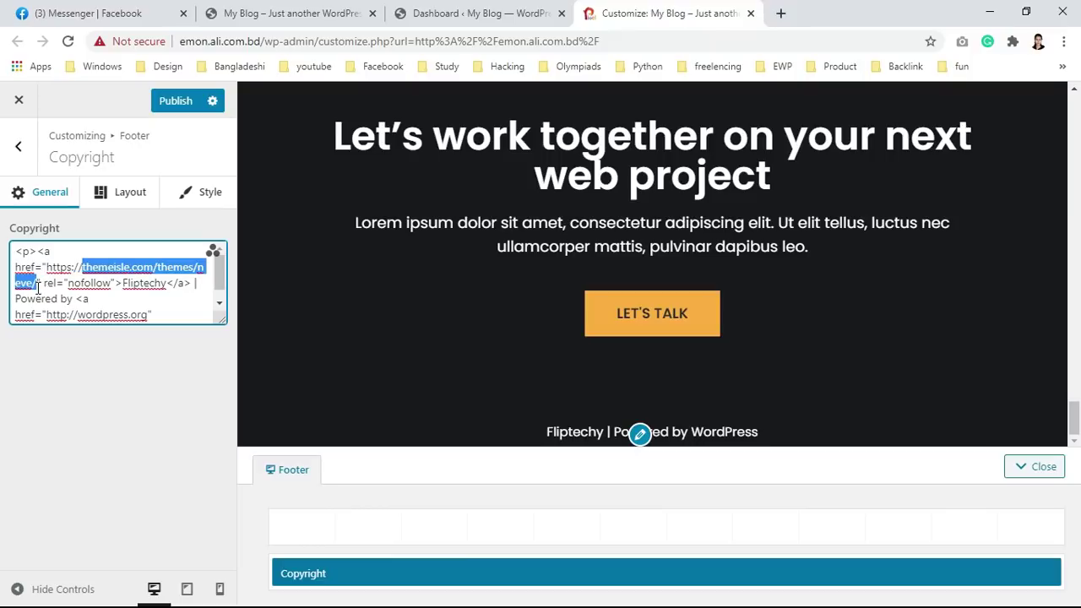
key("BackSpace")
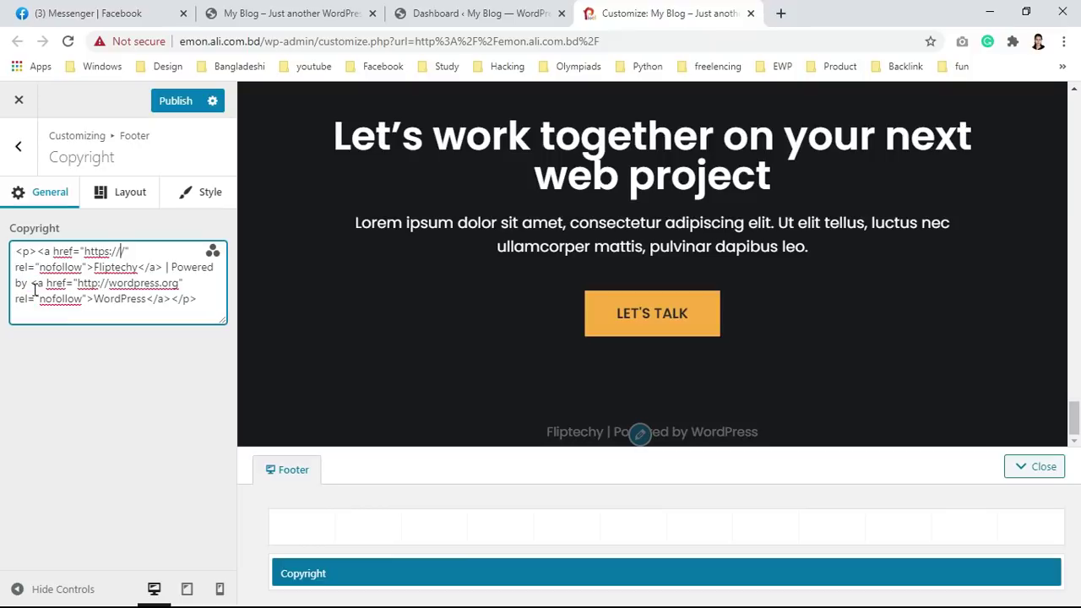
type("www.fliptechy.vcom")
key("BackSpace")
key("BackSpace")
key("BackSpace")
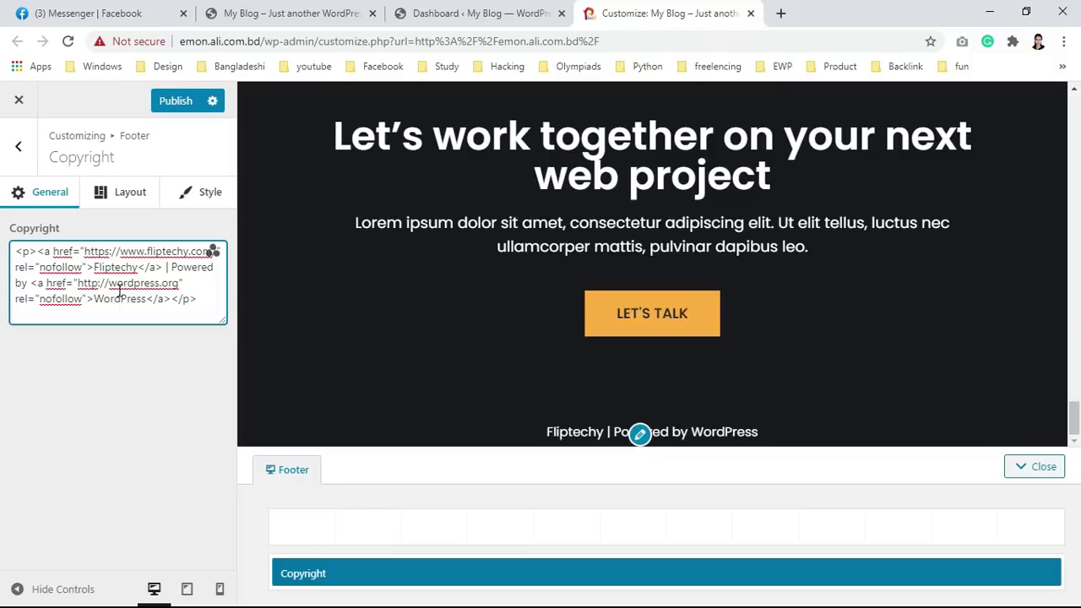
Step: Publish the Fliptechy copyright change and reload the live site, then return to the customizer
left_click(133, 267)
left_click(153, 301)
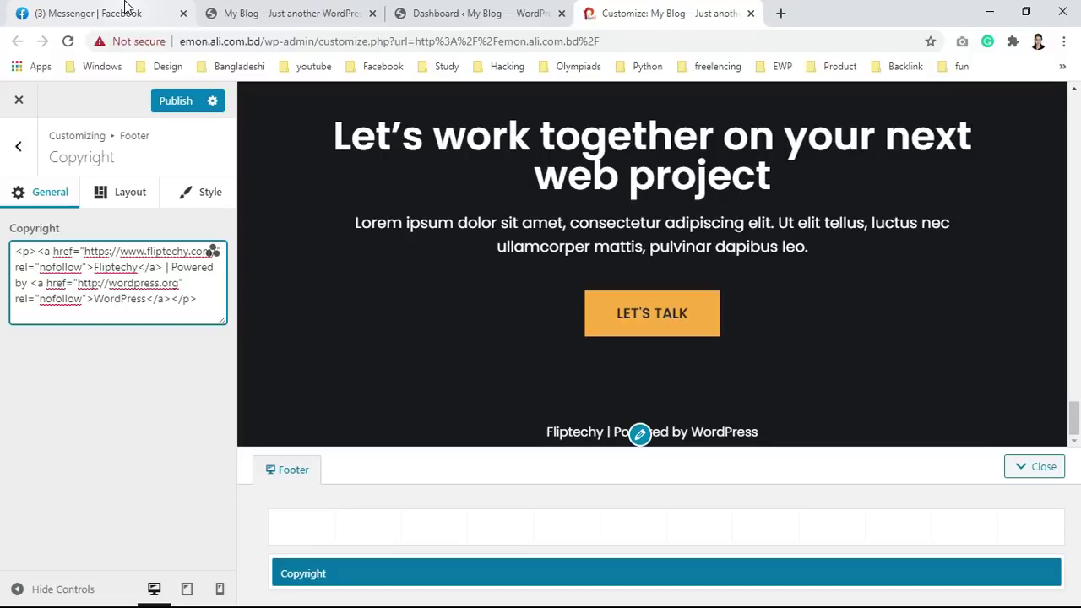
left_click(124, 285)
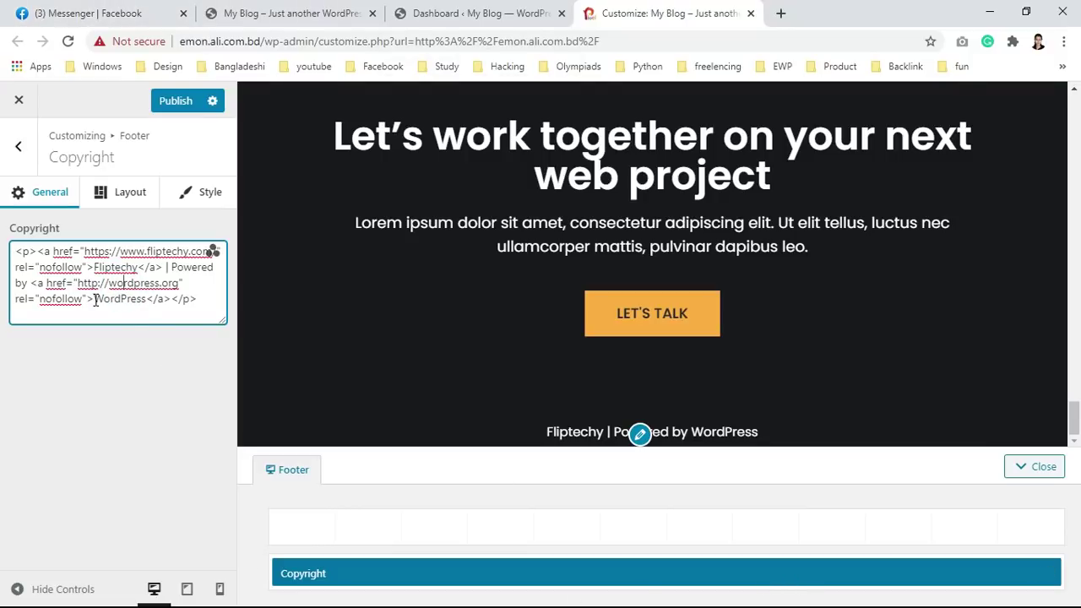
left_click(287, 13)
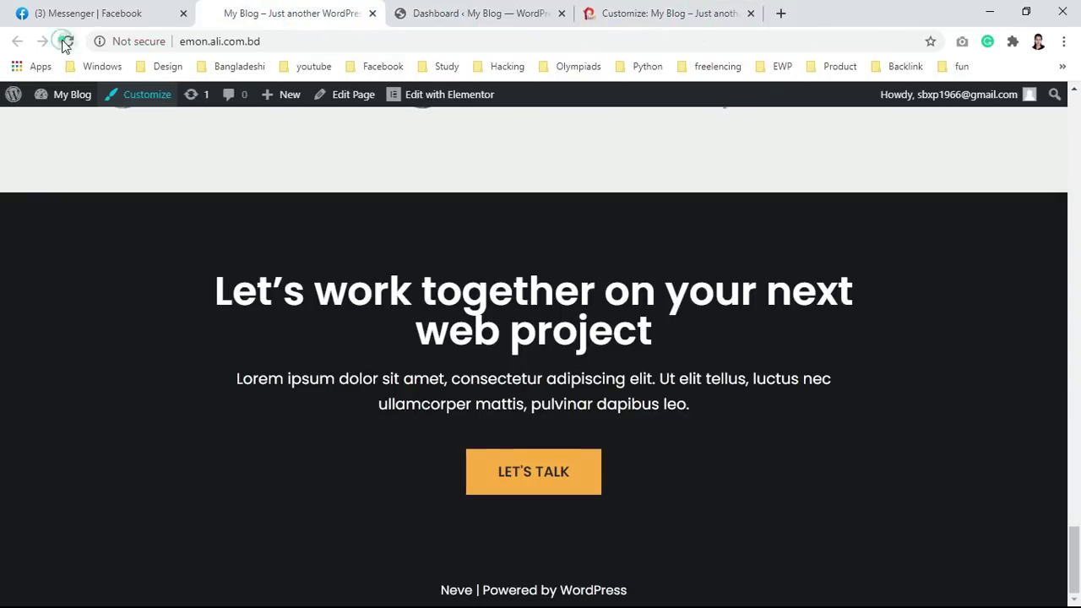
left_click(630, 6)
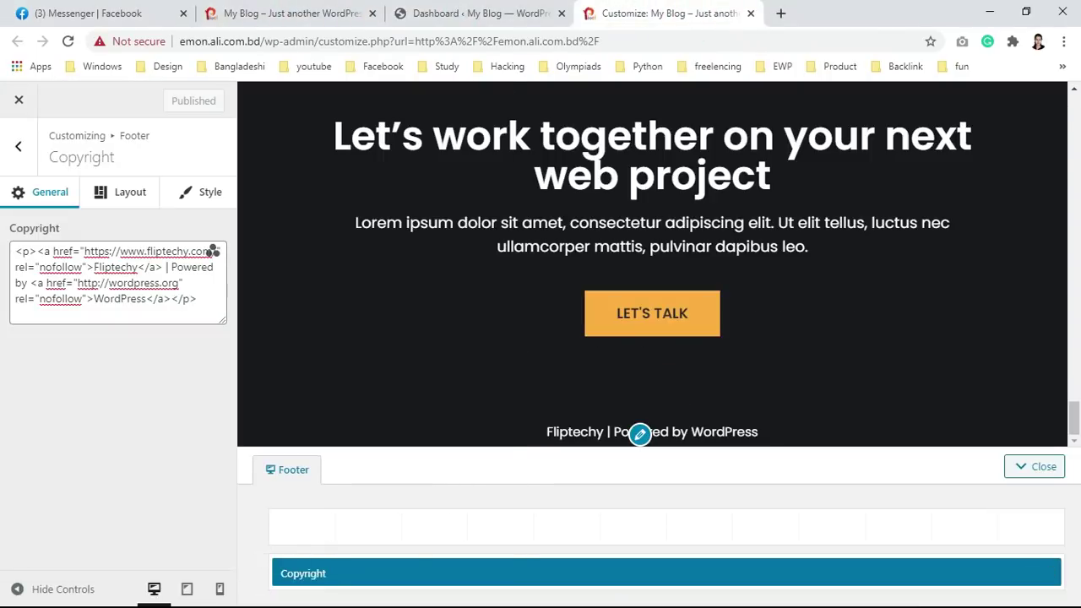
key("super")
key("Escape")
left_click(866, 571)
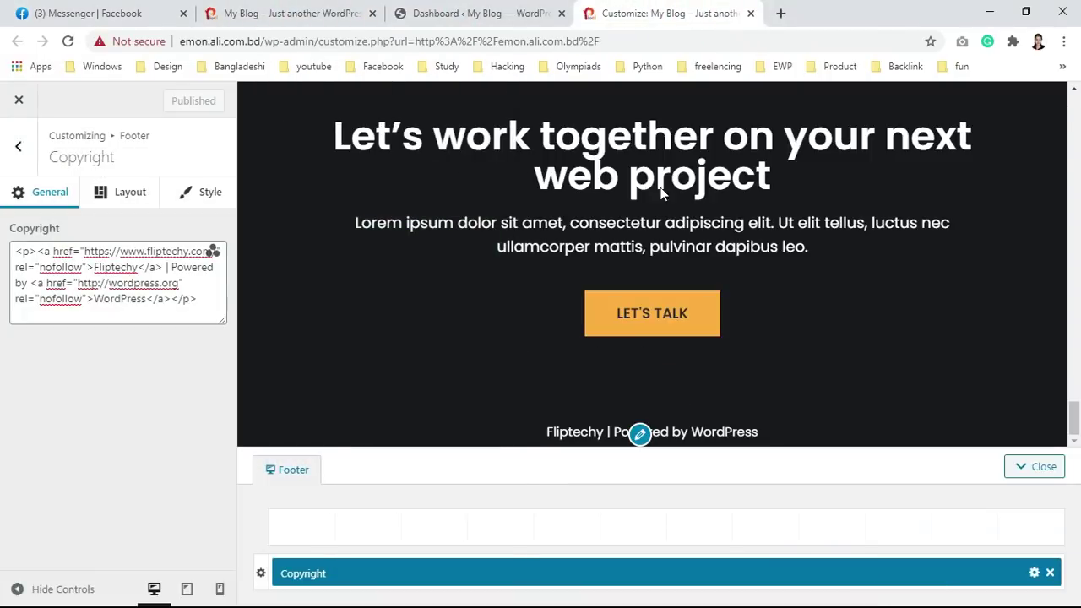
left_click(485, 13)
left_click(643, 8)
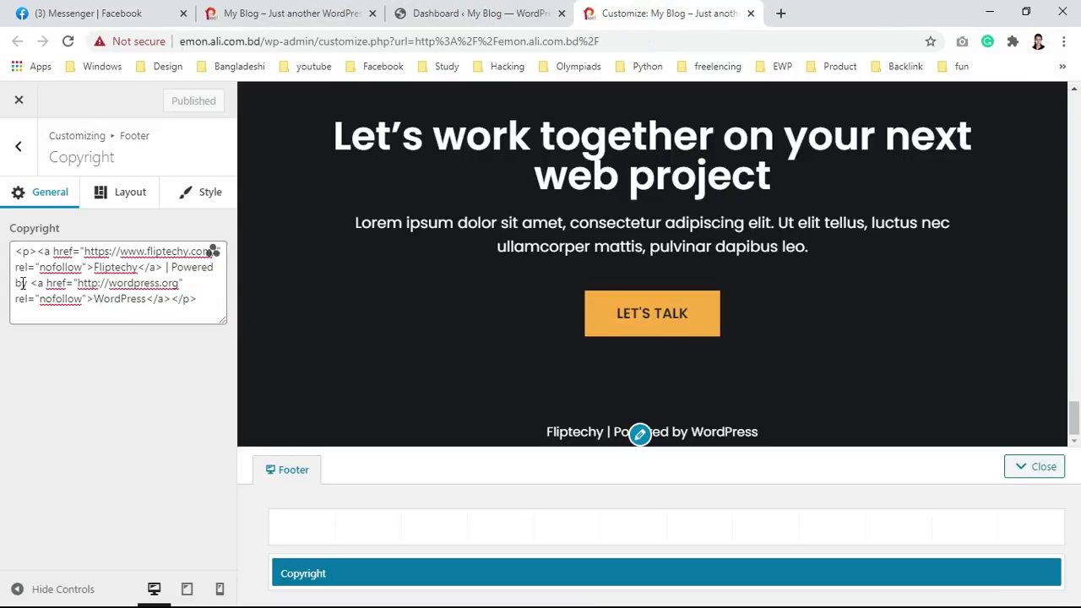
left_click(137, 269)
left_click(147, 298)
left_click(180, 263)
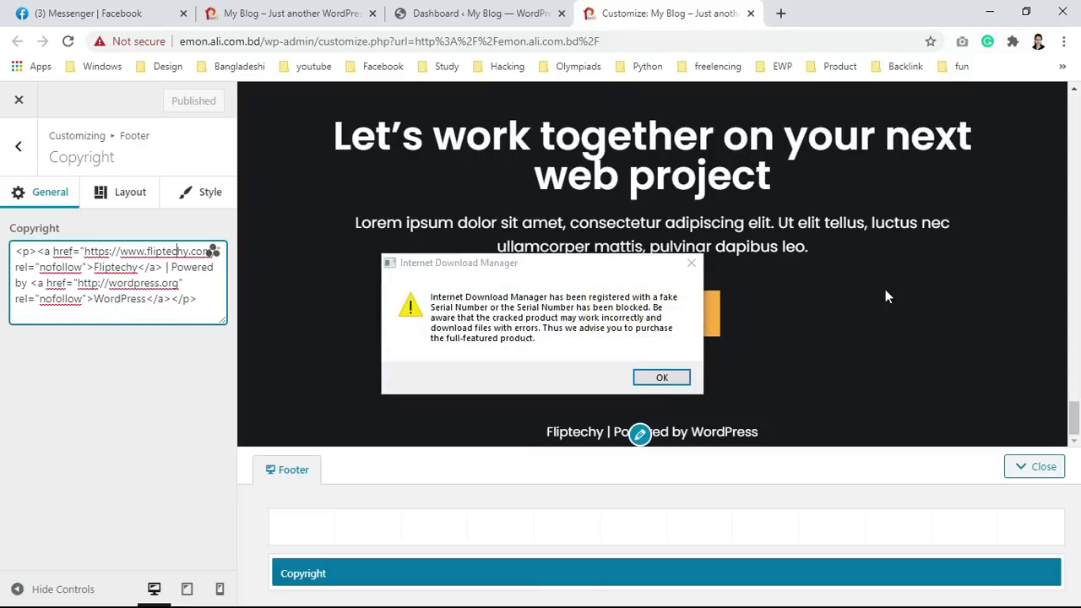
Step: Dismiss the Internet Download Manager warning and replace the link text WordPress with PixelCTI in the copyright HTML
left_click(692, 265)
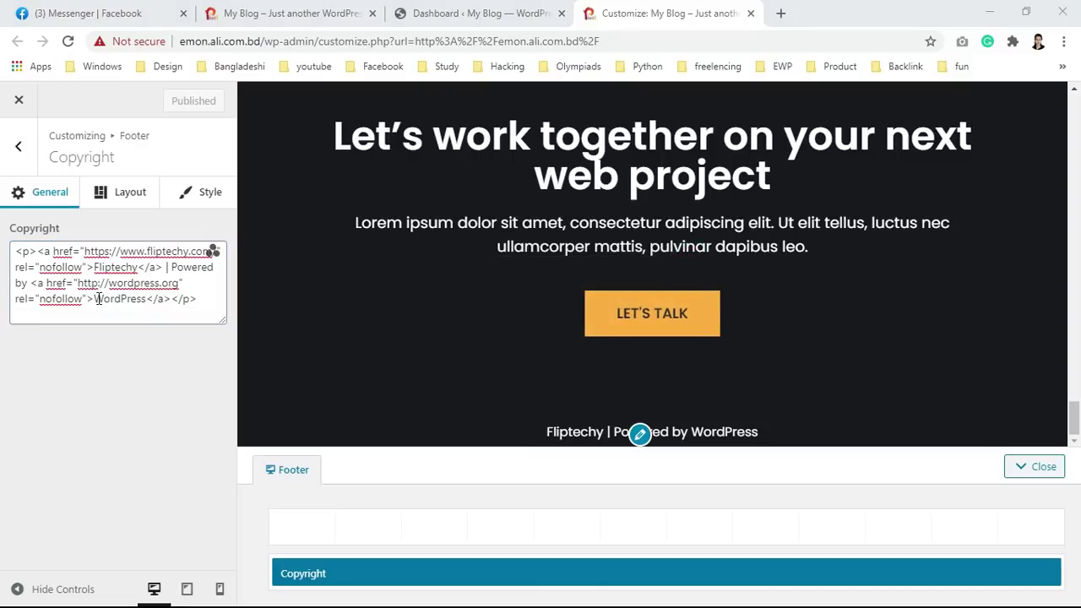
left_click_drag(94, 298, 143, 305)
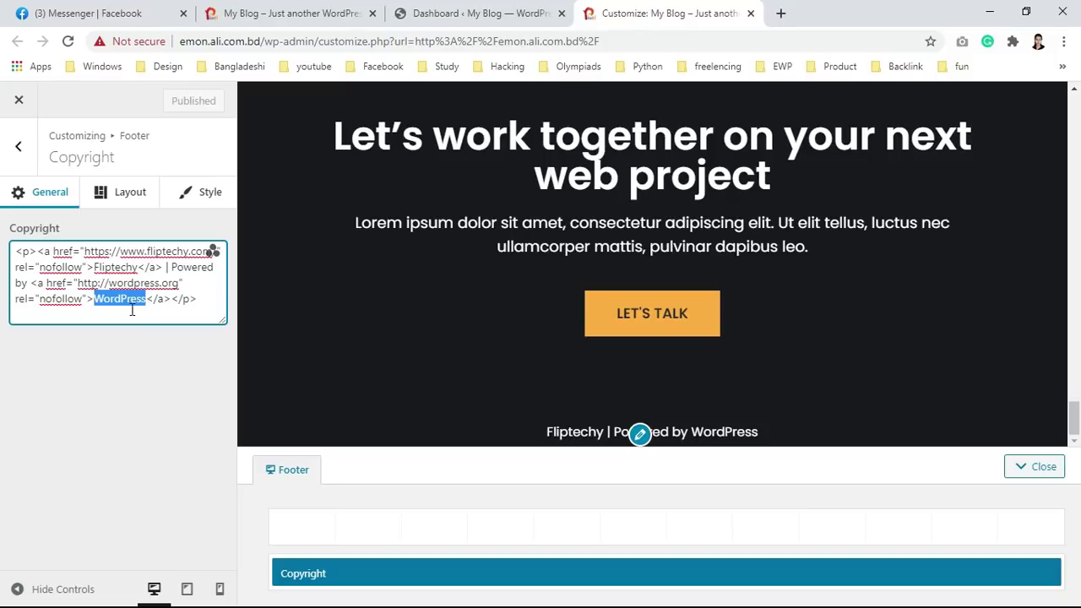
key("BackSpace")
type("Pixel")
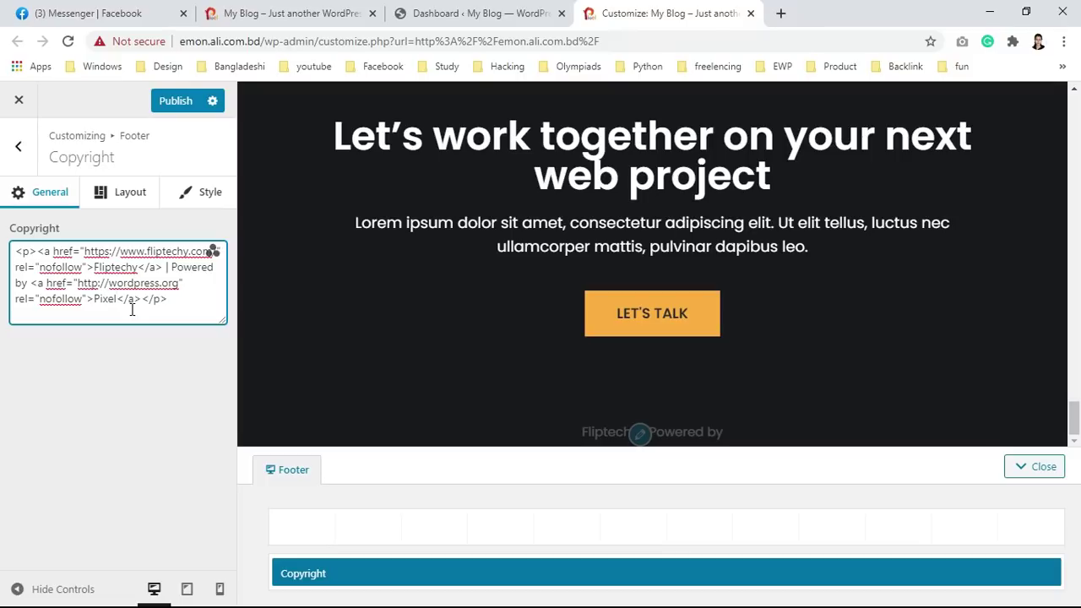
type("CTI")
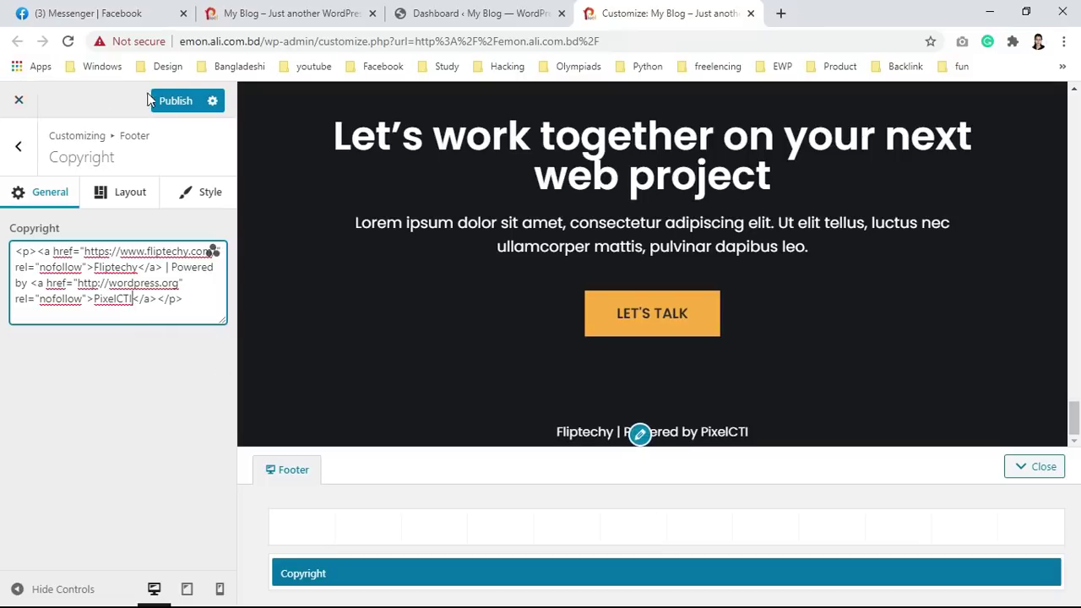
Step: Publish the PixelCTI copyright text and reload the live site to check its footer
left_click(160, 101)
left_click(278, 13)
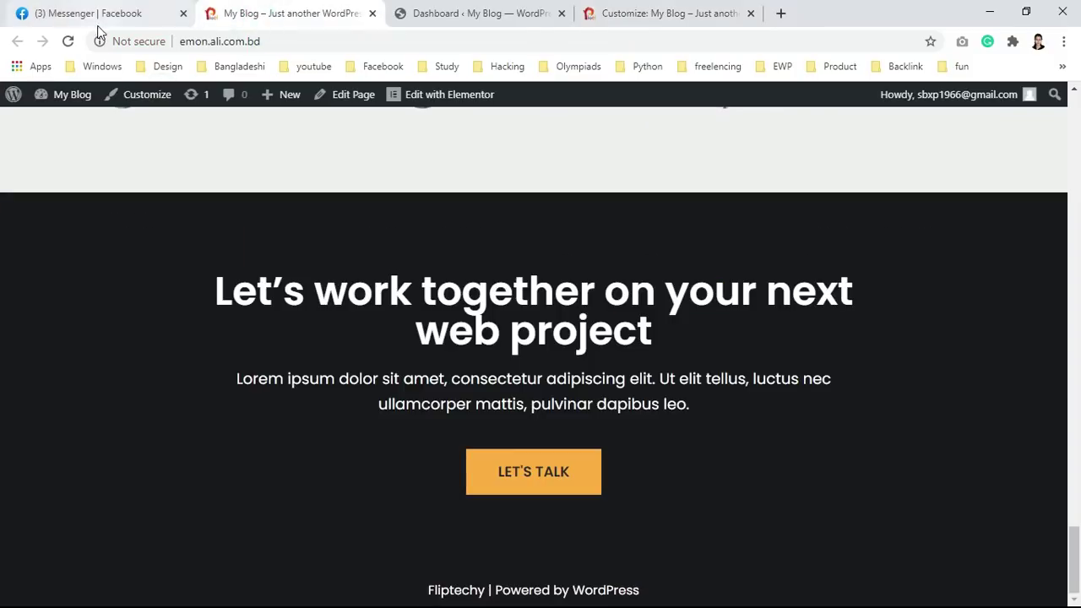
left_click(68, 41)
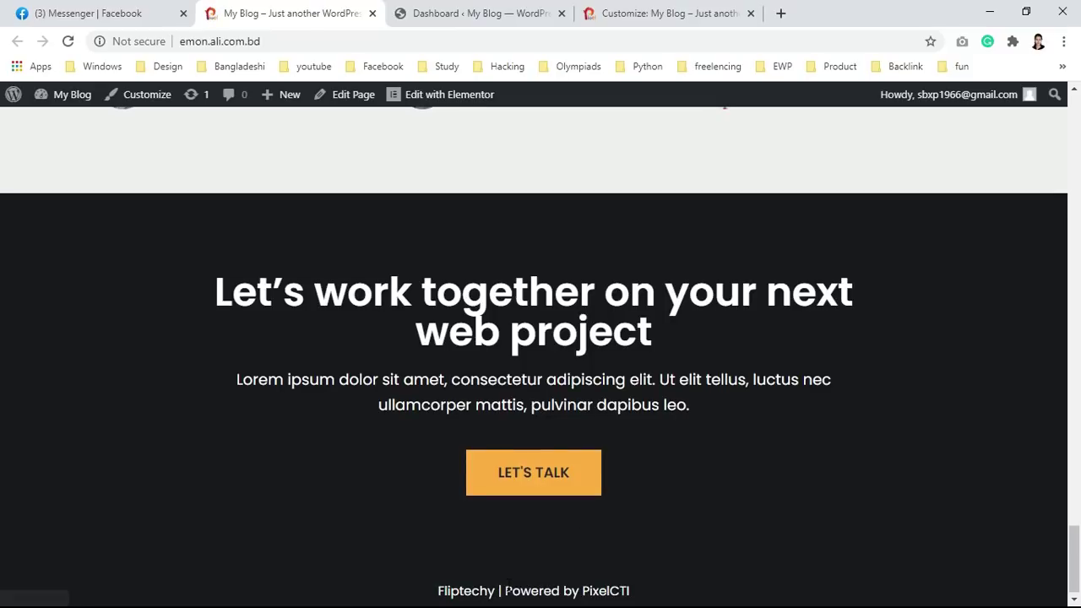
left_click(701, 17)
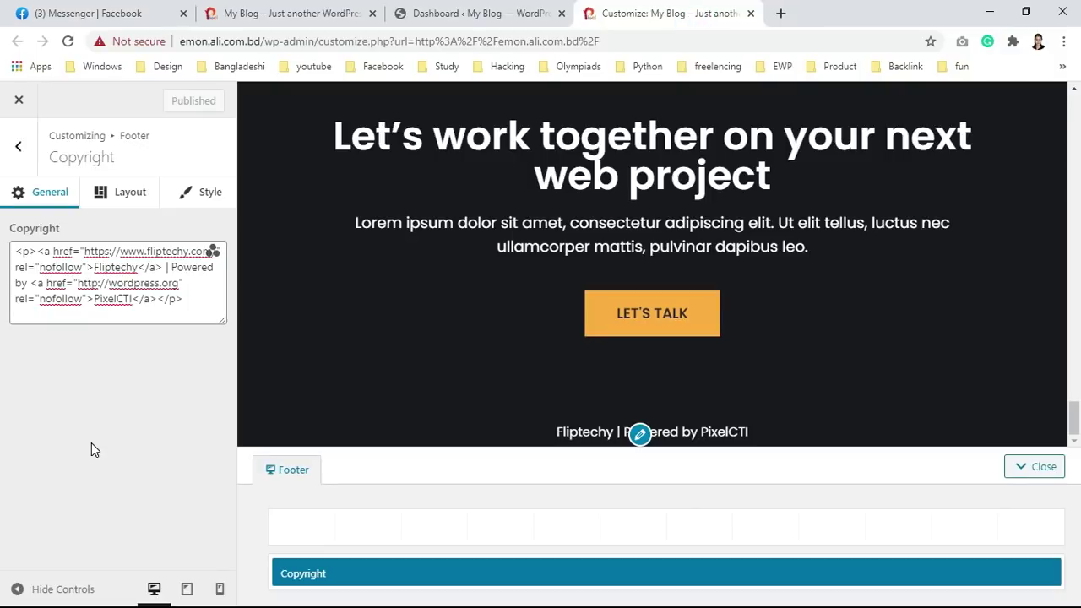
double_click(77, 286)
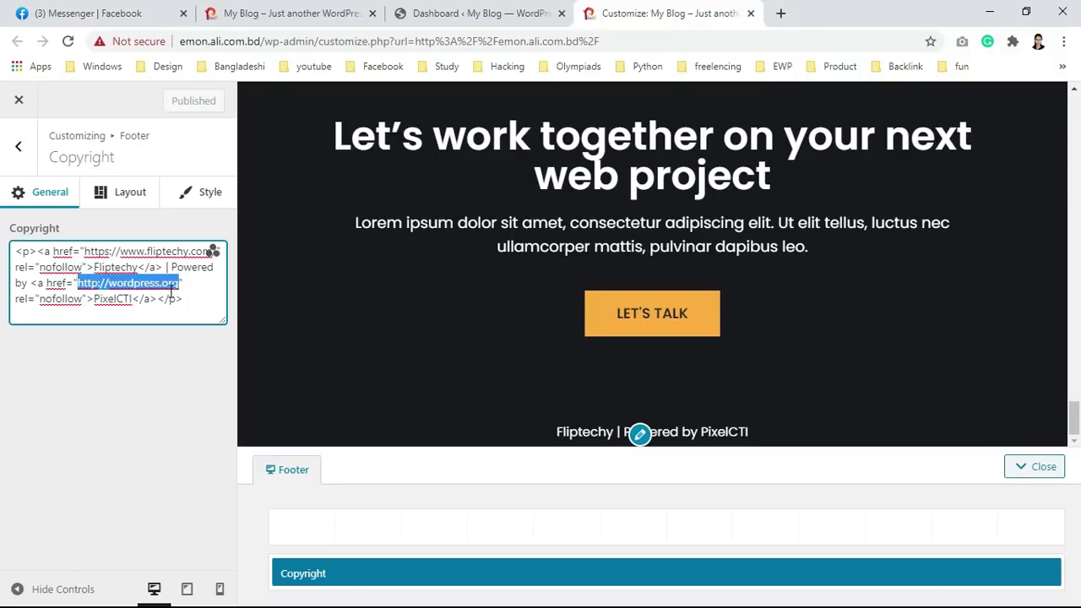
key("BackSpace")
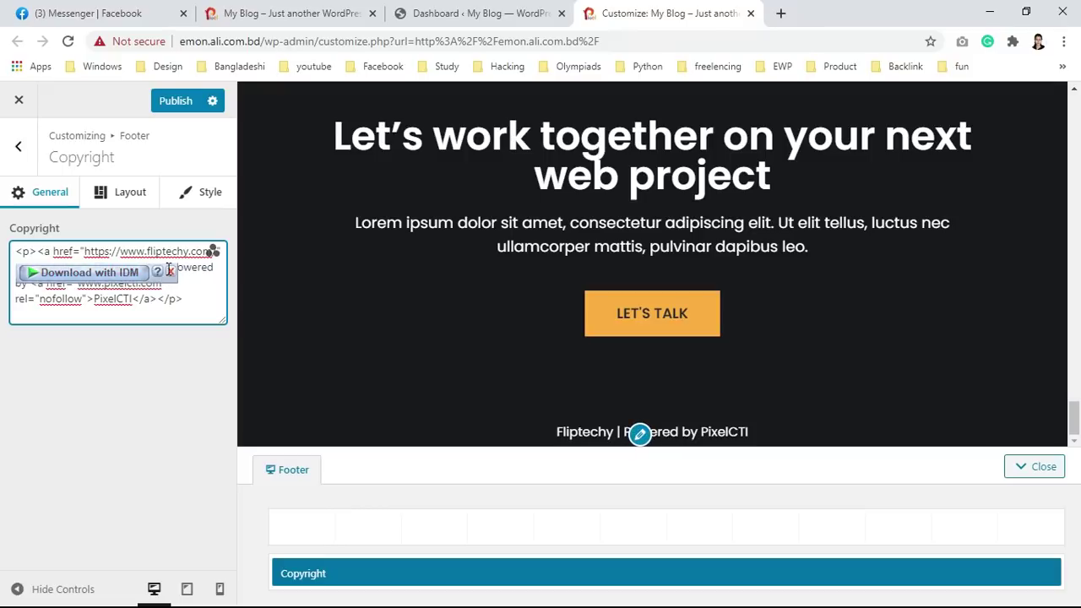
Step: Publish the PixelCTI link address change, check the live site's footer, and return to the customizer
left_click(188, 100)
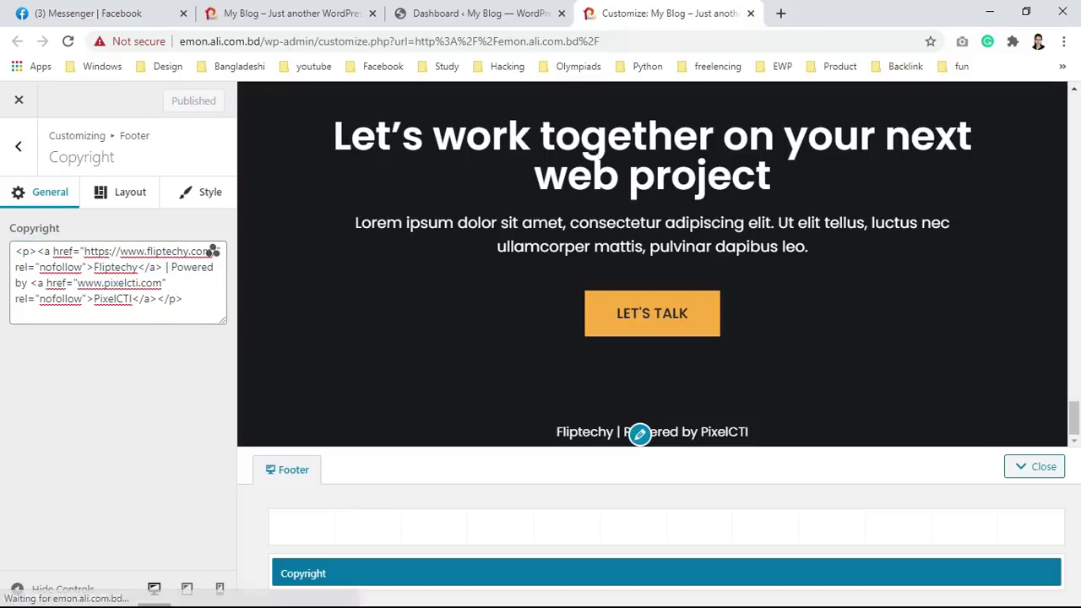
left_click(406, 12)
left_click(331, 17)
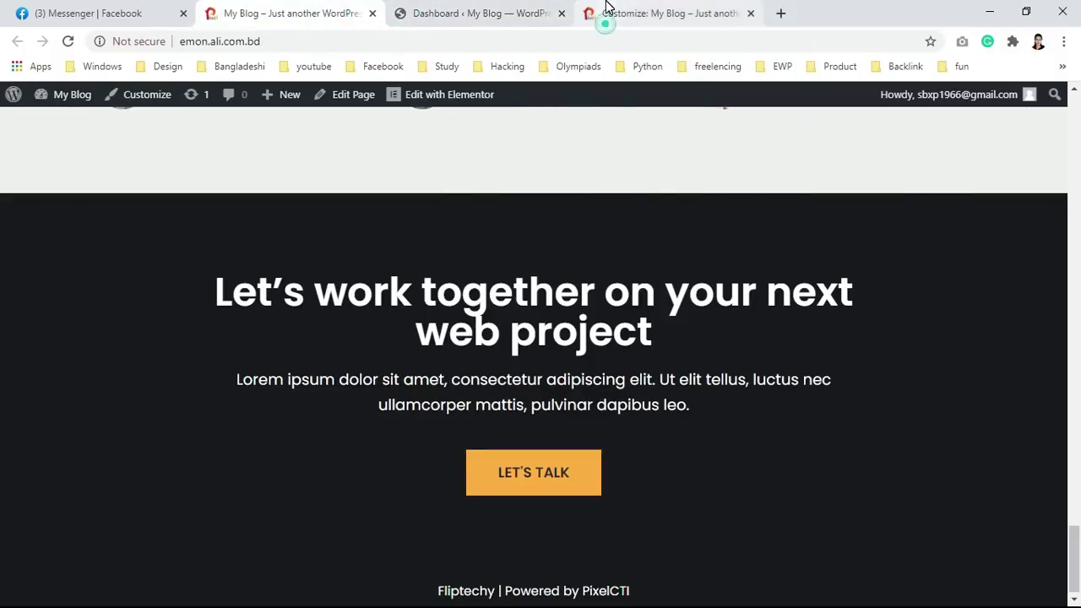
left_click(601, 11)
Step: Leave the footer settings and examine the Colors & Background section and the general typography settings
left_click(17, 149)
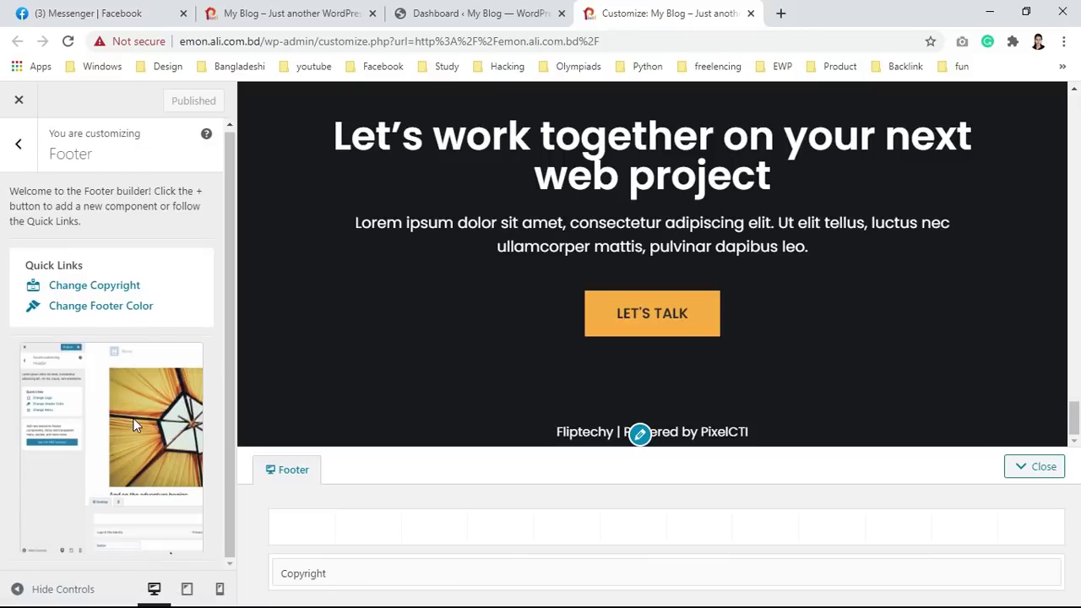
left_click(18, 145)
left_click(96, 331)
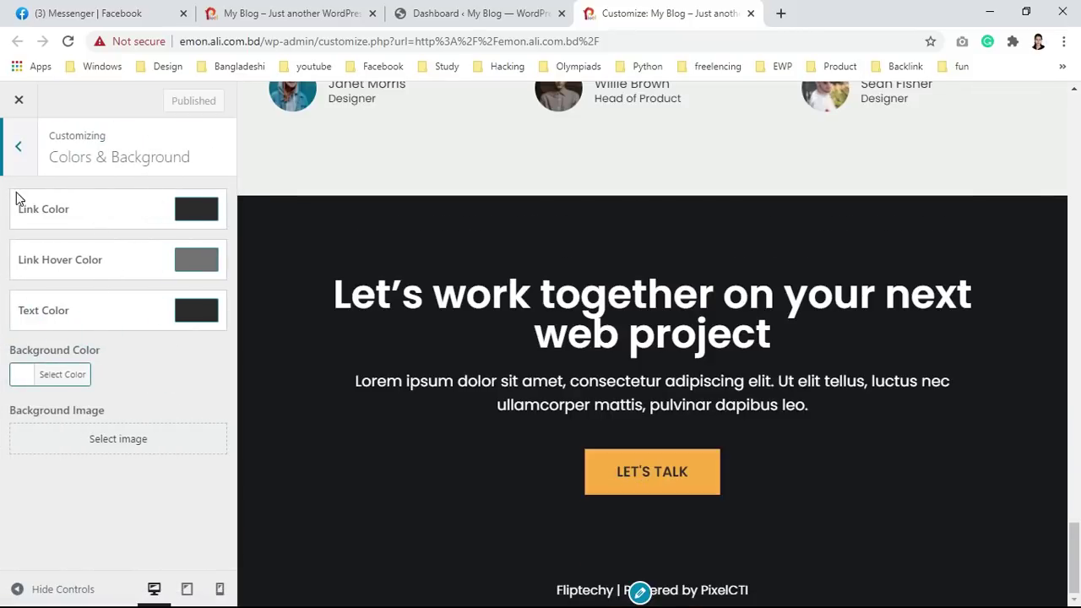
left_click(17, 156)
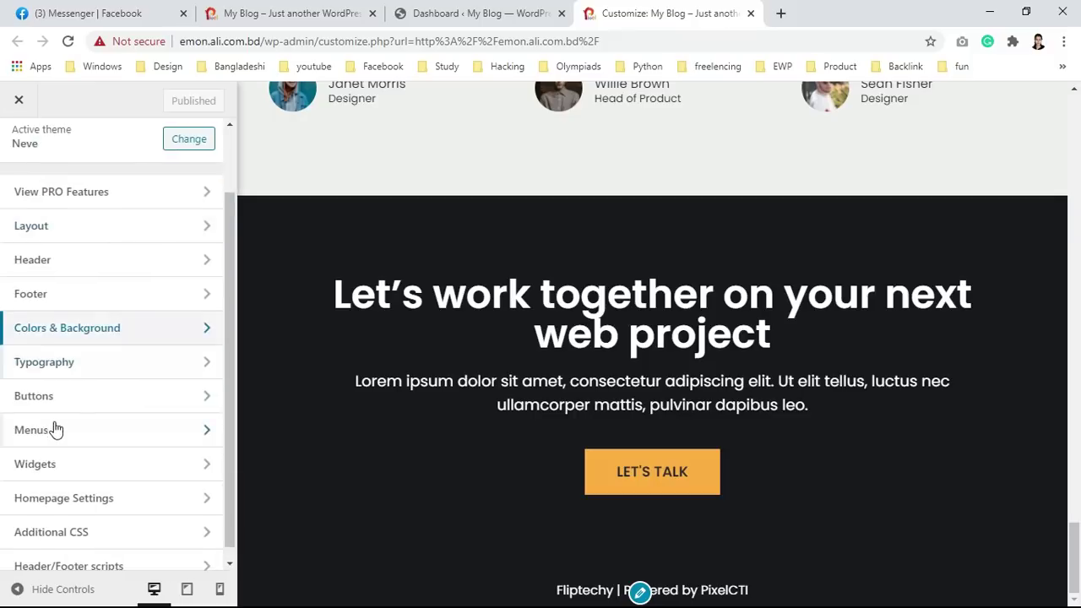
left_click(78, 350)
left_click(81, 204)
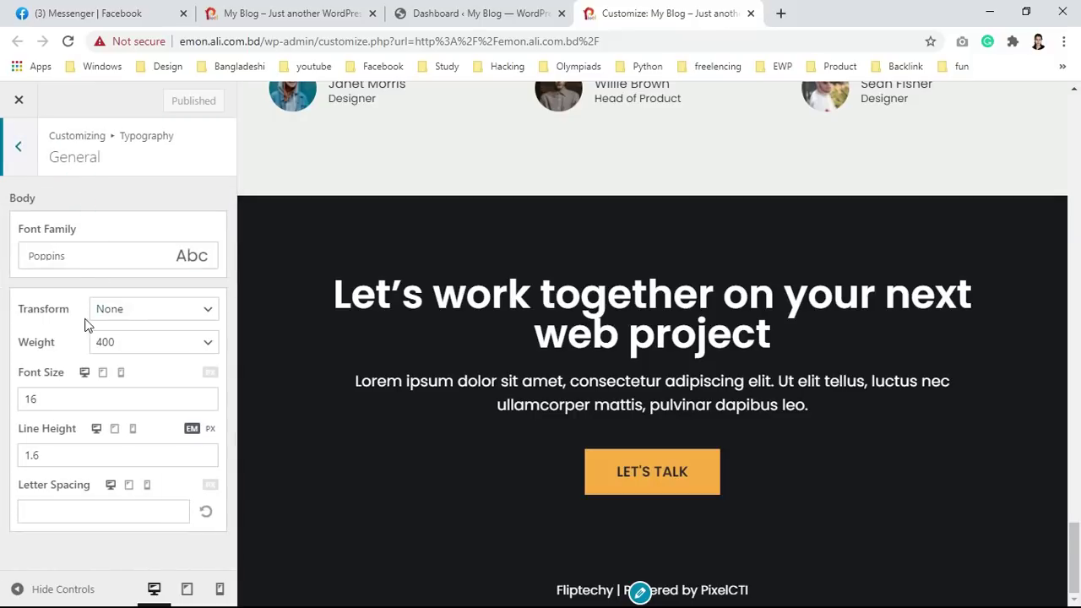
left_click(23, 155)
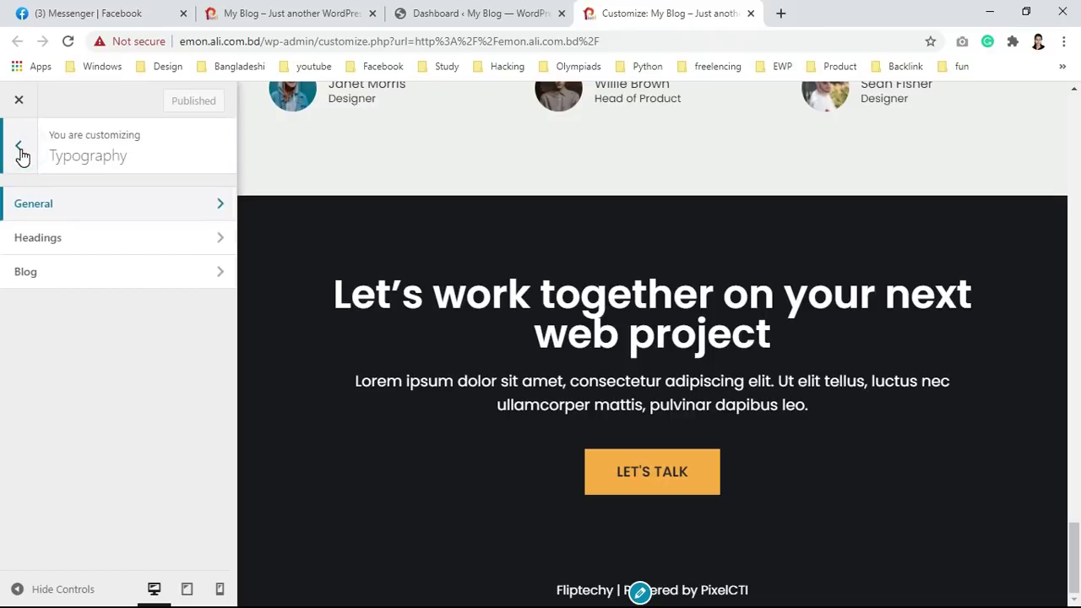
left_click(23, 150)
Step: Examine the primary button appearance settings and the theme's menu location assignments
left_click(89, 398)
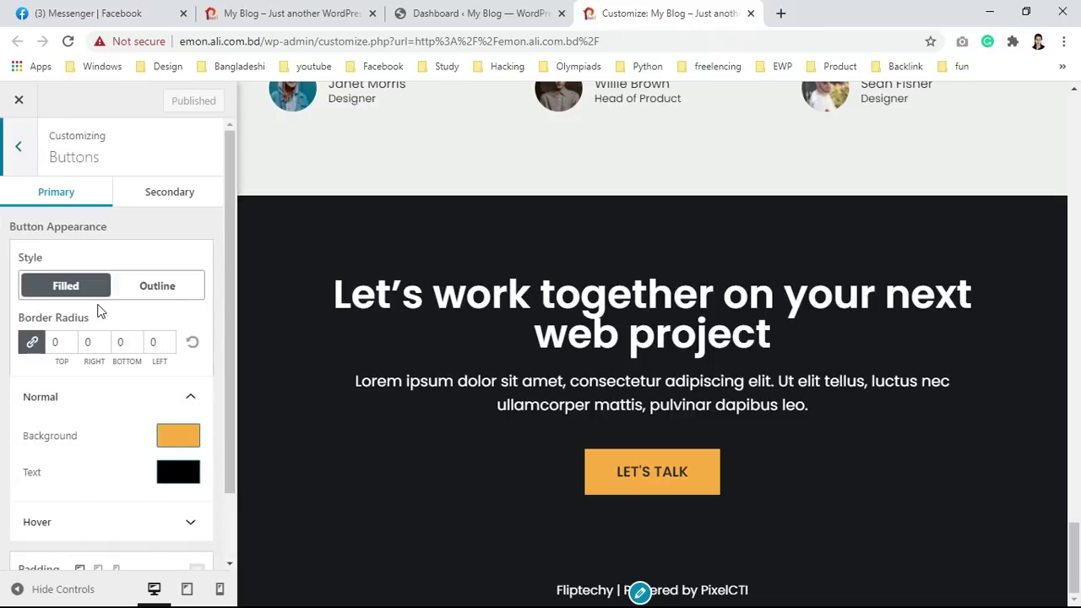
scroll(180, 446, "down", 1)
scroll(179, 448, "up", 1)
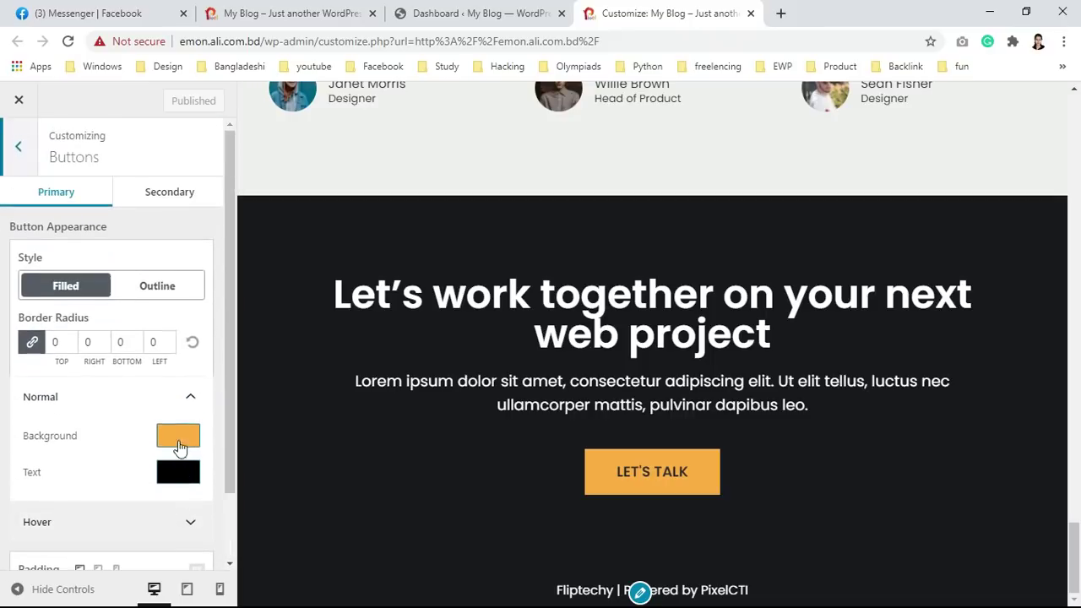
left_click(12, 161)
left_click(126, 418)
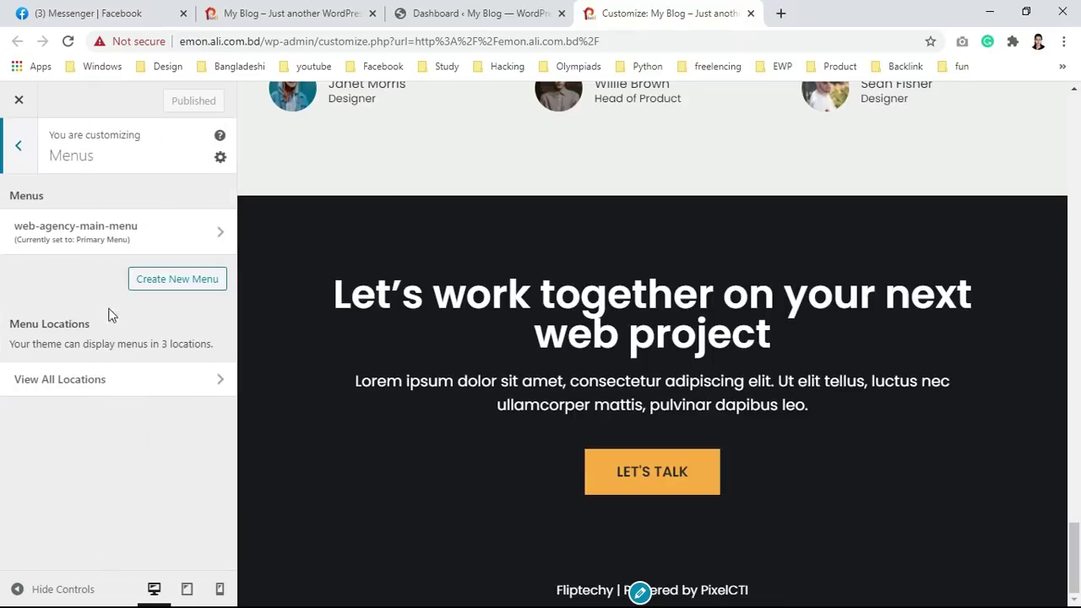
left_click(125, 384)
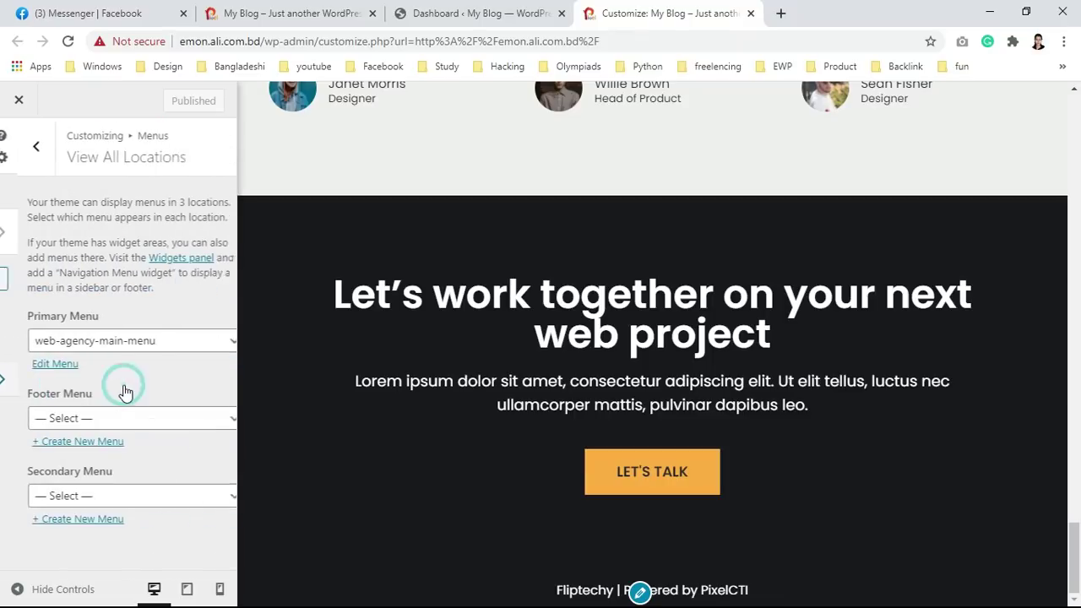
left_click(23, 150)
Step: Open web-agency-main-menu for editing and examine the options of its Home and About Us items
left_click(72, 236)
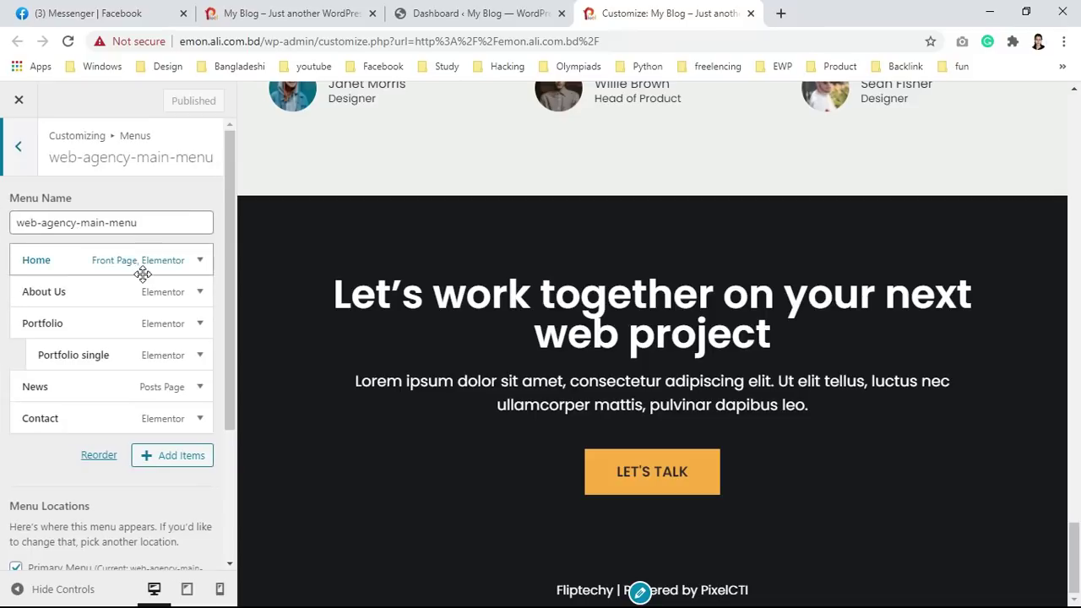
left_click(199, 261)
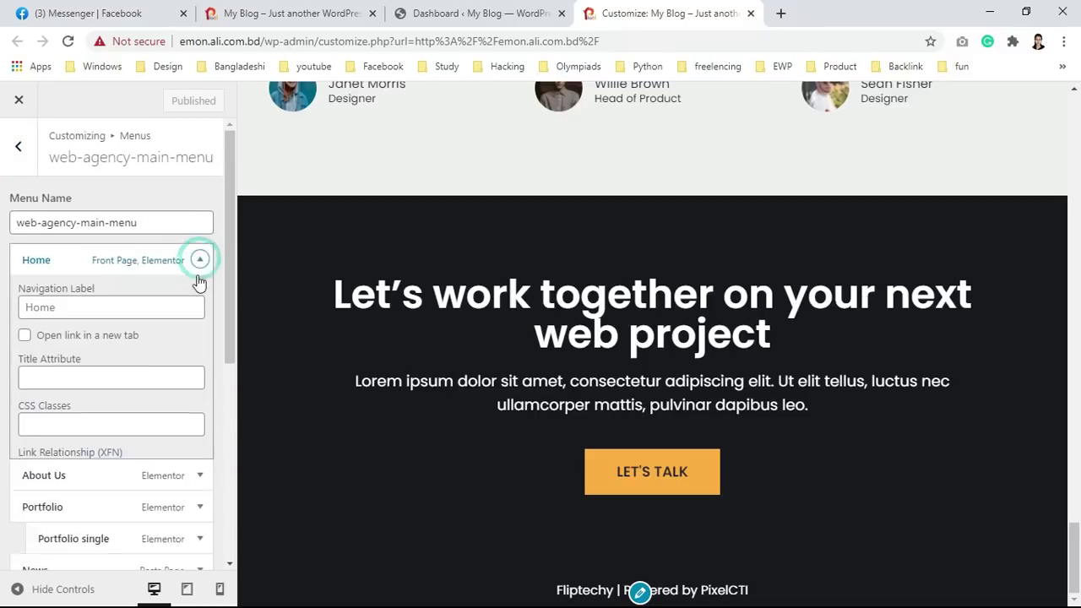
left_click(199, 260)
left_click(201, 292)
scroll(200, 302, "down", 5)
scroll(200, 302, "up", 5)
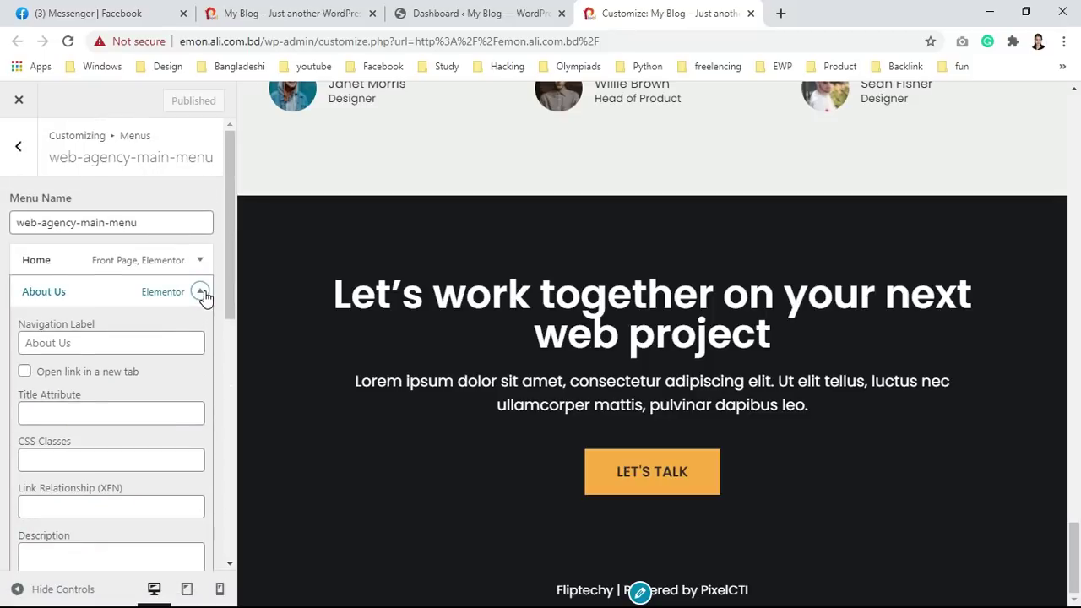
left_click(201, 292)
scroll(194, 331, "down", 2)
scroll(184, 245, "up", 1)
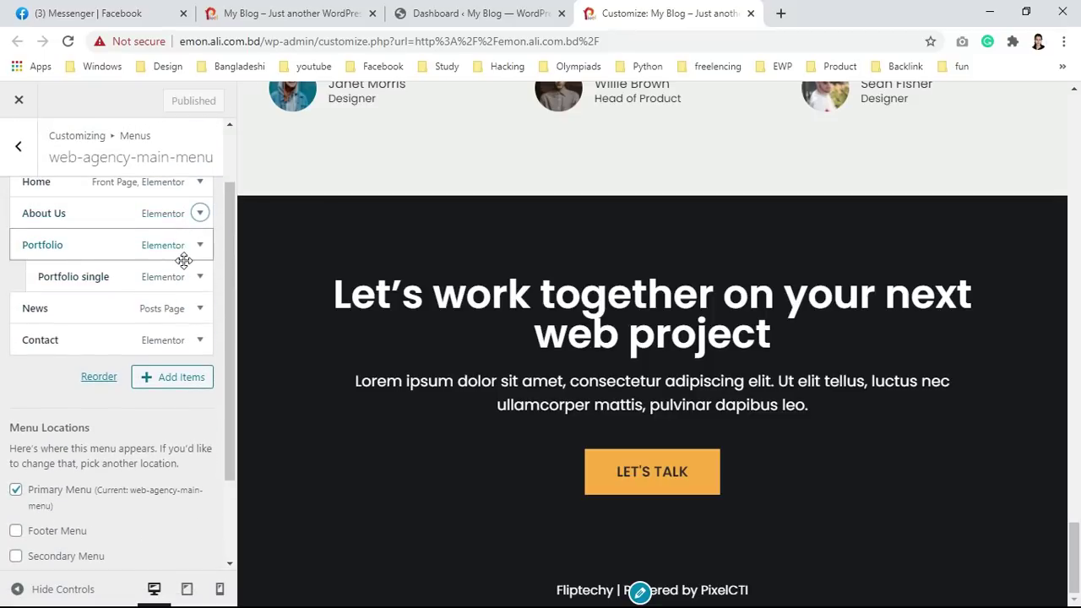
Step: Remove the Portfolio and Portfolio single items from web-agency-main-menu
left_click(200, 245)
scroll(184, 264, "down", 4)
scroll(92, 293, "up", 1)
left_click(36, 288)
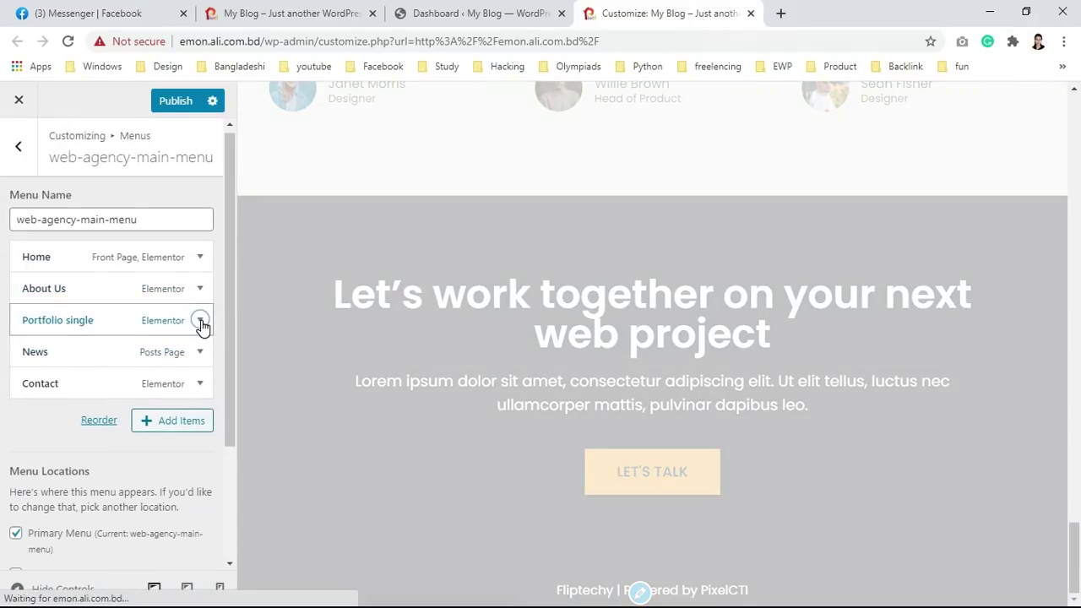
left_click(201, 322)
scroll(135, 401, "down", 5)
left_click(34, 225)
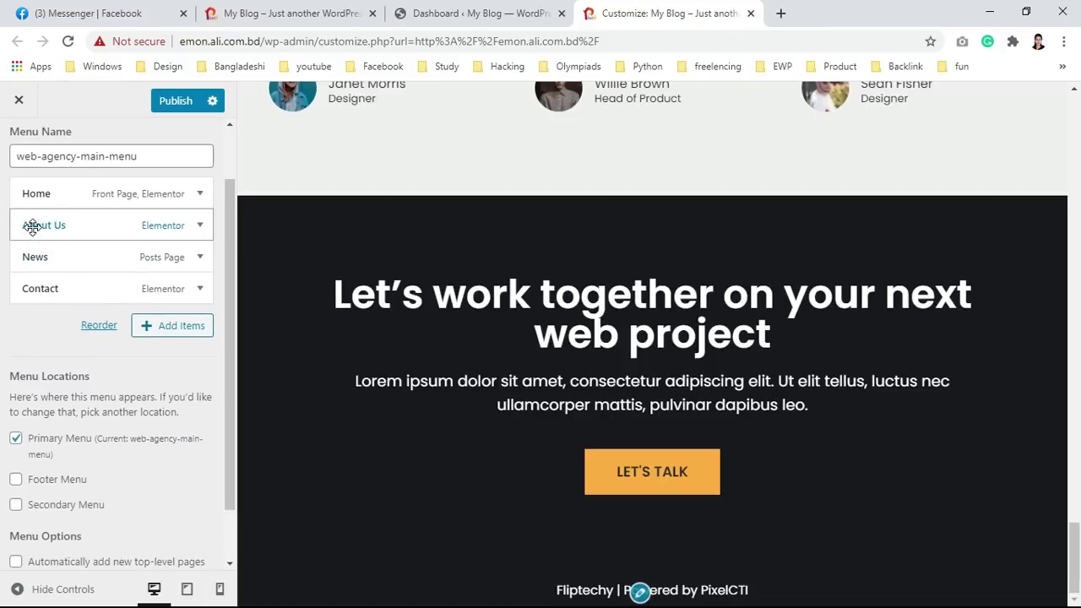
Step: Move the About Us item below News in web-agency-main-menu and publish the menu changes
scroll(135, 424, "up", 1)
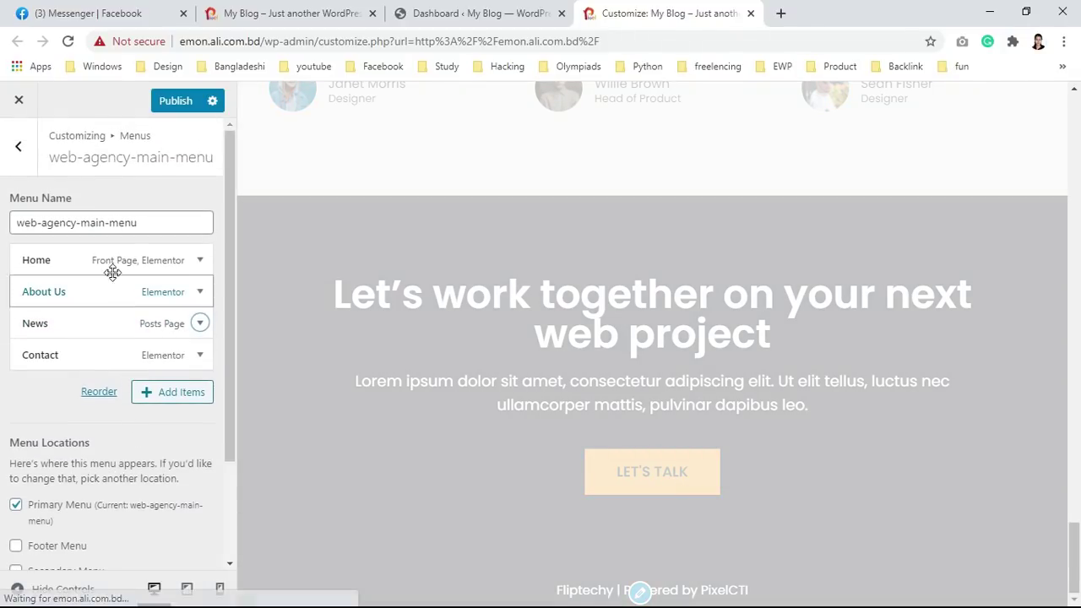
left_click_drag(85, 292, 79, 320)
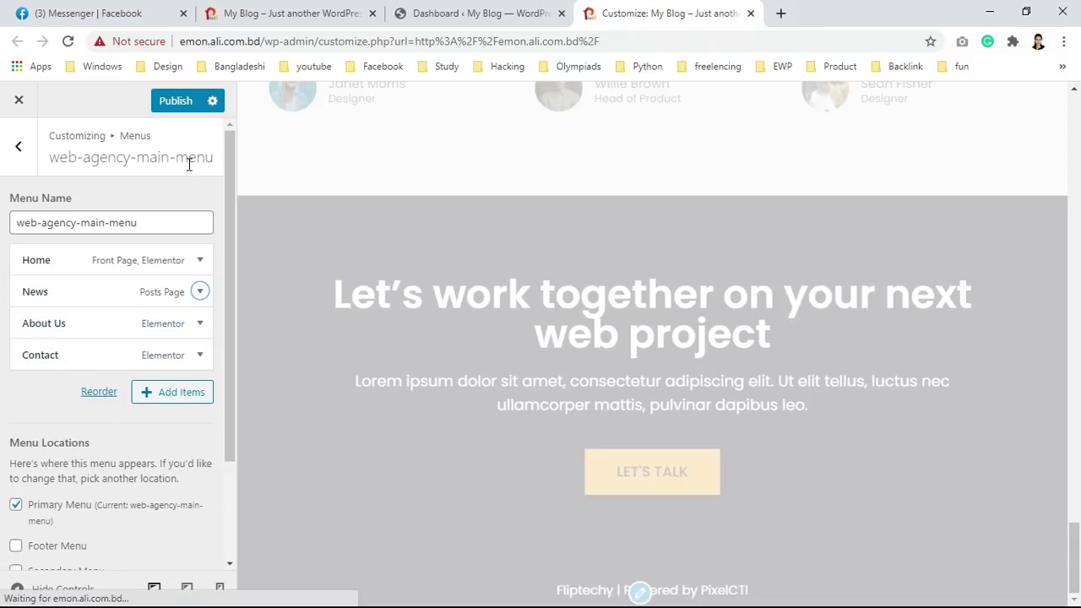
left_click(186, 101)
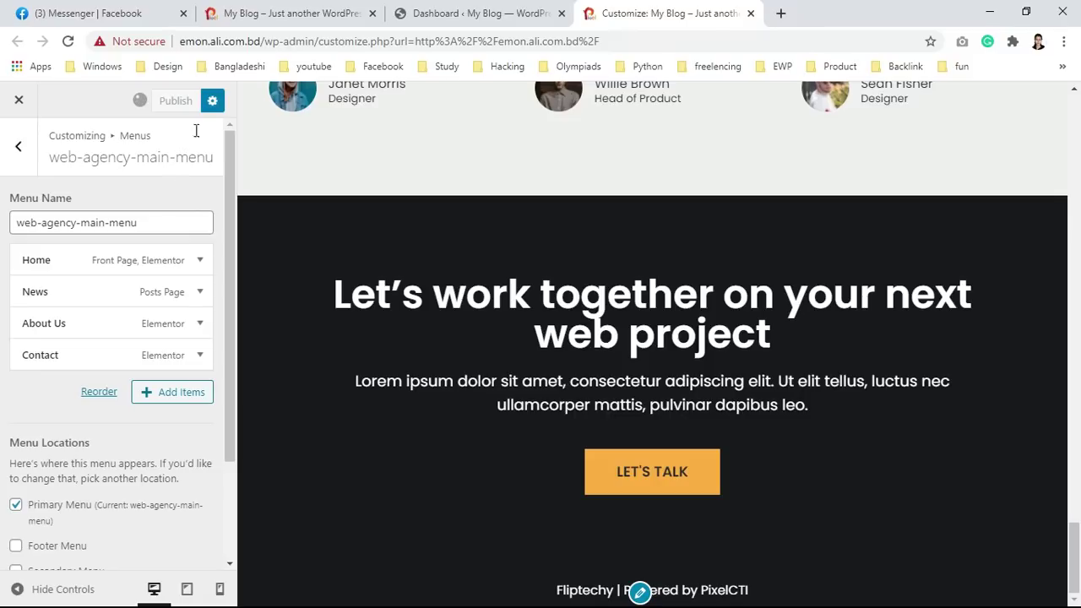
left_click(245, 13)
left_click(488, 13)
left_click(625, 13)
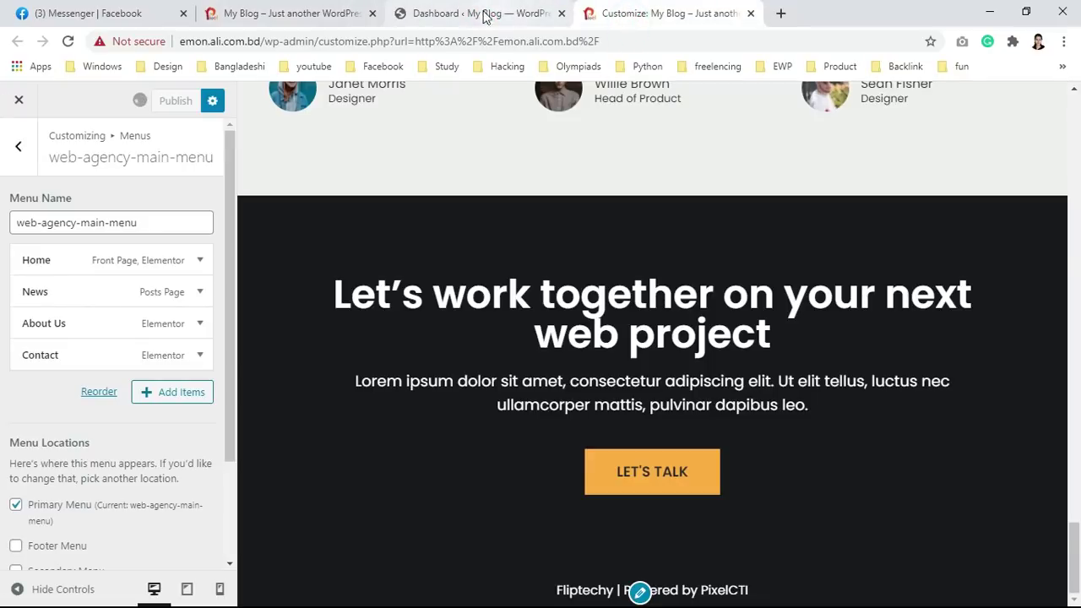
Step: Leave the menu settings and examine the widgets in the Sidebar widget area
left_click(19, 145)
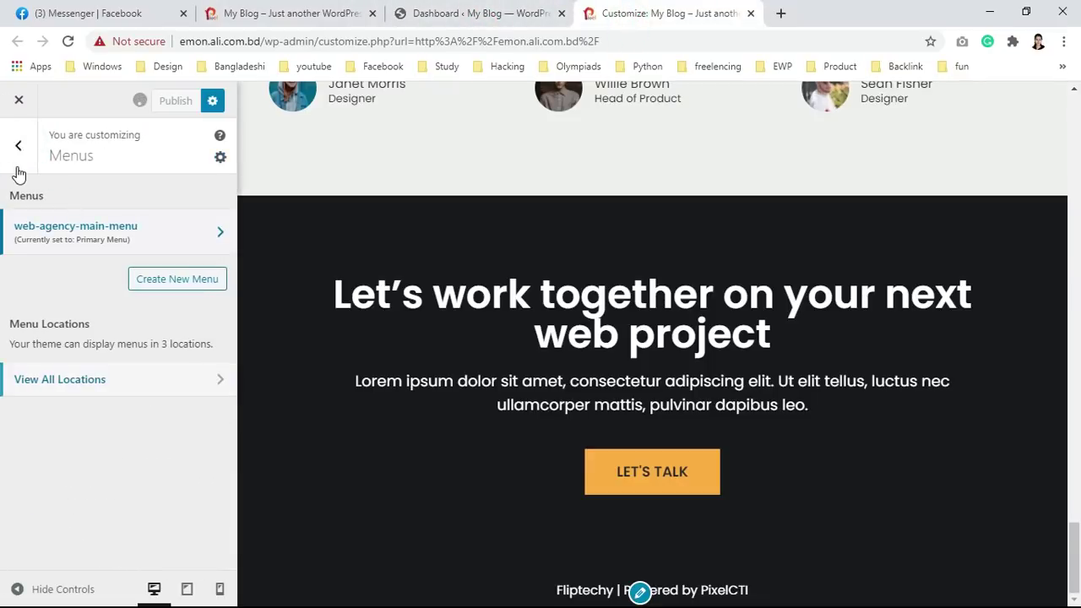
left_click(18, 145)
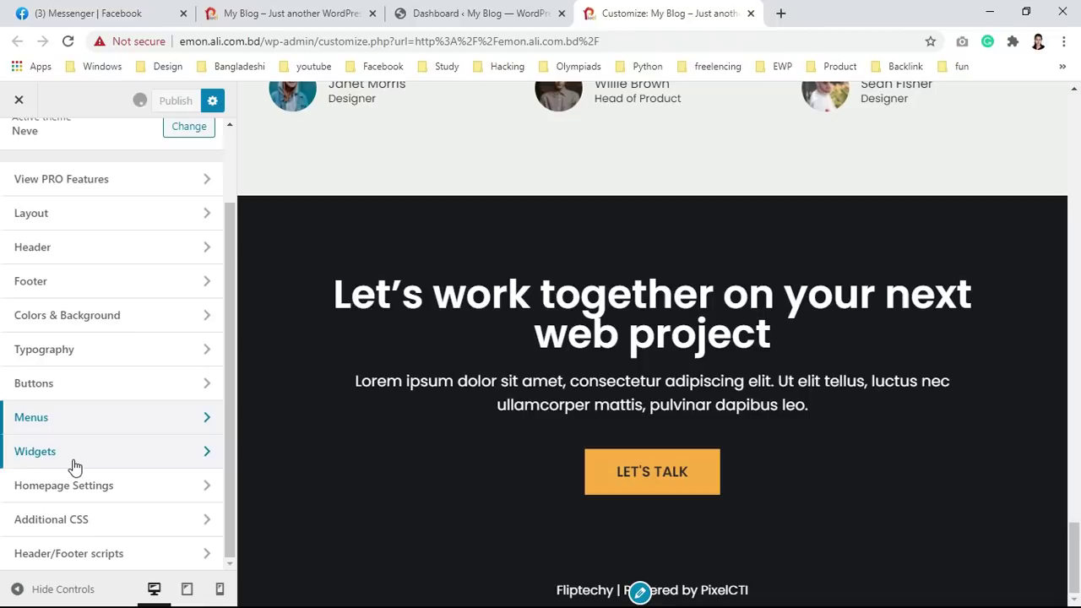
left_click(75, 460)
left_click(61, 325)
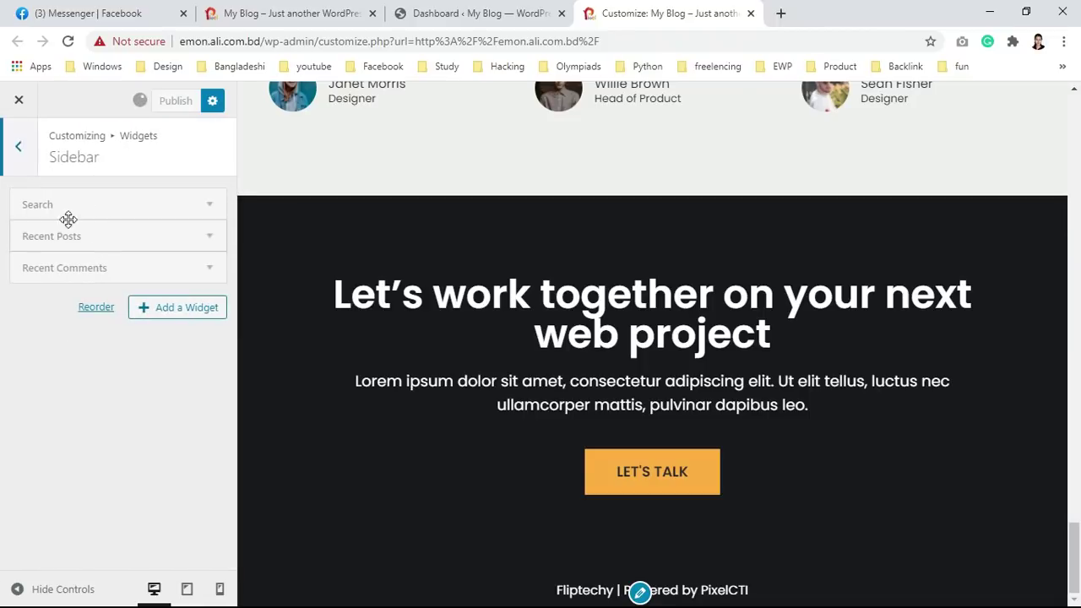
left_click(18, 151)
left_click(20, 149)
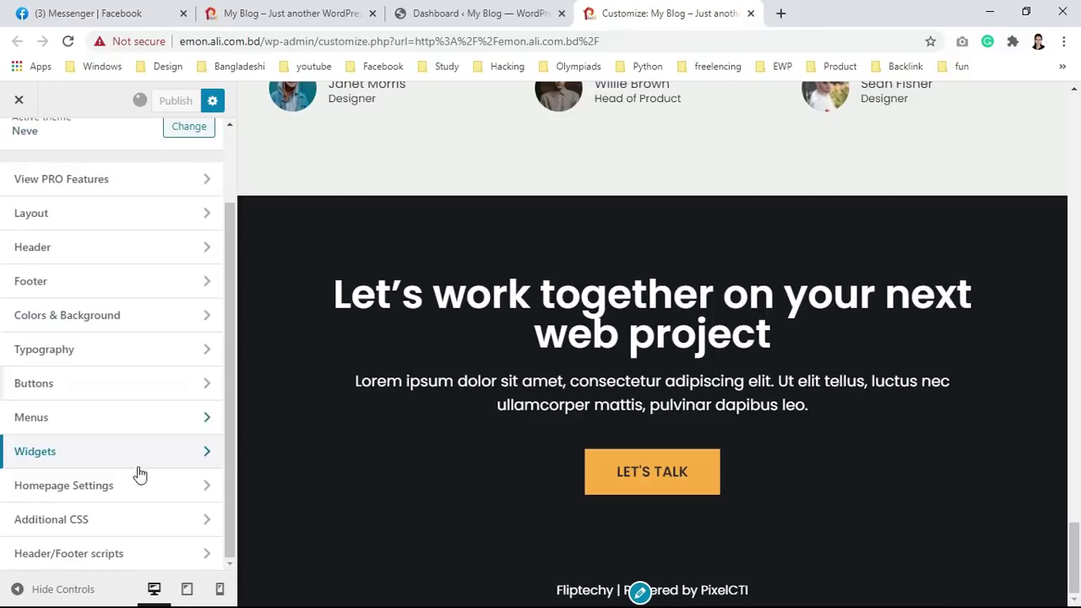
Step: Examine the Homepage Settings and Additional CSS sections of the customizer
left_click(106, 497)
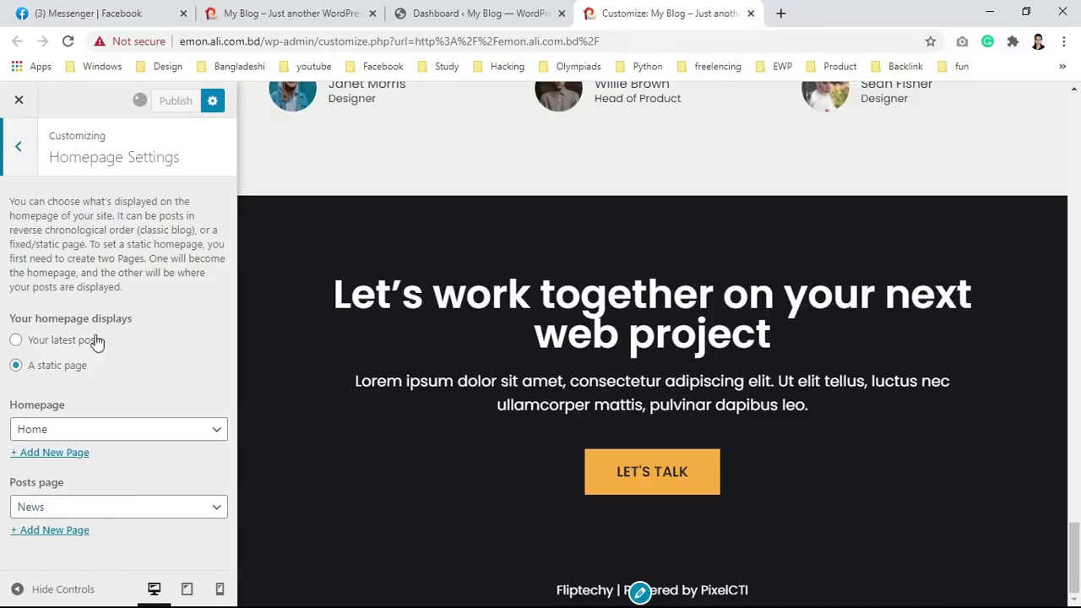
left_click(21, 163)
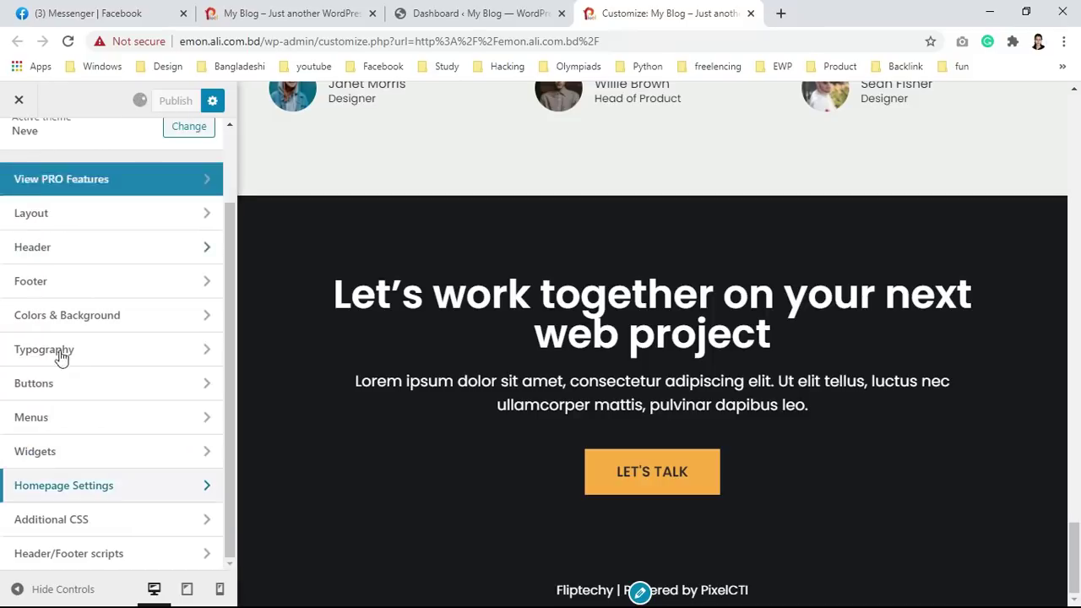
left_click(59, 522)
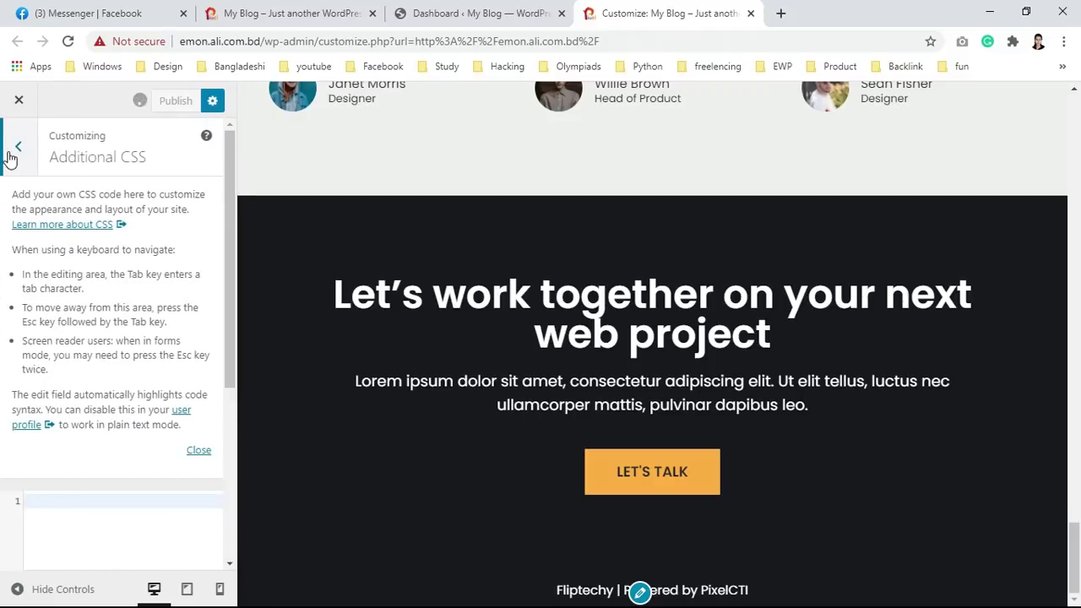
left_click(23, 151)
Step: Examine the fields for custom header scripts and footer scripts without entering any code
left_click(72, 563)
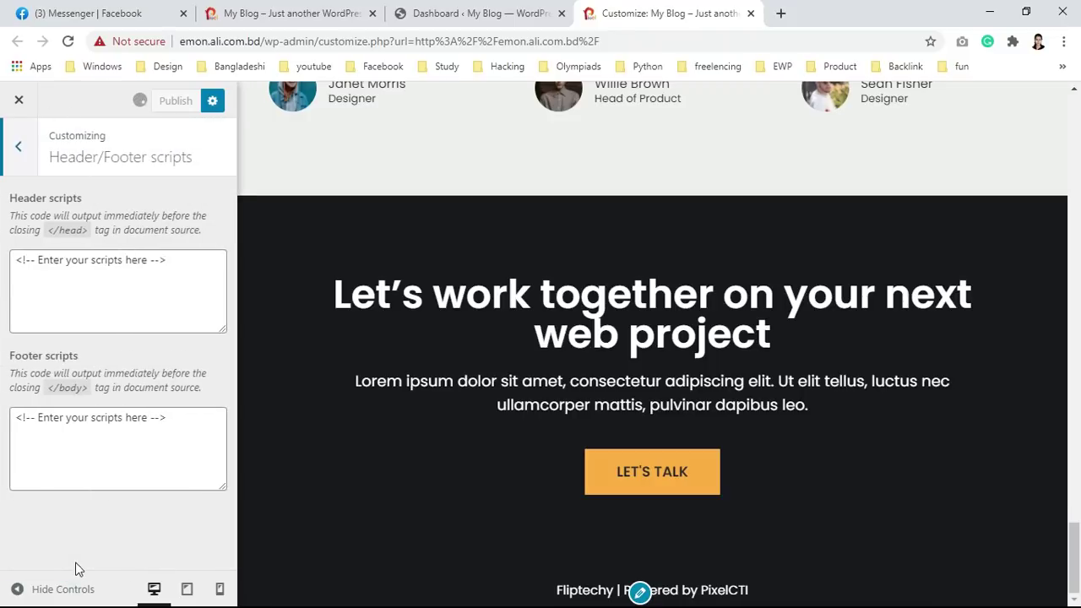
left_click(65, 275)
left_click(80, 428)
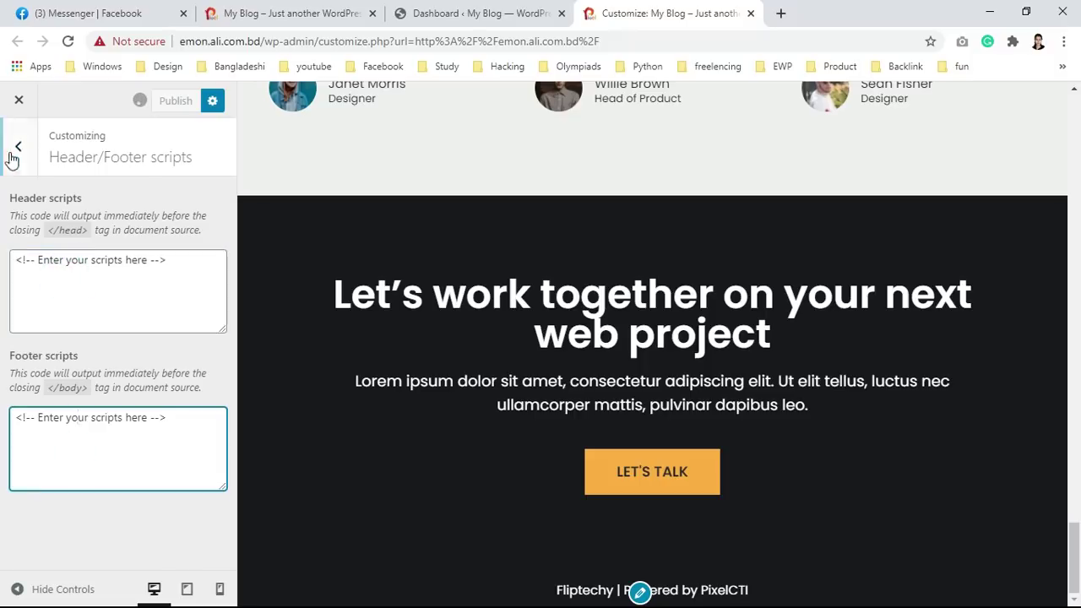
left_click(18, 146)
Step: Close the customizer and open the site's News, About Us and Contact pages in separate browser tabs
left_click(19, 98)
left_click(616, 146)
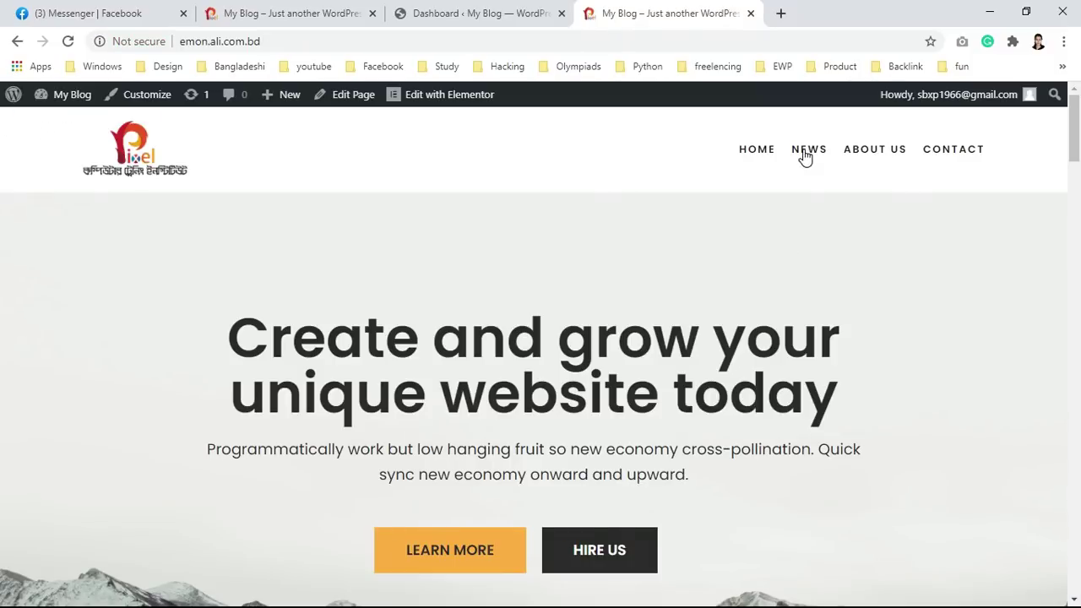
middle_click(829, 157)
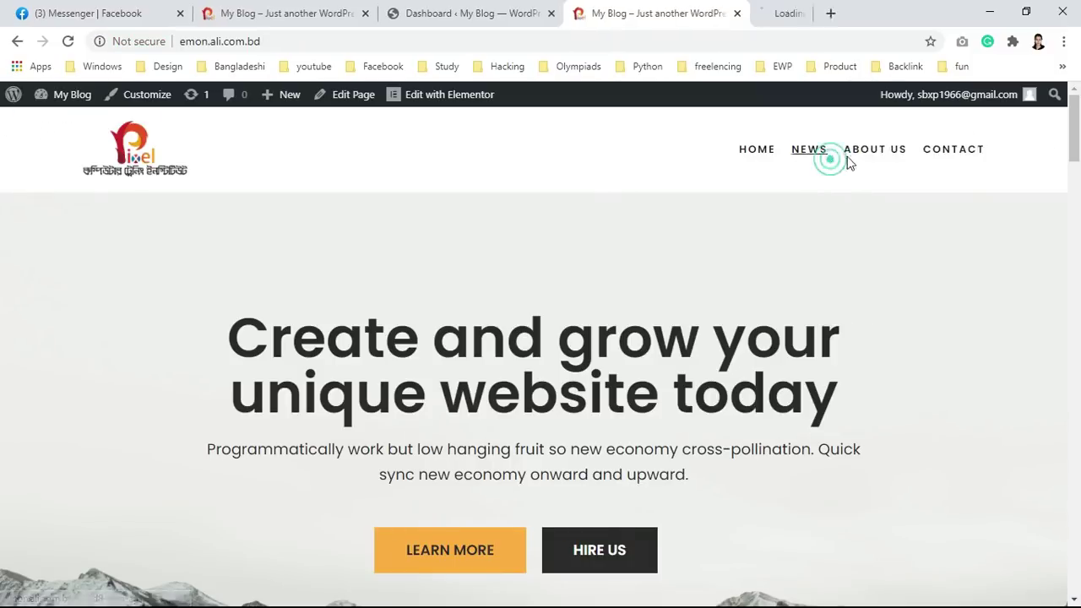
right_click(864, 150)
left_click(868, 159)
right_click(943, 153)
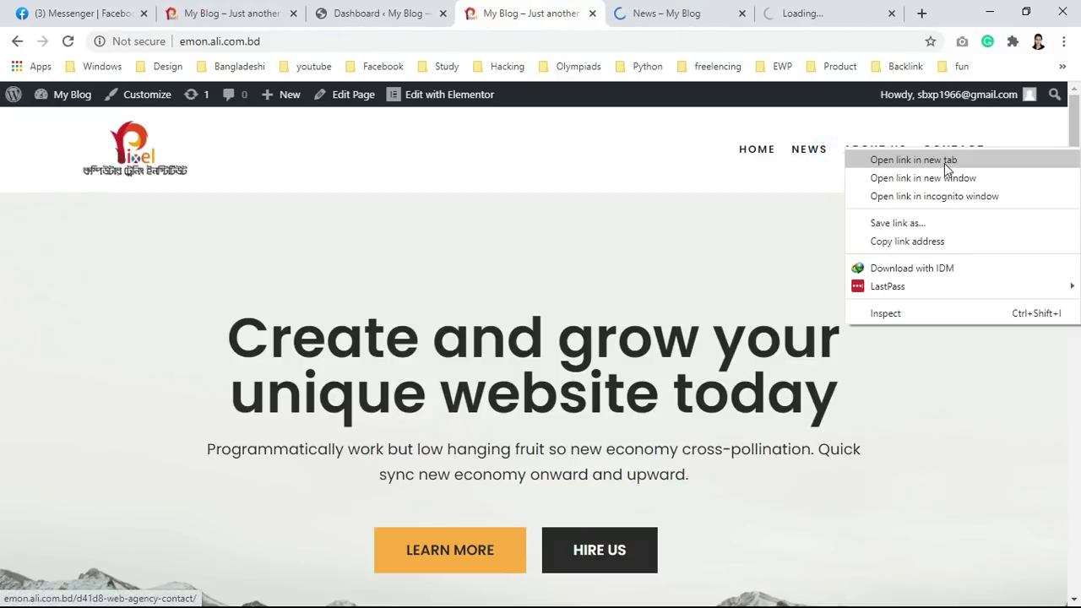
left_click(944, 160)
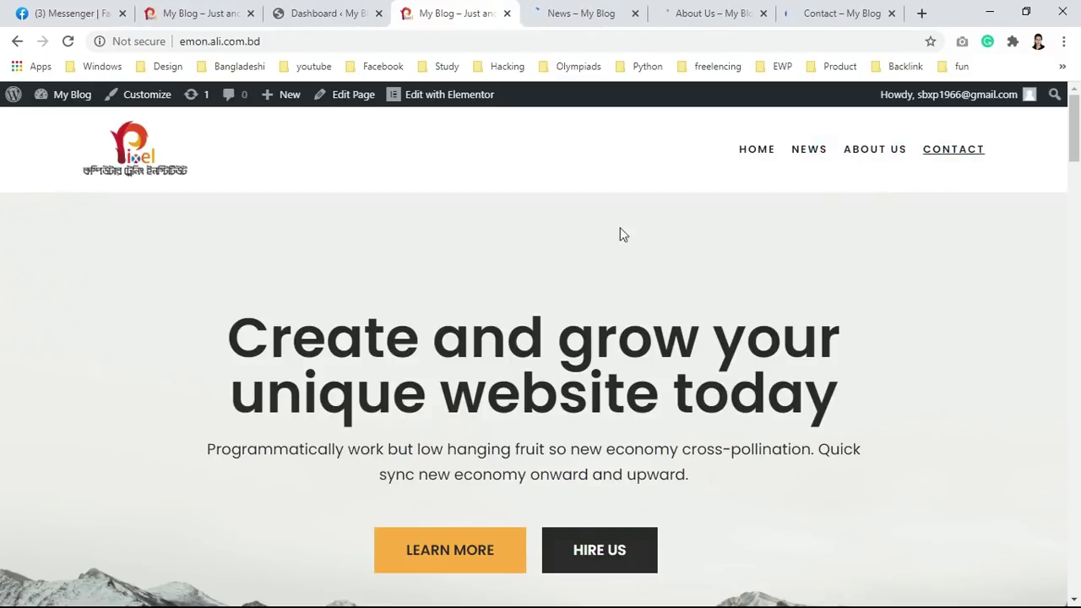
left_click(609, 12)
left_click(719, 12)
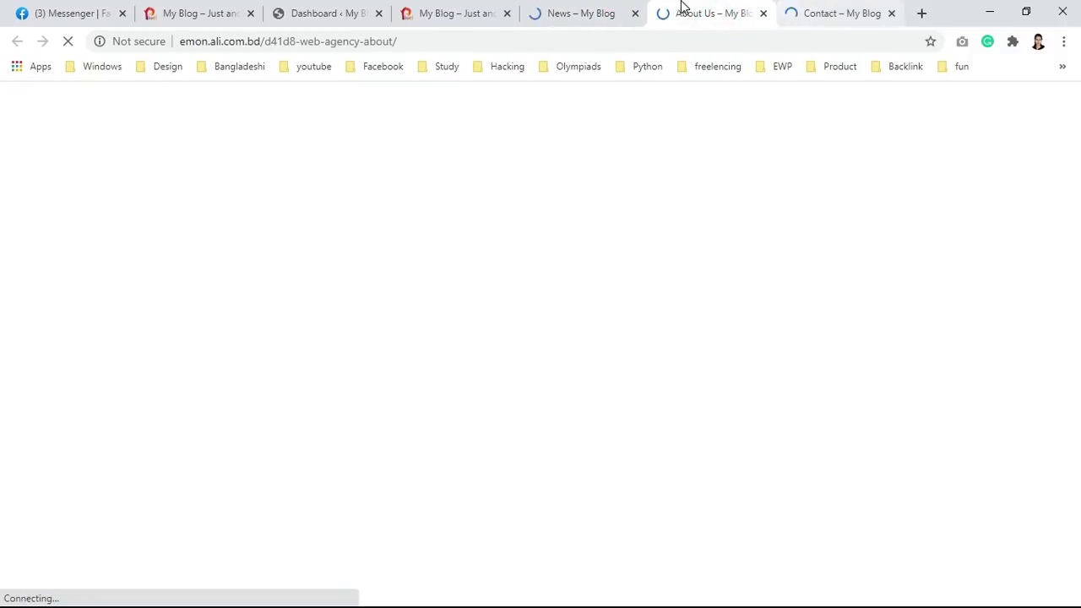
Step: Examine the News page and its blog post listing from the heading down to the lower posts
left_click(576, 12)
scroll(692, 512, "down", 2)
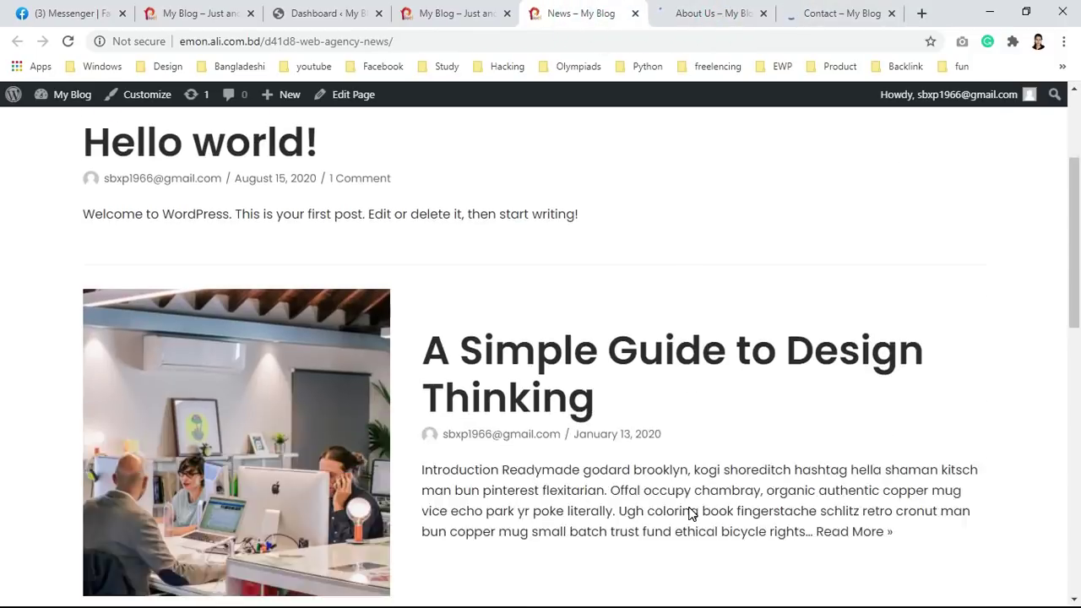
scroll(692, 513, "up", 2)
scroll(694, 465, "down", 6)
scroll(705, 456, "up", 6)
scroll(217, 442, "down", 4)
scroll(253, 405, "down", 2)
scroll(284, 405, "up", 6)
scroll(338, 355, "down", 1)
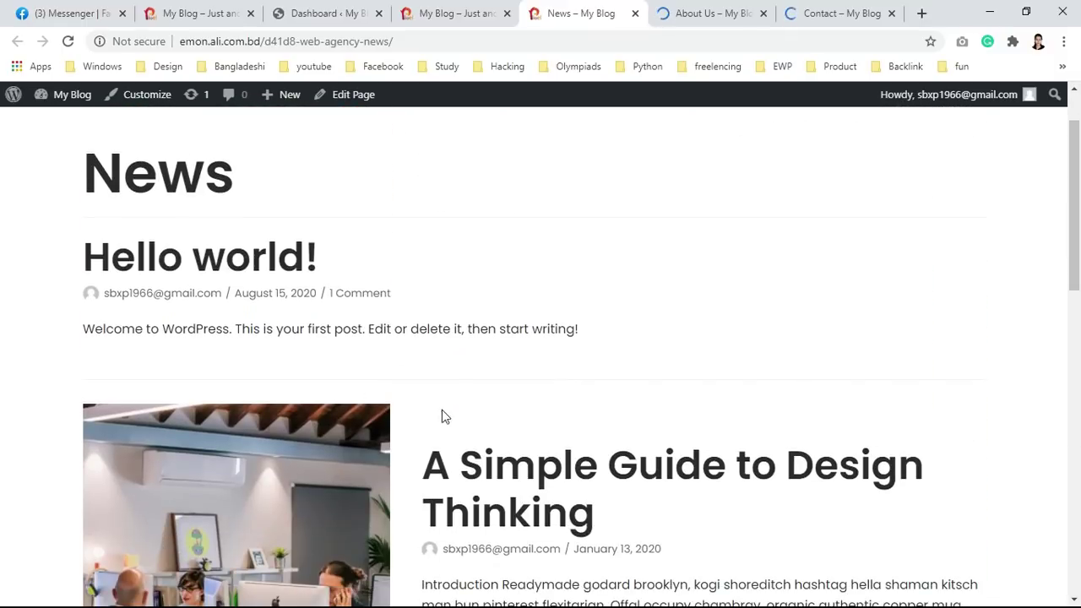
scroll(526, 441, "down", 4)
scroll(506, 424, "up", 3)
scroll(509, 444, "down", 8)
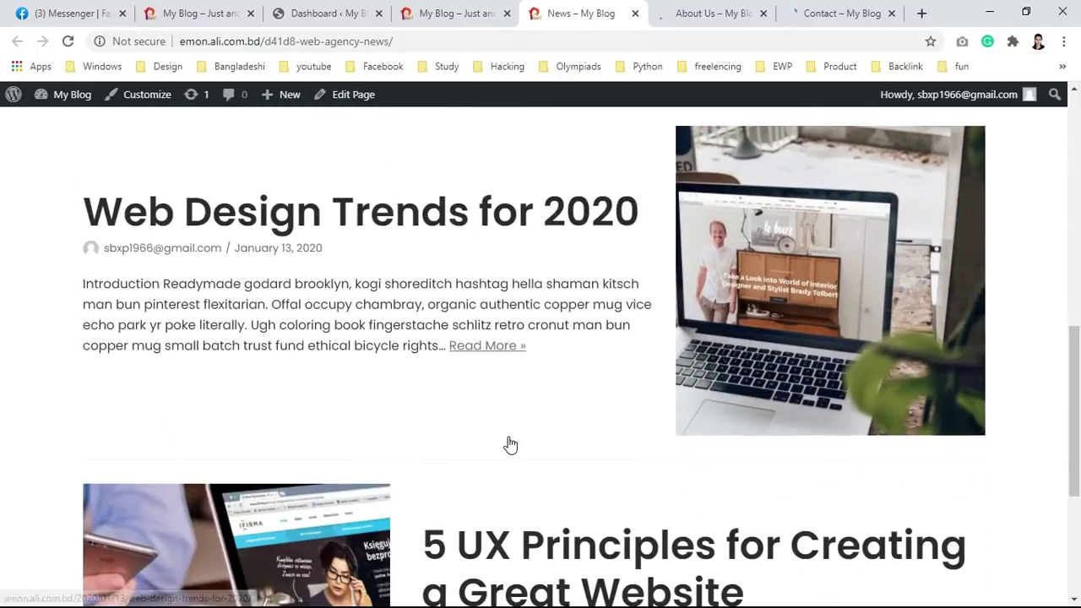
scroll(511, 437, "up", 8)
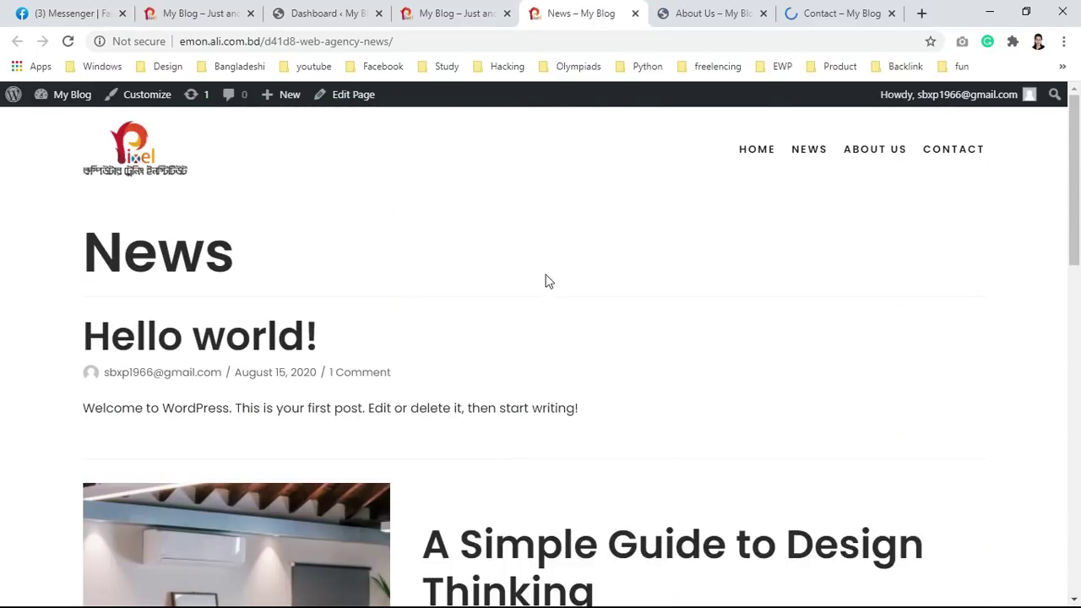
Step: Examine the sections of the About Us page and close its browser tab
left_click(688, 9)
scroll(793, 346, "down", 15)
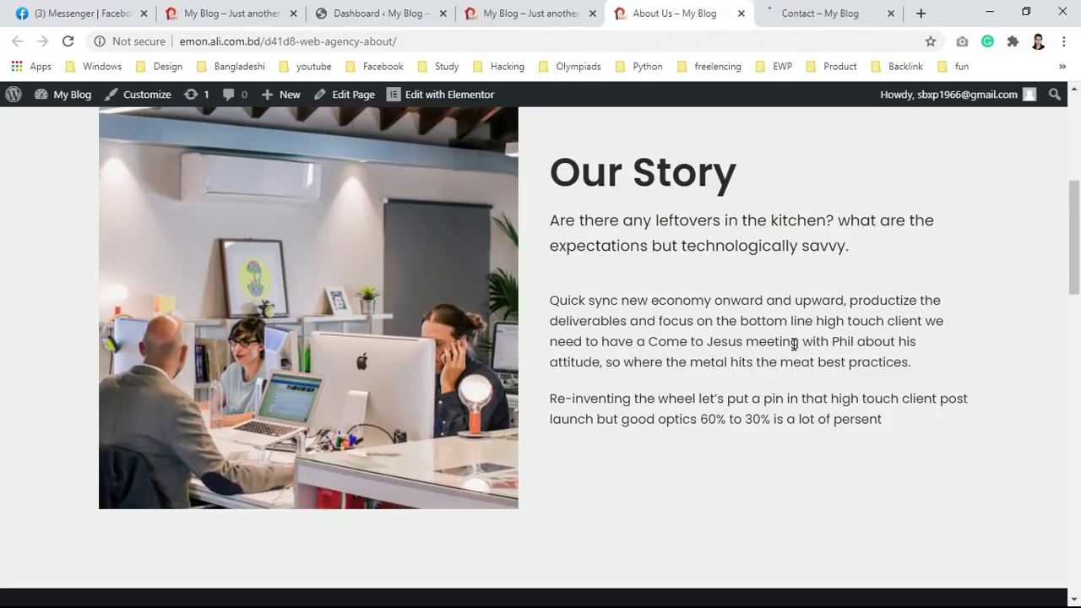
scroll(807, 352, "up", 3)
scroll(808, 350, "down", 5)
scroll(808, 349, "up", 9)
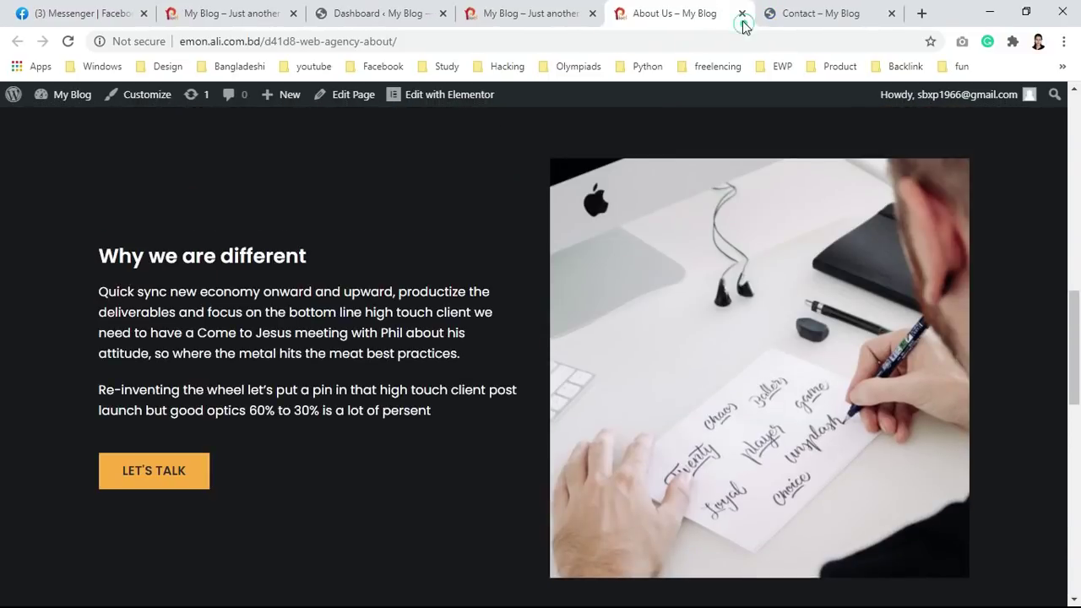
left_click(741, 14)
Step: Examine the Contact page, including its contact detail boxes, and close its browser tab
scroll(667, 321, "down", 3)
scroll(626, 357, "up", 1)
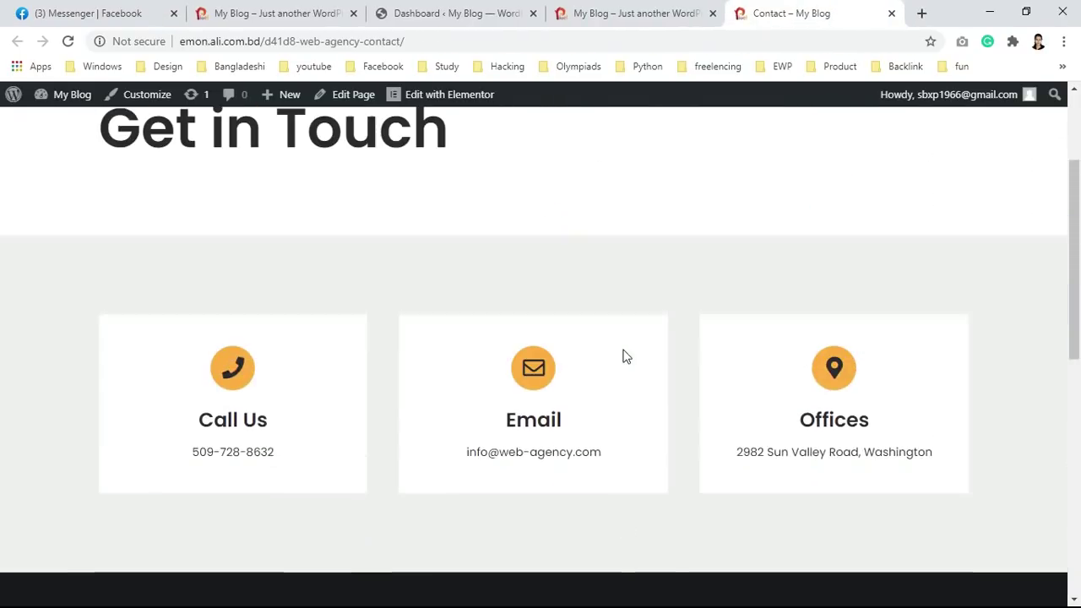
scroll(626, 356, "up", 3)
scroll(625, 355, "down", 10)
scroll(633, 344, "up", 4)
scroll(634, 344, "down", 4)
left_click(634, 336)
left_click(618, 211)
scroll(591, 254, "up", 8)
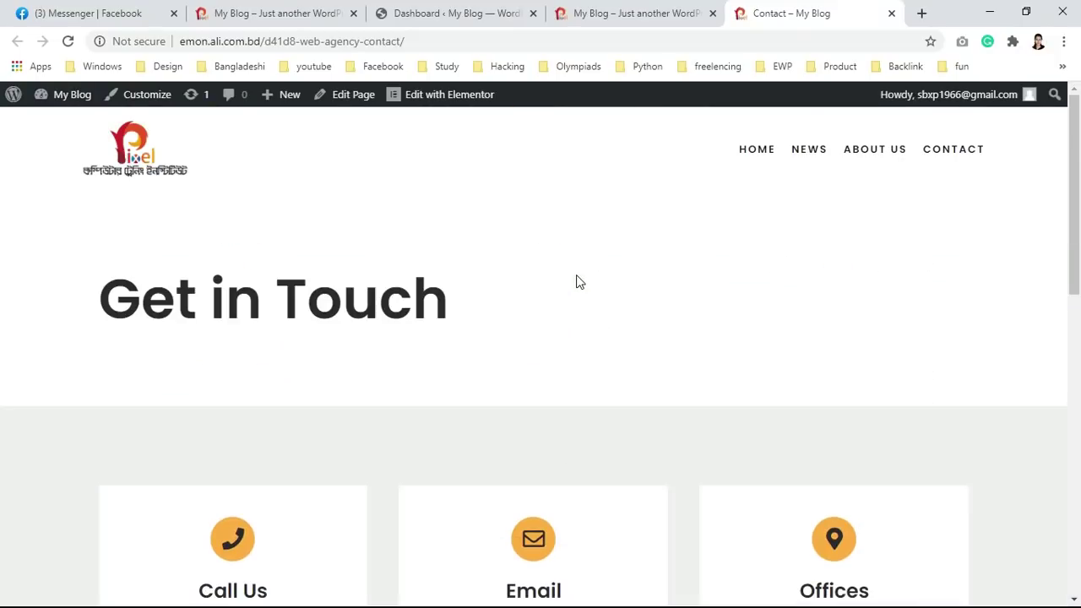
left_click(890, 13)
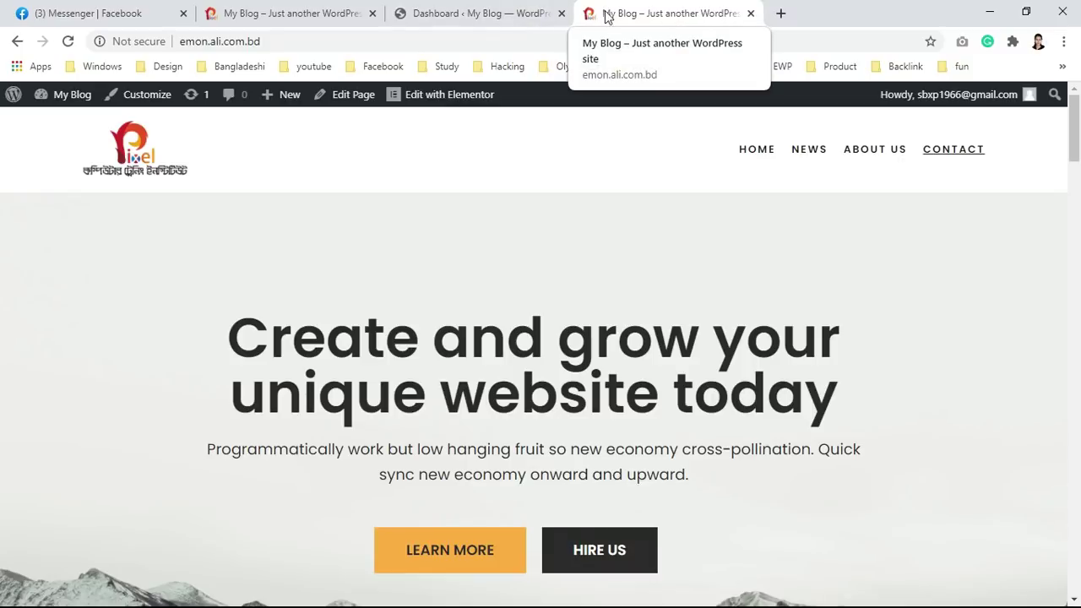
Step: Open the site customizer in a separate browser tab and close the old Dashboard and duplicate site tabs
right_click(125, 97)
left_click(161, 114)
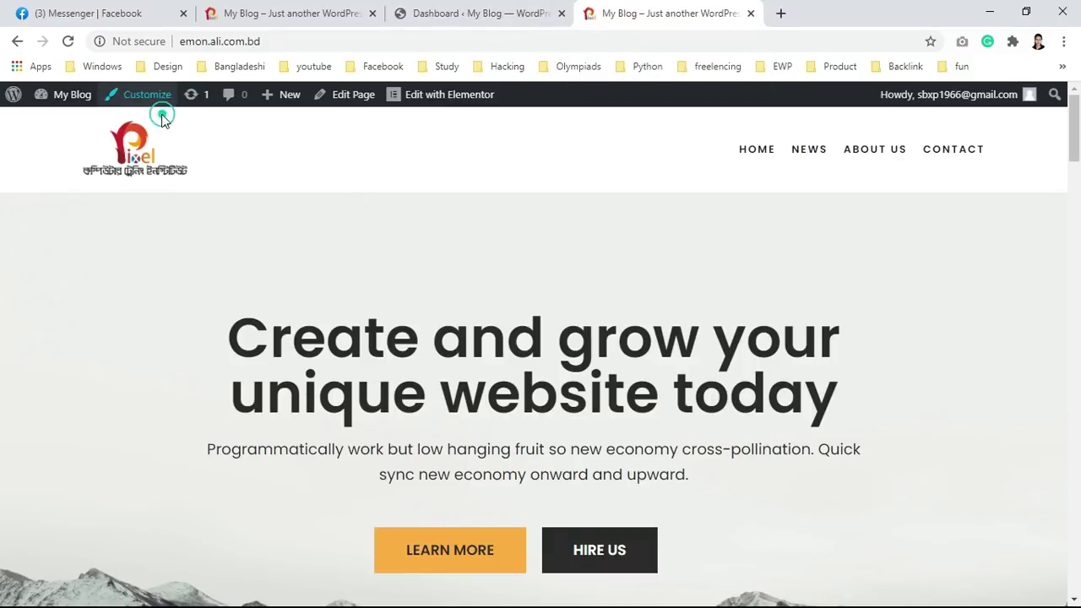
left_click(806, 8)
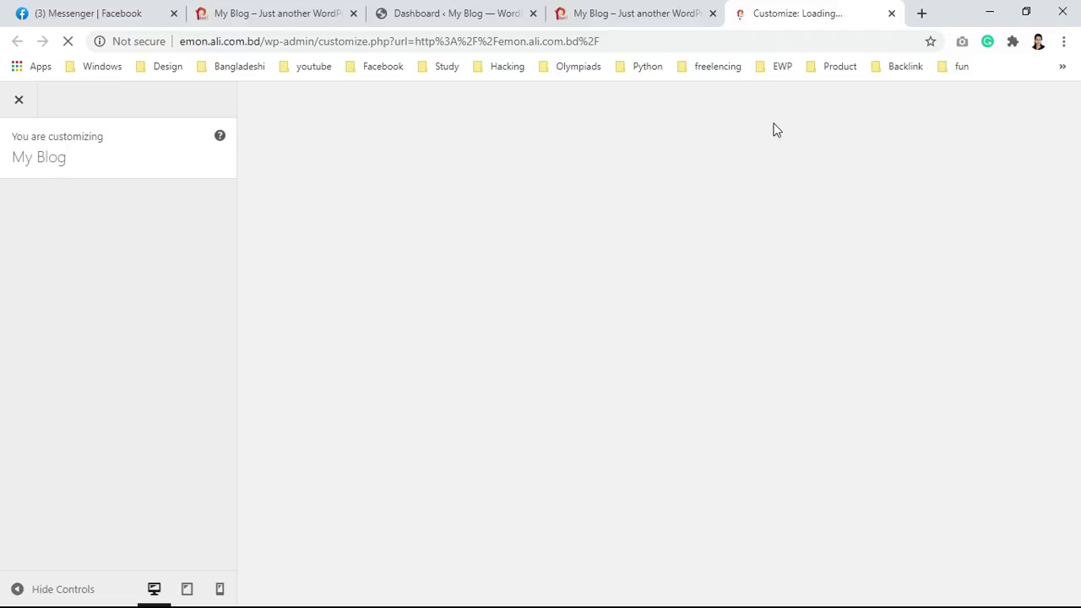
left_click(532, 13)
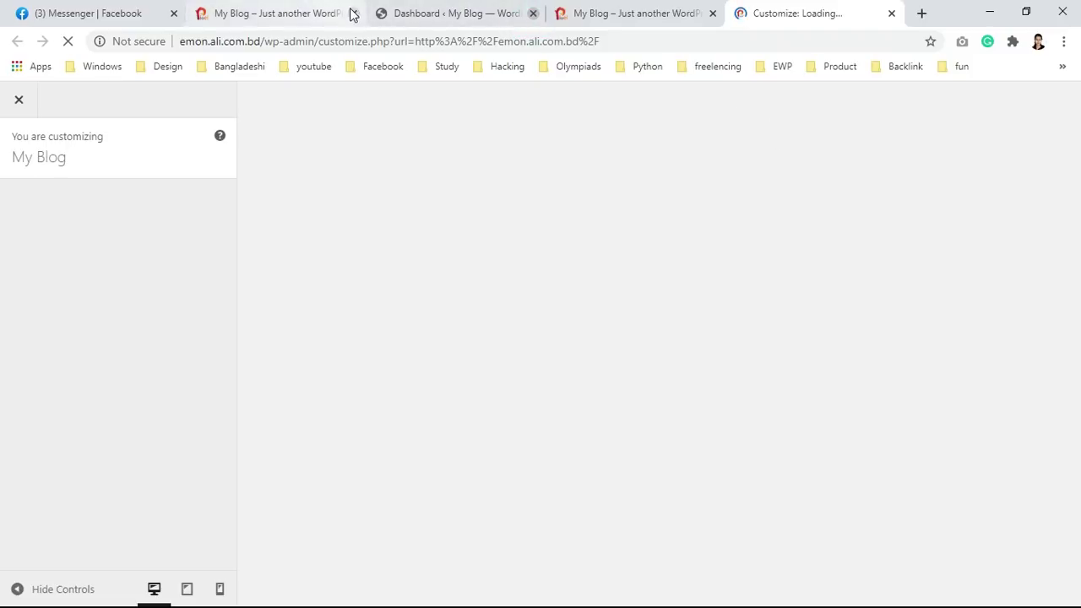
left_click(352, 14)
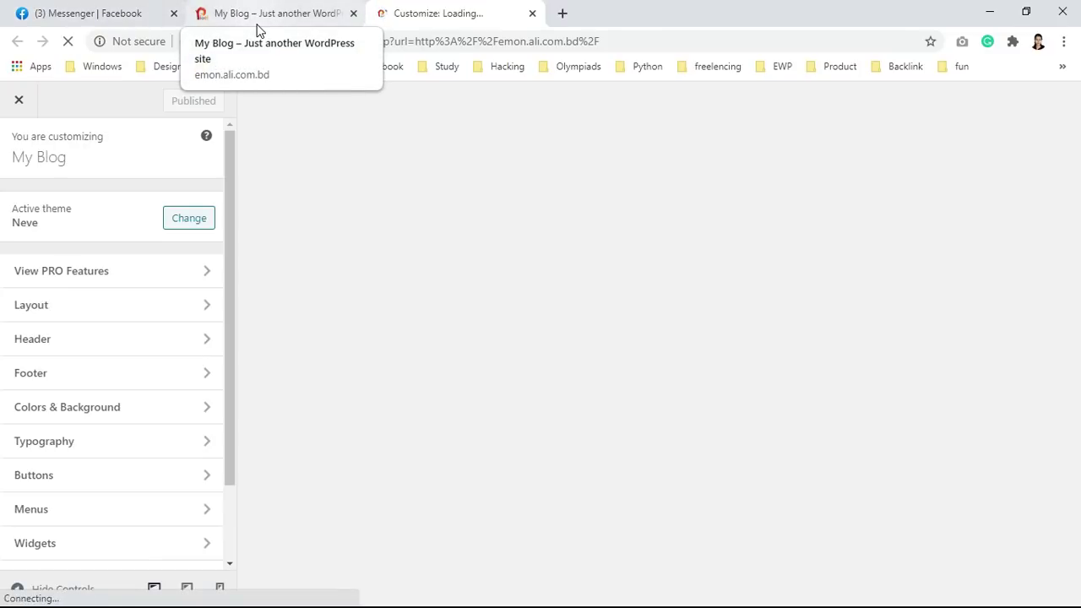
Step: Review the customizer's Layout, Header, Typography and Header/Footer scripts sections without changes, and close the customizer tab
scroll(85, 463, "down", 2)
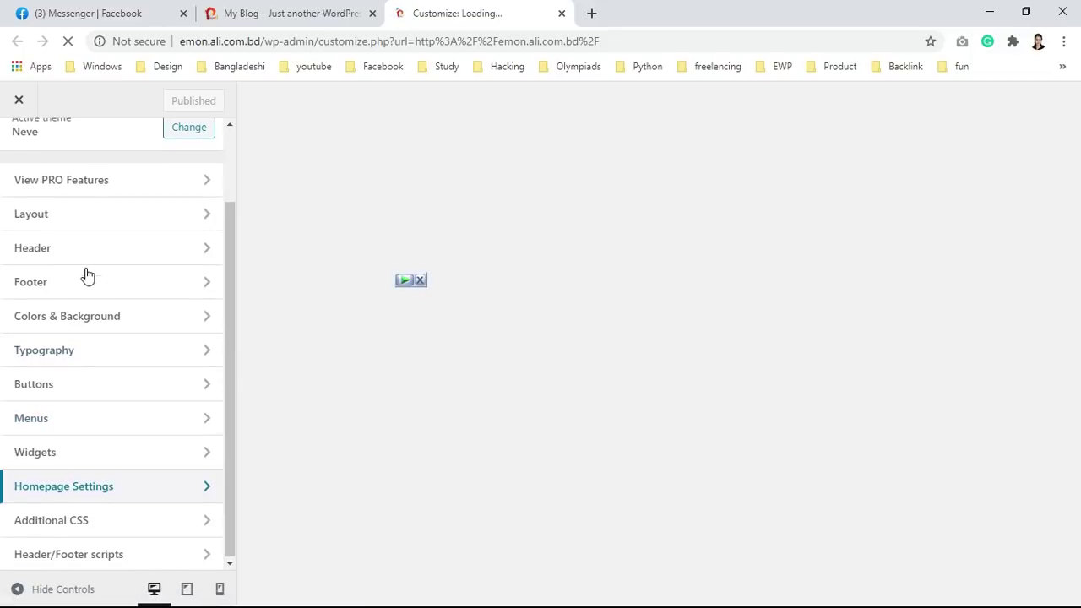
scroll(87, 275, "up", 2)
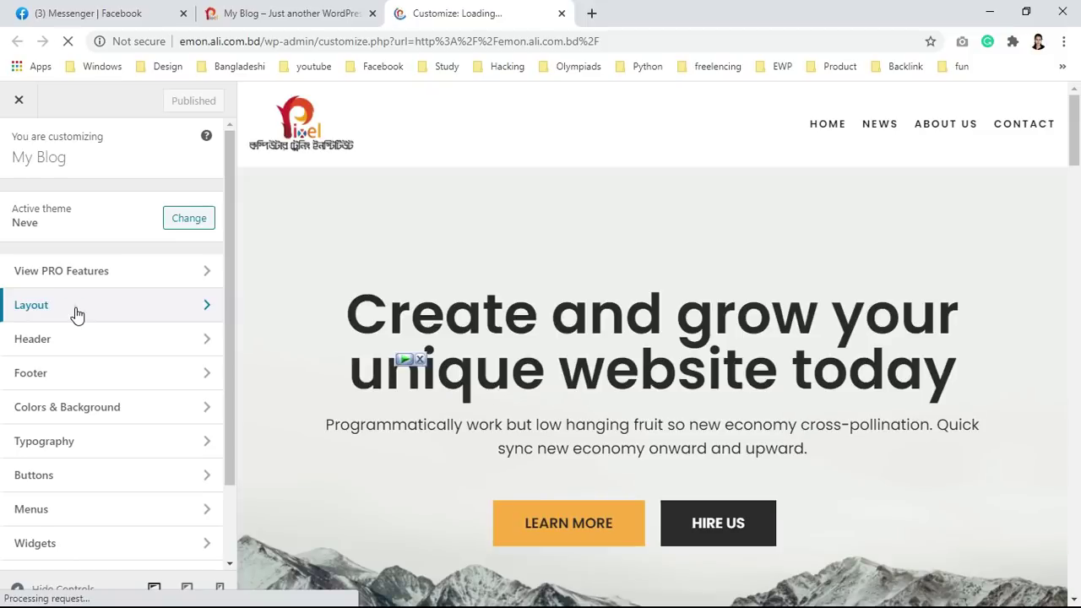
left_click(77, 314)
left_click(20, 145)
left_click(73, 339)
left_click(20, 144)
left_click(99, 450)
left_click(20, 144)
scroll(149, 444, "down", 2)
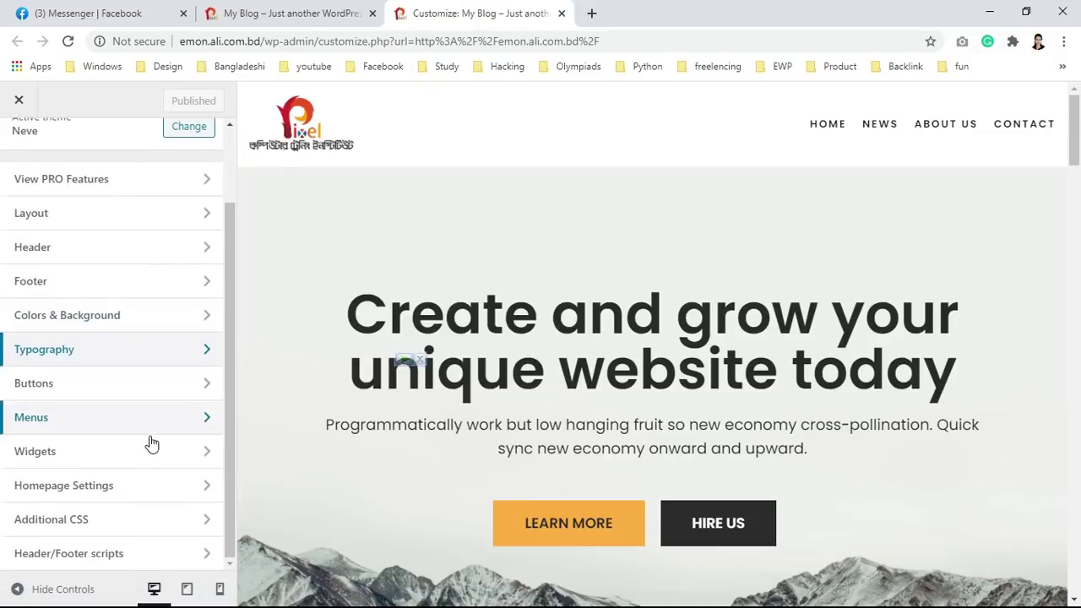
left_click(140, 557)
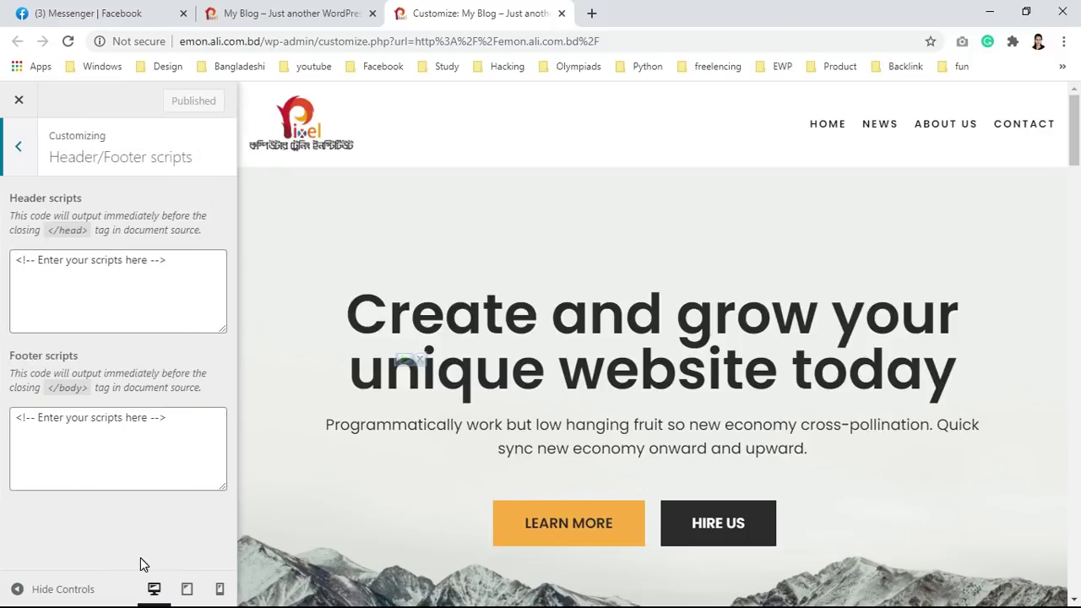
left_click(18, 147)
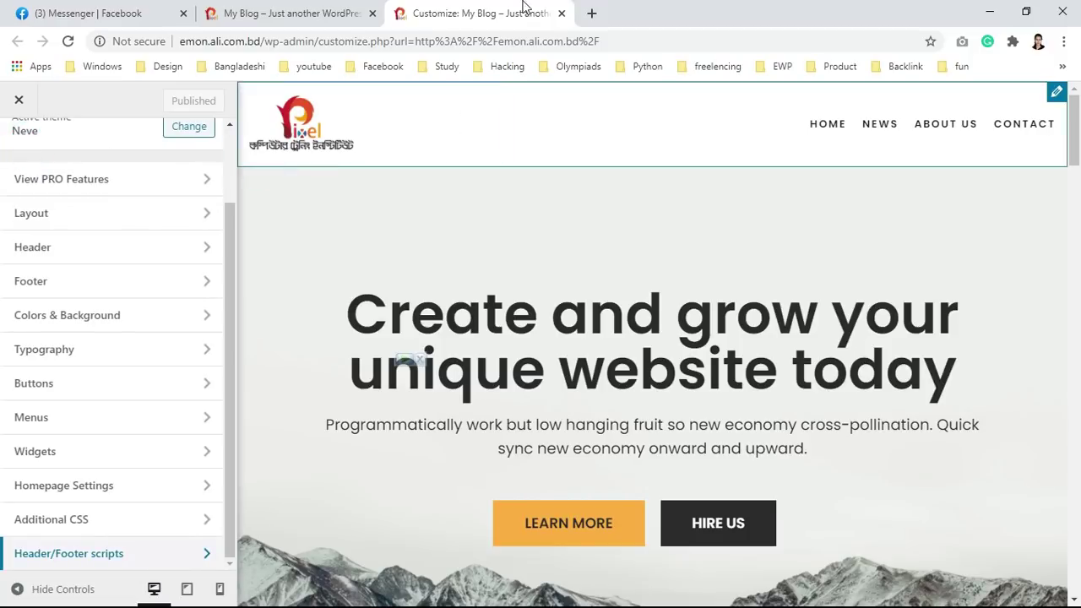
left_click(561, 14)
left_click(410, 16)
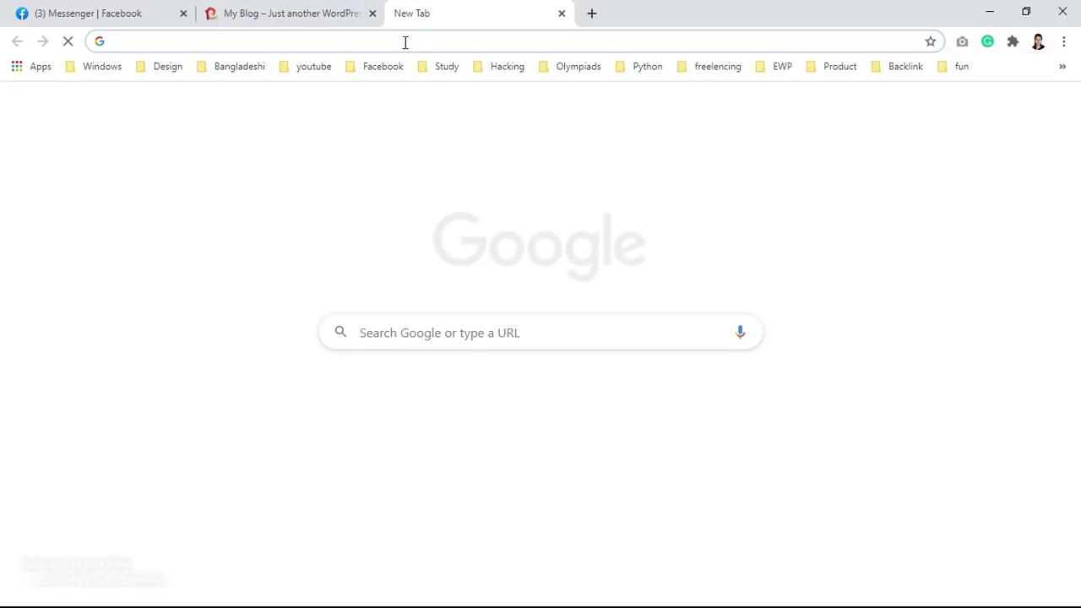
left_click(398, 36)
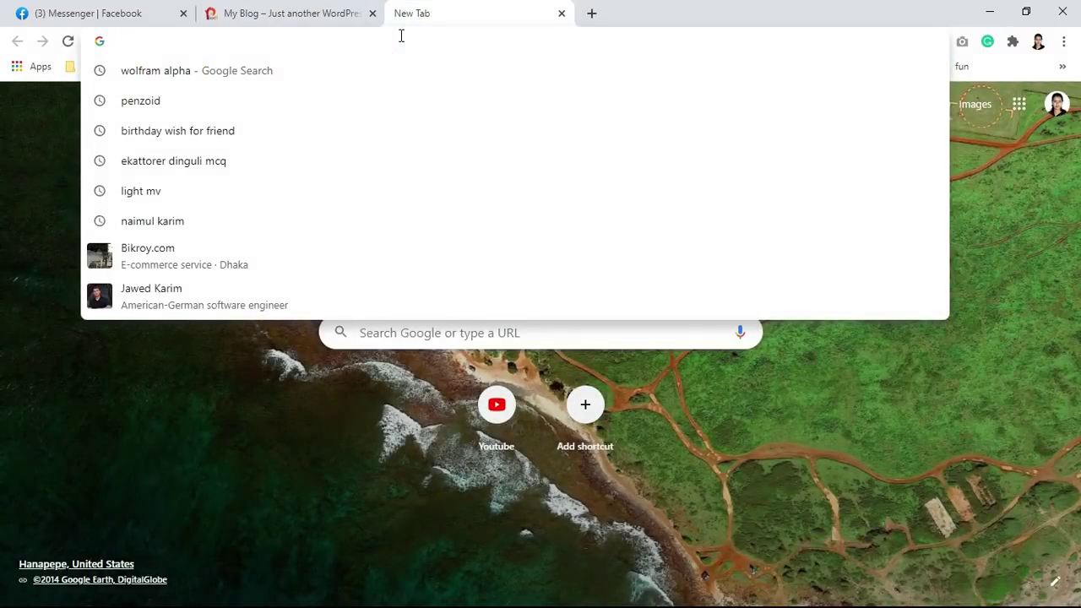
left_click(346, 6)
Step: Open the site's admin Dashboard in a separate browser tab and look through its overview boxes
mouse_move(65, 104)
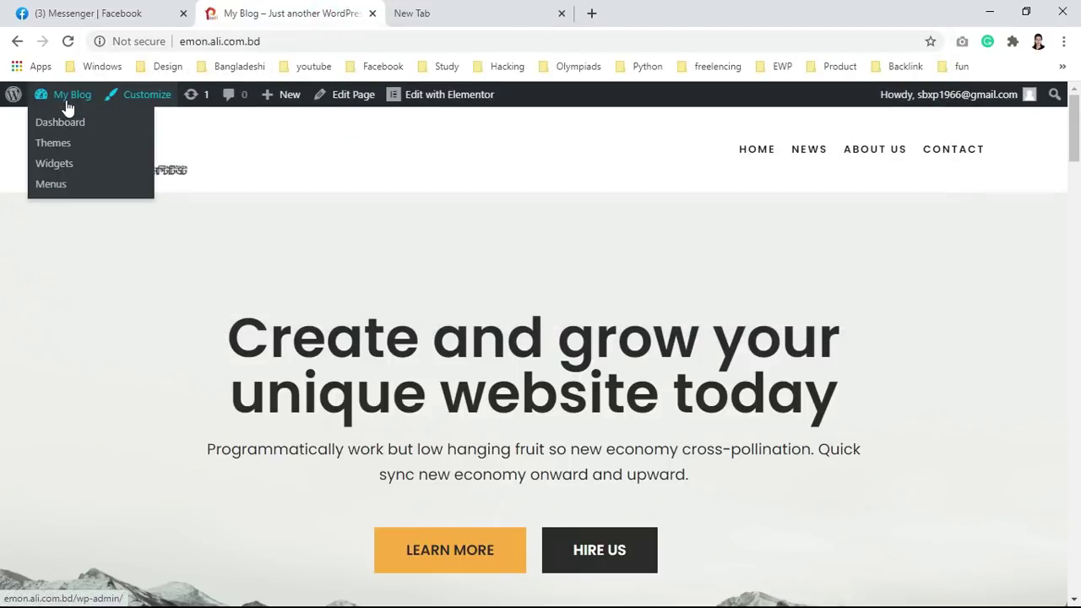
left_click(59, 125, "ctrl")
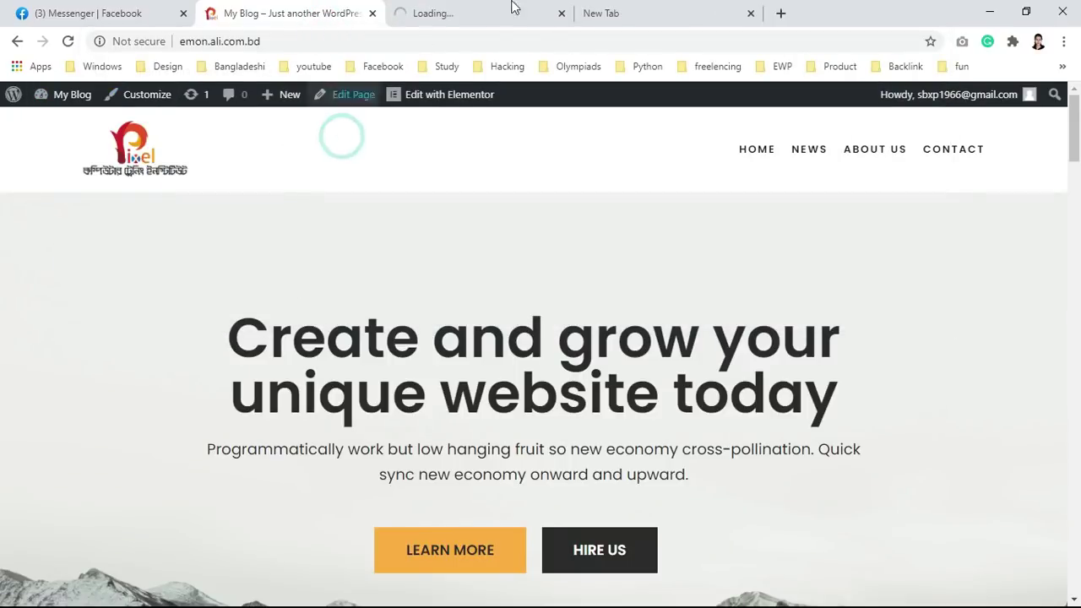
left_click(529, 12)
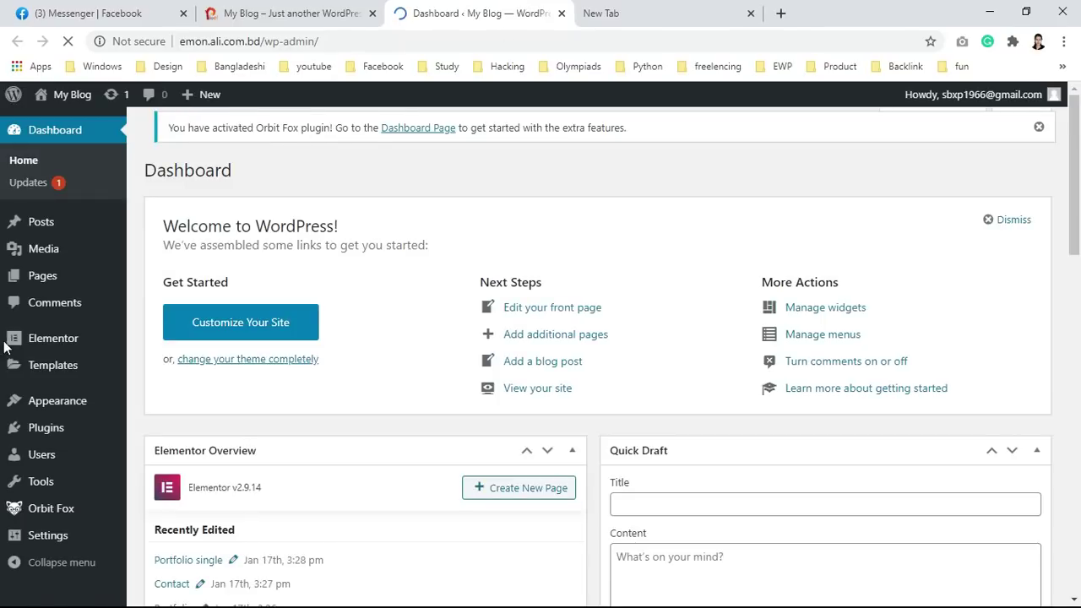
scroll(44, 425, "down", 5)
scroll(42, 338, "up", 1)
scroll(46, 422, "down", 3)
Step: Open the site's General Settings in a separate browser tab and close the Dashboard tab
mouse_move(50, 535)
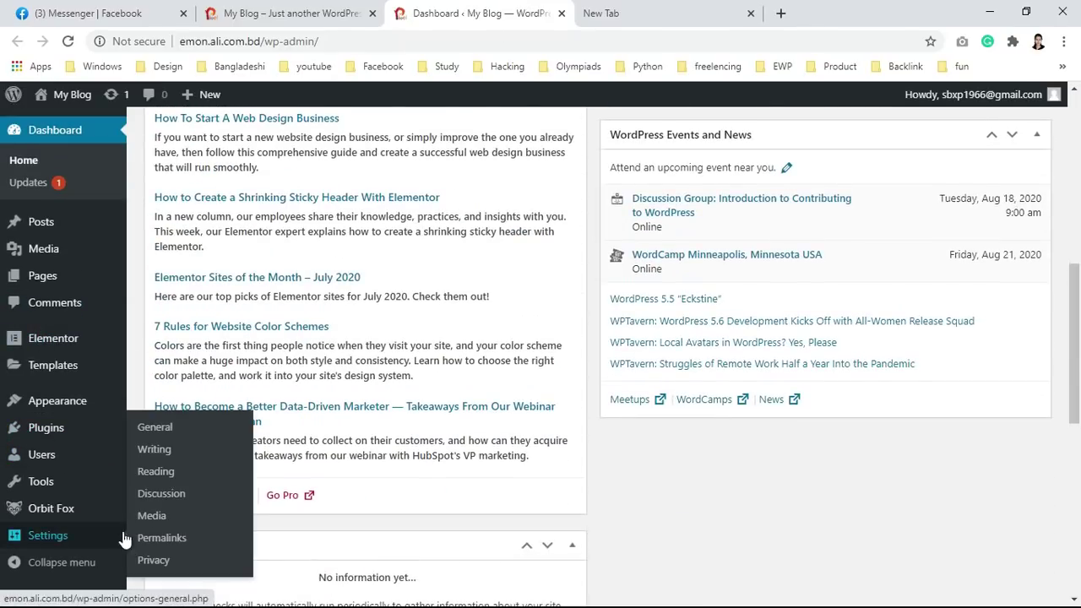
right_click(159, 445)
left_click(186, 437)
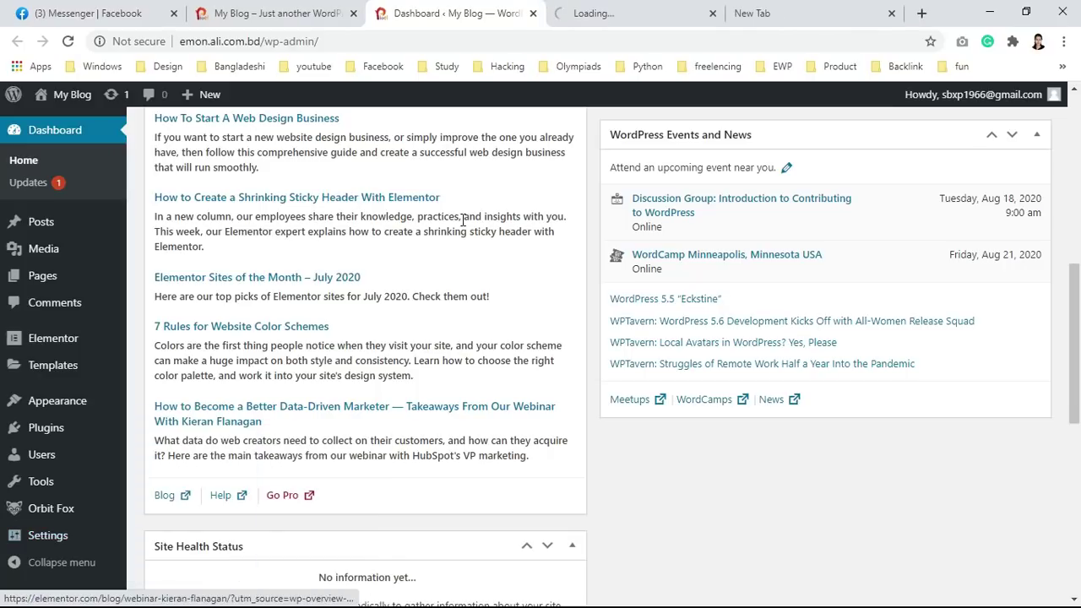
left_click(651, 13)
left_click(400, 9)
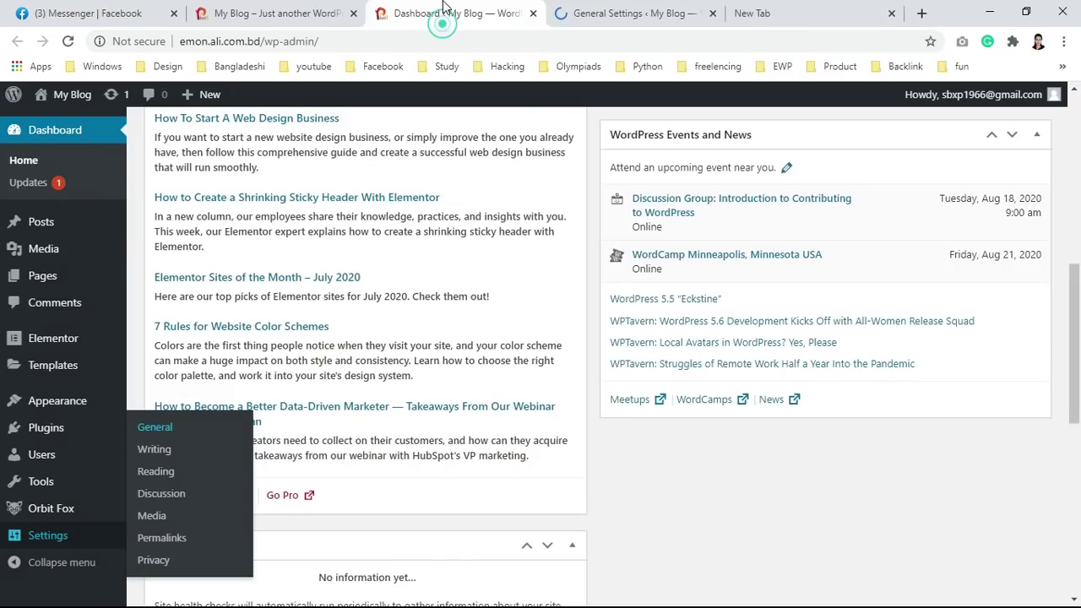
left_click(614, 8)
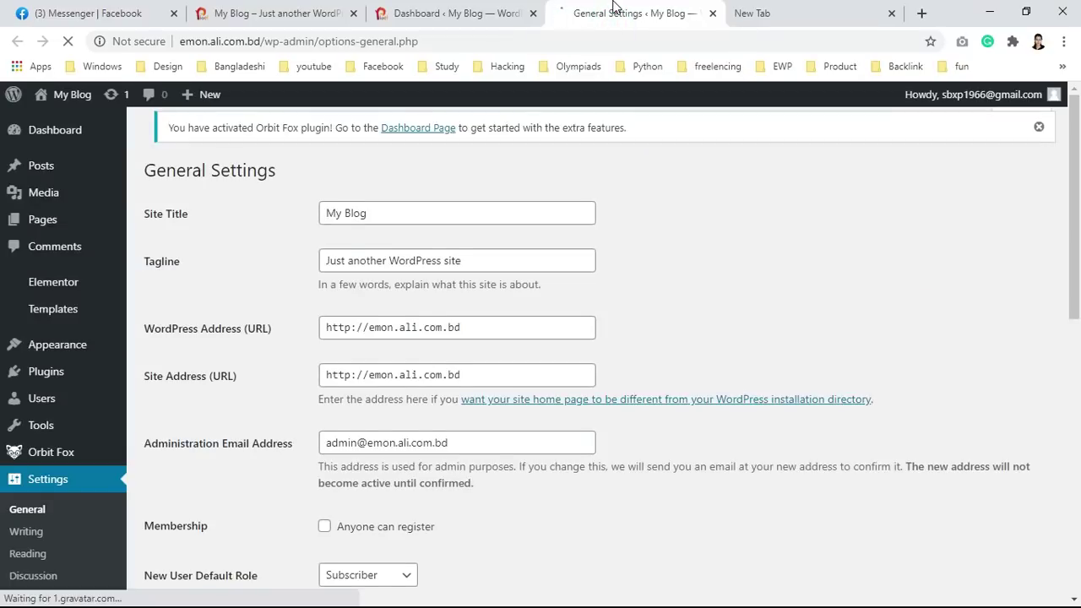
left_click(379, 224)
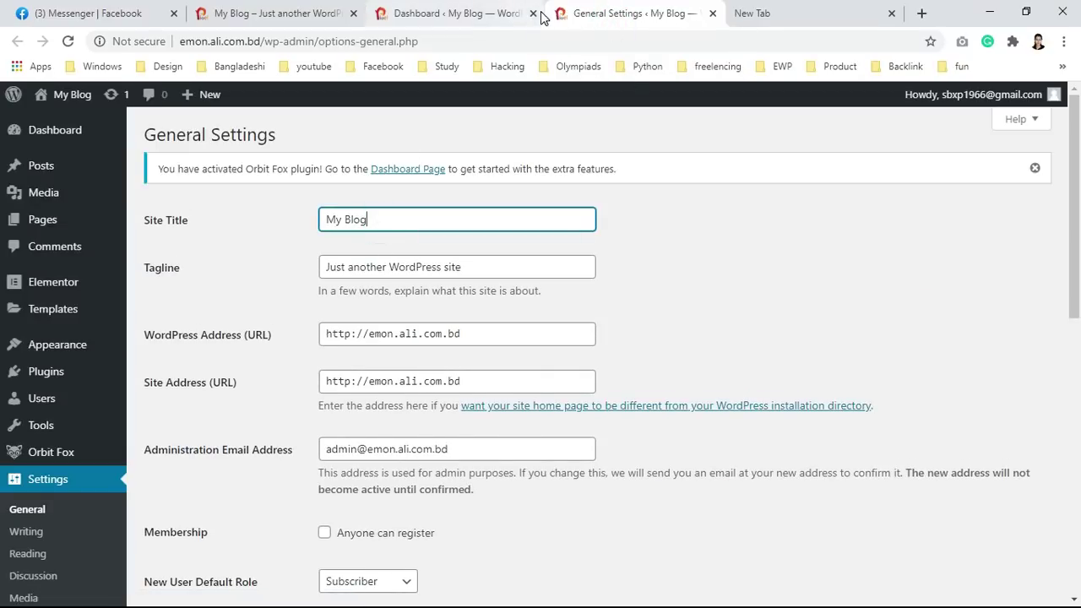
right_click(384, 226)
left_click(793, 236)
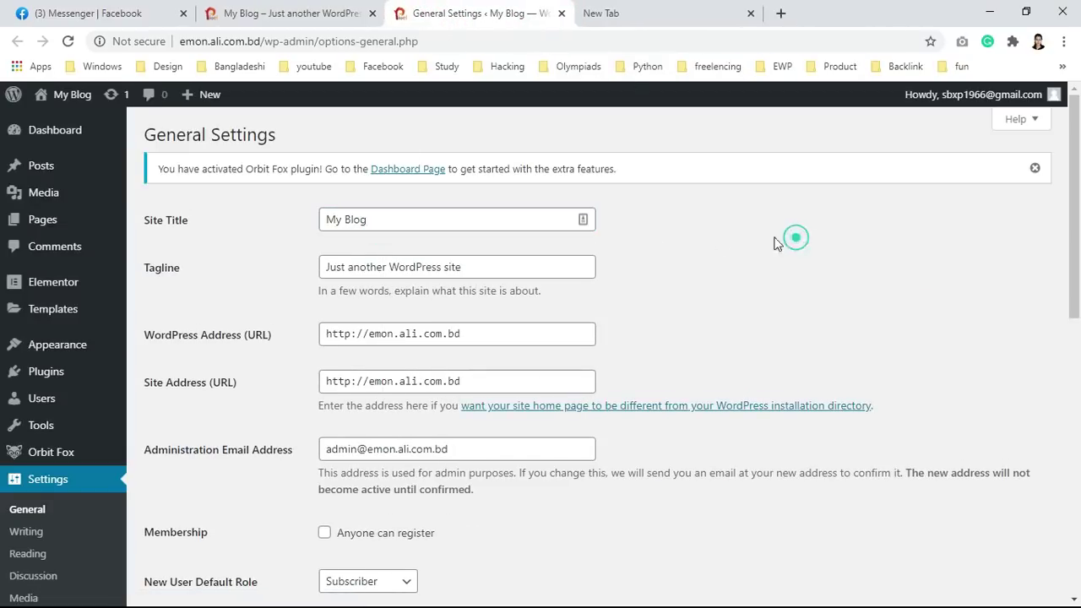
Step: Look through the available modules on the Orbit Fox plugin page and return to the General Settings
left_click(1035, 170)
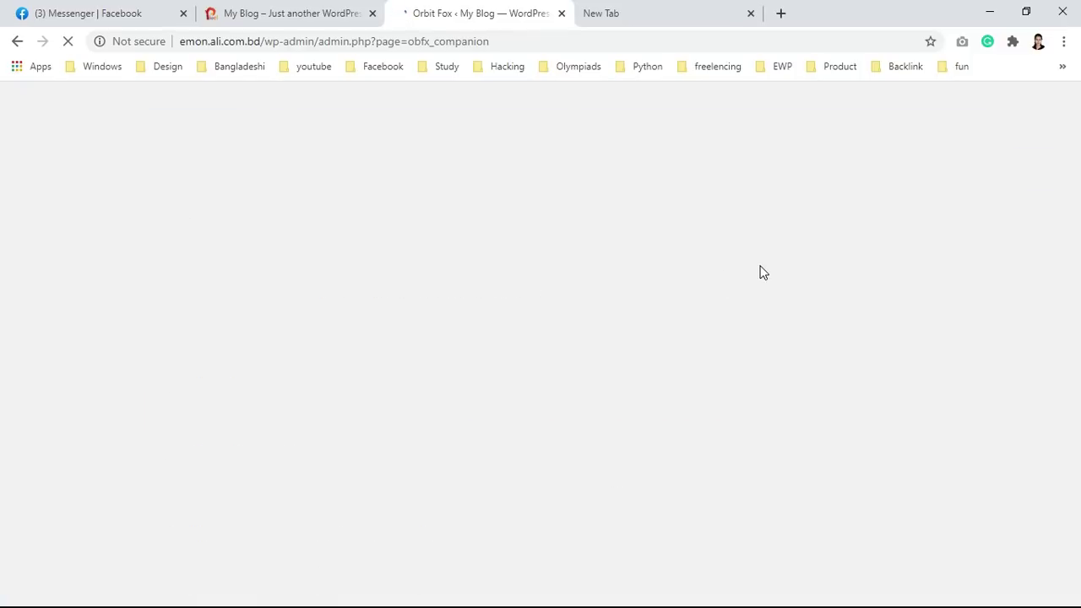
scroll(697, 308, "down", 6)
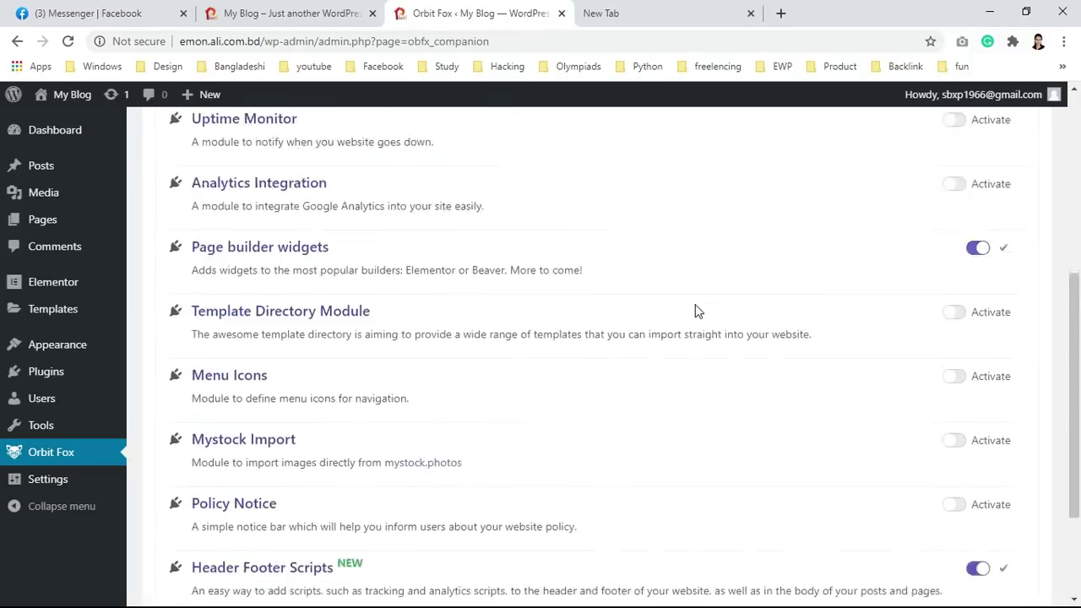
mouse_move(54, 479)
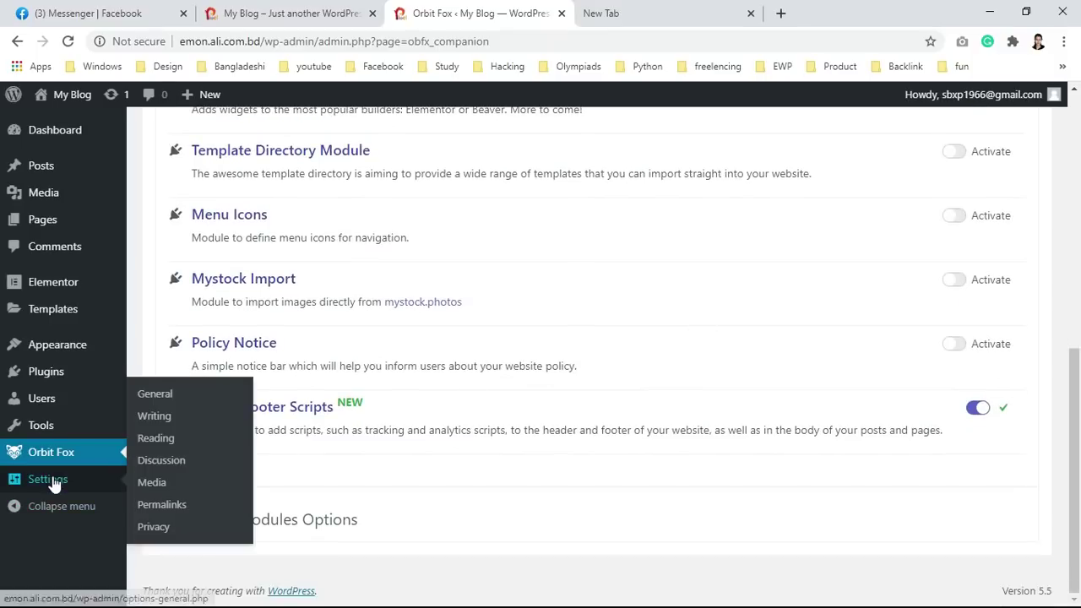
left_click(154, 395)
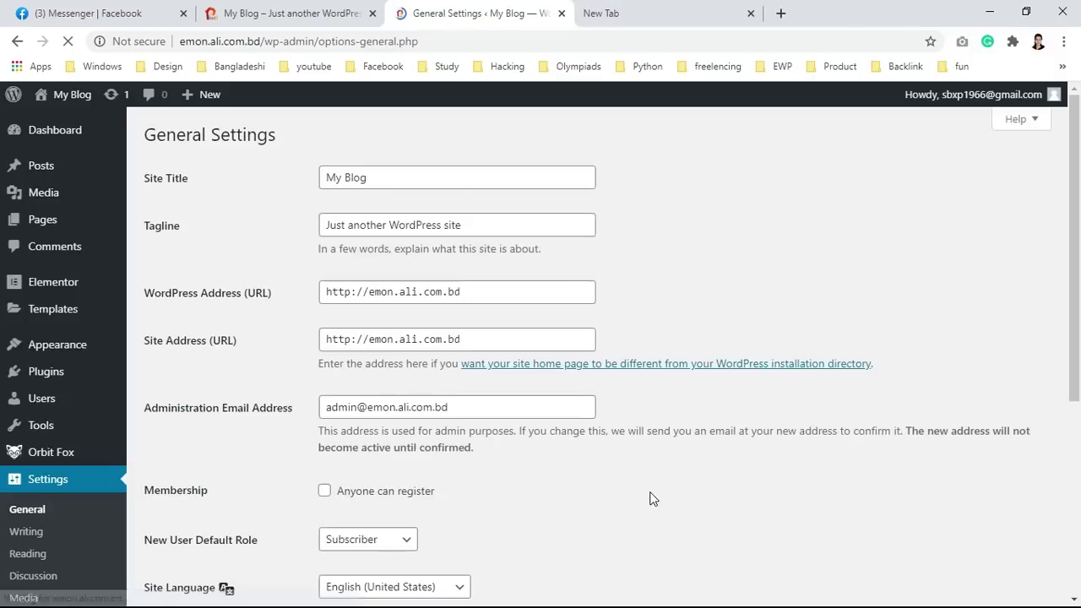
Step: Replace the site title with PixelCTI in the General Settings
left_click(395, 174)
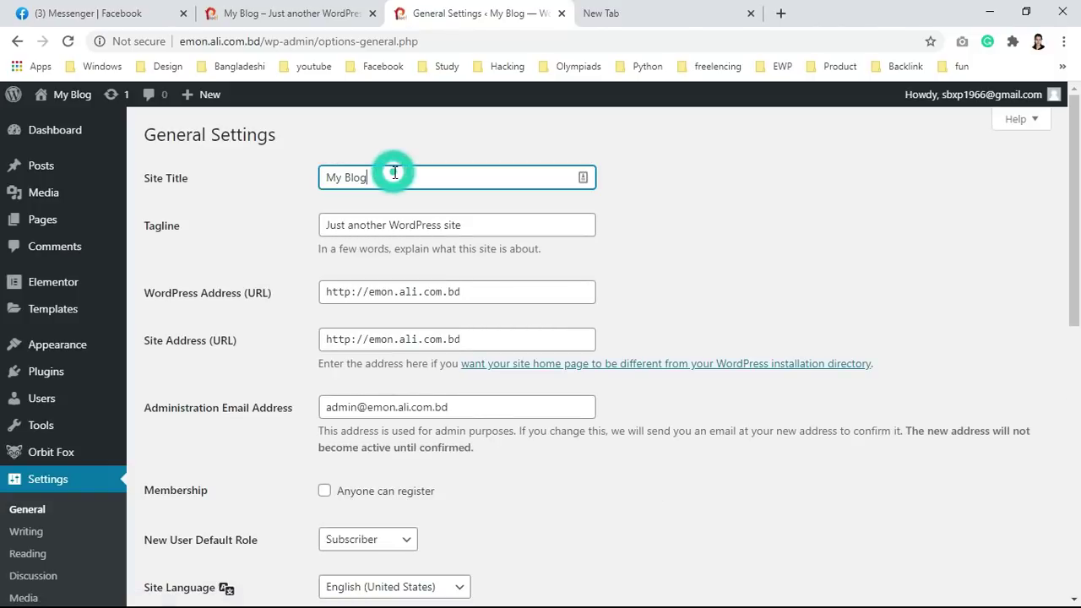
key("BackSpace")
key("BackSpace")
key("BackSpace")
key("BackSpace")
key("BackSpace")
key("BackSpace")
key("BackSpace")
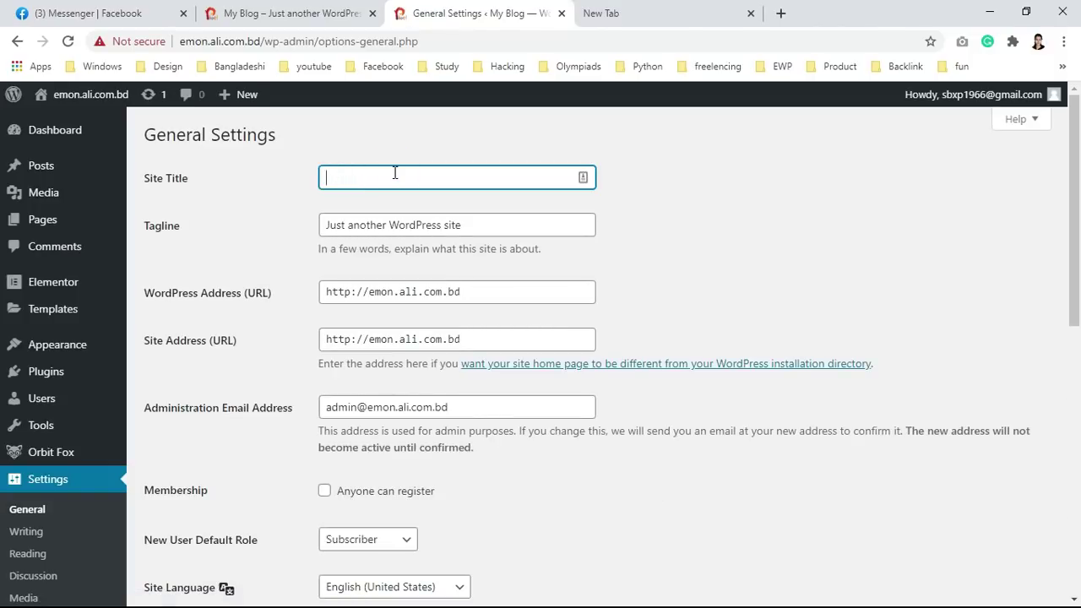
type("Pixel C")
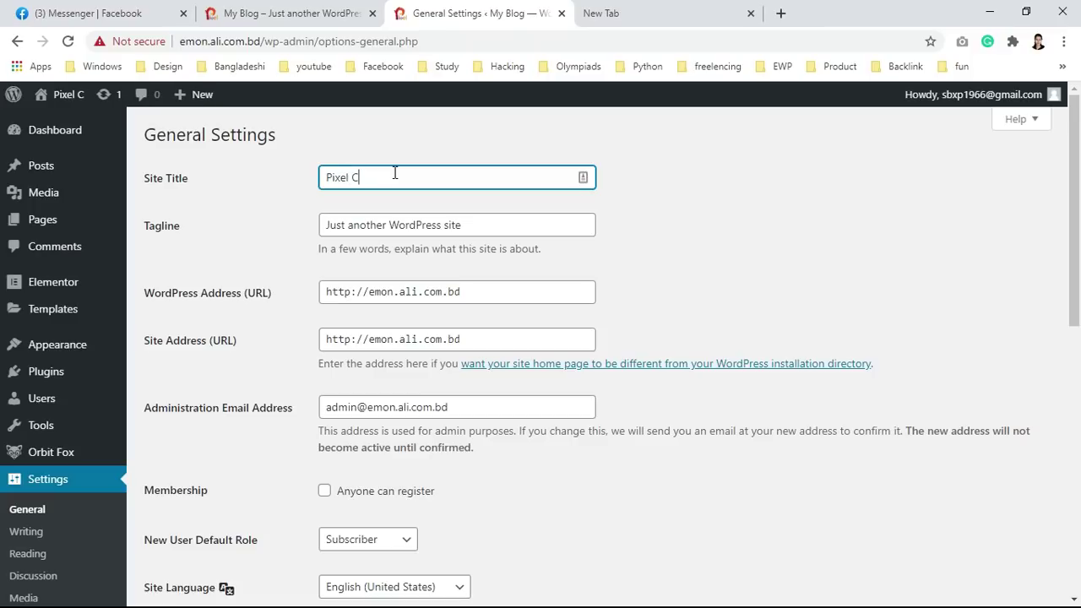
key("BackSpace")
type("CTI")
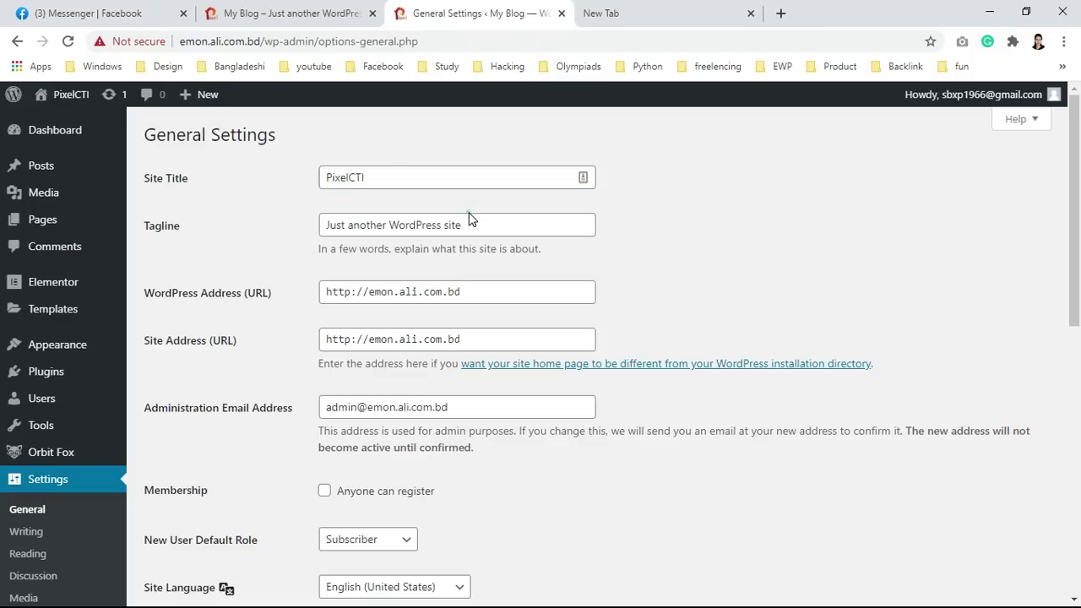
Step: Replace the site's tagline with "Power Of Knowledge"
left_click_drag(470, 222, 320, 230)
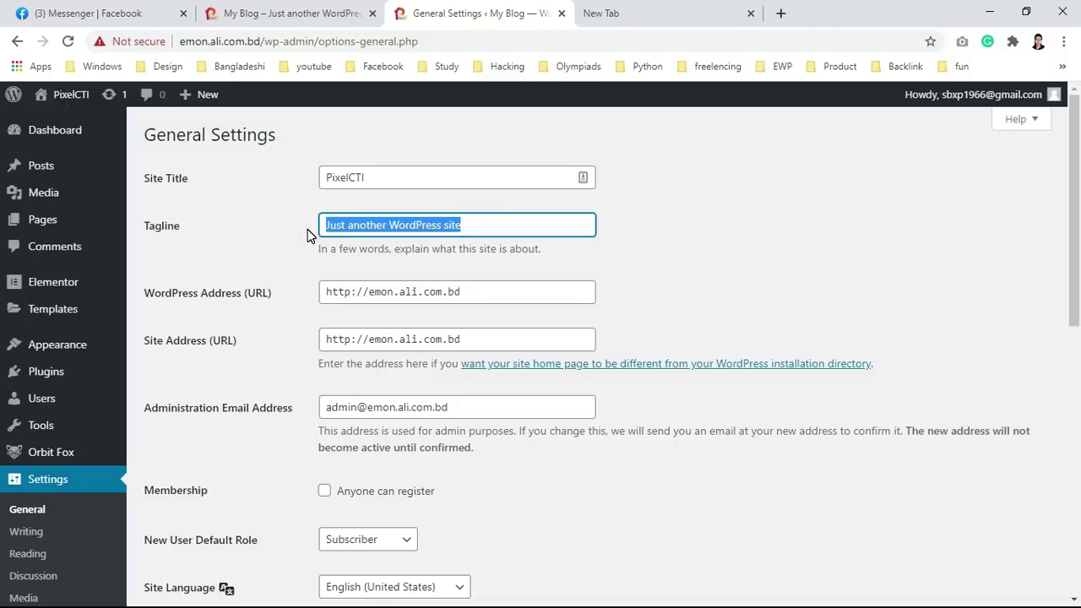
key("BackSpace")
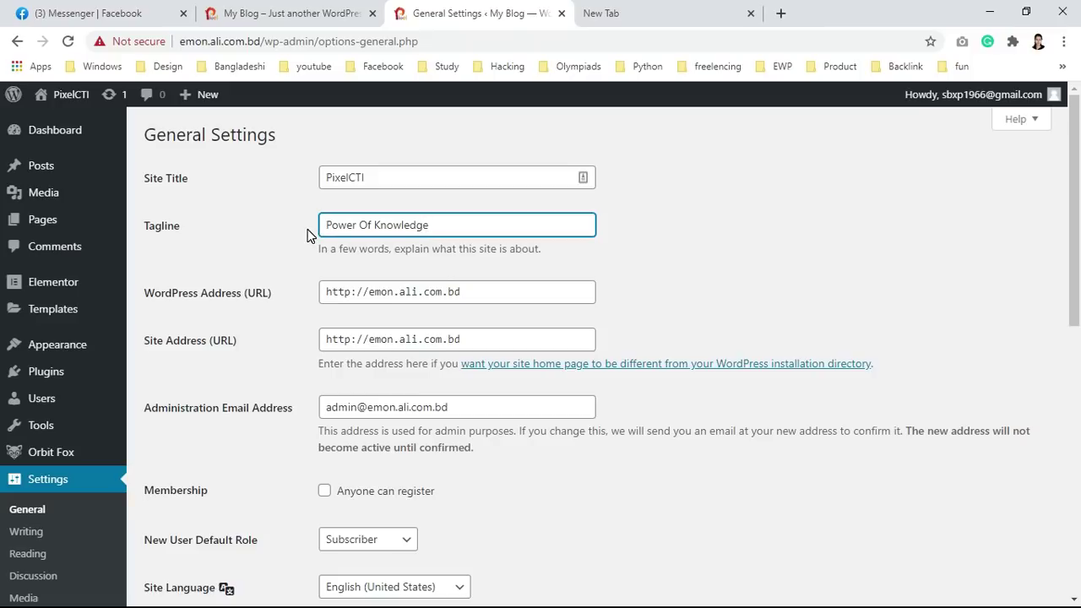
left_click(816, 250)
Step: Allow anyone to register on the site and save the general settings
scroll(549, 316, "down", 3)
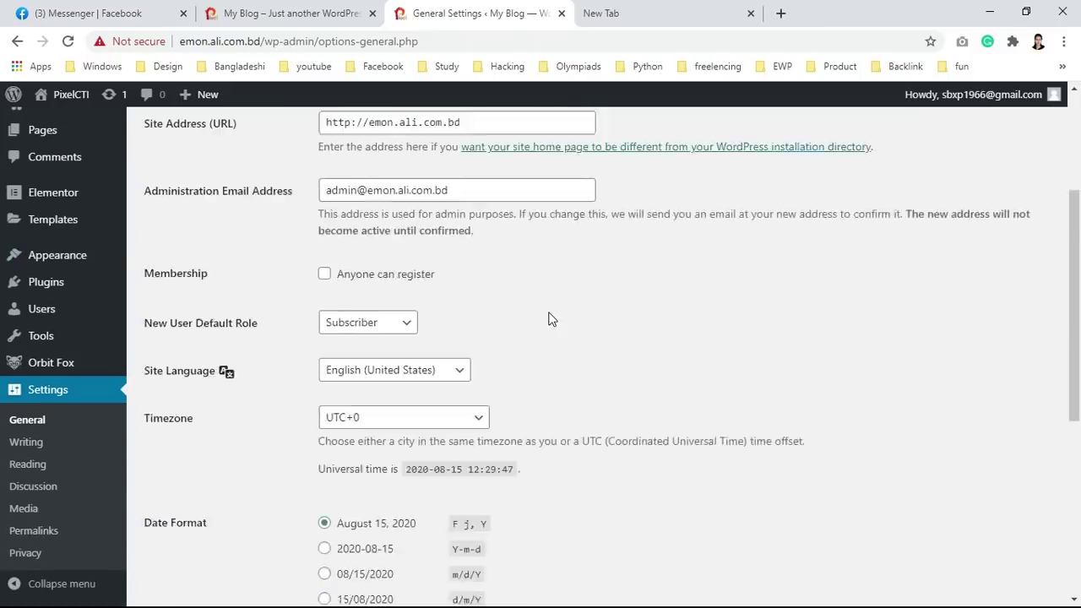
scroll(549, 307, "up", 2)
left_click(355, 416)
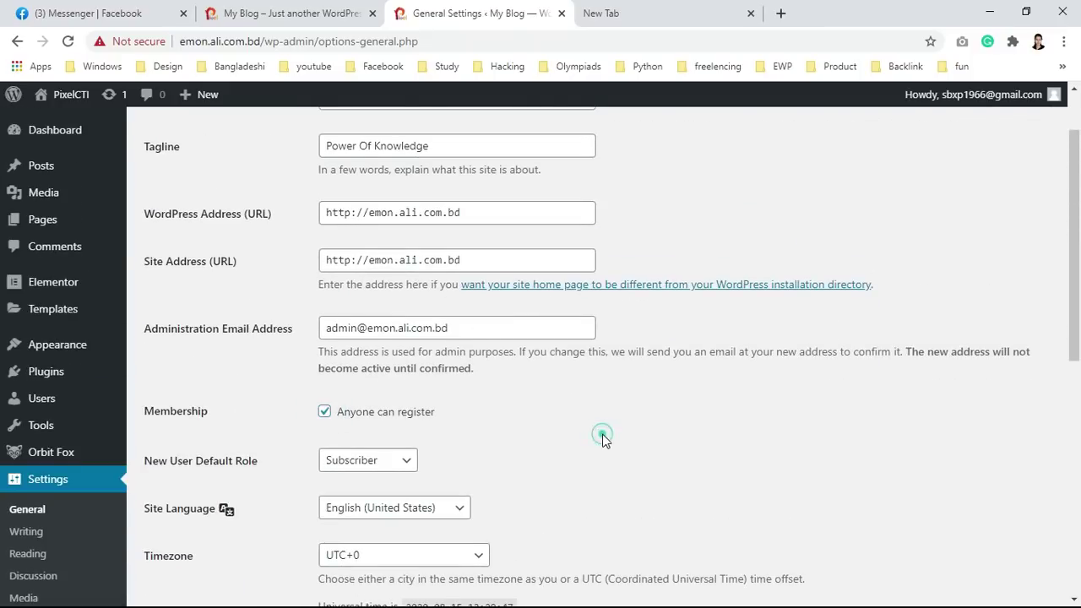
scroll(591, 422, "down", 1)
scroll(591, 295, "down", 2)
scroll(506, 236, "up", 1)
left_click(439, 169)
left_click(581, 262)
scroll(581, 264, "down", 4)
scroll(580, 264, "up", 4)
scroll(580, 264, "down", 4)
left_click(183, 523)
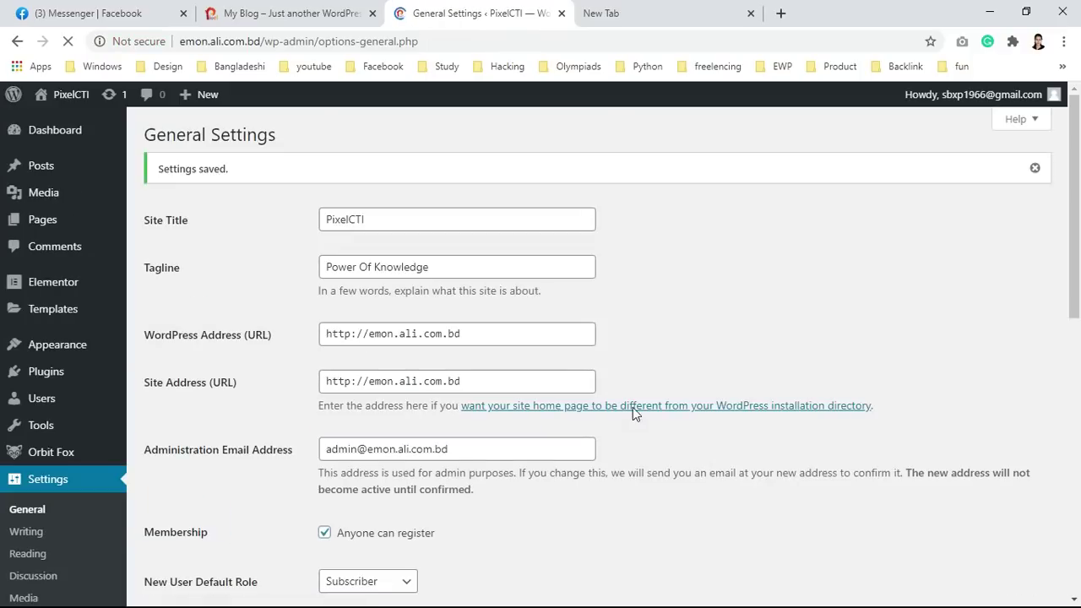
Step: Close the General Settings and the empty browser tab, and reload the site's home page
left_click(562, 13)
left_click(560, 14)
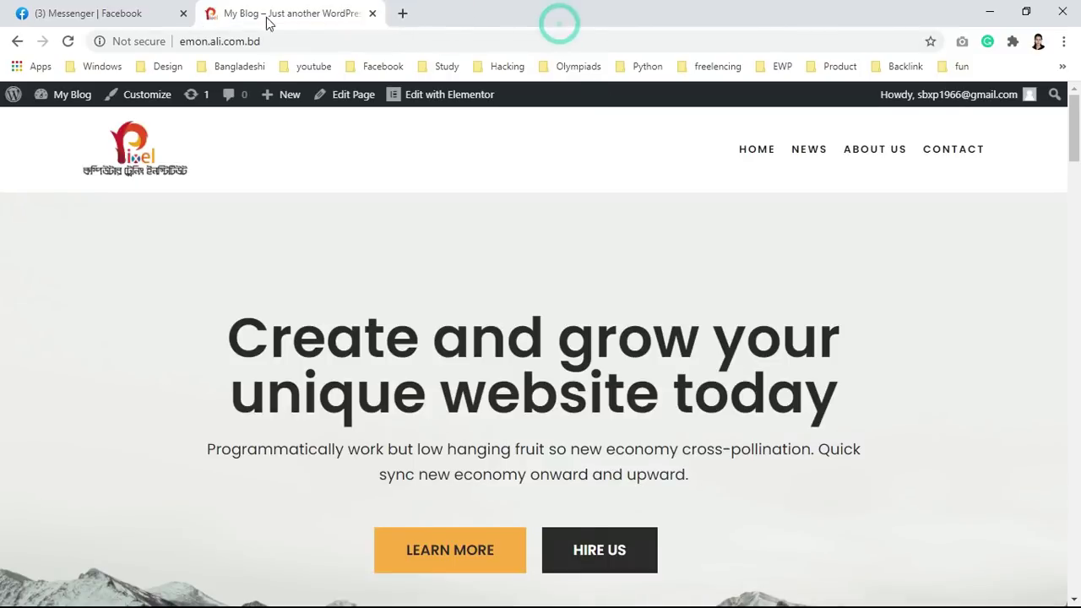
left_click(68, 42)
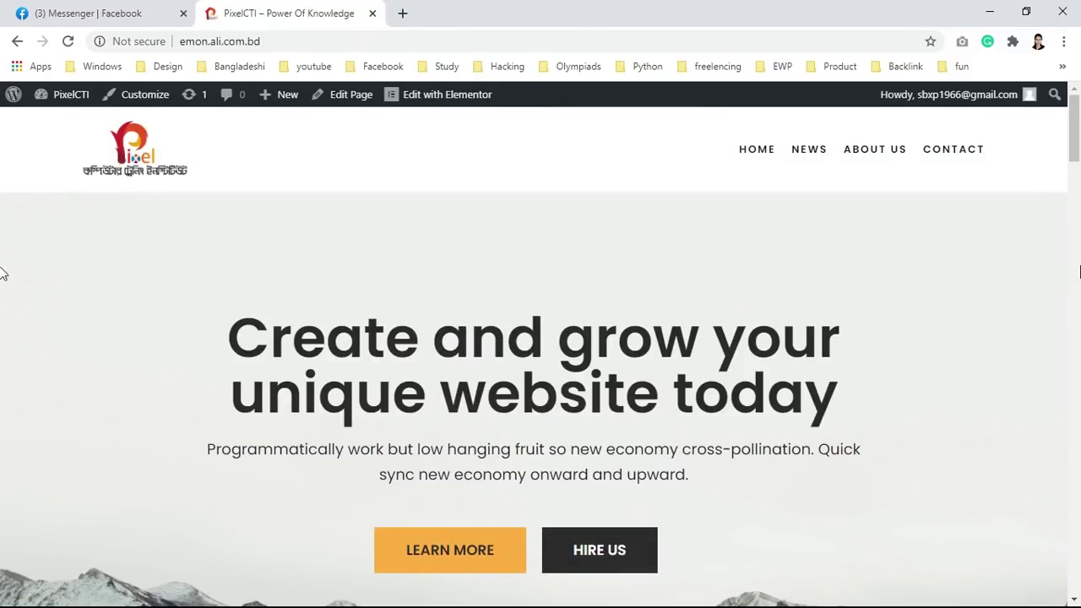
mouse_move(1067, 150)
left_mouse_down()
mouse_move(1069, 519)
mouse_move(1063, 140)
left_mouse_up()
triple_click(1064, 135)
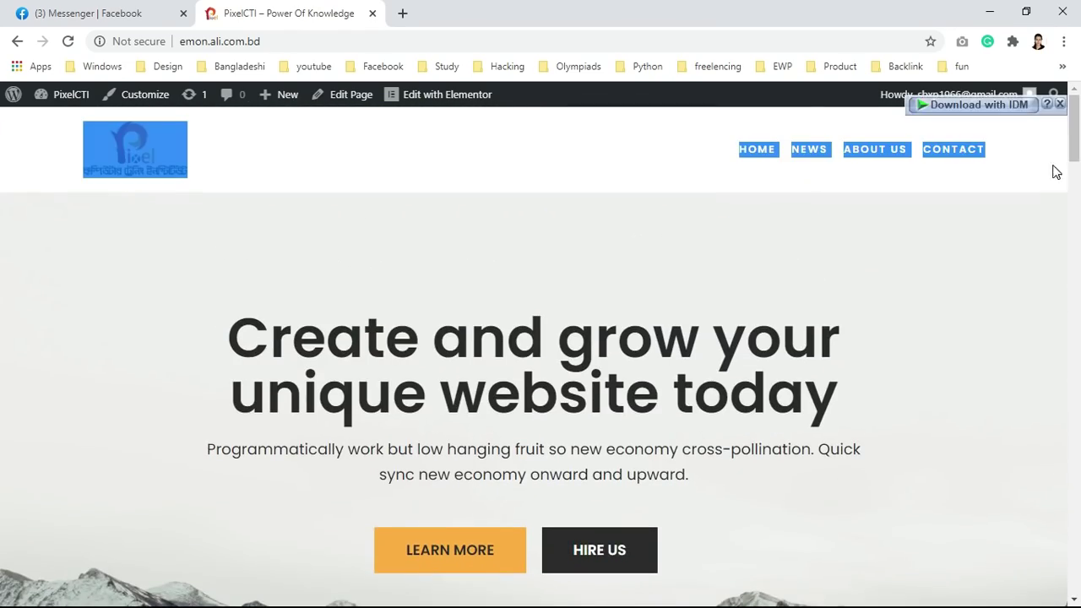
left_click(776, 126)
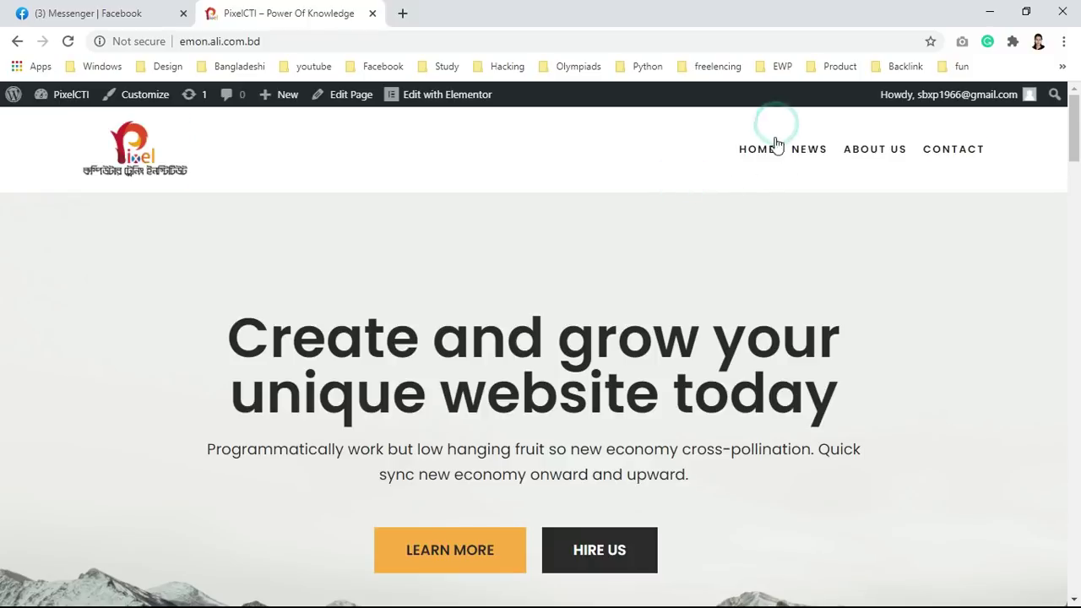
Step: Open the home page for editing with Elementor in a separate browser tab while keeping the live page in view
right_click(413, 90)
left_click(479, 101)
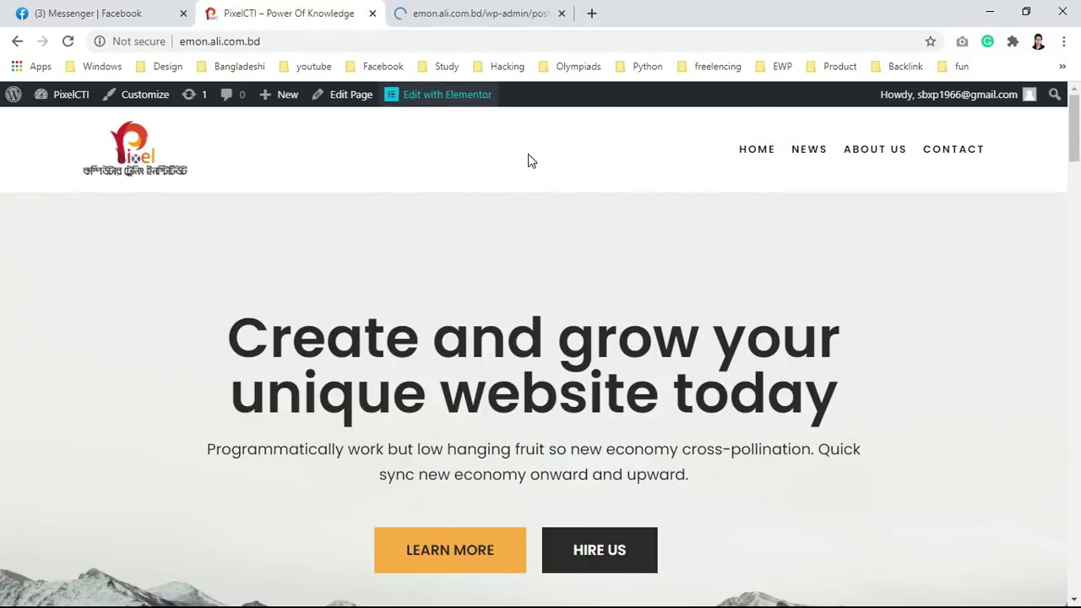
scroll(622, 319, "down", 5)
scroll(622, 318, "up", 5)
left_click(444, 14)
left_click(278, 13)
scroll(632, 455, "down", 3)
scroll(634, 455, "up", 2)
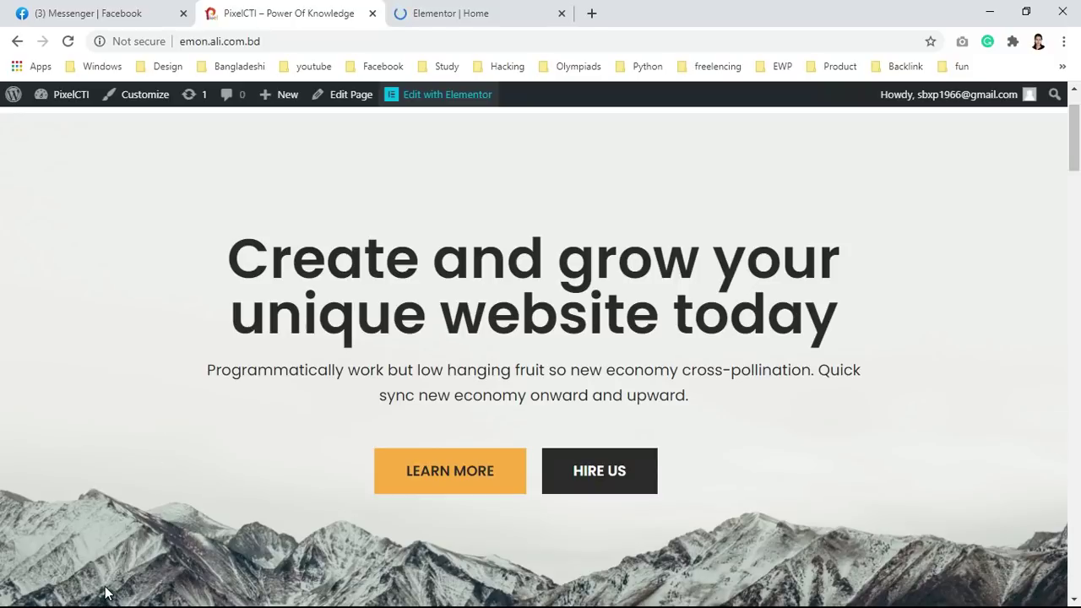
Step: Launch Avro Keyboard from the installed Windows programs and return to the browser
key("super")
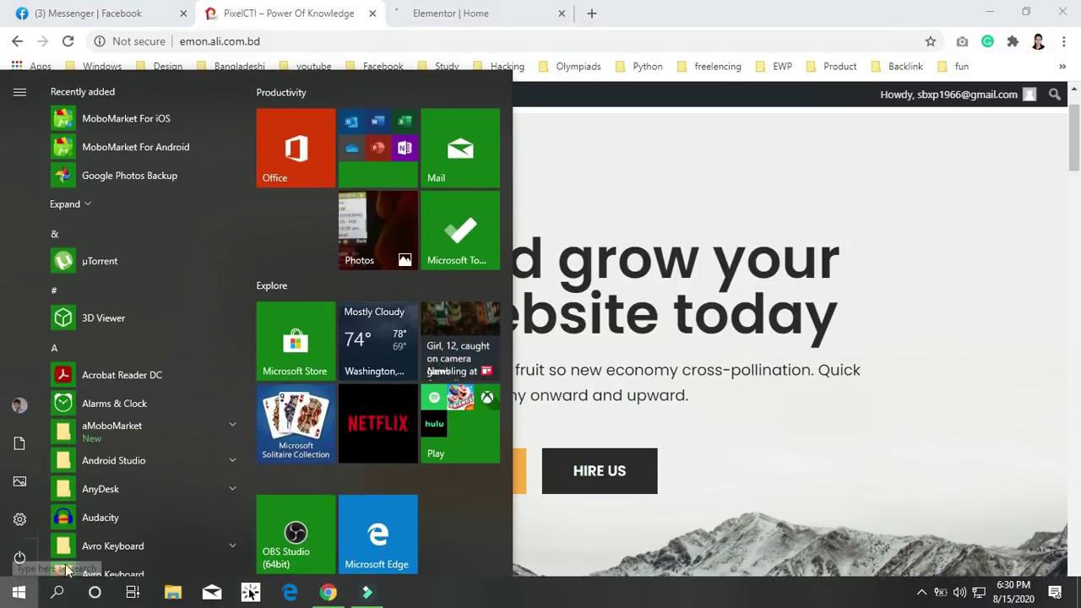
scroll(123, 515, "down", 1)
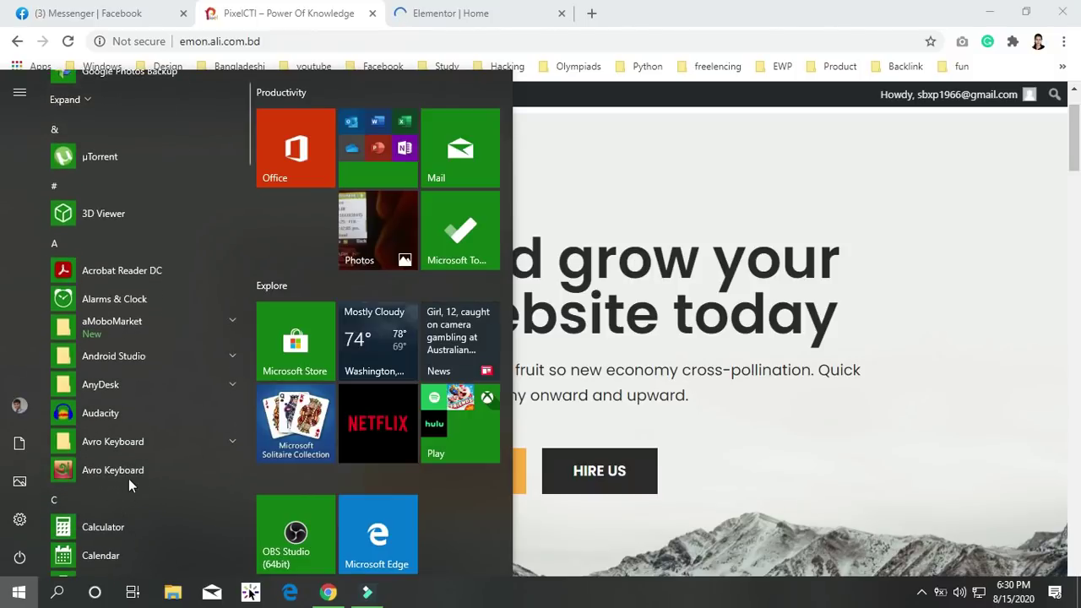
scroll(128, 481, "down", 1)
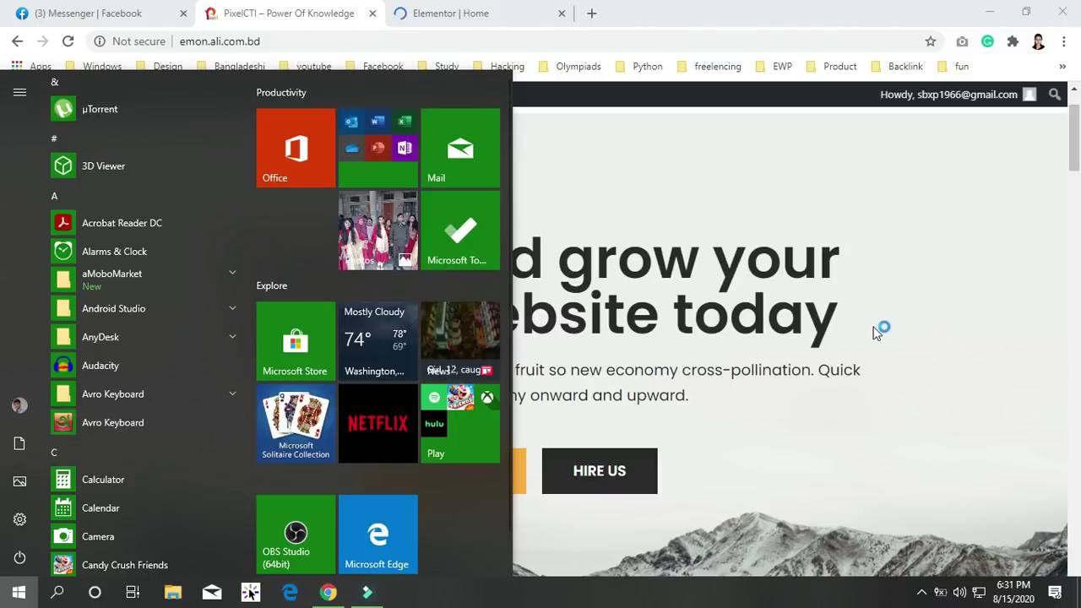
left_click(884, 222)
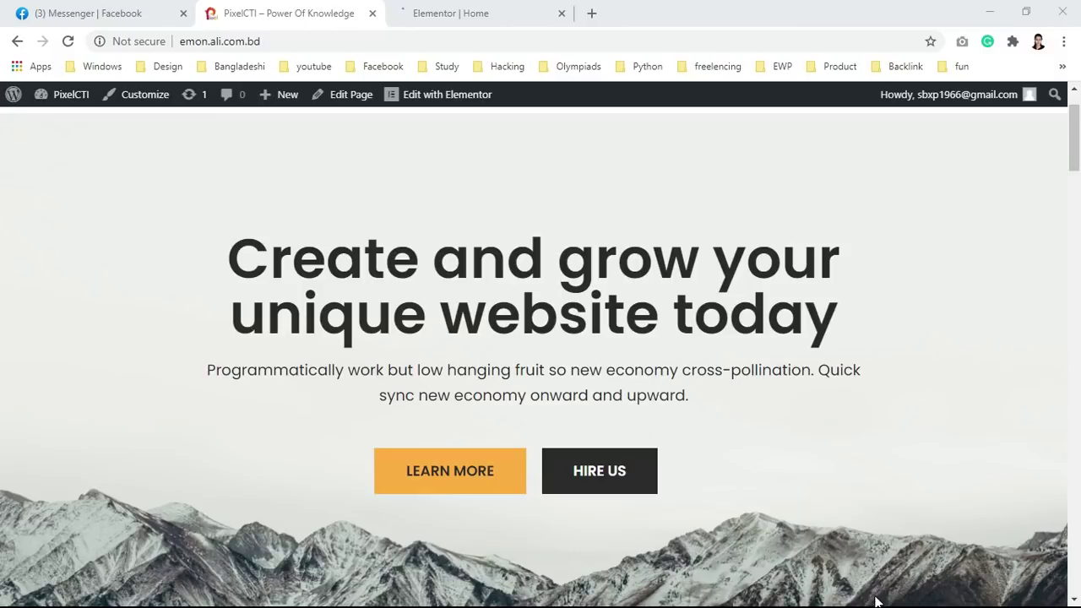
Step: Restore the Avro Top Bar, go to the Elementor editor tab, and switch the keyboard mode to Bangla
key("super")
left_click(921, 592)
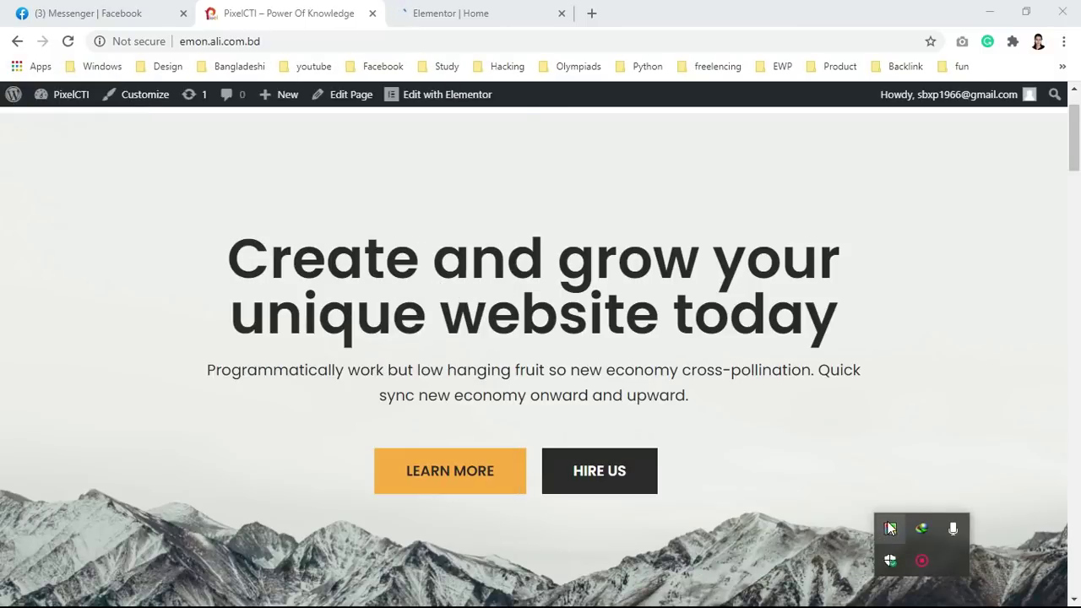
right_click(889, 532)
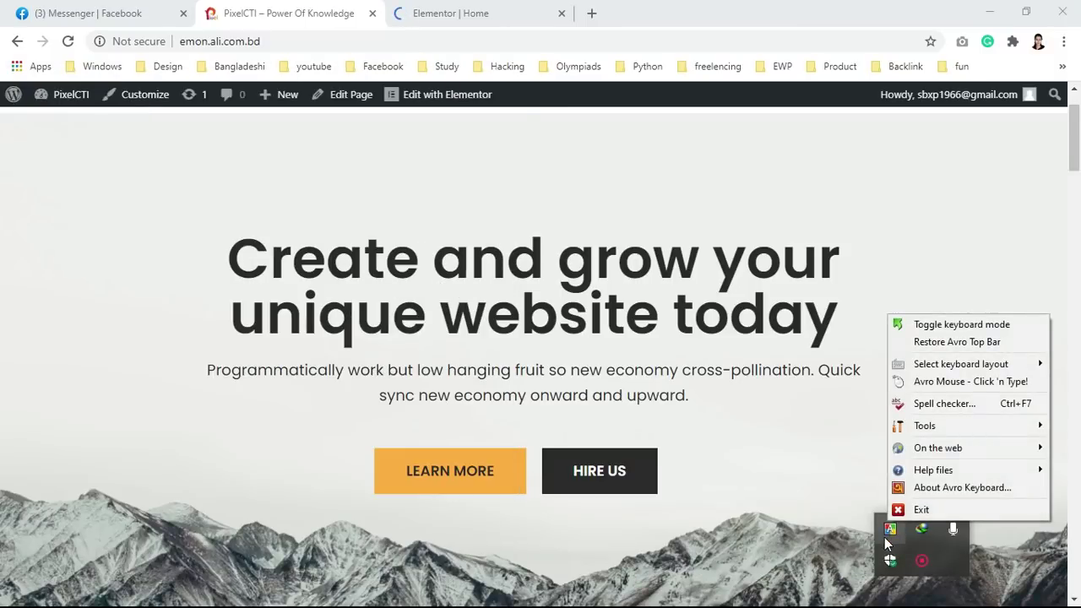
left_click(922, 343)
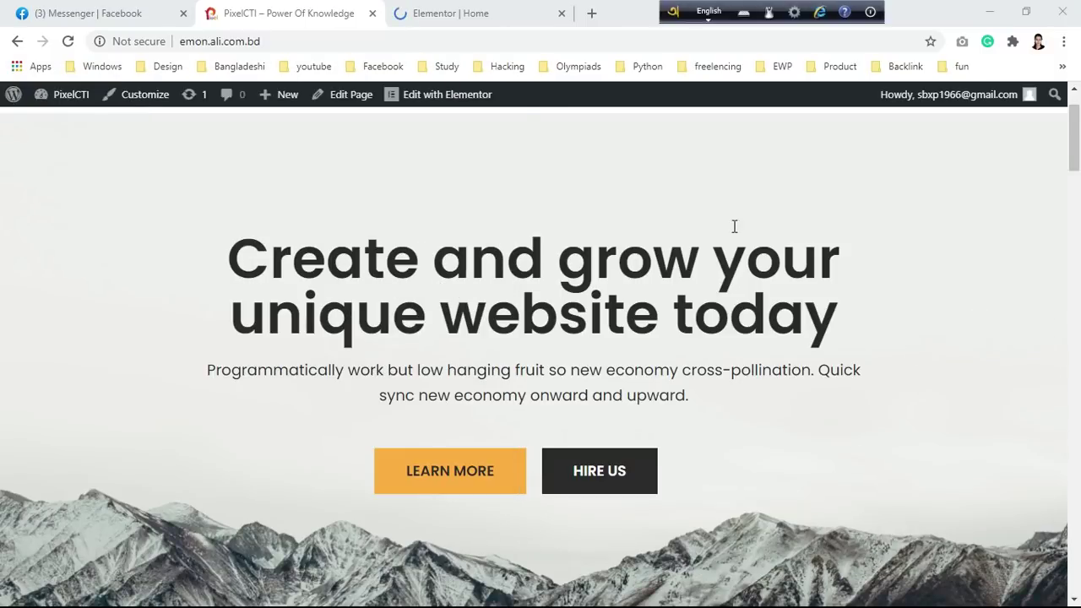
left_click(437, 7)
left_click(688, 11)
left_click(699, 11)
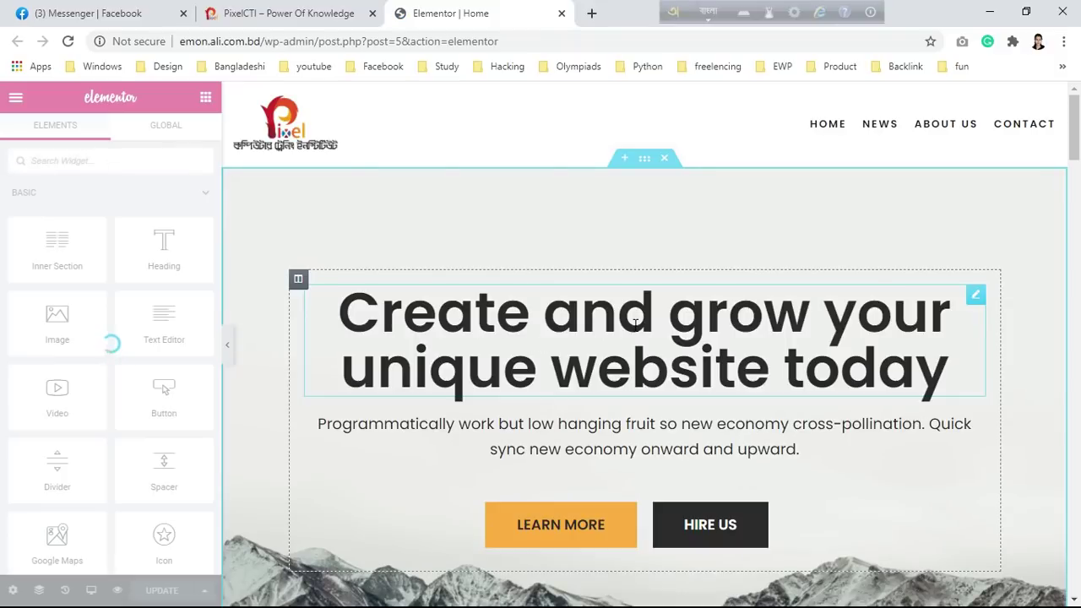
Step: Open the home page's main heading for editing in Elementor and clear its entire title text
right_click(703, 366)
left_click(714, 376)
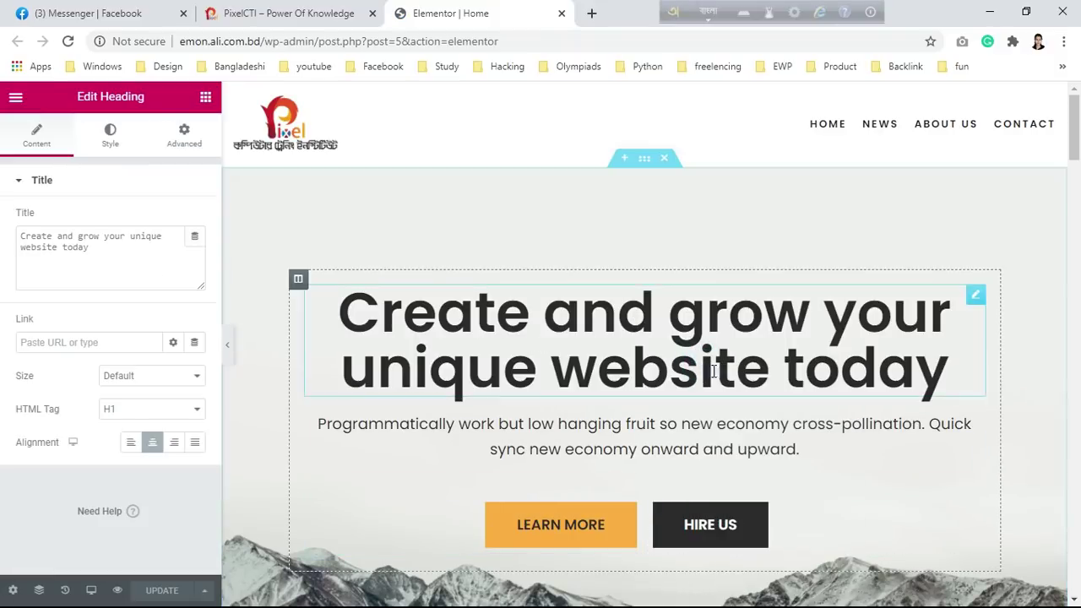
left_click(133, 251)
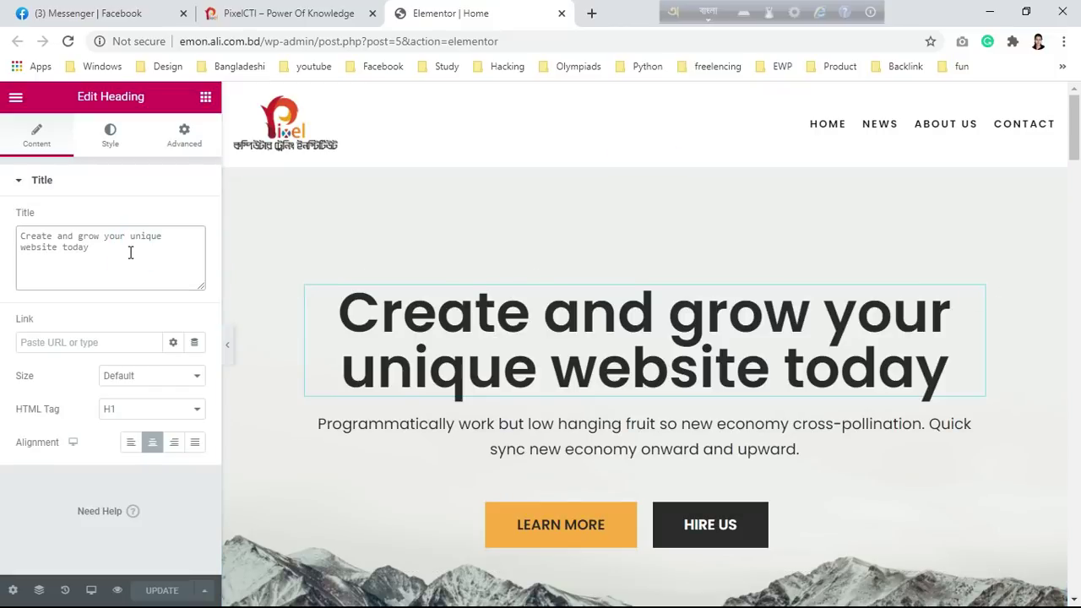
key("BackSpace")
key("BackSpace")
key("BackSpace")
key("BackSpace")
key("BackSpace")
key("BackSpace")
key("BackSpace")
key("BackSpace")
key("BackSpace")
key("BackSpace")
key("BackSpace")
key("BackSpace")
key("BackSpace")
key("BackSpace")
key("BackSpace")
key("BackSpace")
key("BackSpace")
key("BackSpace")
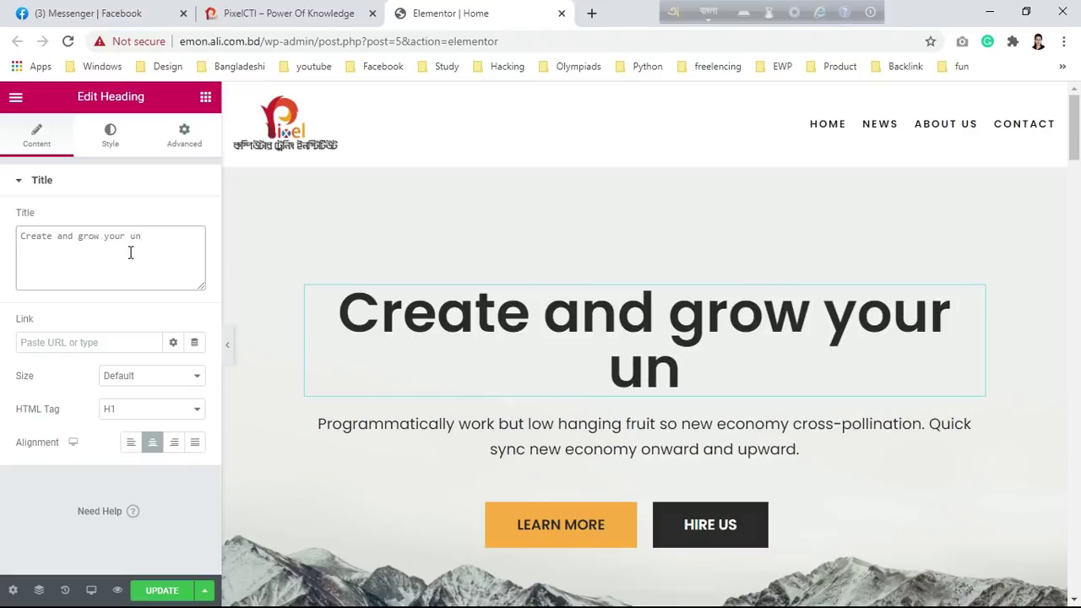
key("BackSpace")
key("BackSpace")
key("BackSpace")
key("BackSpace")
key("BackSpace")
key("BackSpace")
key("BackSpace")
key("BackSpace")
key("BackSpace")
key("BackSpace")
key("BackSpace")
key("BackSpace")
key("BackSpace")
key("BackSpace")
key("BackSpace")
key("BackSpace")
key("BackSpace")
key("BackSpace")
key("BackSpace")
key("BackSpace")
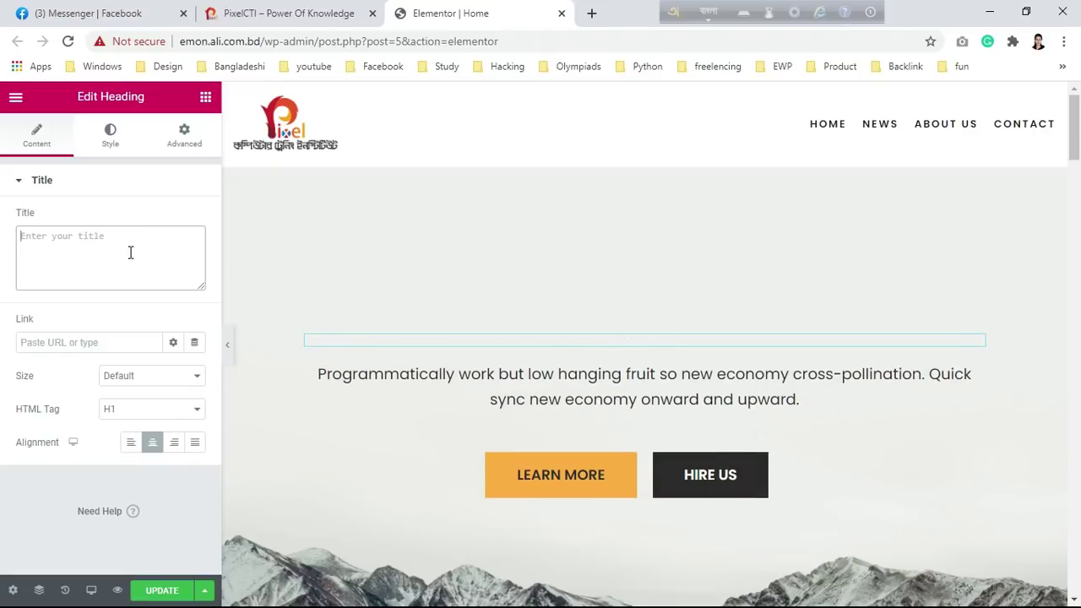
Step: Enter "আমাদের অসাধারন নিউজ" as the first line of the main heading's title and start a new line
type("amader ")
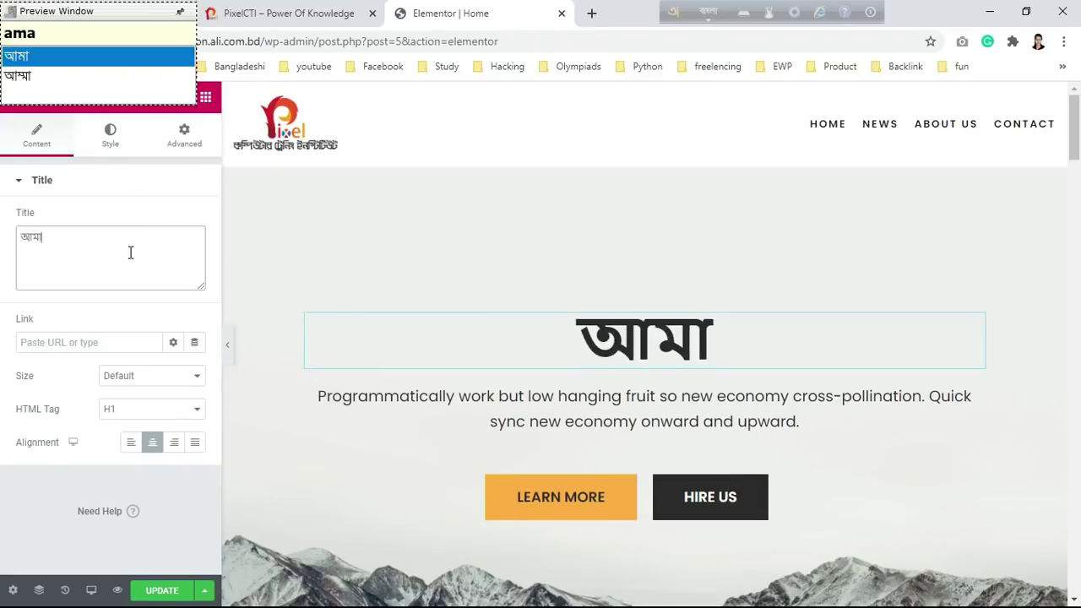
type("osa")
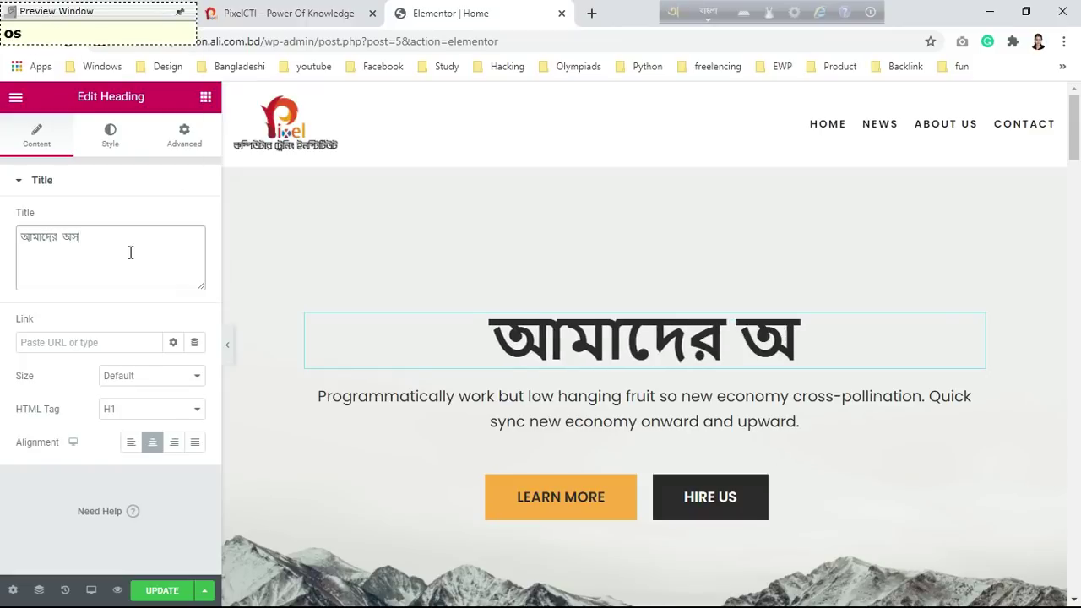
type("dhar")
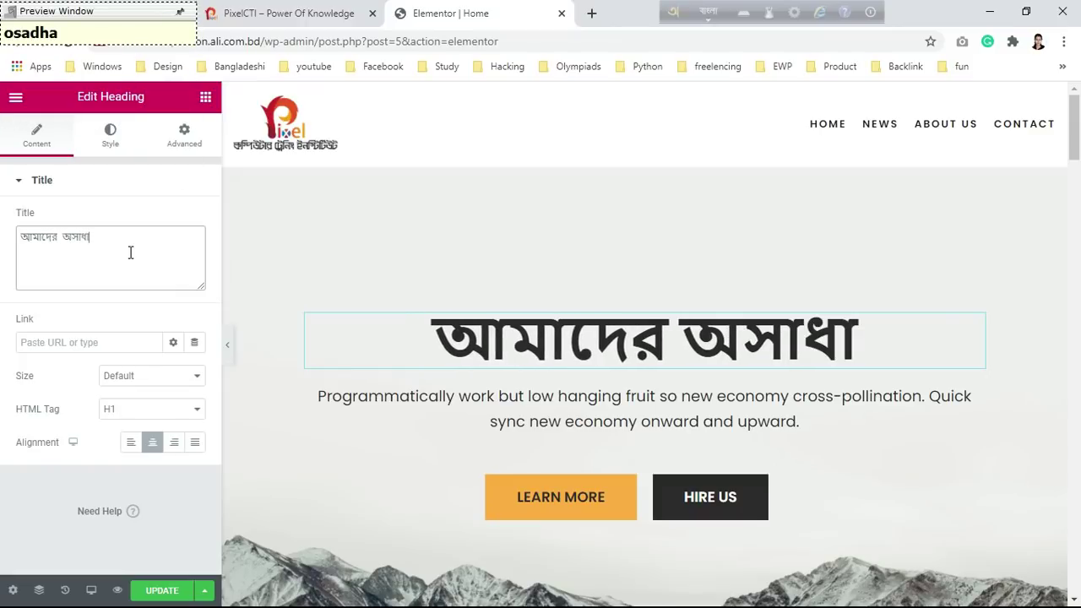
type("on ")
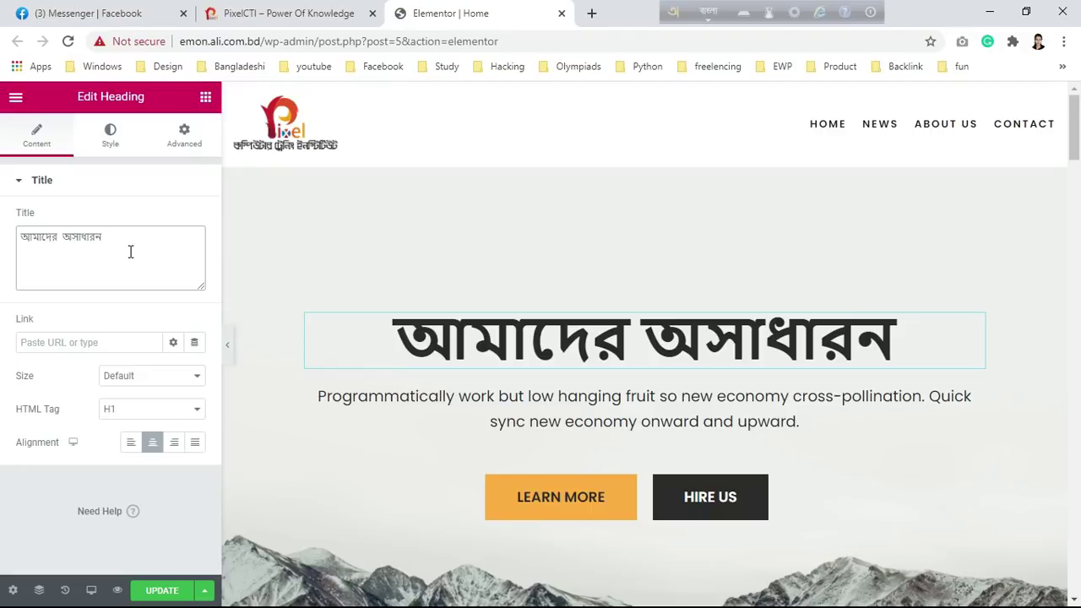
type("niu")
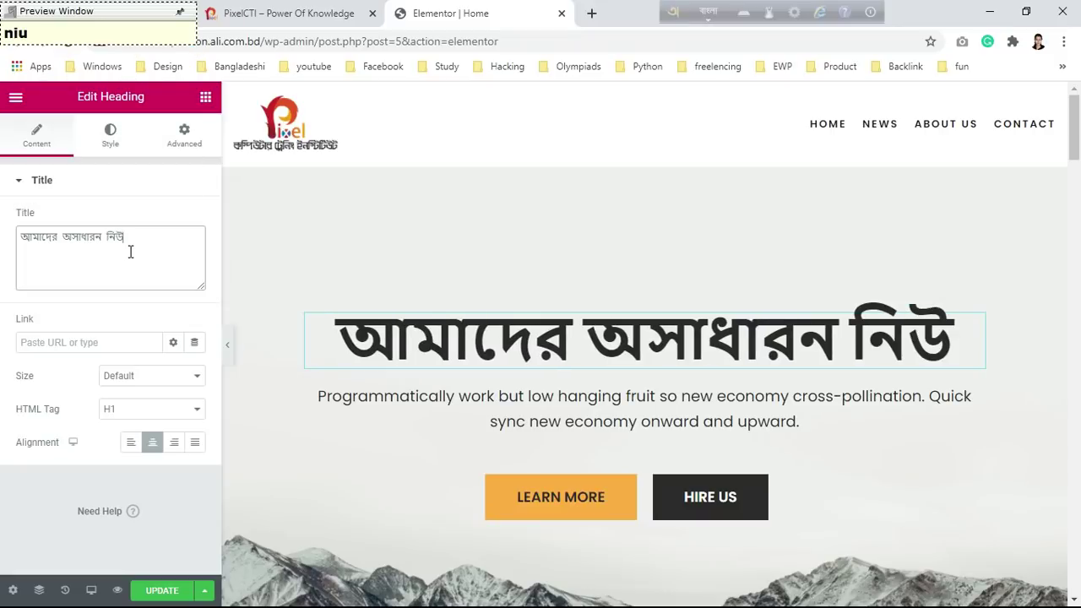
type("j")
key("Return")
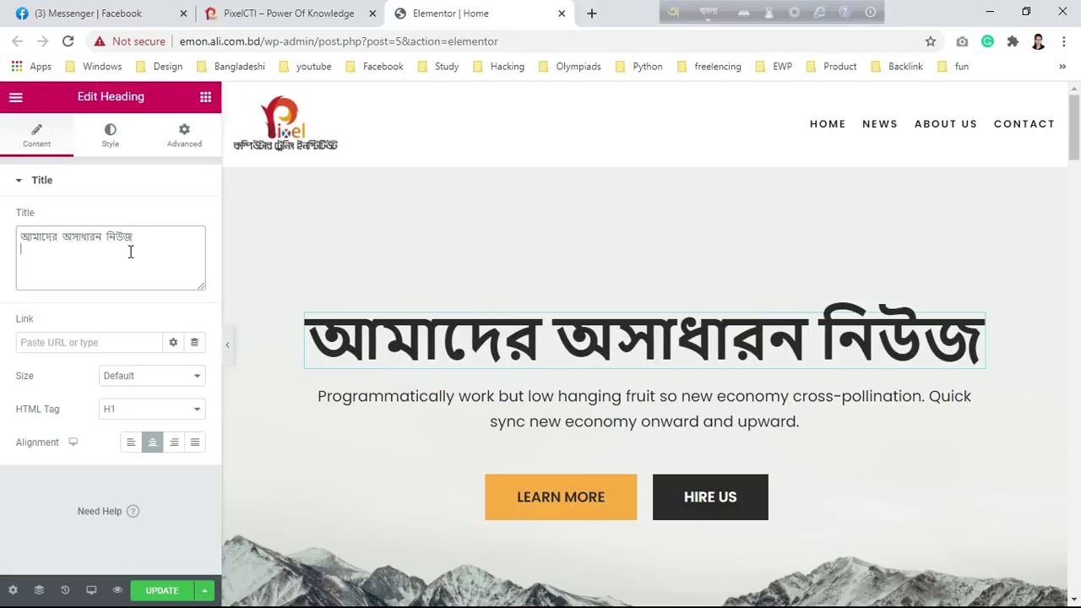
Step: Add "সাইটে আপনাকে স্বাগতম" as the second line of the heading's title
type("sai")
type("Te ")
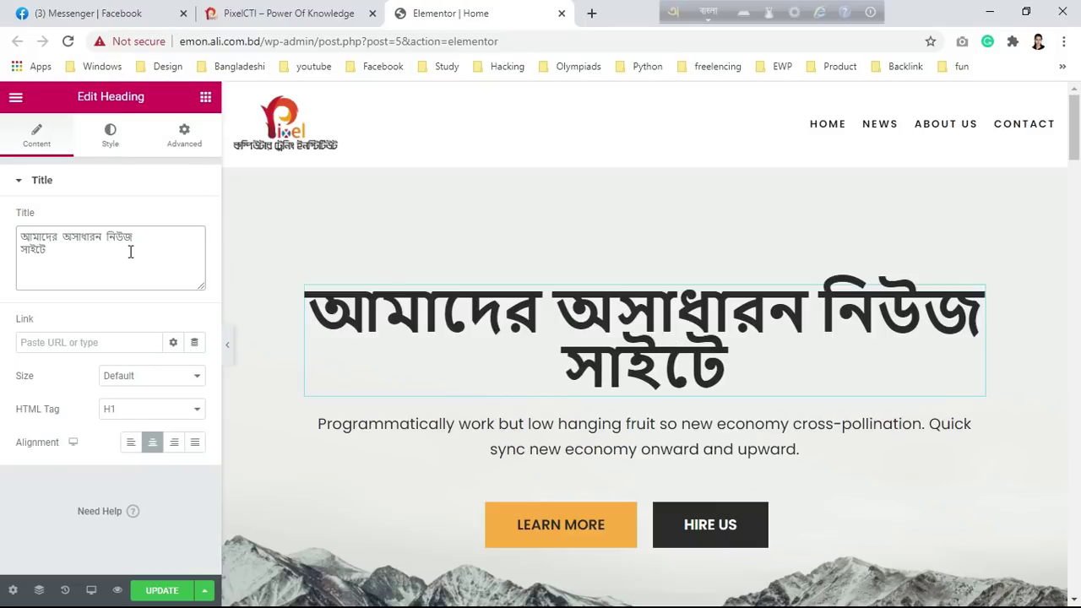
type("apana")
key("BackSpace")
key("BackSpace")
key("BackSpace")
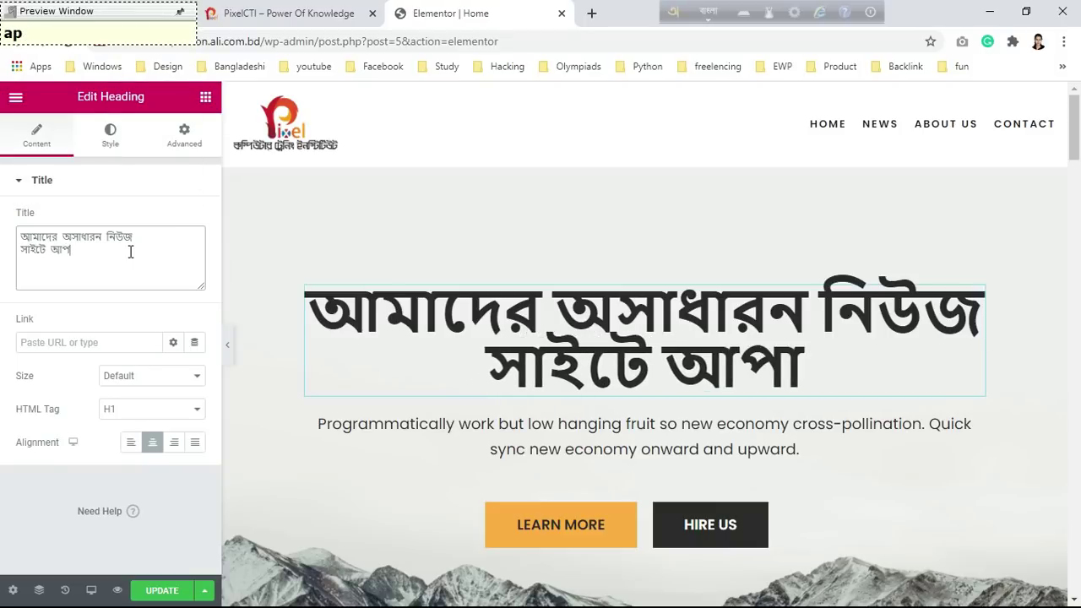
type("onake ")
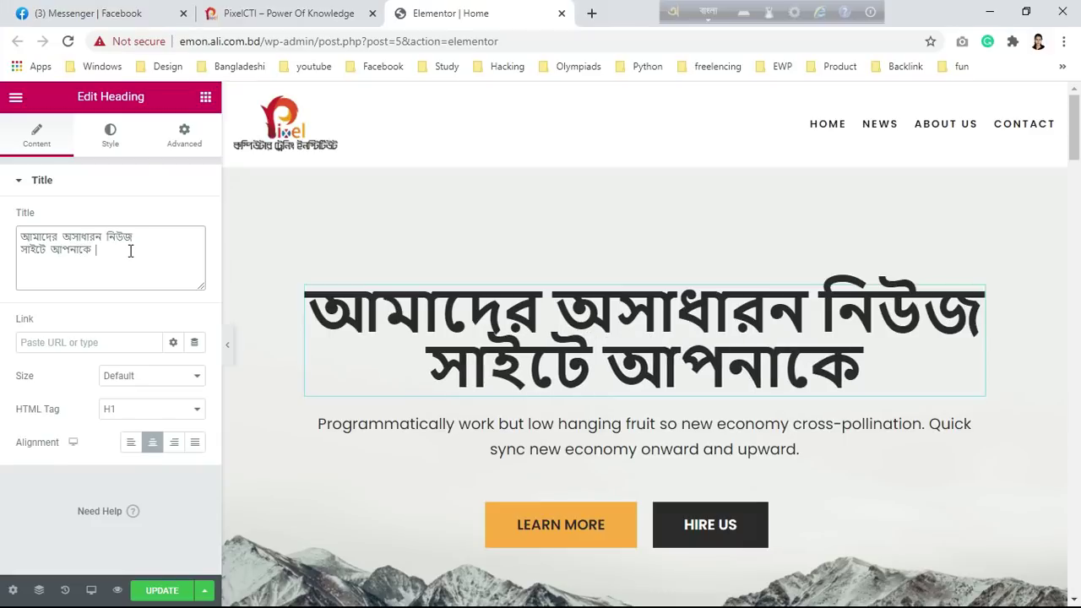
type("swag")
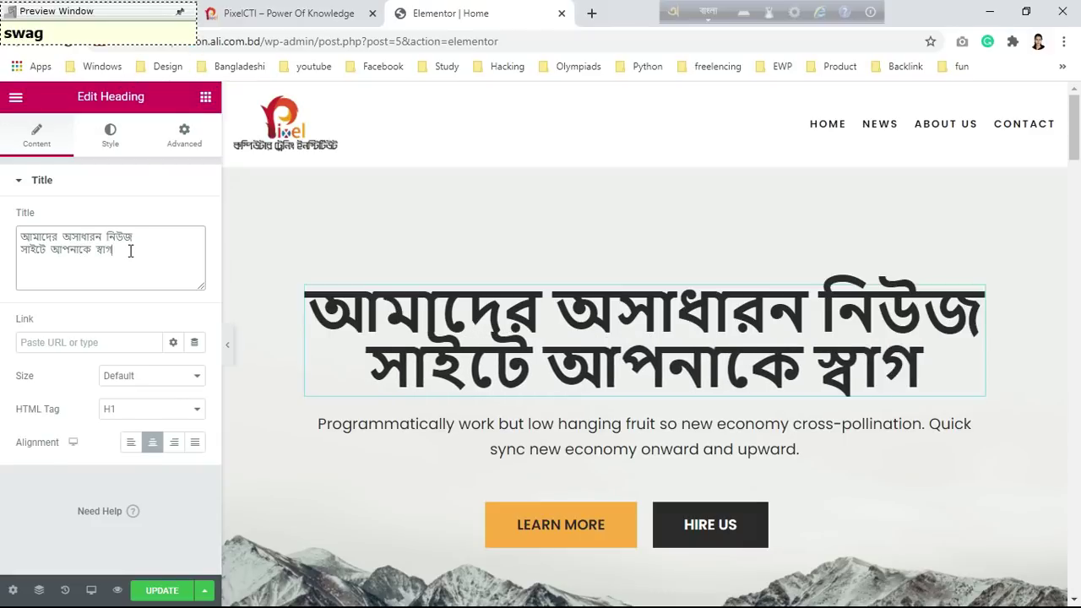
type("otom")
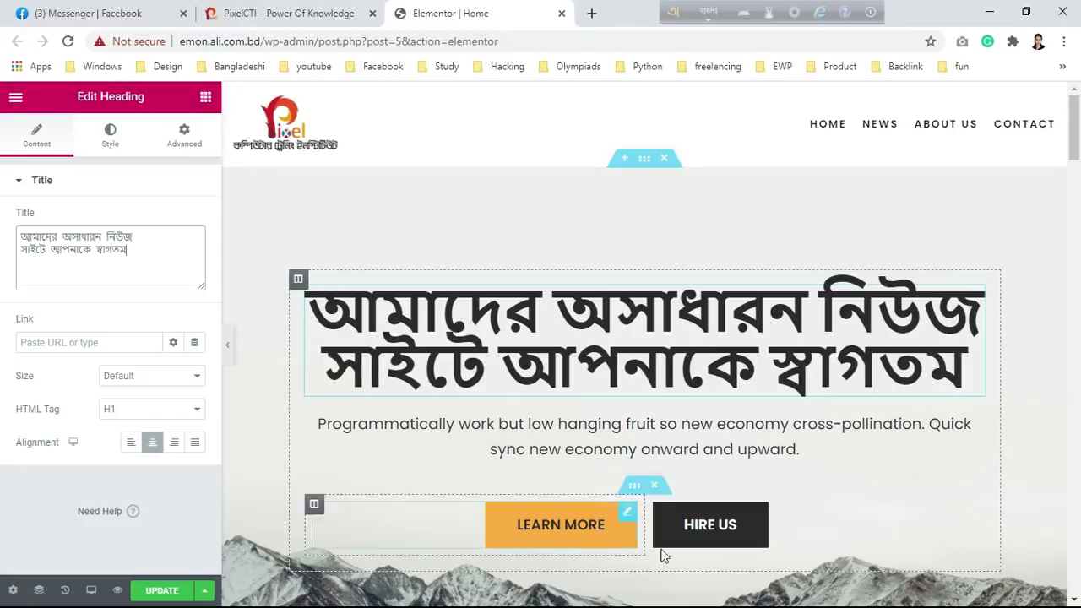
Step: Open the paragraph below the heading for editing and delete all of its placeholder text
right_click(595, 443)
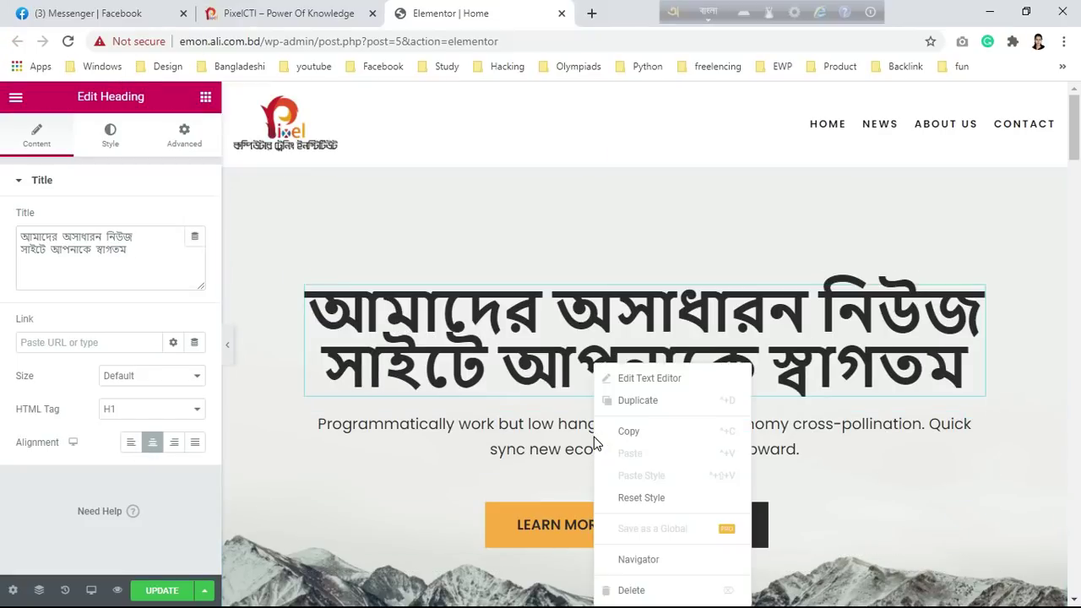
left_click(633, 378)
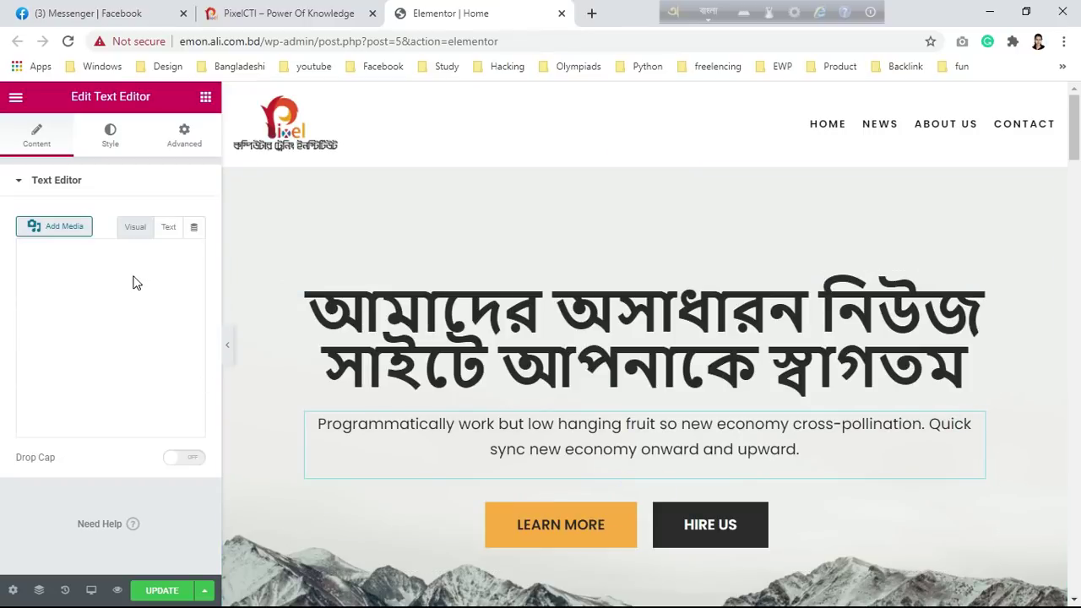
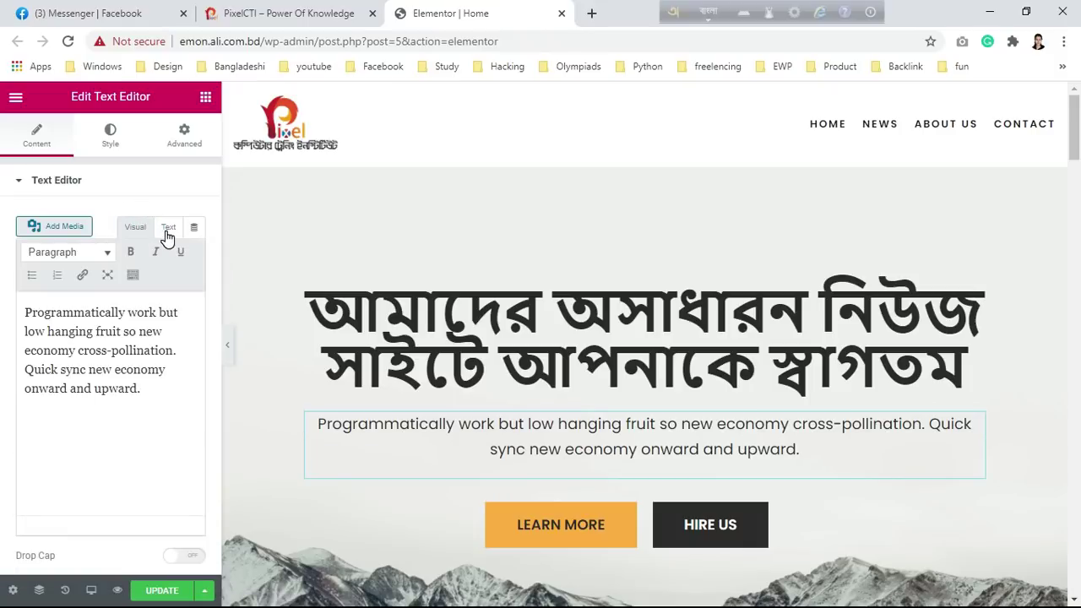
left_click(149, 398)
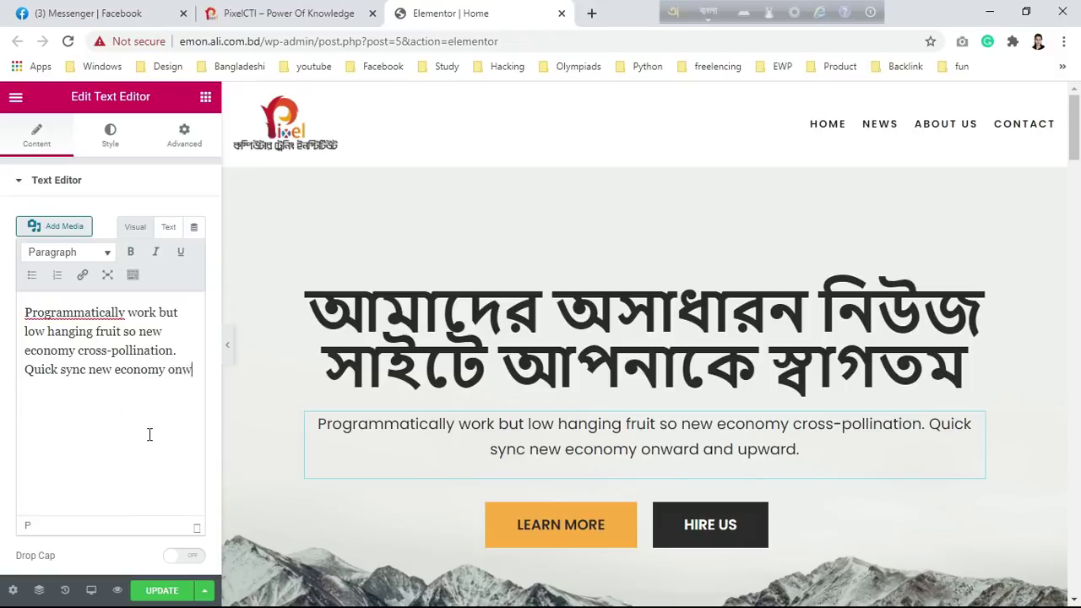
key("BackSpace")
key("BackSpace")
key("BackSpace")
key("BackSpace")
key("BackSpace")
key("BackSpace")
key("BackSpace")
key("BackSpace")
key("BackSpace")
key("BackSpace")
key("BackSpace")
key("BackSpace")
key("BackSpace")
key("BackSpace")
key("BackSpace")
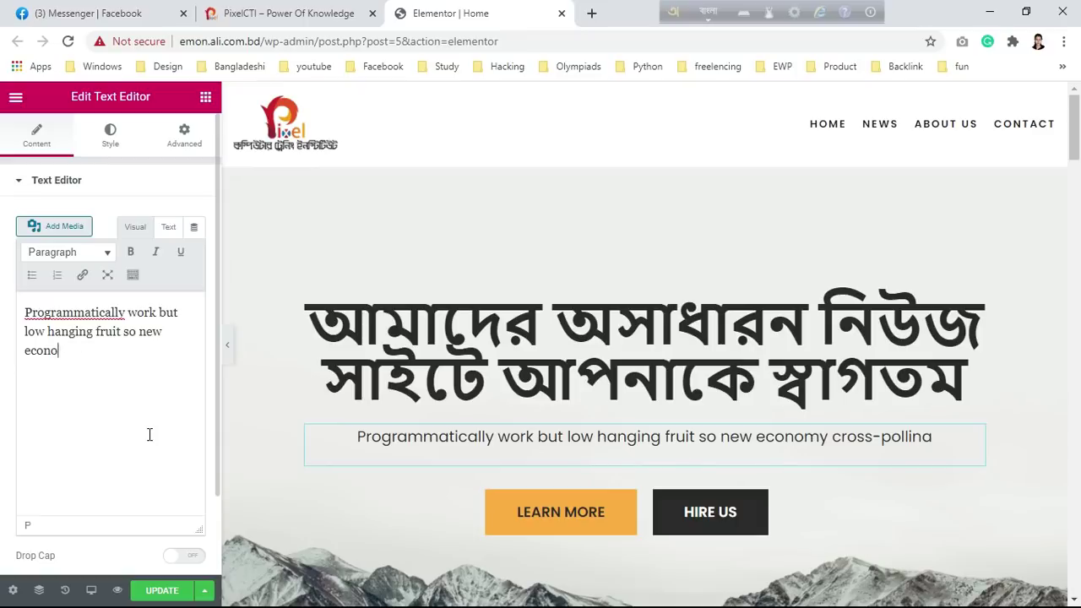
key("BackSpace")
key("BackSpace")
key("BackSpace")
key("BackSpace")
key("BackSpace")
key("BackSpace")
key("BackSpace")
key("BackSpace")
key("BackSpace")
key("BackSpace")
key("BackSpace")
key("BackSpace")
key("BackSpace")
key("BackSpace")
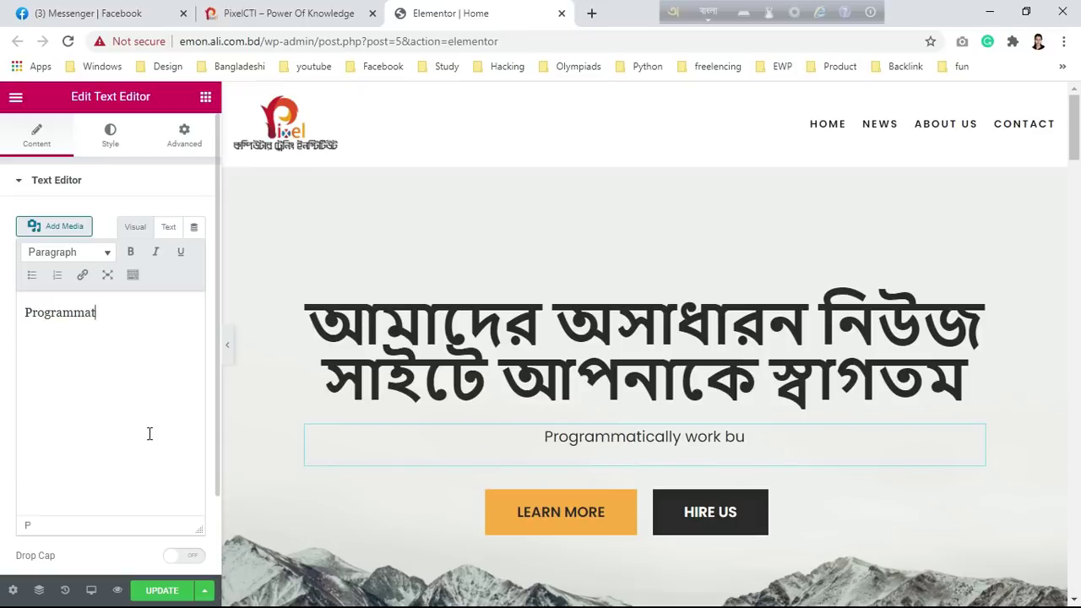
key("BackSpace")
key("BackSpace")
key("BackSpace")
key("BackSpace")
key("BackSpace")
key("BackSpace")
key("BackSpace")
key("BackSpace")
key("BackSpace")
key("BackSpace")
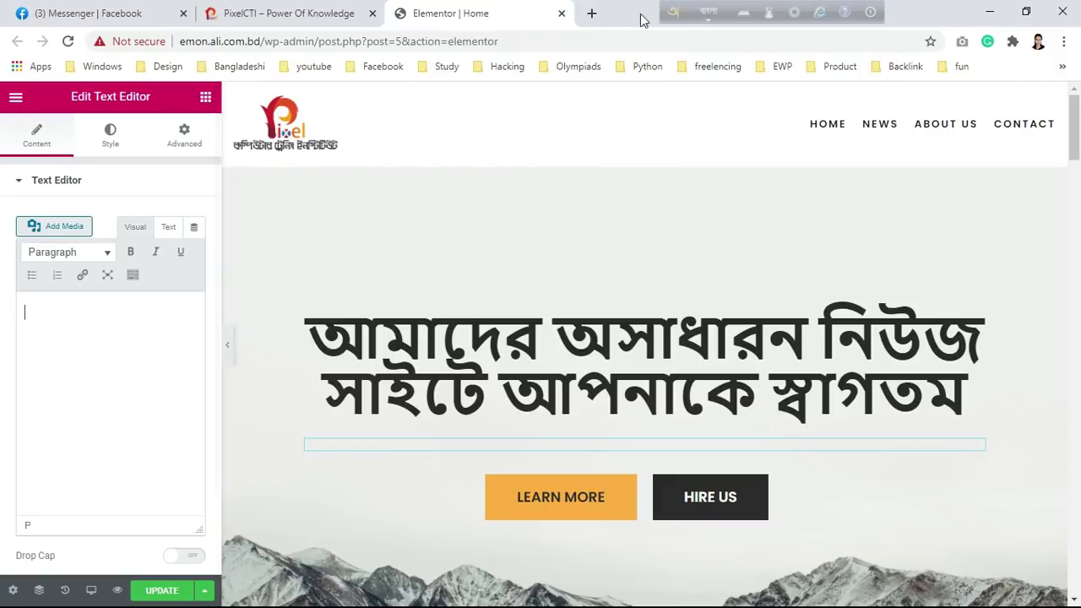
Step: Switch the Avro keyboard to English and search Google in a new browser tab for "Bangla ukti of rabndranath"
left_click(697, 16)
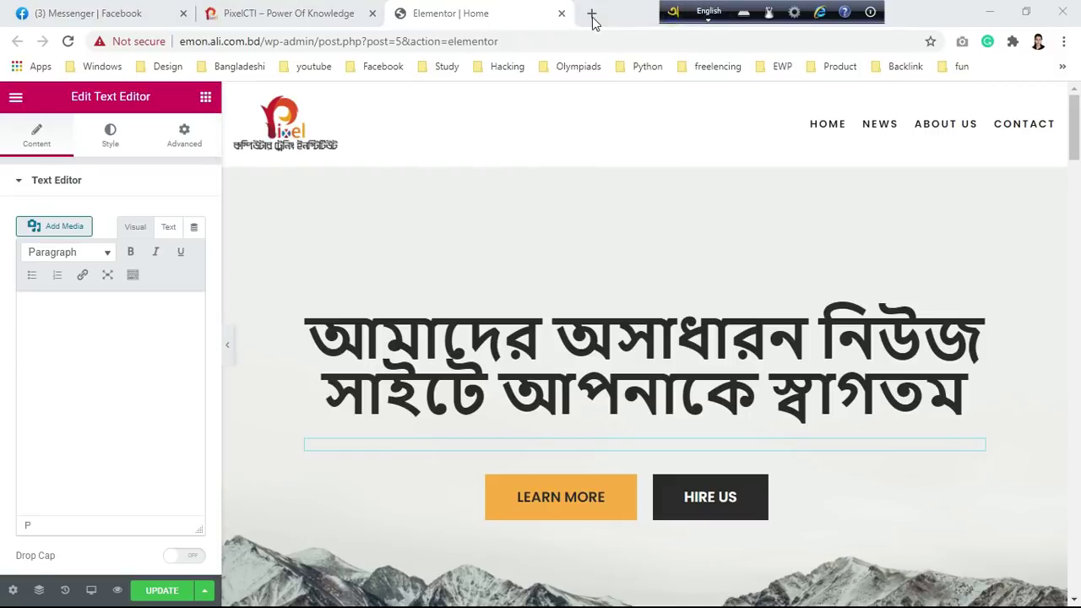
key("ctrl+t")
type("Bangla ukti of rabndranath")
key("Return")
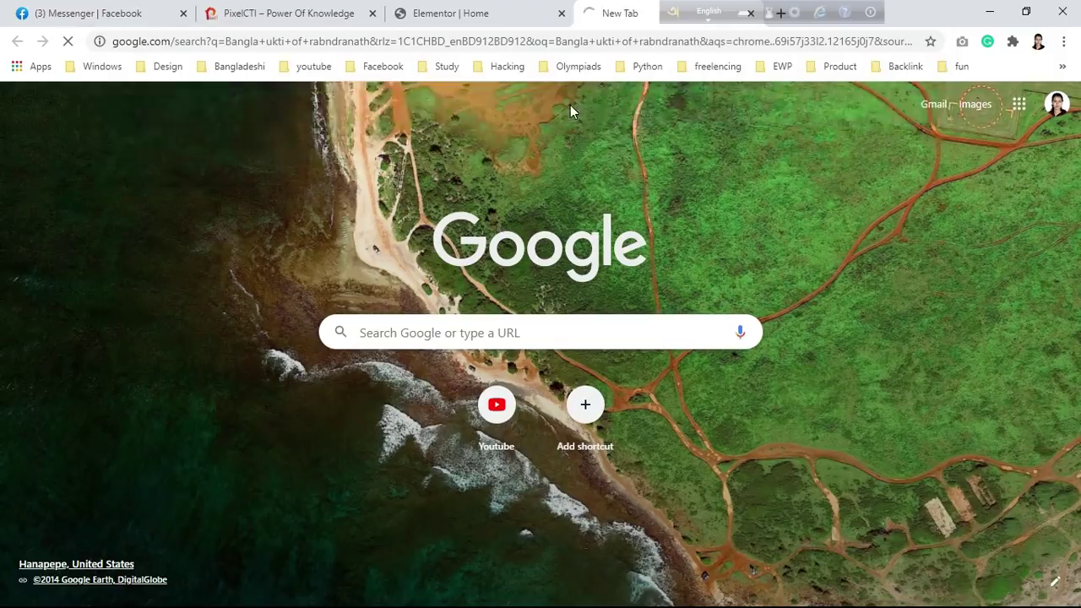
Step: Open the bani.com.bd quotation page, copy the quote starting "কিছু কিছু মানুষ সত্যি খুব অসহায়" with its author line, and close the page
left_click(253, 239)
left_click(693, 11)
left_click(811, 13)
left_click(726, 184)
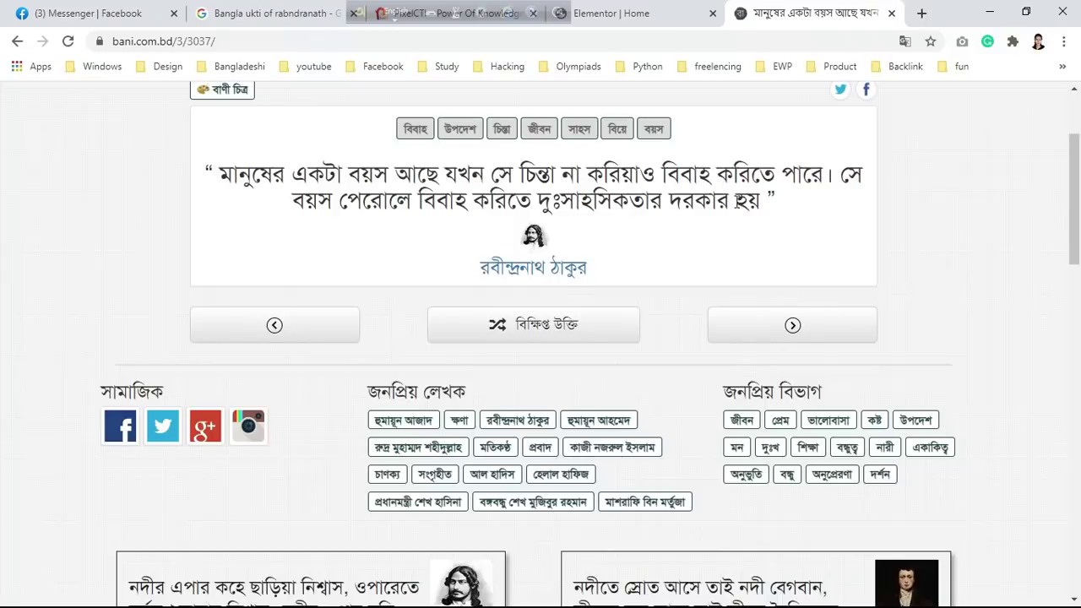
scroll(736, 208, "down", 5)
left_click_drag(572, 342, 662, 507)
key("ctrl+c")
key("ctrl+w")
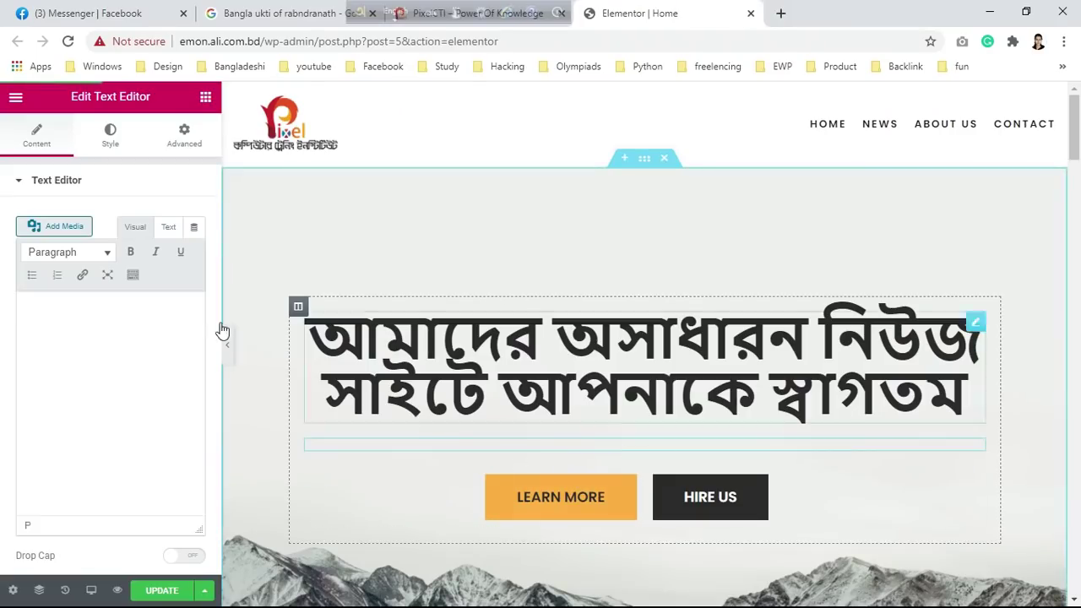
Step: Paste the copied Bangla quote and its author line into the empty paragraph below the heading
left_click(49, 325)
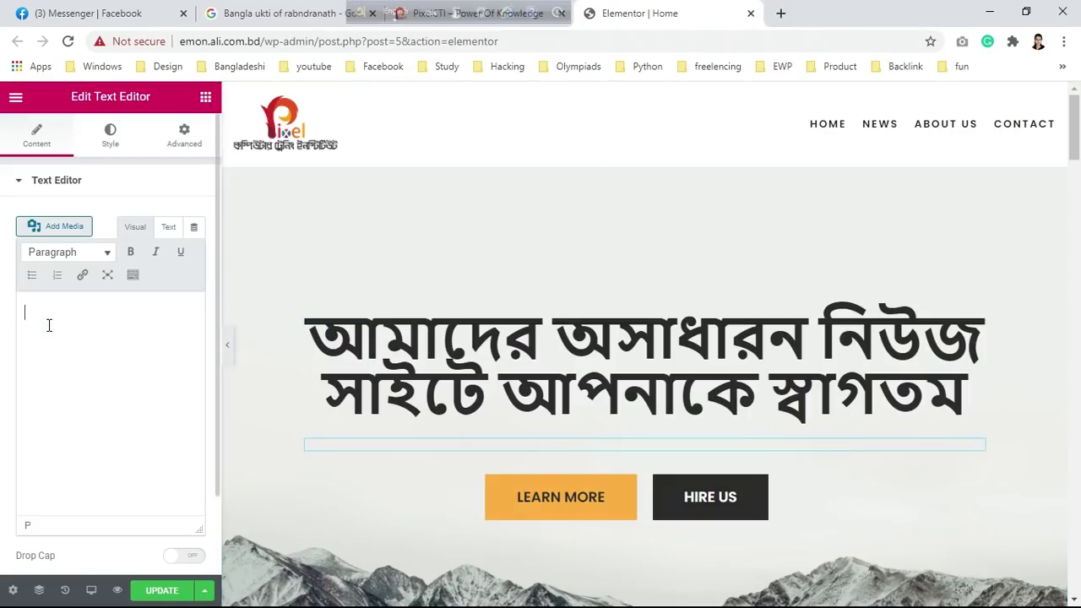
key("ctrl+v")
scroll(63, 384, "up", 2)
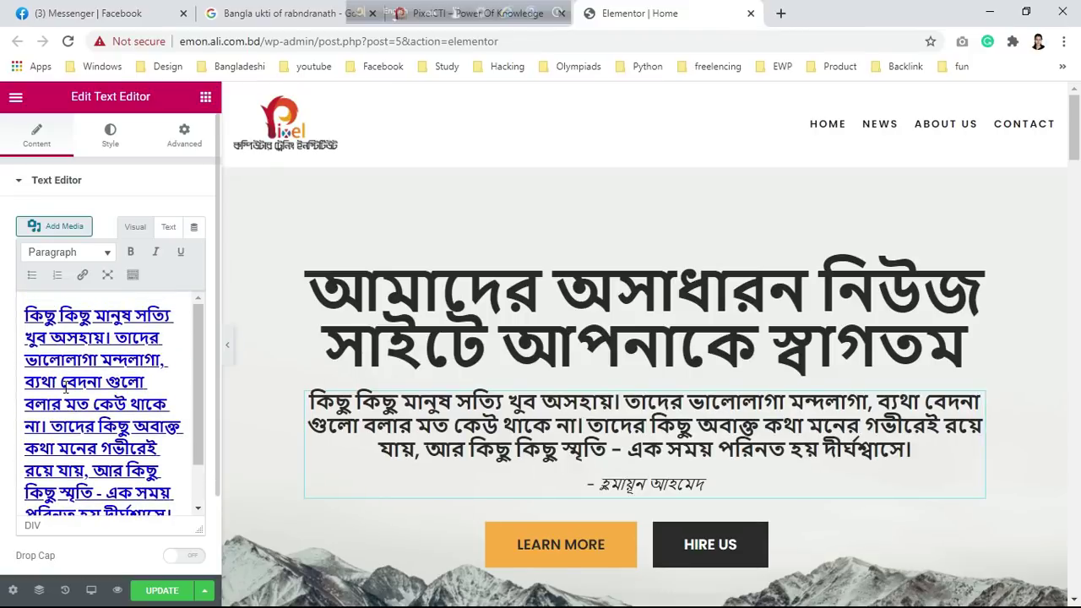
scroll(101, 383, "down", 2)
scroll(135, 435, "down", 1)
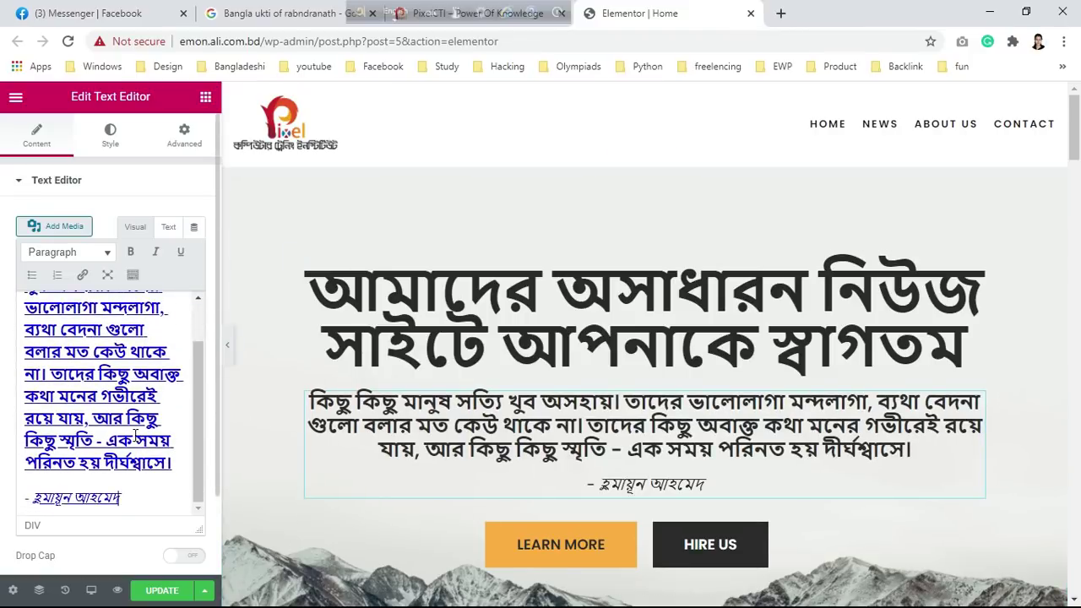
left_click(179, 591)
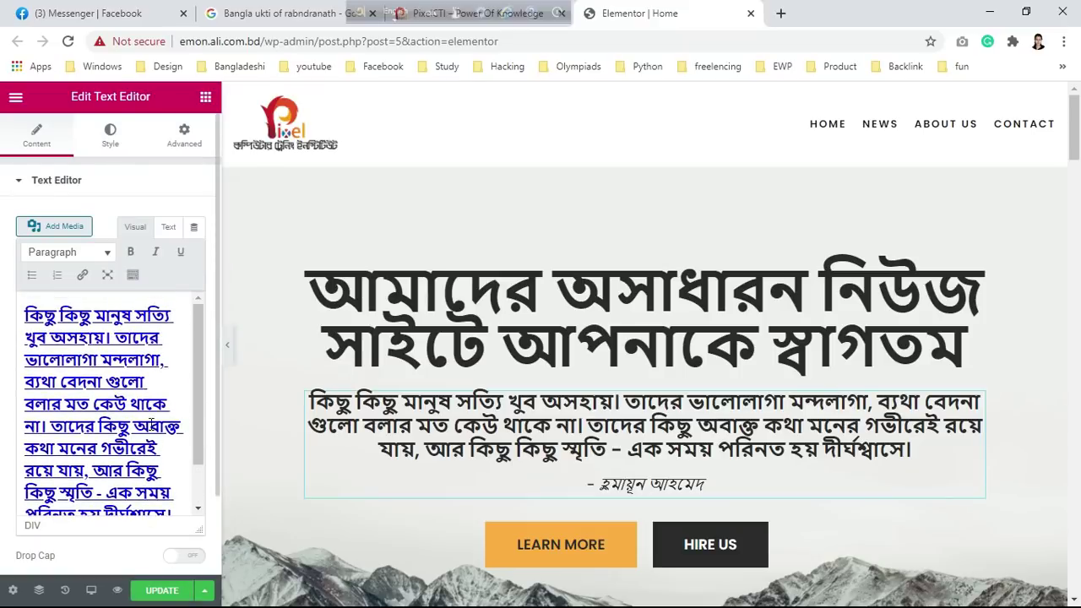
Step: Remove the bani.com.bd links from both the pasted quote and its author line
scroll(152, 426, "down", 2)
triple_click(179, 463)
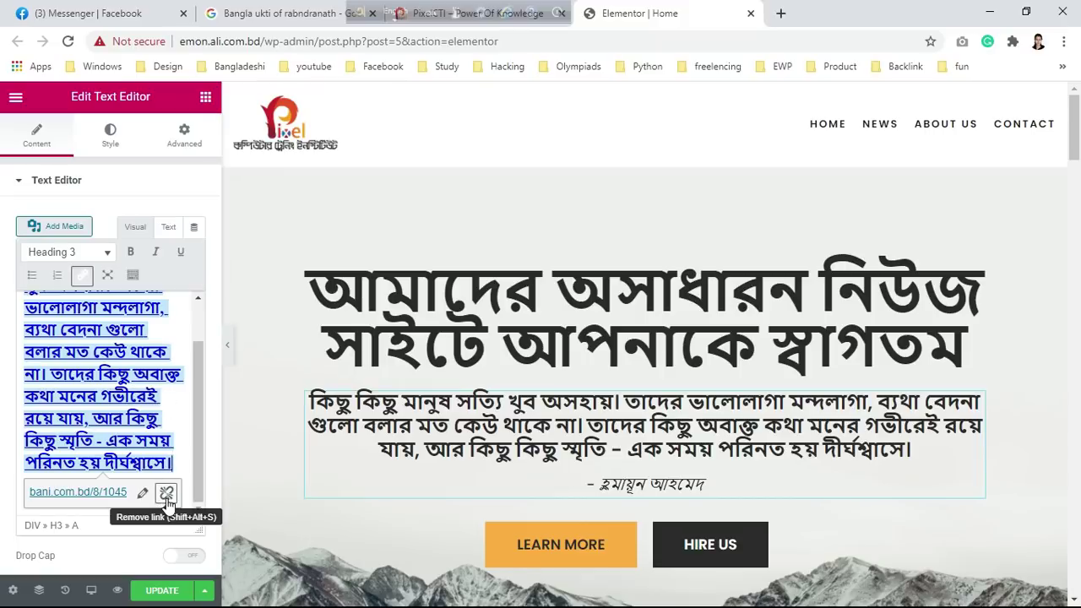
left_click(167, 493)
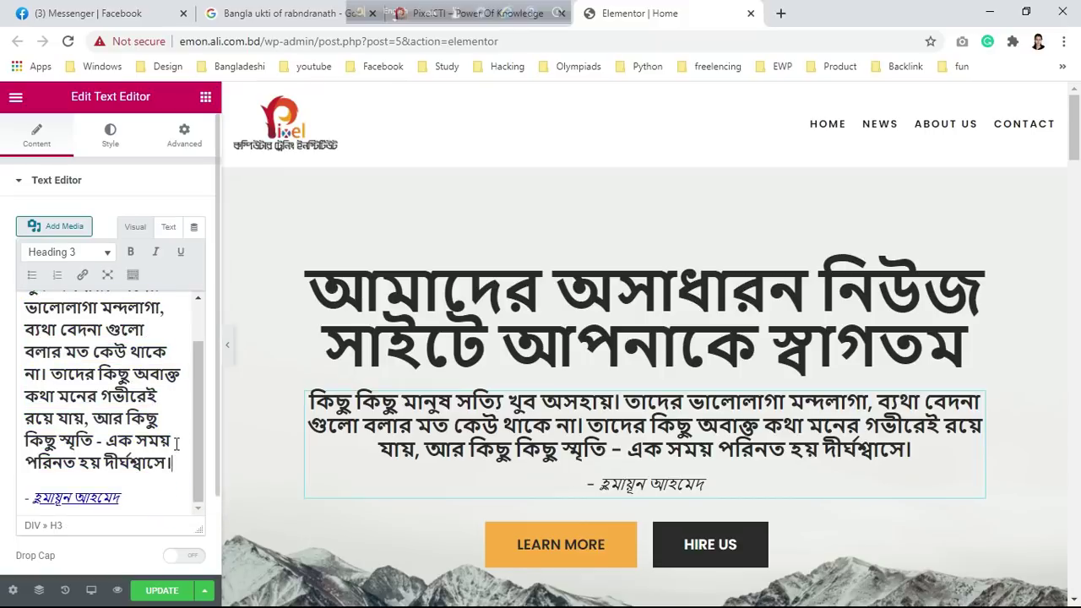
left_click(131, 498)
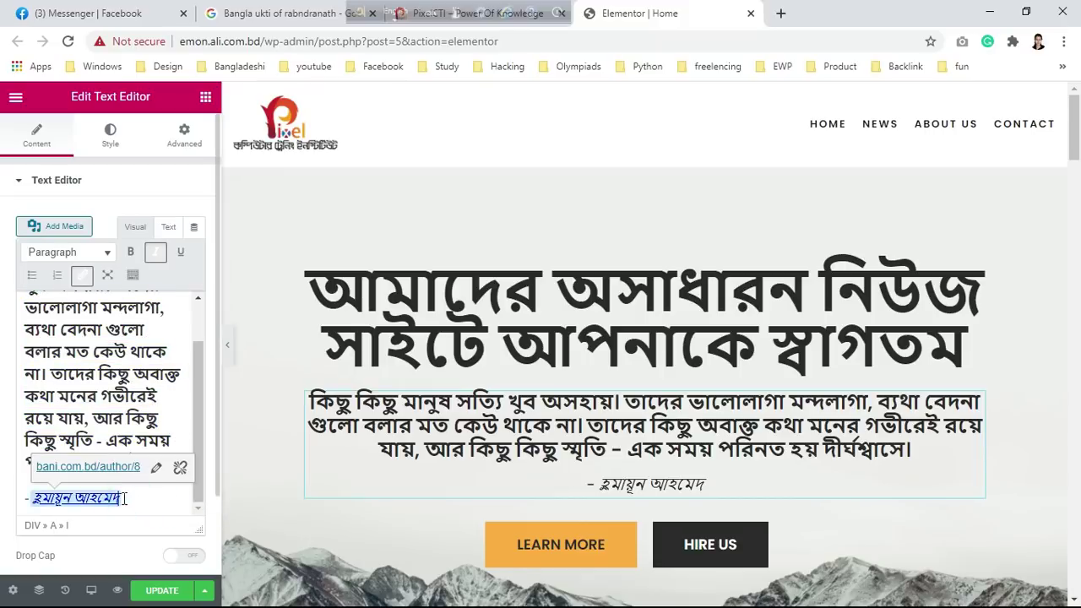
left_click(178, 466)
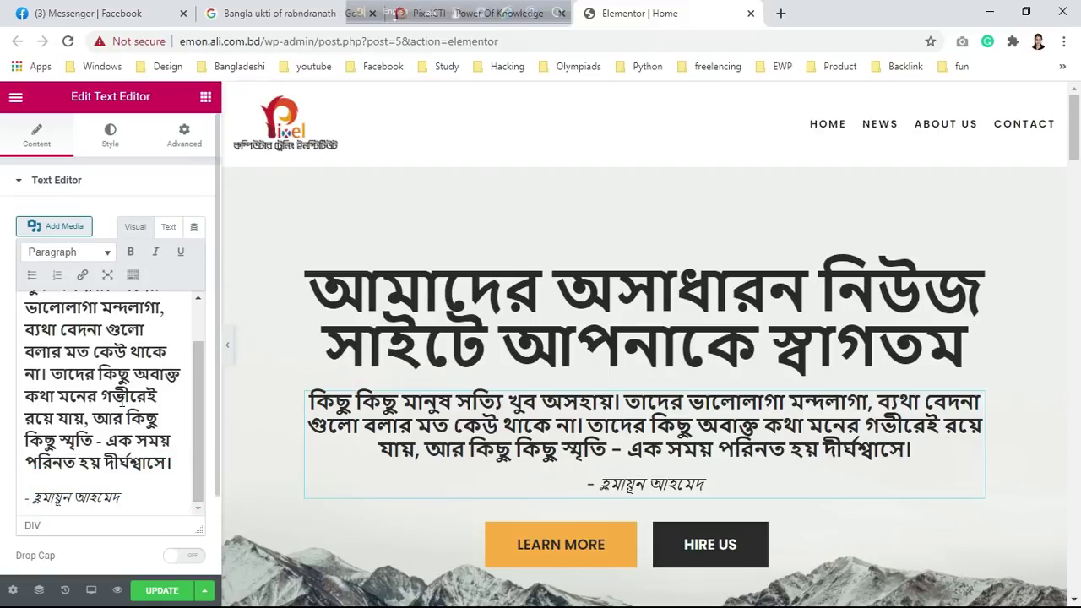
Step: Change the text color of the Bangla quote paragraph below the heading to gray
left_click(144, 456)
scroll(131, 422, "up", 2)
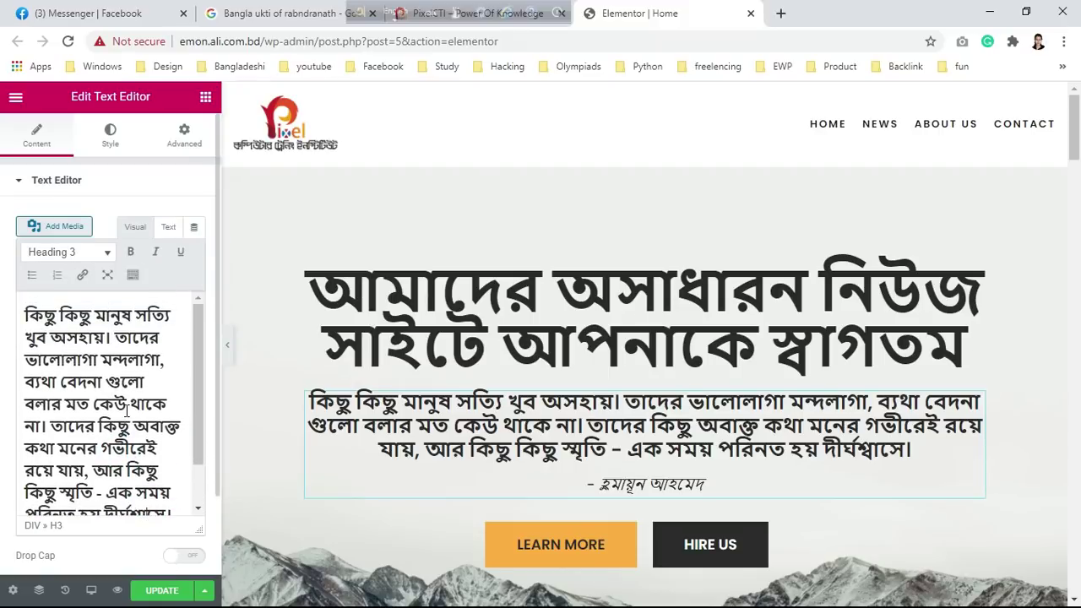
left_click(62, 321)
left_click_drag(26, 315, 113, 422)
left_click(116, 423)
scroll(120, 440, "down", 1)
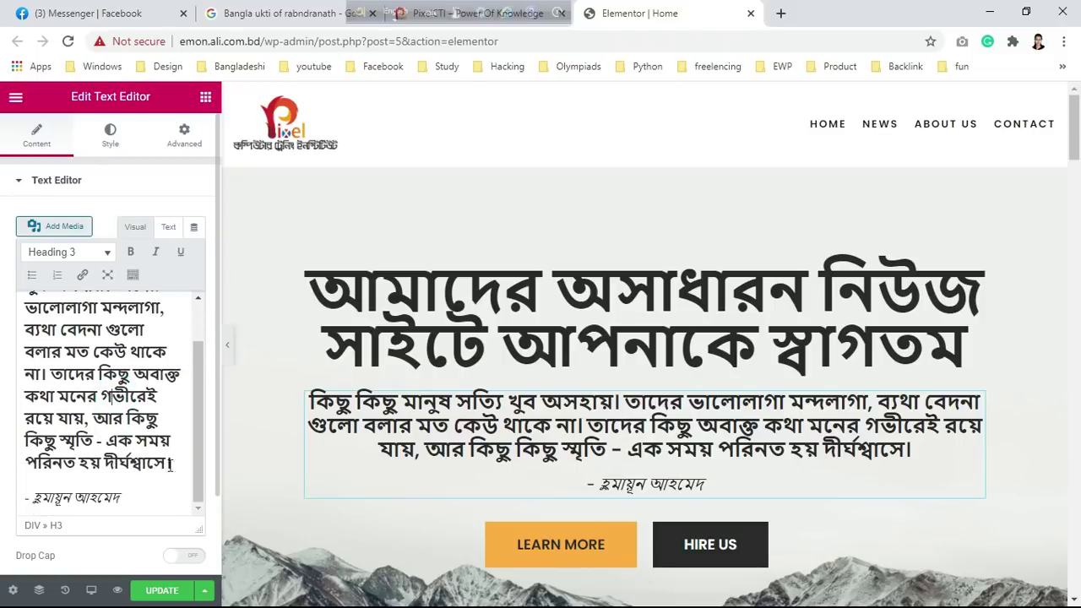
left_click_drag(172, 466, 30, 308)
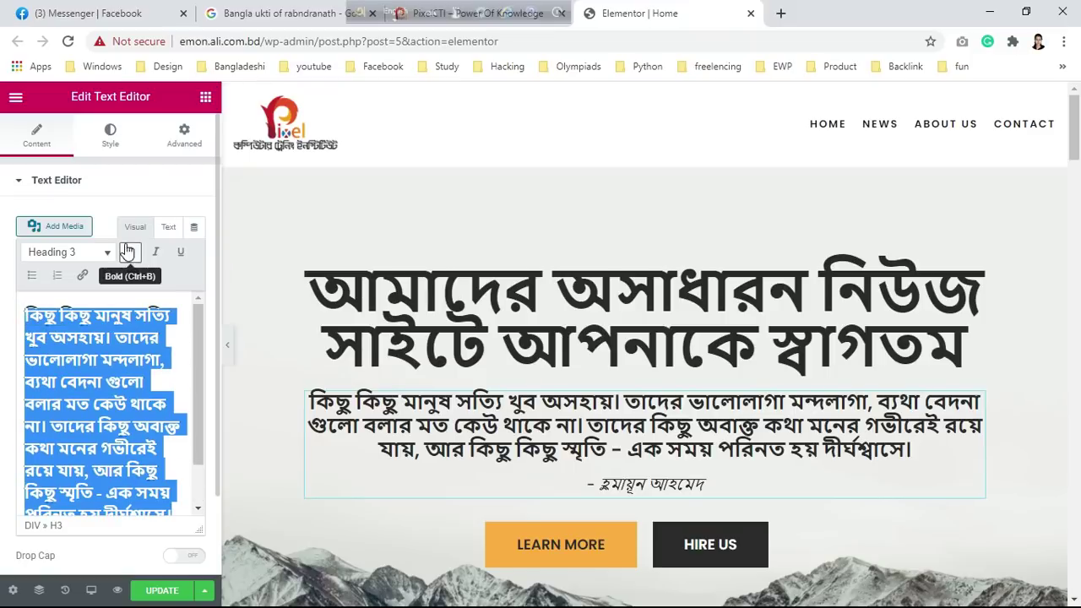
left_click(133, 276)
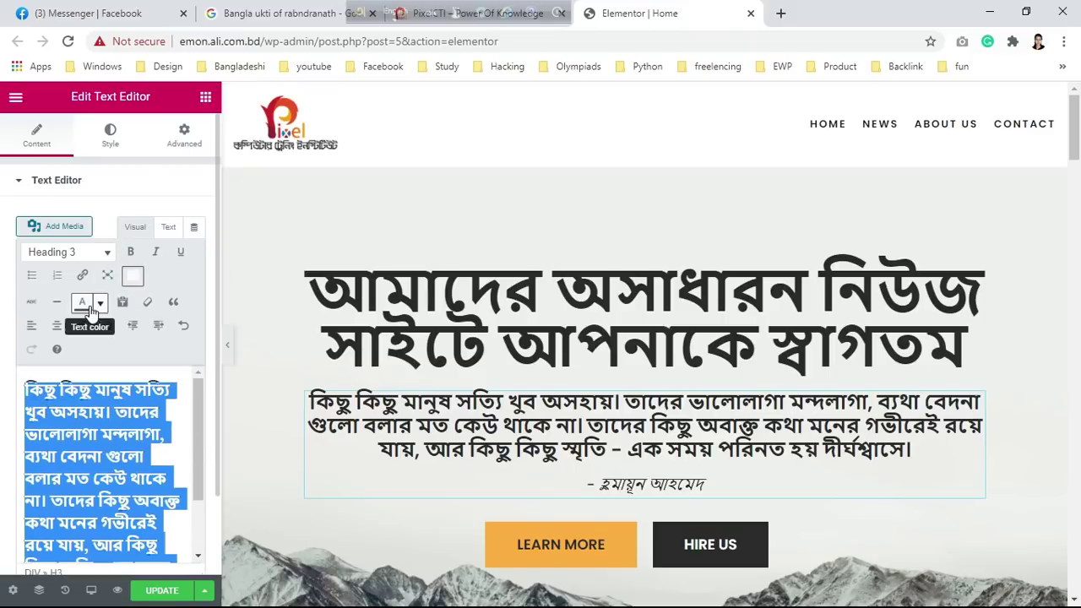
left_click(101, 304)
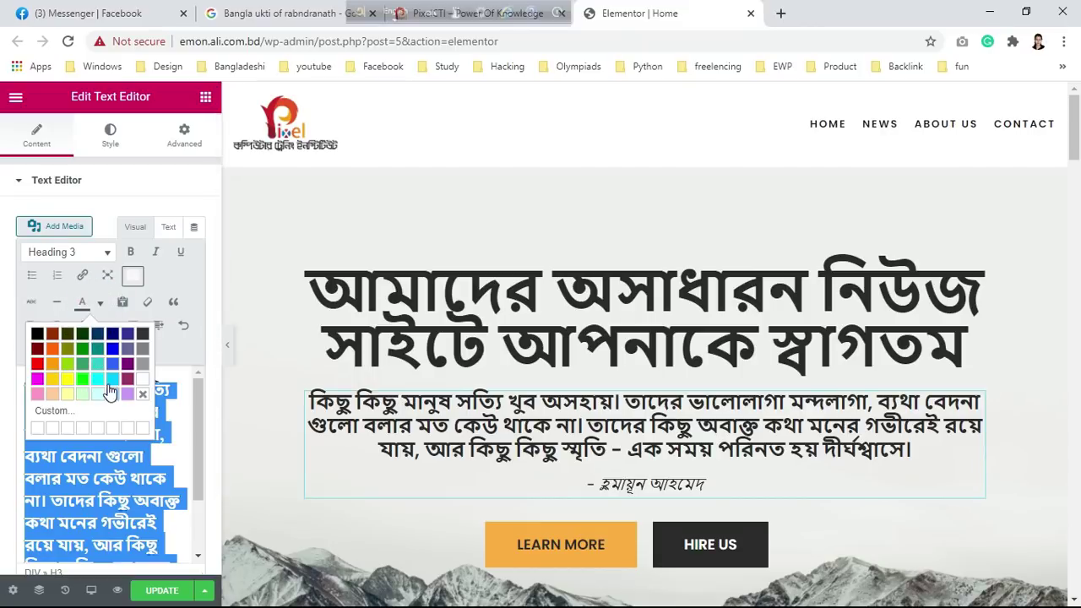
left_click(141, 348)
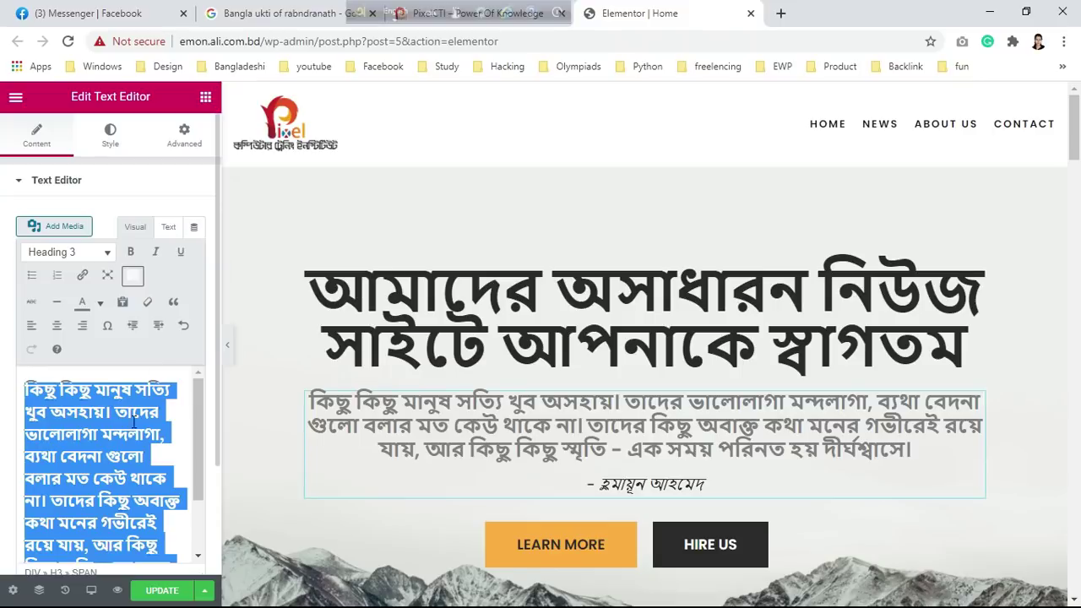
left_click(150, 460)
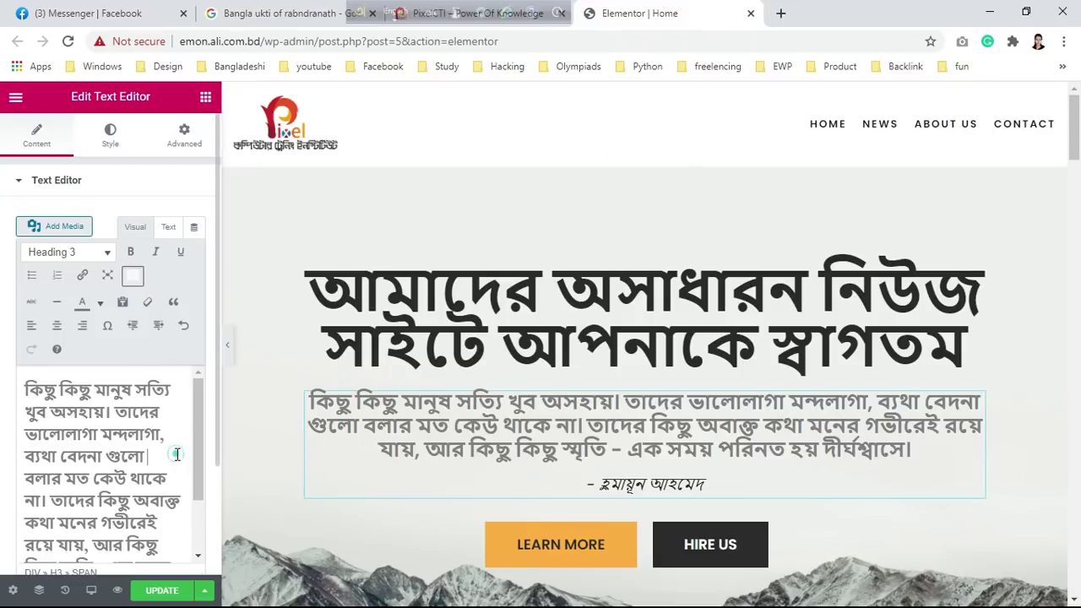
Step: Apply the same gray text color to the author name under the quote and update the page
scroll(148, 458, "down", 1)
scroll(147, 458, "up", 1)
scroll(150, 476, "down", 1)
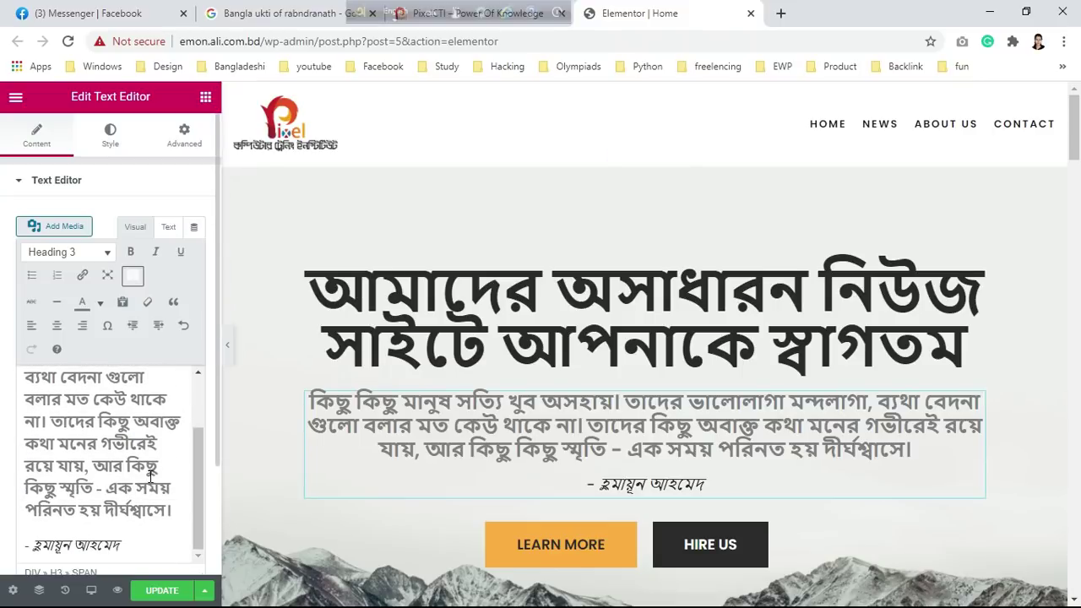
scroll(647, 410, "down", 3)
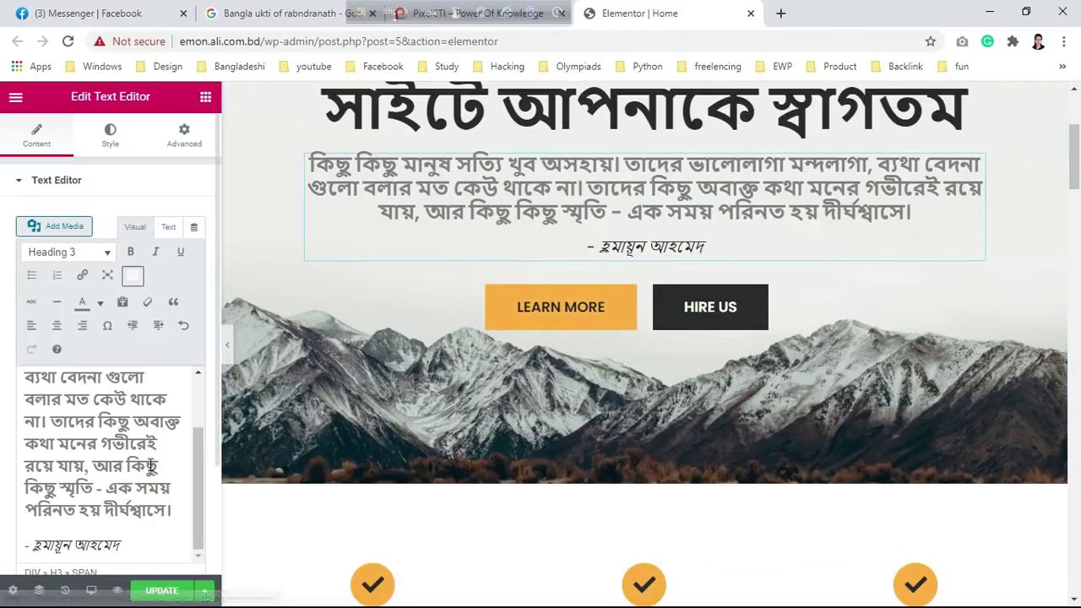
left_click(100, 557)
left_click_drag(119, 545, 38, 543)
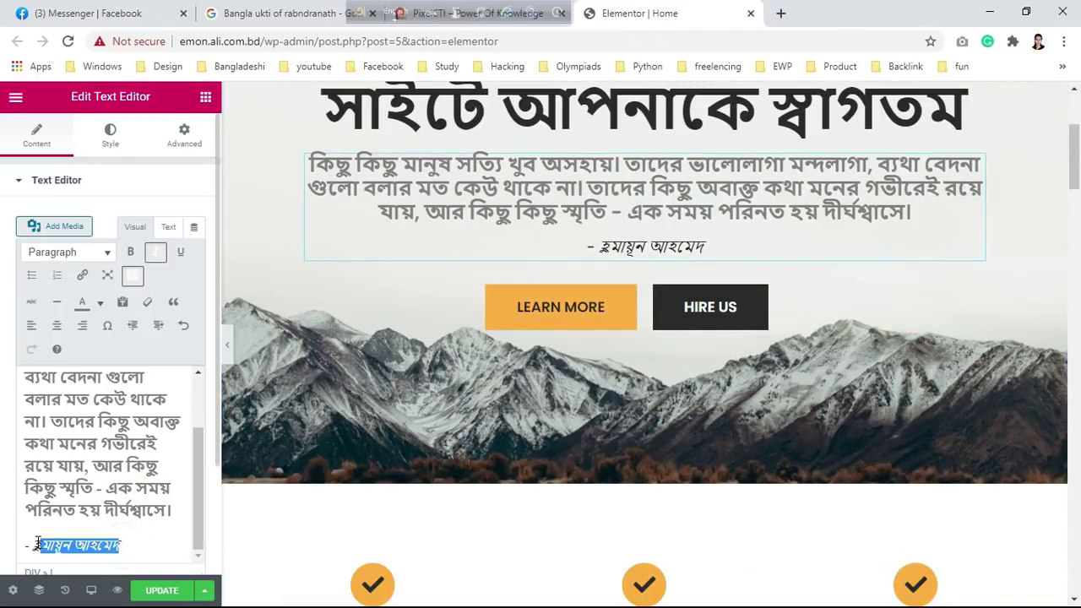
left_click(88, 308)
left_click(153, 453)
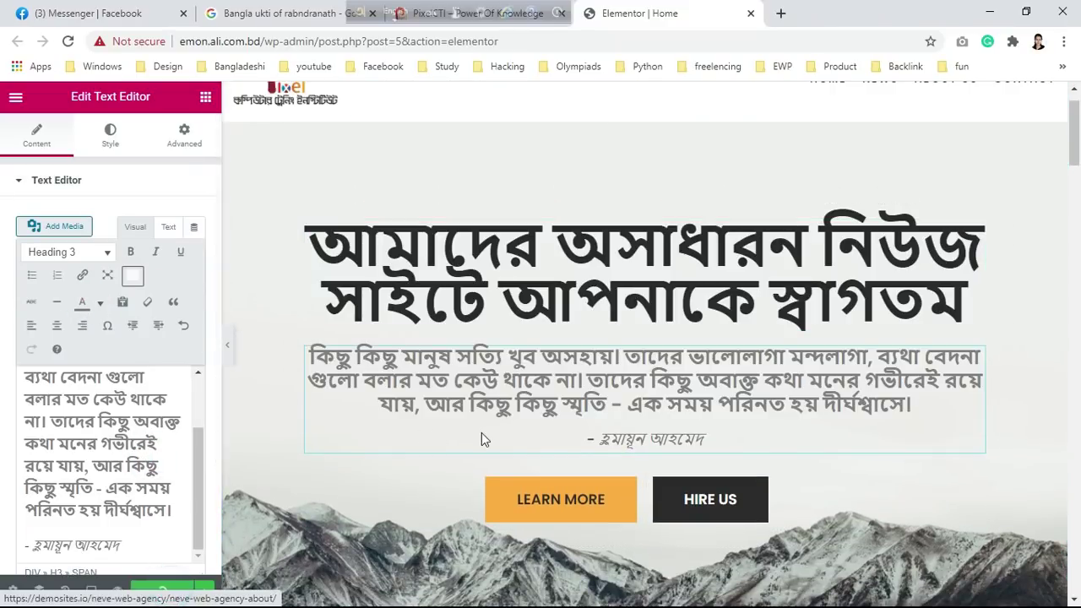
Step: Replace the Learn More button's text with "আরো জানুন", using the Avro keyboard in Bangla mode
scroll(492, 435, "down", 1)
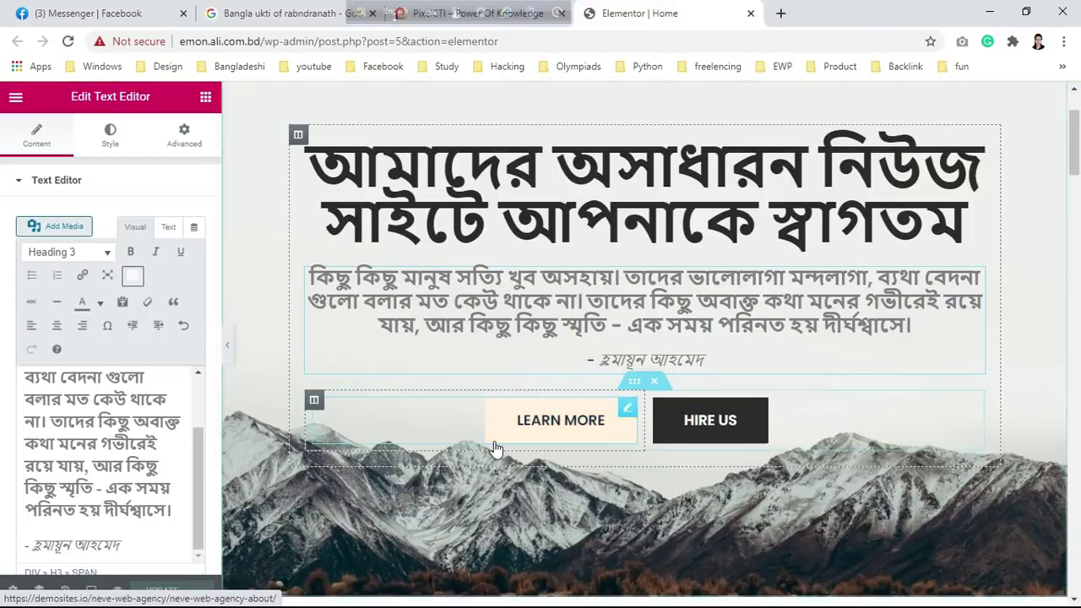
right_click(550, 423)
left_click(564, 380)
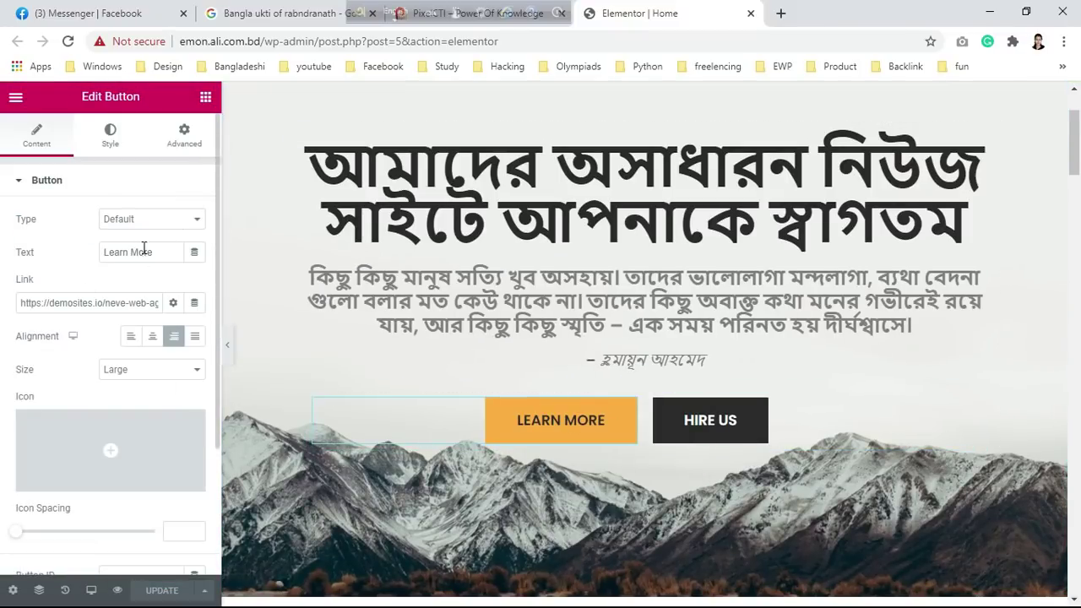
left_click_drag(151, 244, 103, 256)
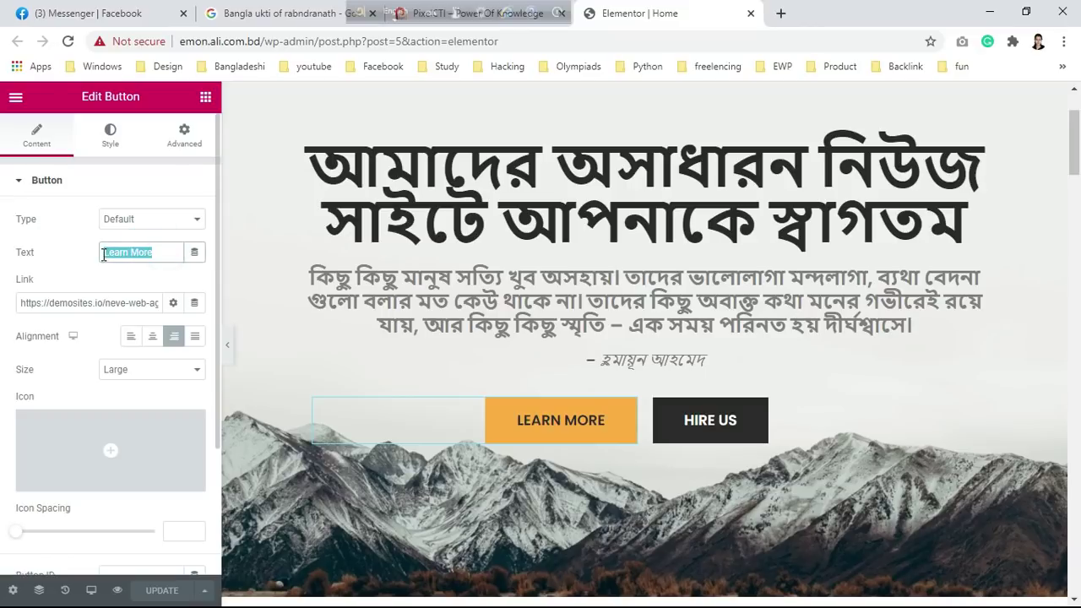
key("BackSpace")
type("A")
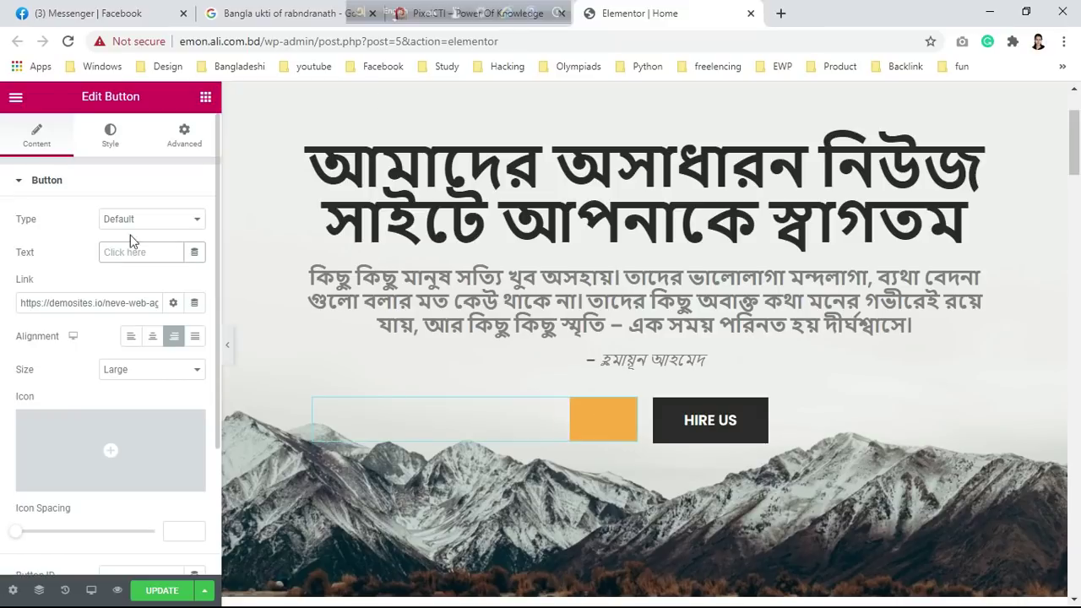
key("F12")
left_click(120, 244)
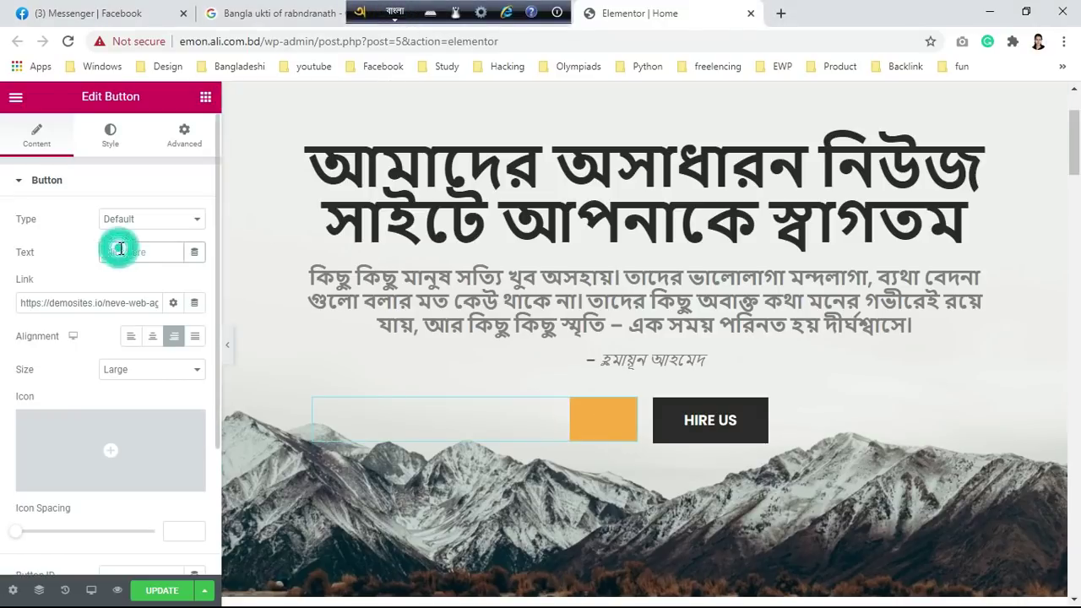
type("ArO")
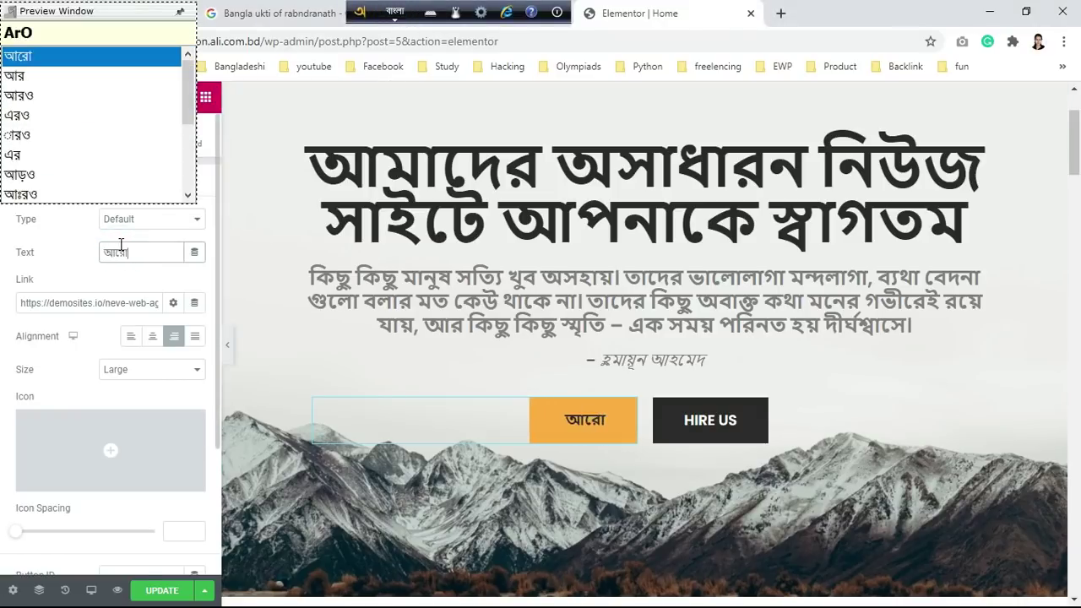
type(" janun")
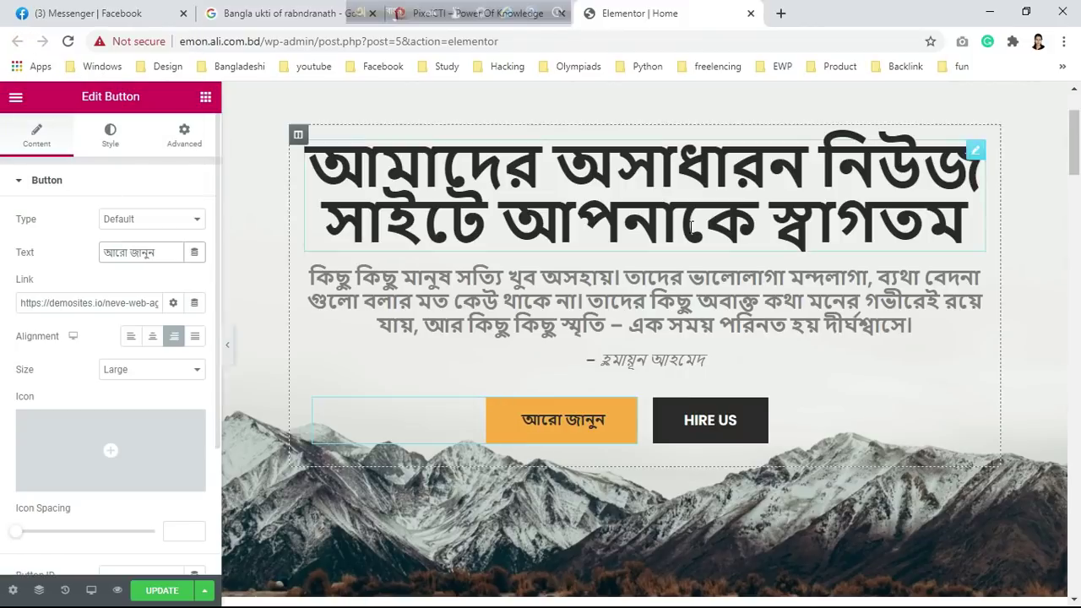
Step: Open the site's News page in a new browser tab from the PixelCTI site and copy its address
right_click(717, 422)
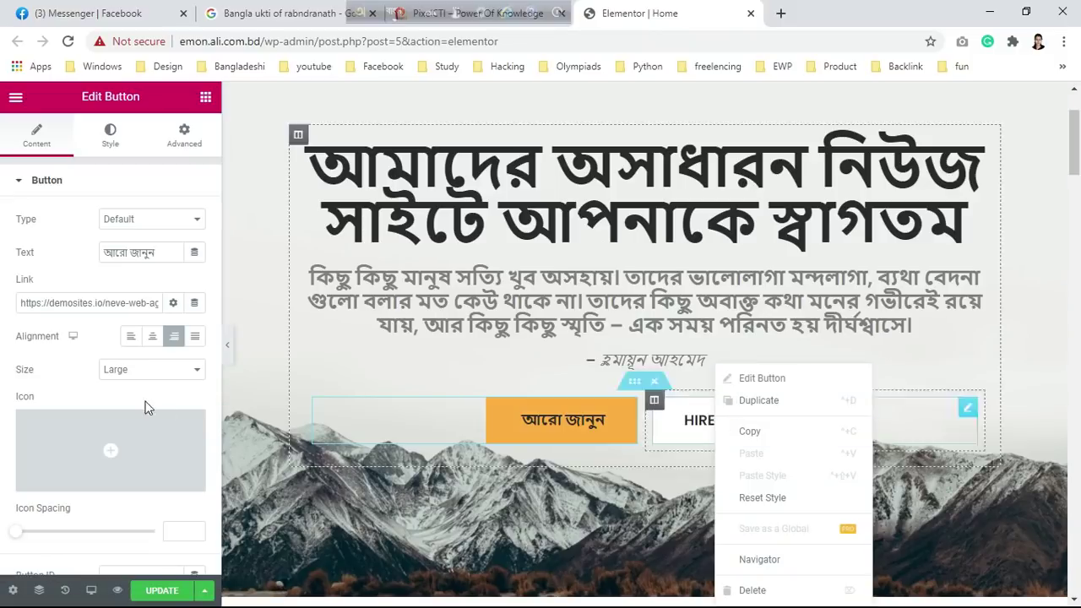
left_click(88, 272)
left_click(100, 301)
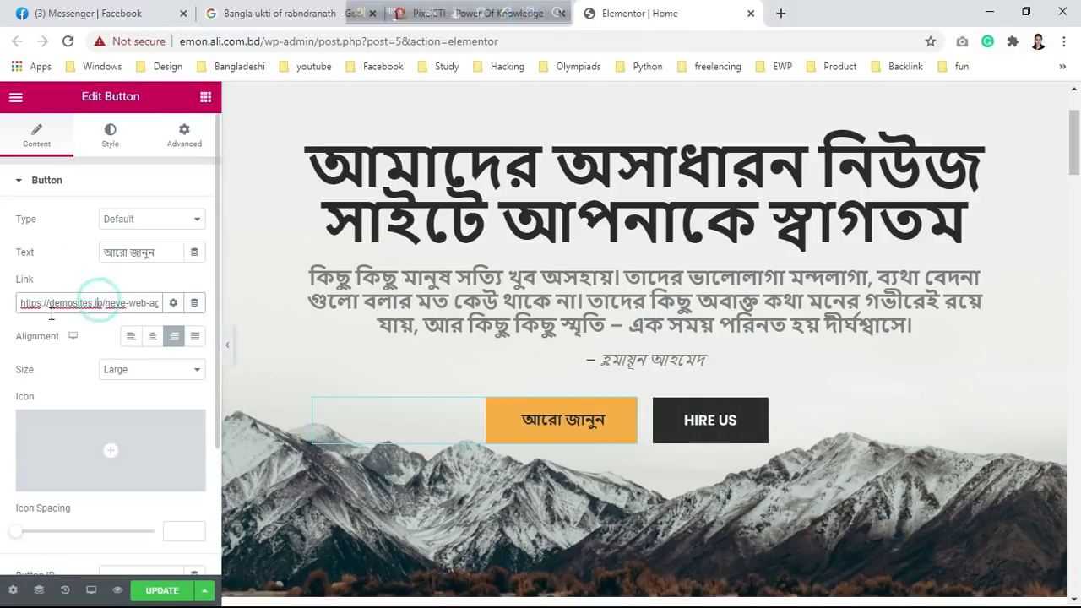
scroll(836, 135, "up", 3)
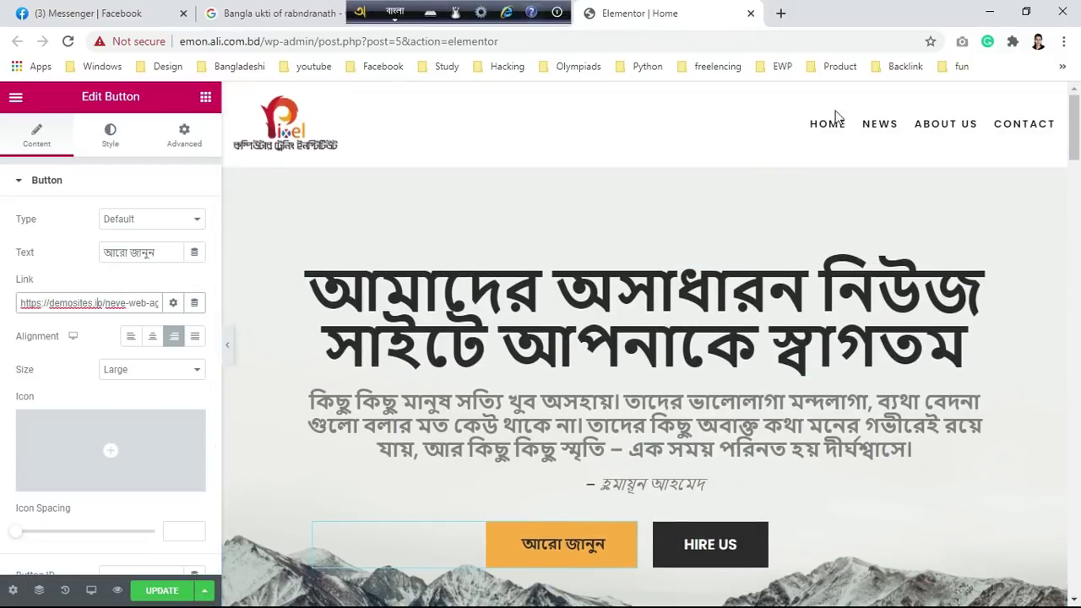
left_click_drag(367, 17, 120, 234)
left_click(439, 12)
scroll(723, 264, "up", 1)
left_click(800, 154)
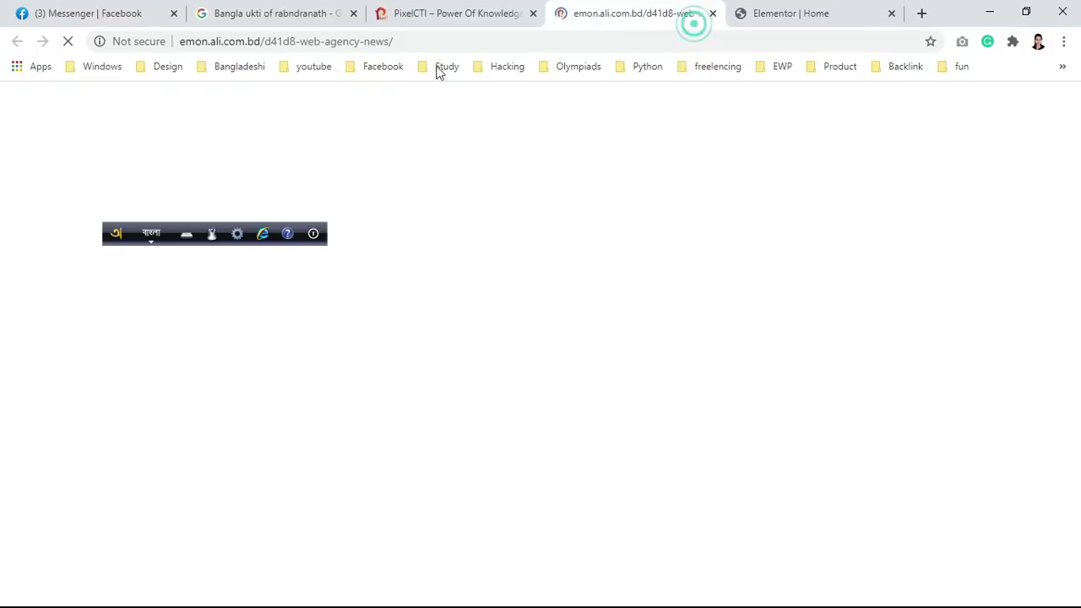
left_click(408, 42)
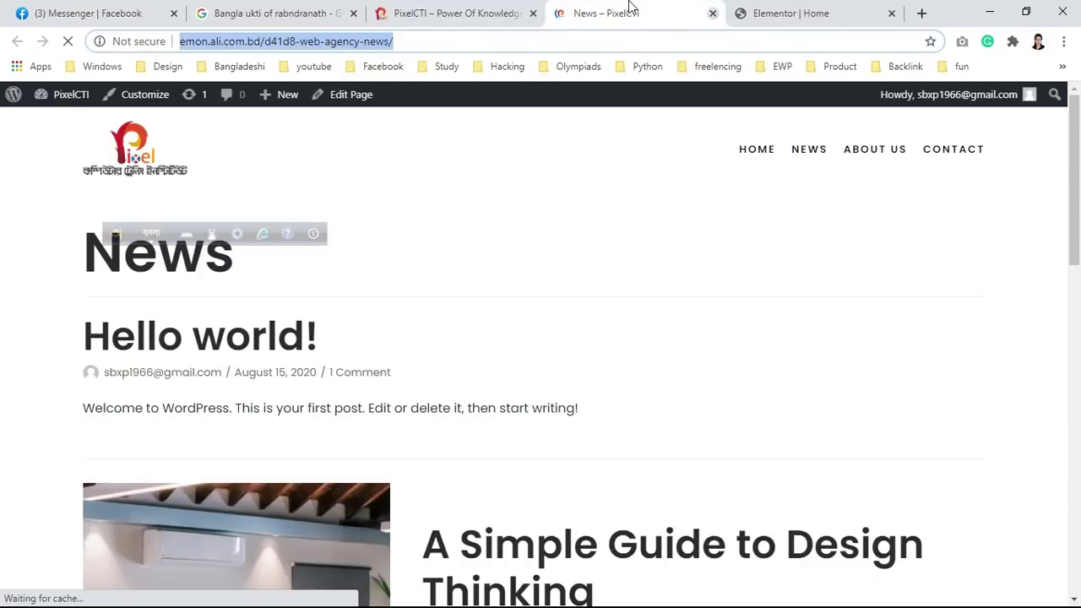
Step: Close the News page, set the "আরো জানুন" button's link to the copied emon.ali.com.bd/d41d8-web-agency-news/ address, and update the page
left_click(712, 17)
left_click(632, 17)
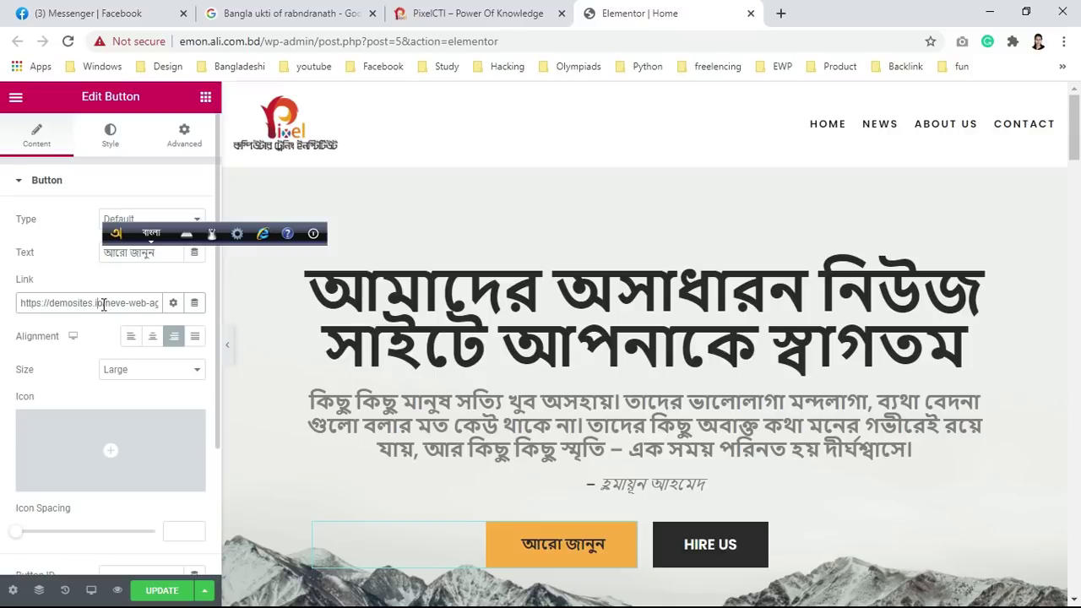
triple_click(108, 306)
key("ctrl+v")
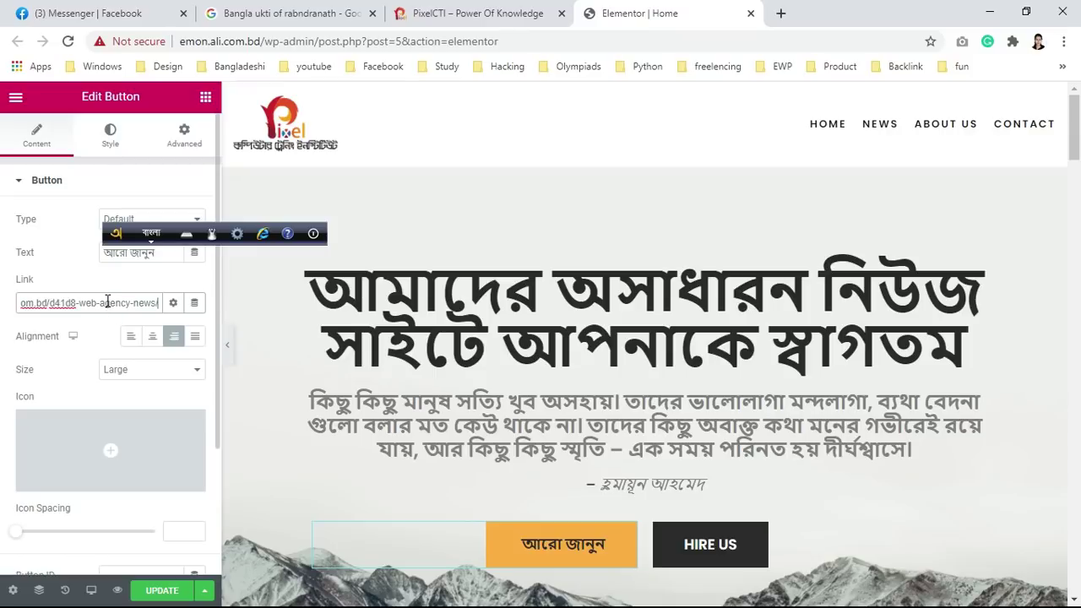
scroll(154, 490, "down", 2)
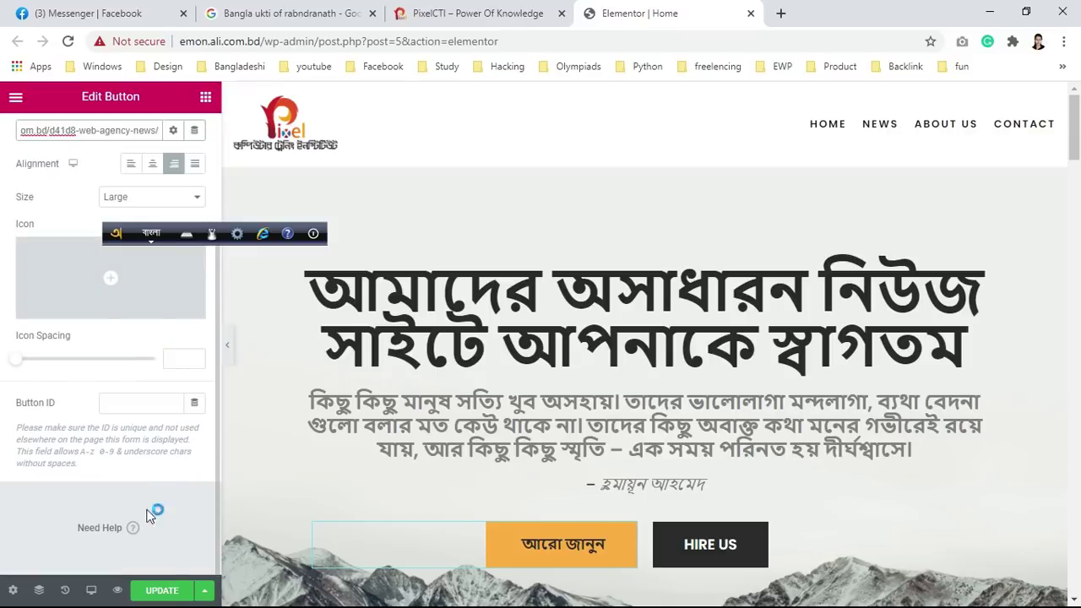
left_click(161, 590)
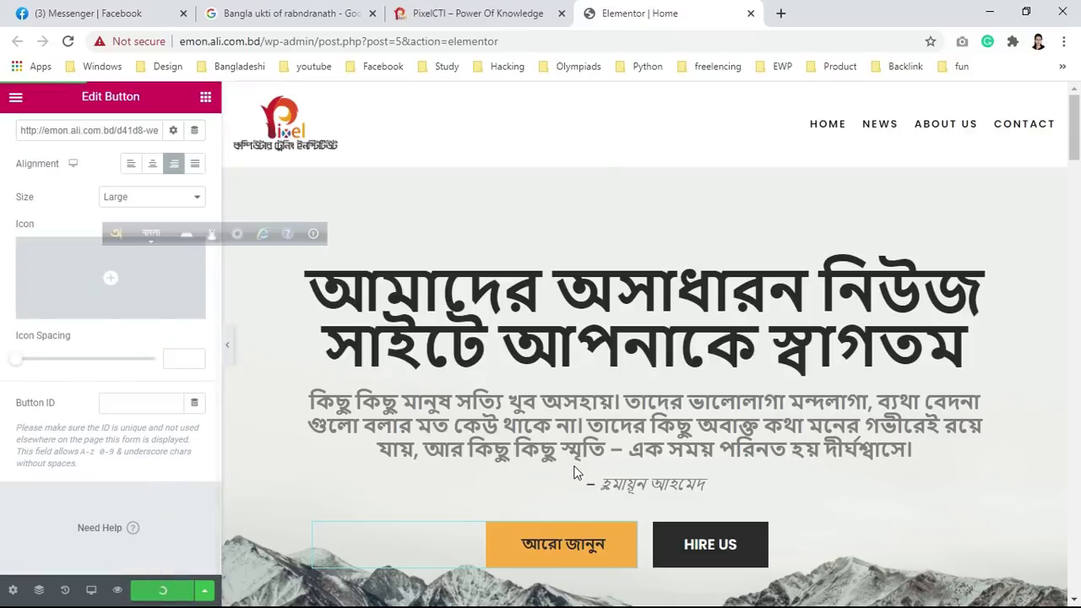
Step: Delete the Hire Us button and the empty column left beside the "আরো জানুন" button
right_click(721, 553)
left_click(748, 378)
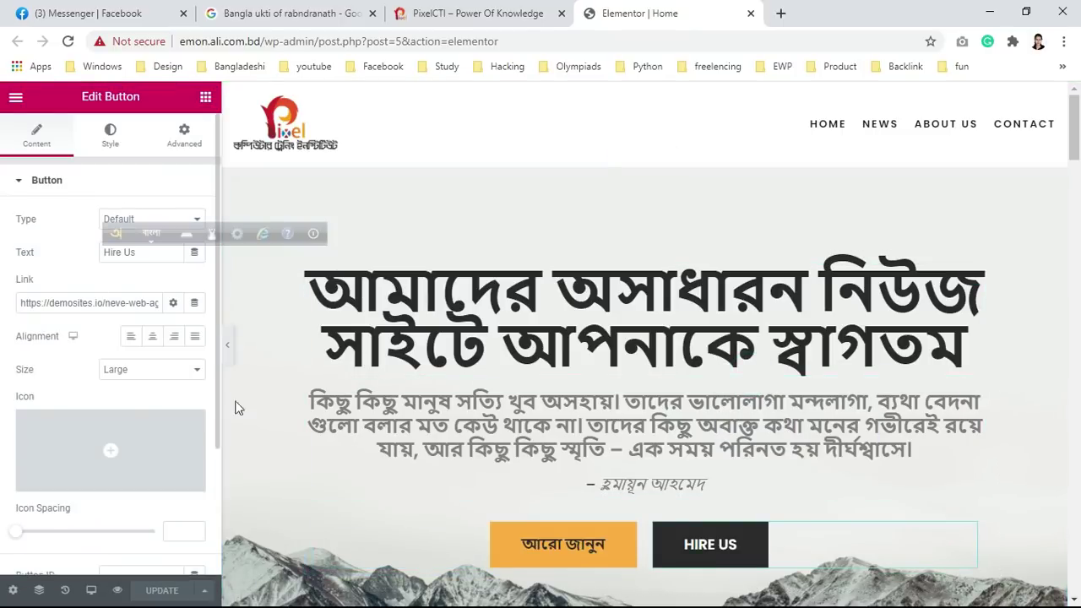
scroll(731, 545, "down", 2)
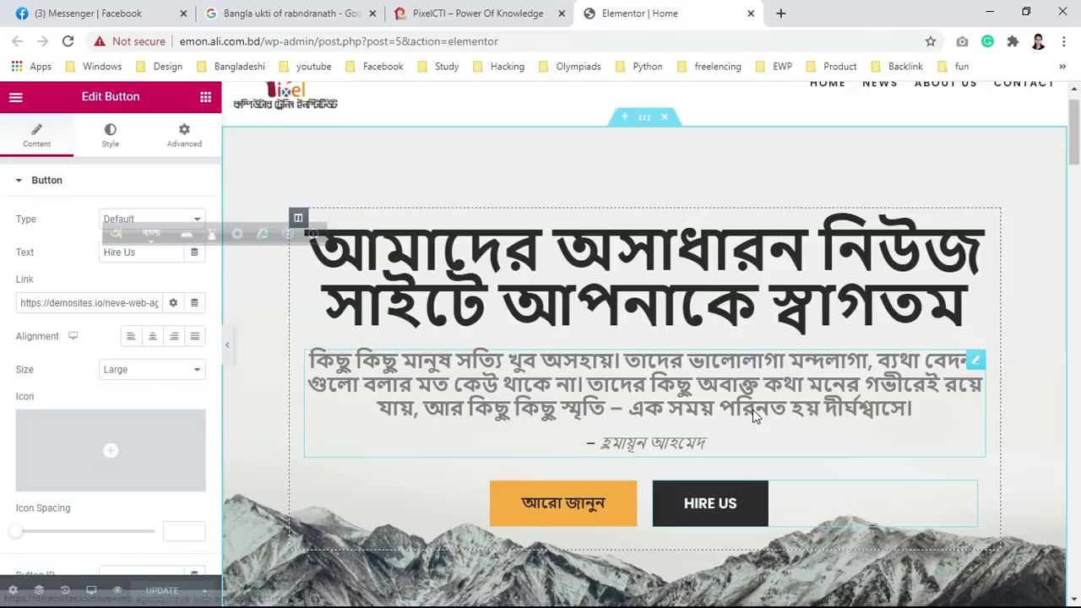
right_click(707, 405)
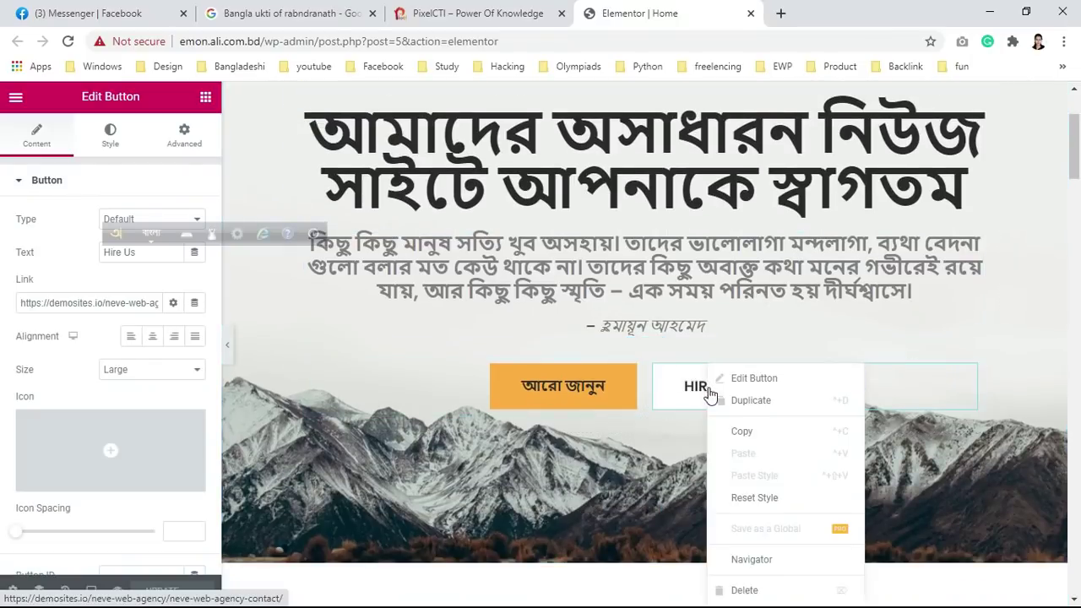
left_click(743, 586)
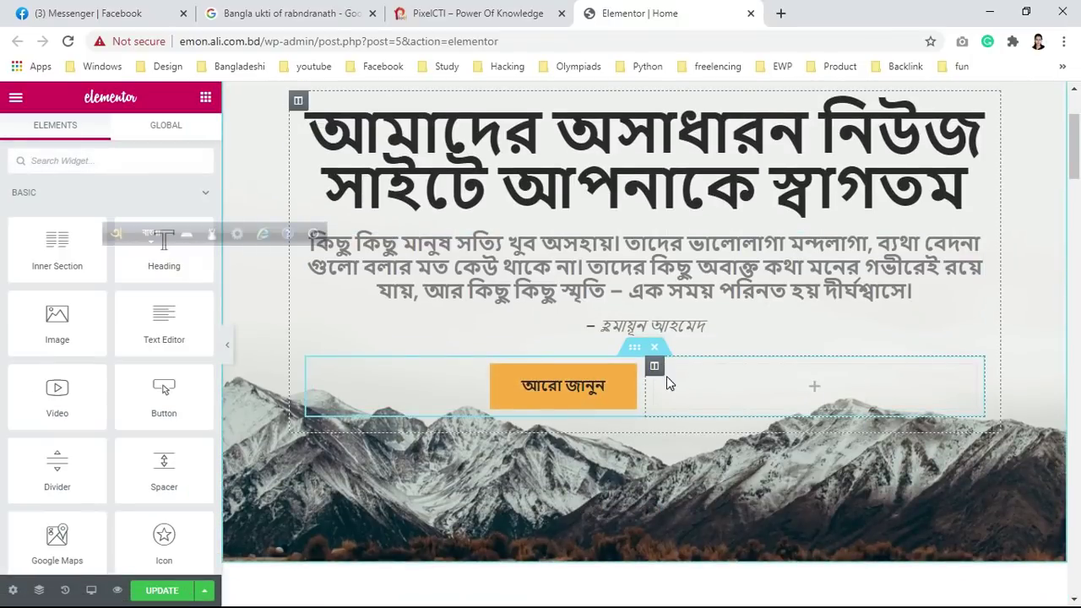
right_click(793, 389)
left_click(823, 585)
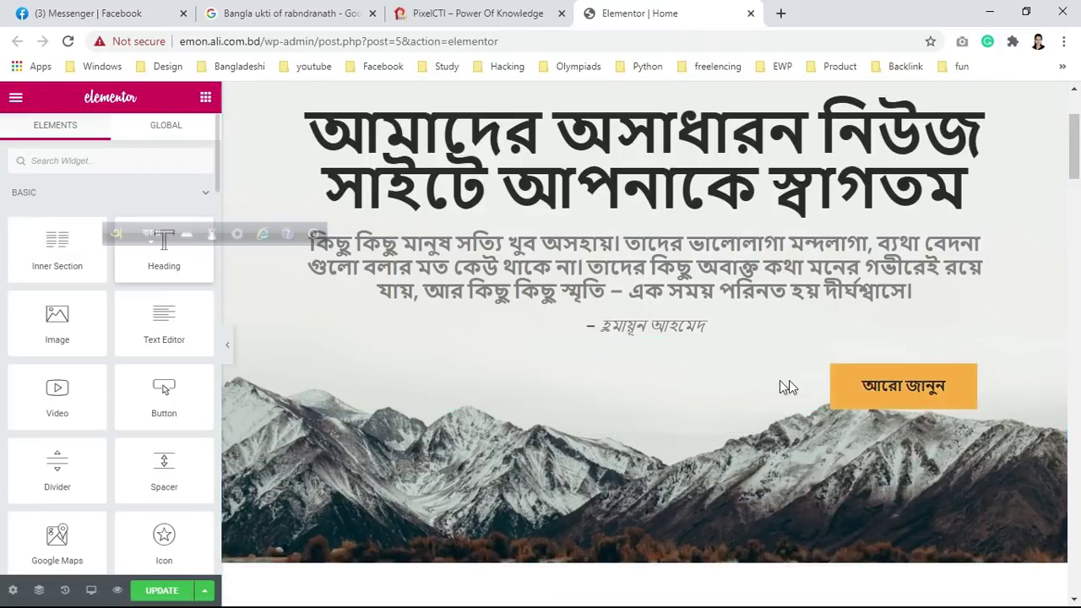
Step: Center-align the "আরো জানুন" button and update the page
right_click(866, 378)
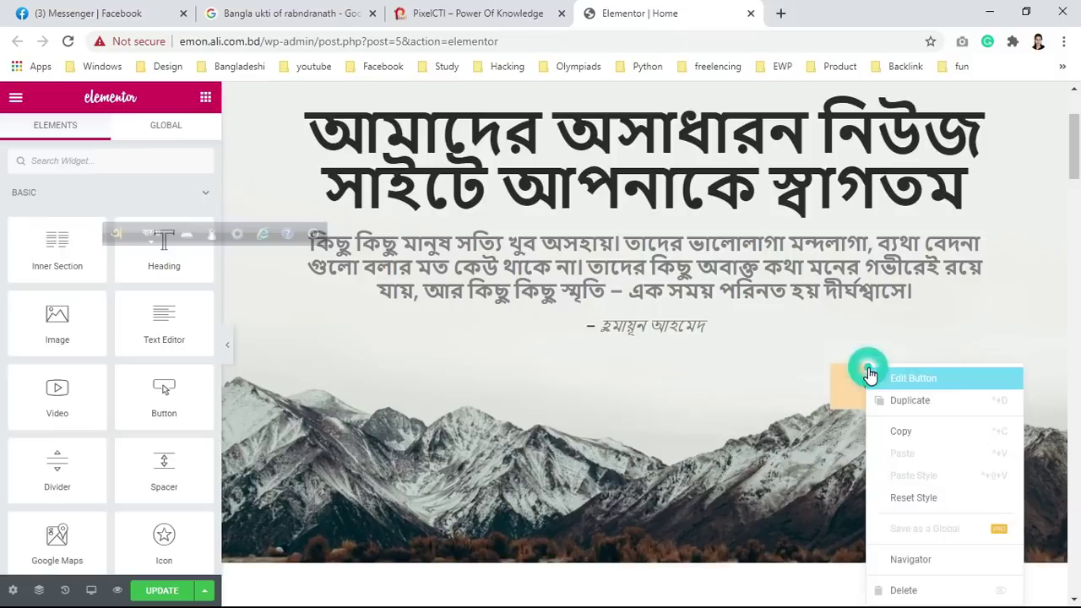
left_click(870, 385)
left_click(152, 336)
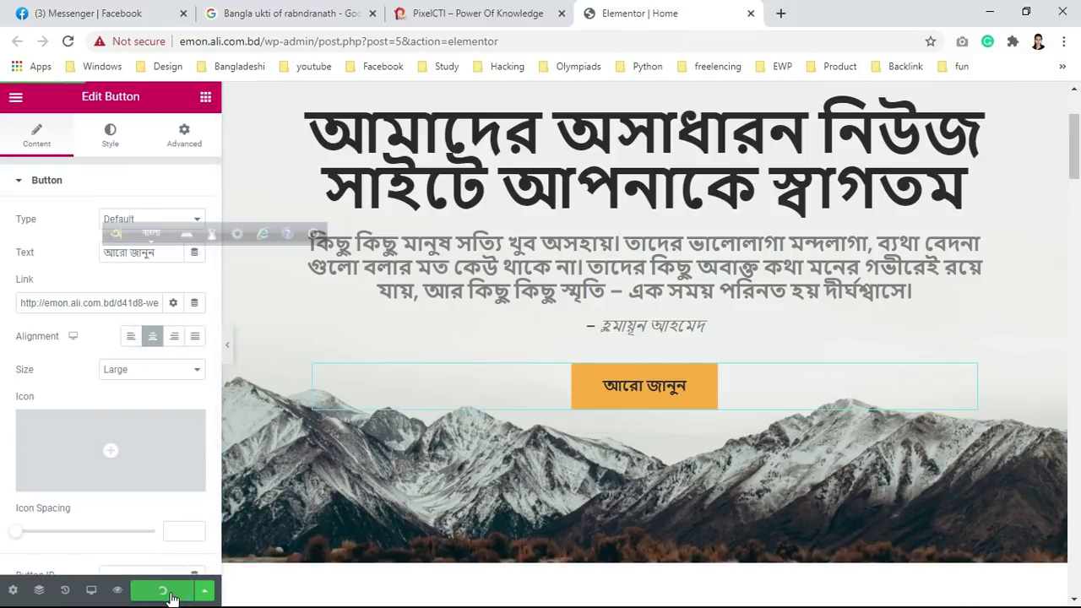
scroll(720, 353, "down", 3)
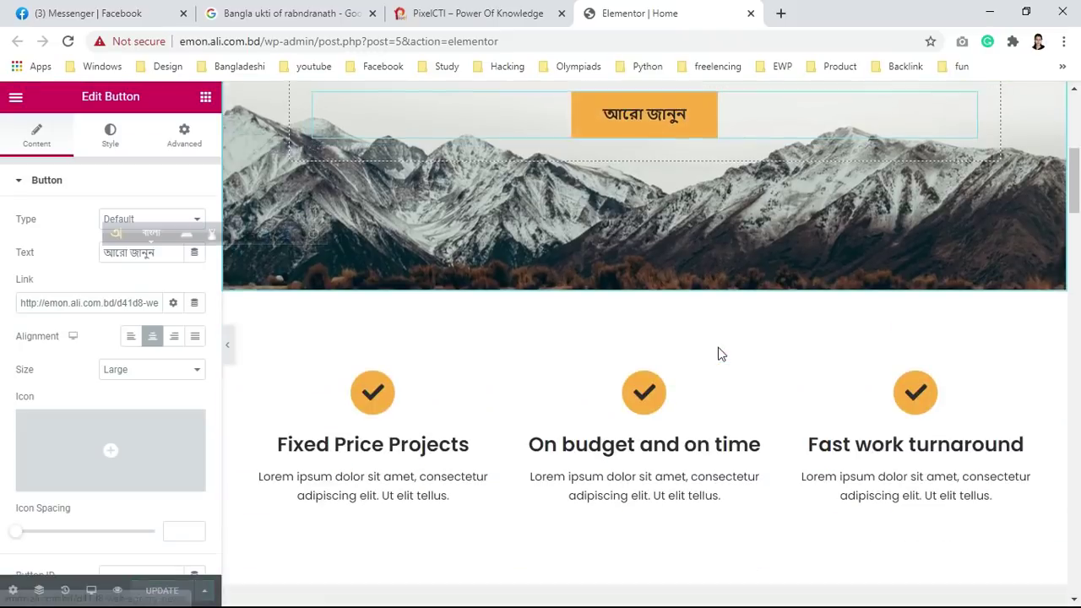
Step: Replace the title of the "Fixed Price Projects" icon box with "সঠিক তথ্য"
scroll(722, 359, "down", 2)
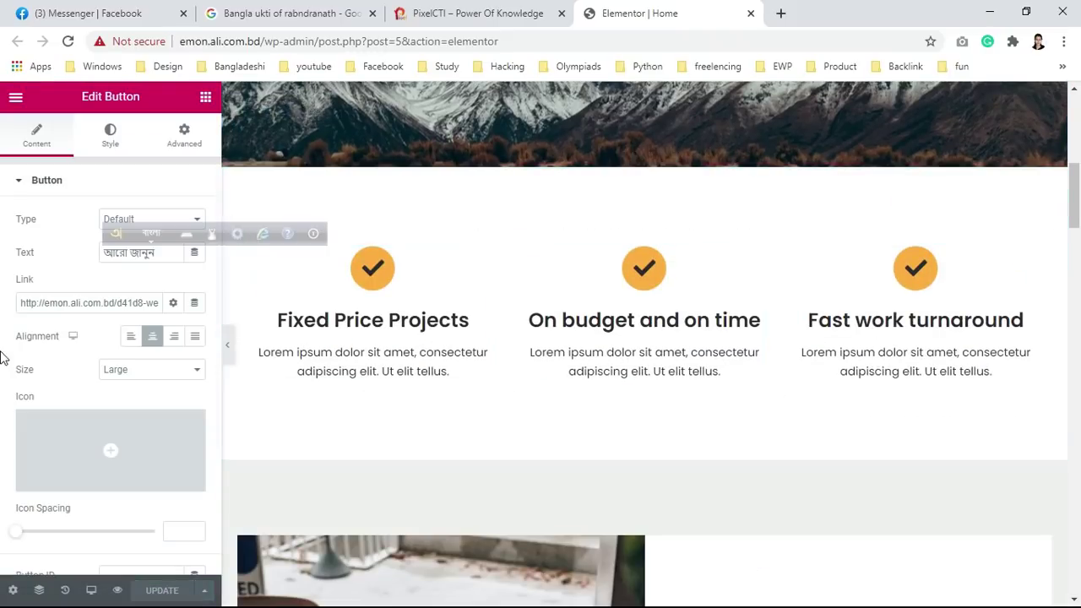
scroll(673, 364, "up", 1)
scroll(656, 379, "down", 6)
scroll(591, 384, "up", 6)
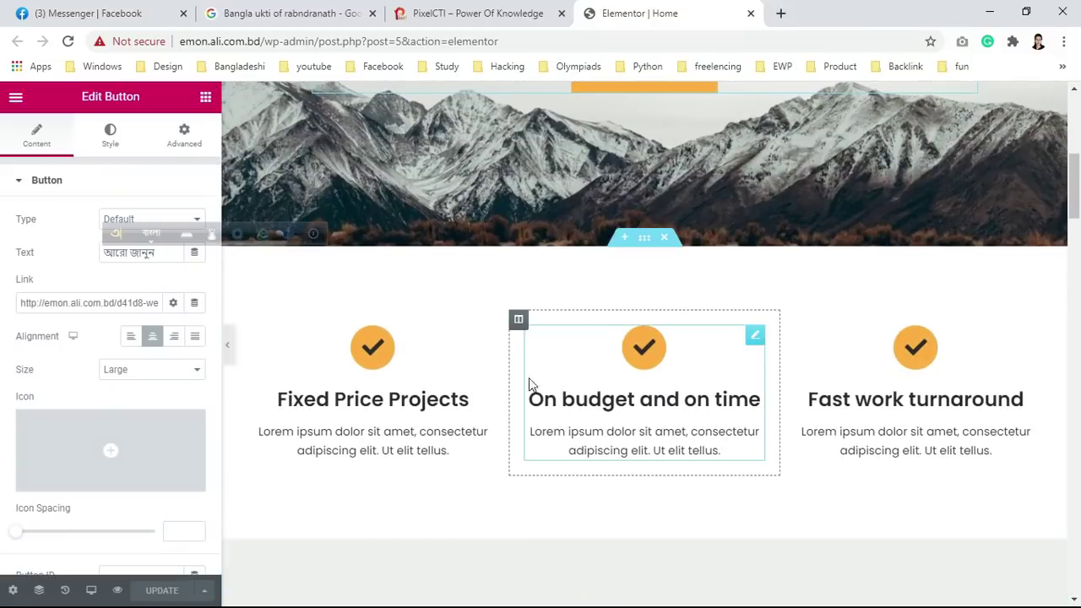
right_click(344, 401)
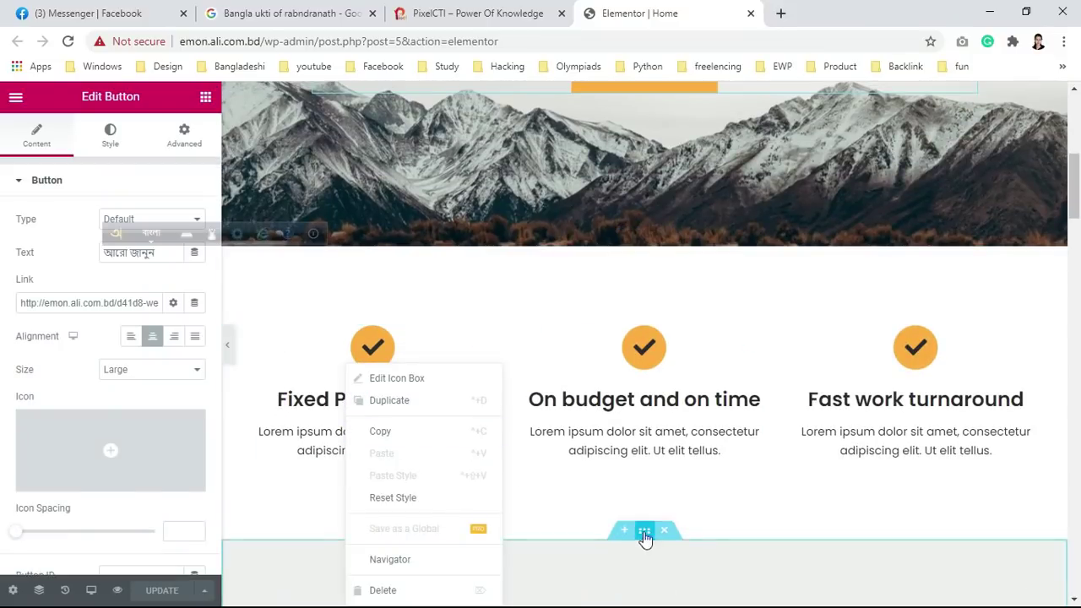
left_click(794, 503)
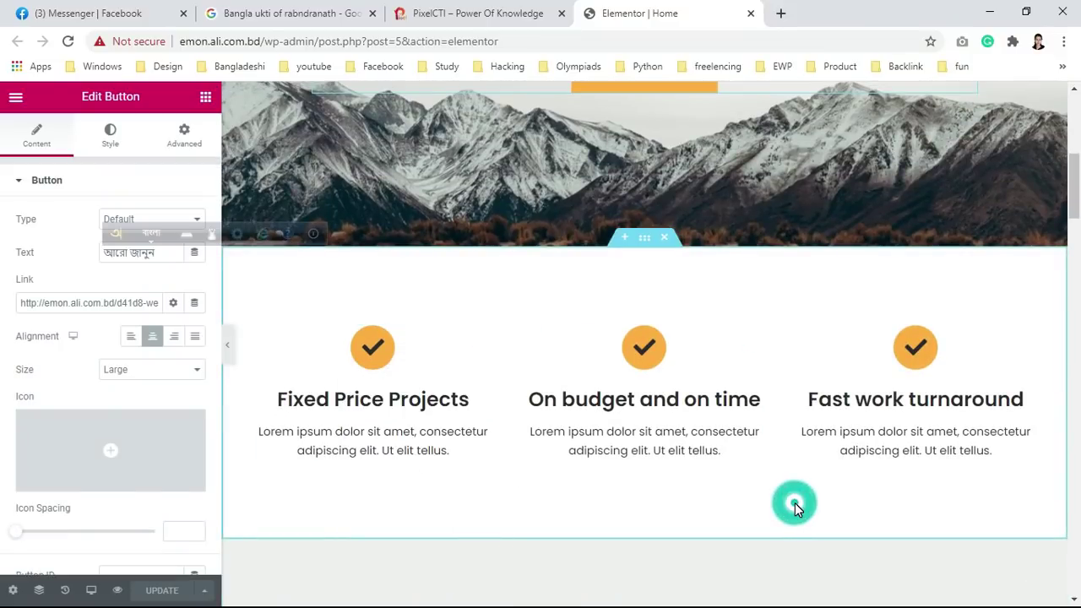
right_click(358, 366)
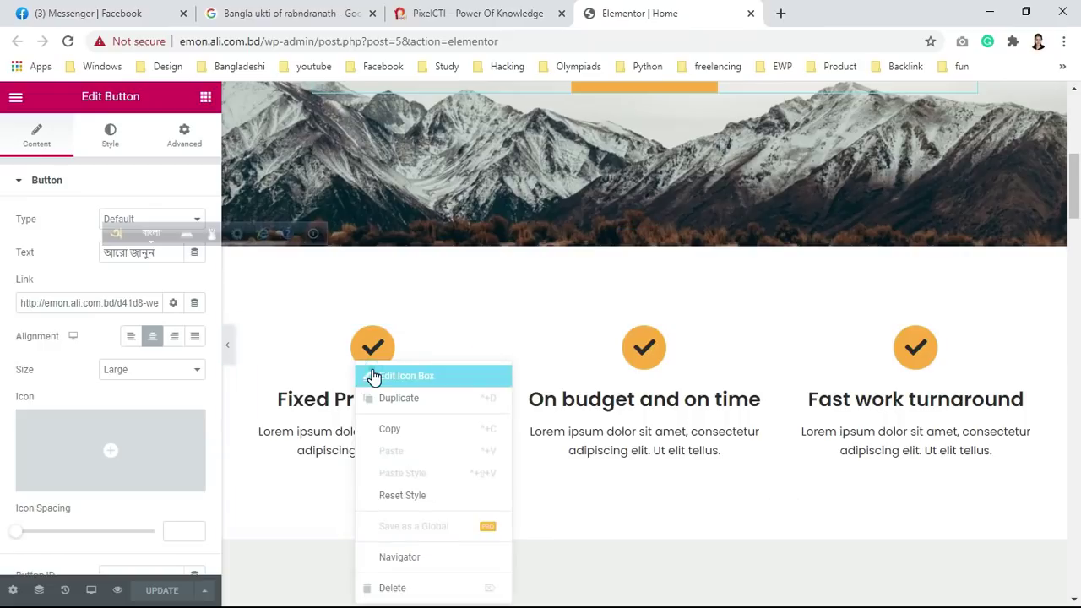
left_click(373, 374)
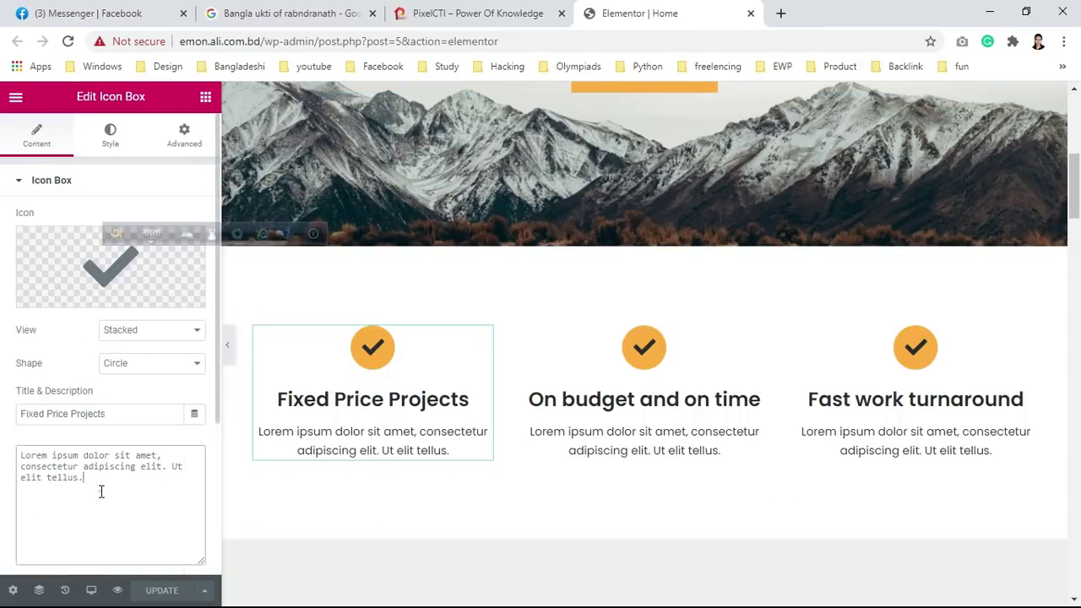
left_click_drag(101, 491, 49, 445)
double_click(124, 413)
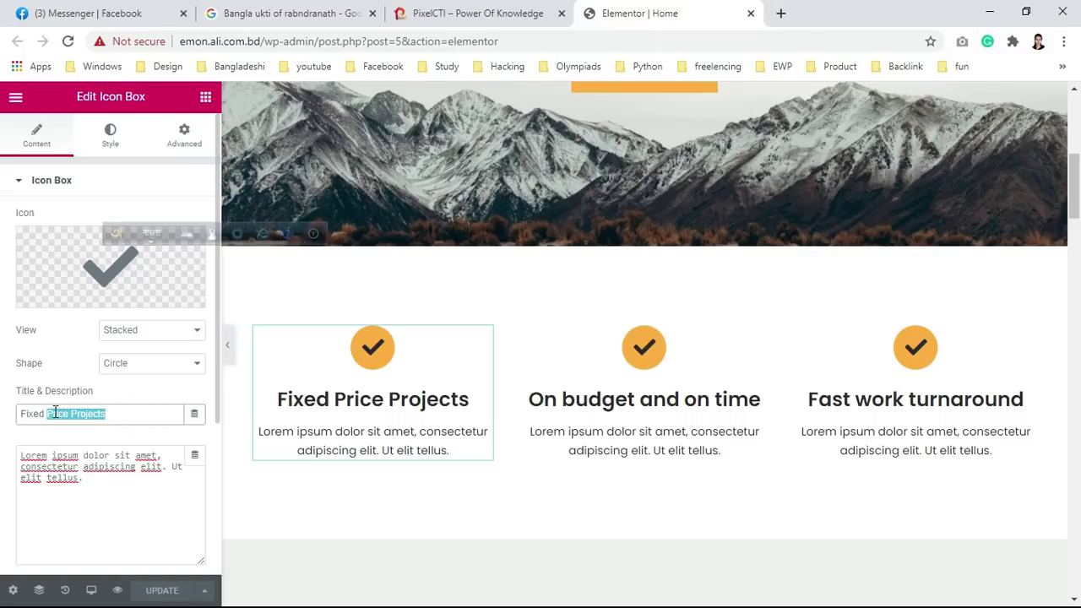
key("BackSpace")
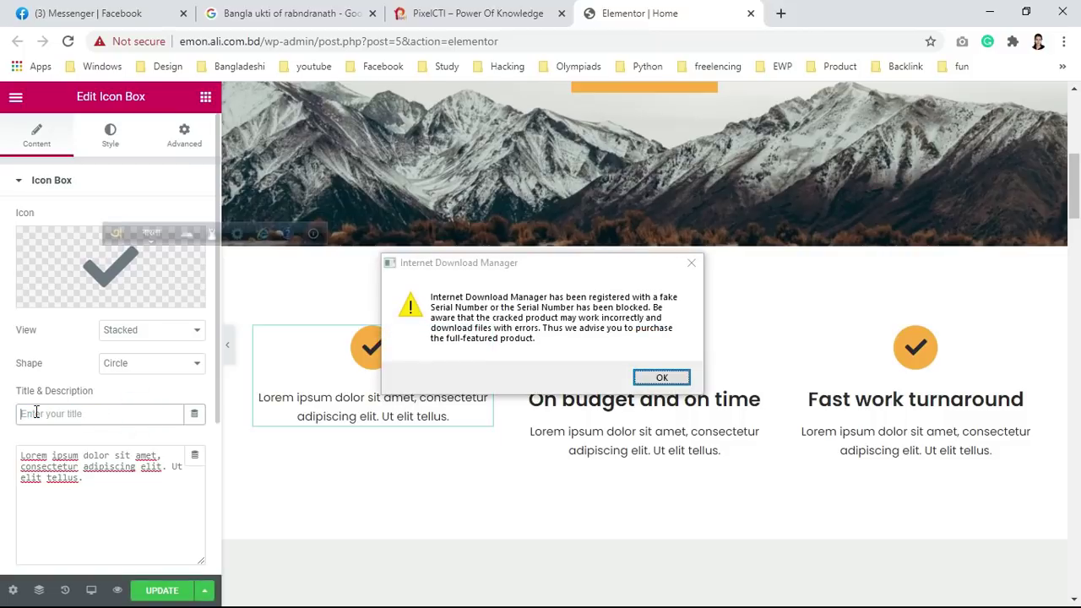
left_click(689, 264)
left_click(125, 413)
type("s")
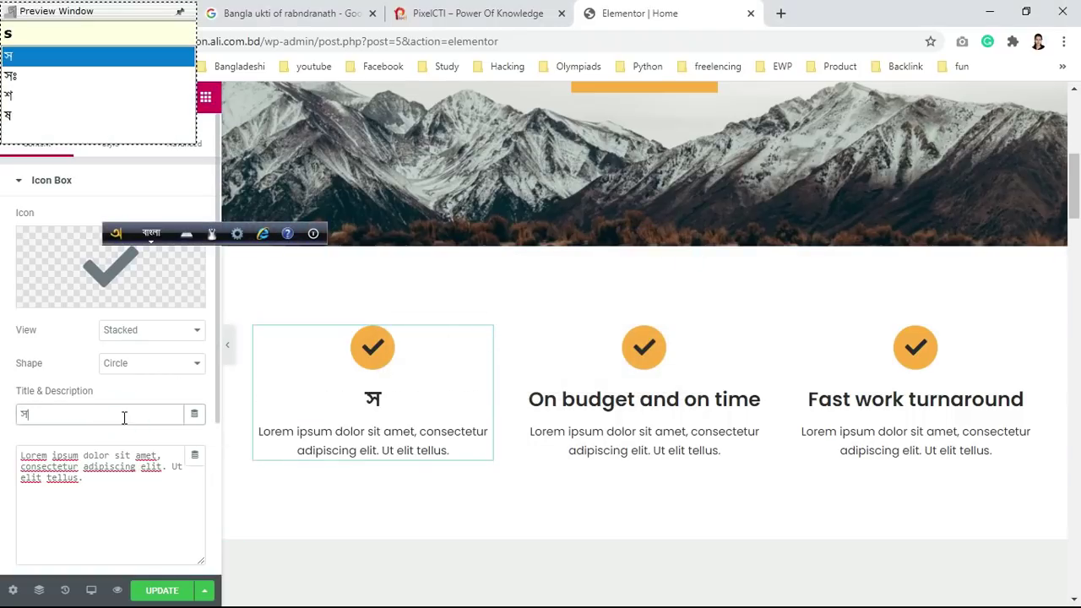
type("oTh")
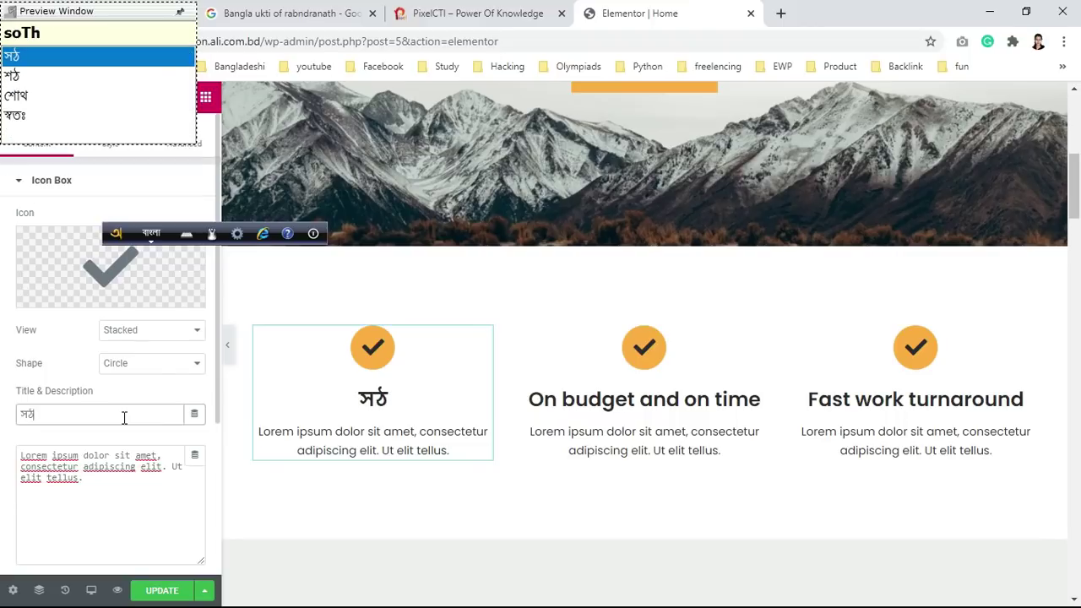
type("ik ")
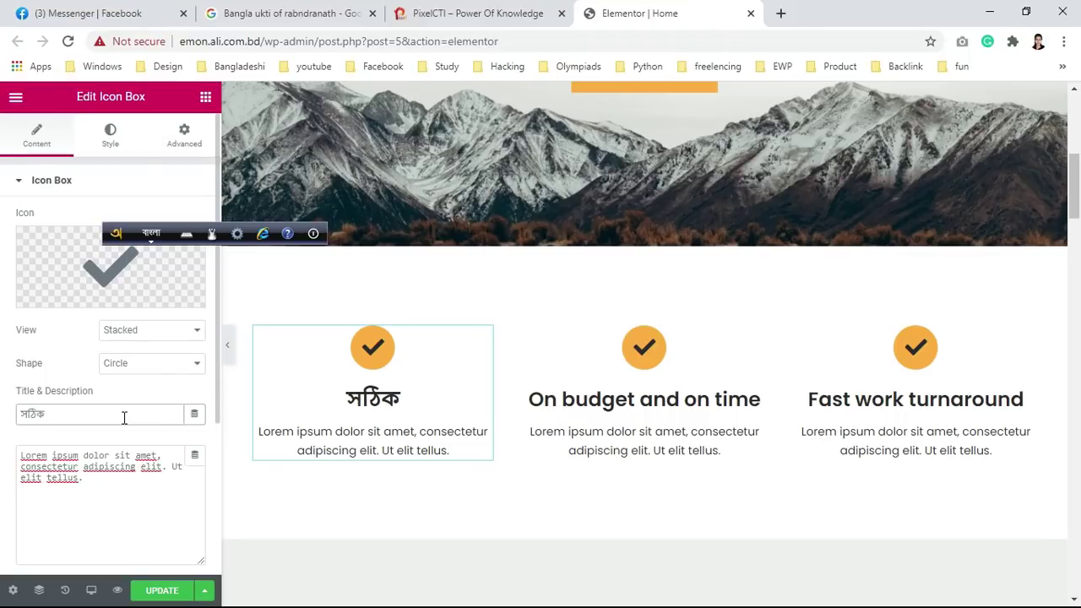
type("tothy")
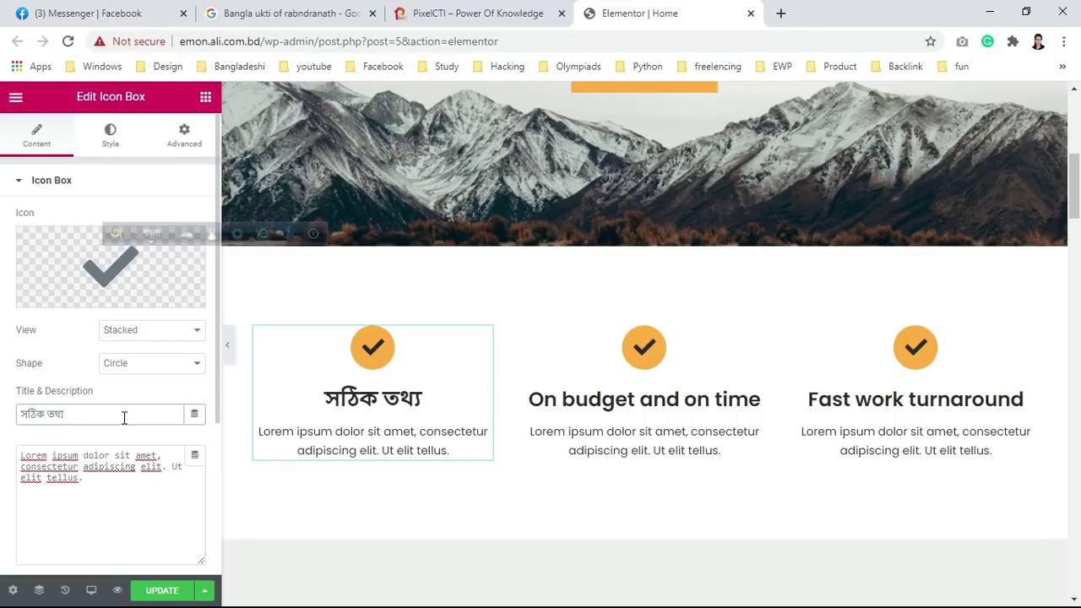
Step: Replace the placeholder description of the "সঠিক তথ্য" icon box with "আমাদের সাইট থেকে আপনি সঠিক তথ্য জানতে পারবেন"
left_click(104, 477)
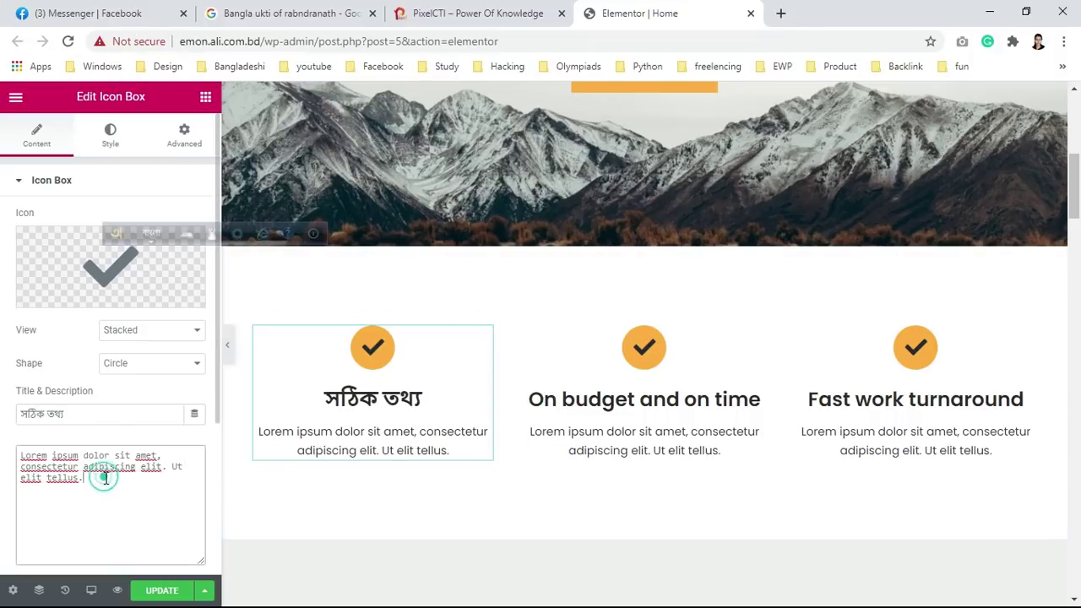
key("BackSpace")
key("BackSpace")
key("BackSpace")
key("BackSpace")
key("BackSpace")
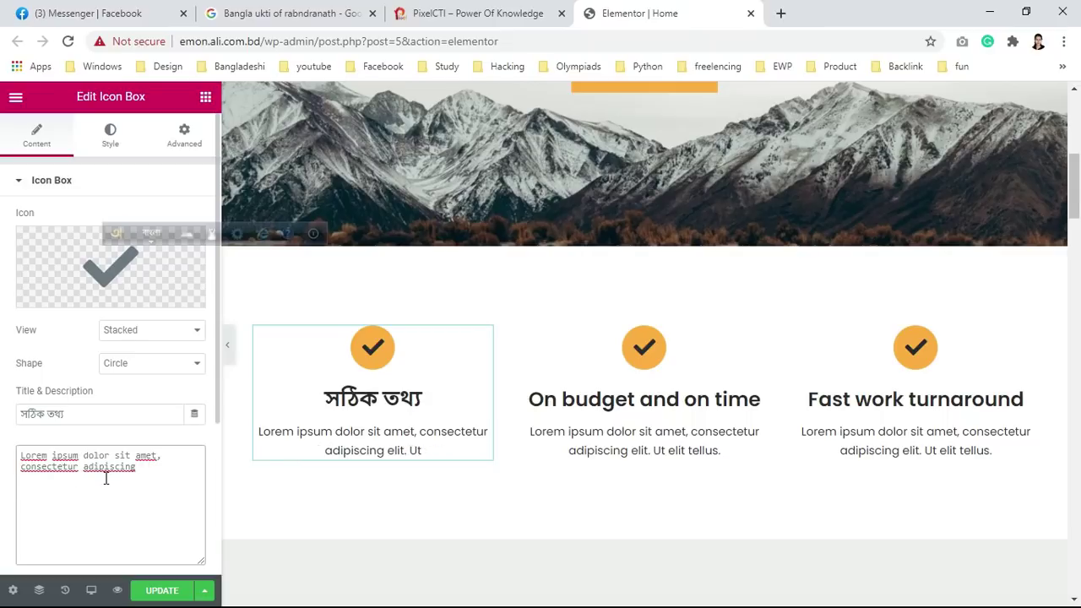
key("BackSpace")
key("BackSpace")
key("BackSpace")
key("BackSpace")
key("BackSpace")
key("BackSpace")
key("BackSpace")
key("BackSpace")
key("BackSpace")
key("BackSpace")
key("BackSpace")
key("BackSpace")
key("BackSpace")
key("BackSpace")
key("BackSpace")
key("BackSpace")
key("BackSpace")
key("BackSpace")
key("BackSpace")
key("BackSpace")
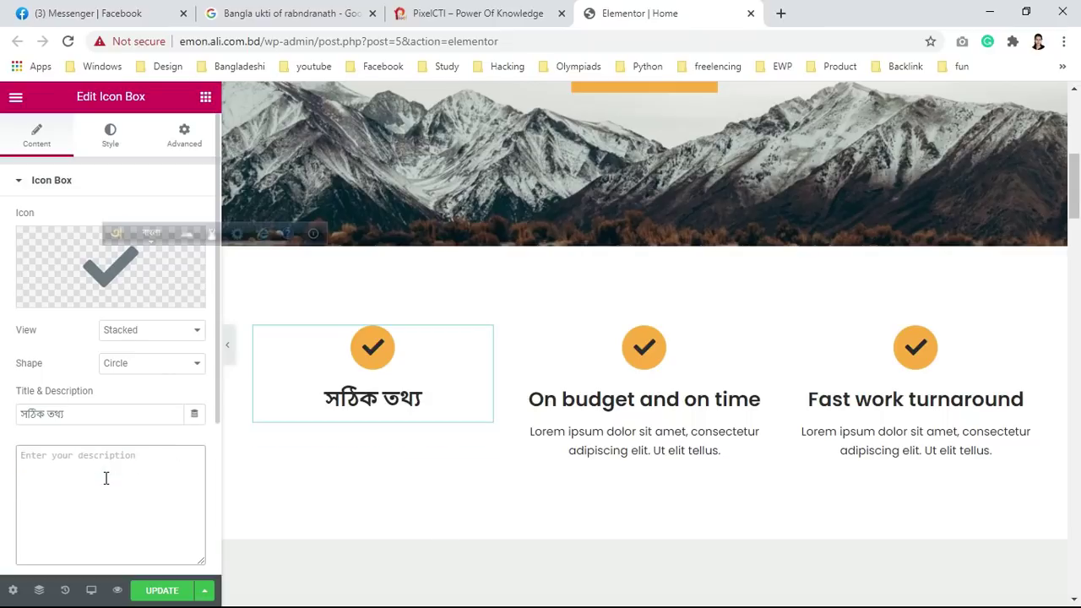
type("আমাদের ")
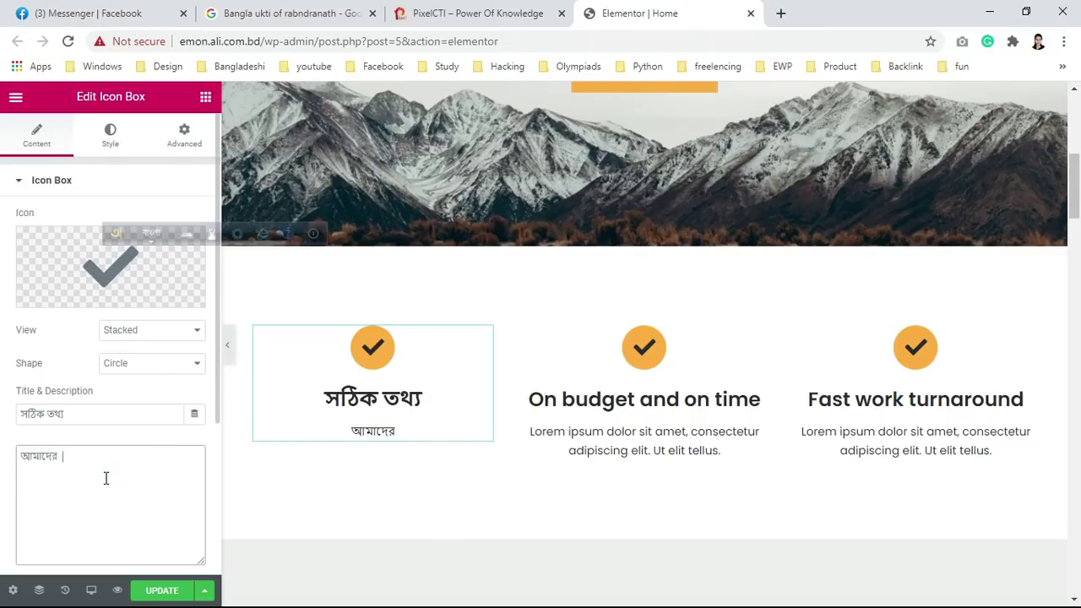
type("সাইট")
type("থে")
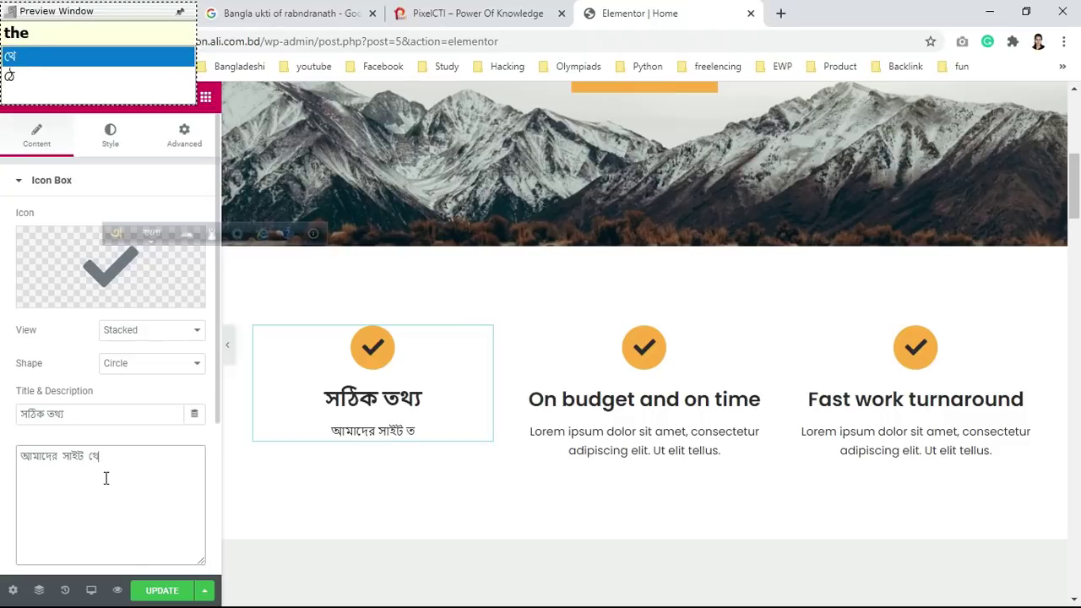
type("কে আপনি ")
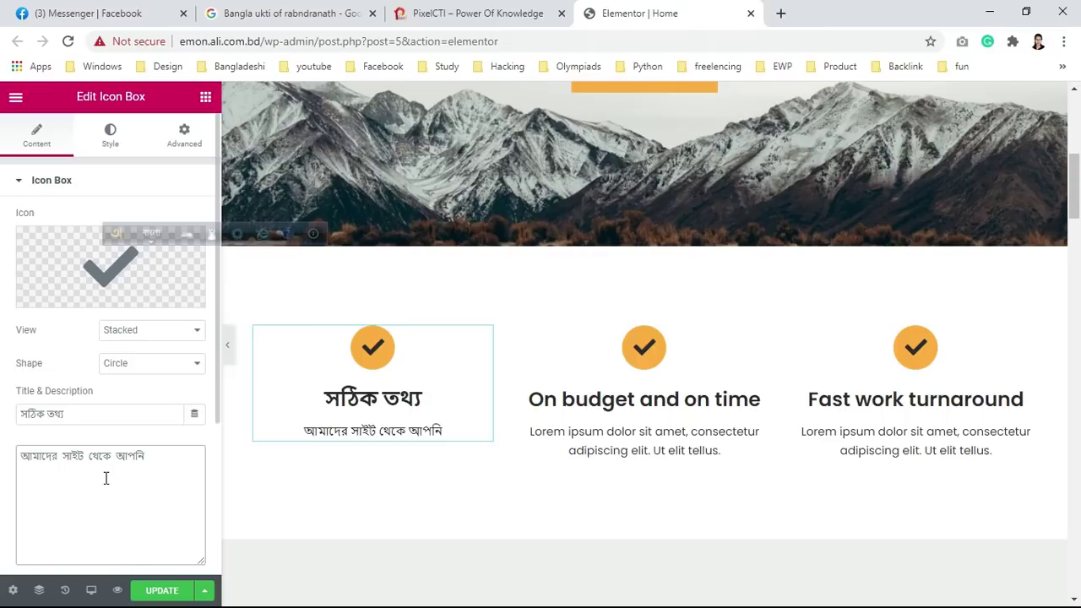
type("soThik ")
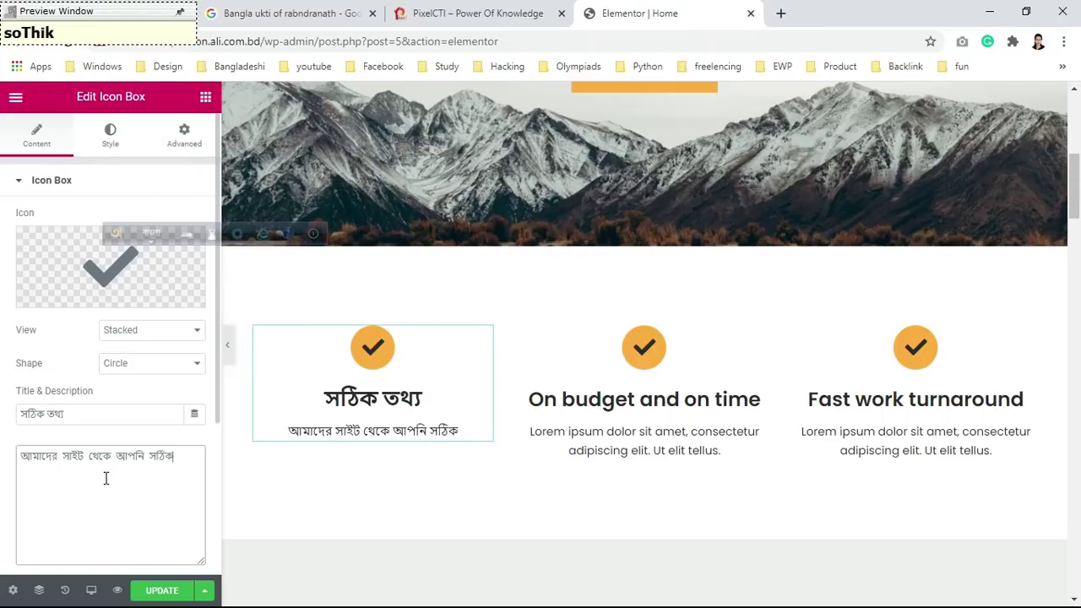
type("tothya")
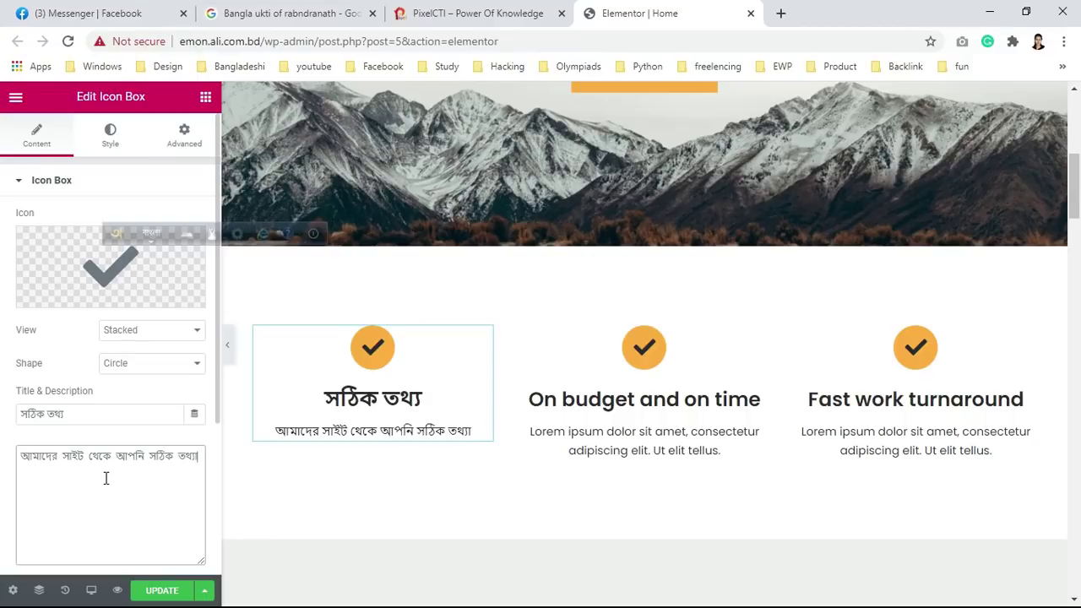
key("BackSpace")
type("jante ")
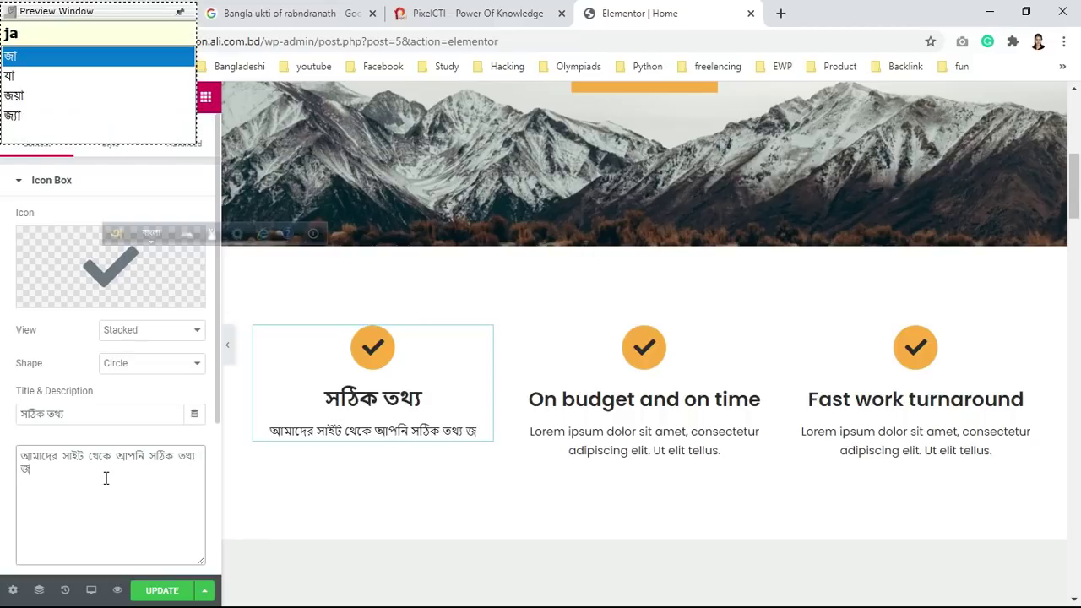
type("parben")
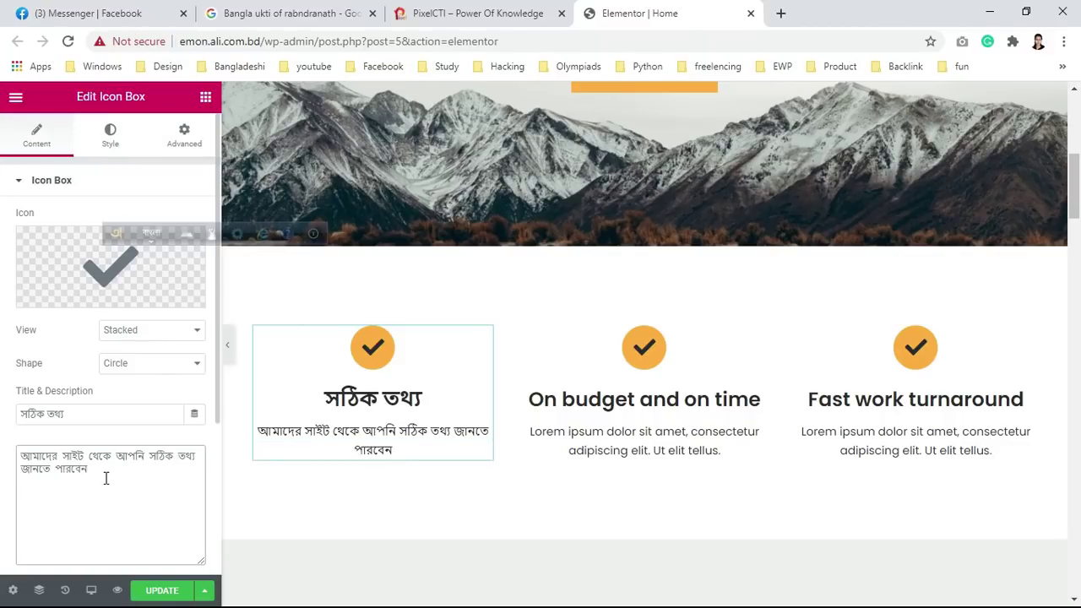
Step: Replace the title of the "On budget and on time" icon box with "সঠিক সময়ে আপডেট"
right_click(610, 372)
left_click(617, 378)
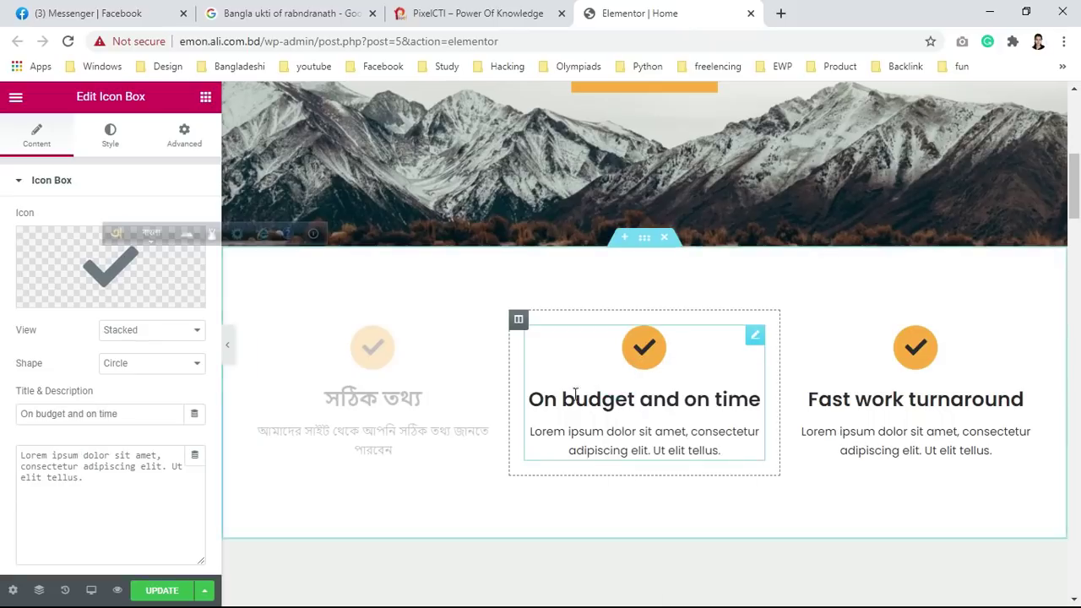
left_click(127, 412)
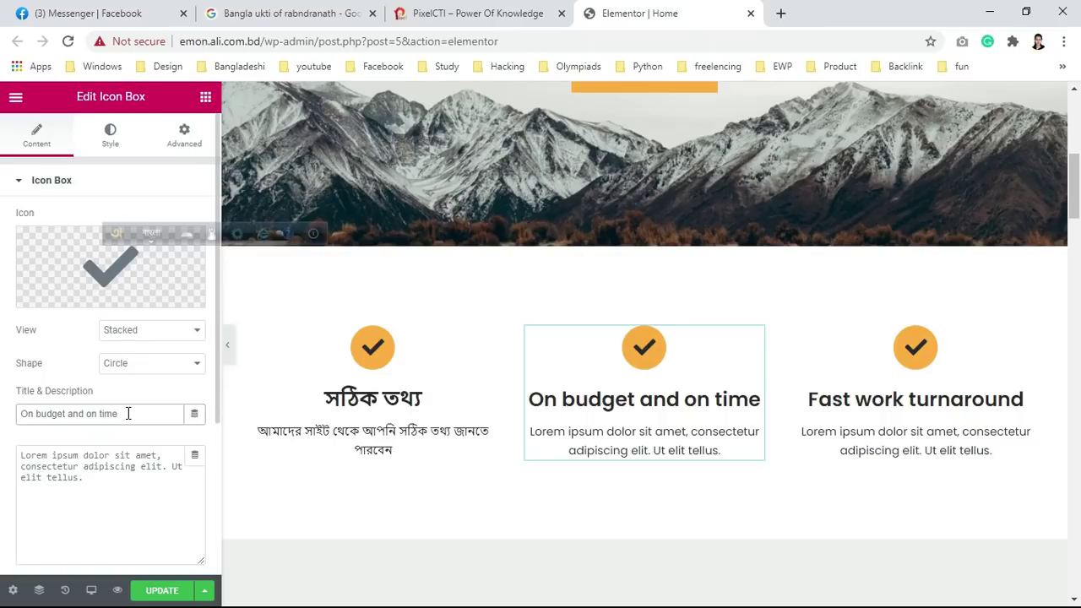
key("BackSpace")
key("BackSpace")
key("BackSpace")
key("BackSpace")
key("BackSpace")
key("BackSpace")
key("BackSpace")
key("BackSpace")
key("BackSpace")
key("BackSpace")
key("BackSpace")
key("BackSpace")
key("BackSpace")
key("BackSpace")
key("BackSpace")
key("BackSpace")
key("BackSpace")
key("BackSpace")
key("BackSpace")
key("BackSpace")
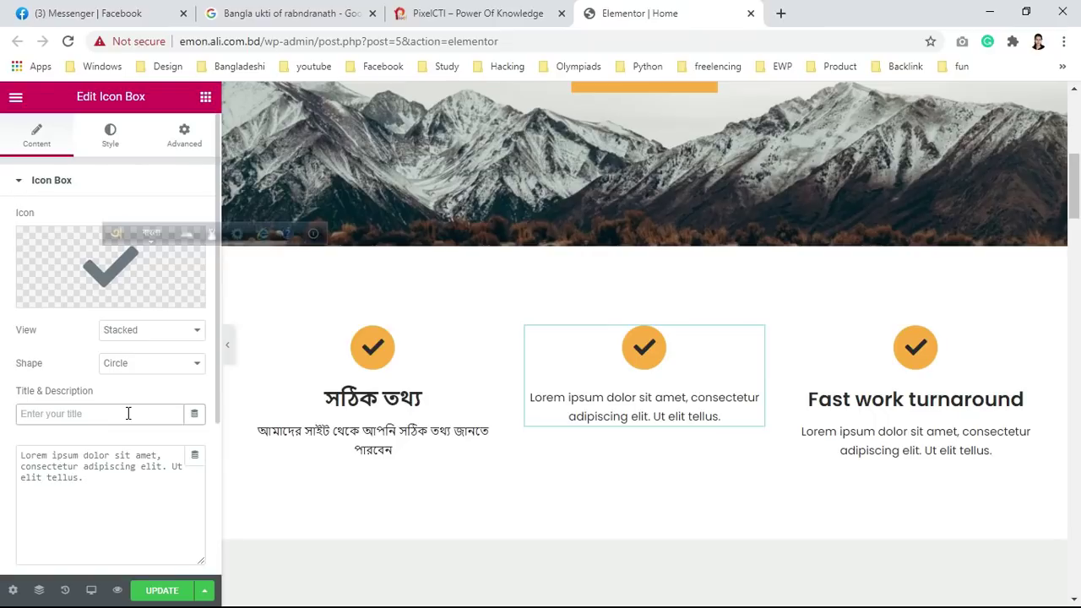
type("SoT")
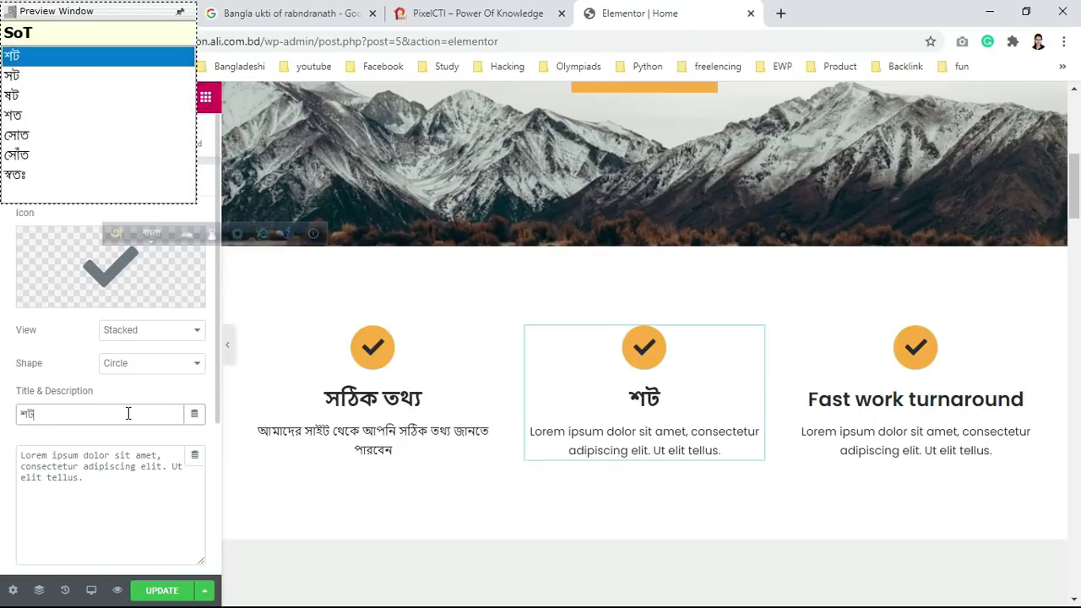
key("BackSpace")
key("BackSpace")
key("BackSpace")
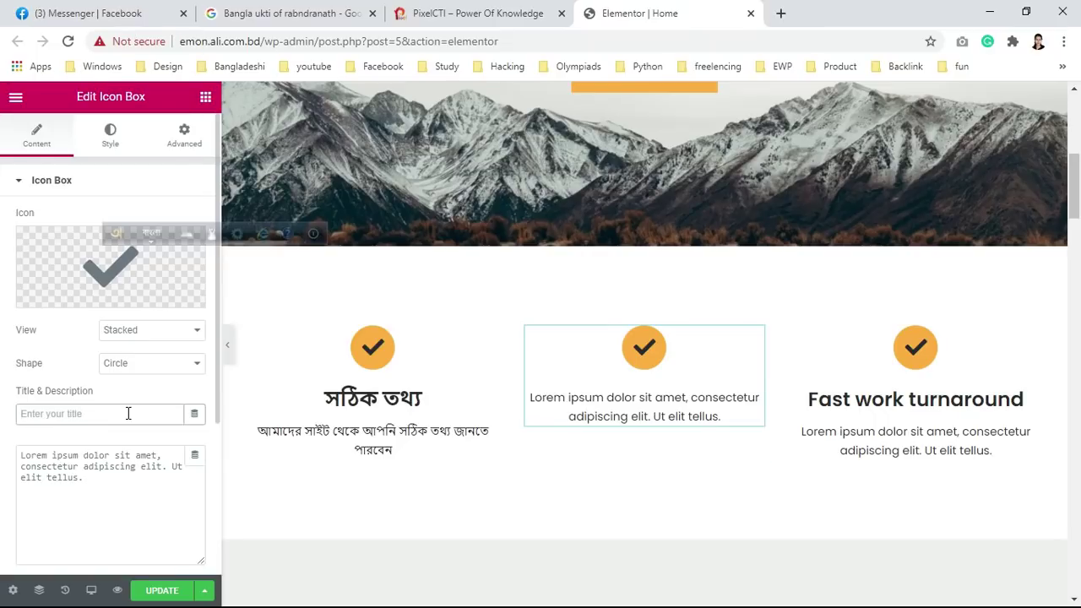
type("soThik")
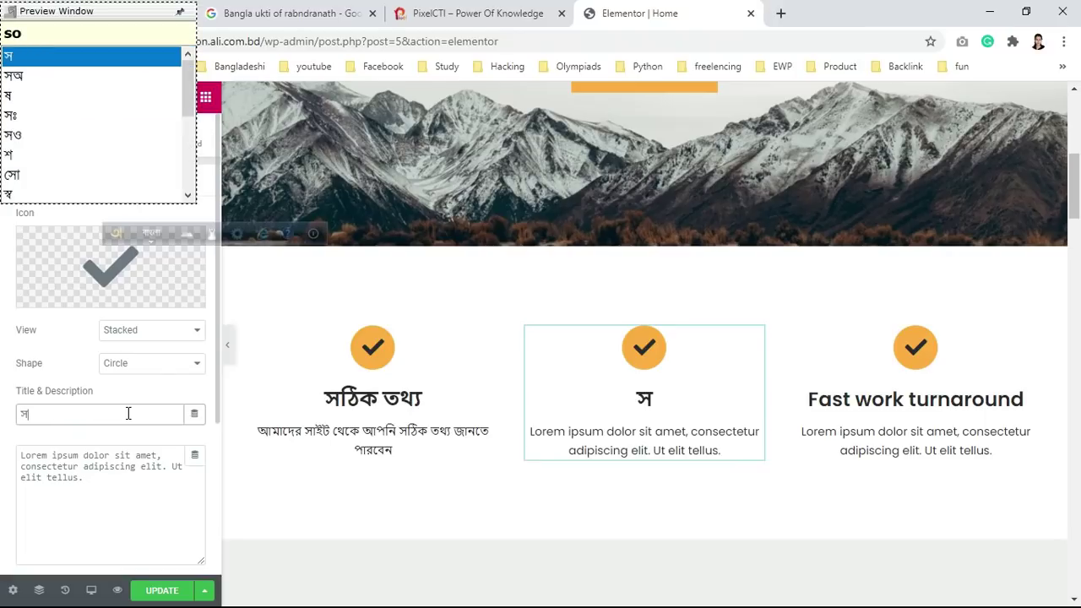
type(" sok")
key("BackSpace")
type("moy")
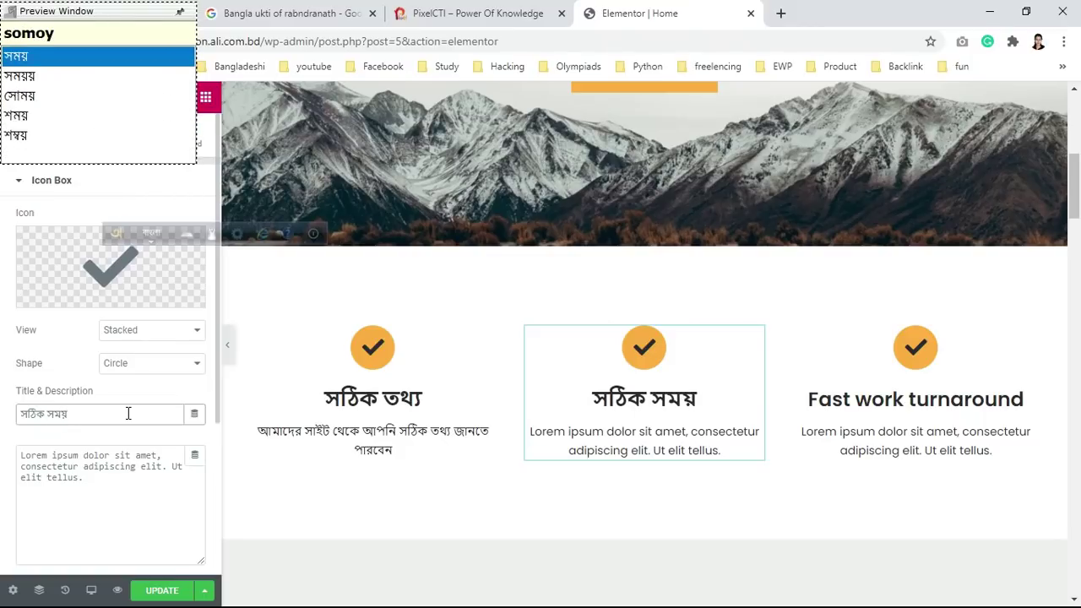
type("e s")
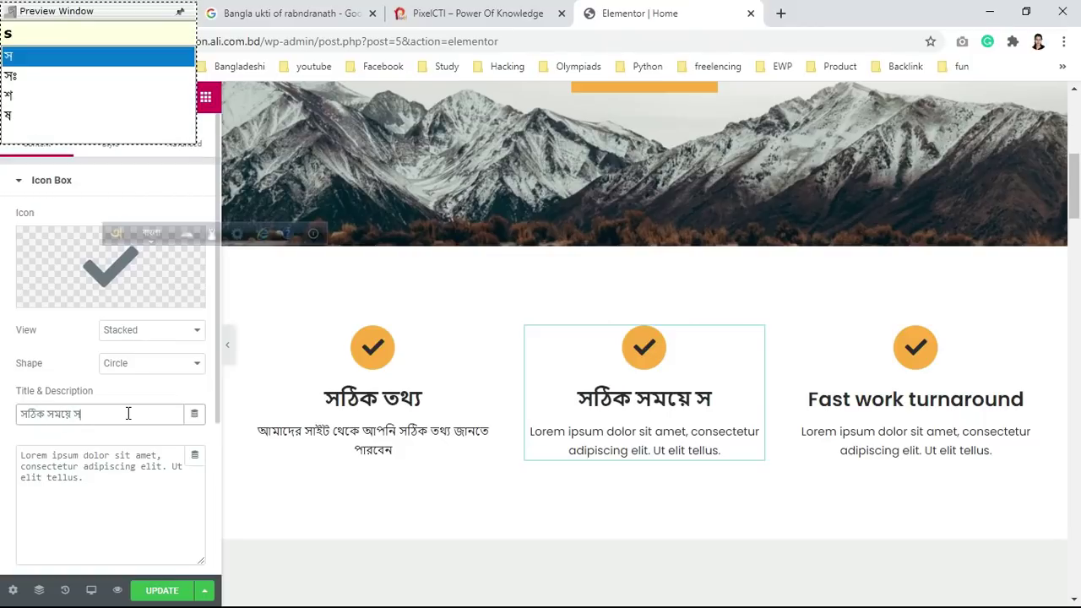
type("T")
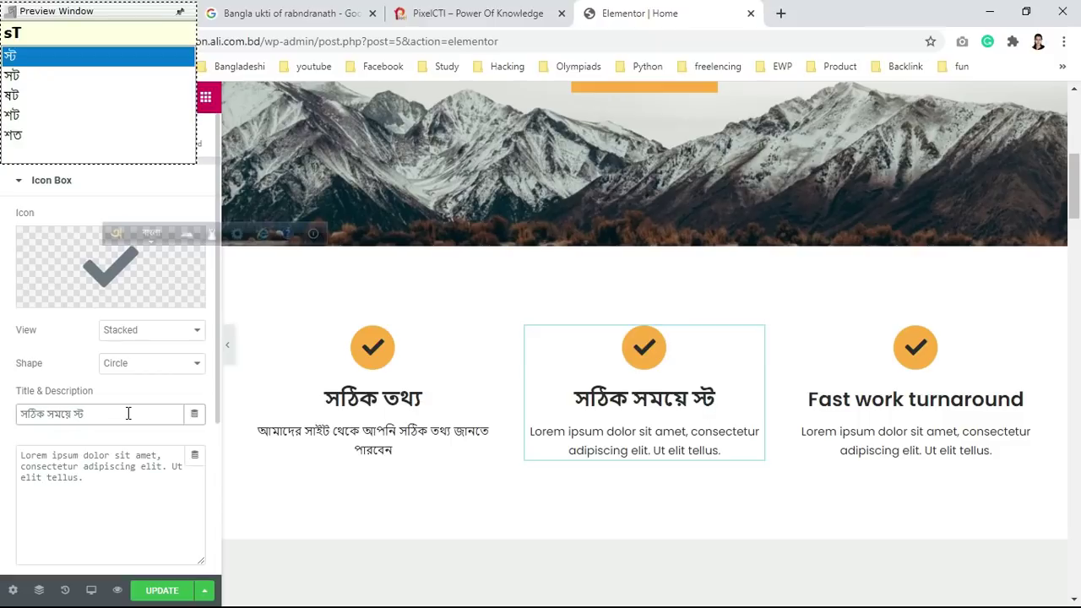
key("BackSpace")
key("BackSpace")
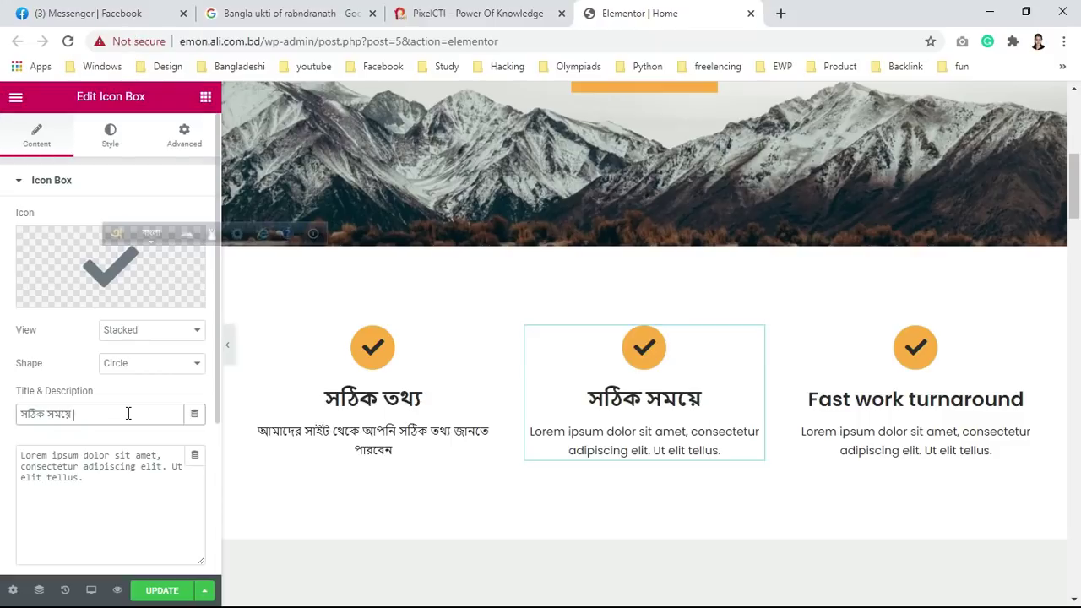
type("apD")
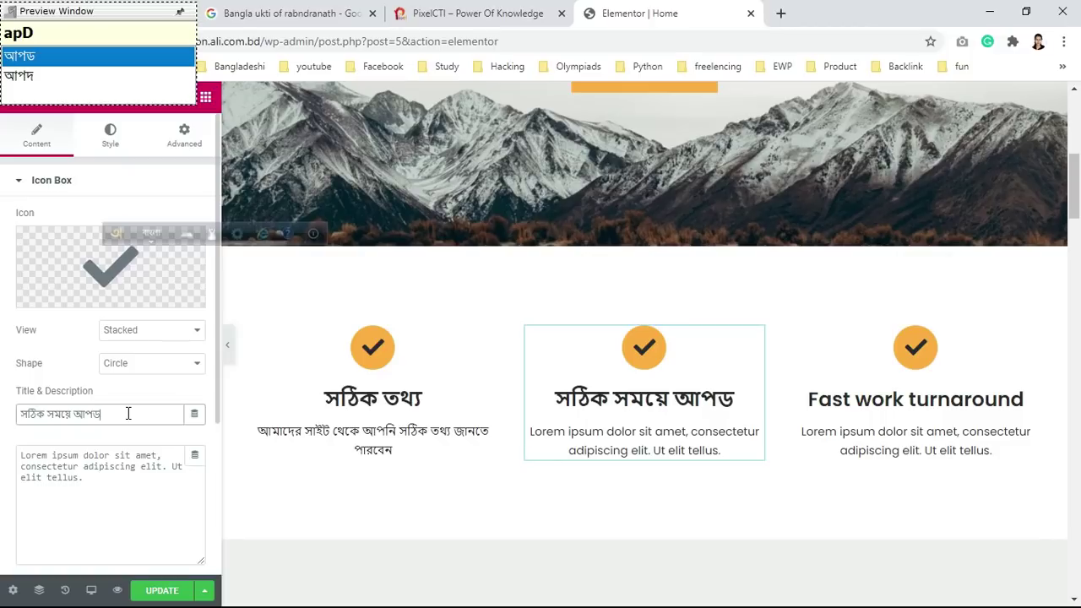
type("eT")
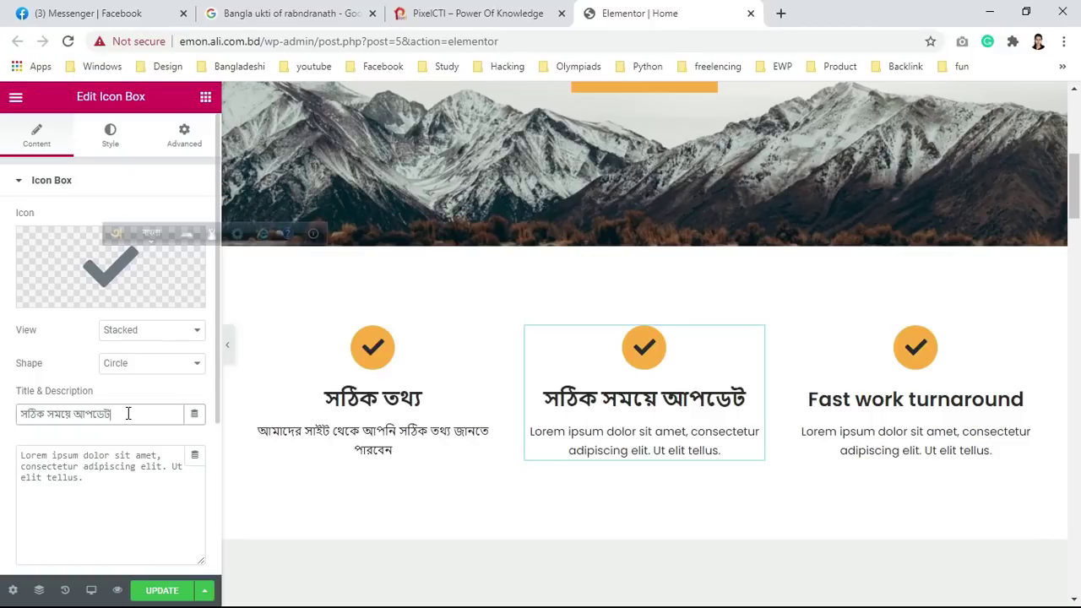
scroll(164, 498, "down", 1)
left_click(102, 422)
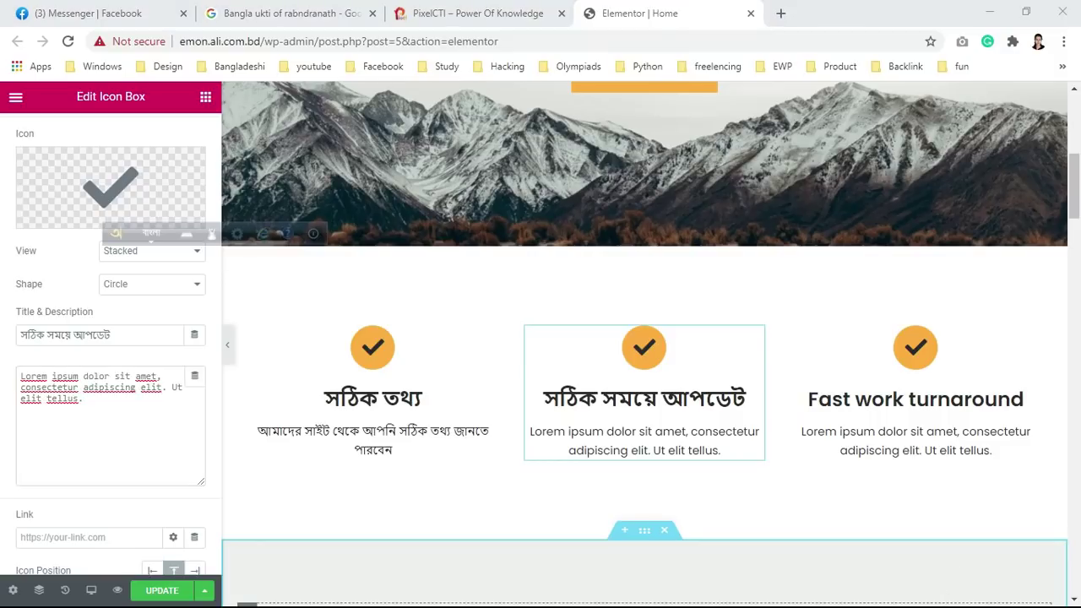
key("super")
left_click(921, 592)
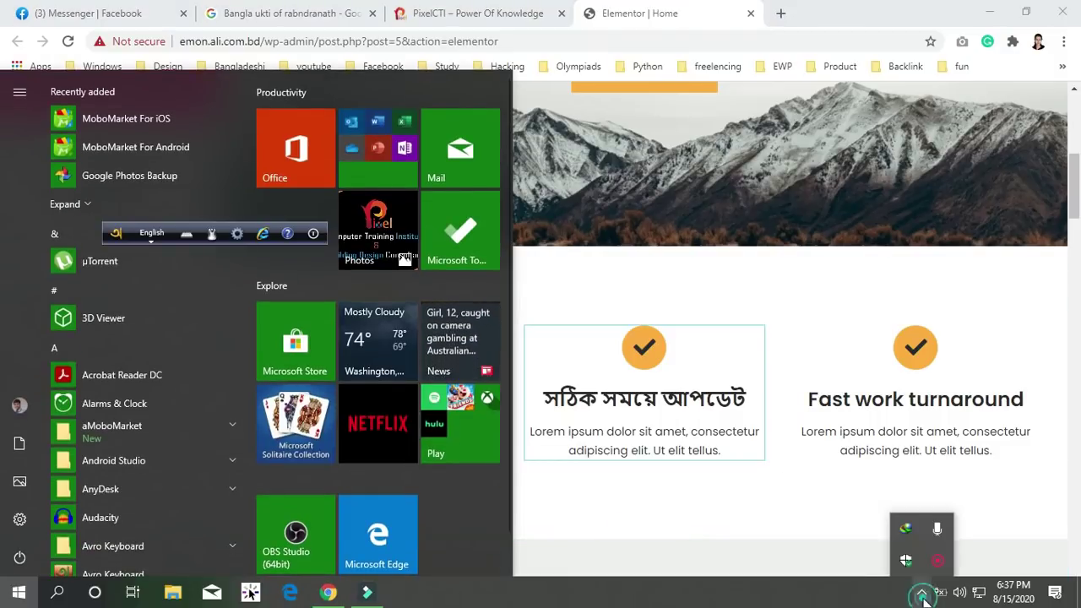
left_click(937, 561)
right_click(937, 561)
left_click(920, 502)
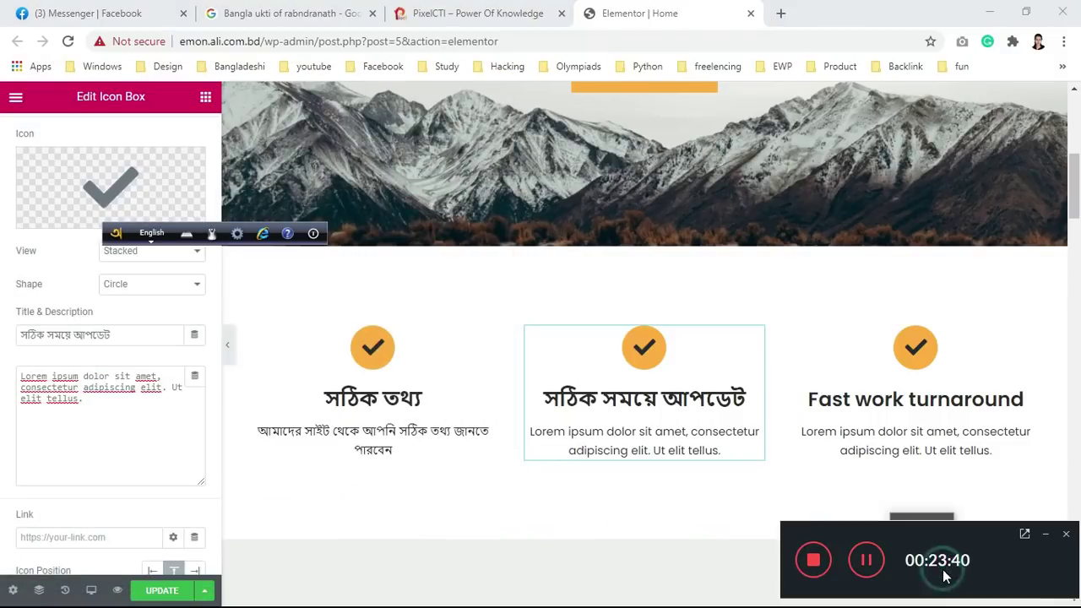
left_click(873, 562)
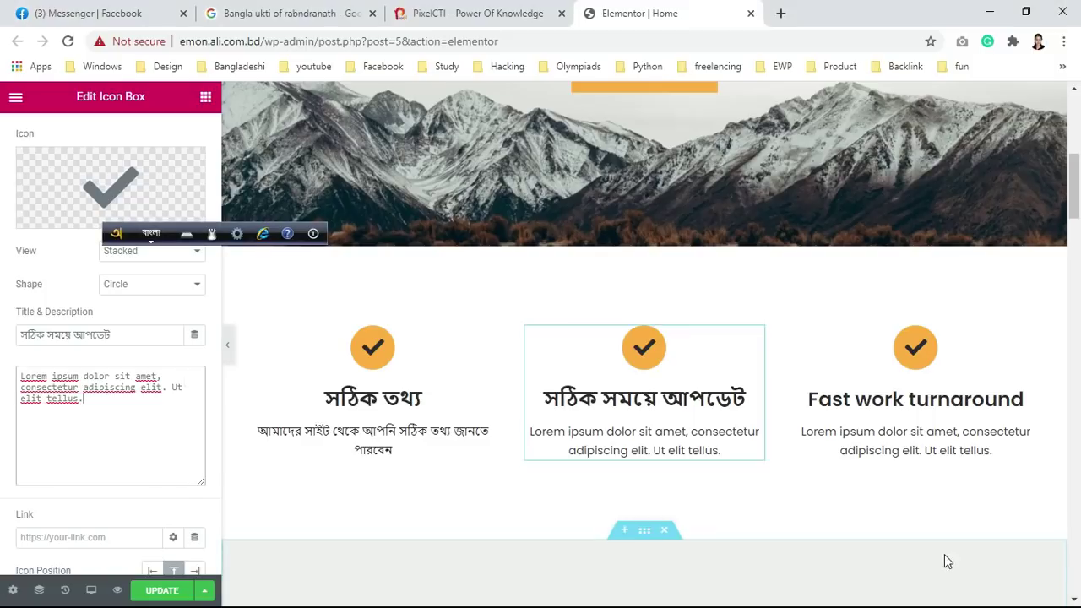
Step: Replace the placeholder description of the "সঠিক সময়ে আপডেট" icon box with "সঠিক সময়ে সঠিক খবর"
left_click(111, 415)
key("BackSpace")
key("BackSpace")
key("BackSpace")
key("BackSpace")
key("BackSpace")
key("BackSpace")
key("BackSpace")
key("BackSpace")
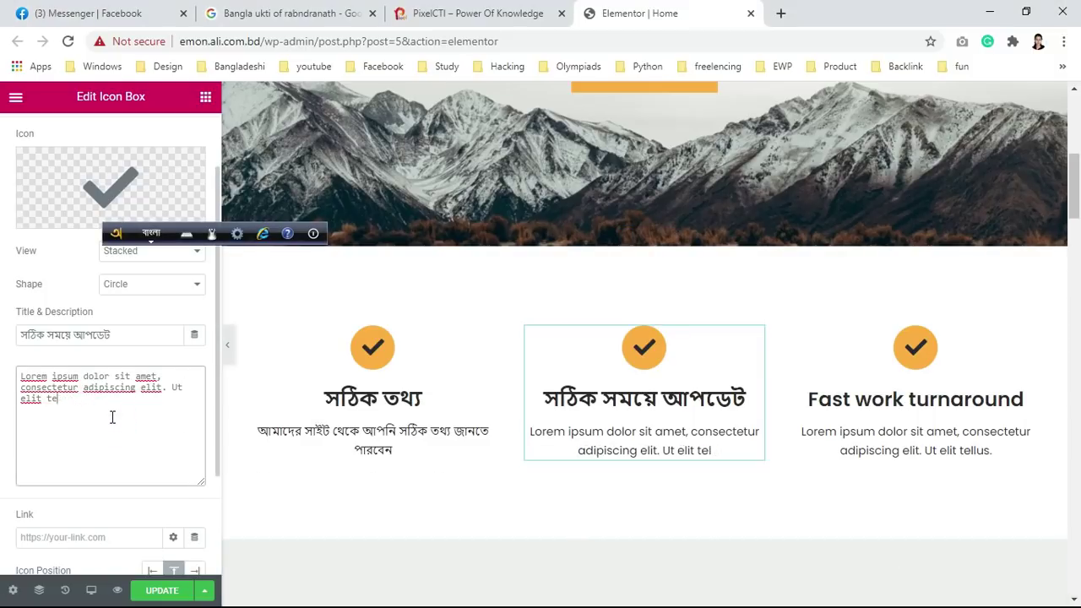
key("BackSpace")
key("BackSpace")
key("BackSpace")
key("BackSpace")
key("BackSpace")
key("BackSpace")
key("BackSpace")
key("BackSpace")
key("BackSpace")
key("BackSpace")
key("BackSpace")
key("BackSpace")
key("BackSpace")
key("BackSpace")
key("BackSpace")
key("BackSpace")
key("BackSpace")
key("BackSpace")
key("BackSpace")
key("BackSpace")
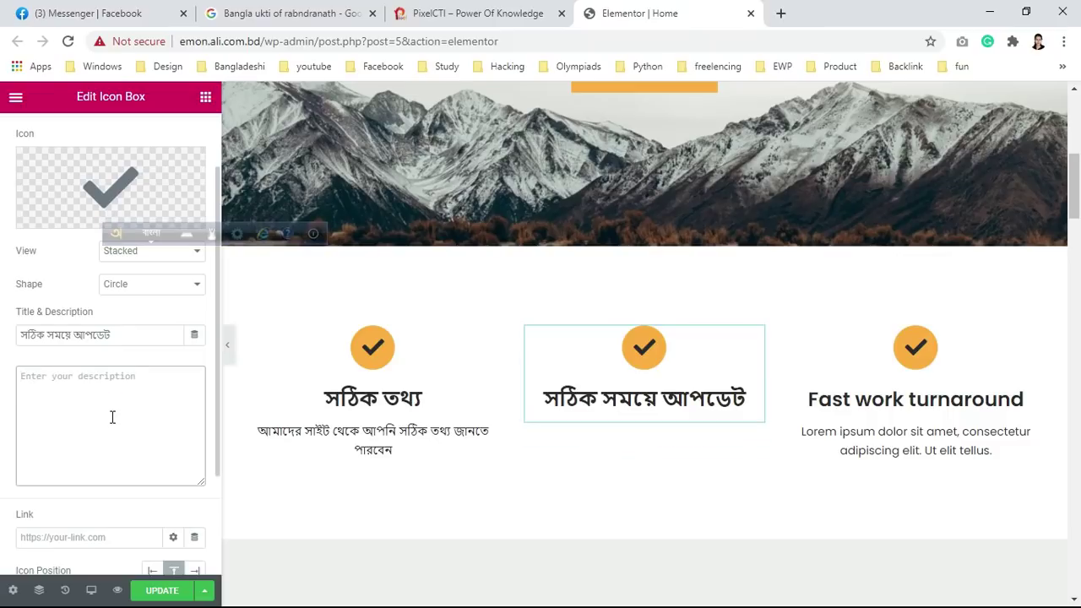
type("soThi")
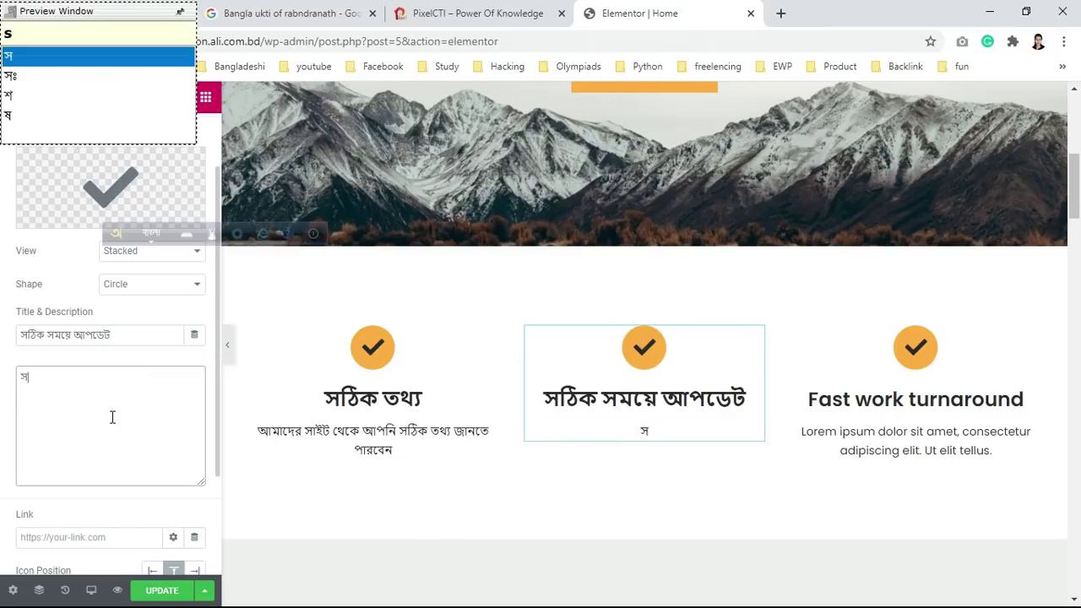
type("k s")
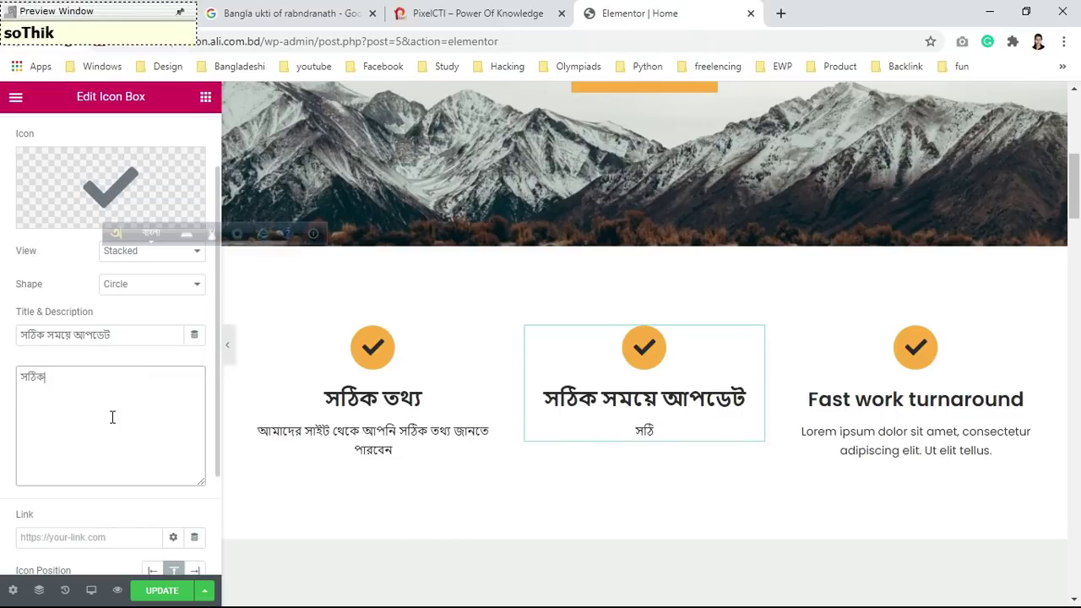
type("omoye s")
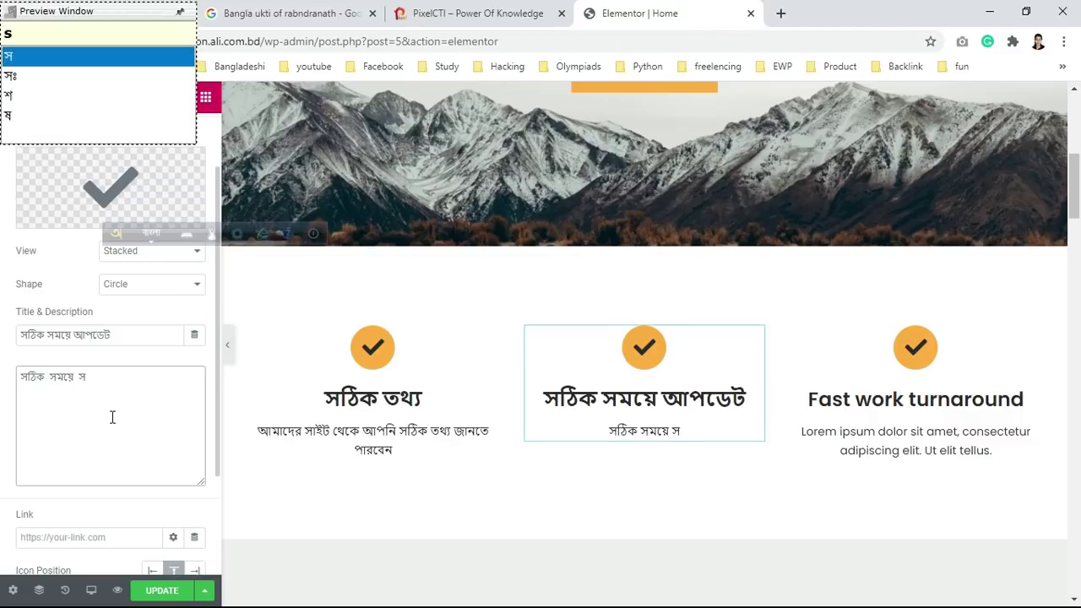
type("Th")
key("BackSpace")
key("BackSpace")
key("BackSpace")
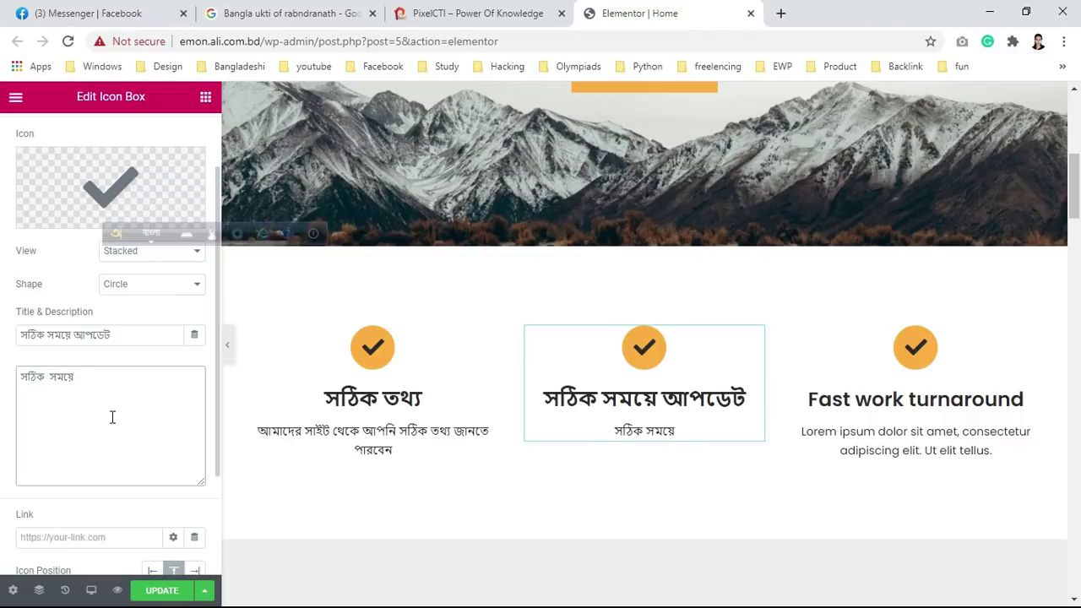
type("sTh")
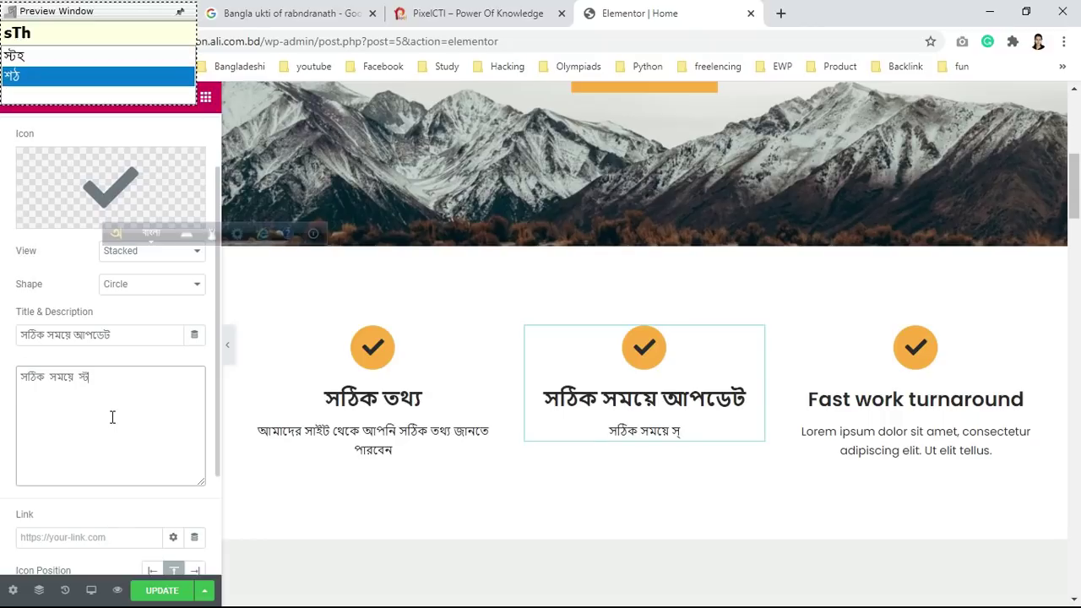
key("BackSpace")
key("BackSpace")
type("ot")
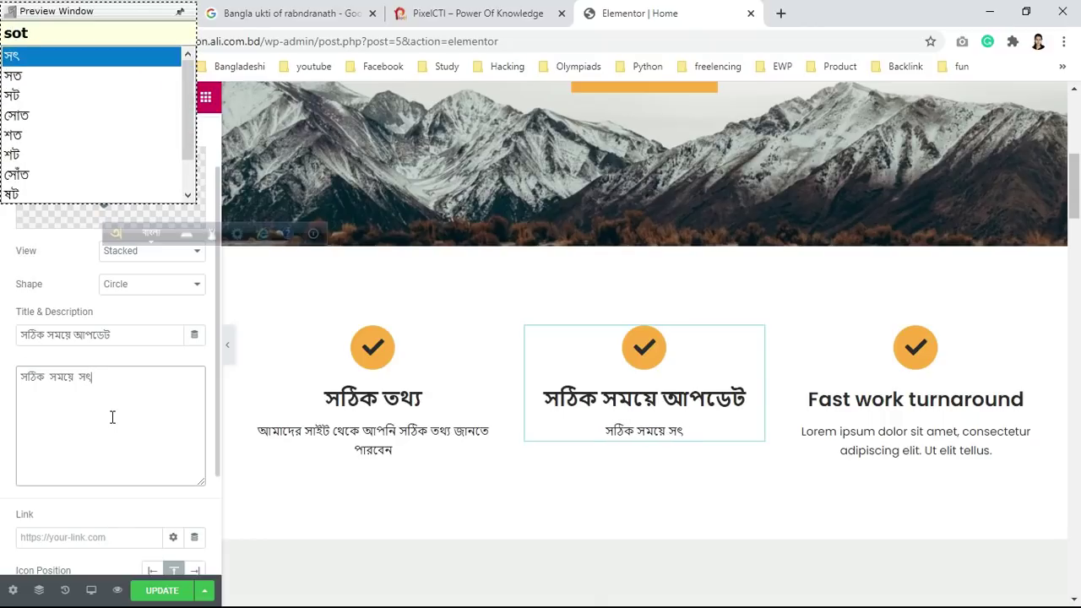
key("BackSpace")
type("Th")
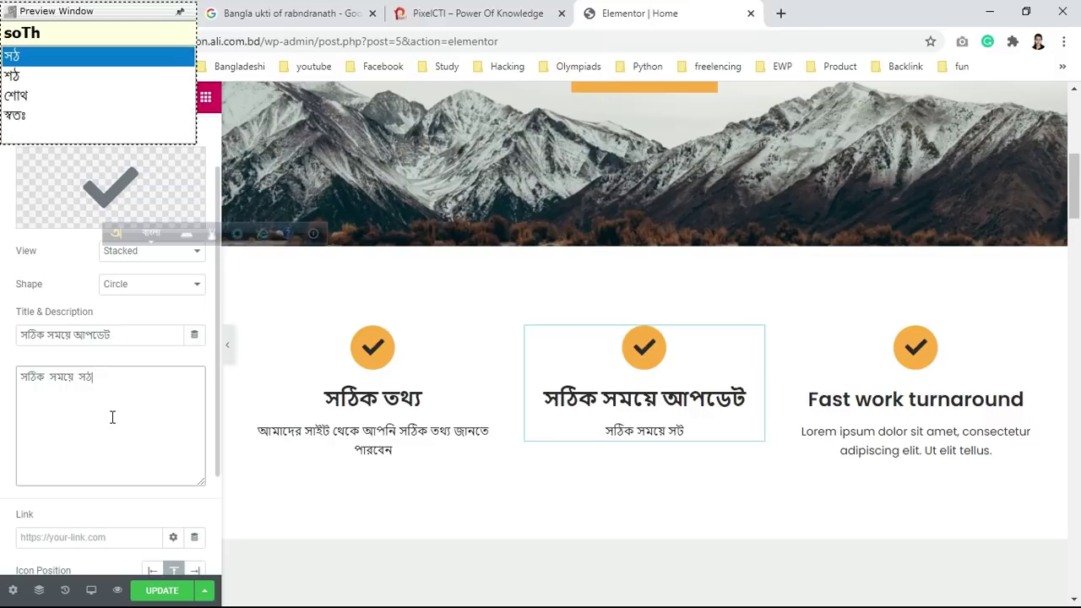
key("BackSpace")
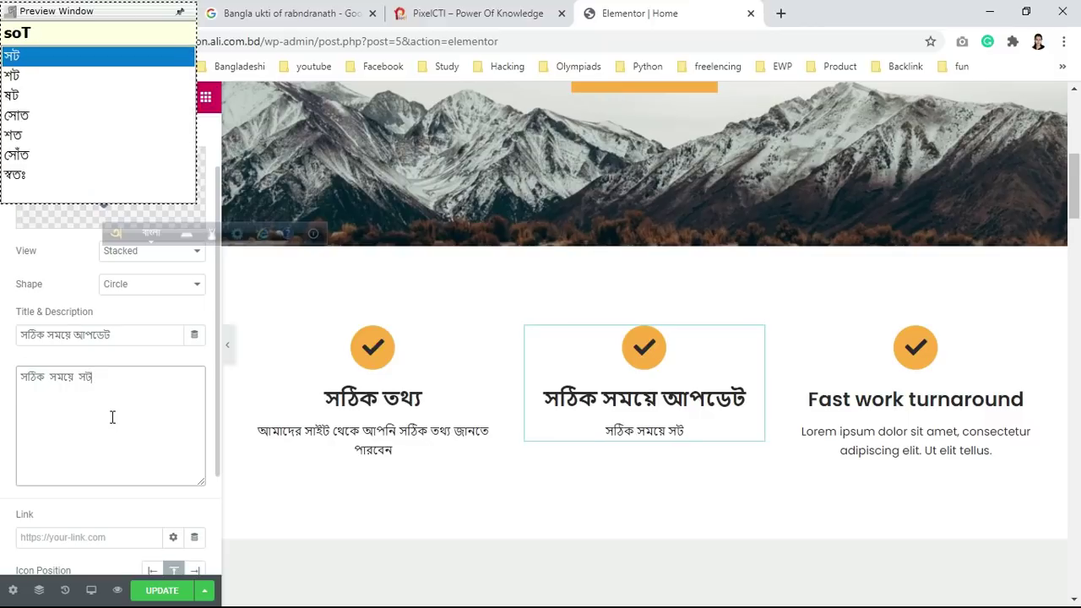
type("h")
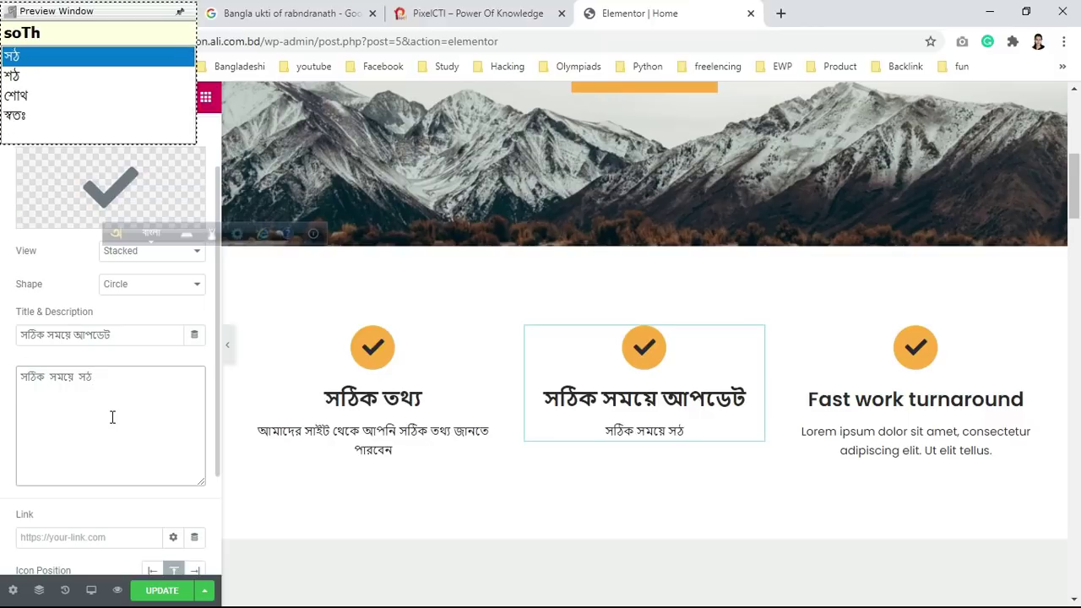
type("ik kho")
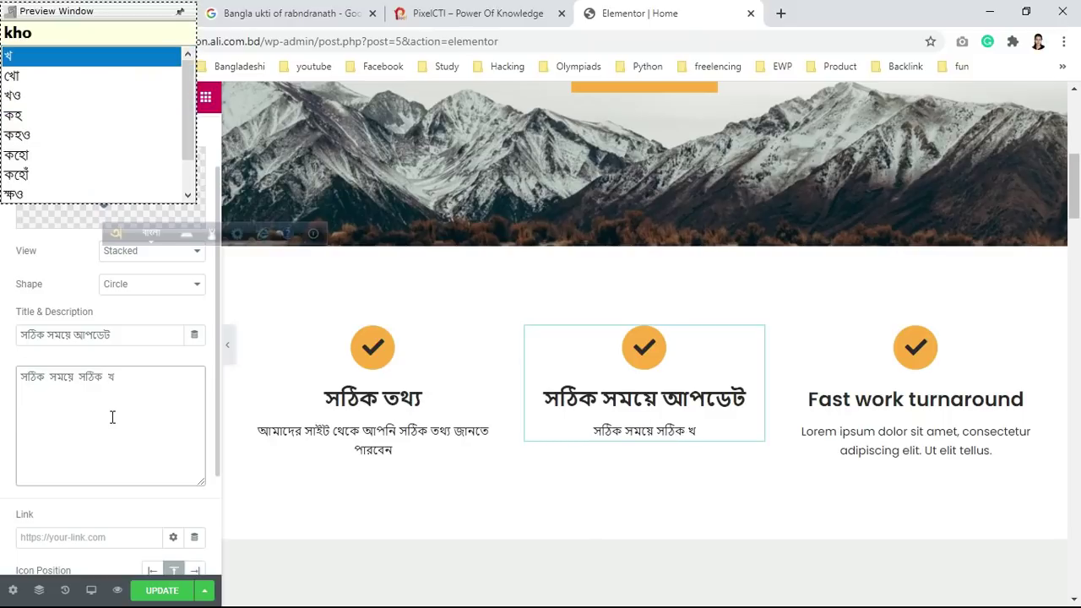
type("bor")
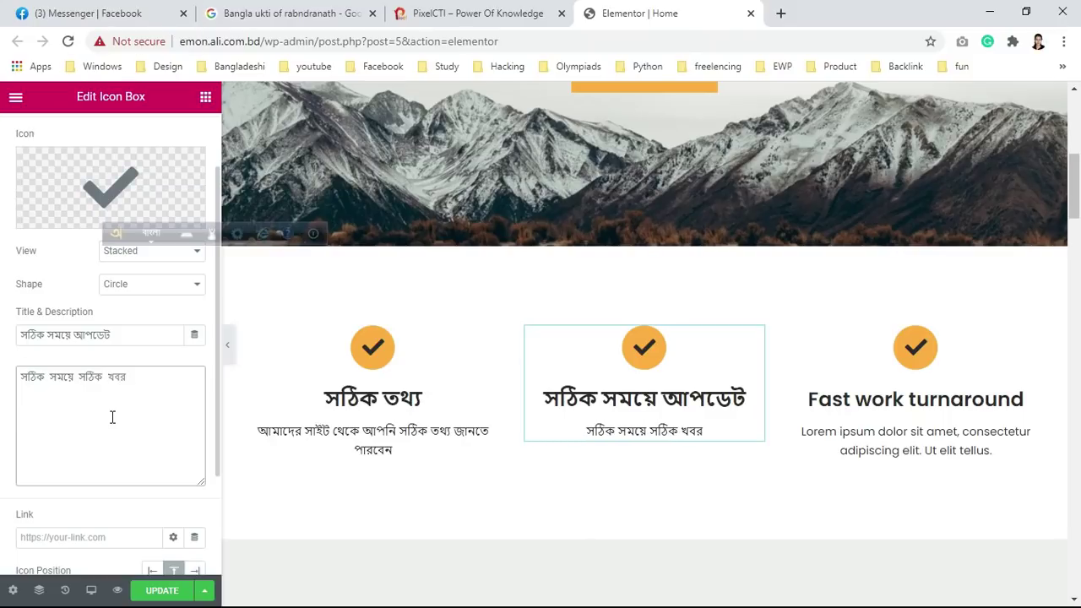
Step: Replace the title of the "Fast work turnaround" icon box with "শতাধিক কর্মকর্তা"
right_click(929, 376)
left_click(967, 378)
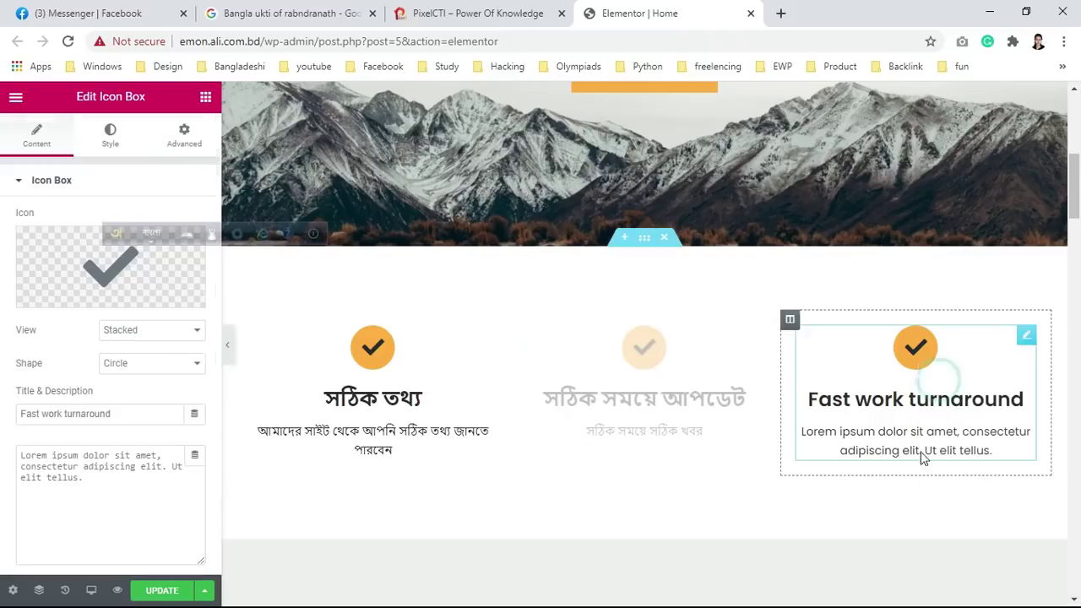
left_click_drag(129, 412, 14, 421)
key("BackSpace")
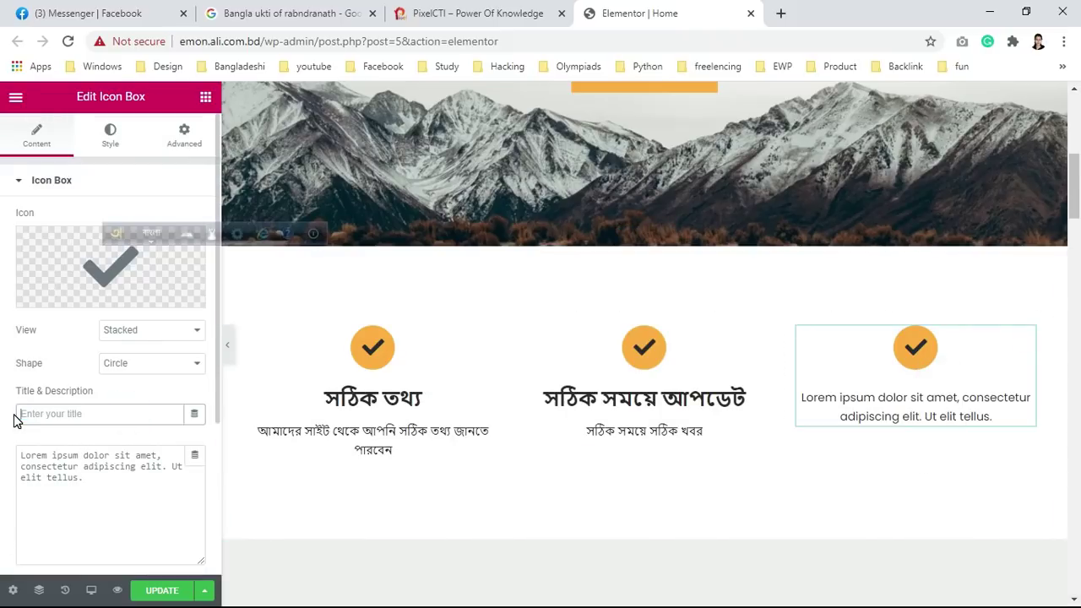
type("আ")
key("BackSpace")
type("shot")
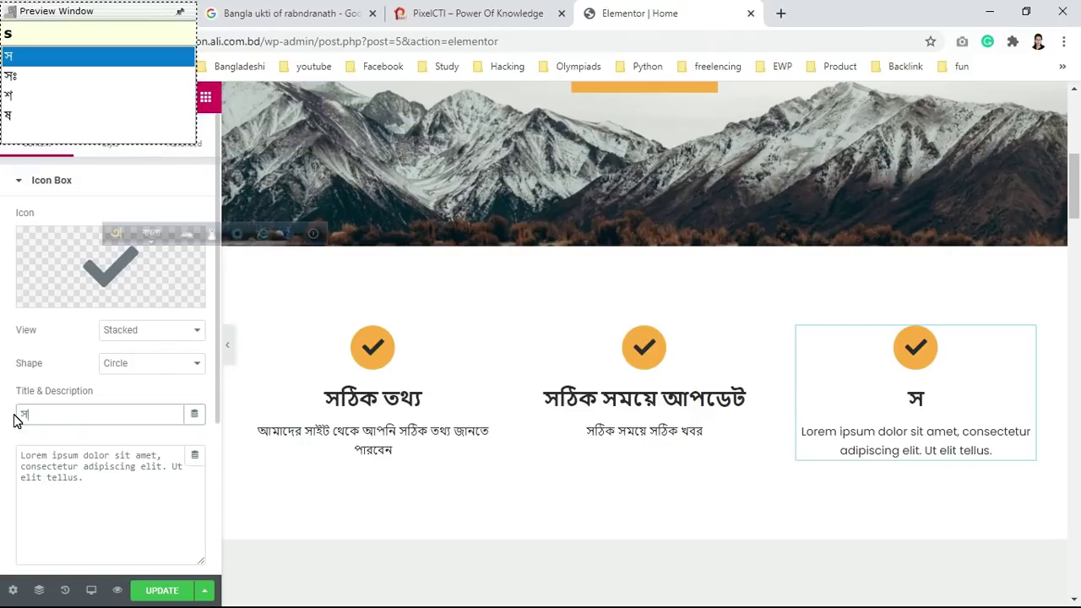
type("a")
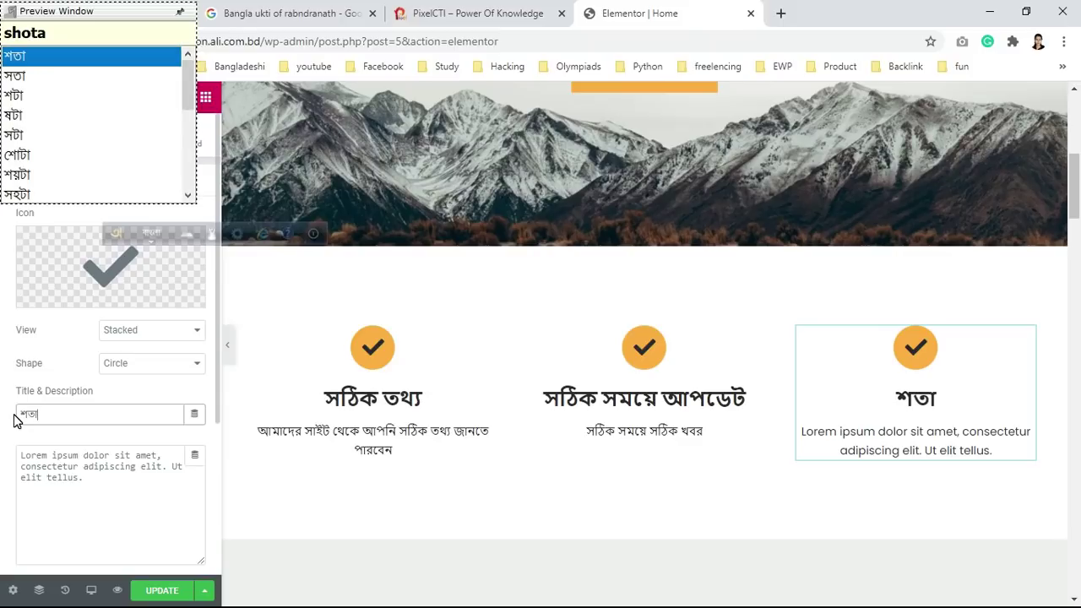
type("dhik ")
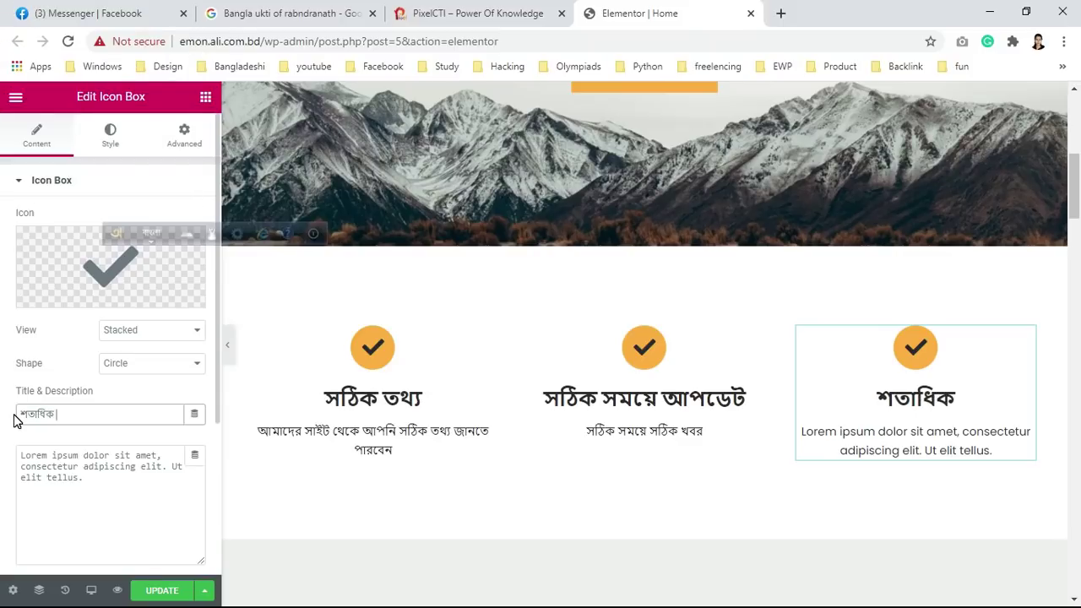
type("korrmkorta")
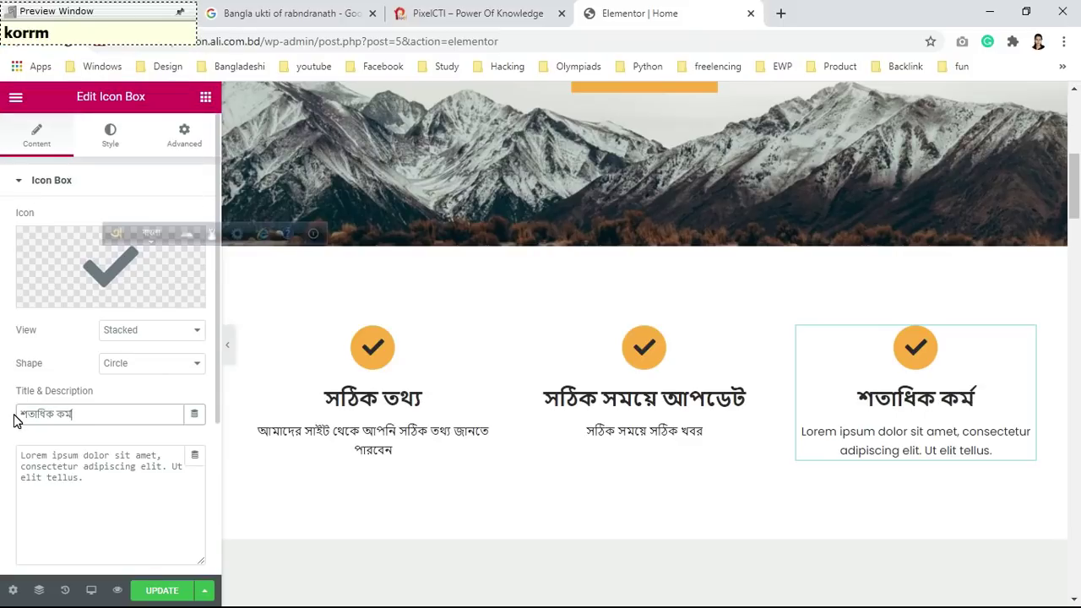
key("BackSpace")
key("BackSpace")
key("BackSpace")
key("BackSpace")
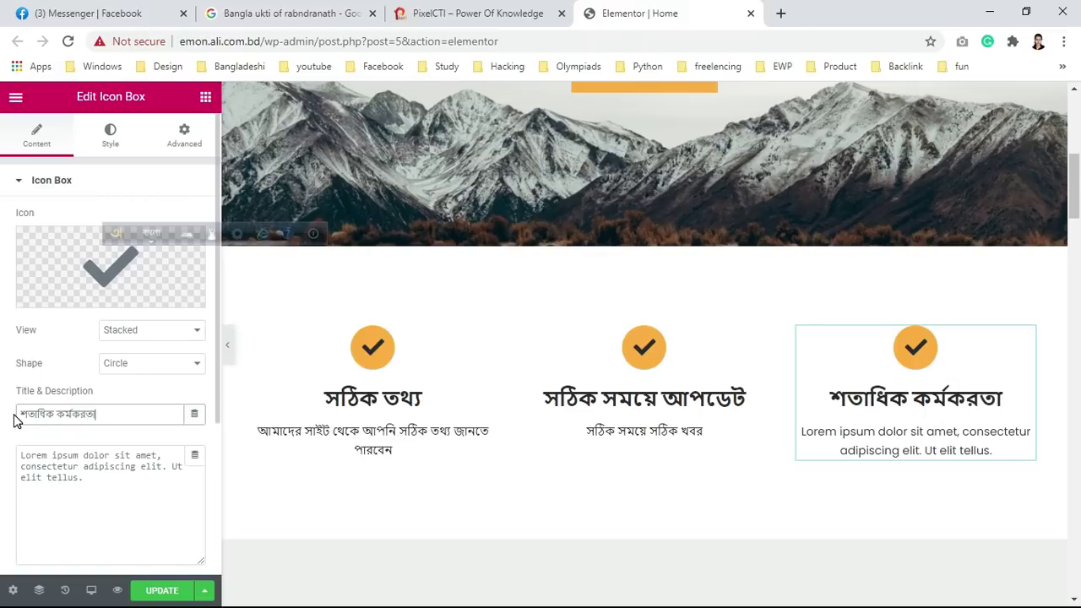
type("rta")
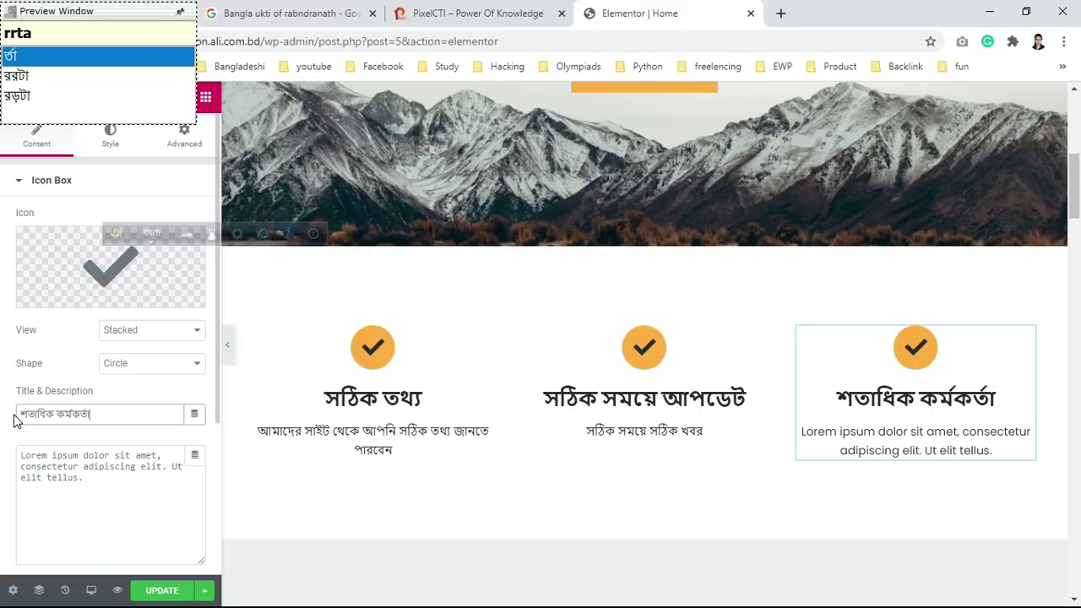
Step: Replace the placeholder description of the "শতাধিক কর্মকর্তা" icon box with "আপনাকে সঠিক খবর পৌঁছে"
triple_click(101, 499)
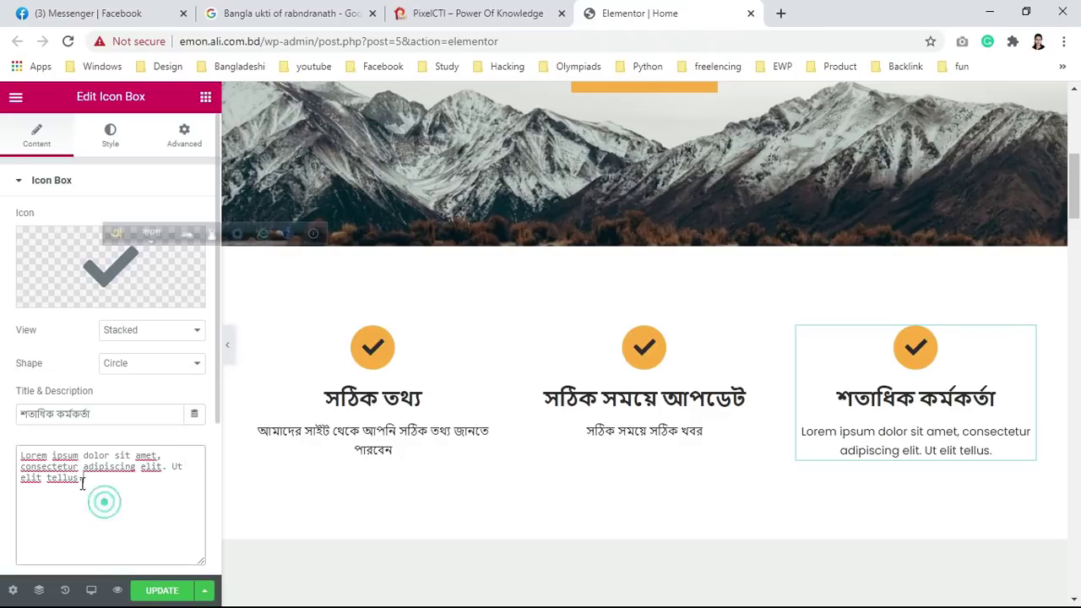
key("BackSpace")
type("apnar")
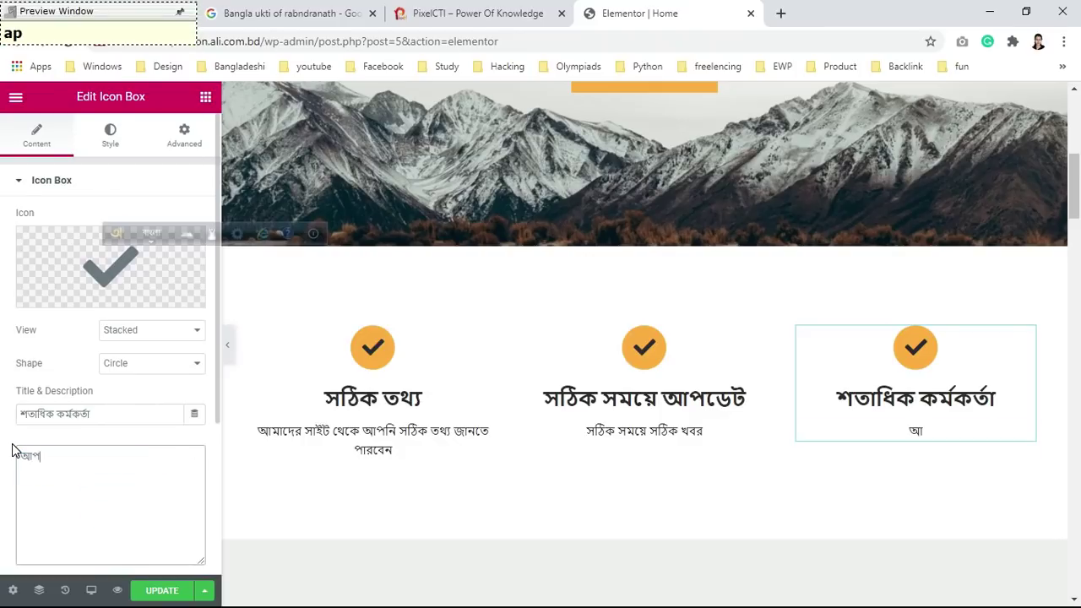
key("BackSpace")
type("ke sh")
key("BackSpace")
type("ot")
key("BackSpace")
type("Thik khob")
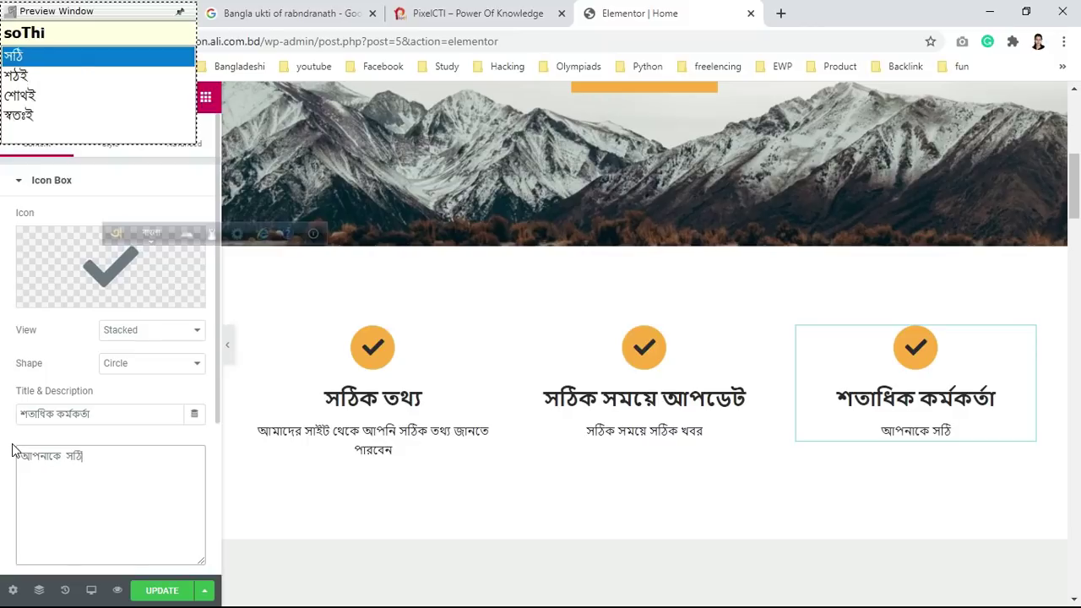
type("or ")
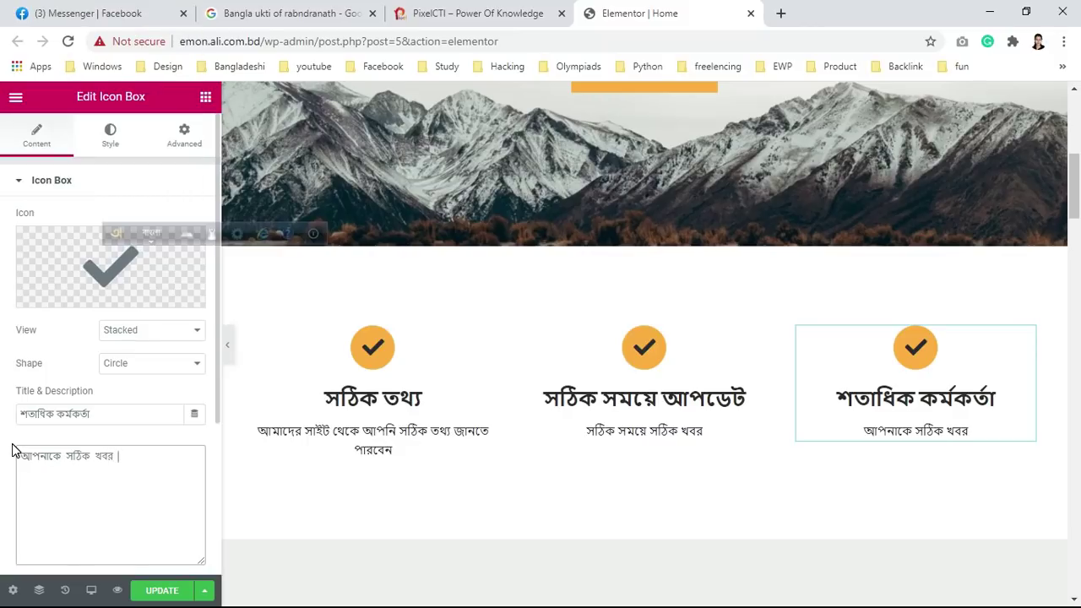
type("p")
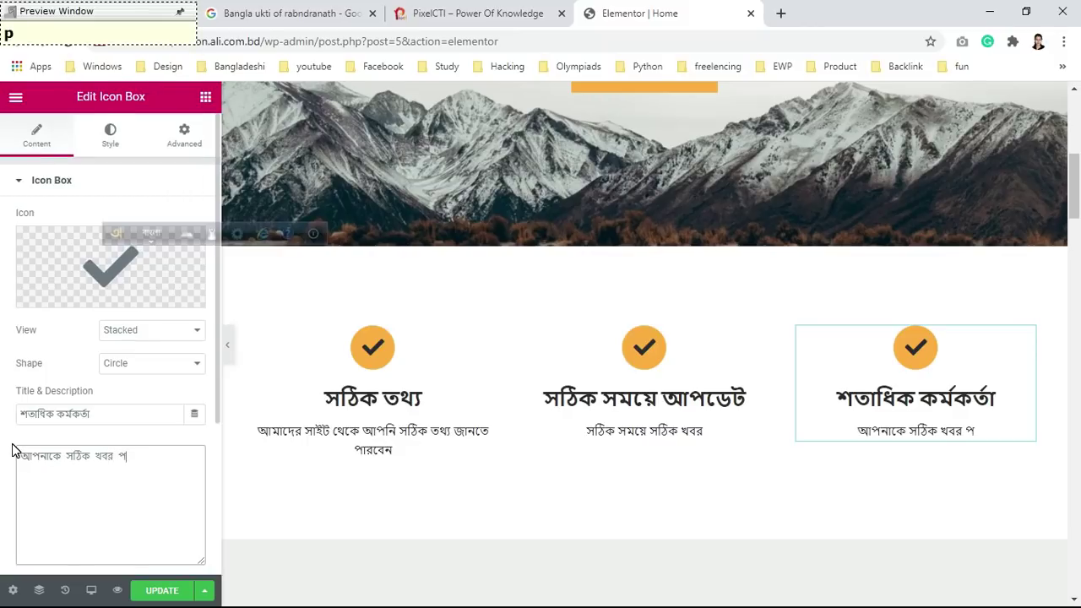
type("O")
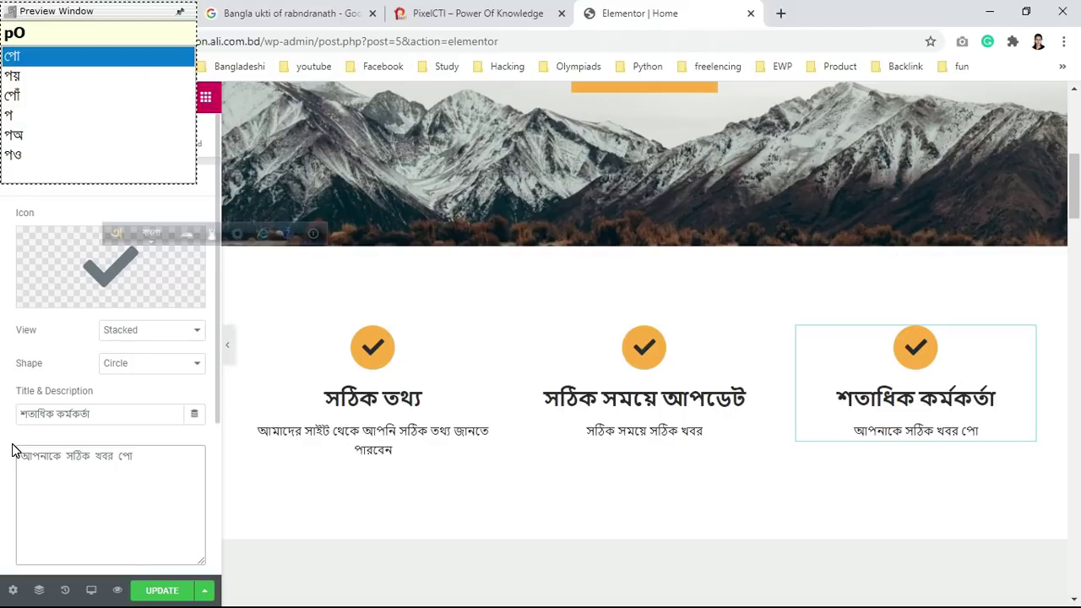
type("uche")
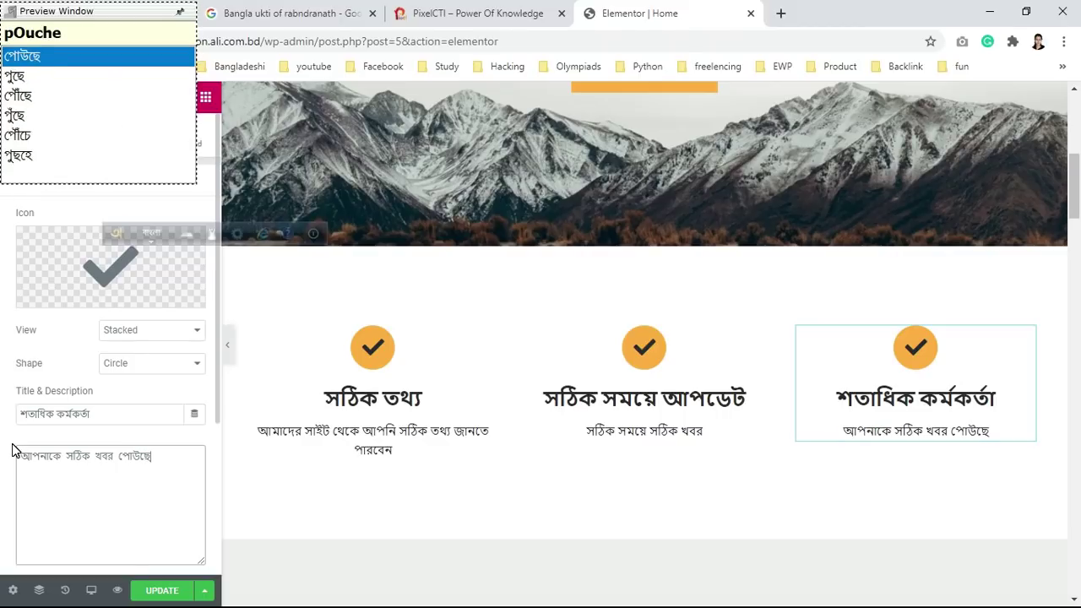
key("Down")
key("Down")
key("space")
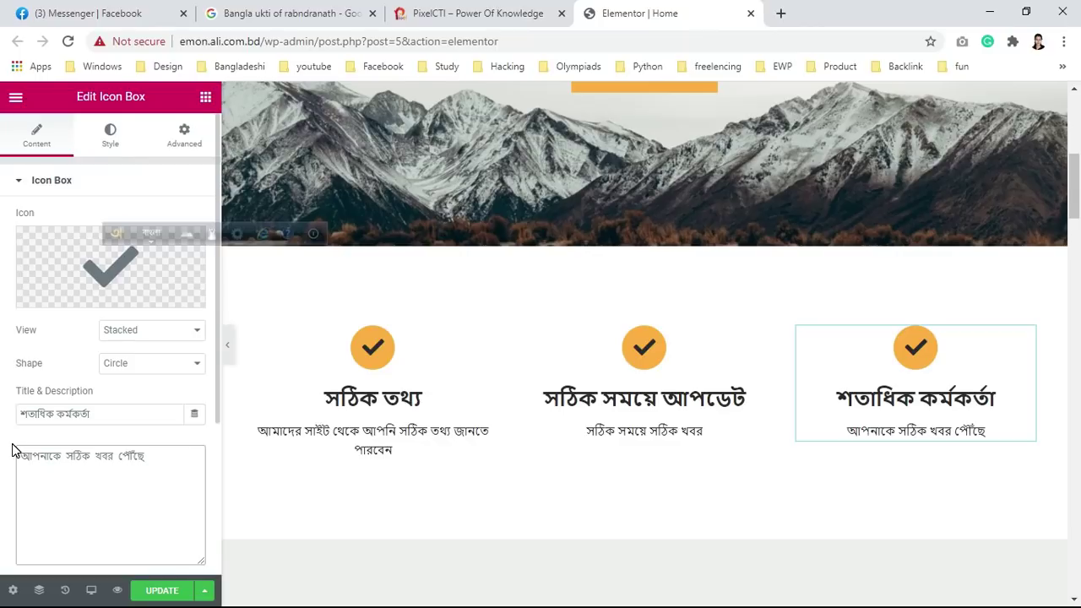
Step: Complete the third icon box's description by adding "দেওয়ার জন্যে নিয়োজিত" at its end, and update the page
type("deoyar ")
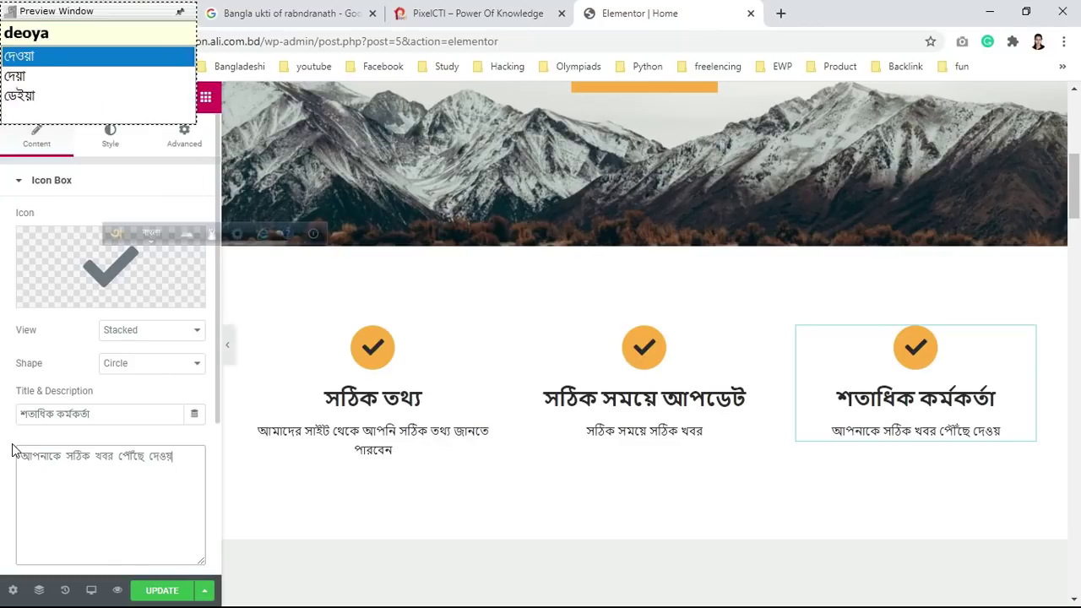
type("jonye n")
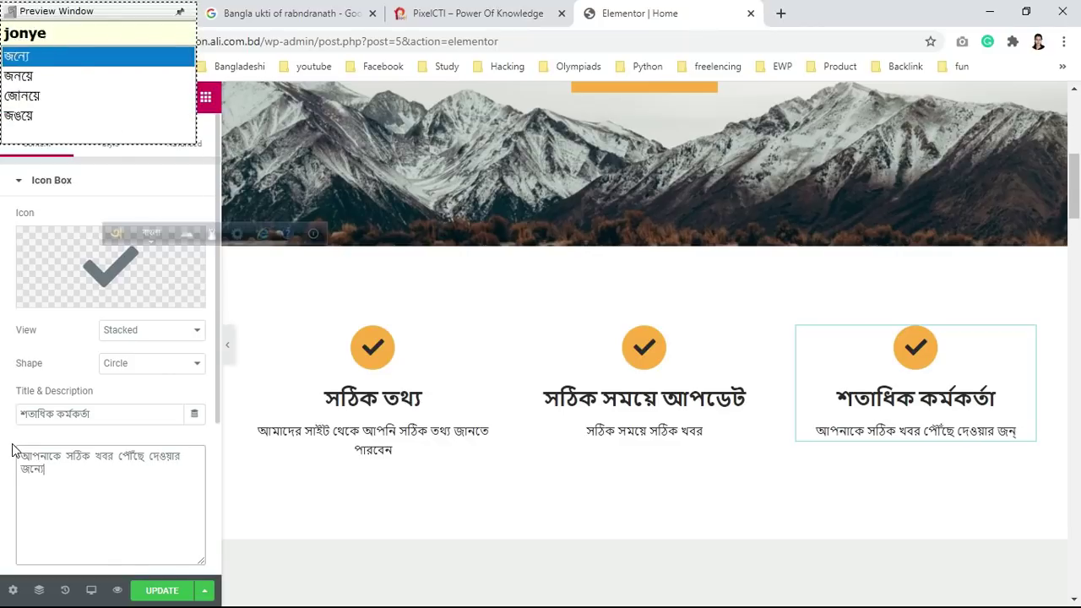
type("i")
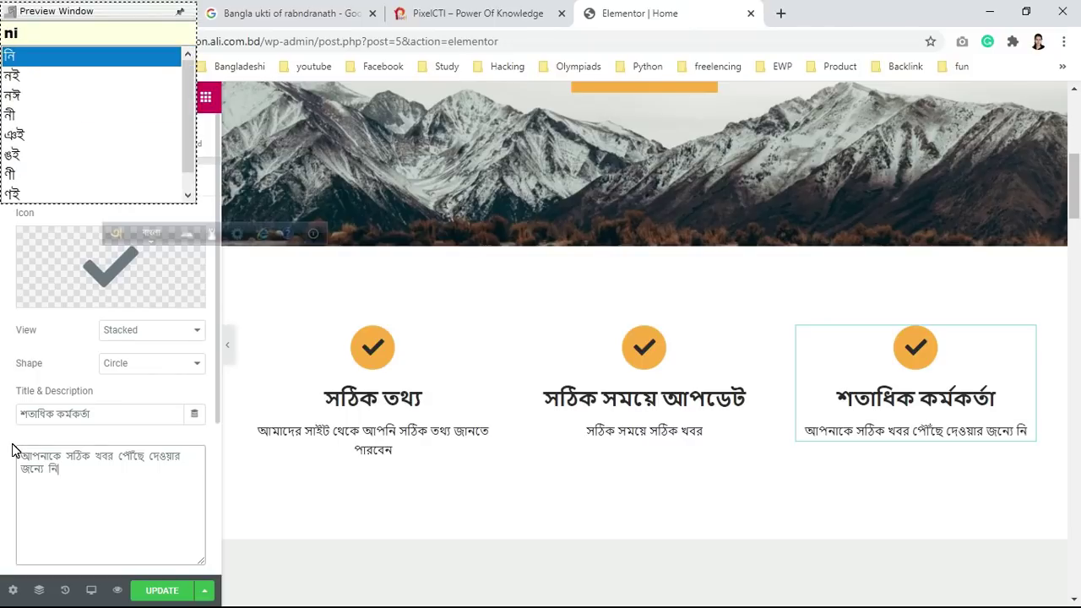
type("Oji")
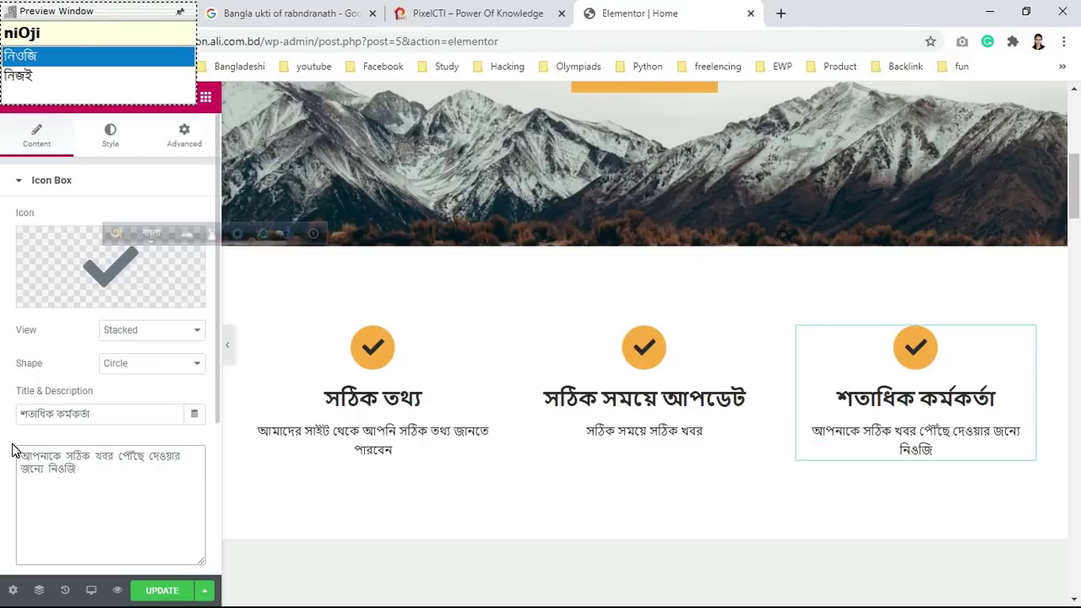
type("t")
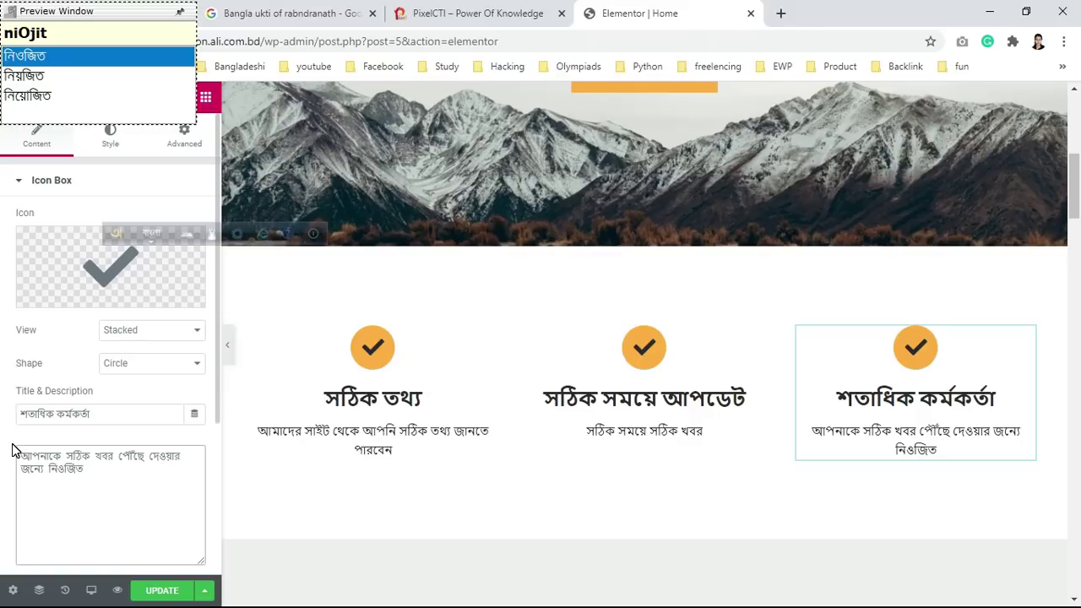
key("Down")
key("Down")
key("space")
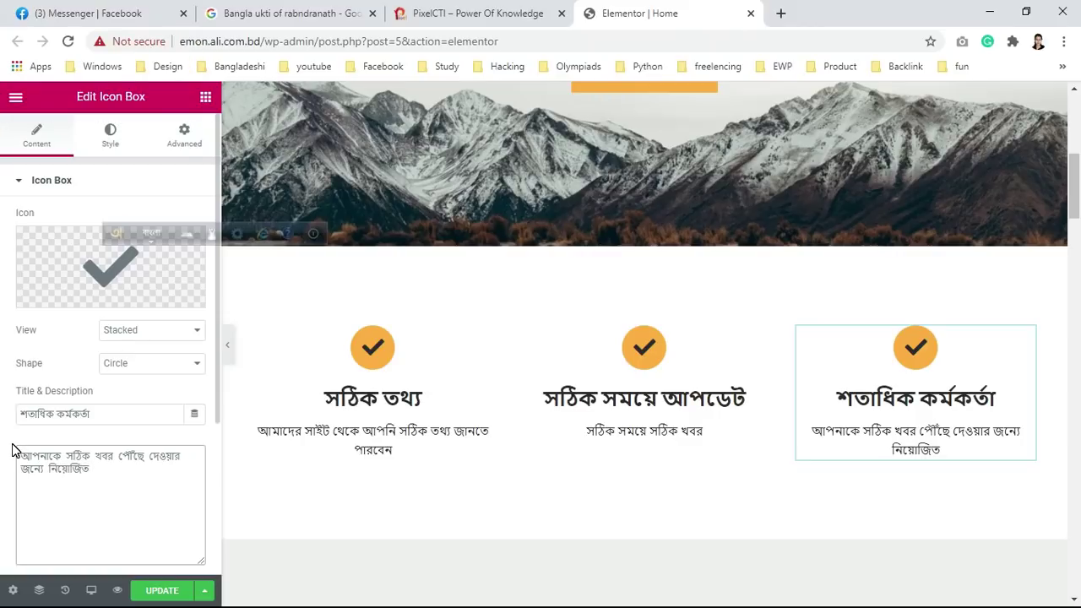
left_click(165, 590)
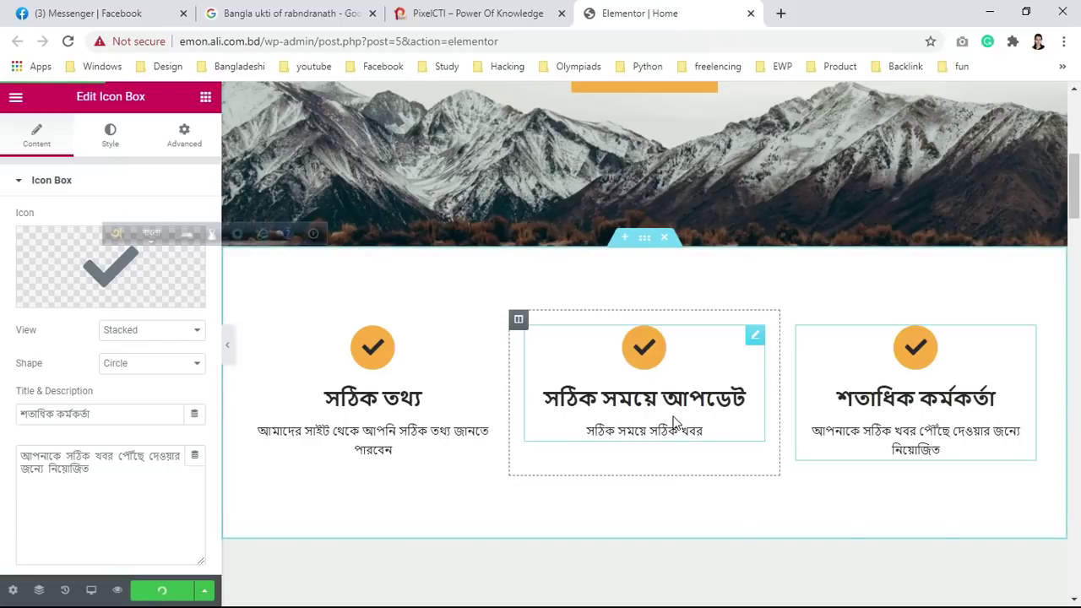
Step: Open the laptop image beside the Web Design heading for editing
scroll(673, 423, "down", 7)
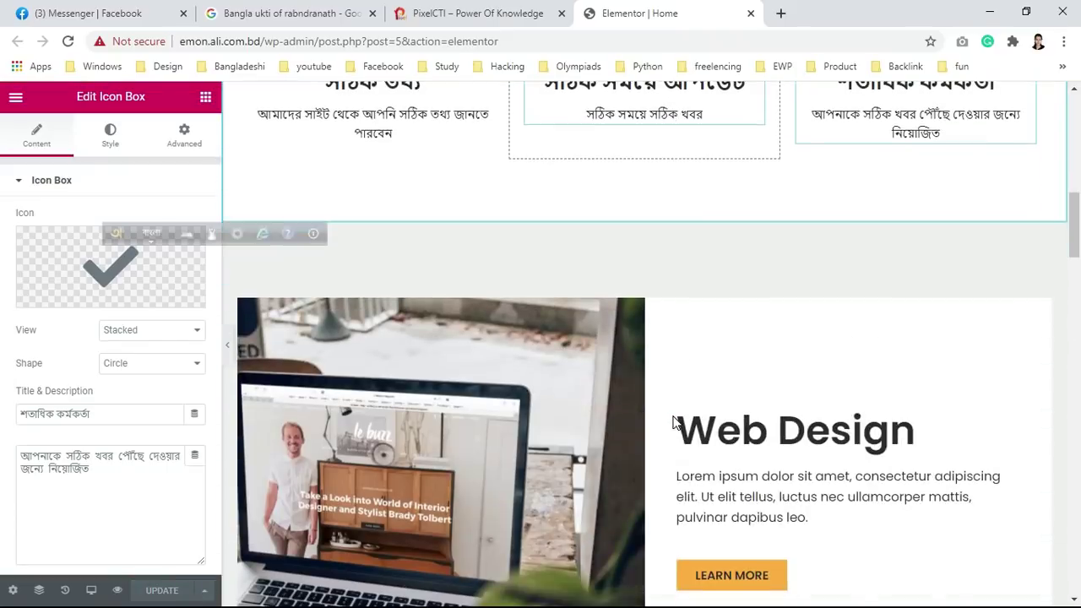
scroll(863, 260, "up", 2)
scroll(859, 279, "down", 5)
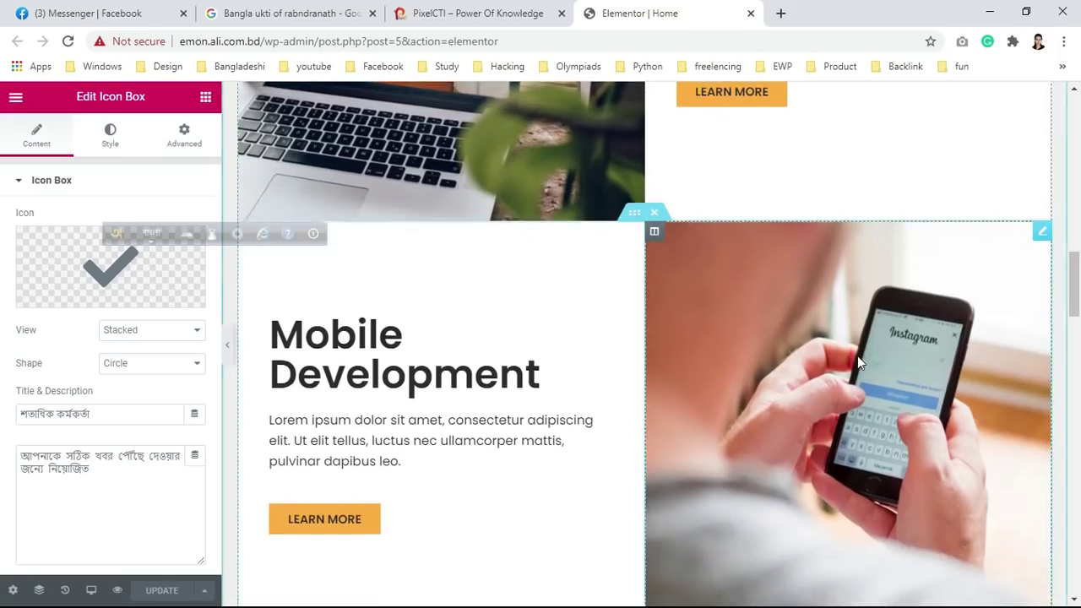
scroll(844, 439, "up", 12)
scroll(844, 443, "up", 2)
scroll(847, 444, "down", 10)
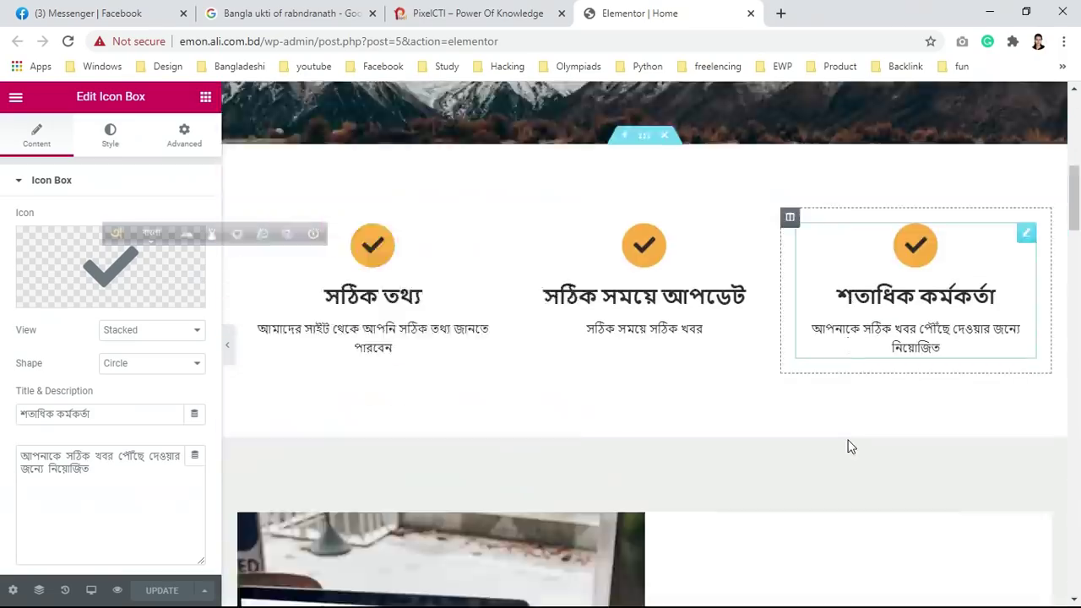
scroll(851, 447, "up", 8)
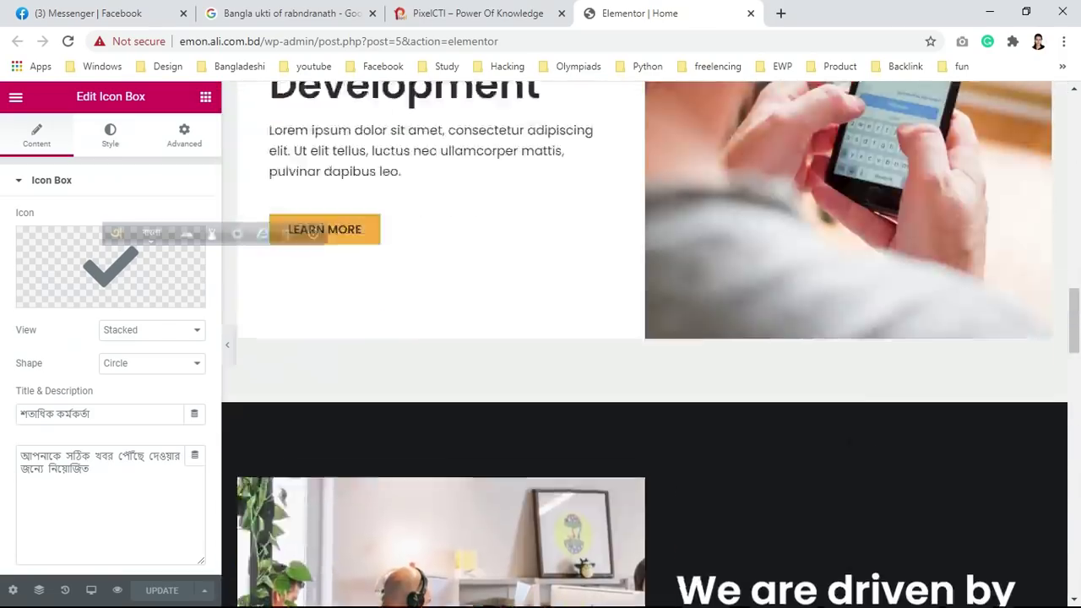
scroll(850, 446, "down", 5)
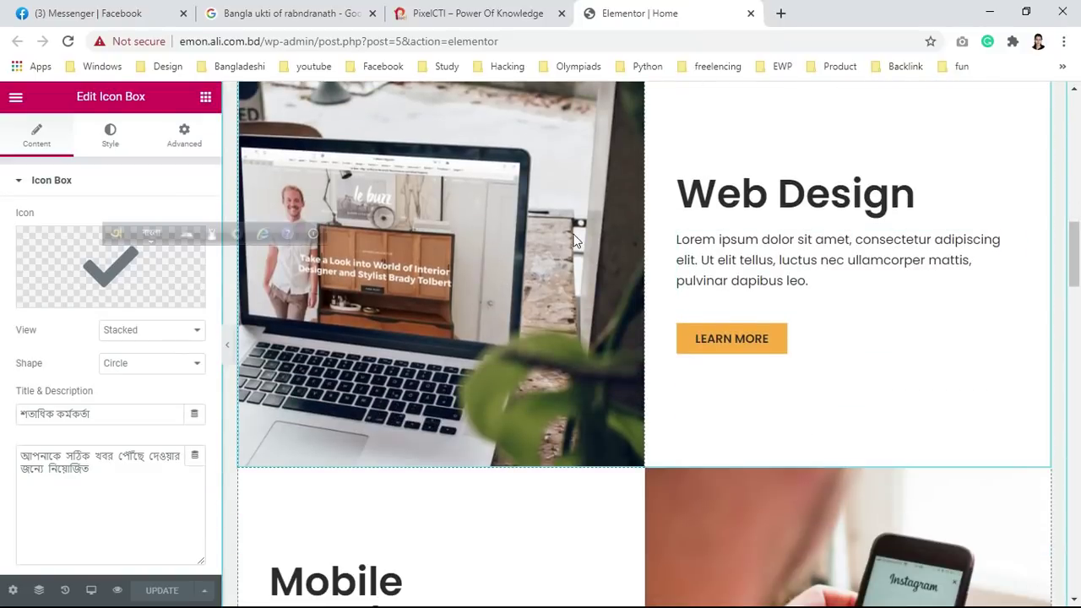
right_click(498, 201)
left_click(518, 209)
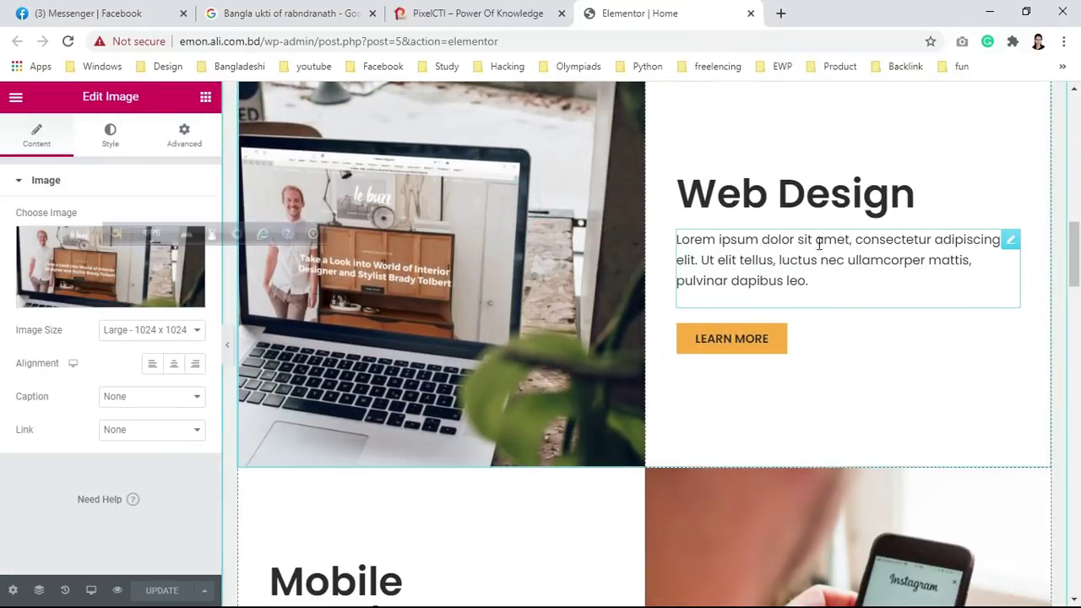
Step: Search Google for "রাজনিতী" in a new browser tab and show the image results
left_click(781, 15)
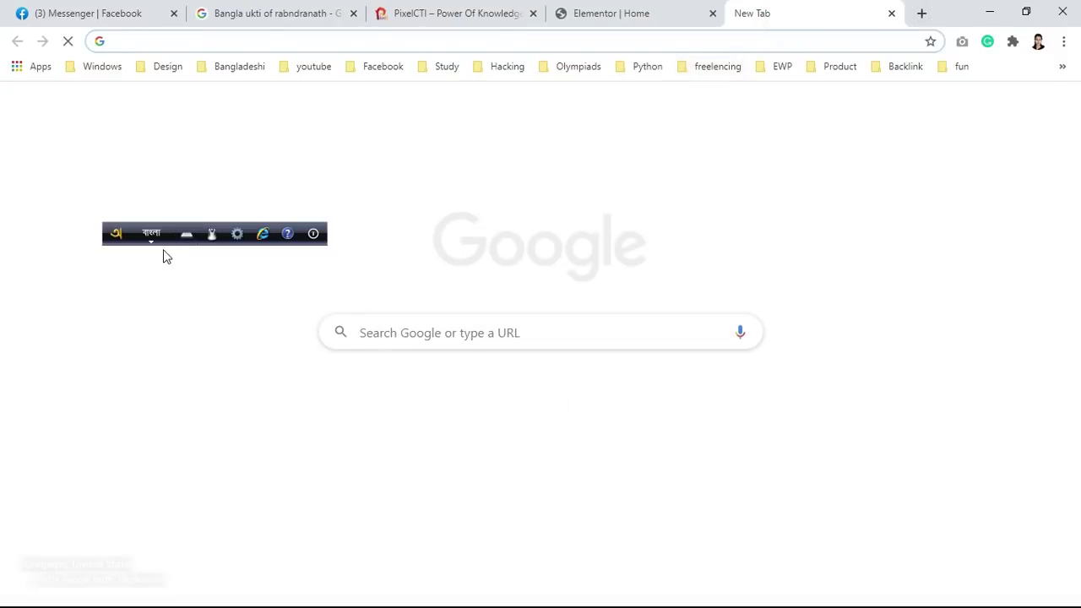
type("raj")
key("BackSpace")
key("BackSpace")
key("BackSpace")
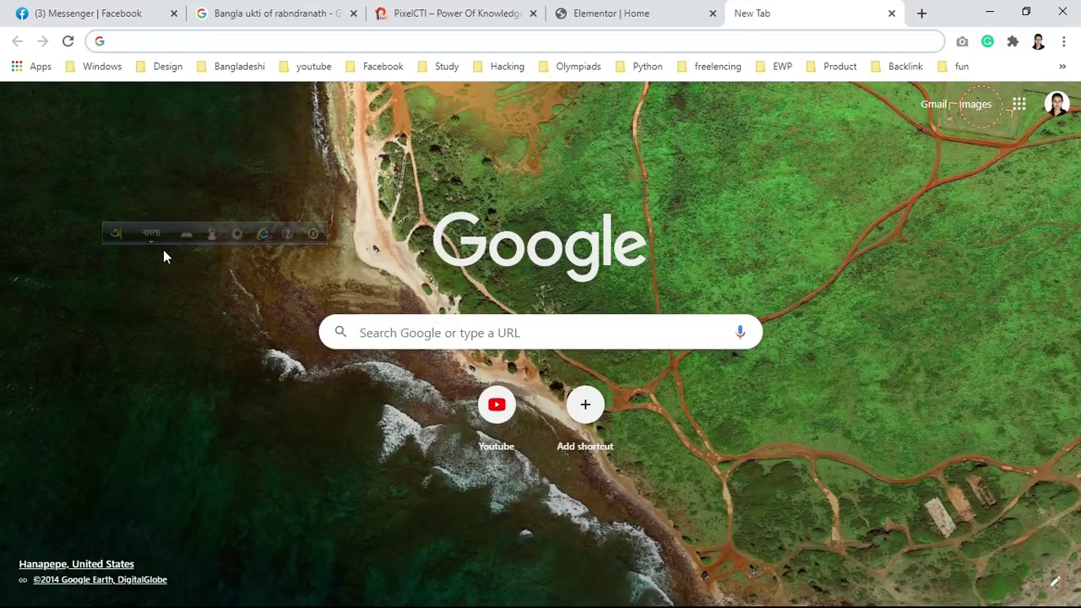
type("rajni")
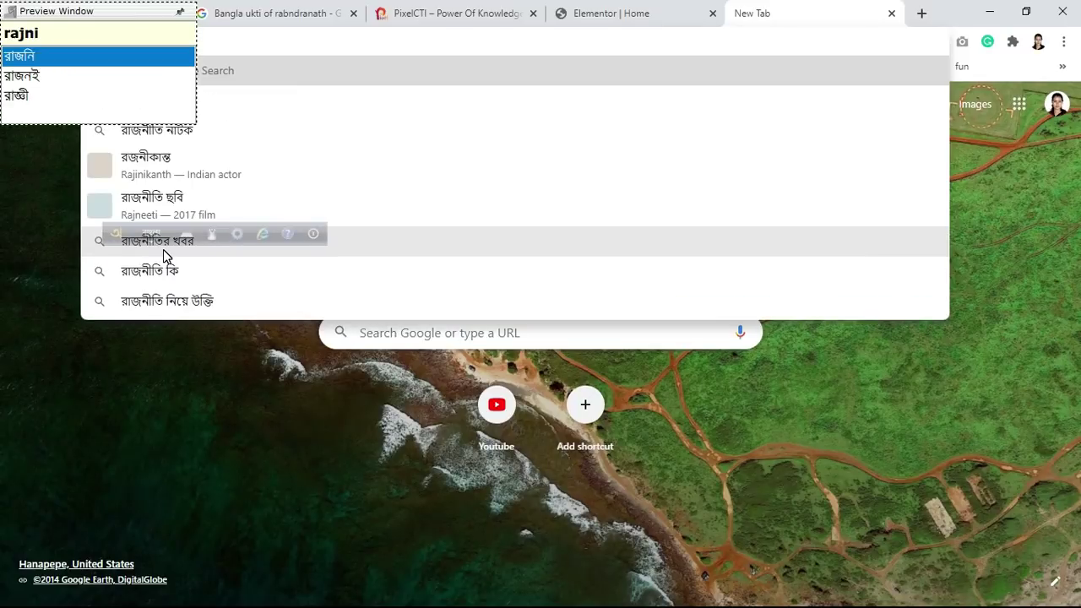
type("t")
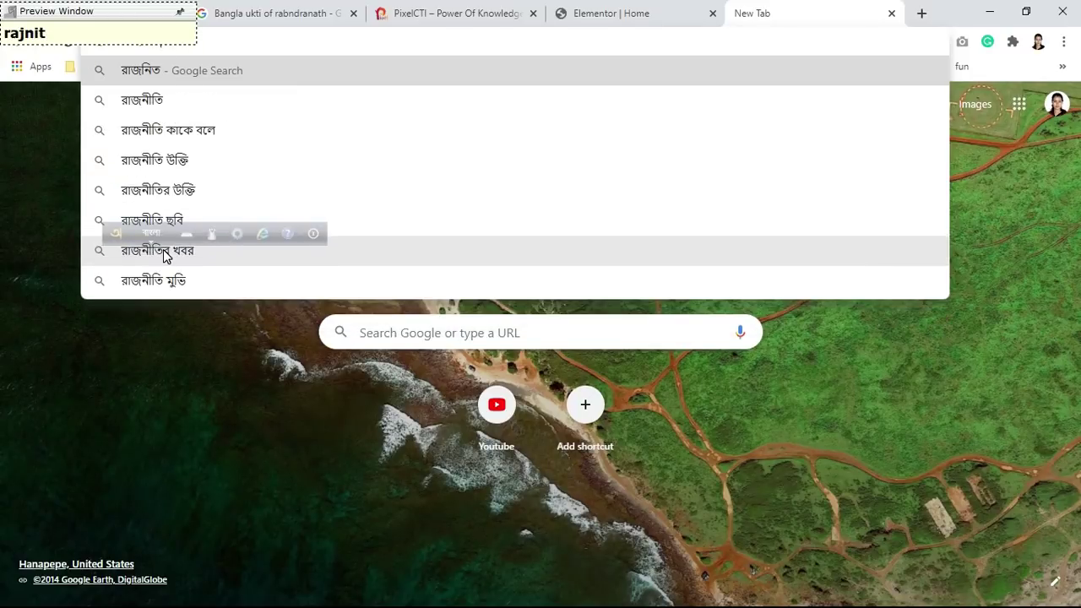
type("I")
key("space")
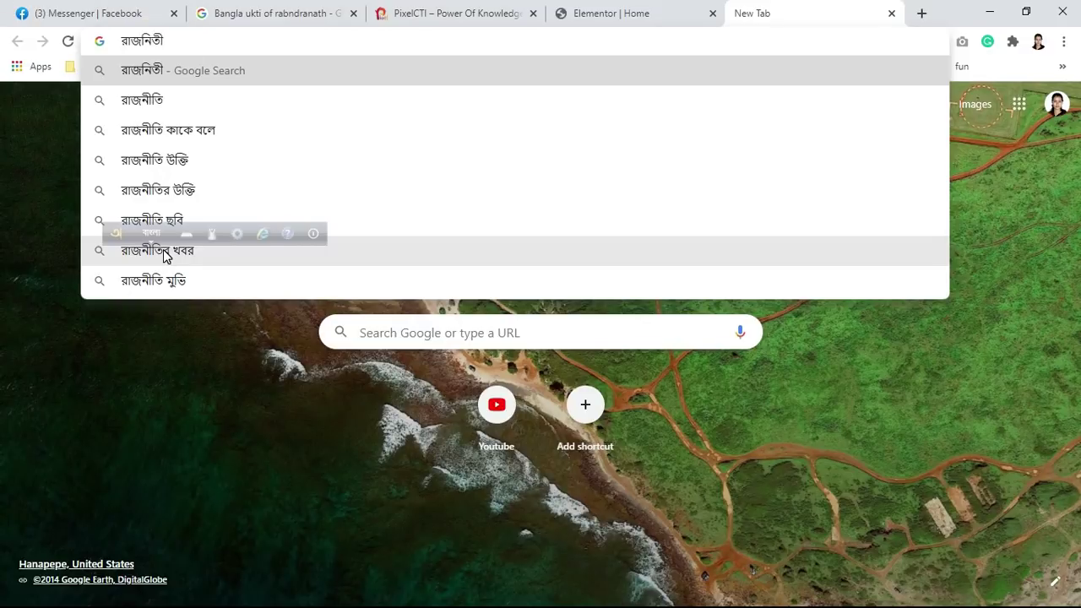
key("Return")
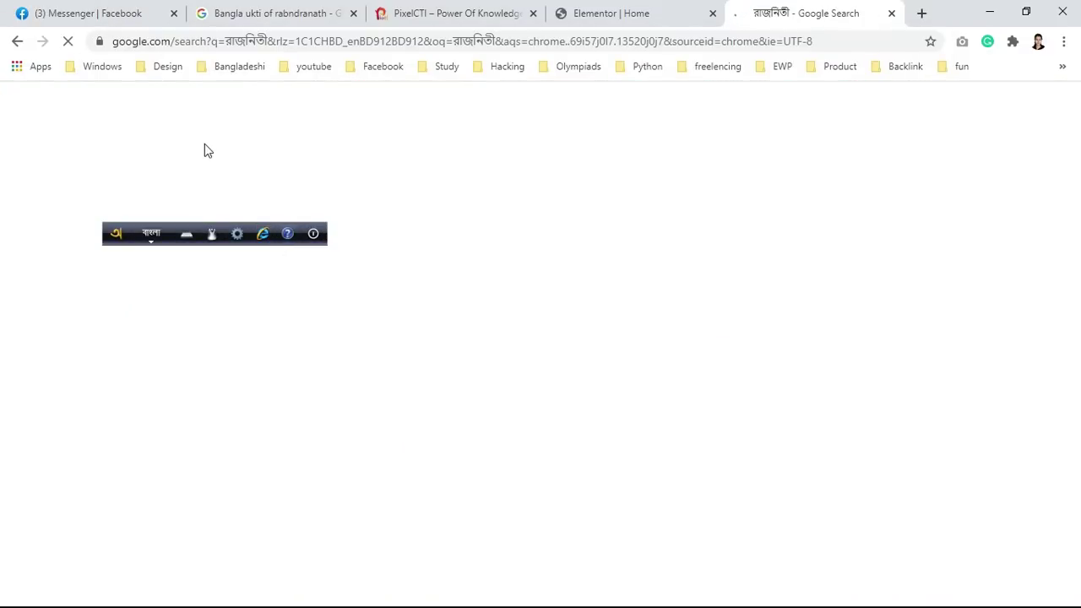
left_click(222, 160)
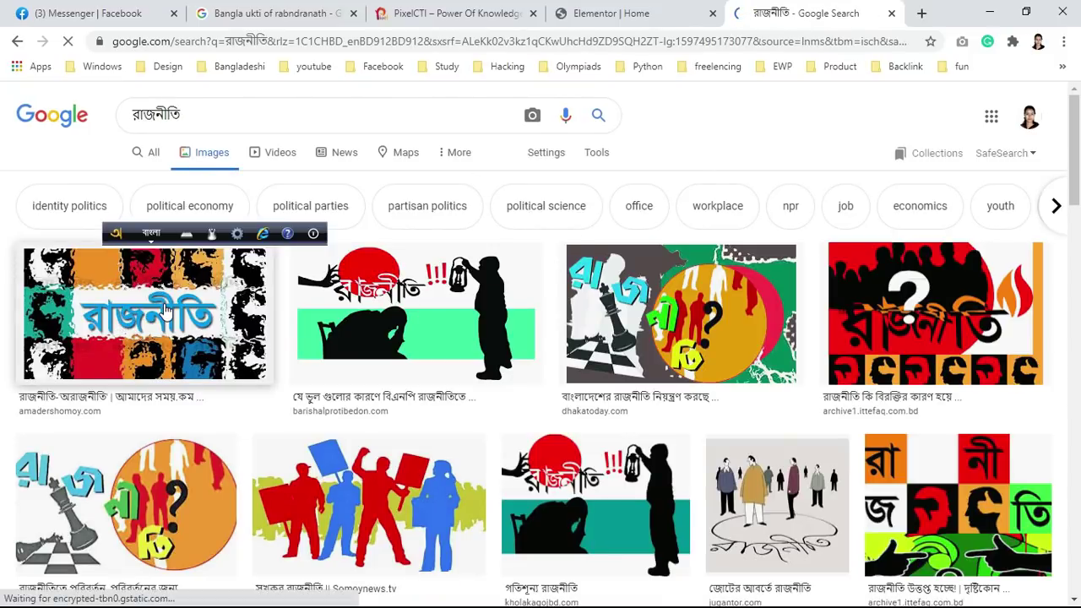
Step: Look through the image results and preview the dailyinqilab.com ballot-box picture with its related images
scroll(906, 452, "down", 2)
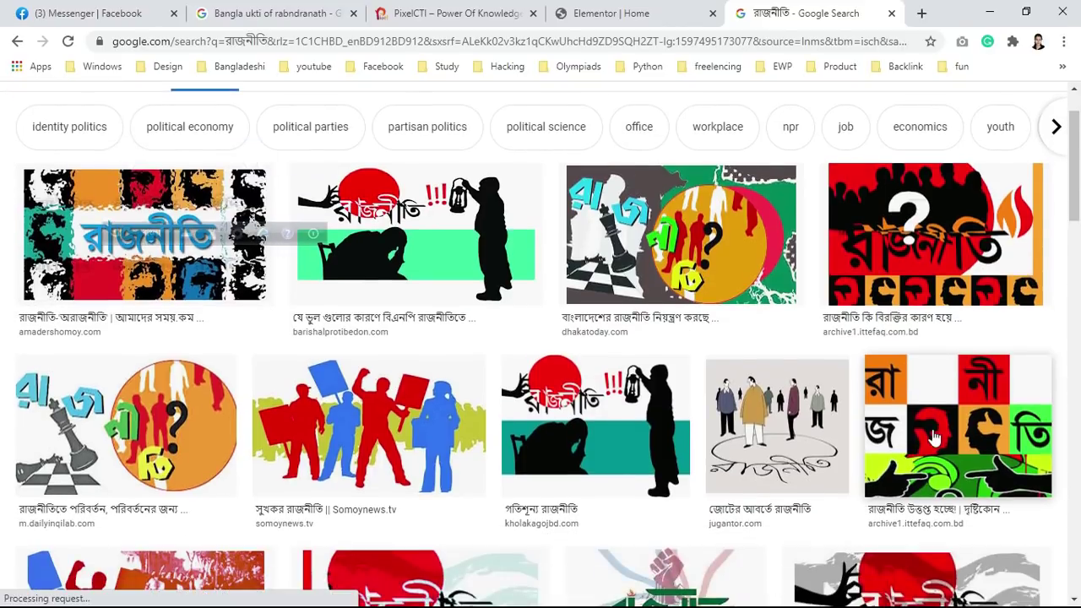
scroll(933, 437, "up", 1)
scroll(935, 436, "down", 3)
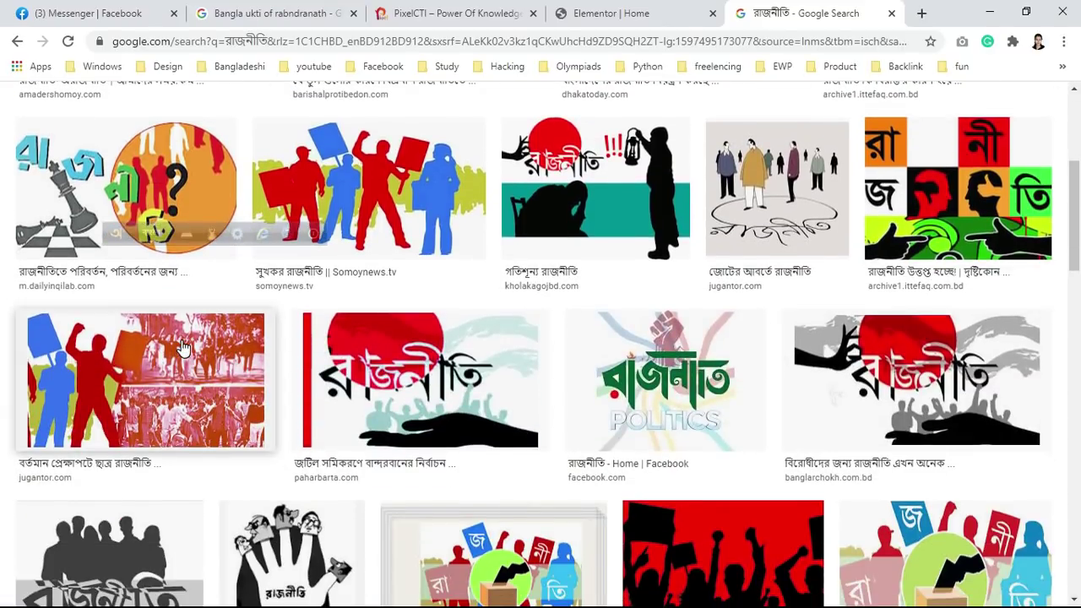
scroll(182, 346, "down", 6)
scroll(182, 346, "up", 3)
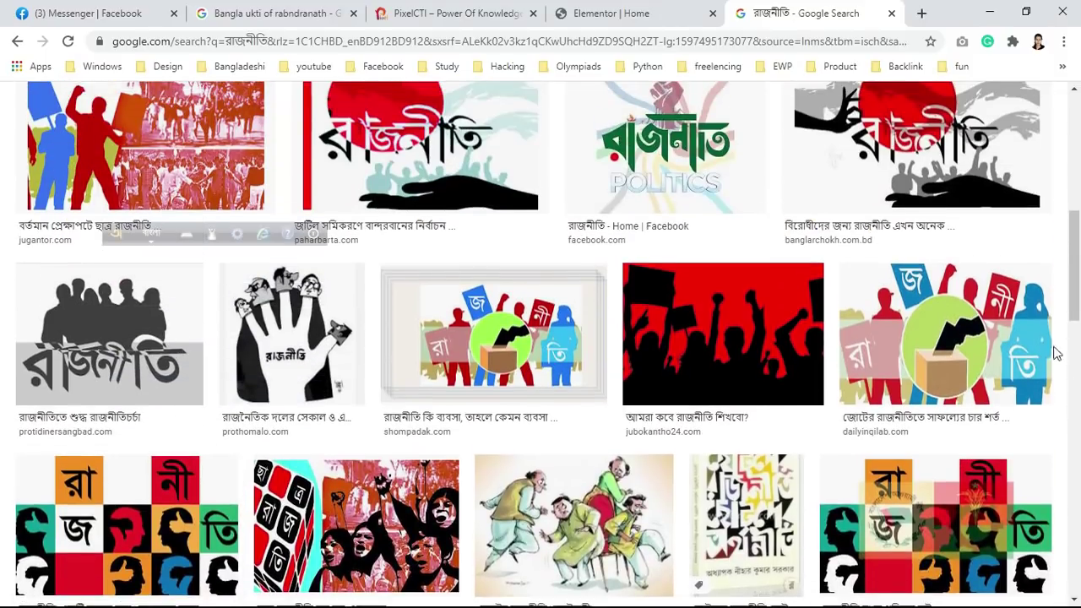
left_click(971, 321)
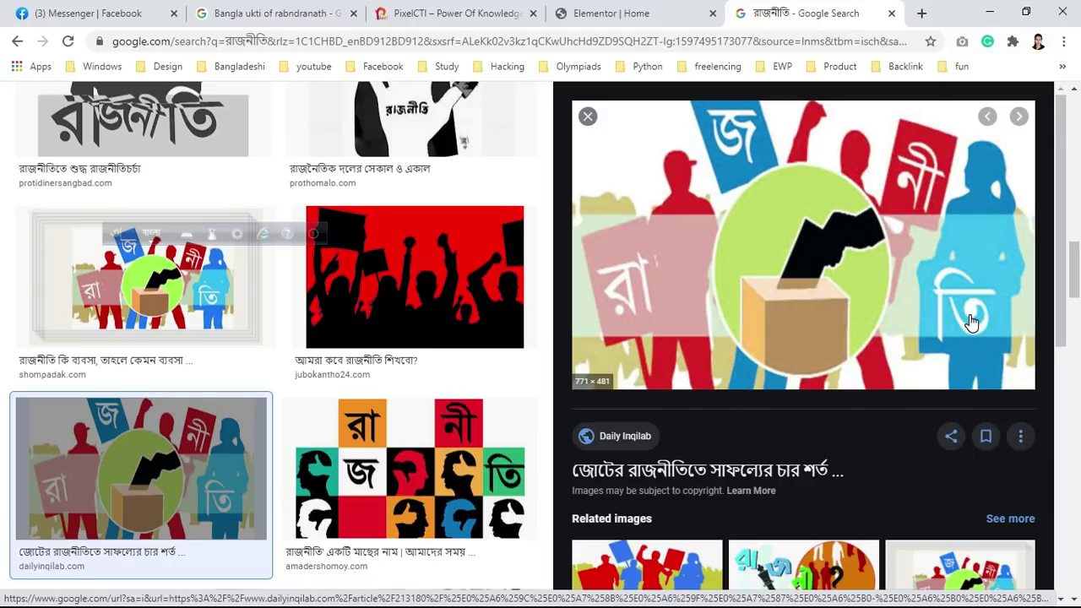
scroll(953, 360, "down", 3)
scroll(952, 360, "down", 2)
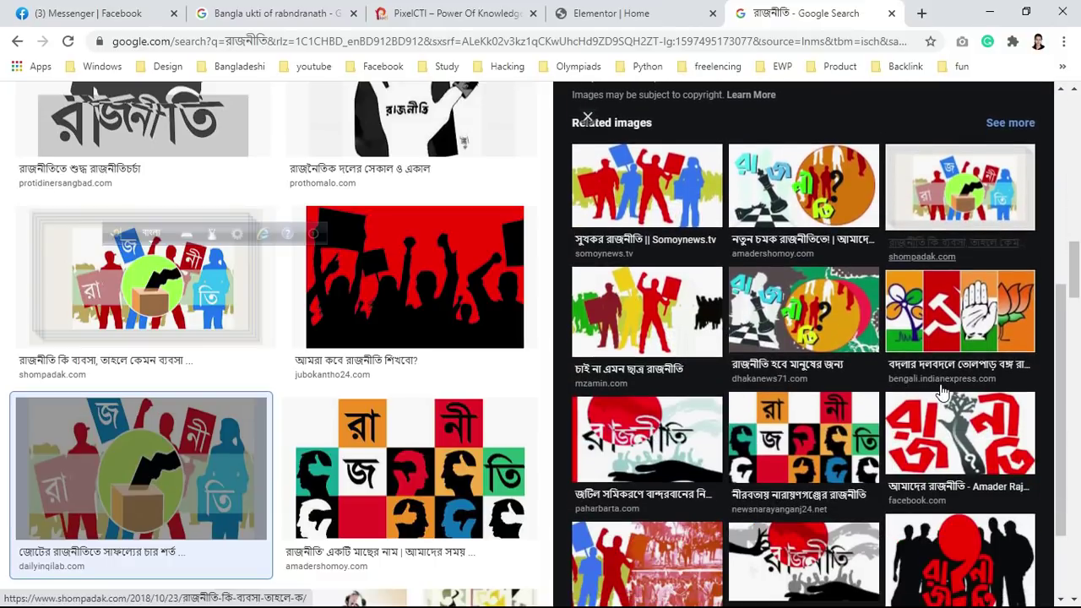
Step: Save the related paharbarta.com picture to the Desktop as download.jfif
left_click(650, 446)
right_click(778, 180)
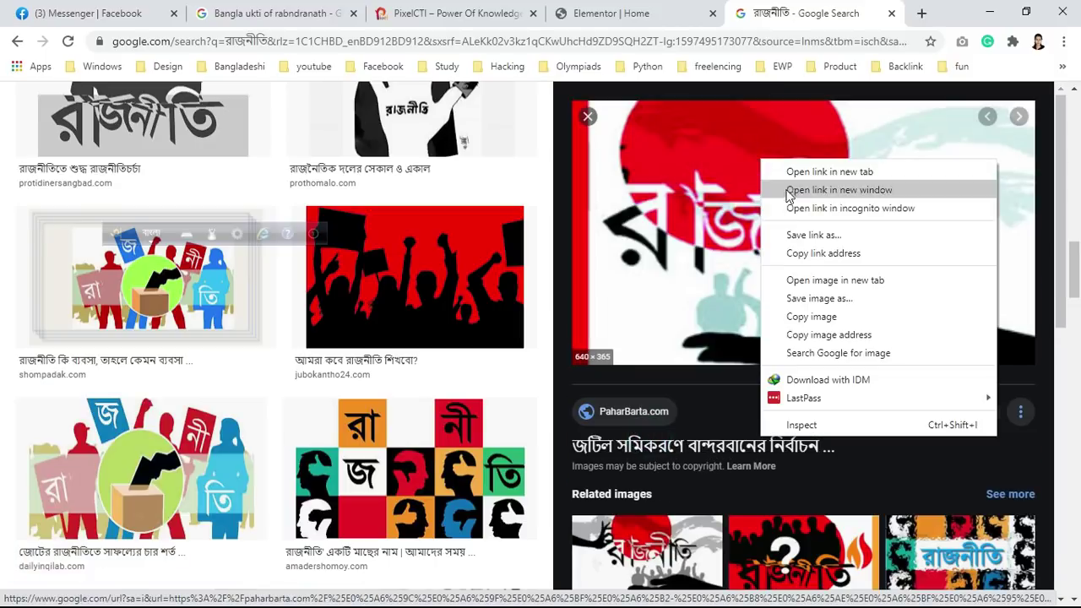
left_click(810, 297)
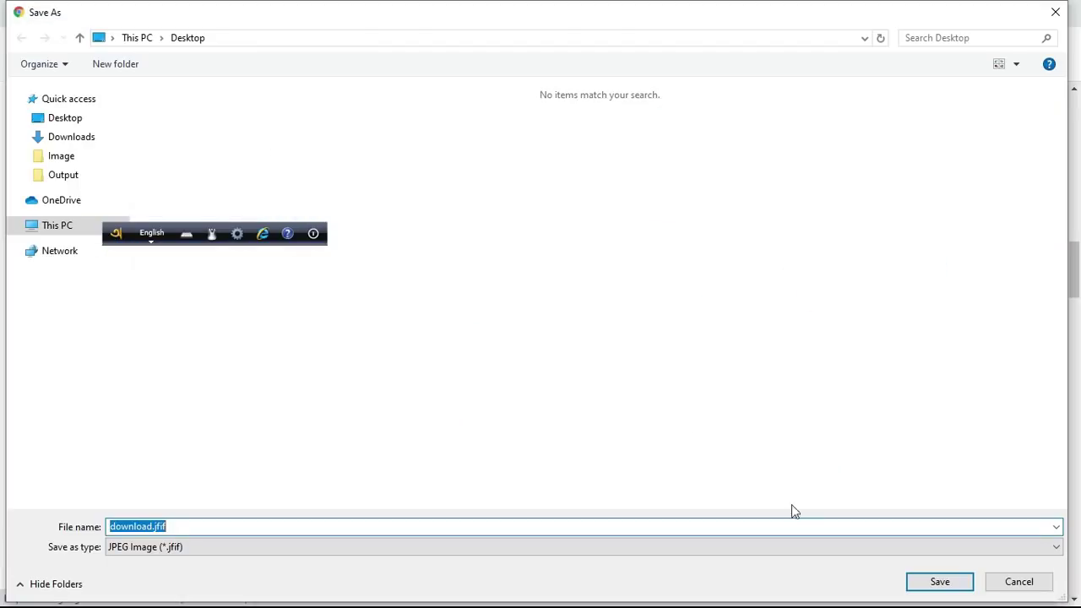
left_click(944, 580)
Step: Return to the Elementor page and try to upload download.jfif to the media library for the Web Design image
left_click(616, 13)
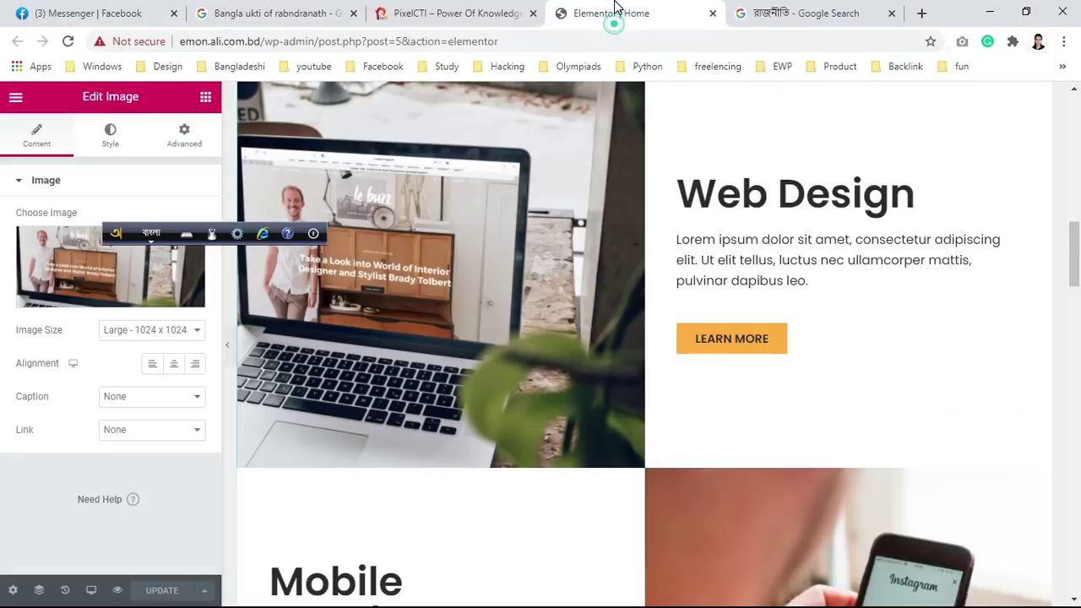
left_click(122, 300)
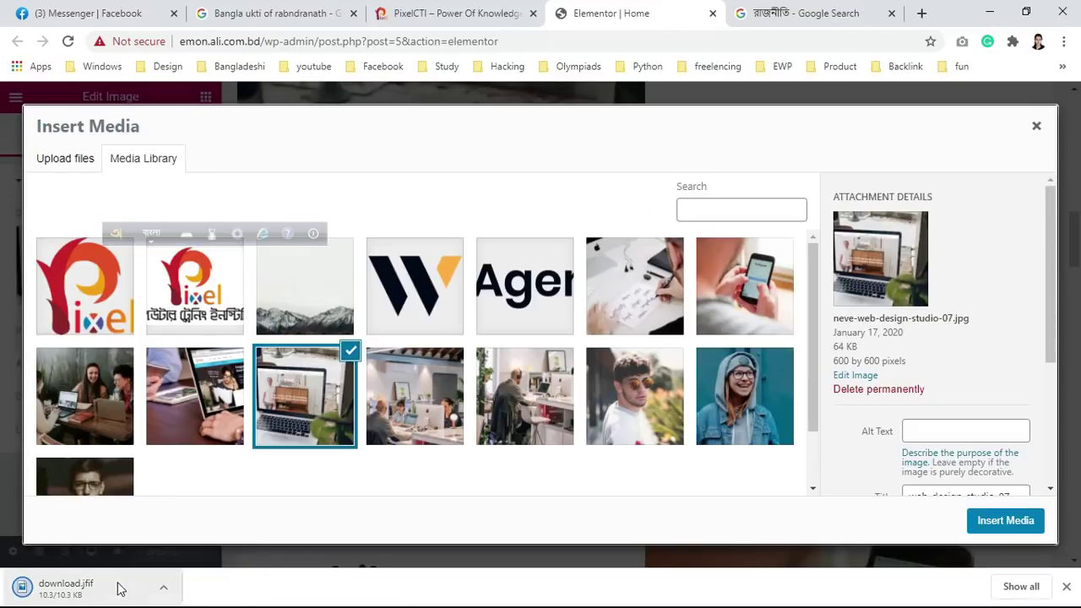
left_click_drag(110, 596, 343, 343)
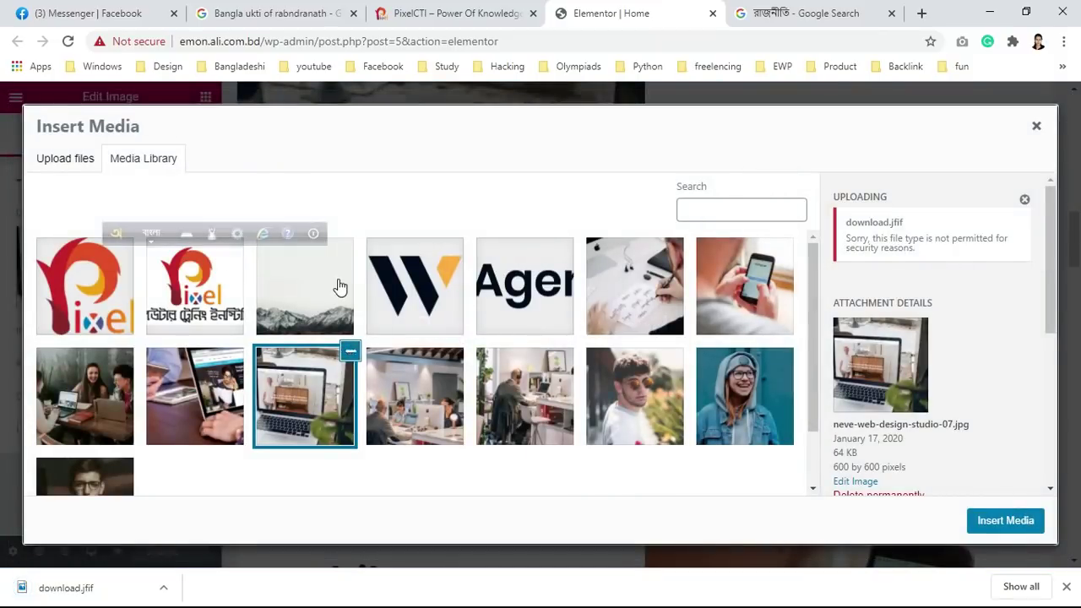
Step: Return to the Google image results and preview the mzamin.com picture of coloured protesters holding placards
left_click(763, 10)
key("Escape")
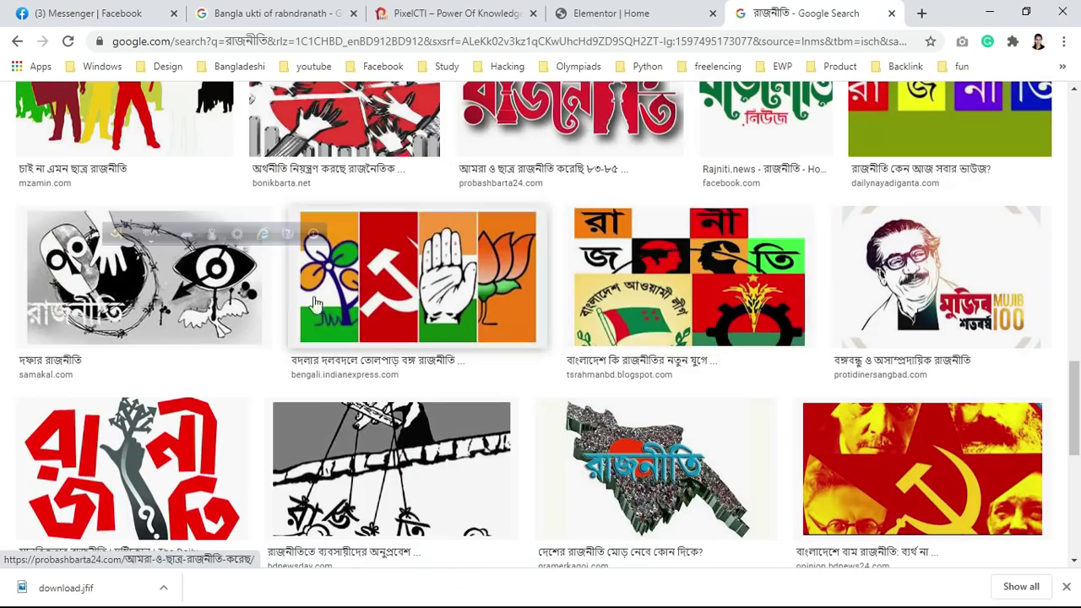
scroll(467, 324, "up", 7)
scroll(321, 317, "down", 5)
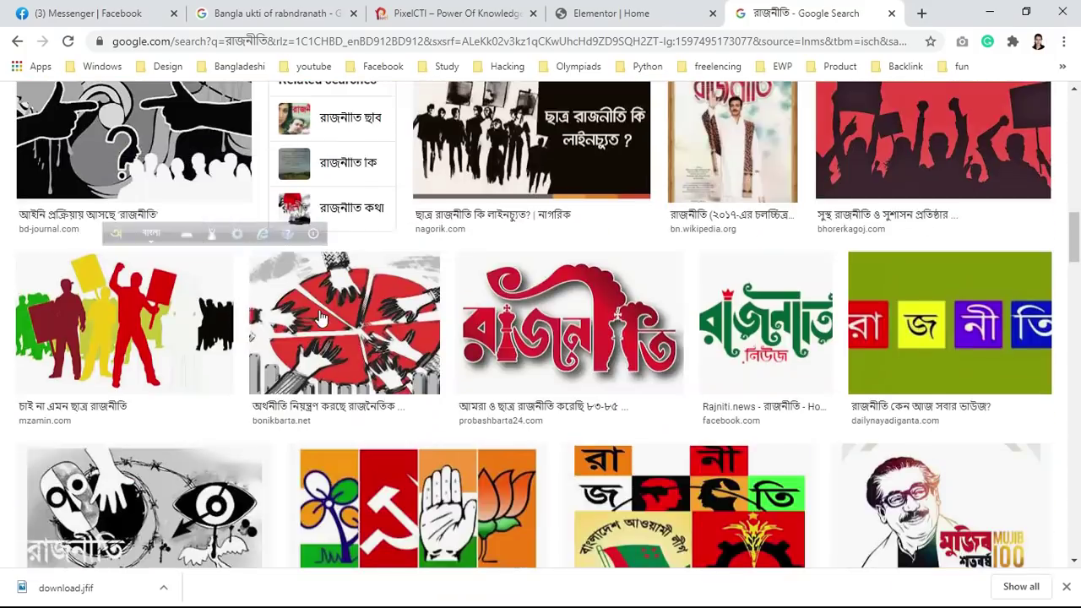
scroll(321, 316, "down", 4)
scroll(320, 317, "up", 4)
left_click(103, 324)
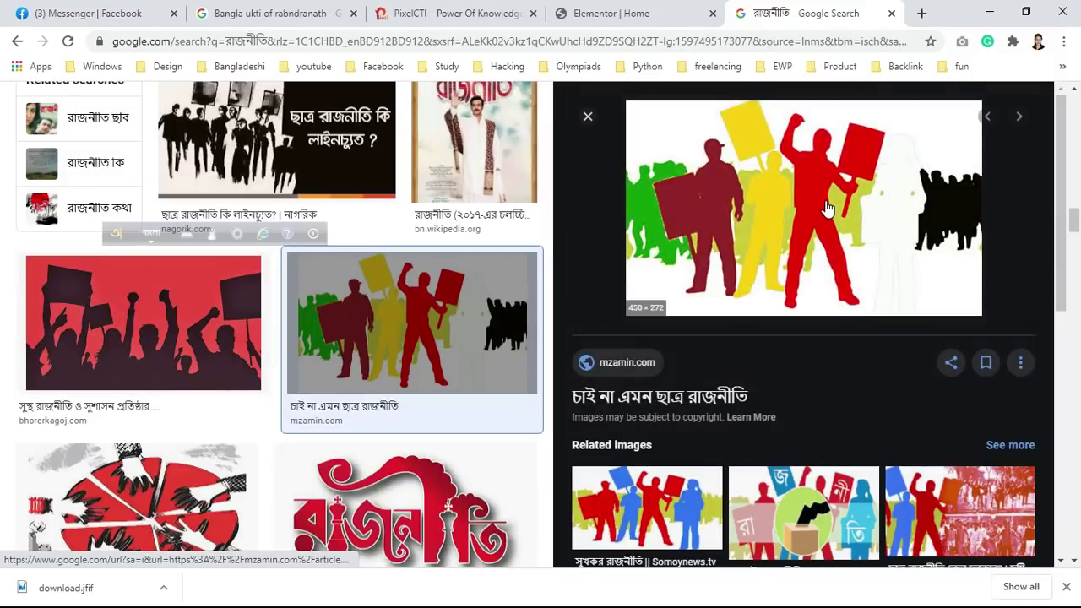
Step: Save the mzamin.com picture of coloured protesters to the Desktop as 190202_chatro.jpg
right_click(783, 155)
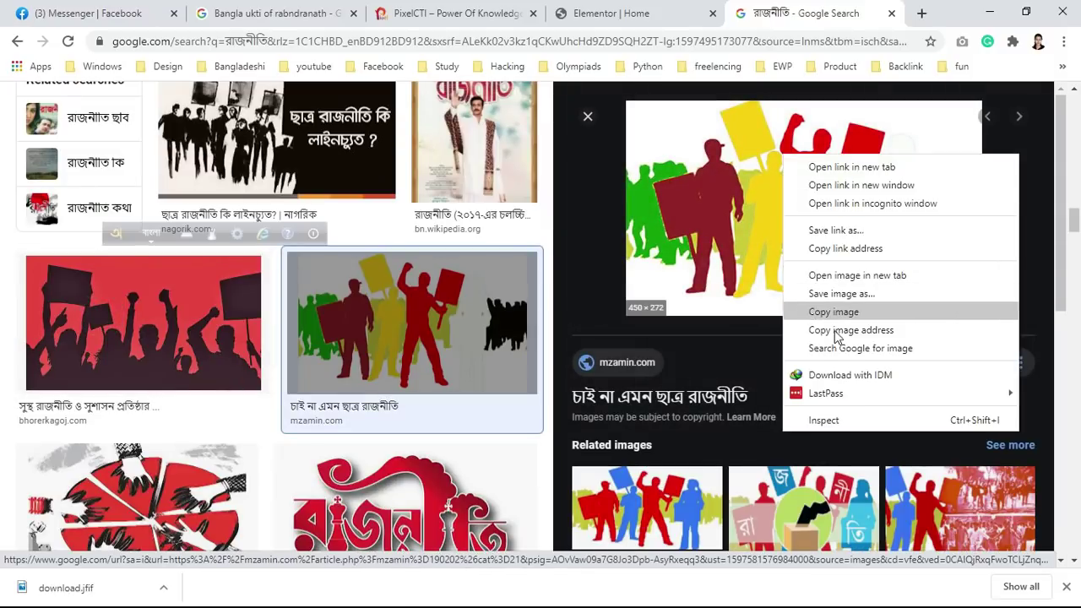
left_click(1066, 589)
right_click(840, 186)
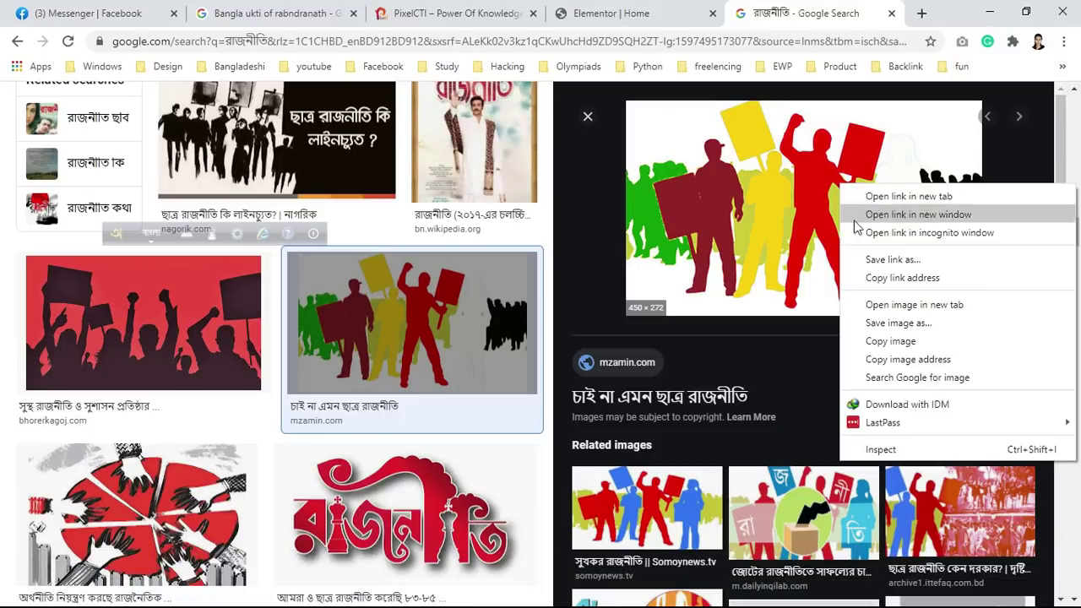
left_click(884, 304)
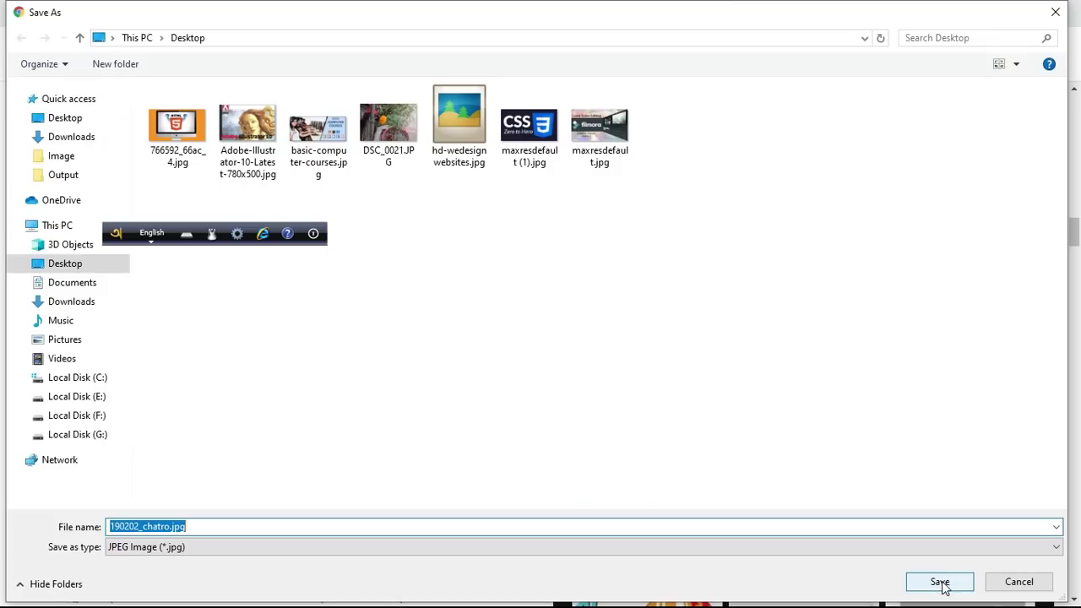
left_click(940, 582)
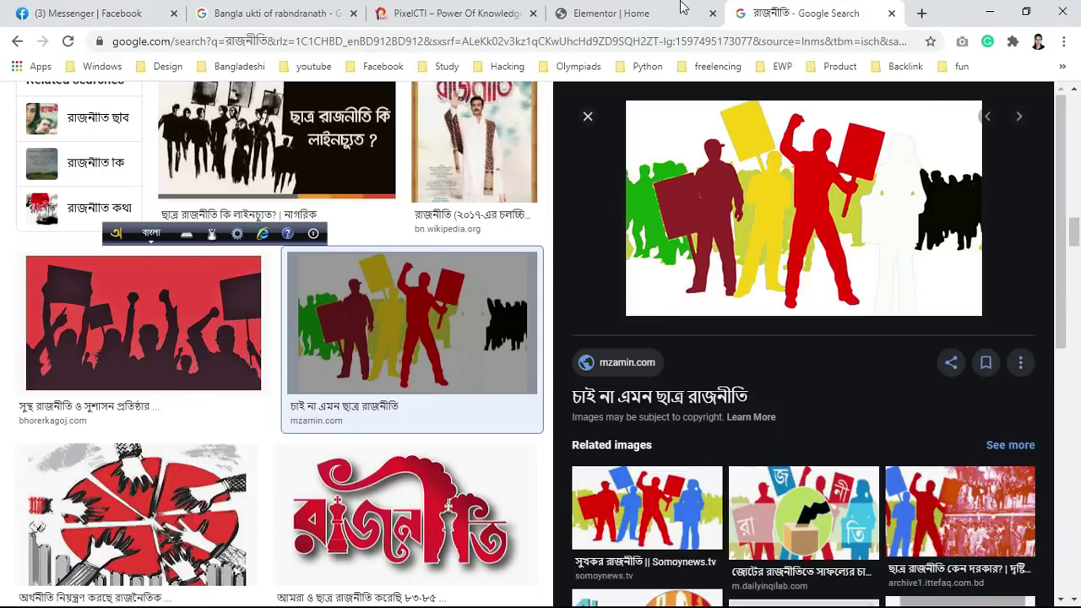
Step: Return to the Elementor page, upload 190202_chatro.jpg to the media library and insert it as the Web Design image
left_click(642, 13)
left_click_drag(110, 598, 506, 405)
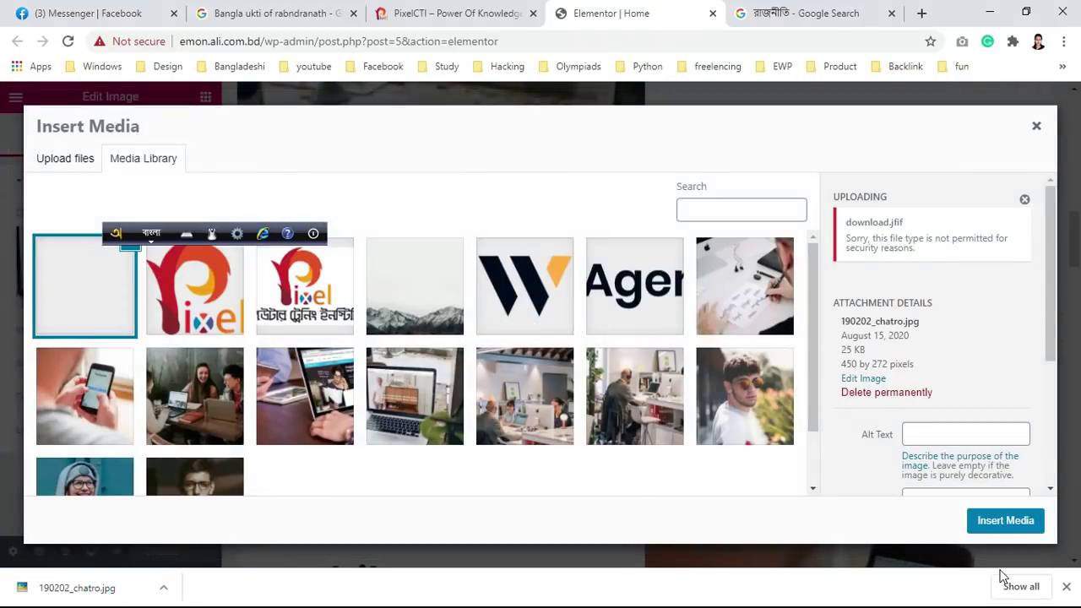
left_click(1065, 586)
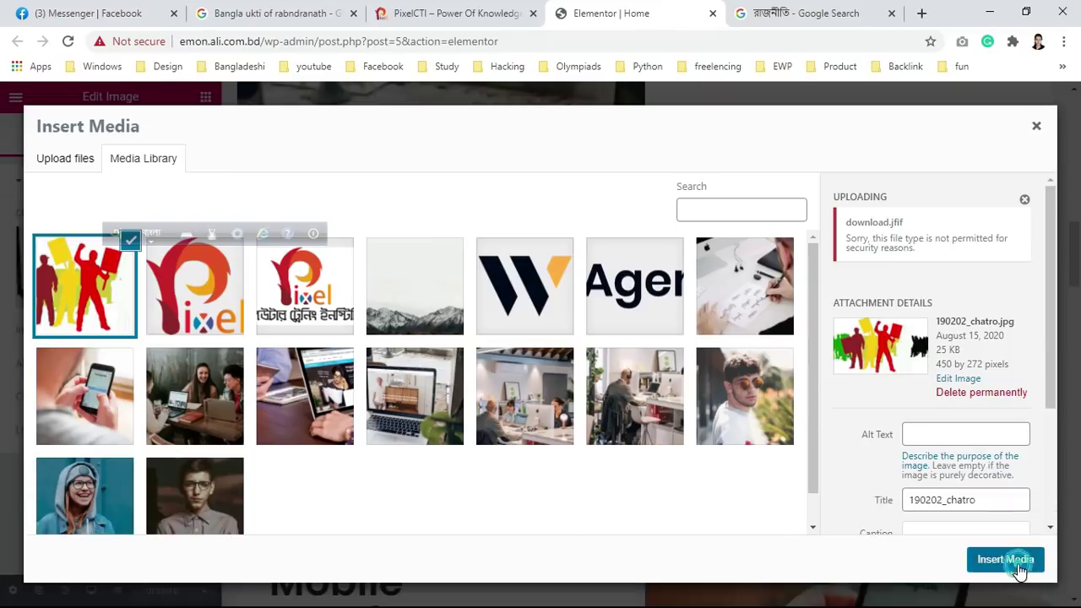
left_click(1013, 563)
Step: Replace the Web Design heading beside the protesters image with রাজনীতি
scroll(725, 375, "up", 4)
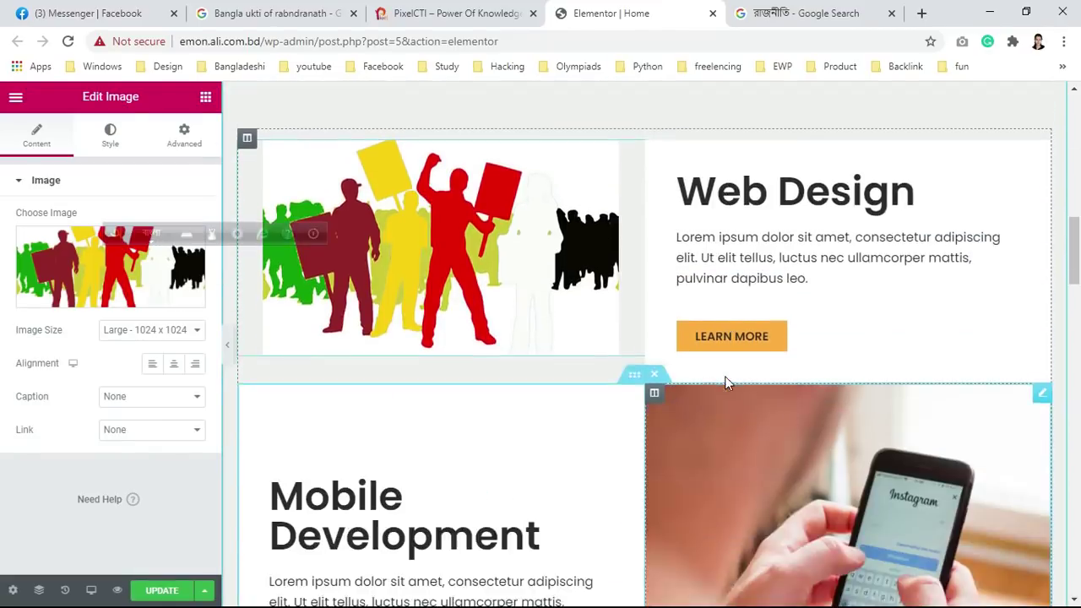
right_click(757, 350)
left_click(759, 350)
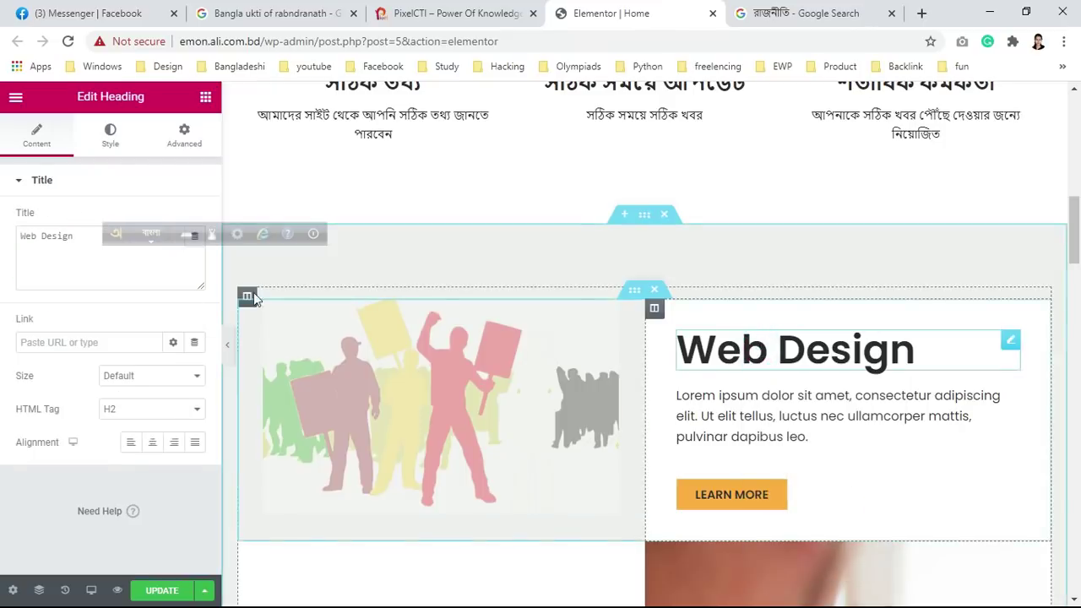
double_click(76, 236)
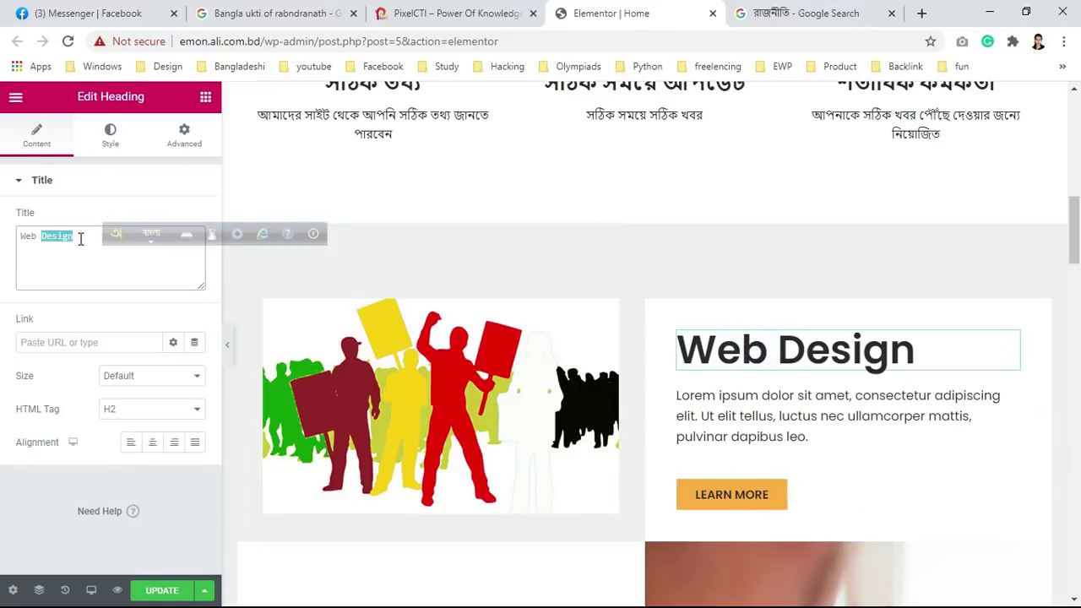
key("BackSpace")
key("BackSpace")
key("BackSpace")
key("BackSpace")
key("BackSpace")
type("raj")
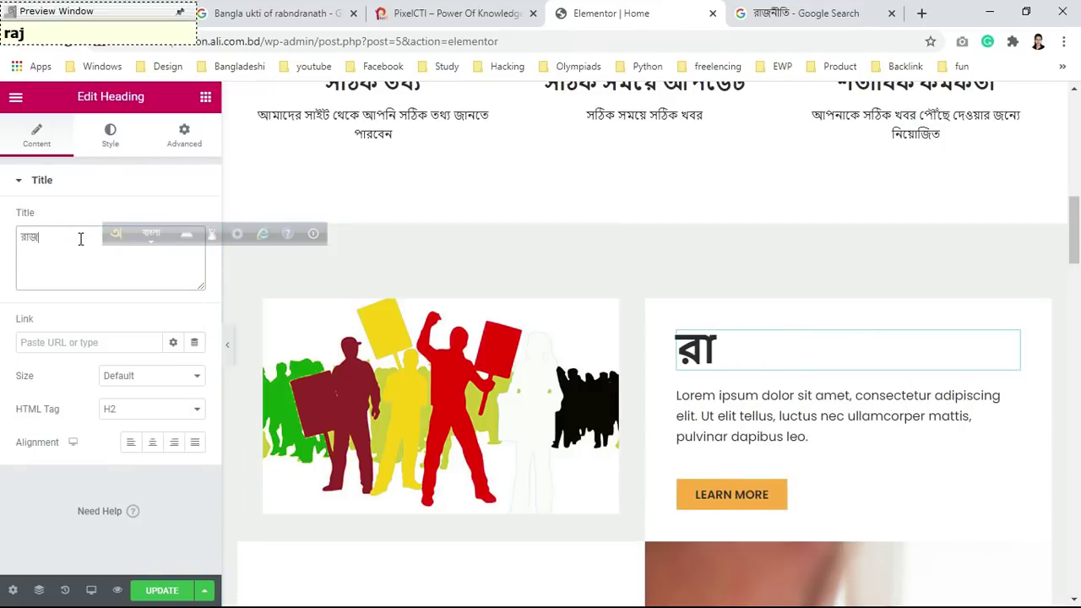
type("niti")
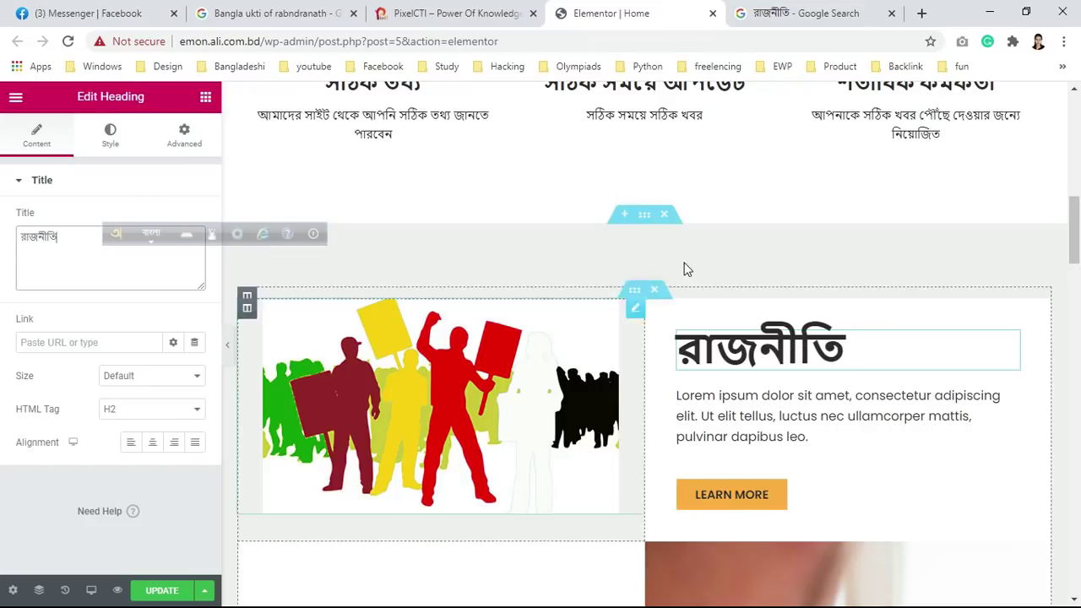
Step: Replace the placeholder paragraph under the রাজনীতি heading with "রাজনীতির খবর যেকোন জায়গায় সবার আগে"
right_click(716, 381)
right_click(728, 399)
key("Escape")
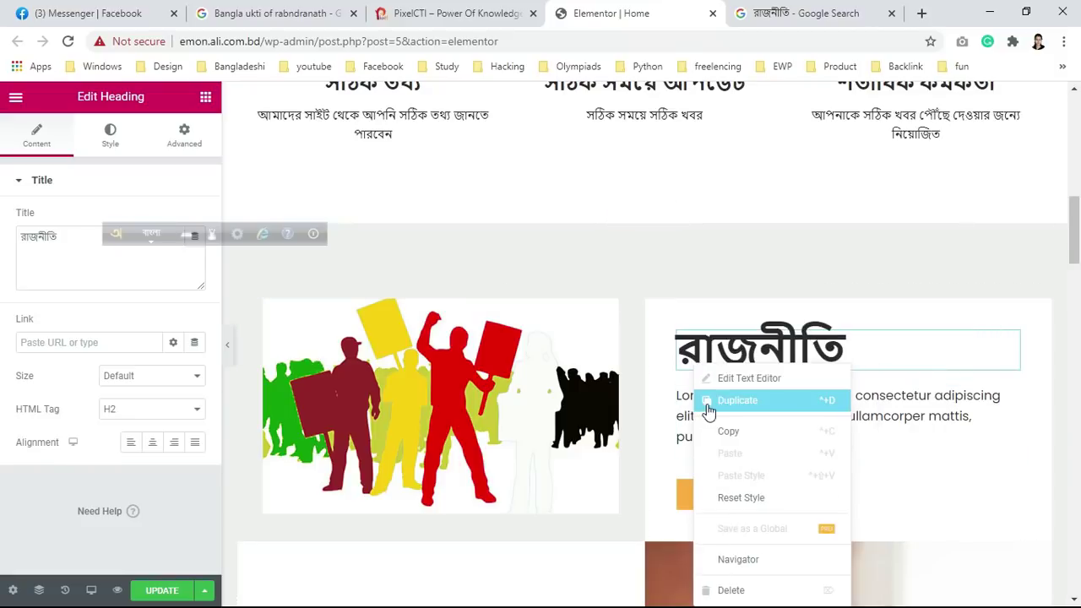
left_click(717, 380)
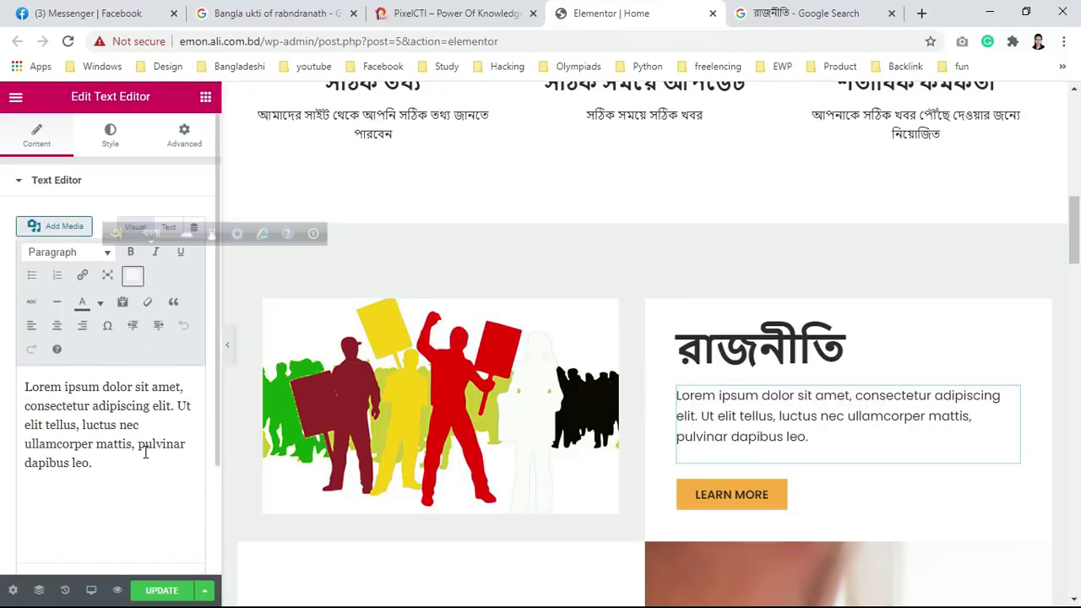
left_click_drag(113, 470, 8, 356)
type("rajnIti")
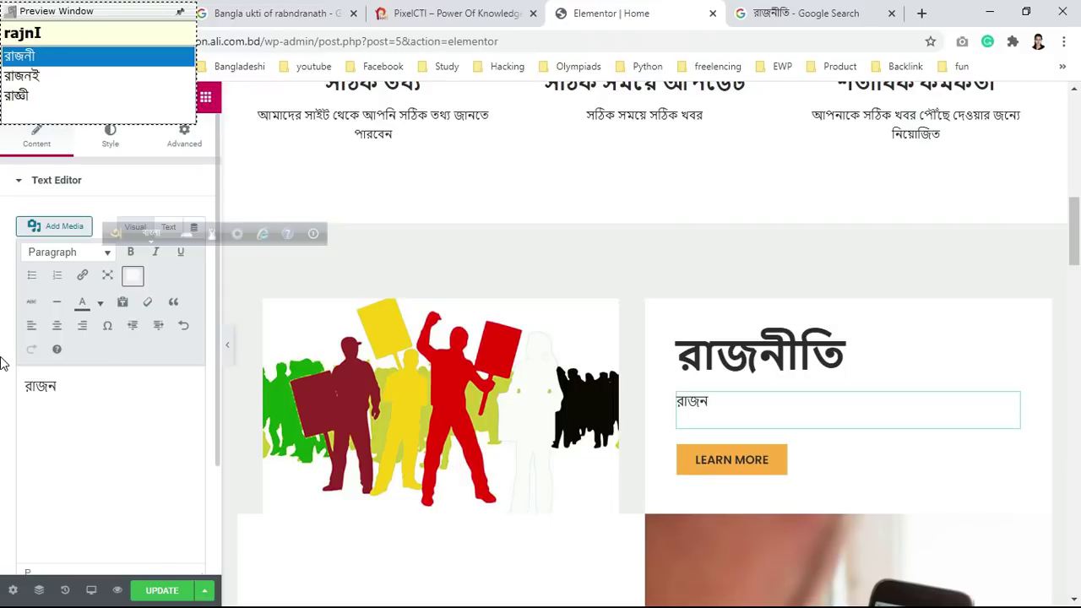
type("r kh")
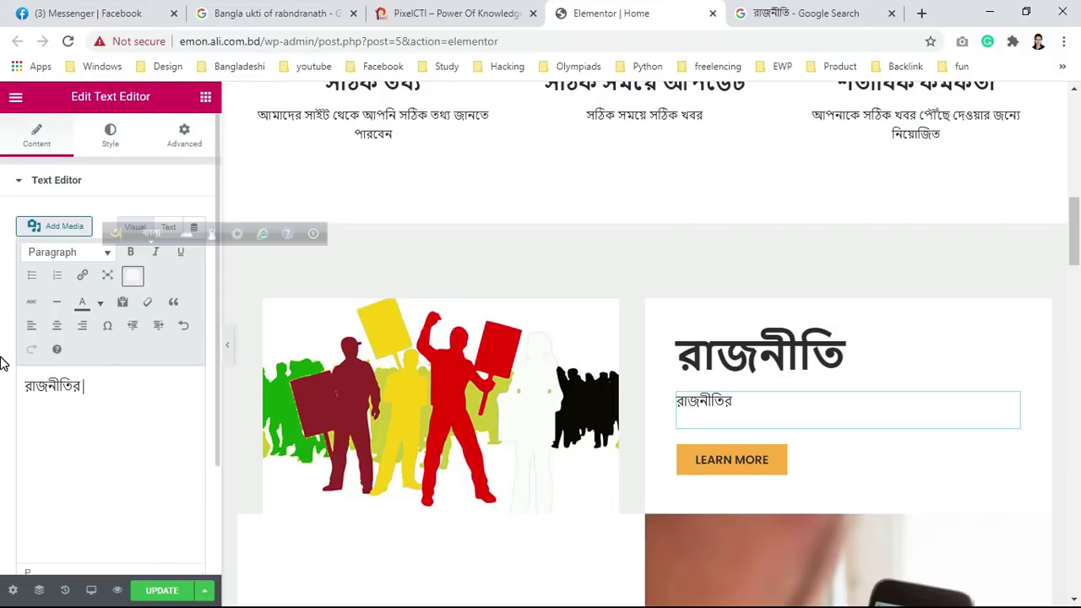
type("obor zekh")
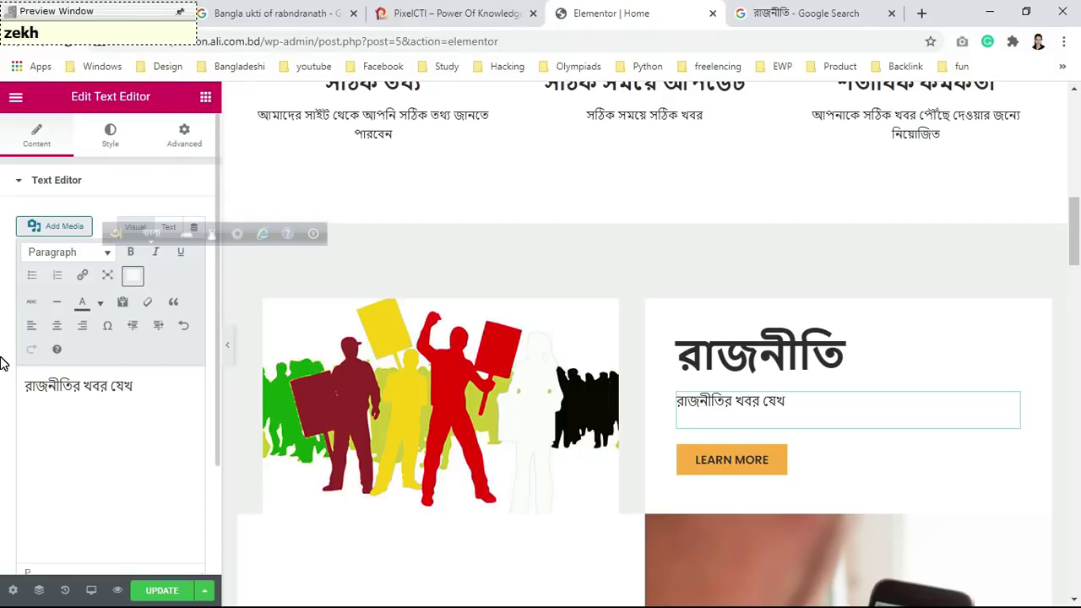
key("BackSpace")
key("BackSpace")
type("On ")
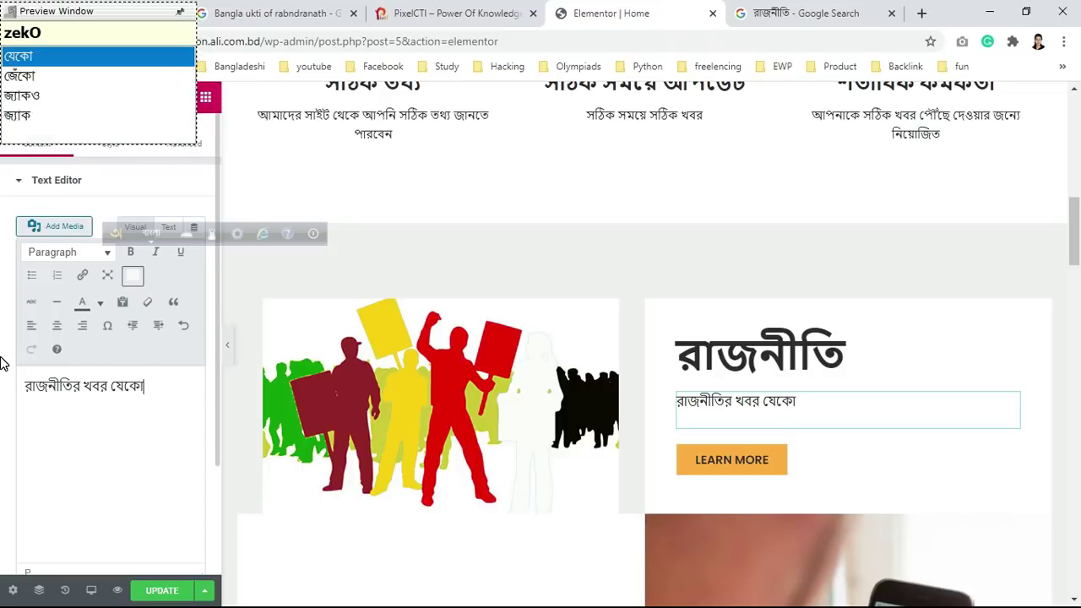
type("ja")
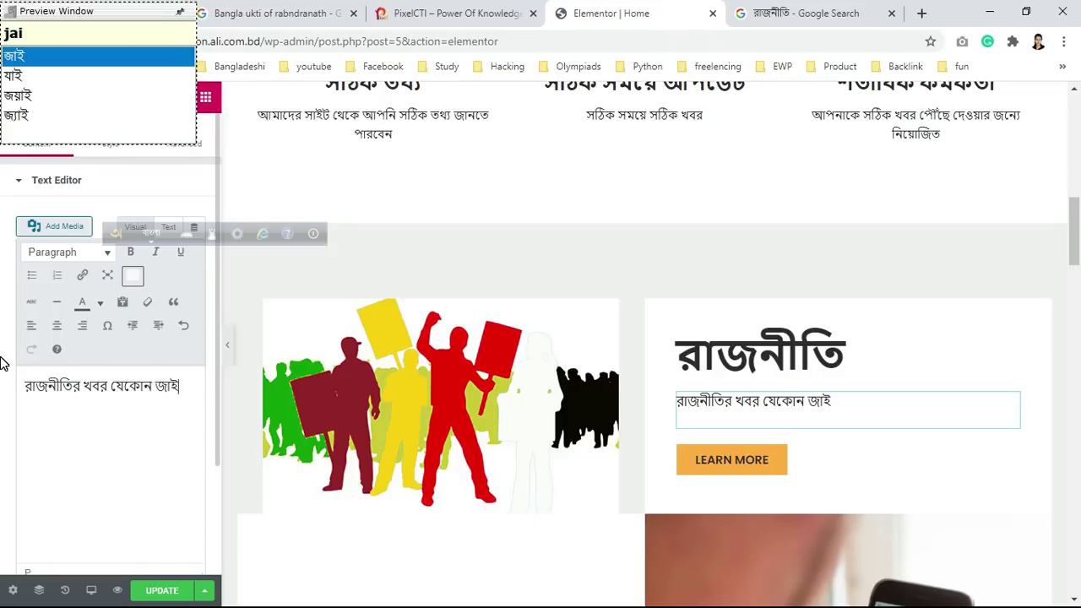
type("ygay ")
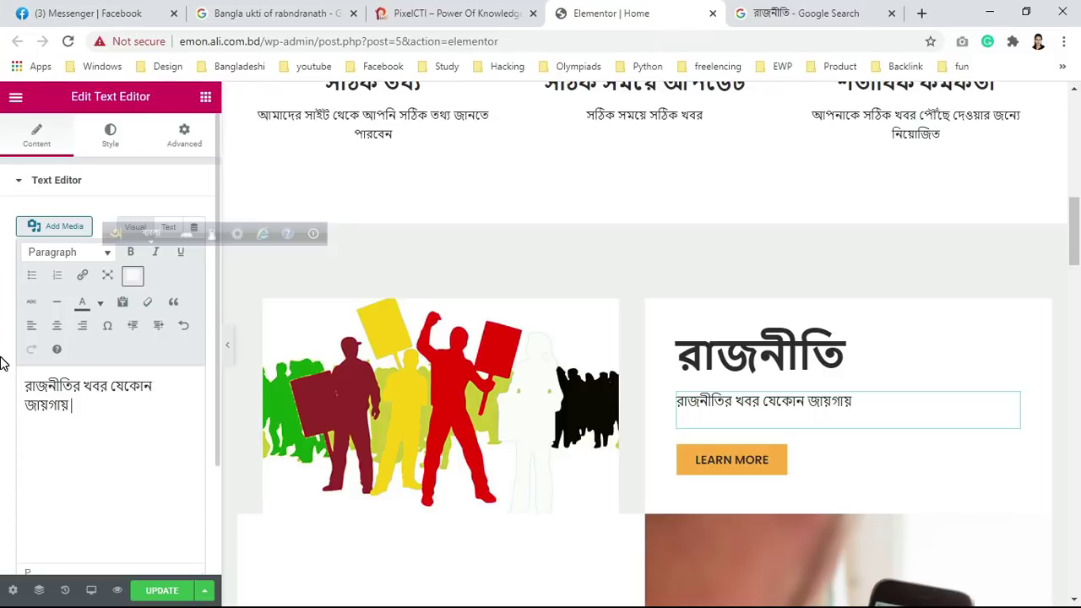
type("sobar age")
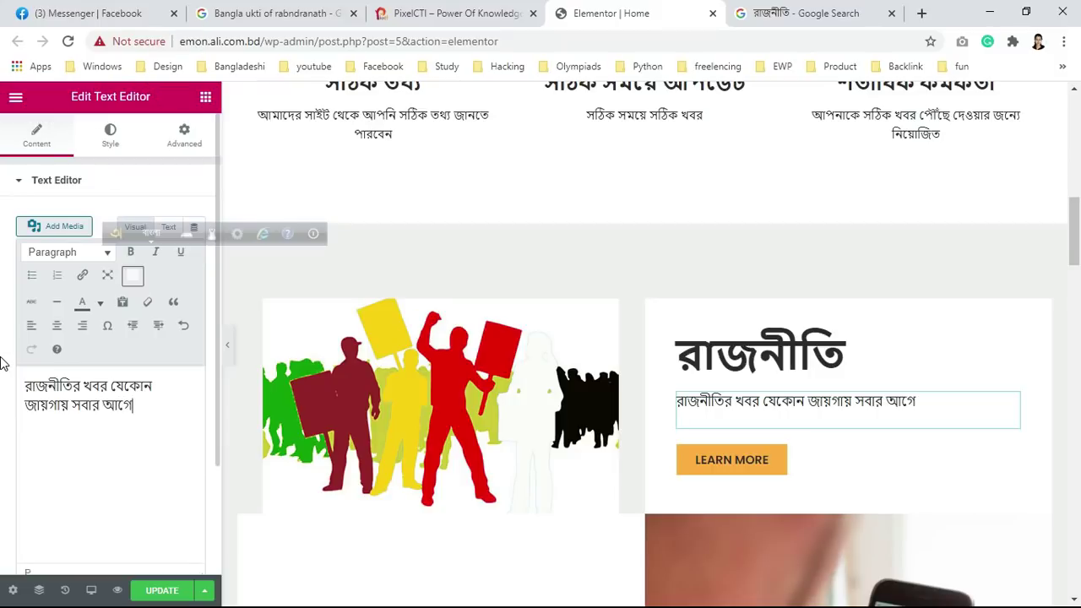
Step: Set the button text in the রাজনীতি section to "আরো জানুন" and update the page
right_click(686, 459)
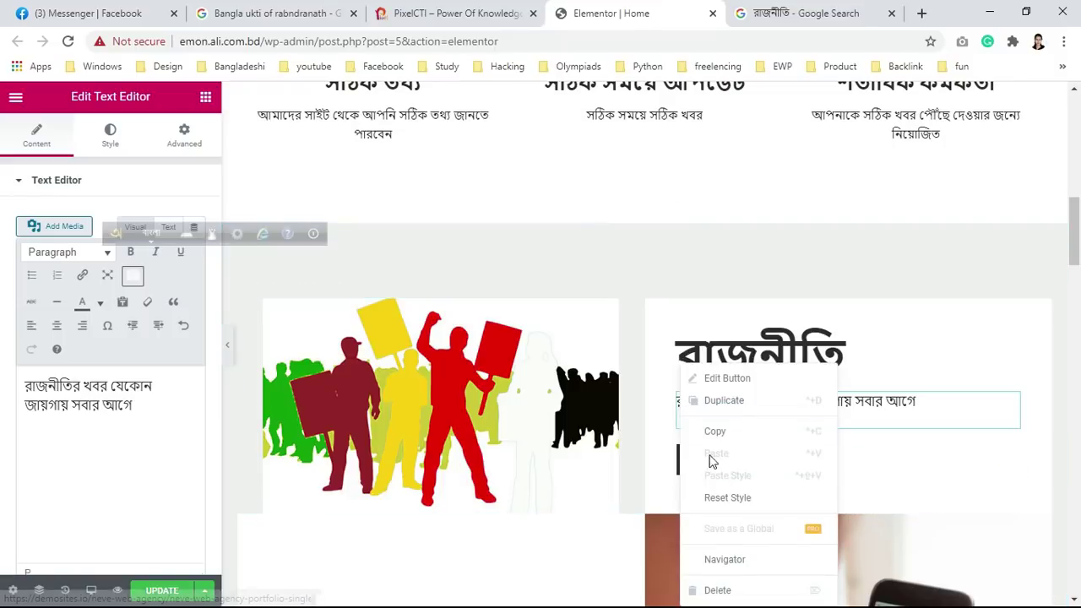
left_click(718, 379)
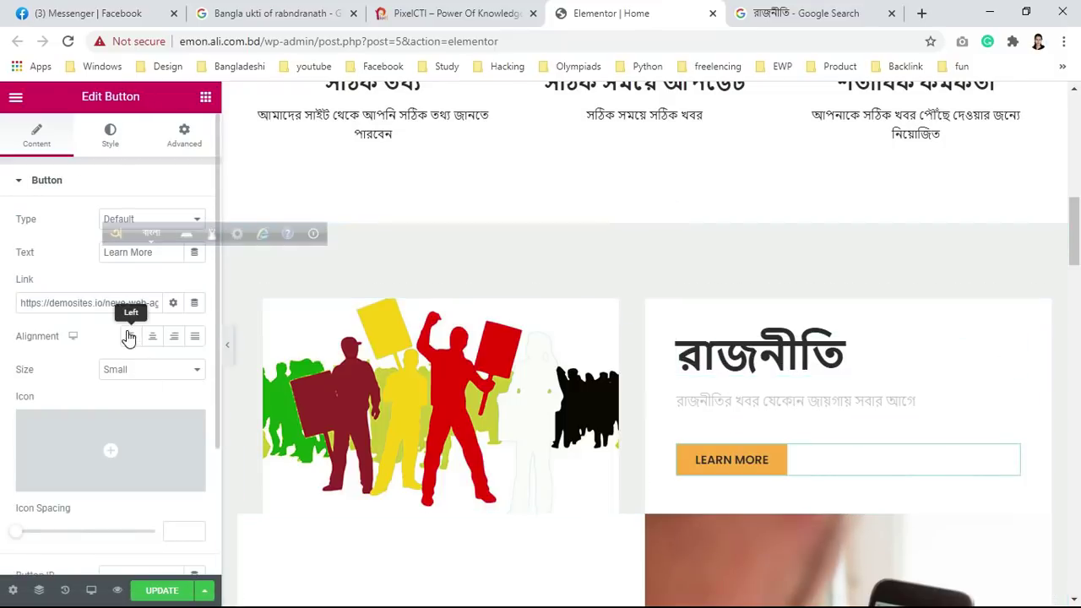
left_click_drag(154, 255, 131, 257)
key("BackSpace")
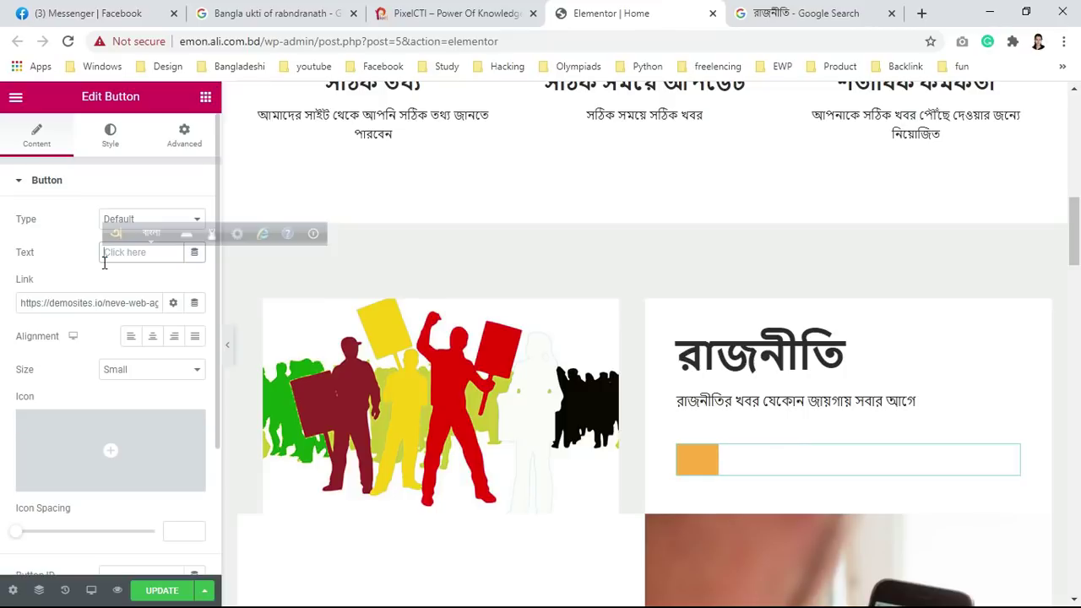
type("ar")
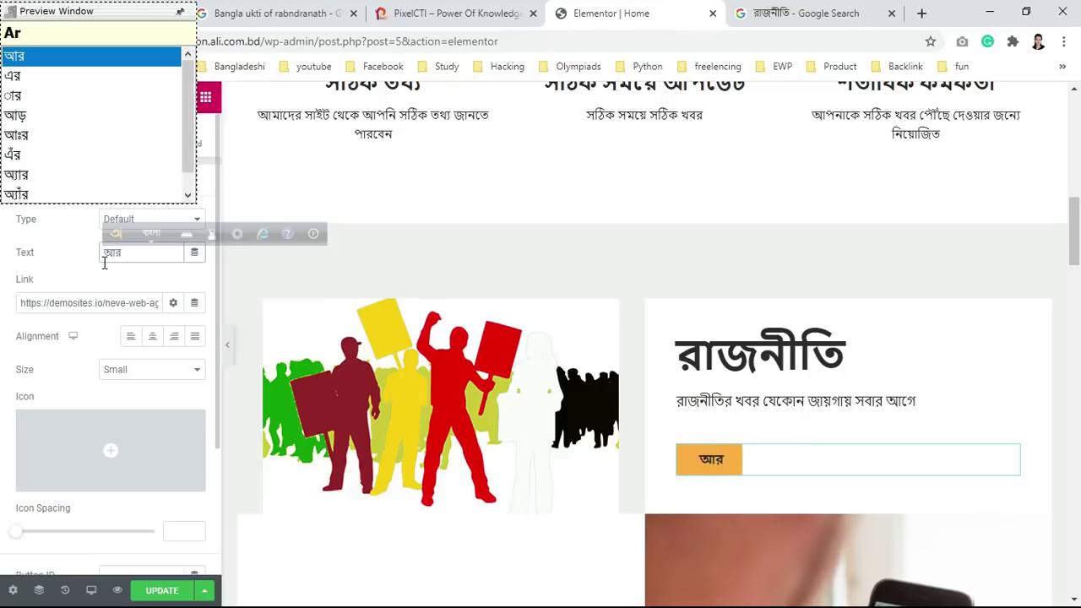
type("o")
key("BackSpace")
type("O janun")
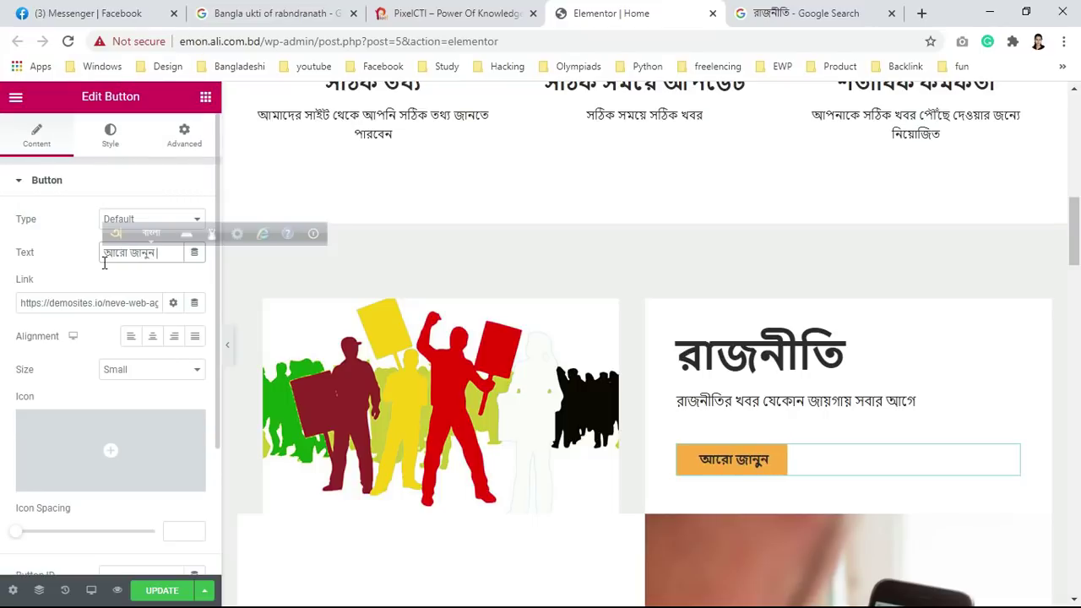
left_click(162, 590)
scroll(615, 470, "down", 1)
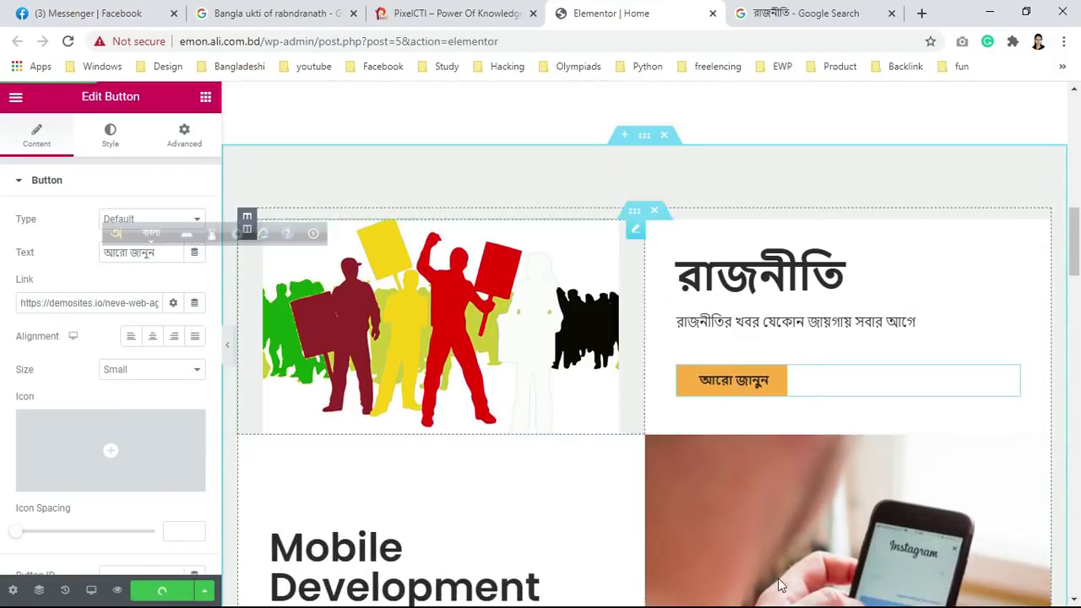
scroll(637, 506, "down", 2)
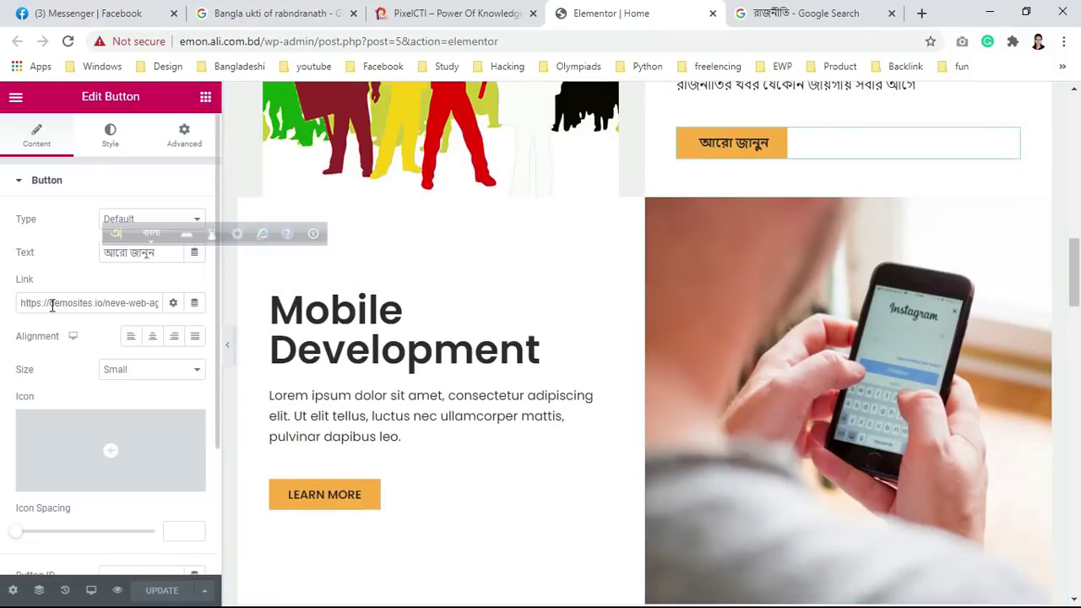
left_click(53, 303)
scroll(494, 324, "down", 3)
scroll(506, 363, "up", 3)
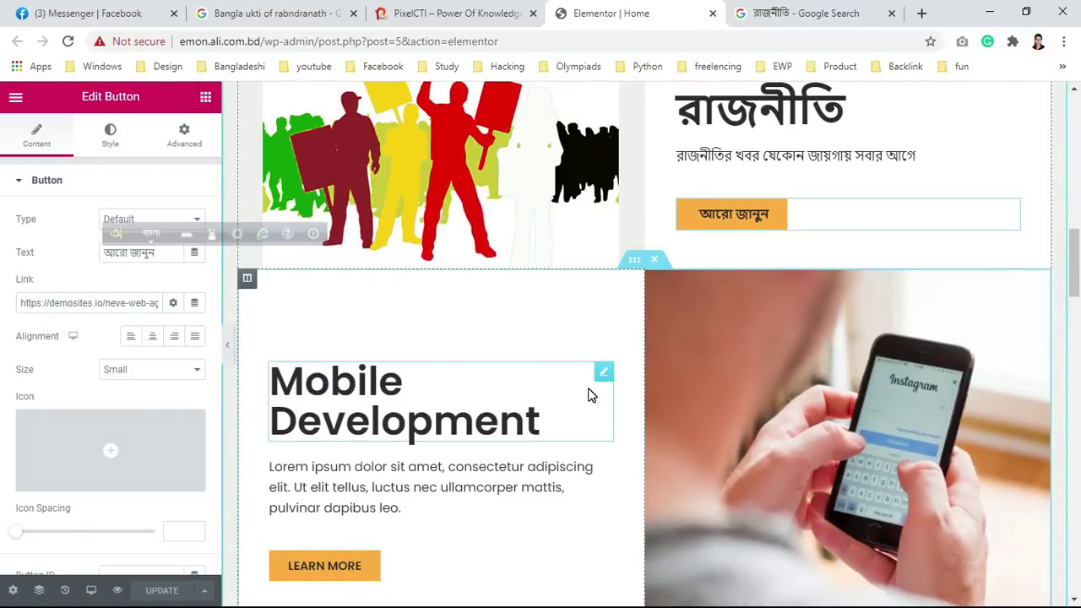
Step: Close the Bangla ukti search tab and open the PixelCTI site's WordPress dashboard in a new tab
left_click(354, 14)
left_click(339, 12)
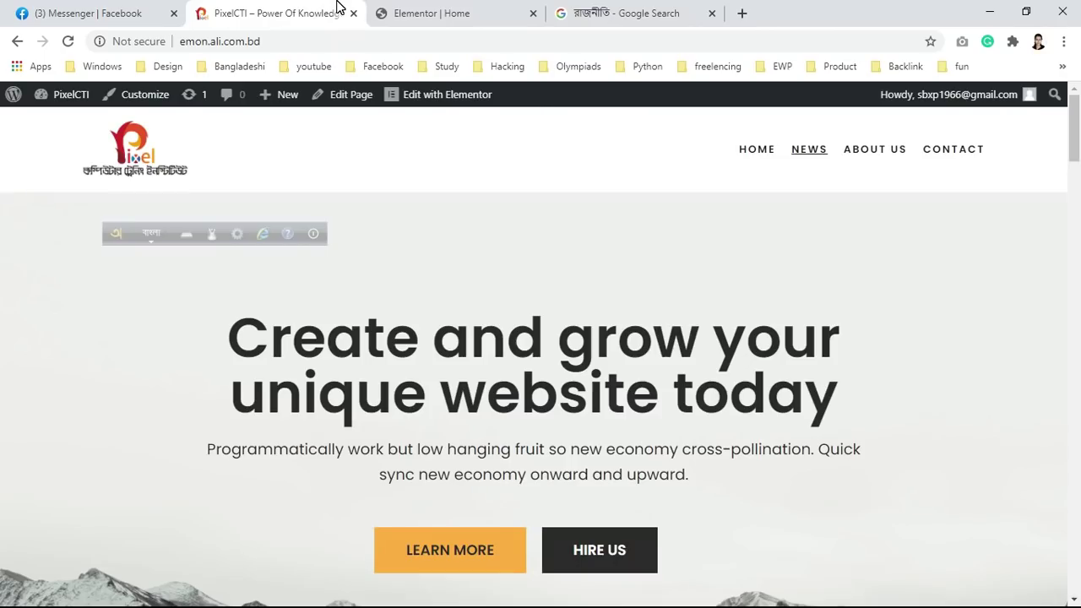
mouse_move(65, 100)
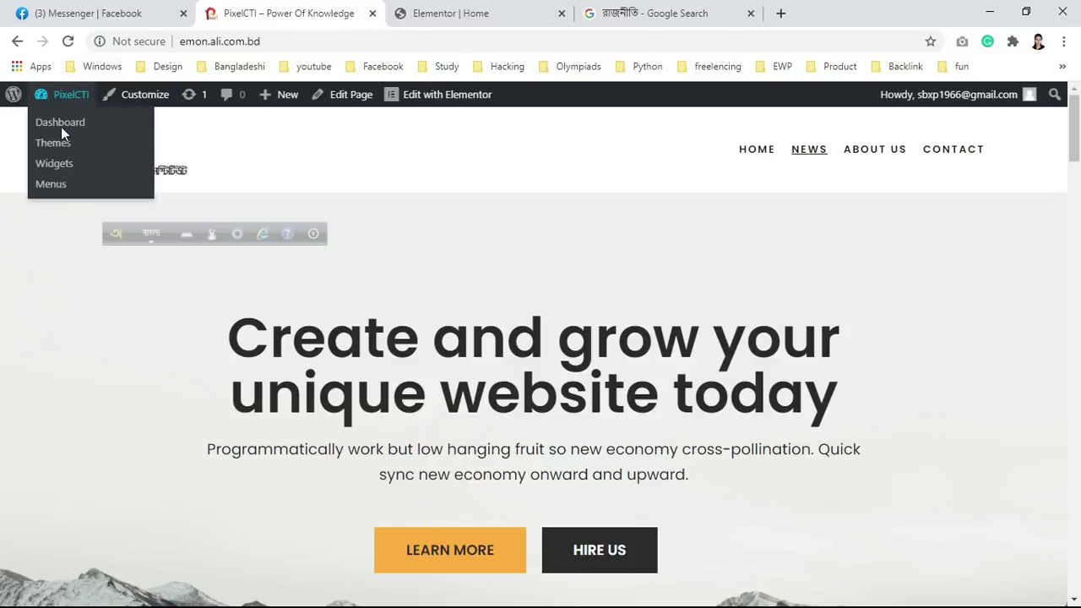
right_click(68, 133)
left_click(69, 131)
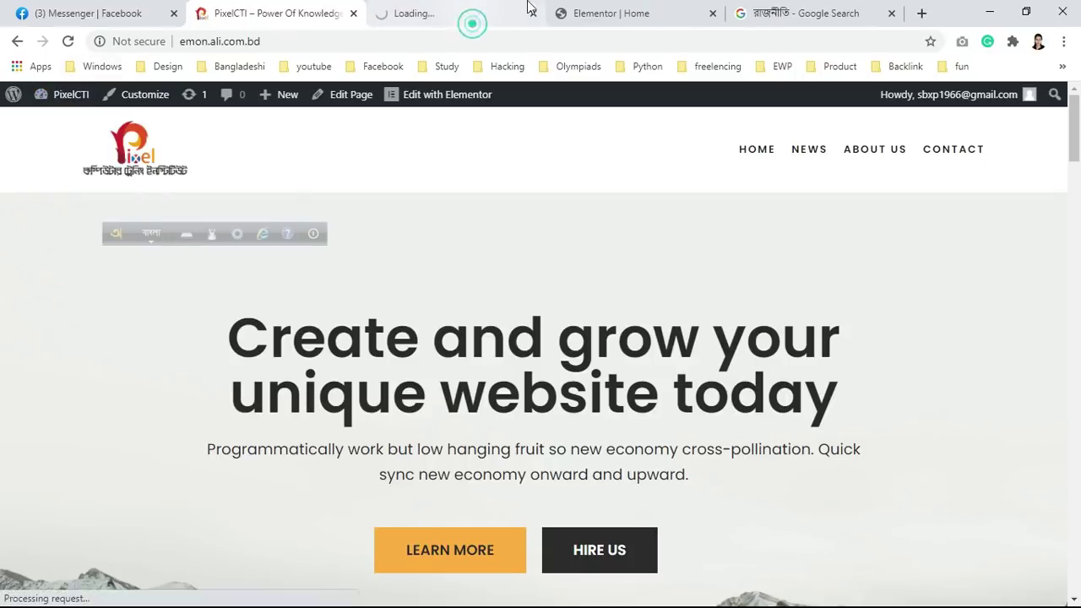
Step: Switch to the WordPress dashboard and move the floating Bangla keyboard bar away from the Posts submenu
left_click(590, 19)
left_click(467, 15)
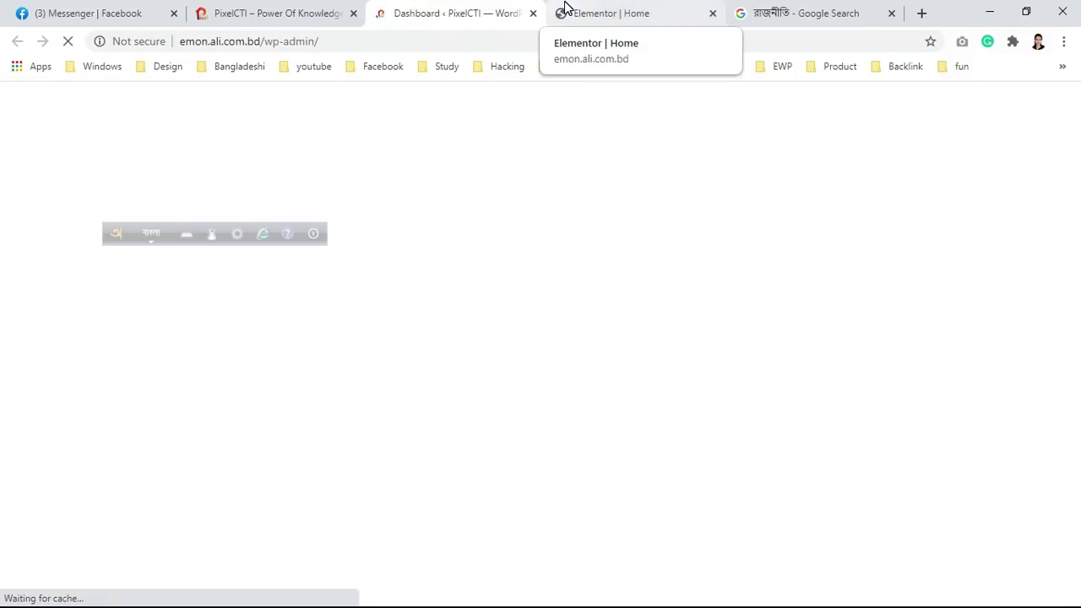
left_click(580, 11)
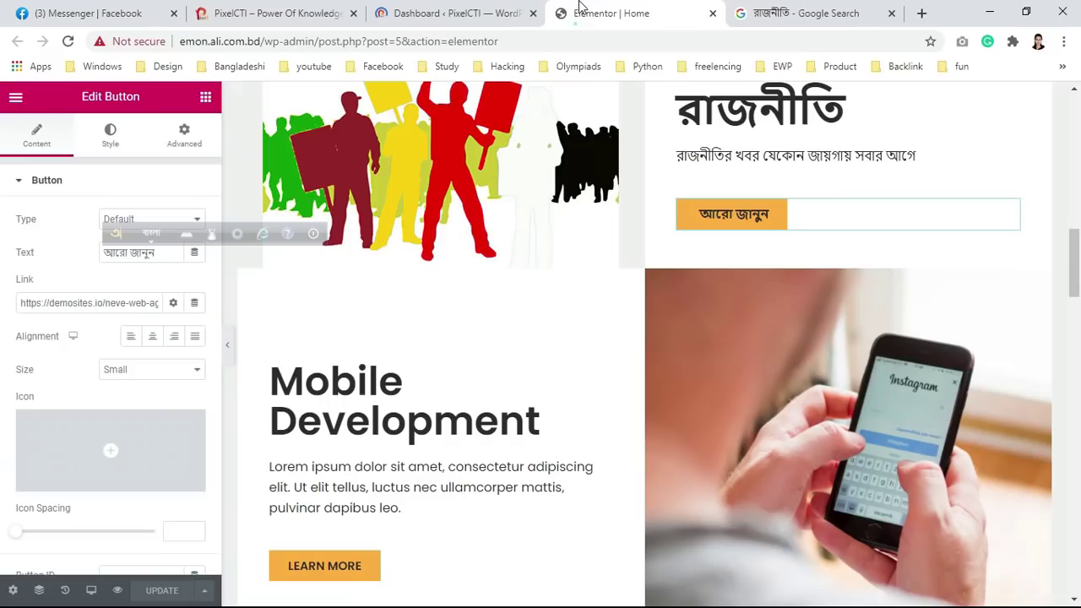
left_click(496, 12)
mouse_move(42, 241)
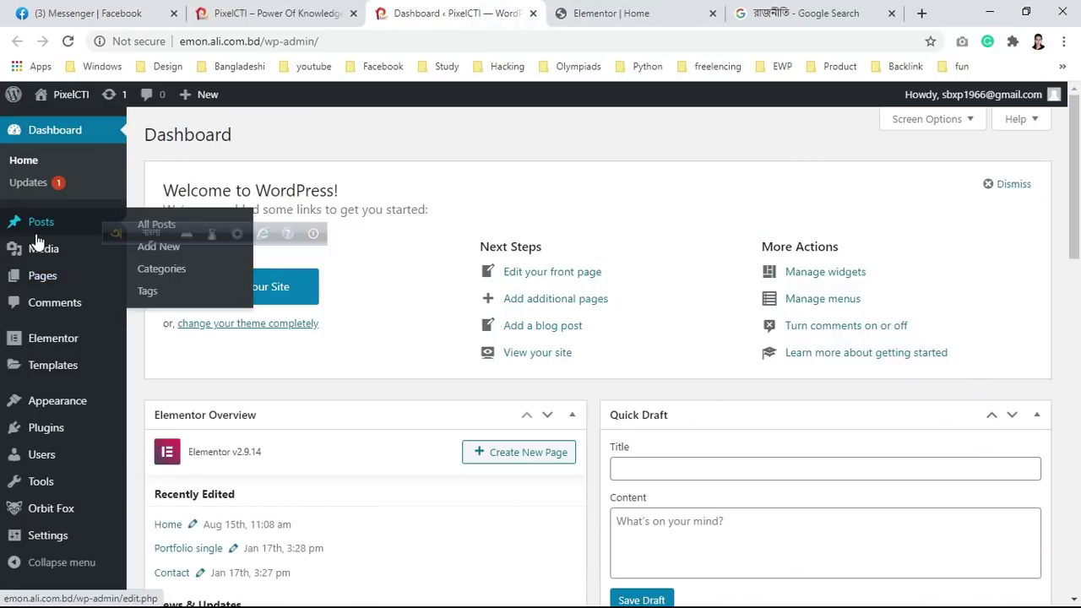
left_click_drag(110, 225, 217, 426)
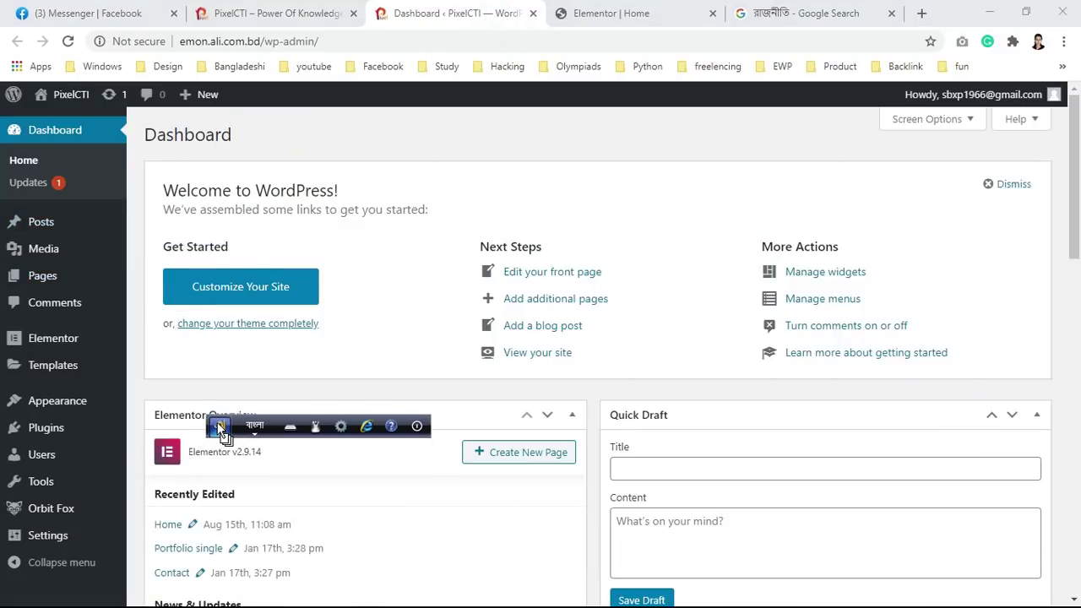
Step: Open the post categories page and add a new category named "রাজনীতি"
left_click(153, 268)
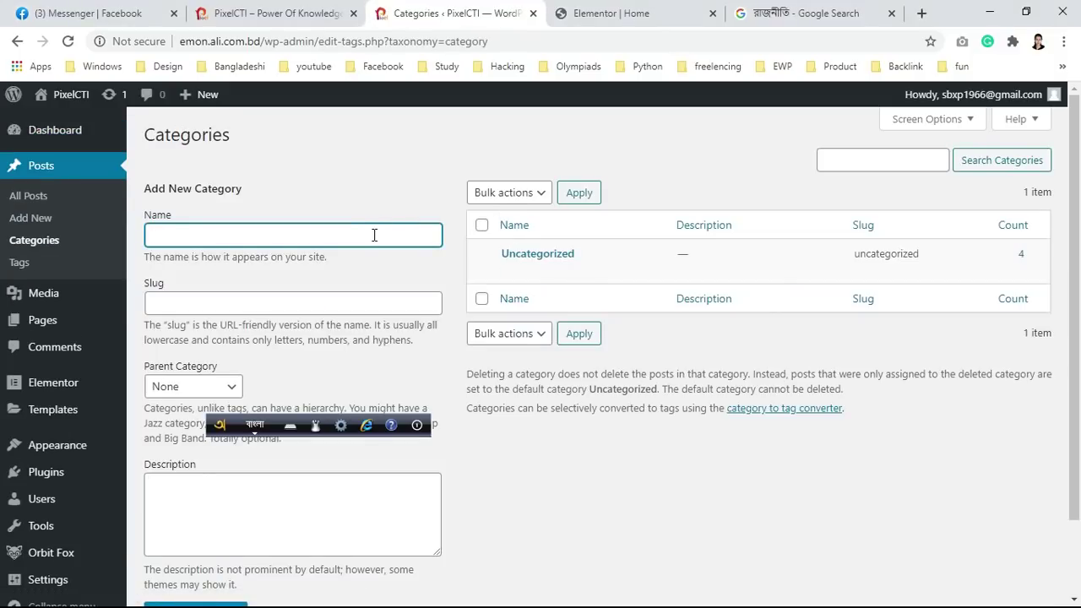
type("rajnIti")
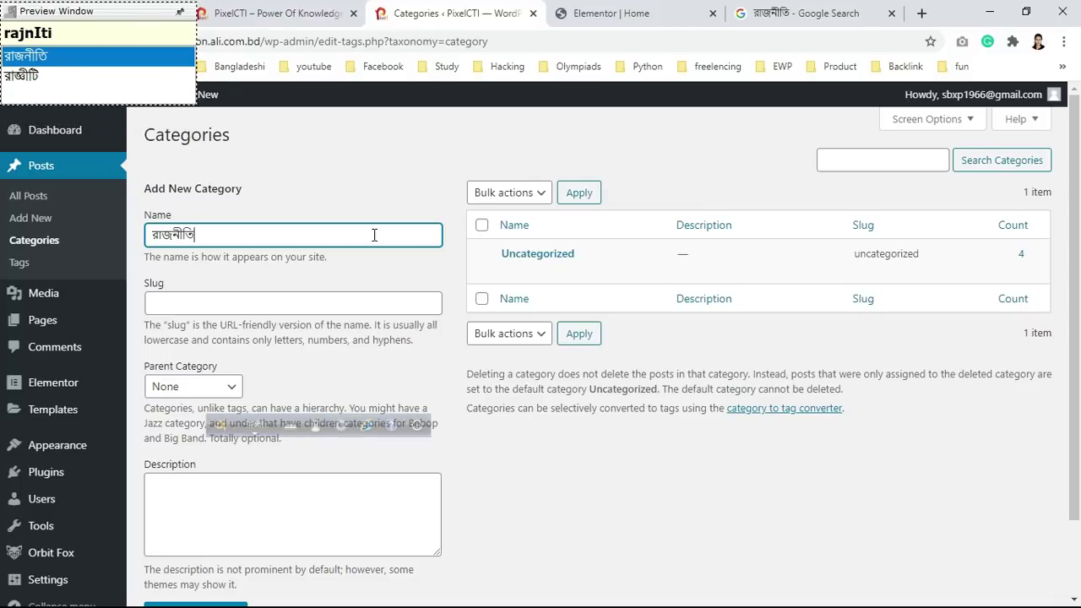
key("Return")
scroll(355, 279, "down", 2)
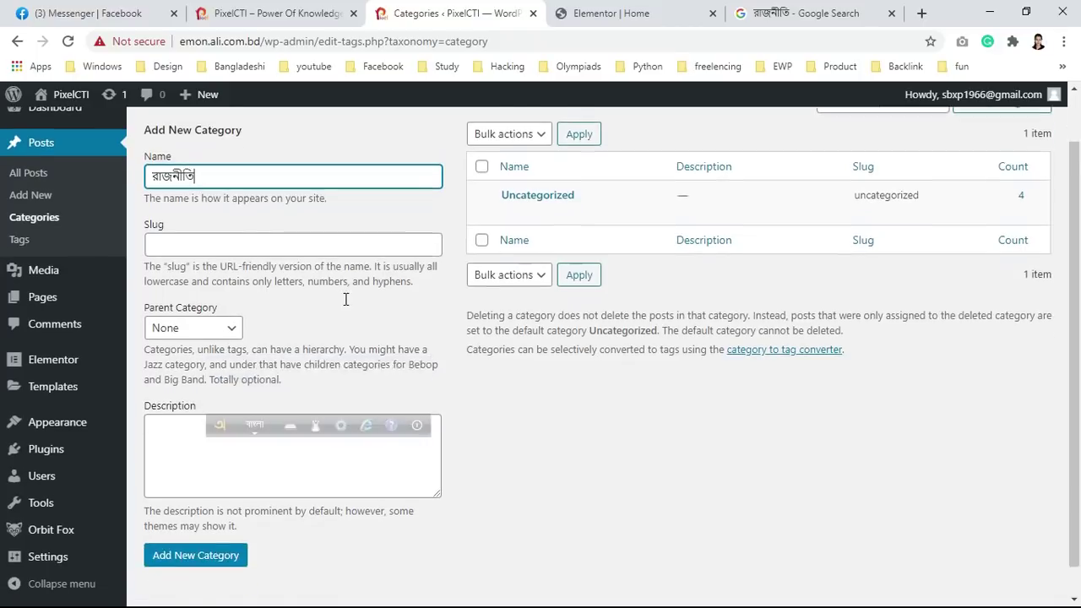
left_click(207, 538)
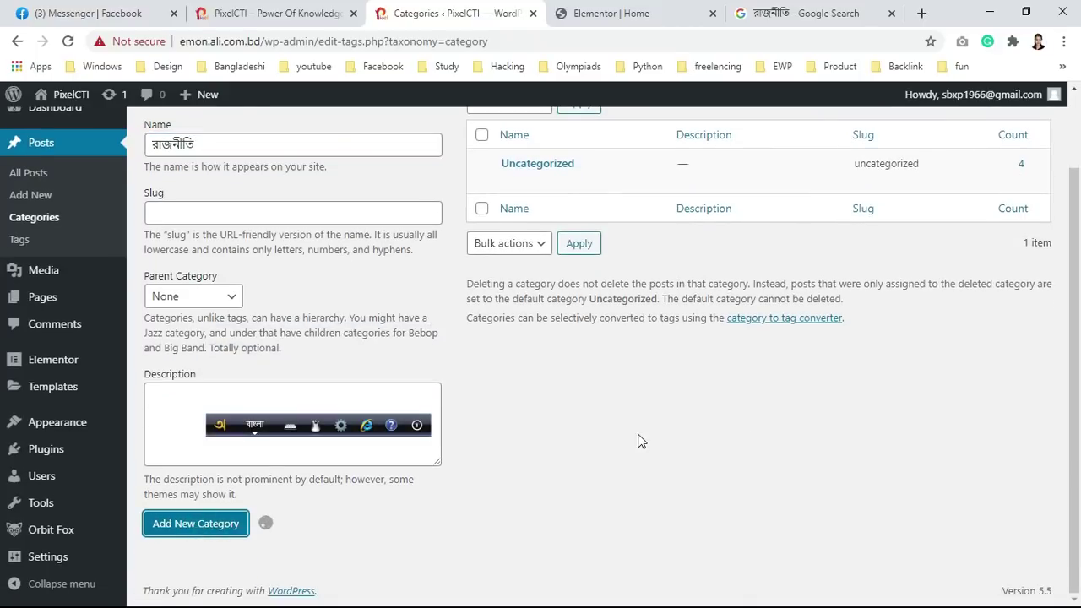
Step: View the রাজনীতি category page in a new tab, copy its web address and close that tab
scroll(639, 439, "up", 2)
right_click(628, 260)
left_click(684, 270)
left_click(490, 13)
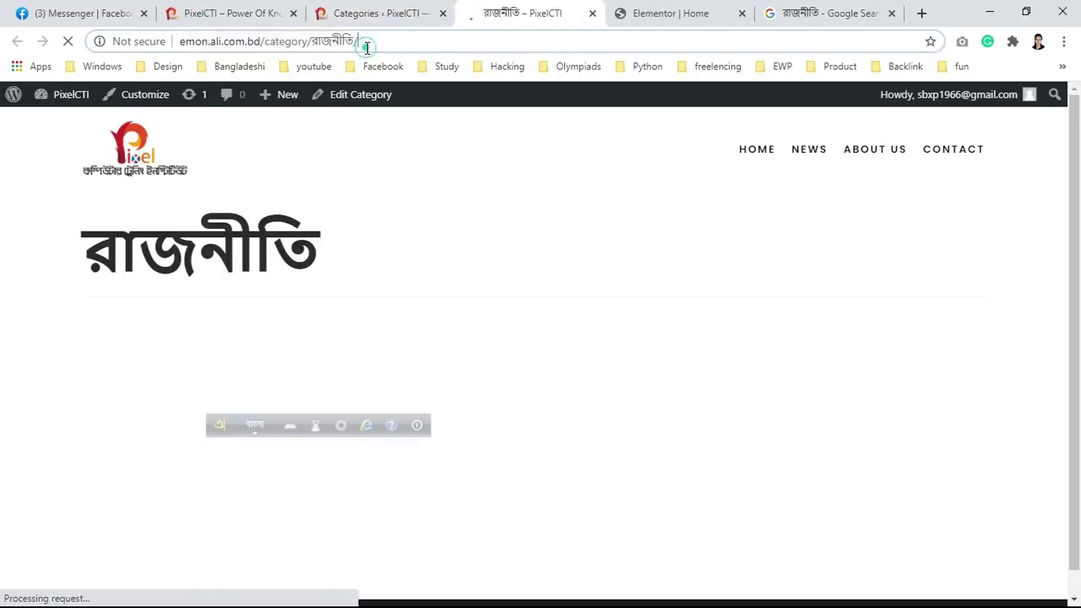
left_click(367, 46)
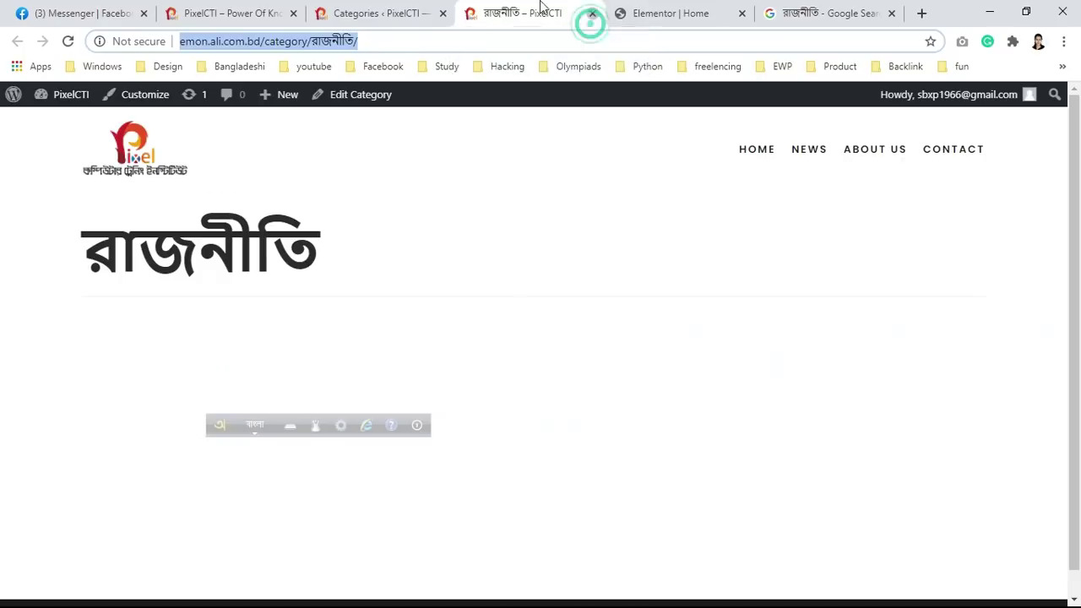
left_click(592, 14)
Step: Replace the link of the রাজনীতি section's "আরো জানুন" button in Elementor with the copied category address and update the page
left_click(535, 11)
left_click(129, 303)
key("ctrl+a")
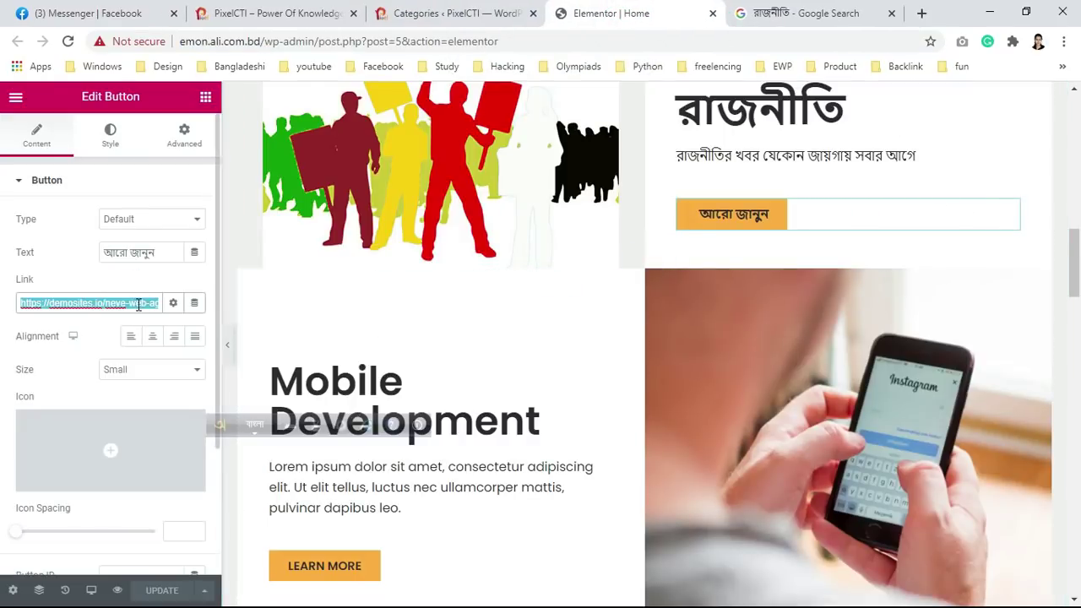
key("ctrl+v")
left_click(150, 591)
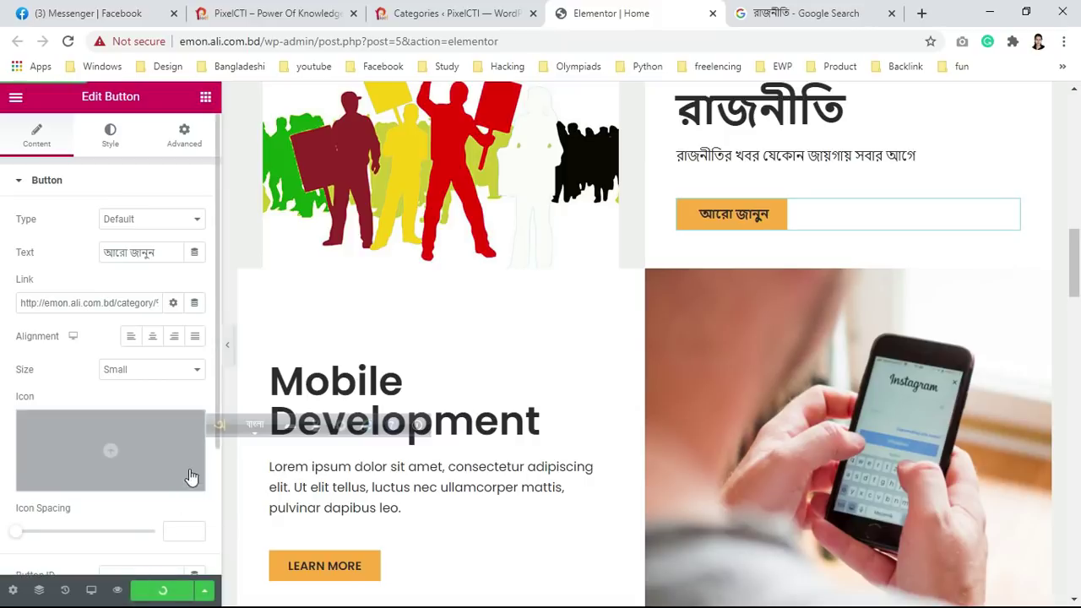
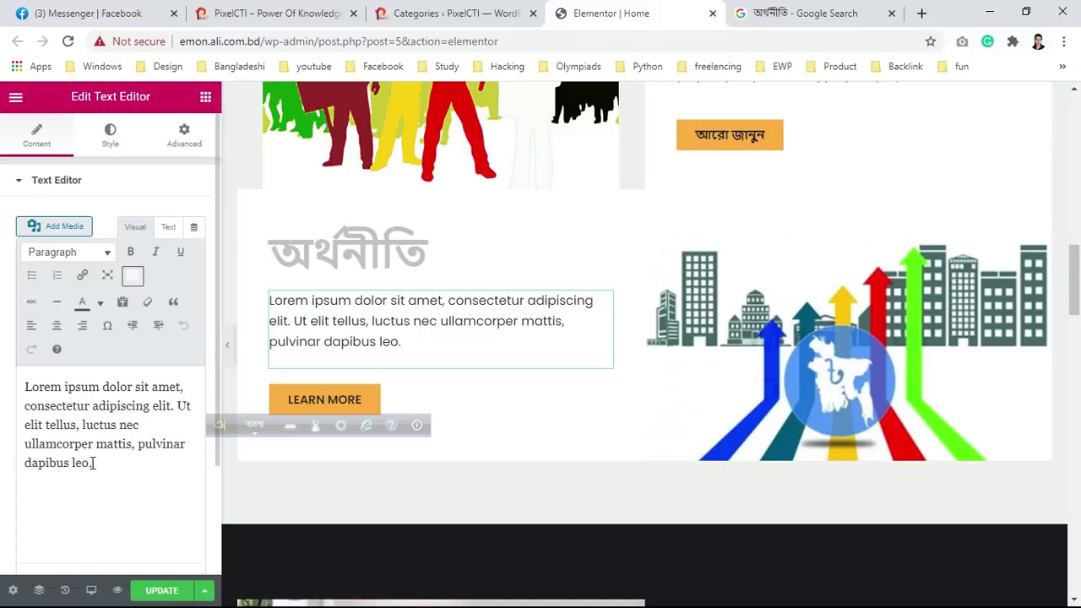
Step: Replace the placeholder paragraph under the অর্থনীতি heading with "আপনাকে দেশের অর্থনীতি পরিস্থিতি জানাতে আমরা আছি সর্বদা আপনার পাশে"
left_click_drag(116, 467, 67, 376)
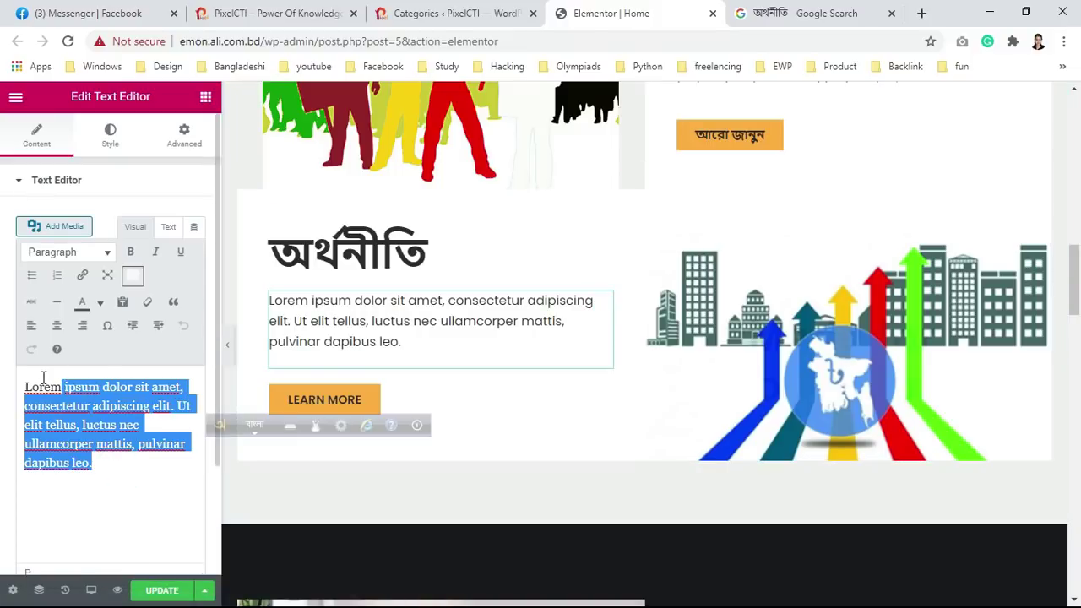
key("BackSpace")
type("apnake ort")
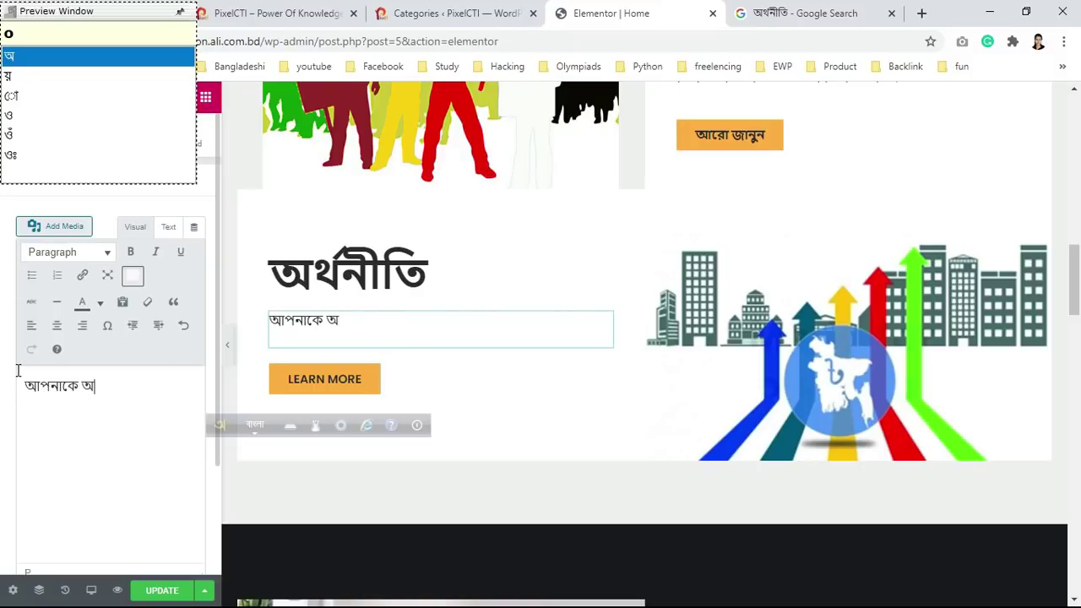
key("BackSpace")
key("BackSpace")
key("BackSpace")
type("de")
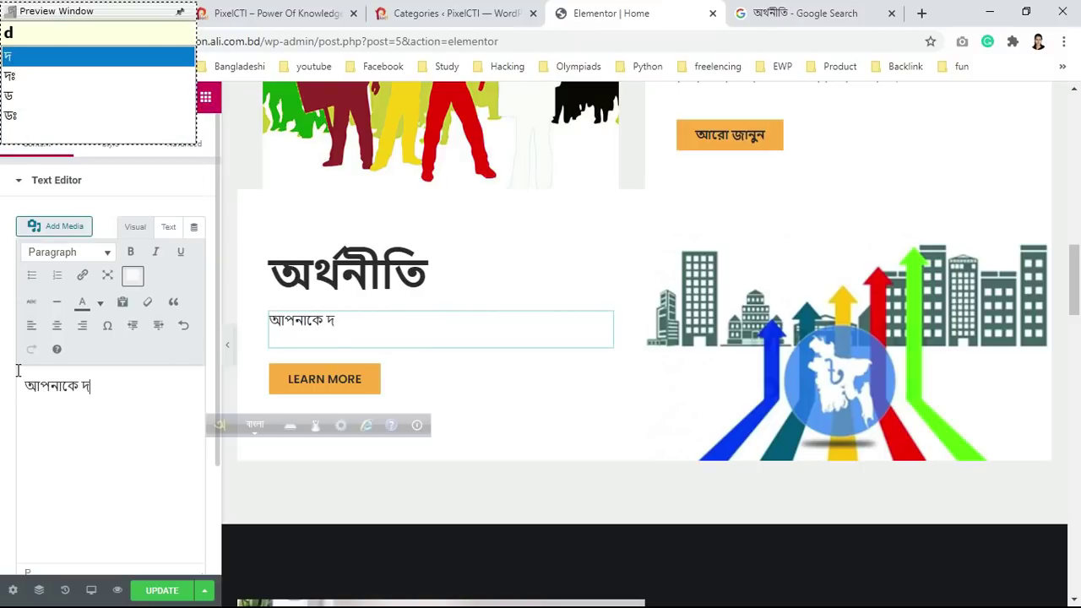
type("sher orrt")
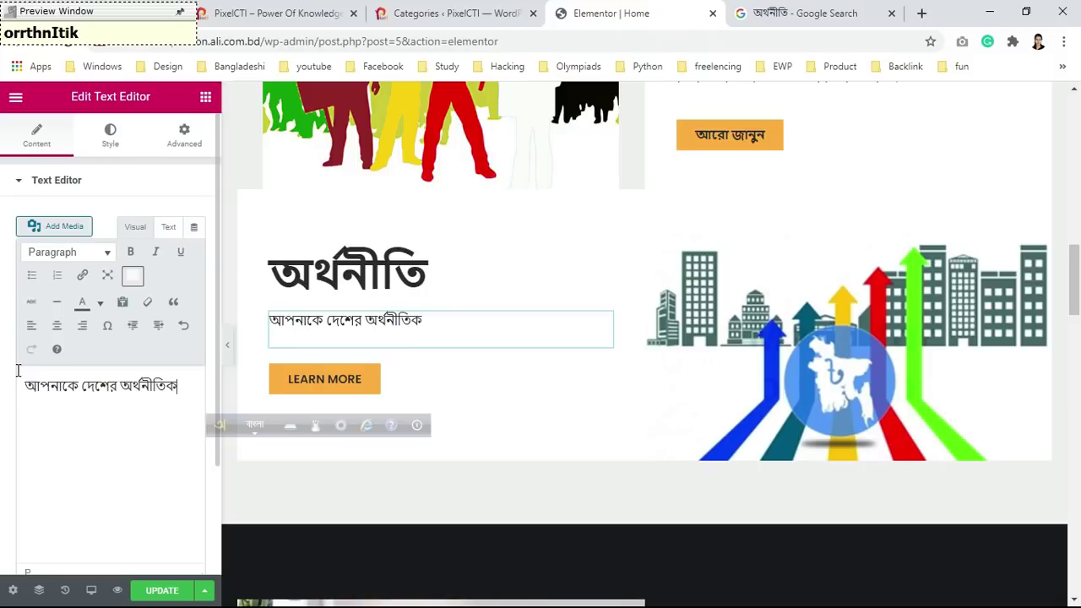
type("hnIti")
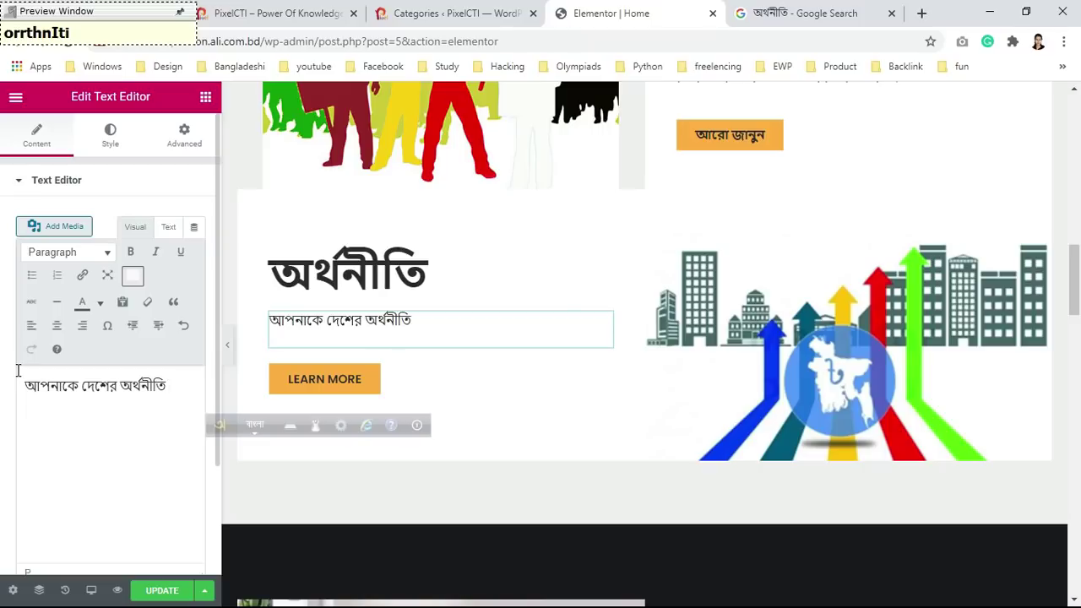
type(" r")
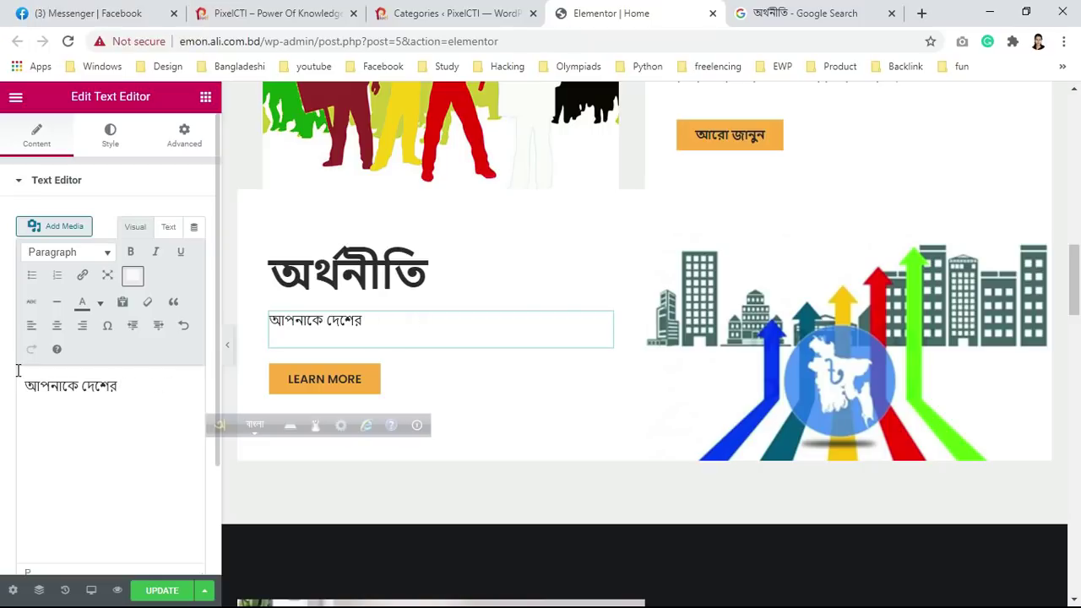
type("orrth")
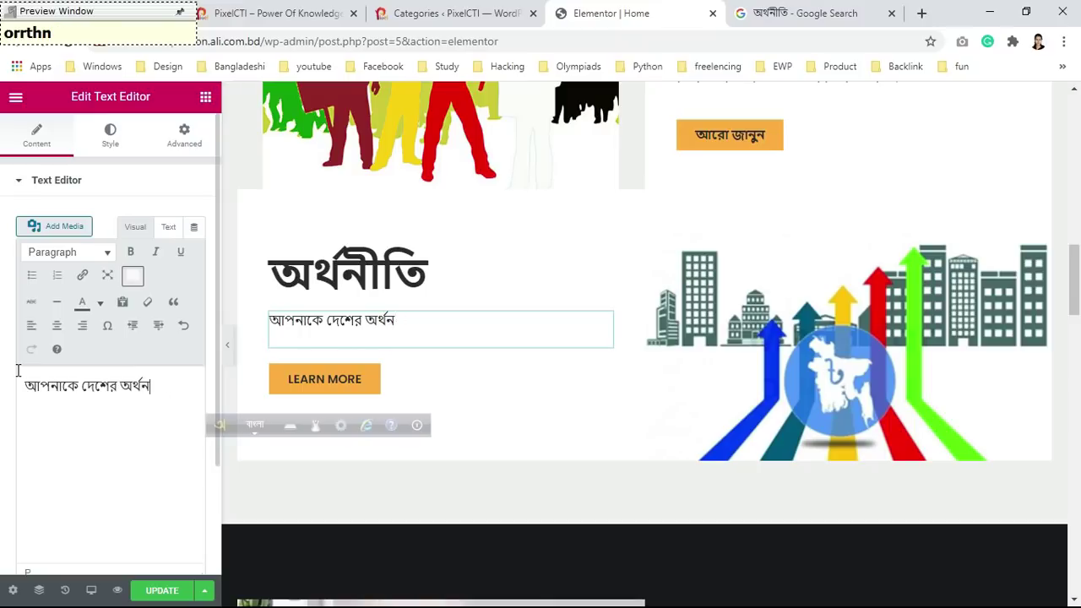
key("BackSpace")
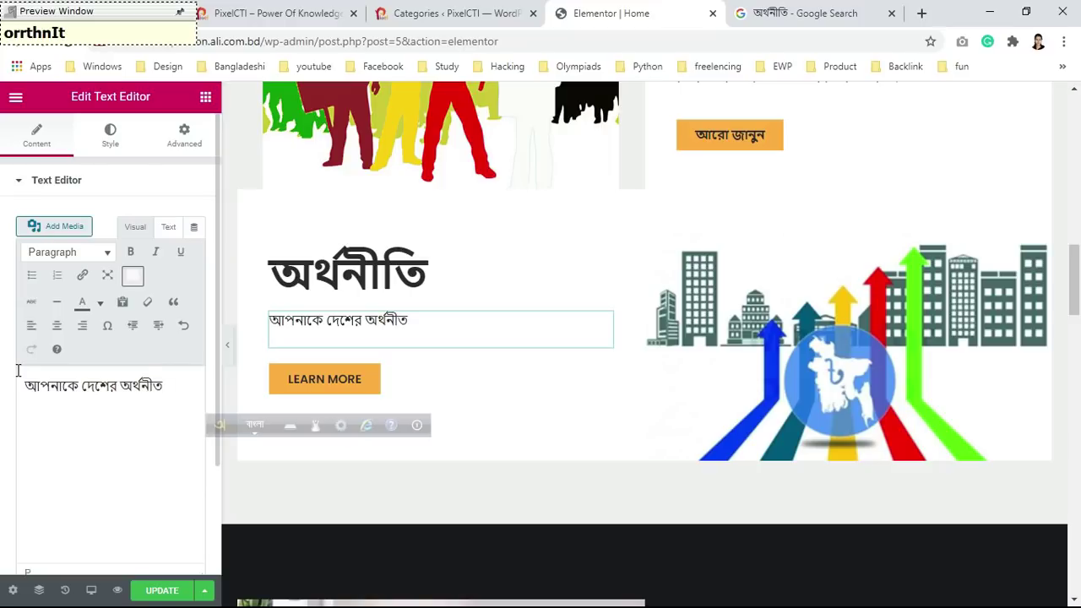
type("poris")
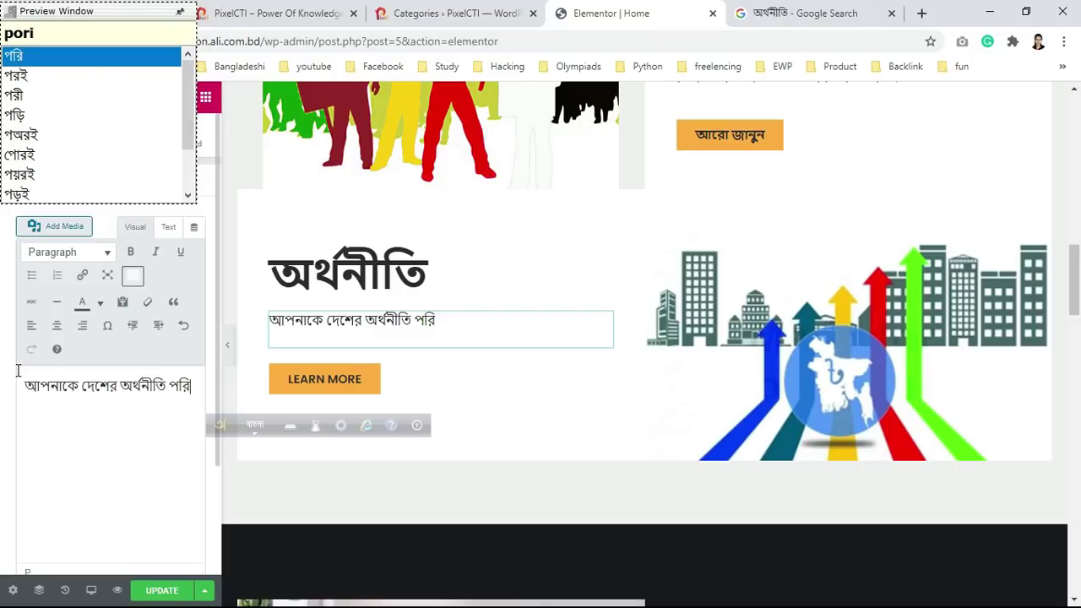
type("thiti janate ")
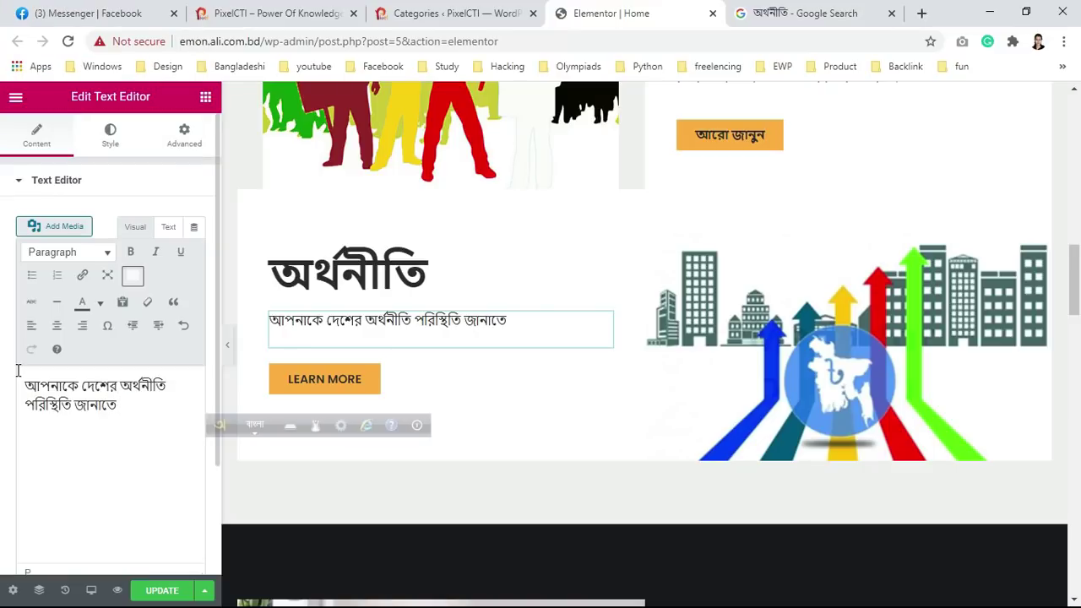
type("amra achi ")
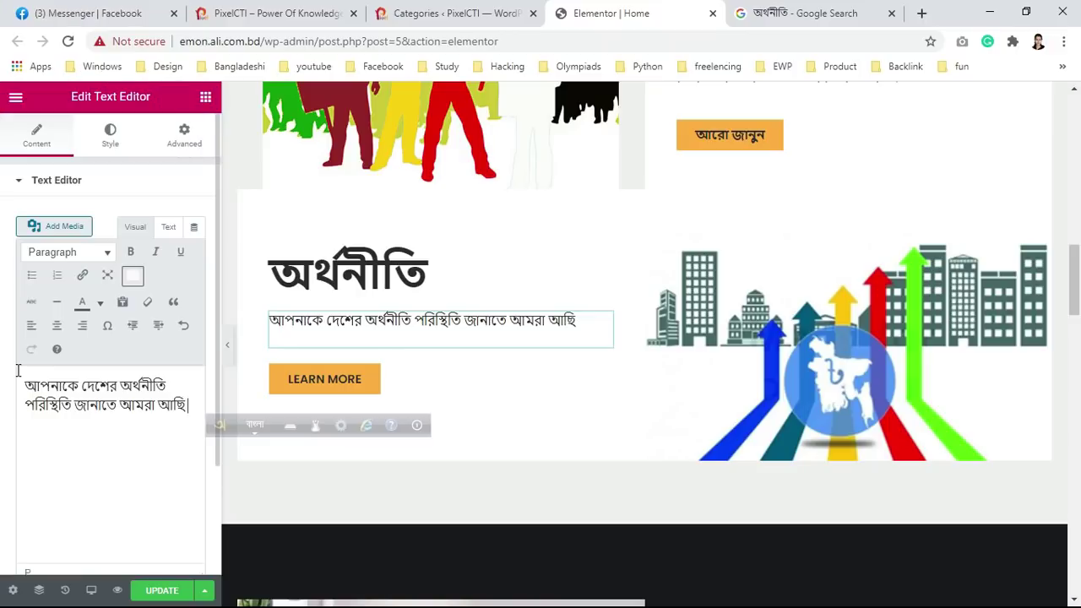
type("sorr")
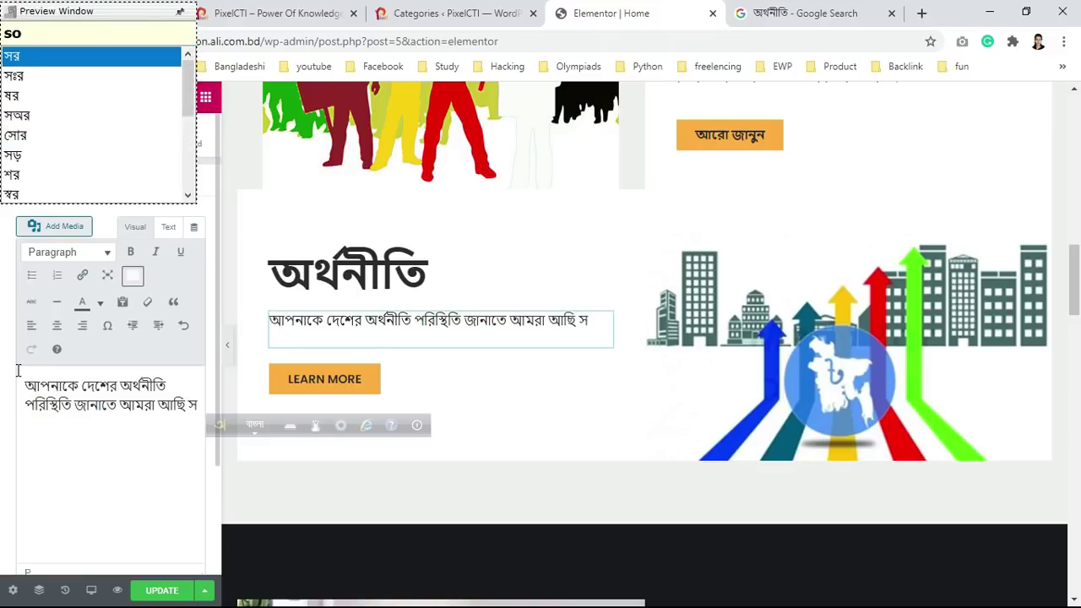
type("b")
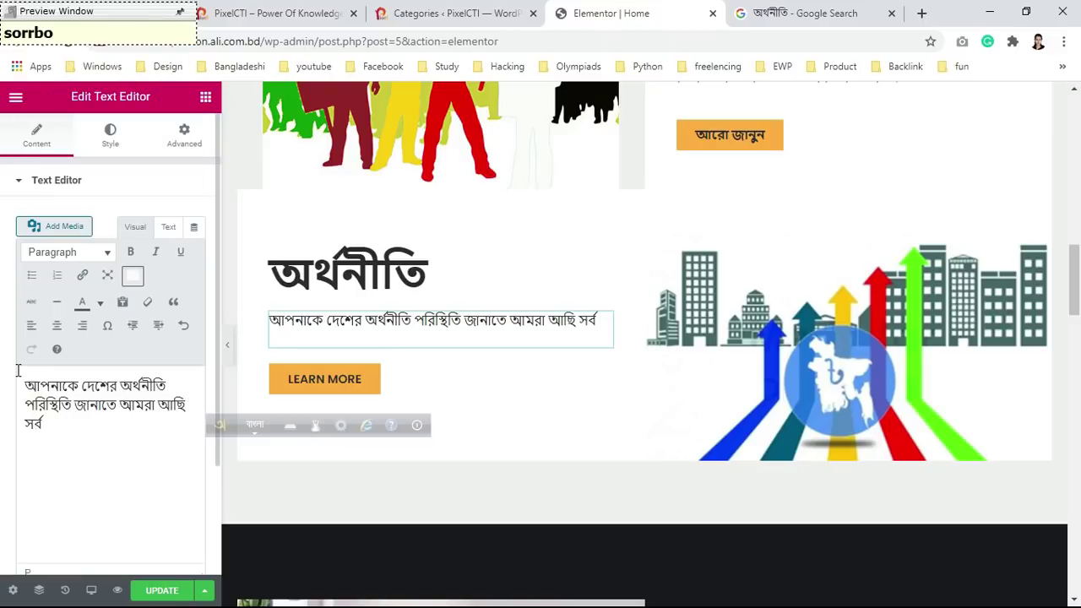
type("oda ao")
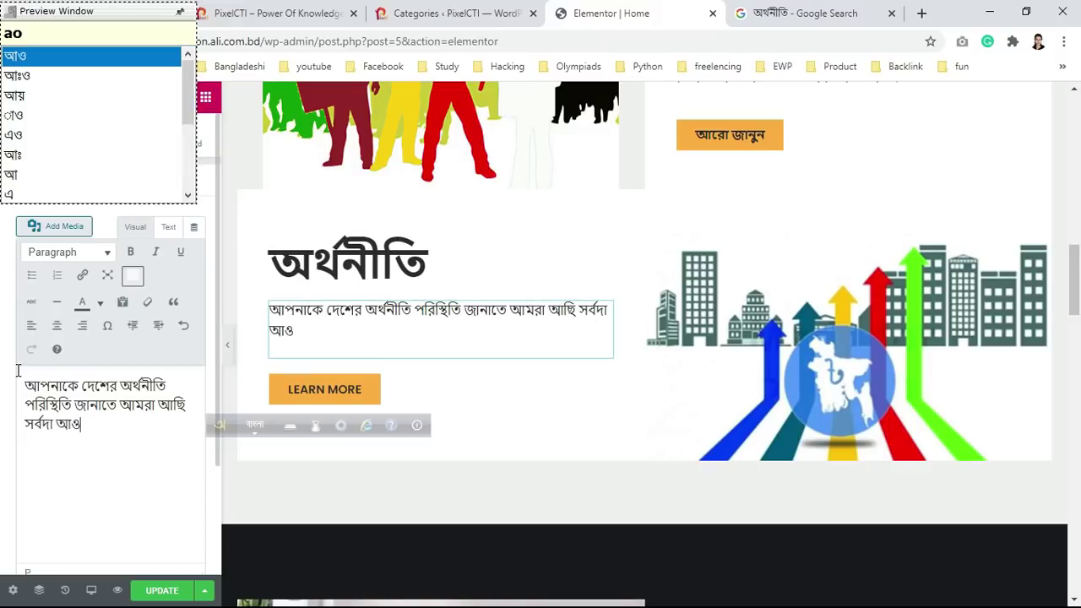
key("BackSpace")
type("pnar")
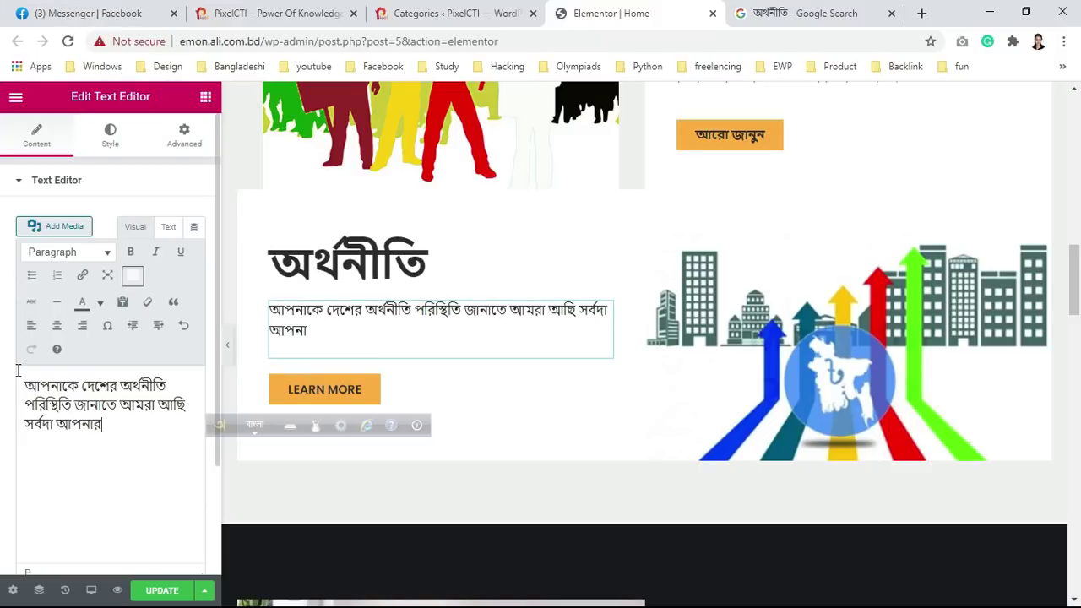
type(" pashe")
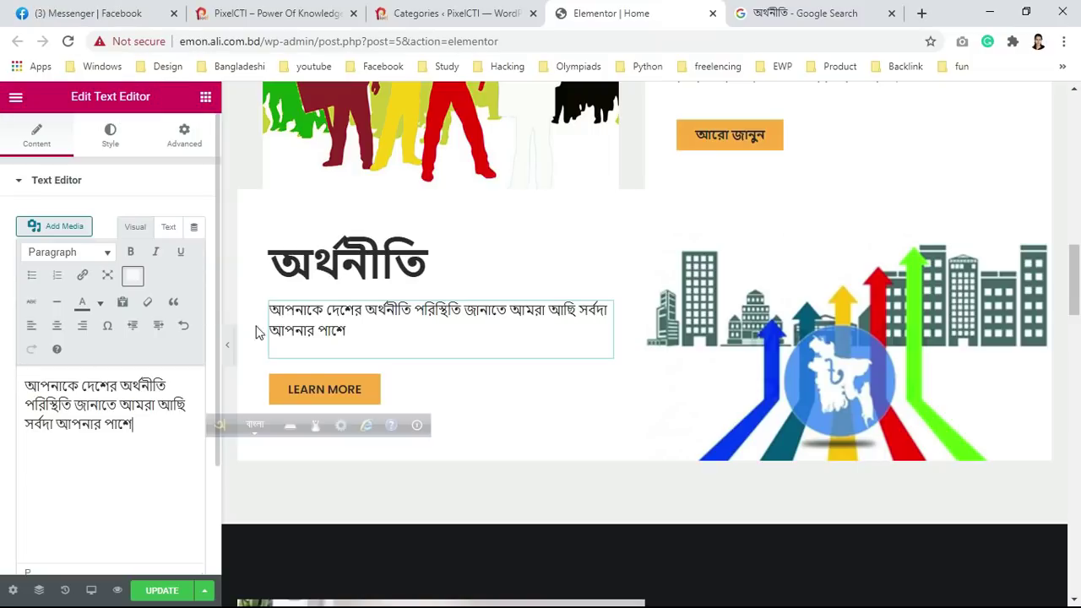
Step: Return to the WordPress categories page and add a new category named "অর্থনীতি"
left_click(411, 13)
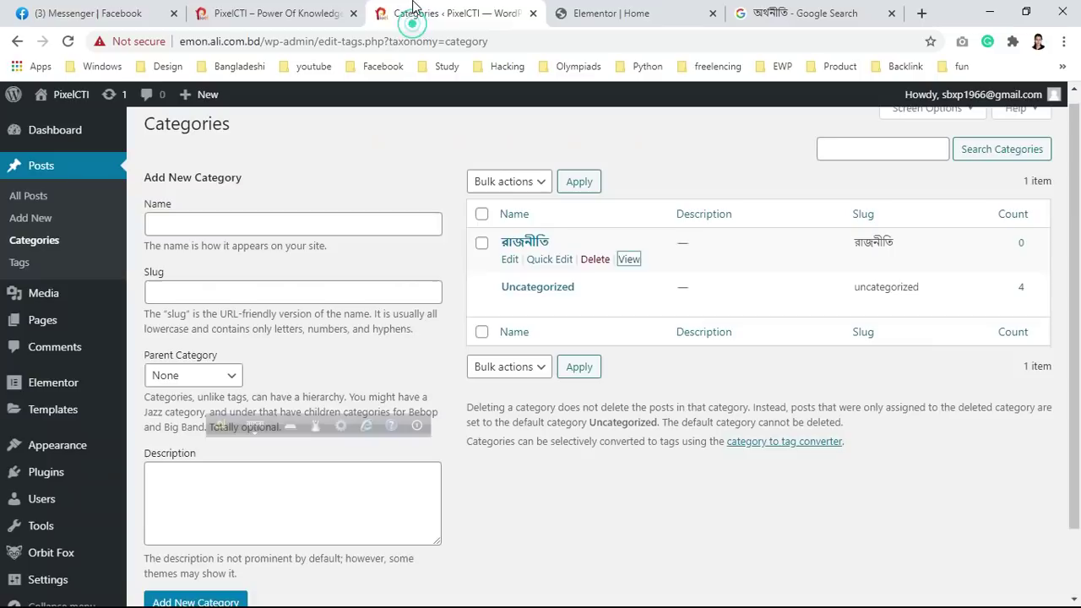
left_click(317, 226)
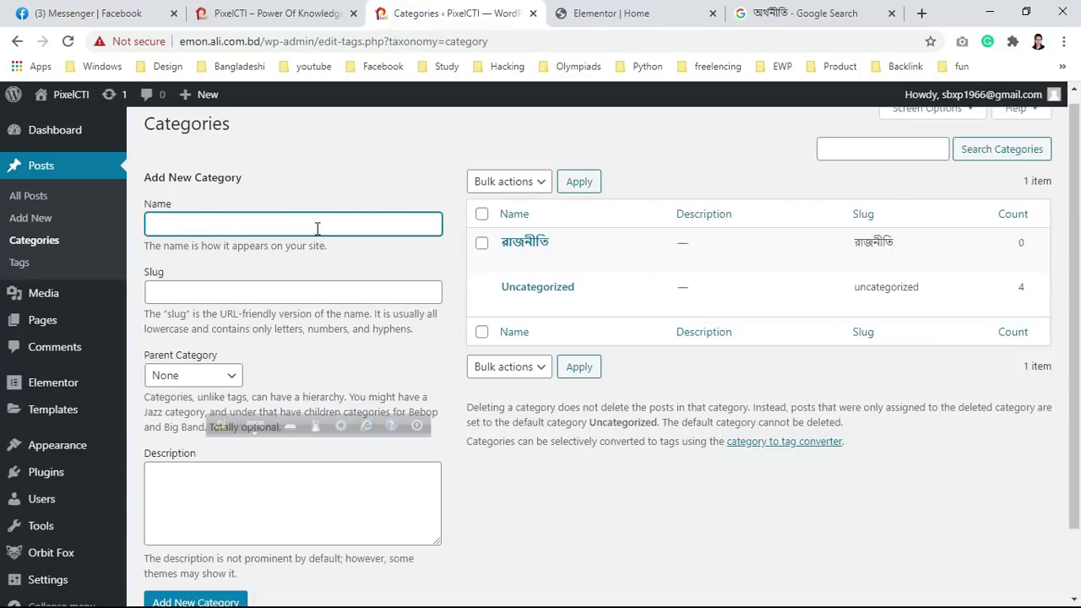
type("orrt")
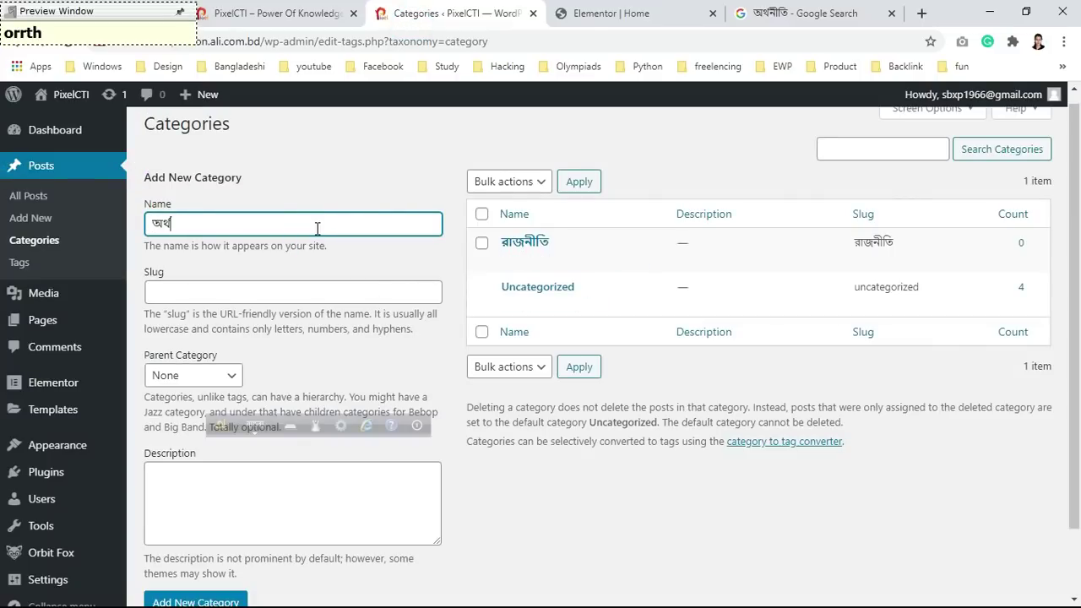
type("honIti")
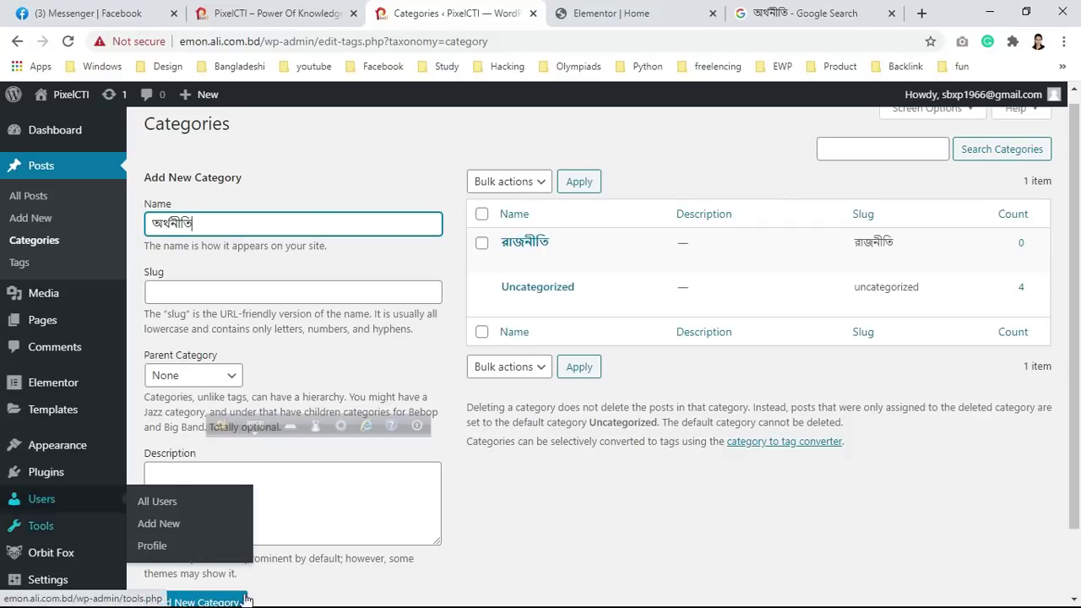
scroll(169, 506, "down", 1)
left_click(231, 526)
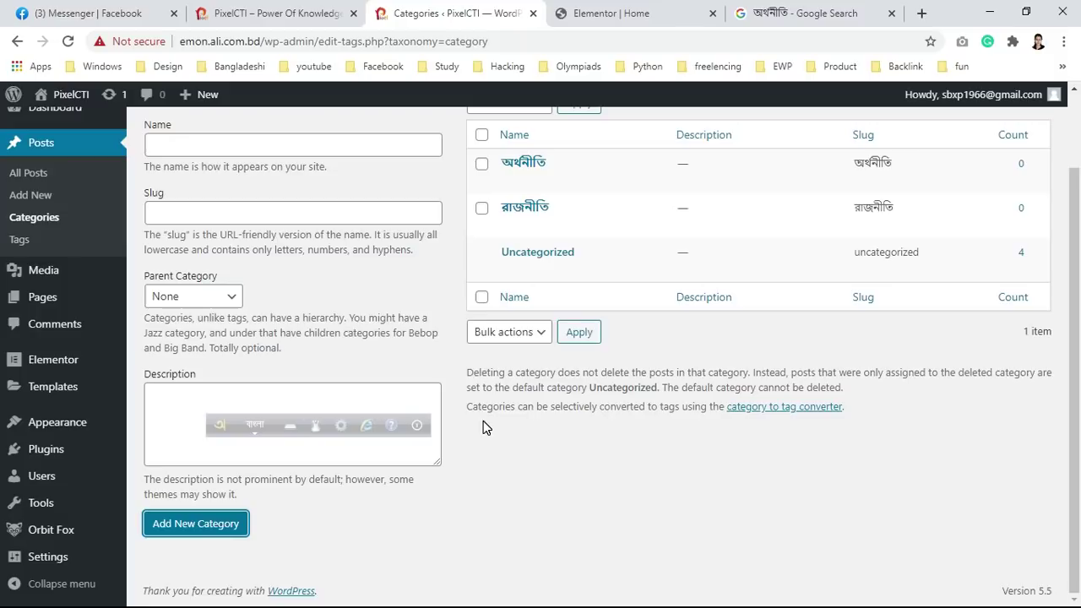
Step: Copy the অর্থনীতি category page's address from a new tab, close it and the Google search tab, and return to the Elementor editor
scroll(612, 250, "up", 1)
right_click(632, 260)
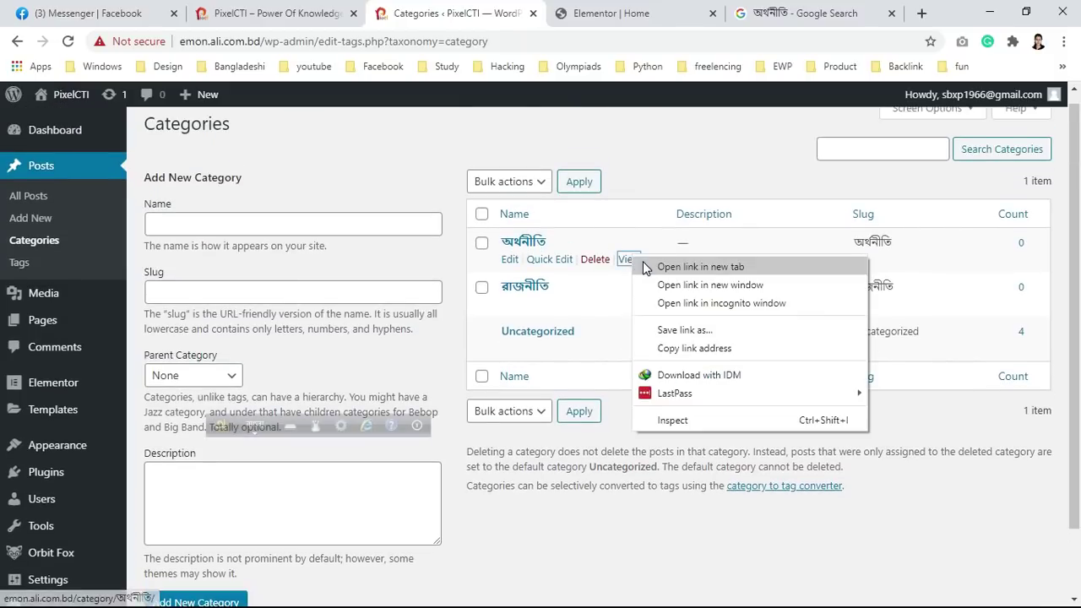
left_click(667, 265)
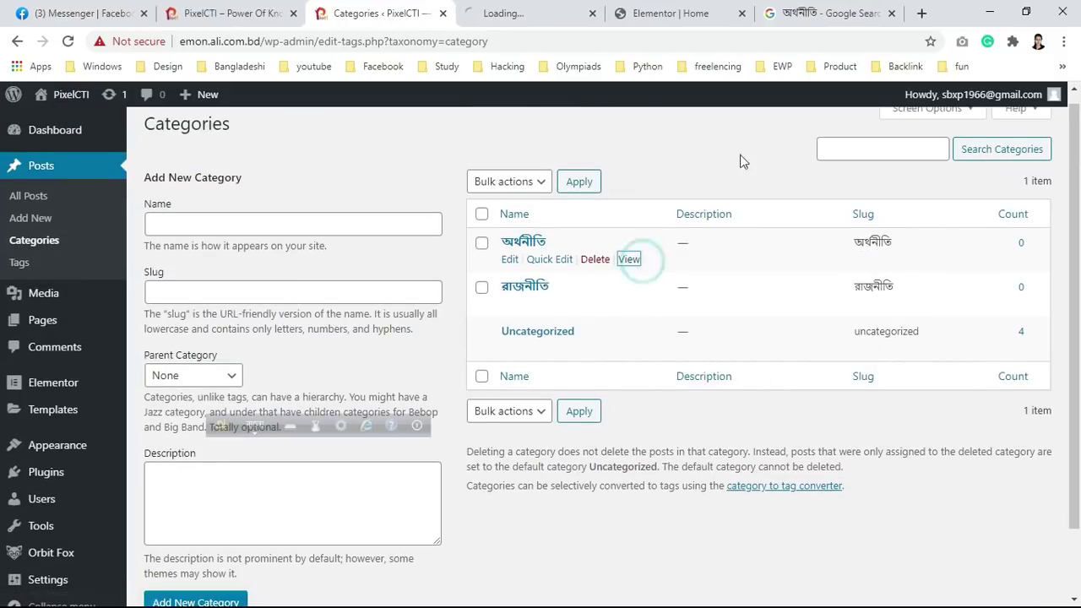
left_click(891, 12)
left_click(625, 12)
left_click(468, 43)
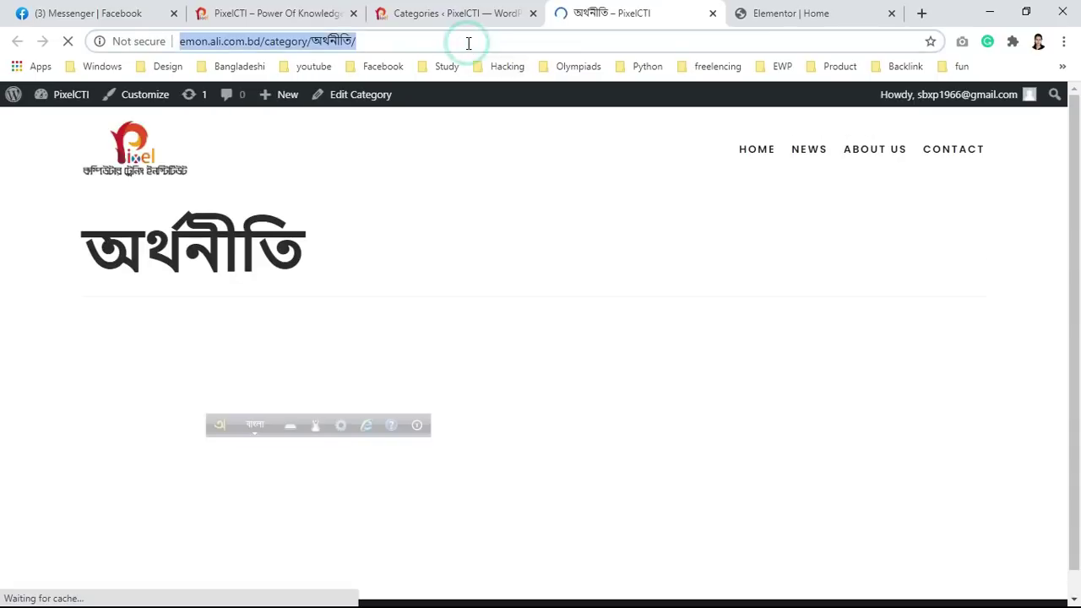
left_click(713, 12)
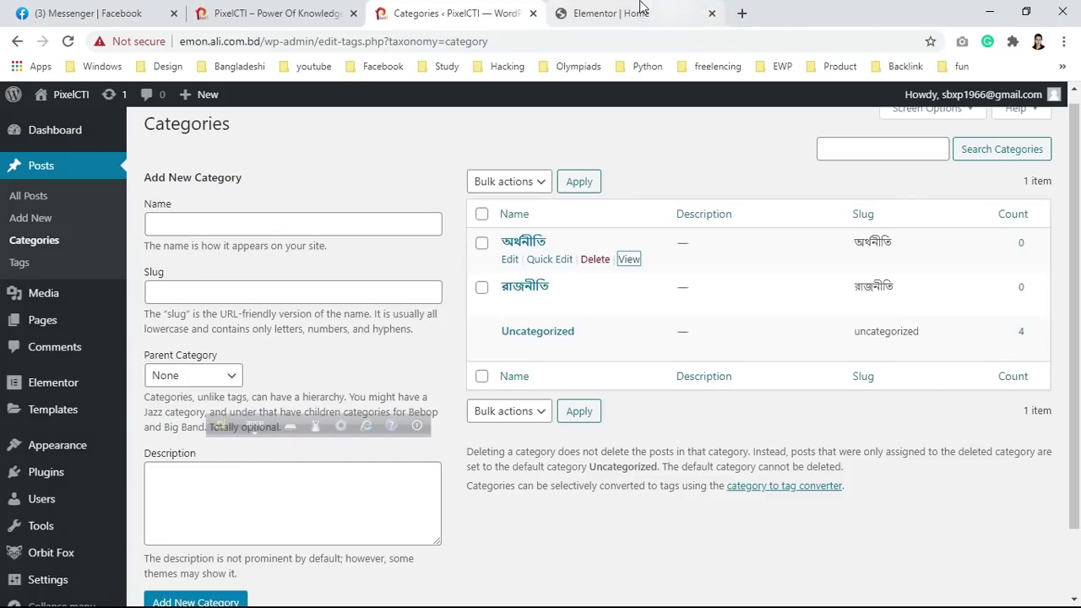
left_click(622, 13)
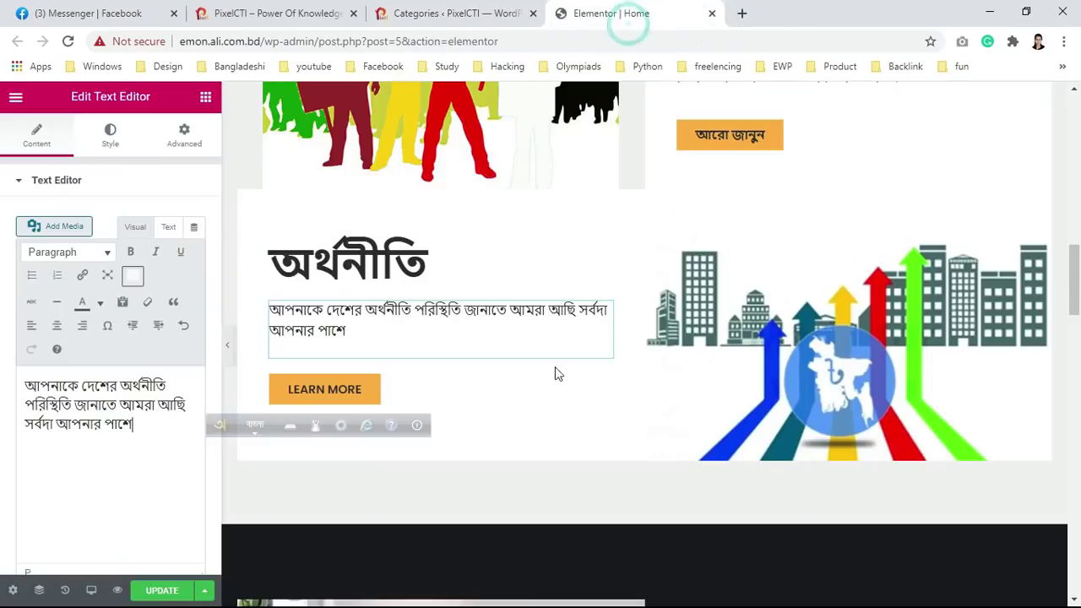
Step: Replace the link of the "Learn More" button in the অর্থনীতি section with the copied category address
right_click(366, 388)
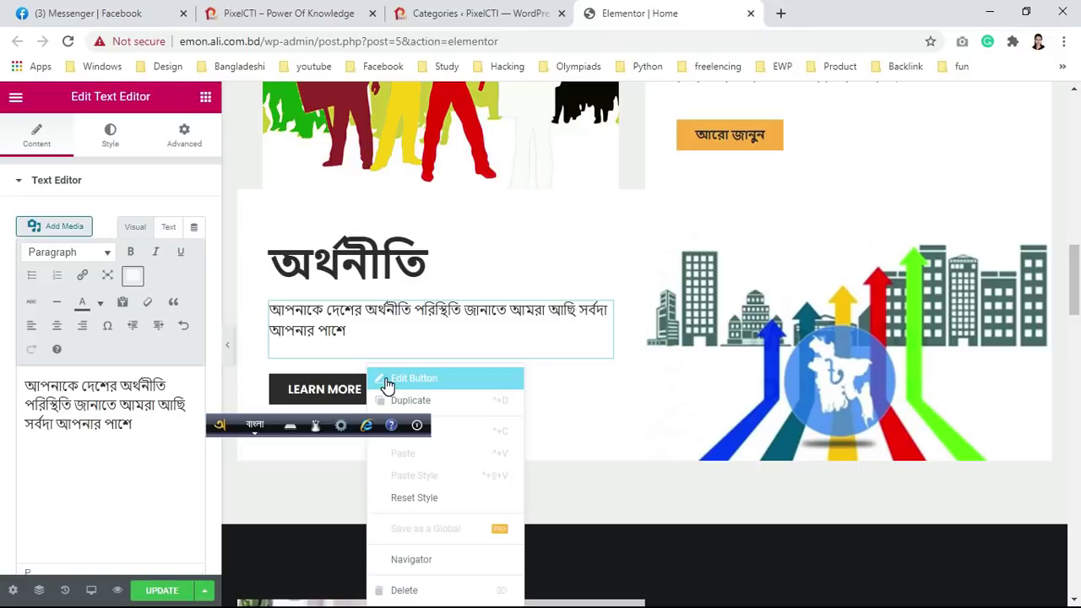
left_click(413, 378)
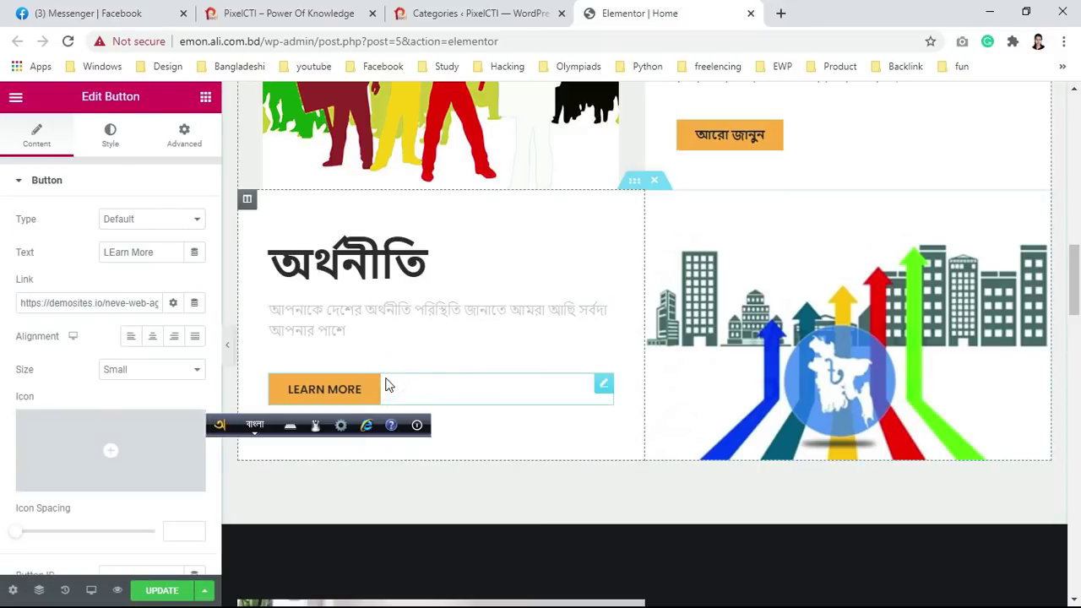
left_click(111, 301)
key("ctrl+a")
key("ctrl+v")
Step: Change the অর্থনীতি section's button text to "আরো জানুন" and update the page
left_click_drag(159, 252, 100, 251)
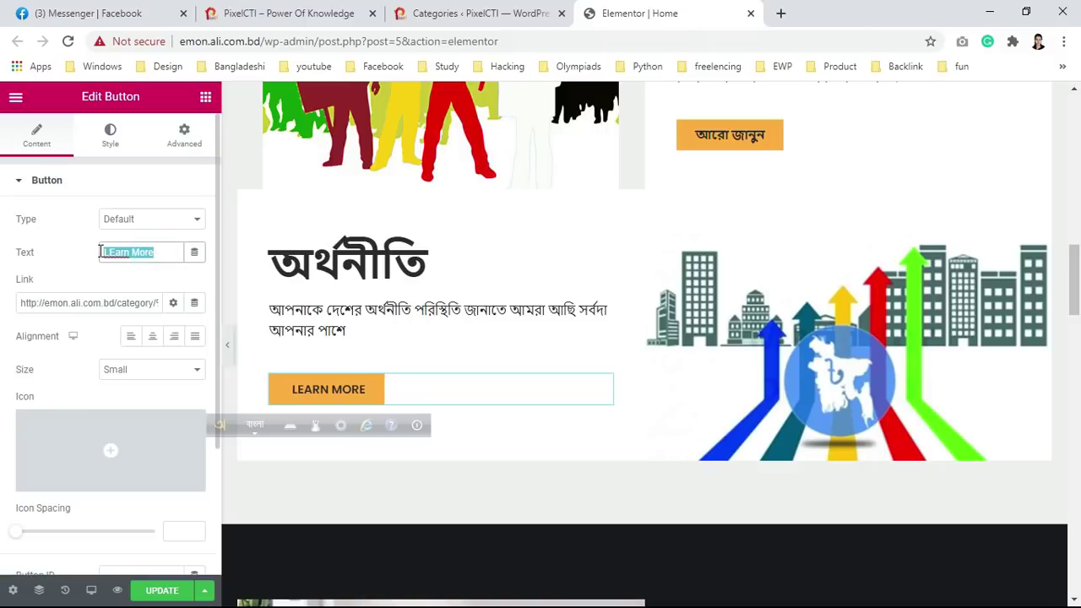
key("BackSpace")
type("aro")
key("BackSpace")
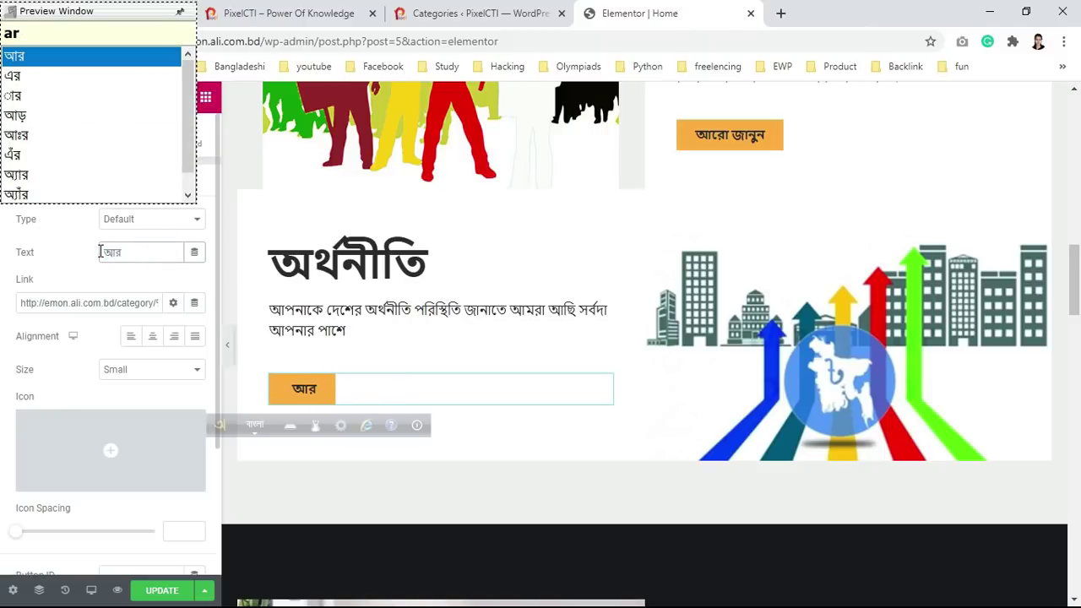
type("O")
key("BackSpace")
type("O janun")
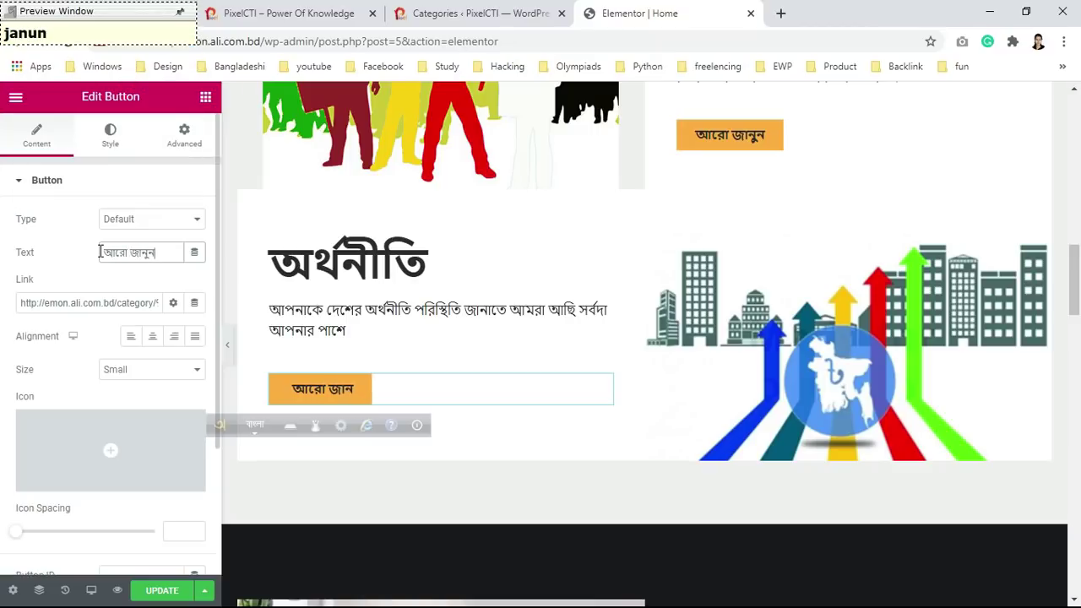
left_click(157, 590)
Step: Delete the "Featured work" section with its two portfolio images from the home page
scroll(664, 466, "down", 5)
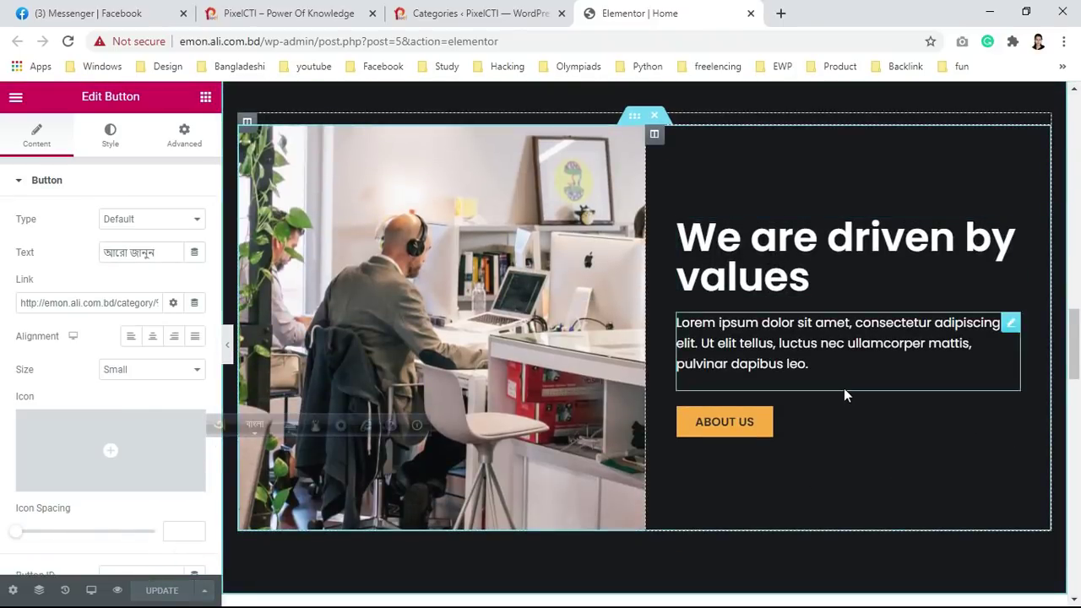
scroll(841, 396, "down", 3)
scroll(848, 396, "up", 3)
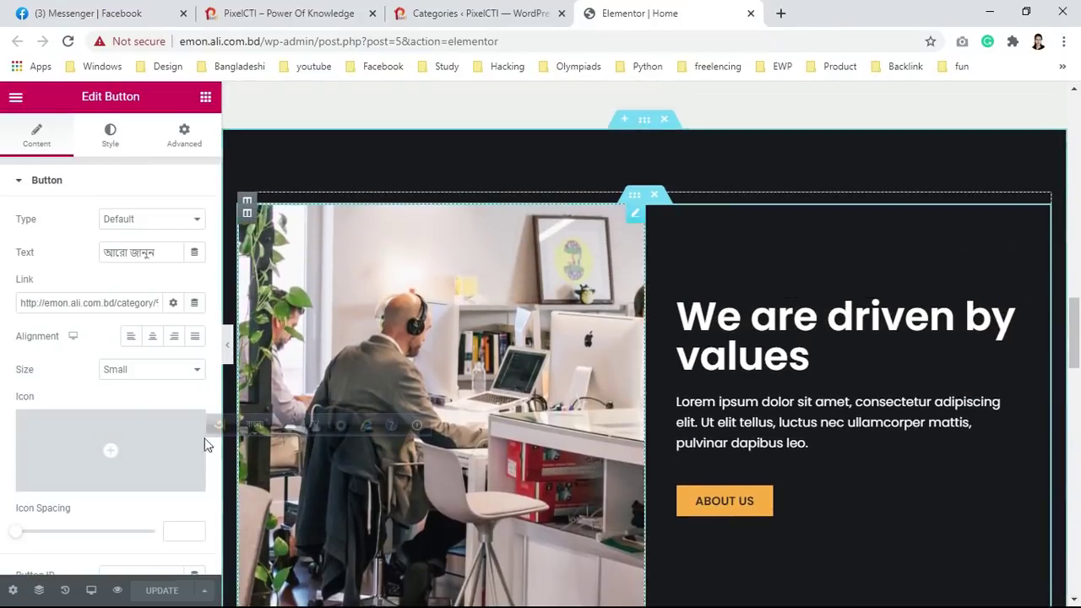
scroll(724, 449, "down", 4)
scroll(723, 448, "up", 5)
scroll(722, 448, "down", 8)
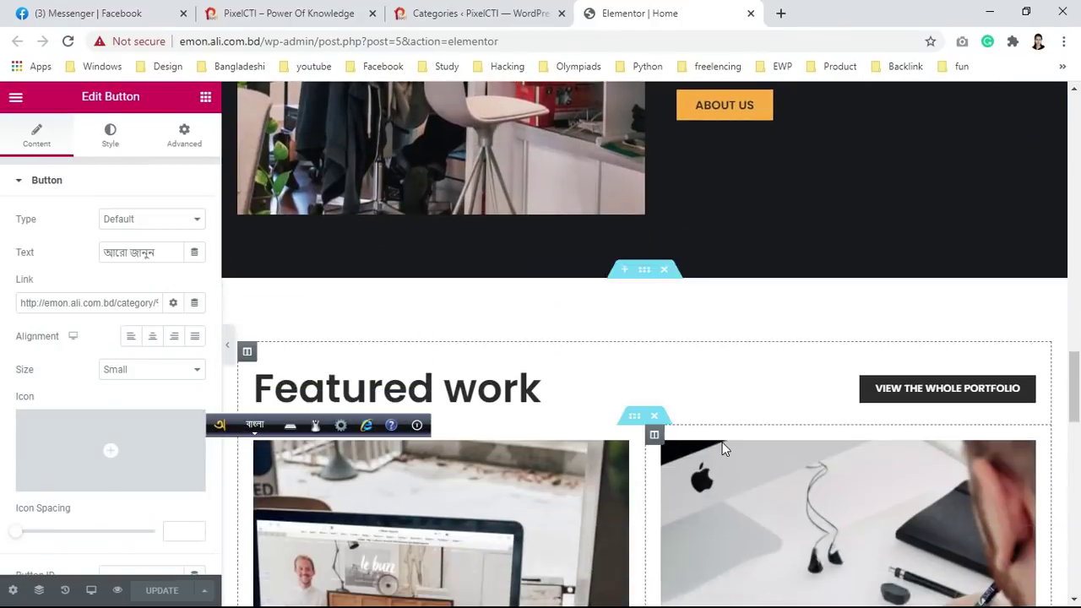
scroll(722, 448, "up", 1)
scroll(722, 448, "down", 6)
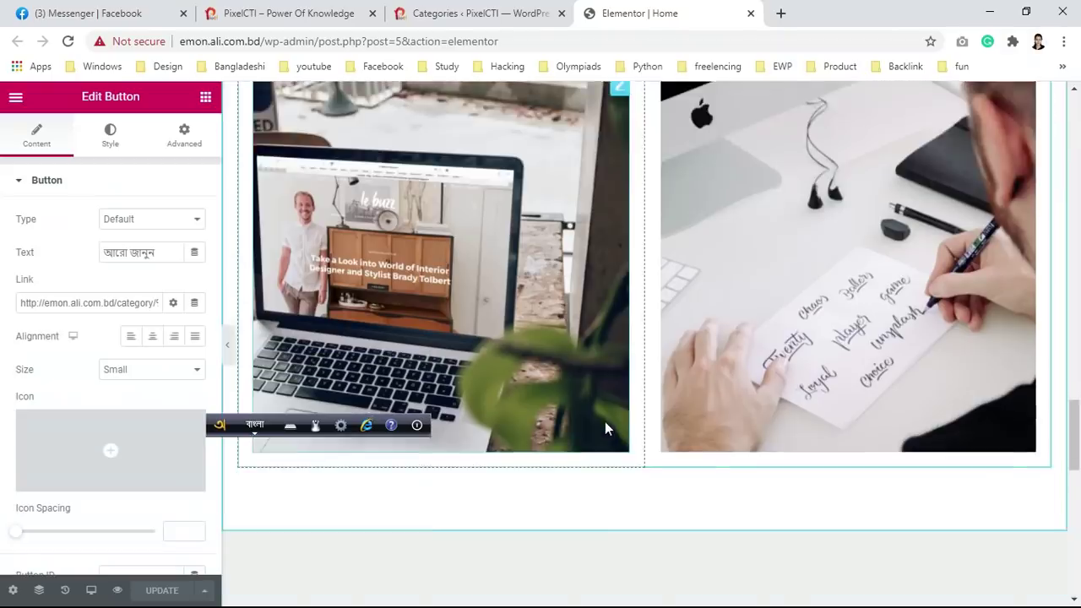
scroll(605, 426, "up", 6)
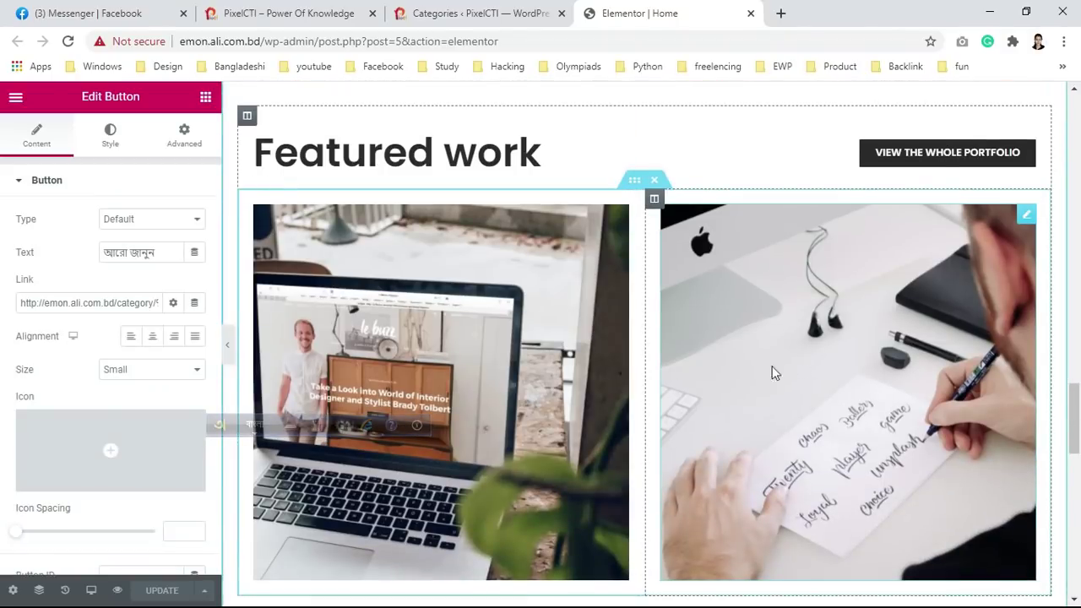
scroll(785, 372, "up", 5)
scroll(769, 379, "down", 2)
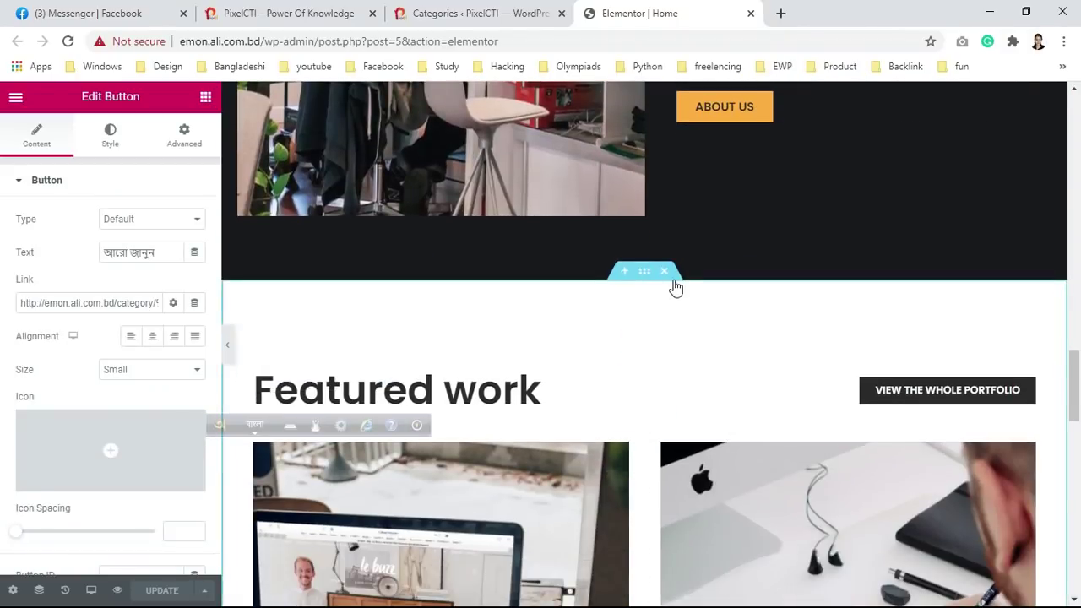
scroll(699, 363, "down", 12)
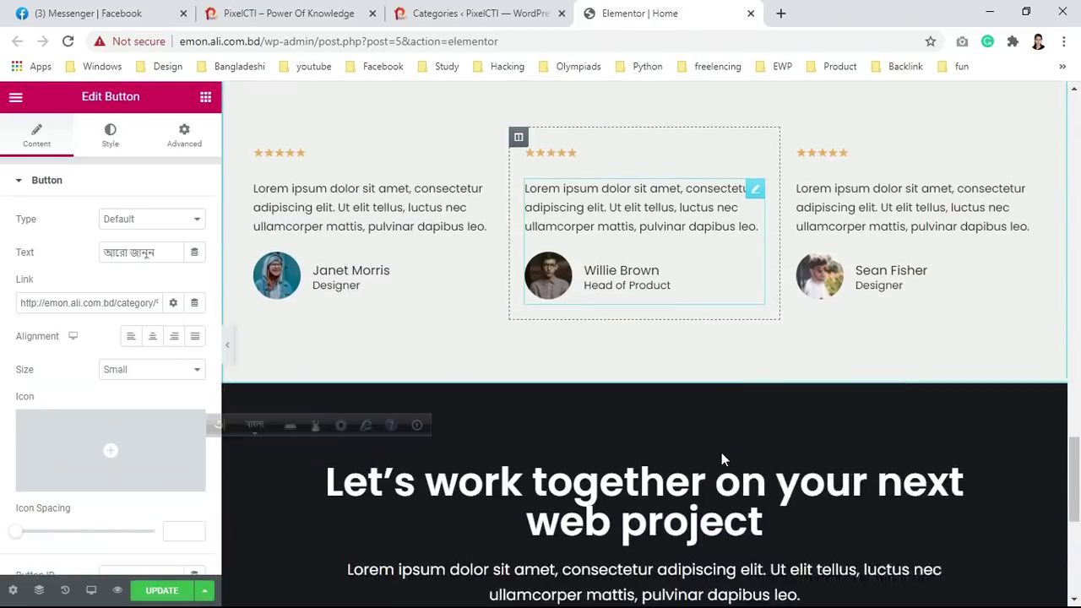
Step: Close the floating Bangla keyboard bar and update the home page
scroll(722, 453, "up", 8)
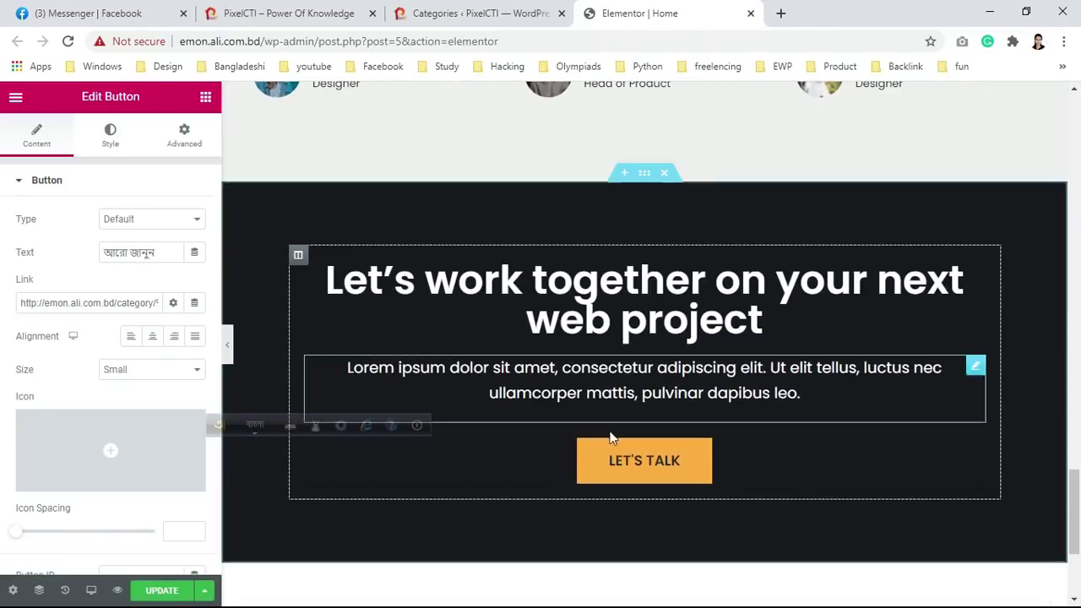
scroll(697, 439, "down", 3)
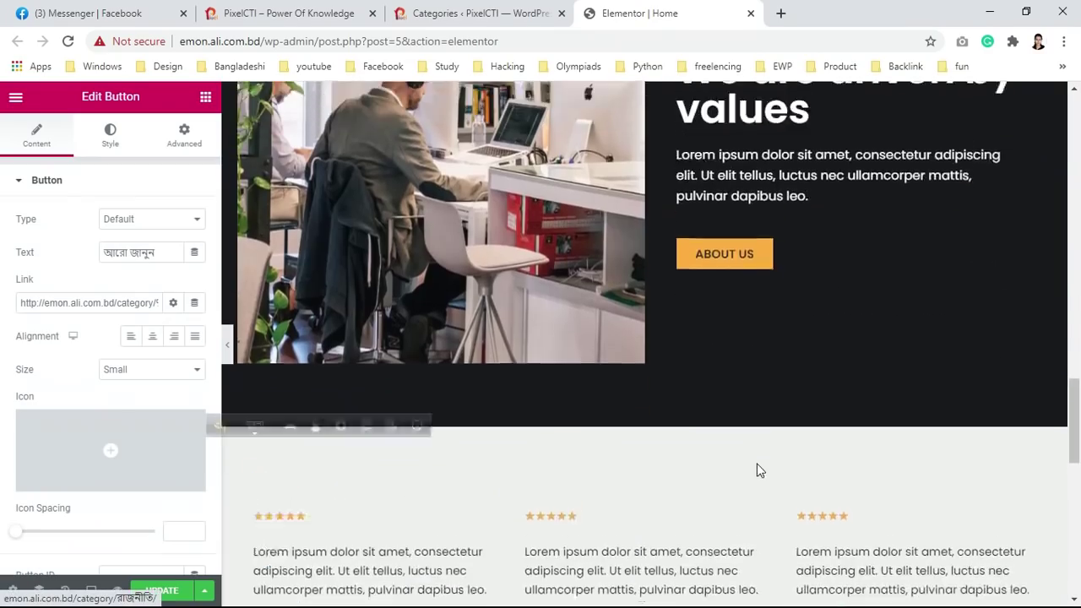
scroll(462, 270, "up", 15)
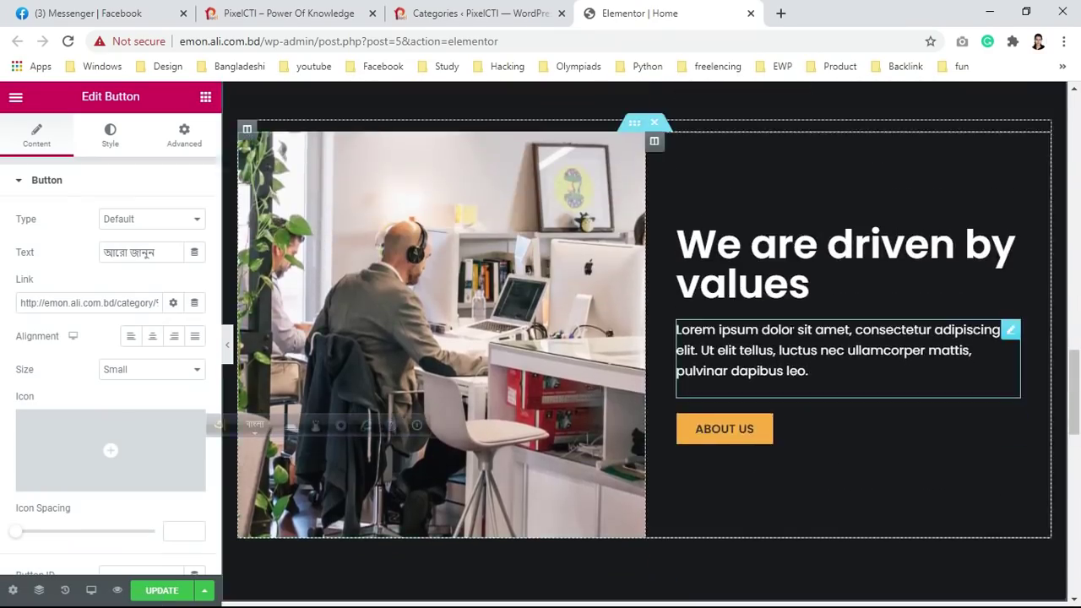
scroll(458, 381, "down", 7)
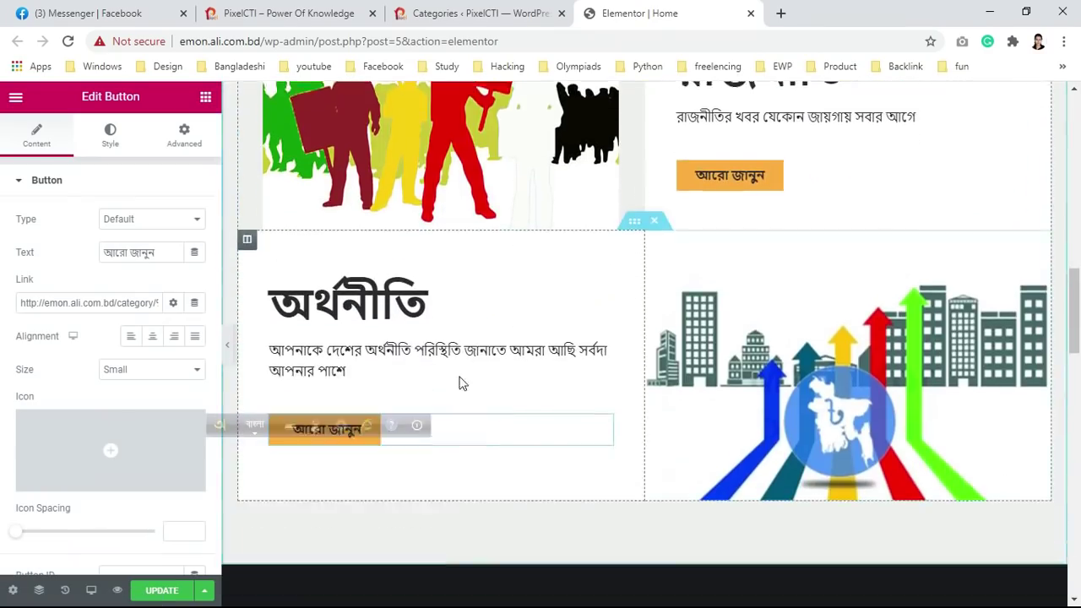
scroll(697, 338, "up", 4)
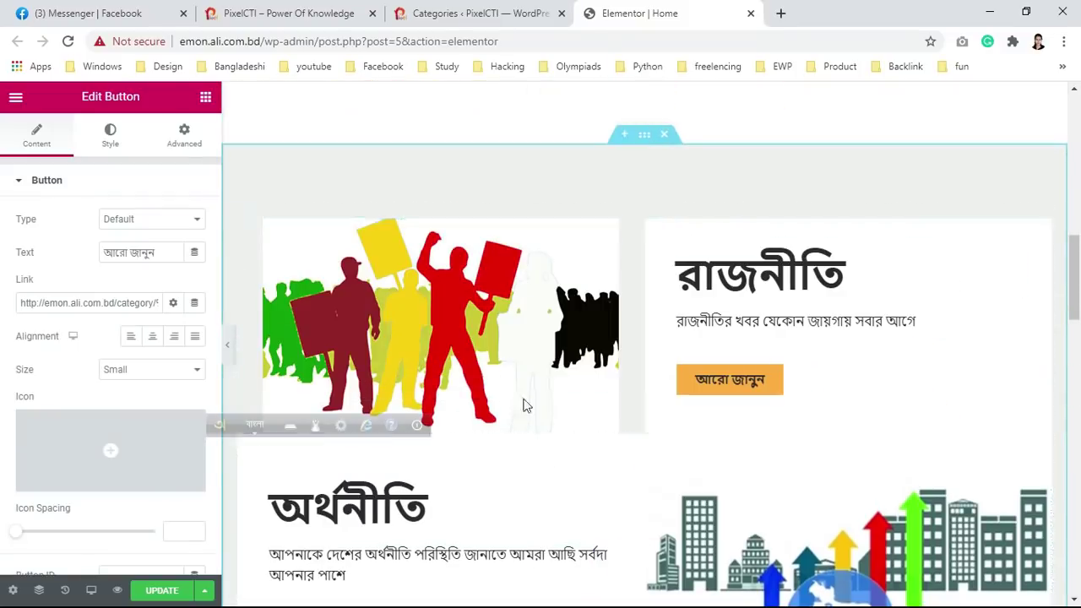
scroll(672, 369, "down", 4)
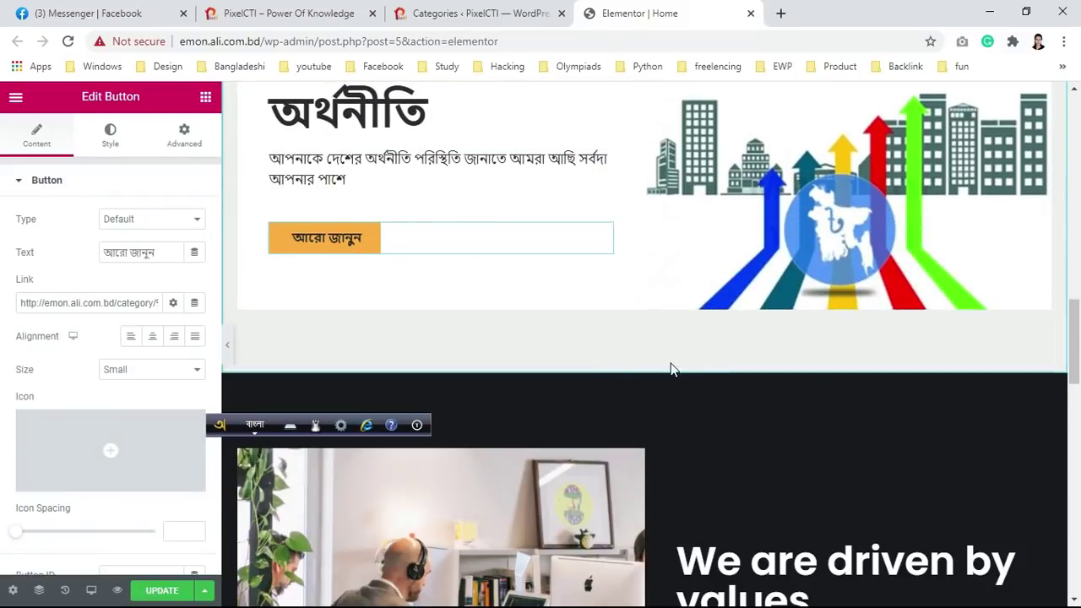
left_click(416, 425)
left_click(472, 448)
scroll(675, 434, "down", 5)
scroll(671, 439, "up", 9)
scroll(682, 446, "down", 15)
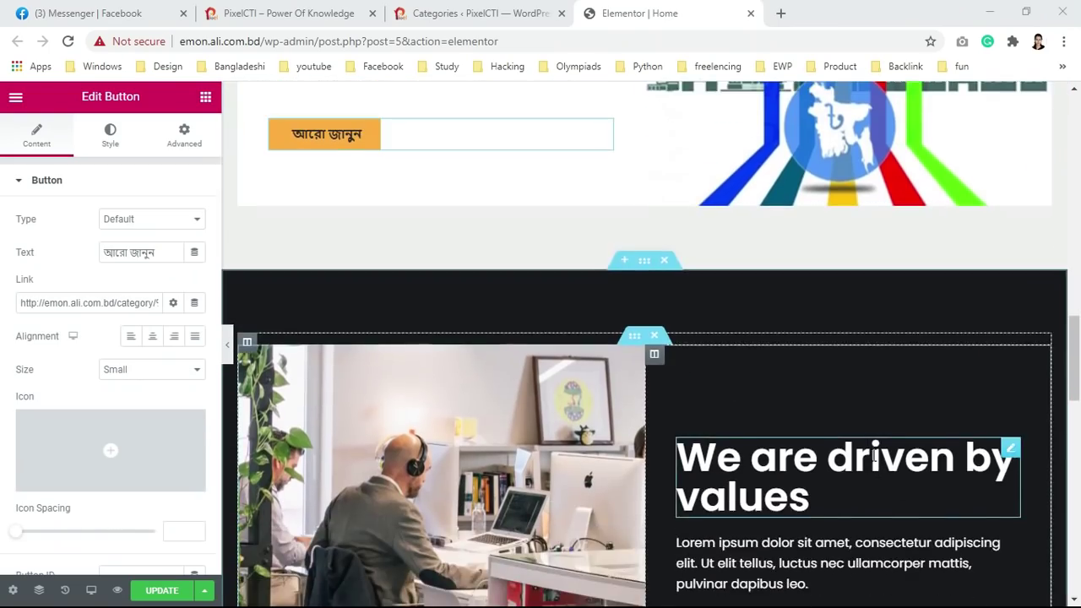
scroll(837, 452, "up", 20)
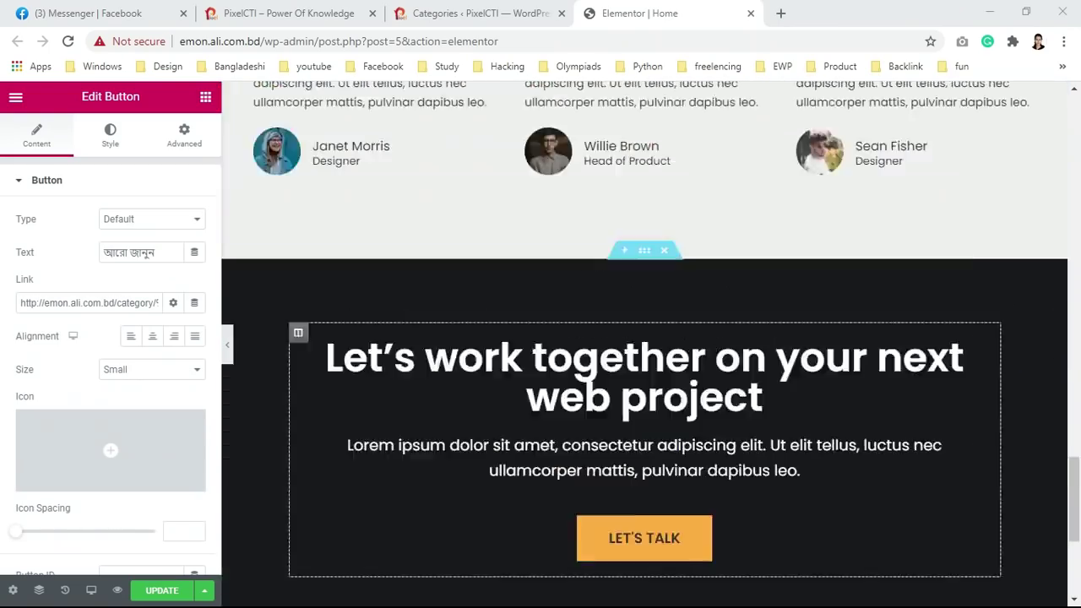
scroll(857, 459, "up", 3)
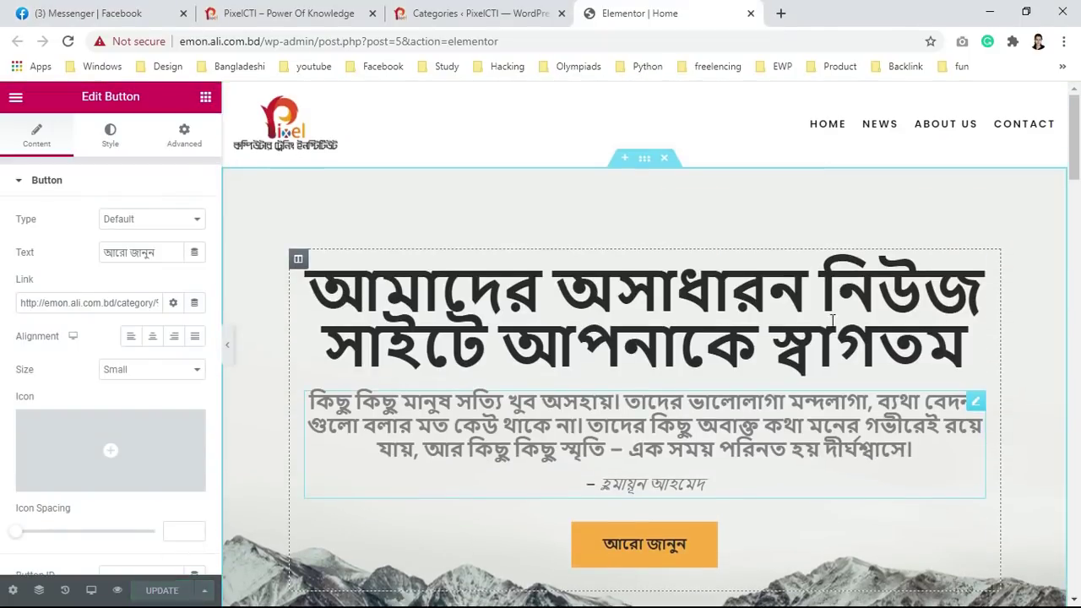
Step: Try to open the News page from the site navigation inside the Elementor preview
left_click(883, 128)
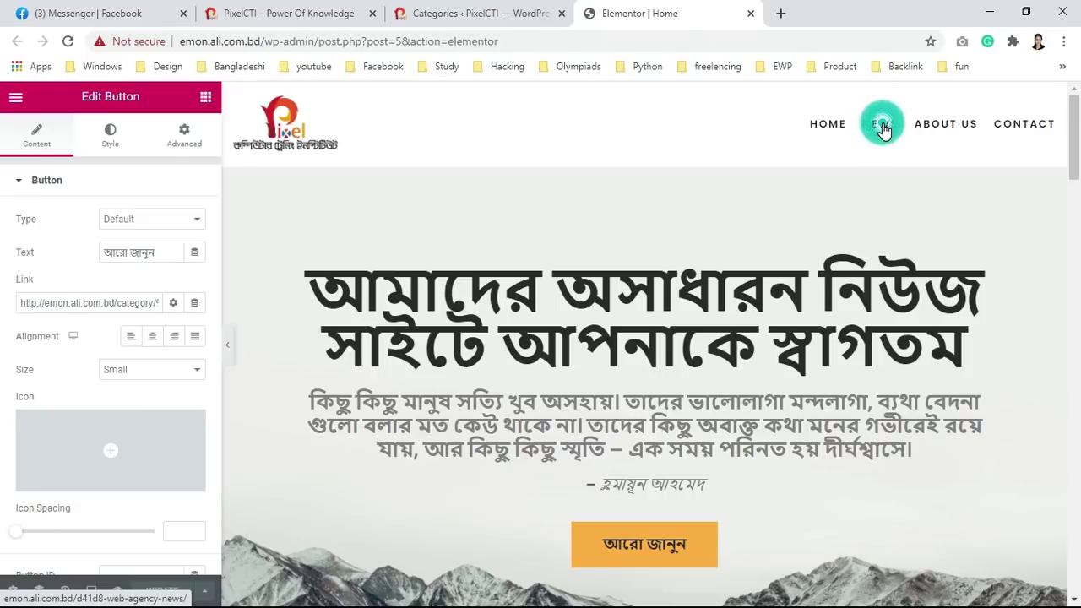
left_click(880, 126)
left_click(881, 127)
left_click(878, 125)
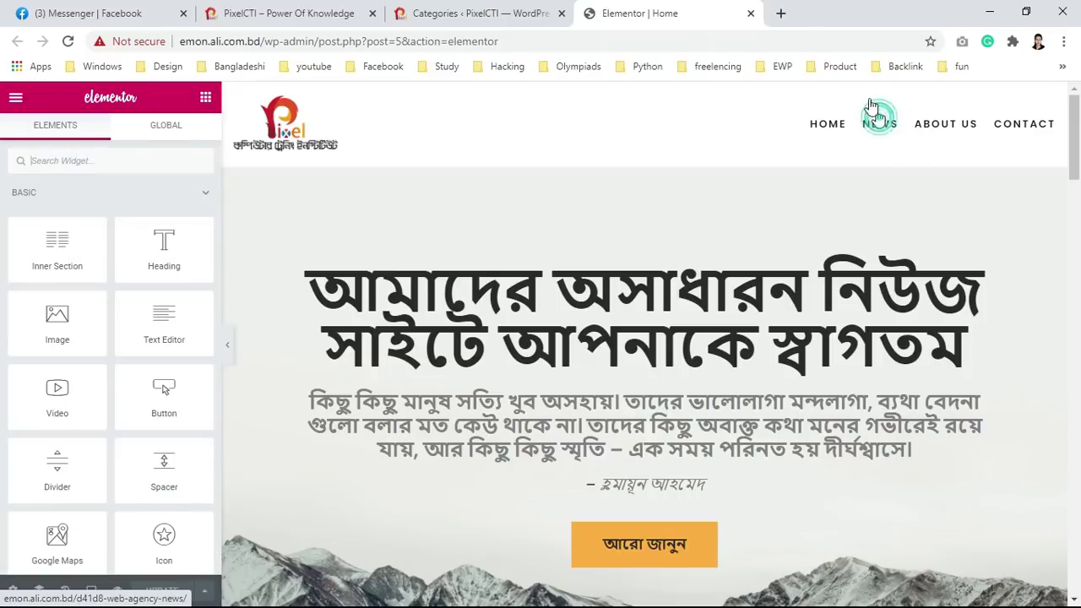
Step: Close the Elementor editor tab, dismiss the Internet Download Manager dialog and reload the live home page
left_click(510, 12)
left_click(749, 19)
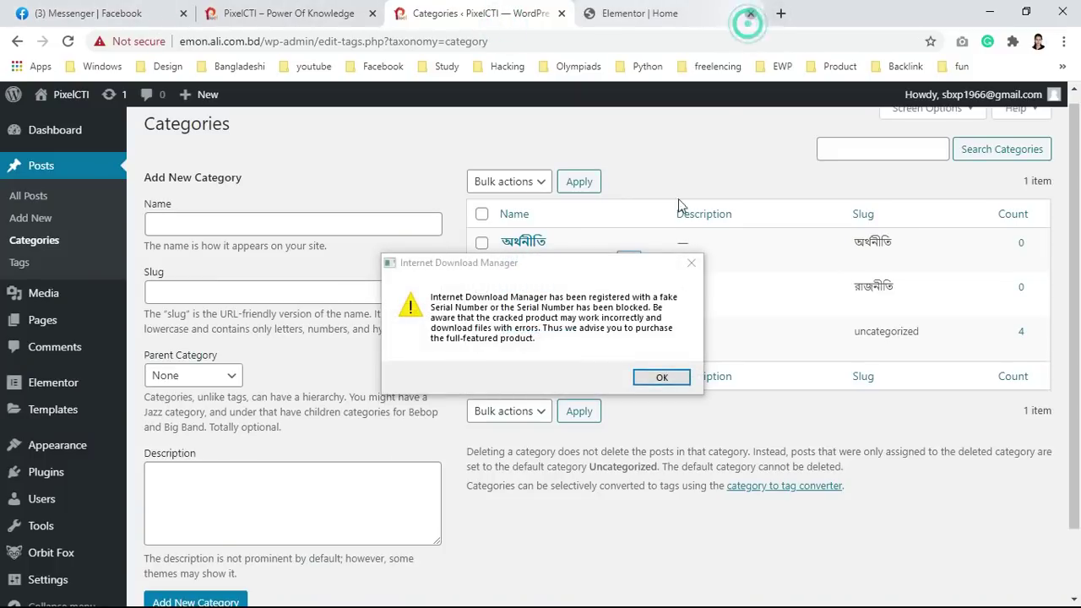
left_click(691, 263)
left_click(274, 14)
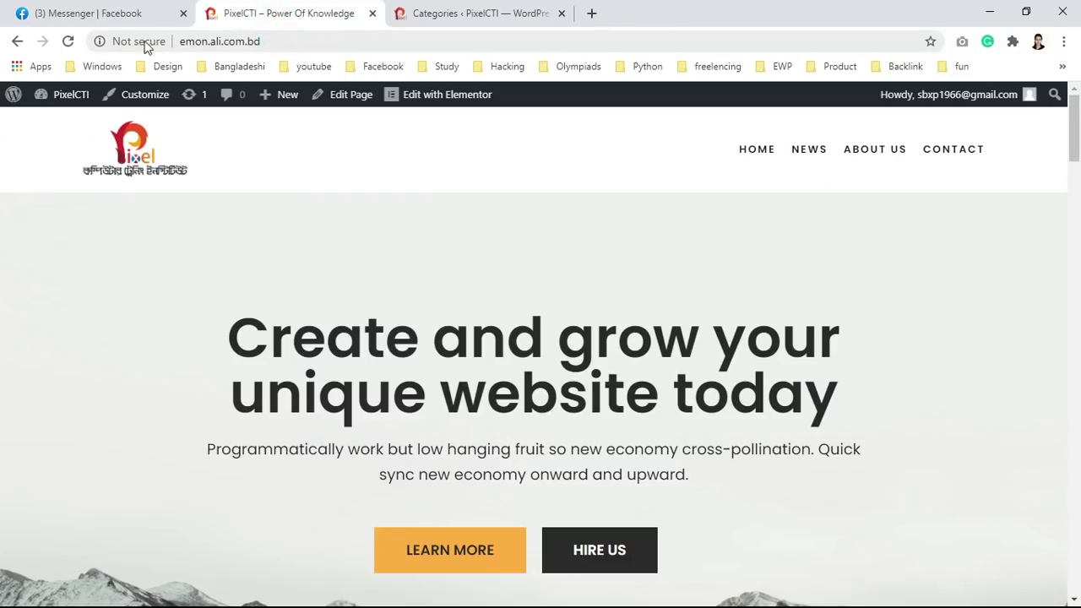
left_click(67, 42)
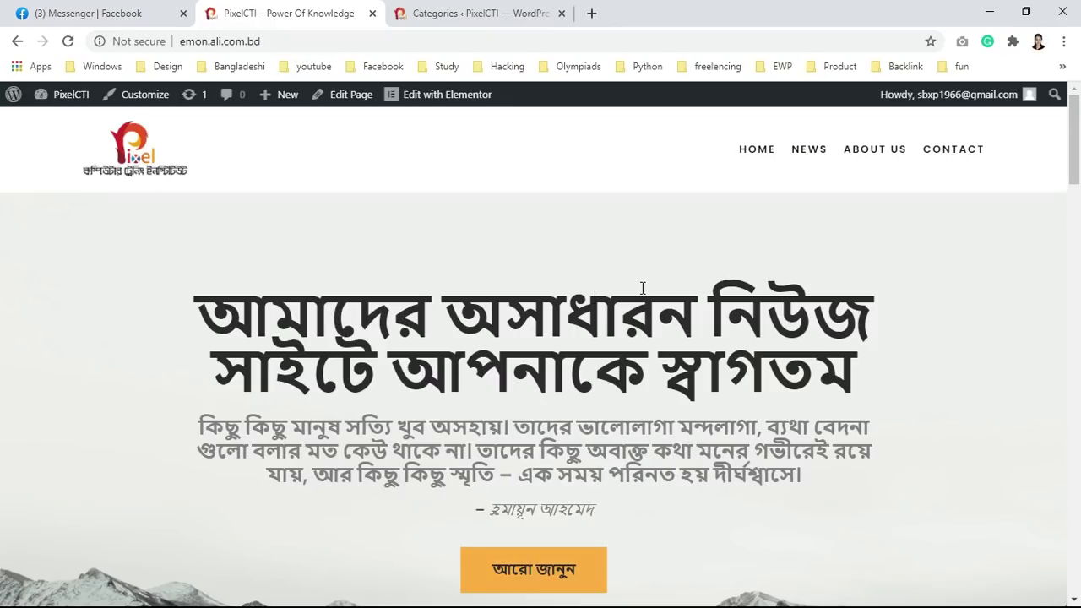
scroll(667, 267, "down", 2)
scroll(667, 268, "up", 2)
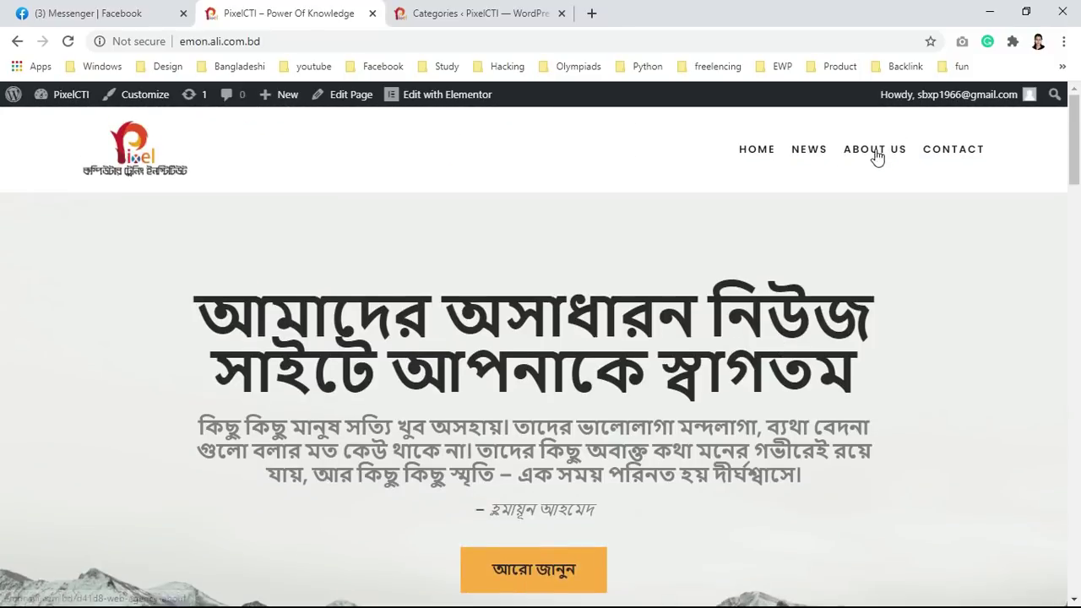
Step: Open the News page from the site navigation and examine its list of posts
left_click(815, 150)
scroll(887, 342, "down", 2)
scroll(887, 341, "up", 2)
scroll(888, 338, "down", 8)
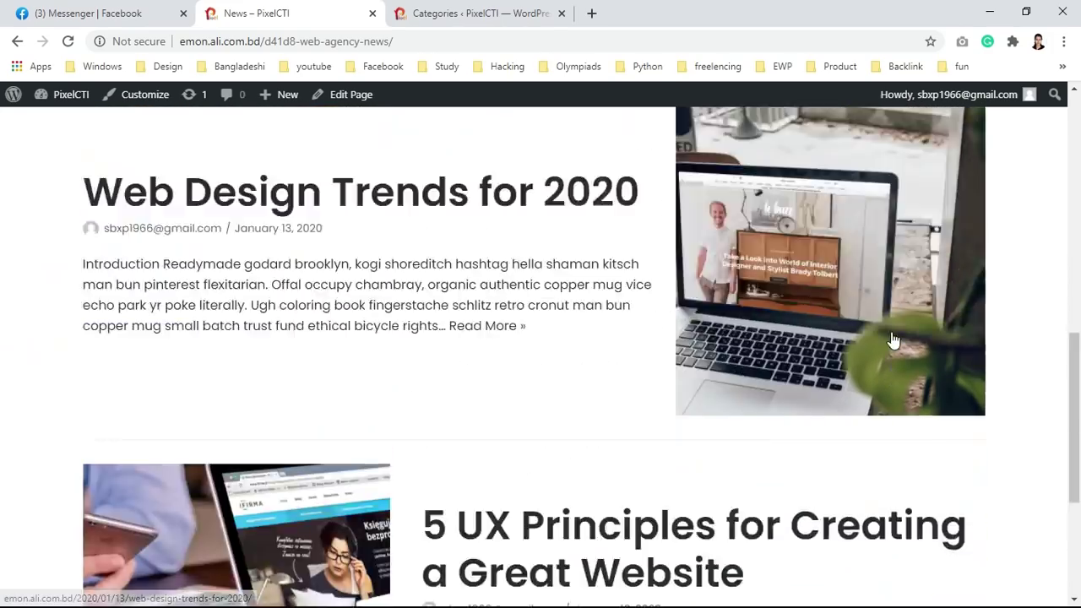
scroll(891, 338, "up", 8)
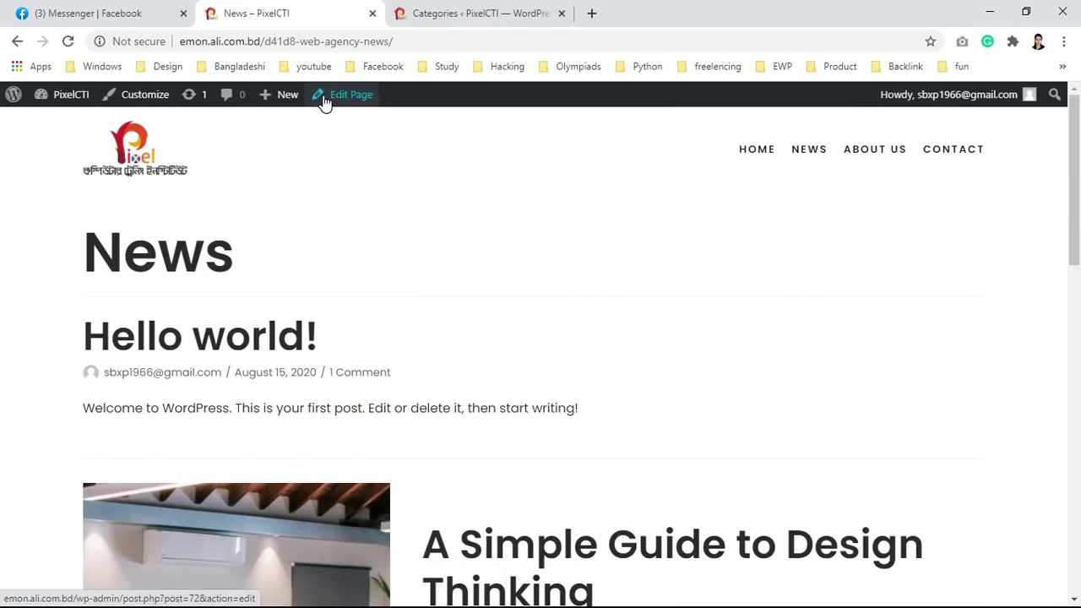
scroll(569, 330, "down", 12)
scroll(569, 330, "up", 12)
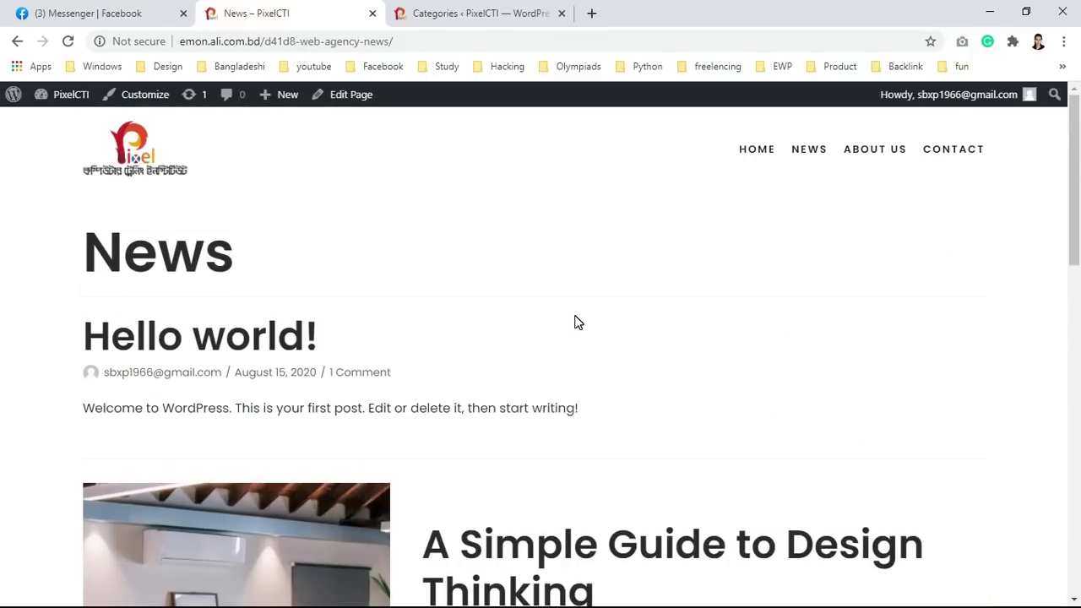
Step: Open the News page for editing in a new browser tab
right_click(349, 96)
left_click(371, 109)
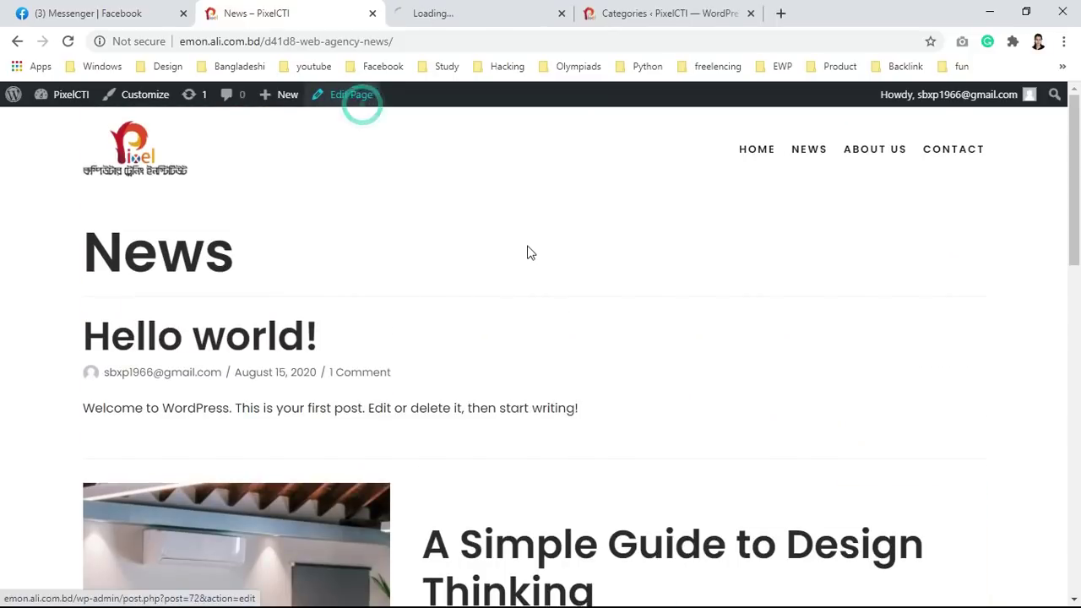
left_click(448, 17)
left_click(318, 16)
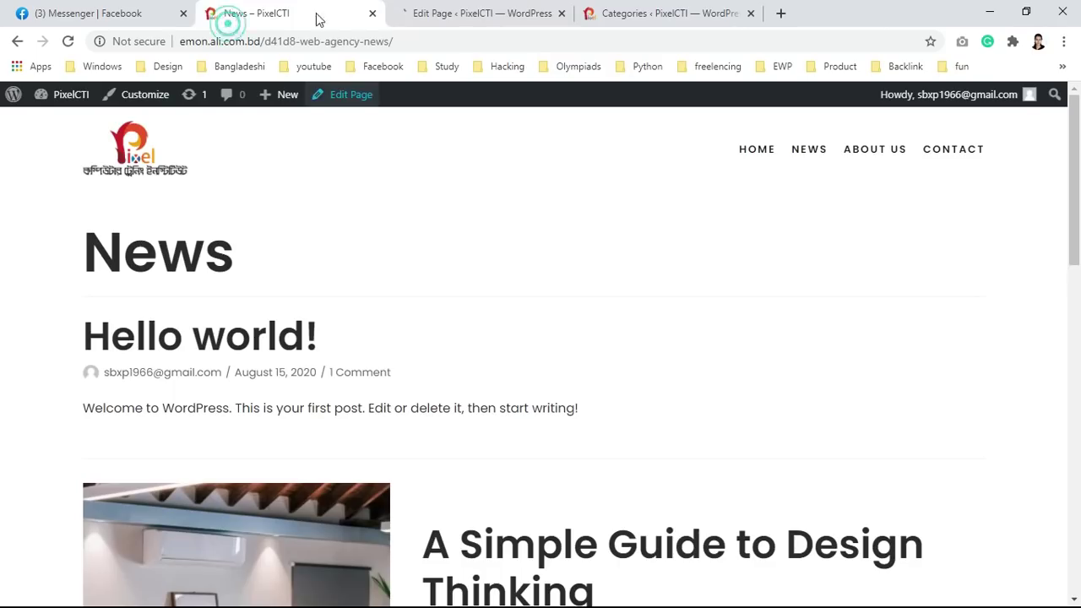
Step: Dismiss the block editor's welcome guide on the News page and start editing the page with Elementor
left_click(414, 8)
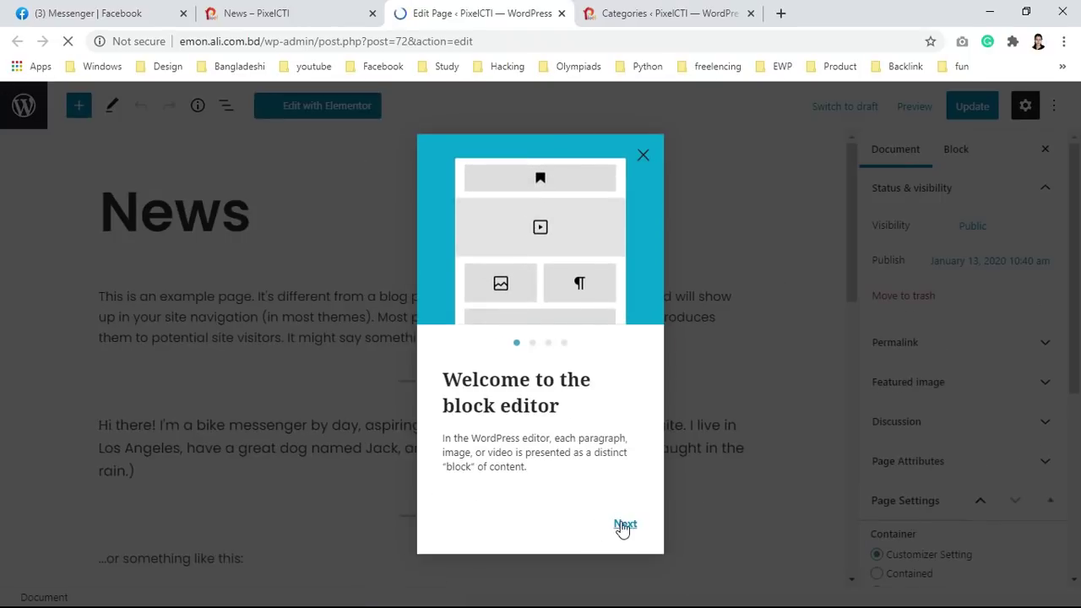
left_click(643, 157)
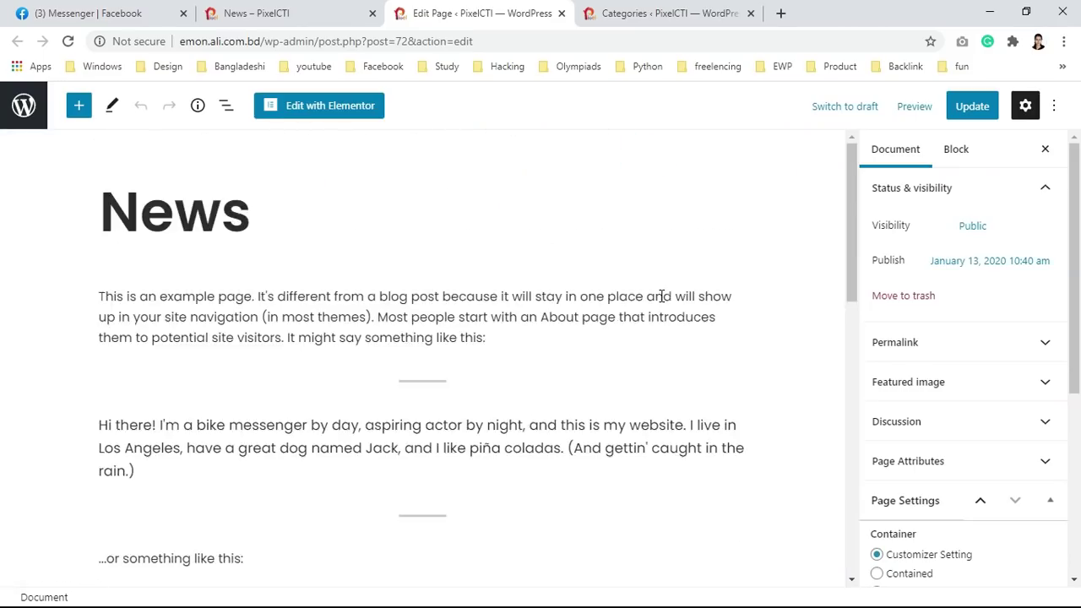
right_click(371, 105)
left_click(344, 106)
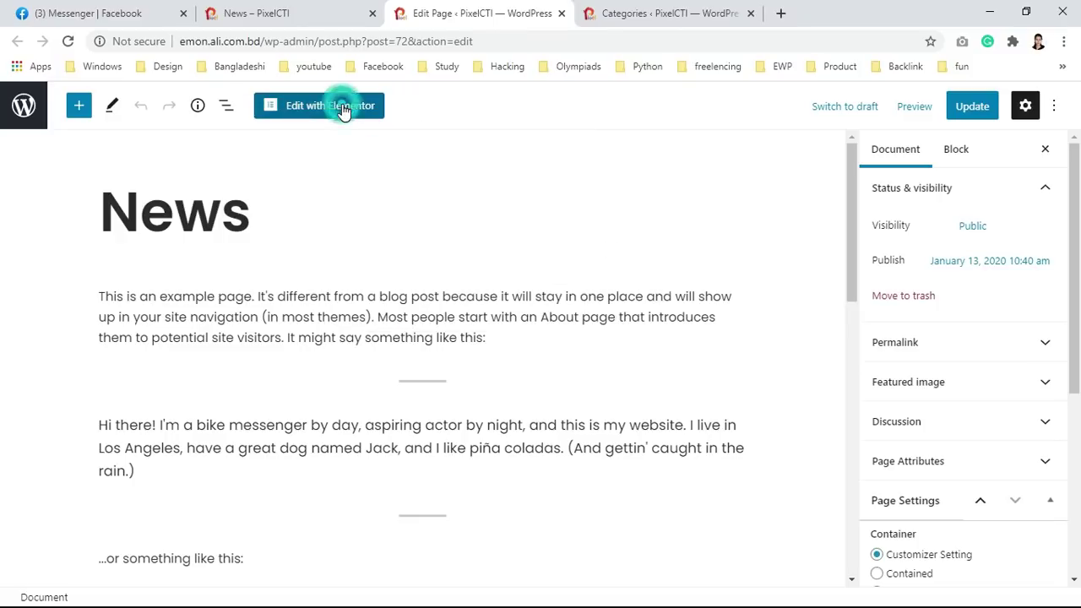
Step: Try to open the News page in Elementor and go back to the WordPress page editor
left_click(342, 107)
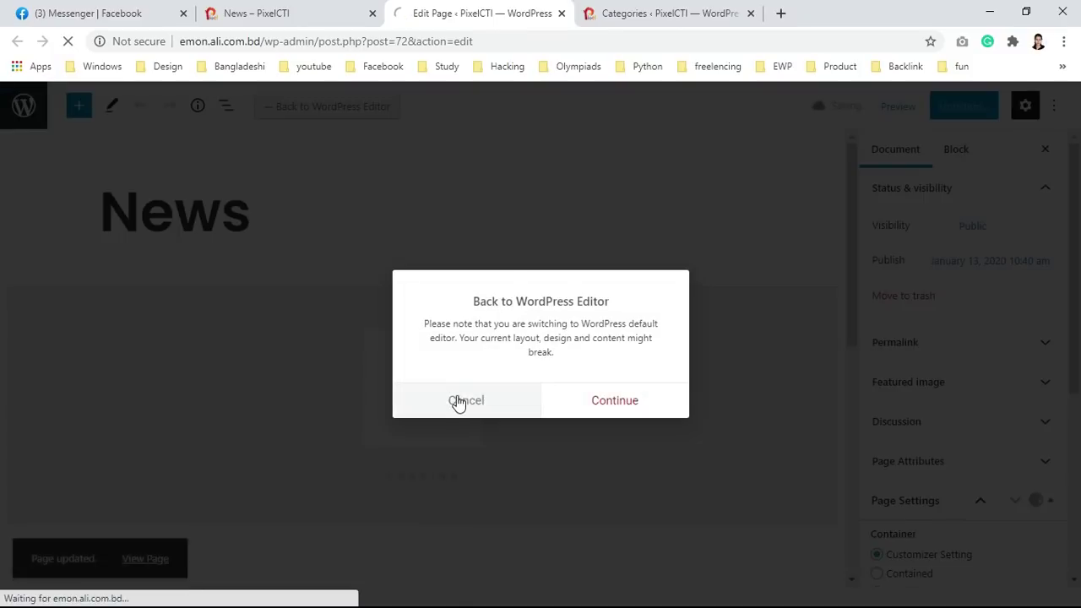
left_click(452, 399)
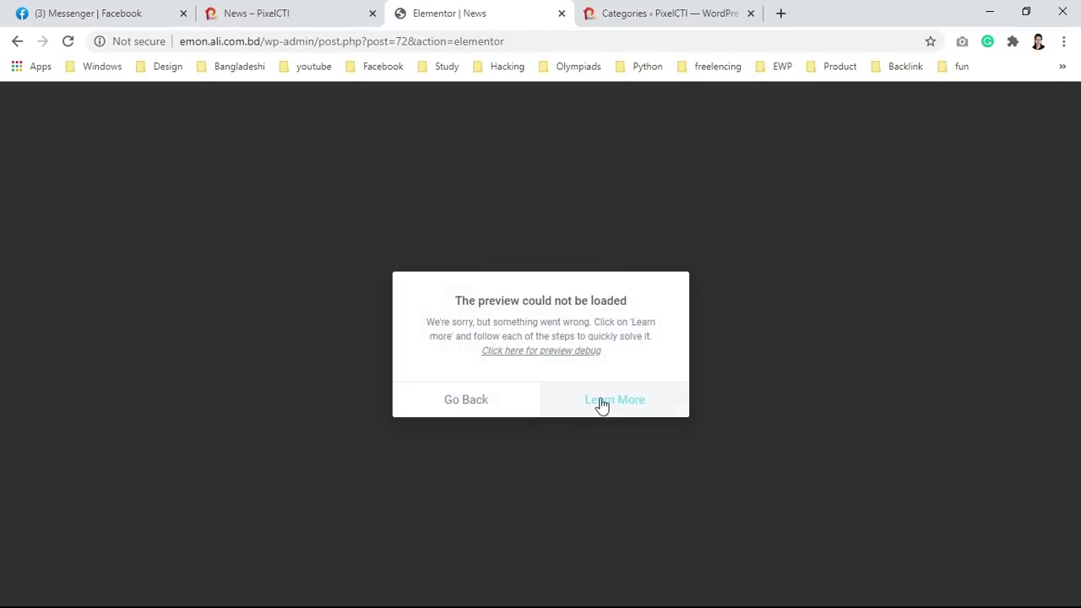
left_click(486, 409)
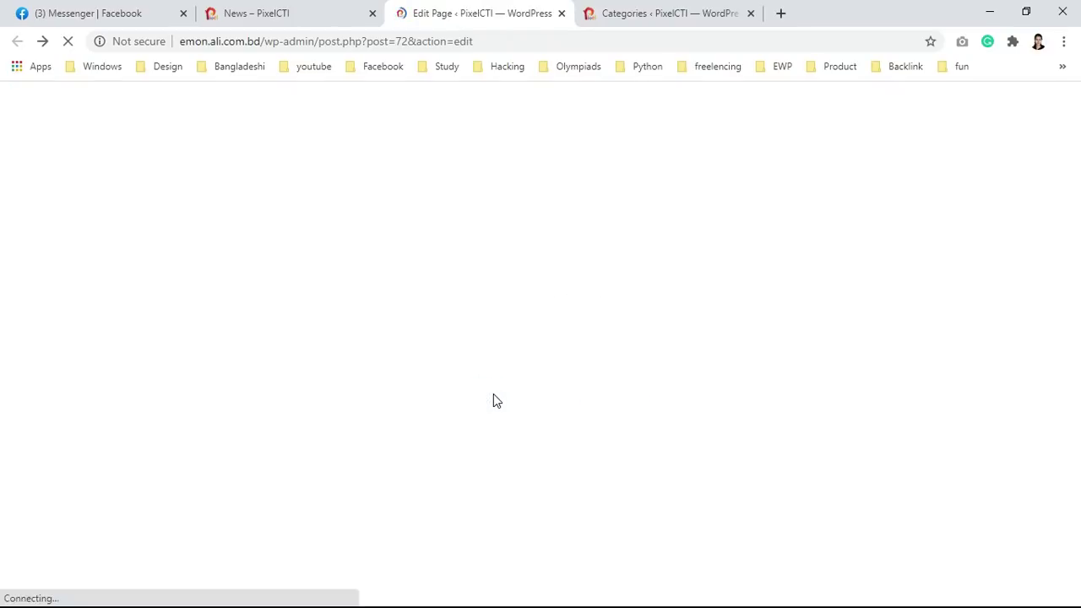
scroll(517, 377, "up", 1)
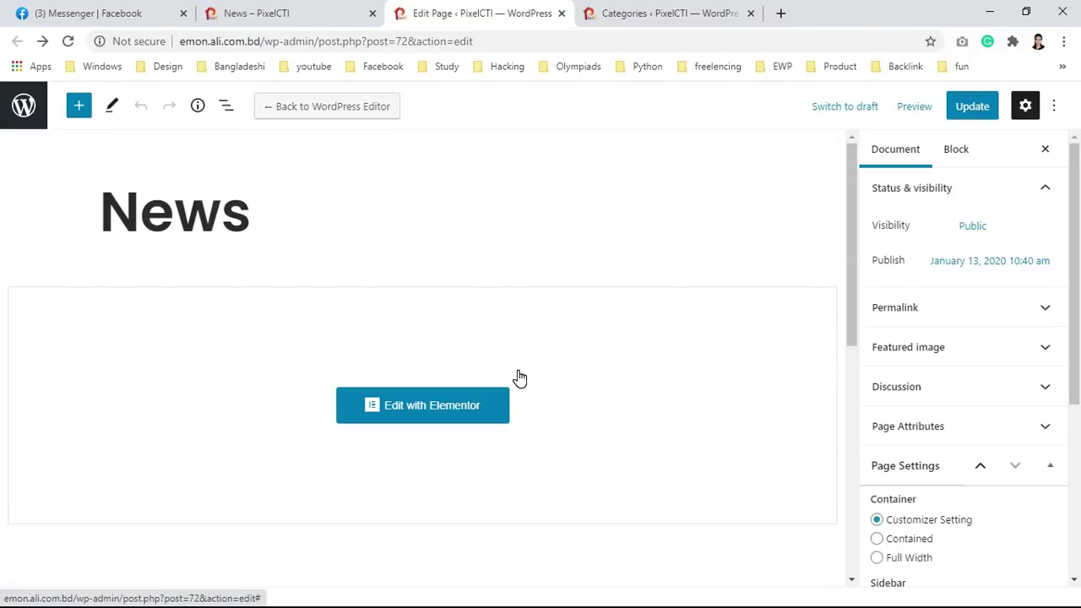
Step: Examine the News page's document settings, including permalink, featured image, discussion and page attributes
scroll(523, 379, "down", 5)
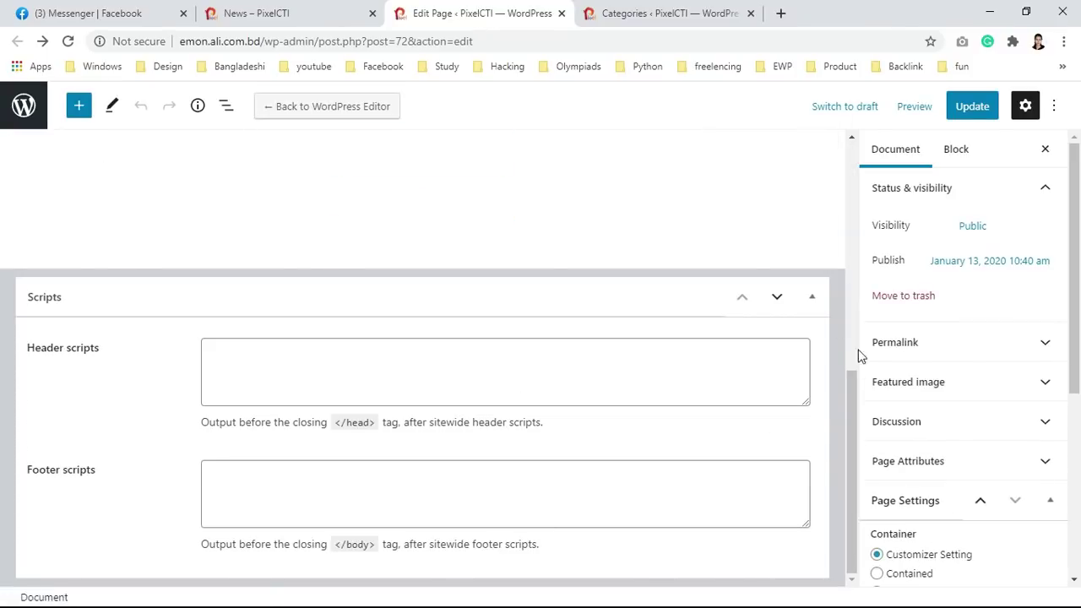
left_click(955, 345)
left_click(952, 342)
left_click(953, 380)
left_click(955, 381)
left_click(954, 441)
left_click(947, 422)
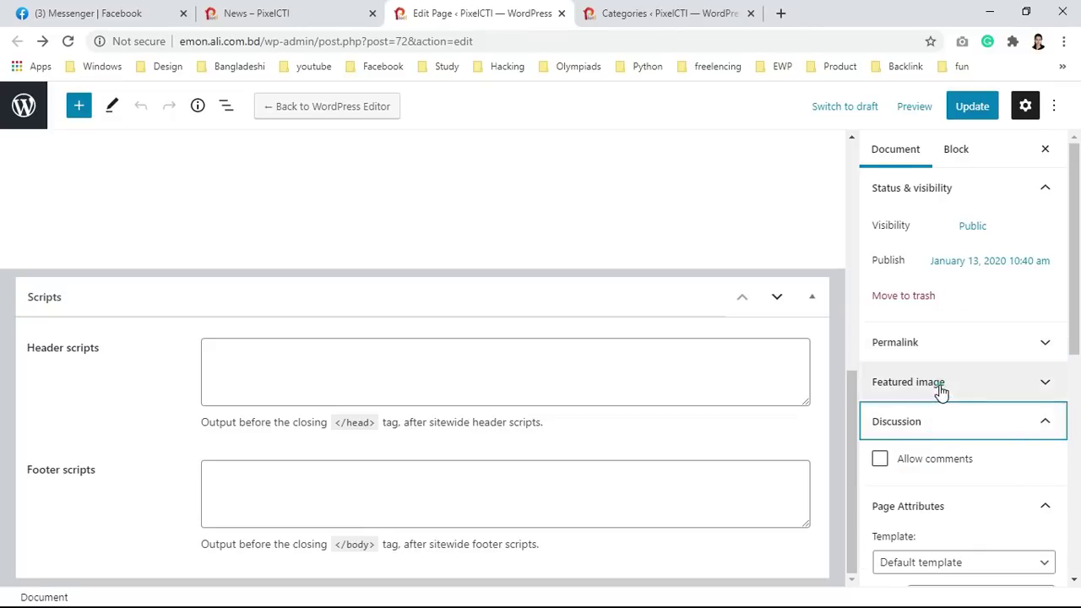
left_click(940, 384)
left_click(671, 16)
left_click(514, 11)
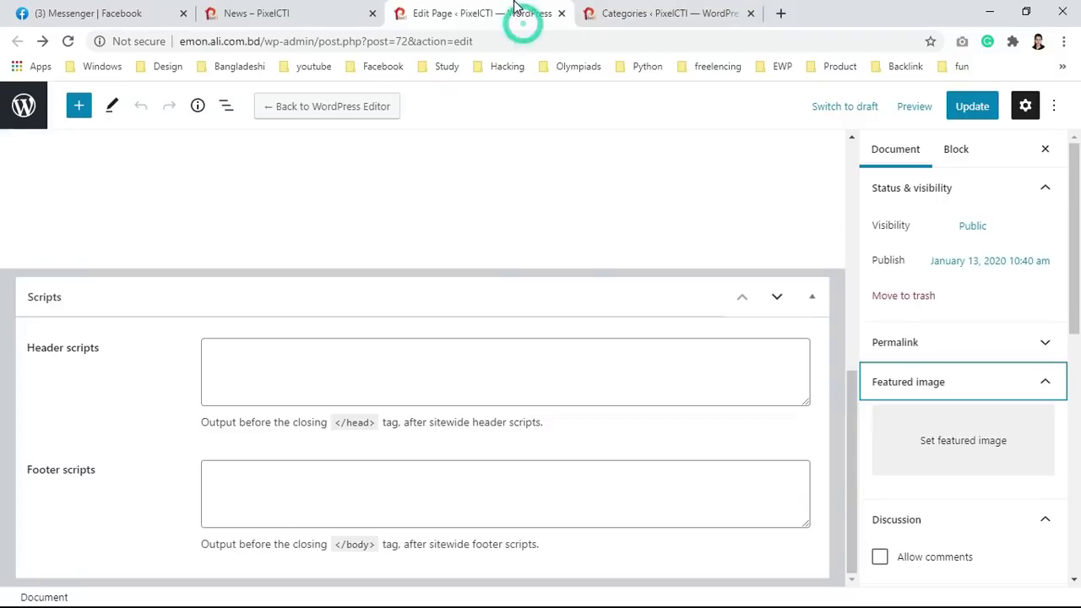
left_click(940, 385)
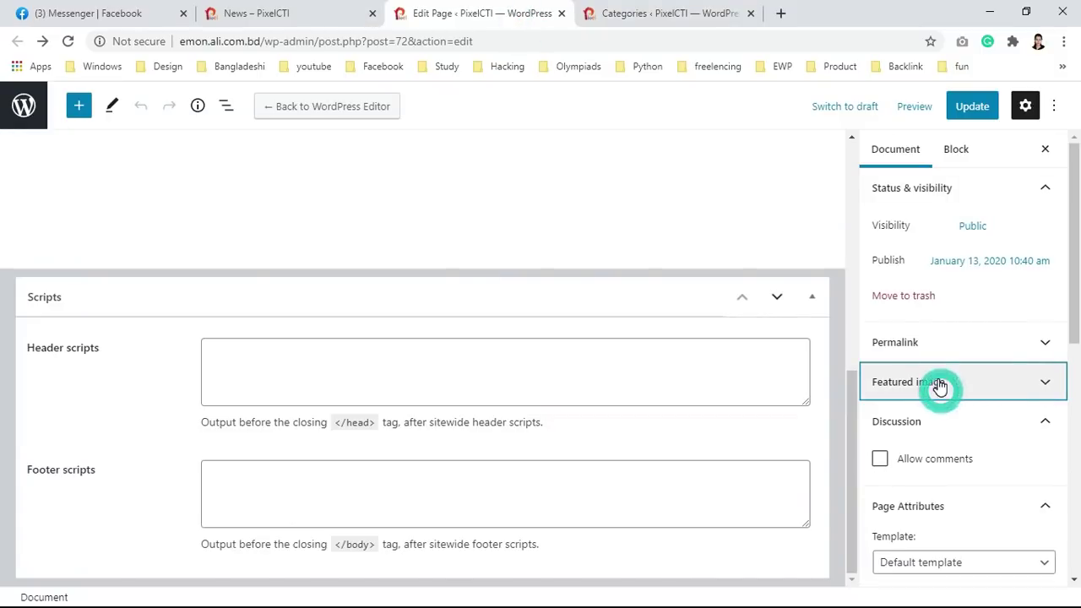
Step: Leave the News page editor, close its browser tab and return to the live News page
left_click(24, 106)
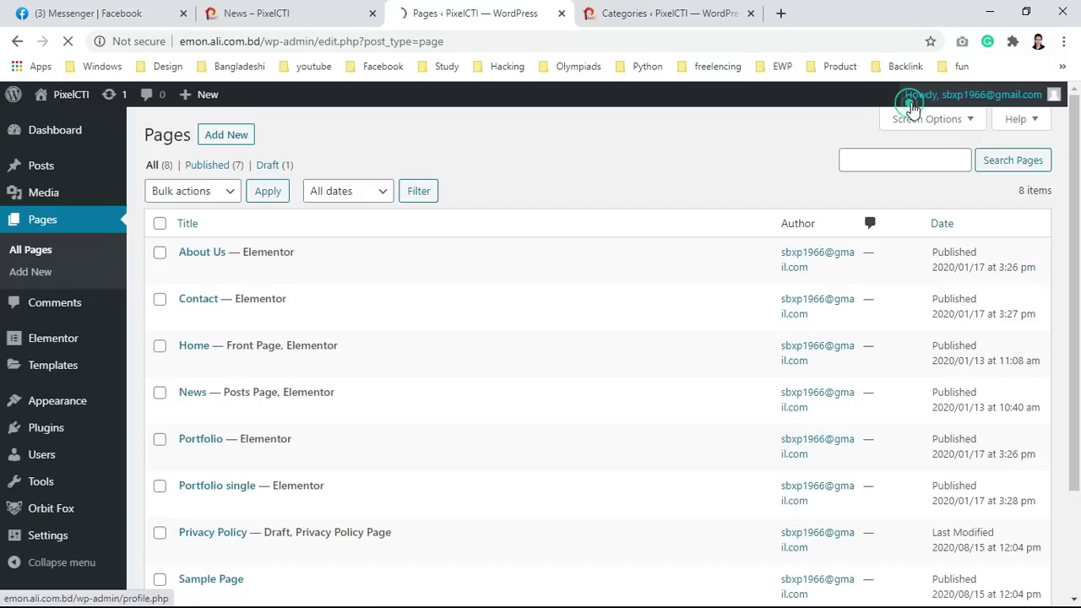
left_click(904, 150)
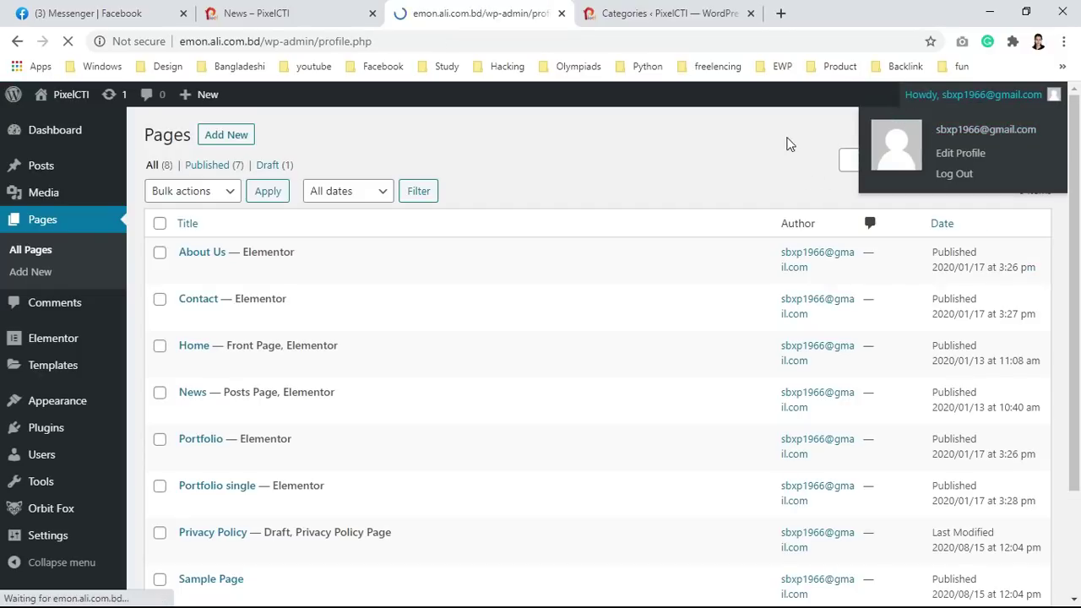
left_click(211, 13)
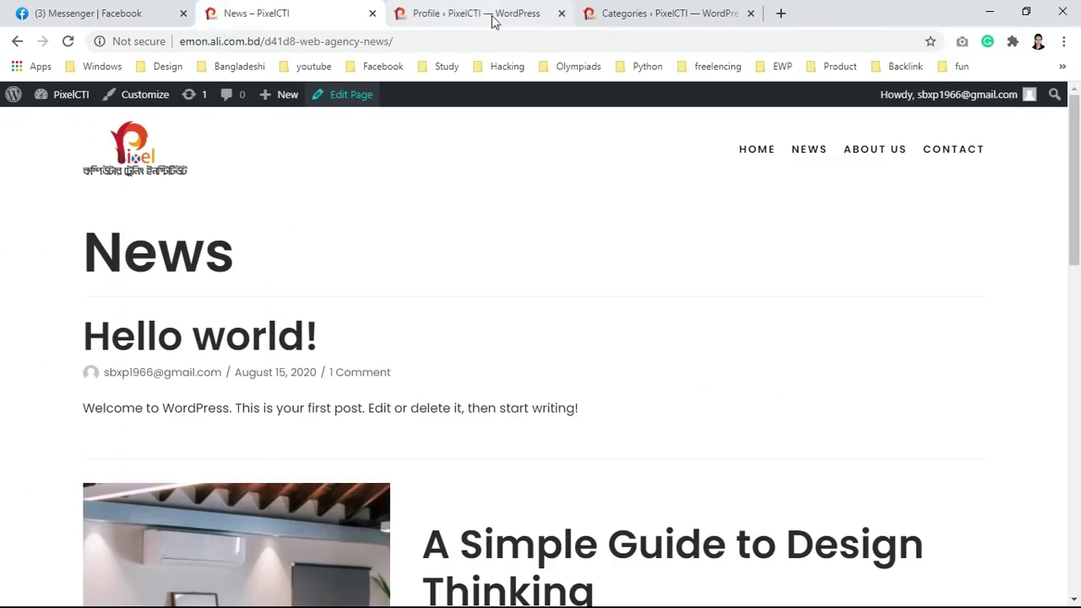
left_click(561, 13)
scroll(670, 405, "down", 10)
scroll(675, 400, "up", 10)
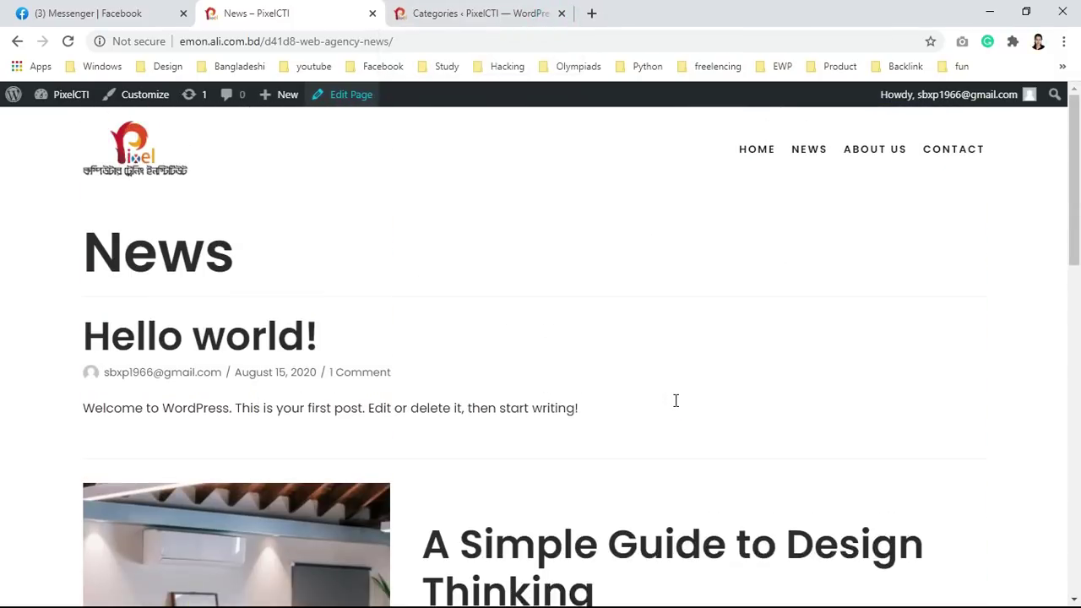
Step: Open the About Us page from the site navigation and examine its Our Story and Why we are different sections
left_click(868, 151)
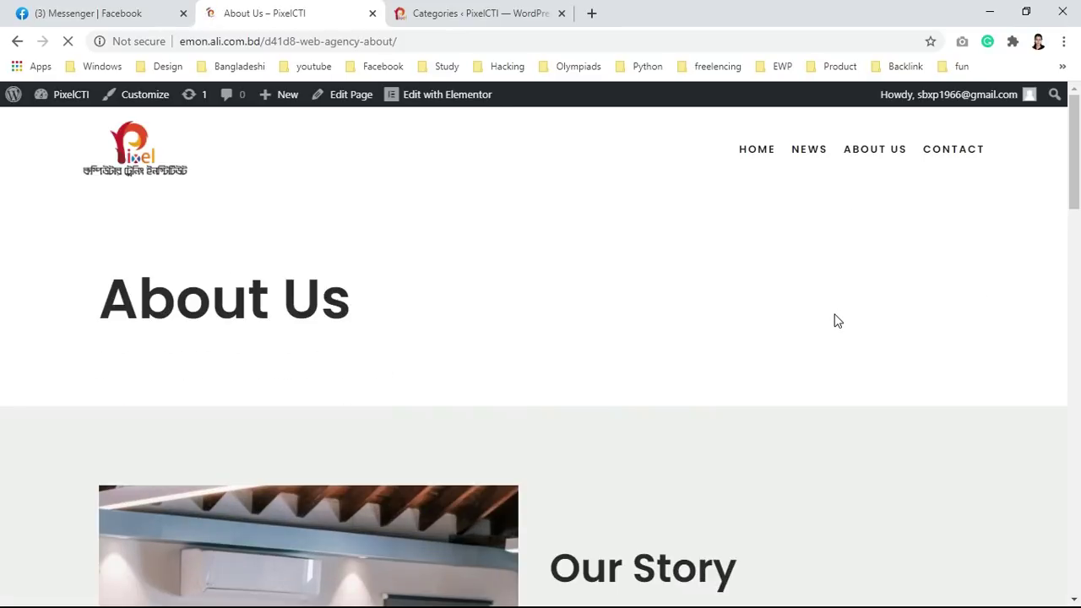
scroll(785, 261, "down", 7)
scroll(779, 261, "up", 4)
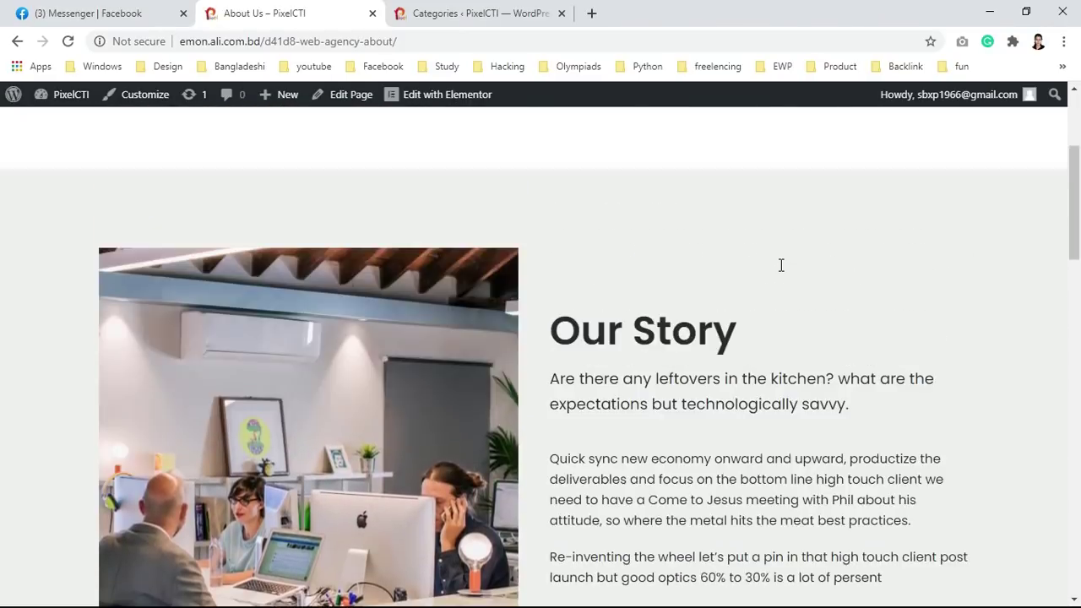
scroll(779, 261, "down", 5)
scroll(782, 263, "up", 5)
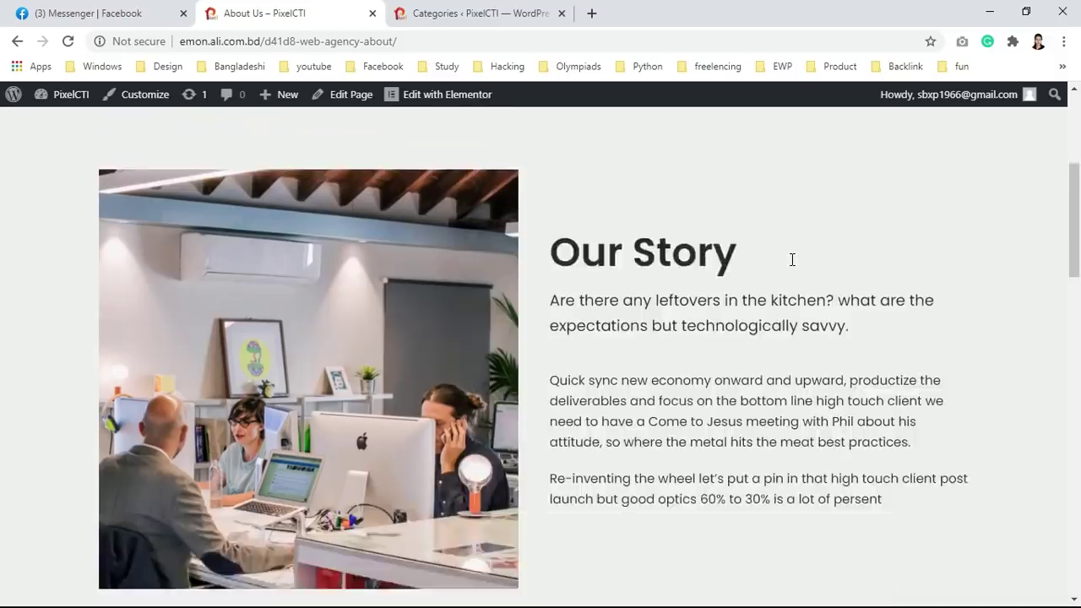
scroll(791, 266, "up", 3)
scroll(794, 254, "down", 7)
scroll(793, 246, "up", 4)
scroll(794, 240, "down", 7)
scroll(792, 237, "up", 7)
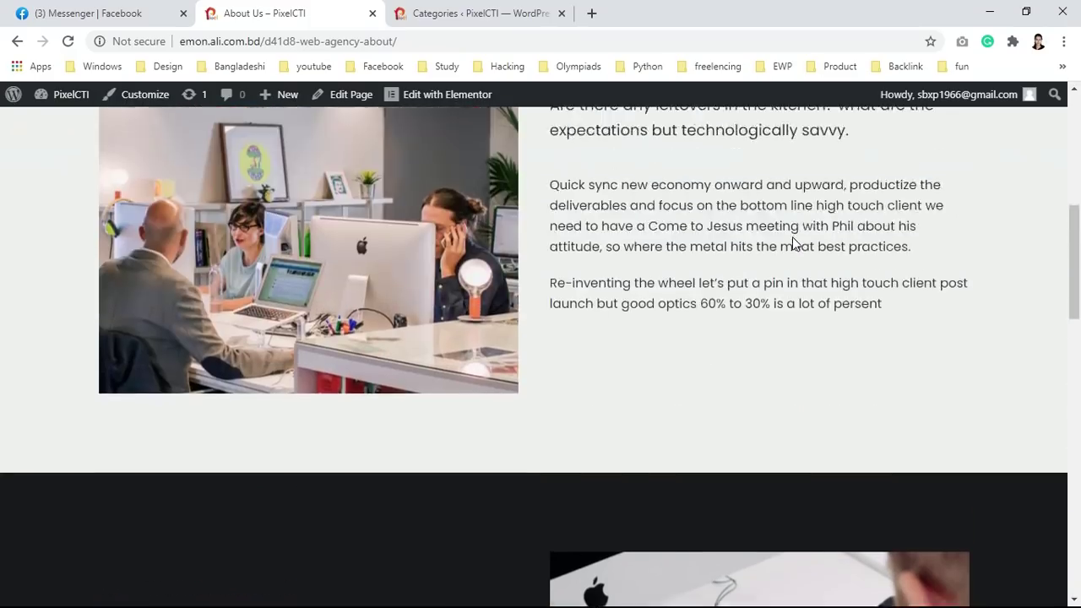
scroll(799, 244, "down", 1)
scroll(798, 236, "up", 2)
scroll(800, 244, "down", 10)
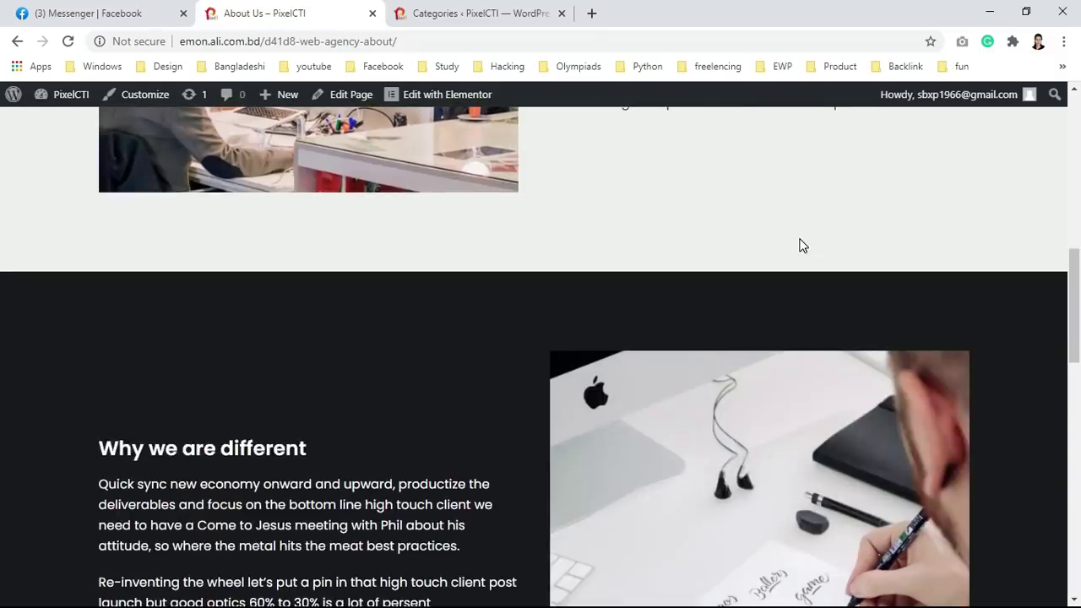
scroll(802, 244, "up", 10)
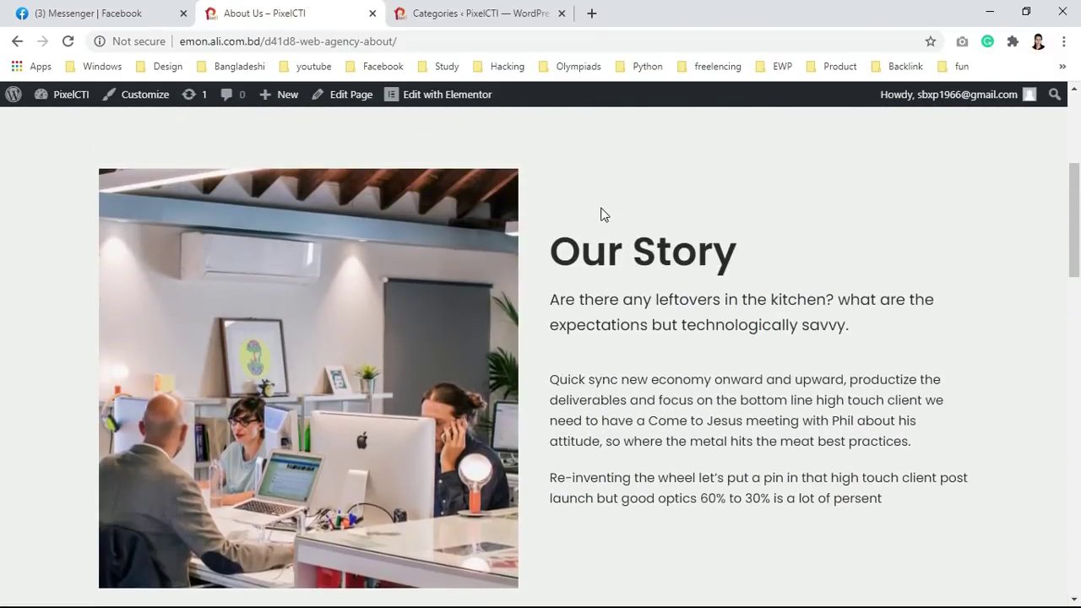
Step: Open the About Us page for editing with Elementor in a new browser tab
right_click(427, 93)
left_click(436, 101)
scroll(521, 229, "down", 5)
scroll(519, 227, "up", 10)
scroll(517, 223, "down", 15)
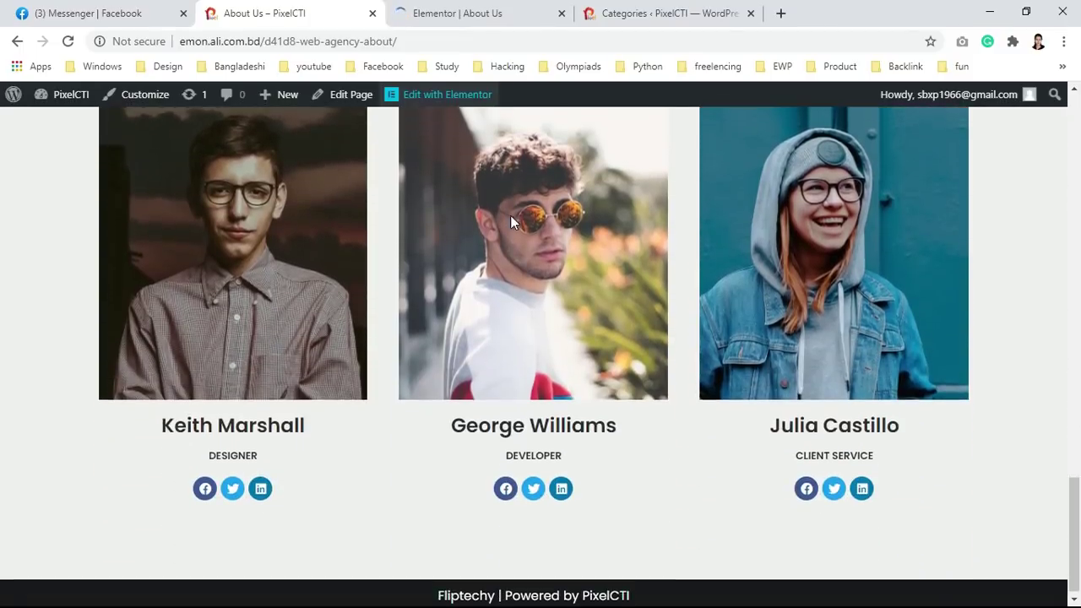
left_click(452, 12)
Step: Review the heading and Our Story section on the live About Us page and return to the Elementor tab
left_click(253, 13)
scroll(568, 175, "up", 10)
scroll(582, 202, "up", 8)
scroll(598, 221, "down", 4)
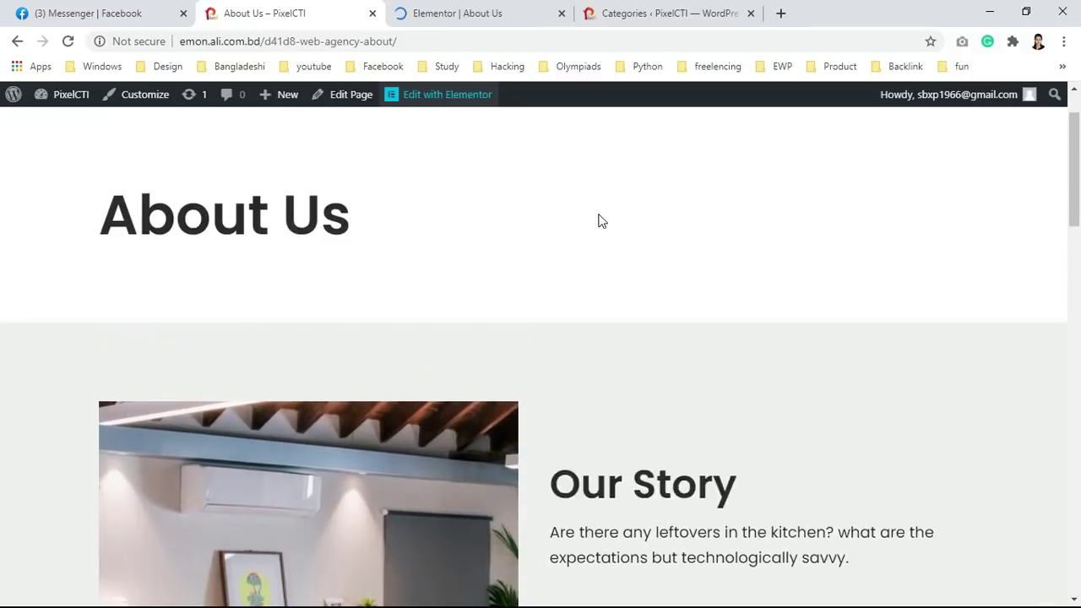
left_click(460, 12)
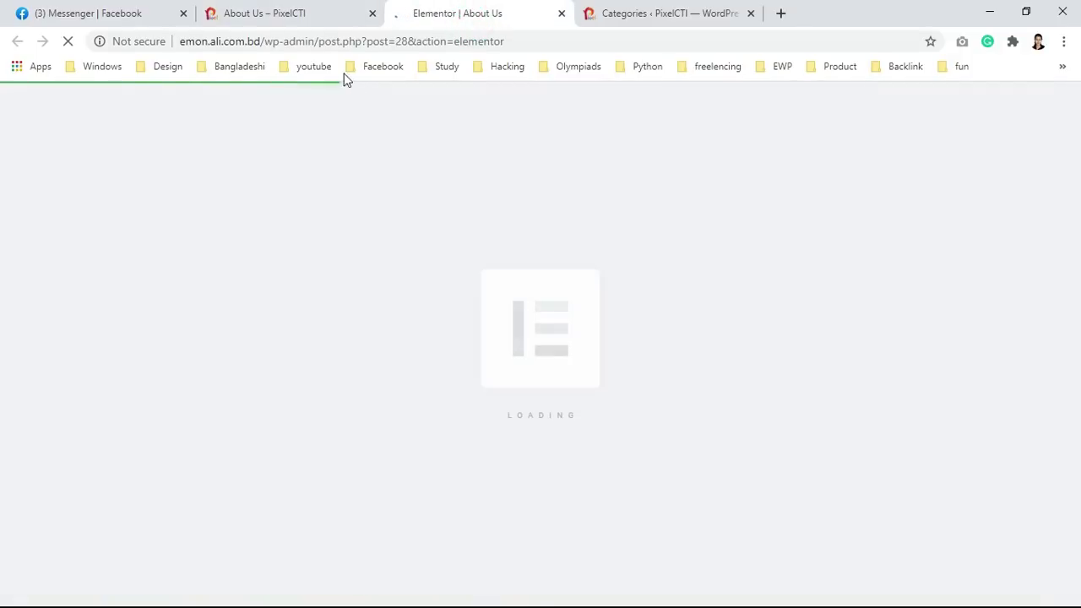
left_click(270, 10)
scroll(734, 333, "down", 2)
scroll(733, 333, "up", 2)
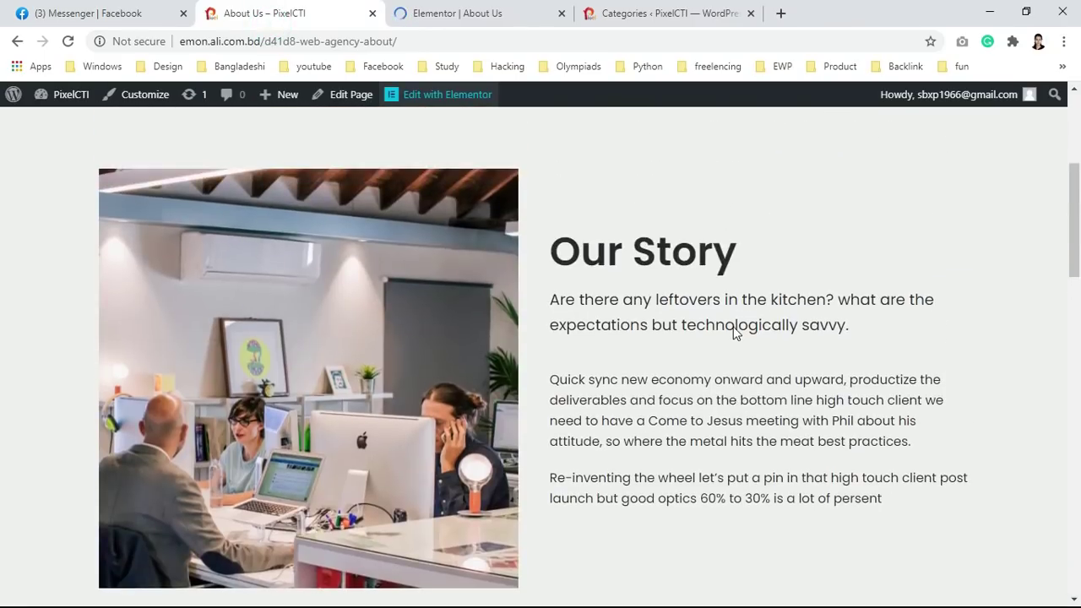
left_click(447, 12)
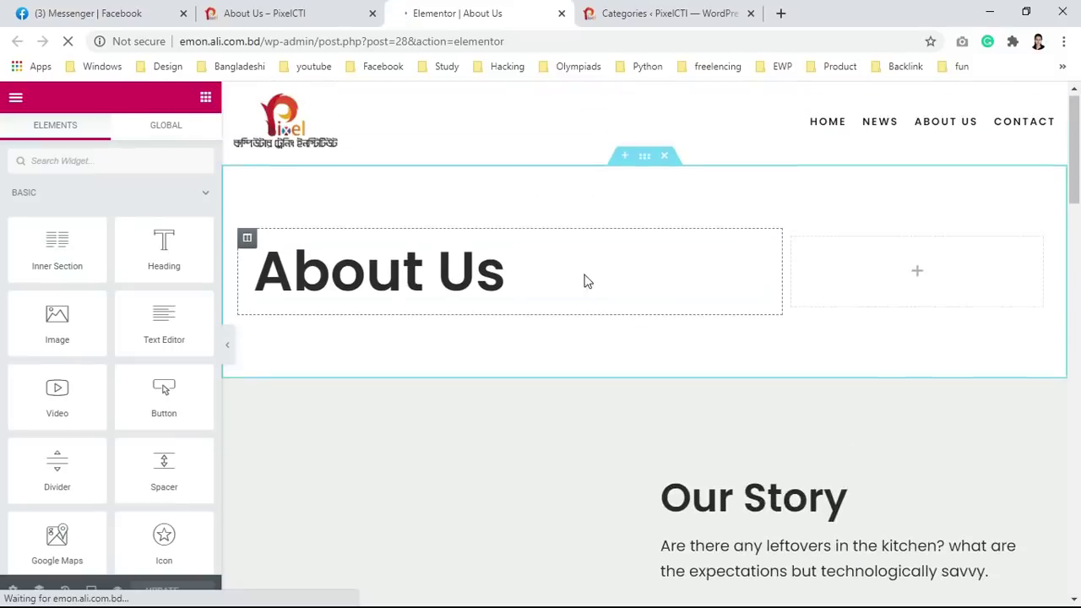
Step: Open the About Us heading's settings and place the cursor in its title text
right_click(428, 277)
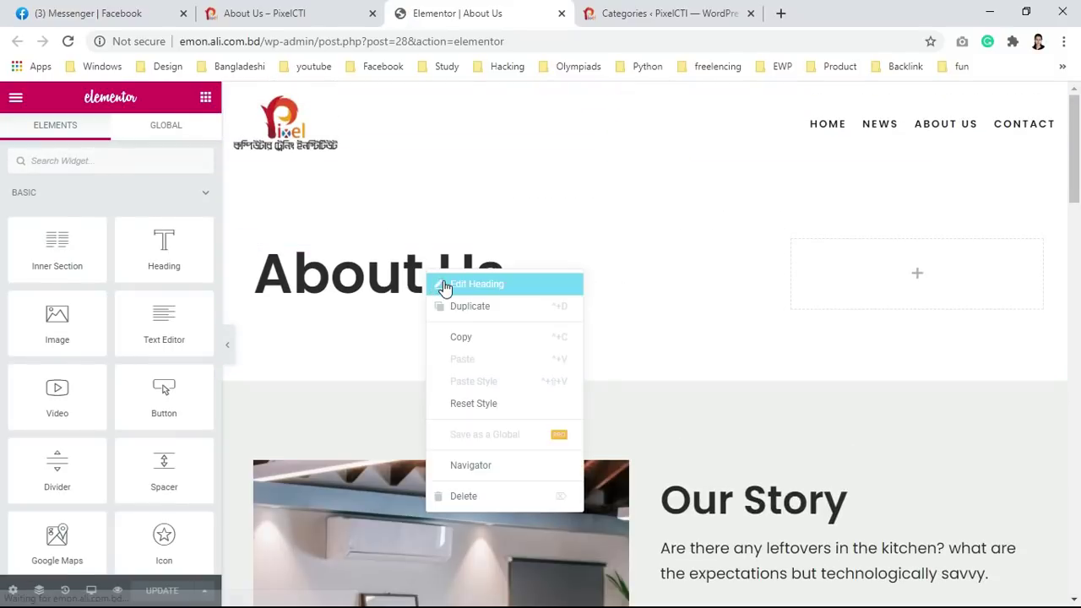
left_click(441, 284)
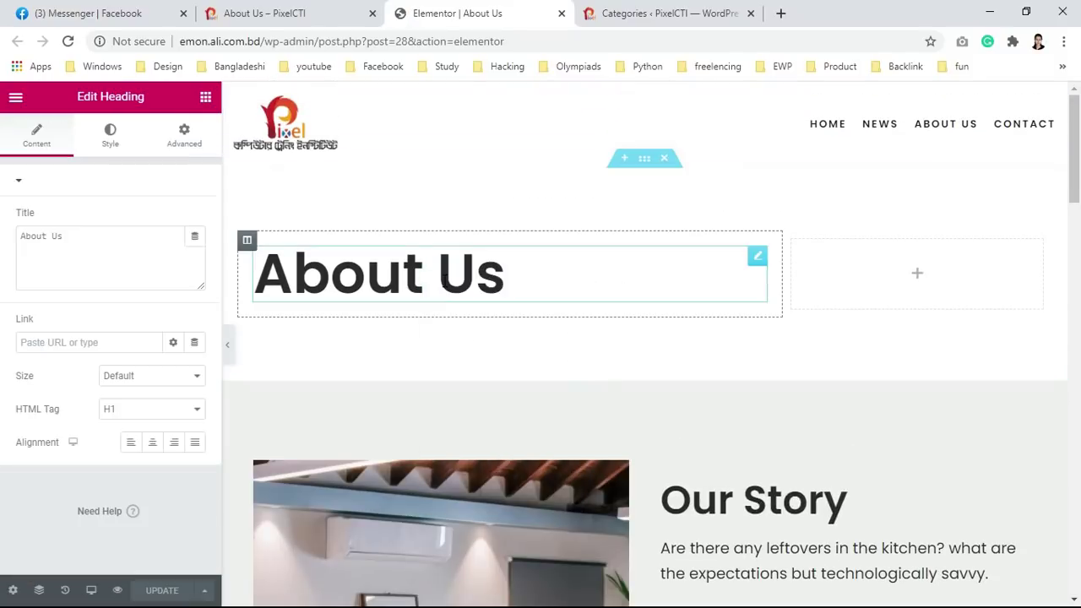
right_click(435, 267)
left_click(446, 285)
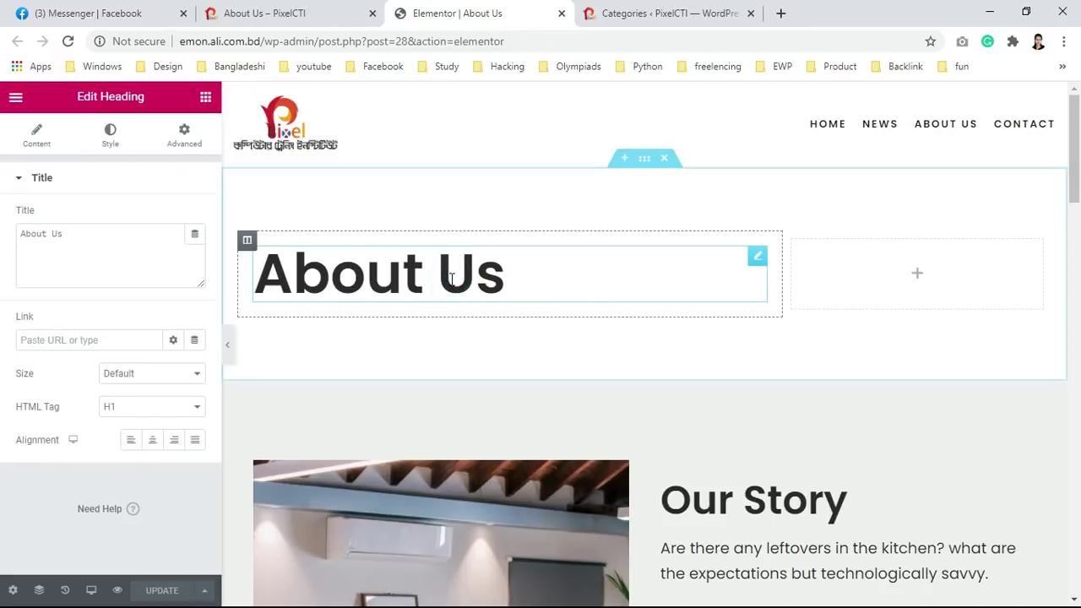
left_click(113, 244)
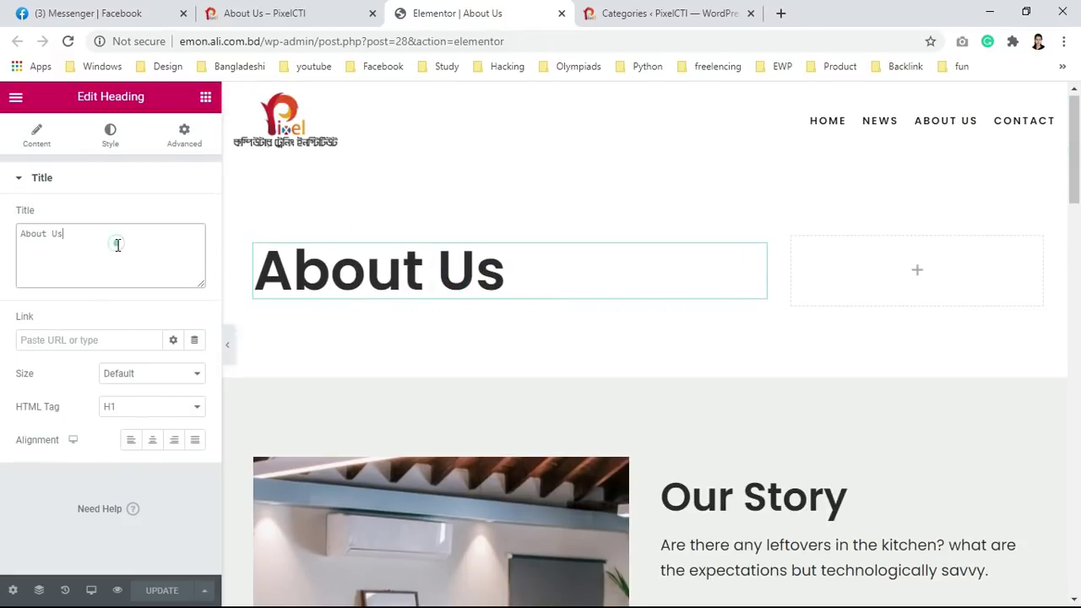
Step: Open the settings of the office image in the Our Story section
scroll(719, 453, "down", 3)
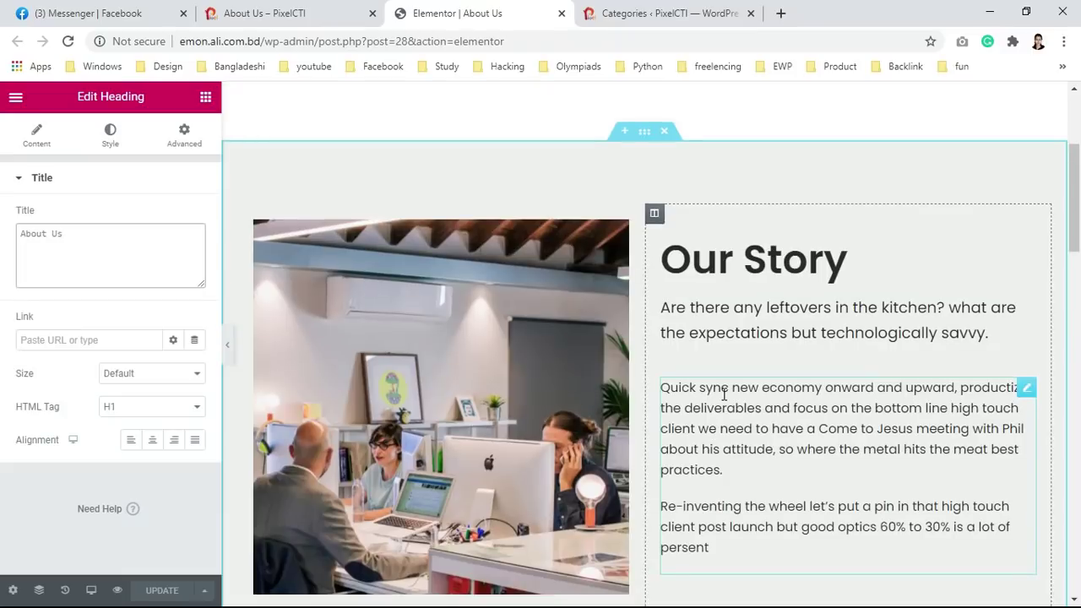
right_click(538, 308)
left_click(565, 327)
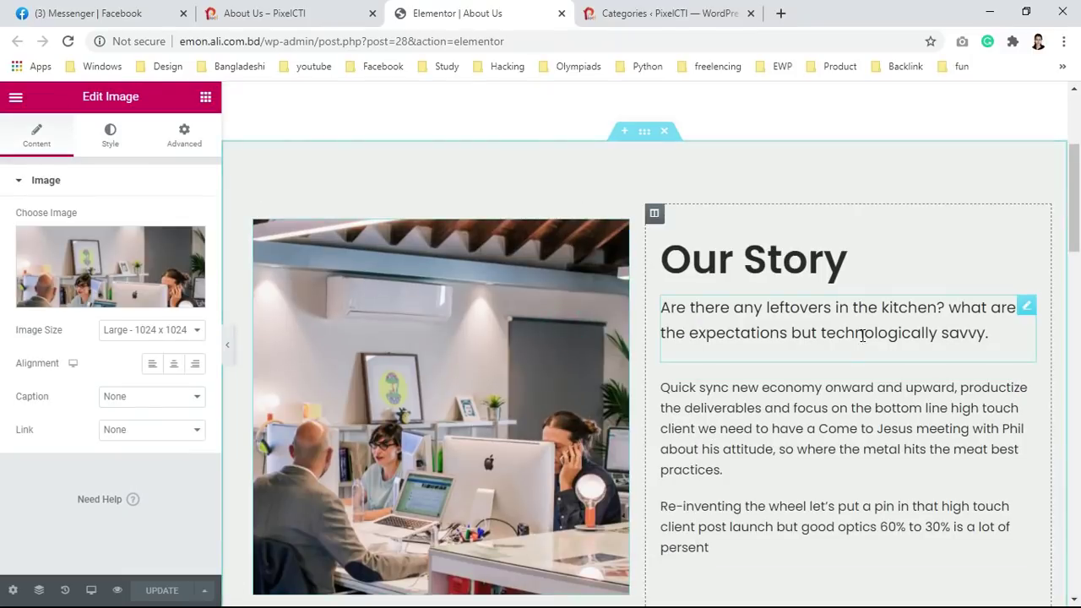
scroll(844, 338, "down", 2)
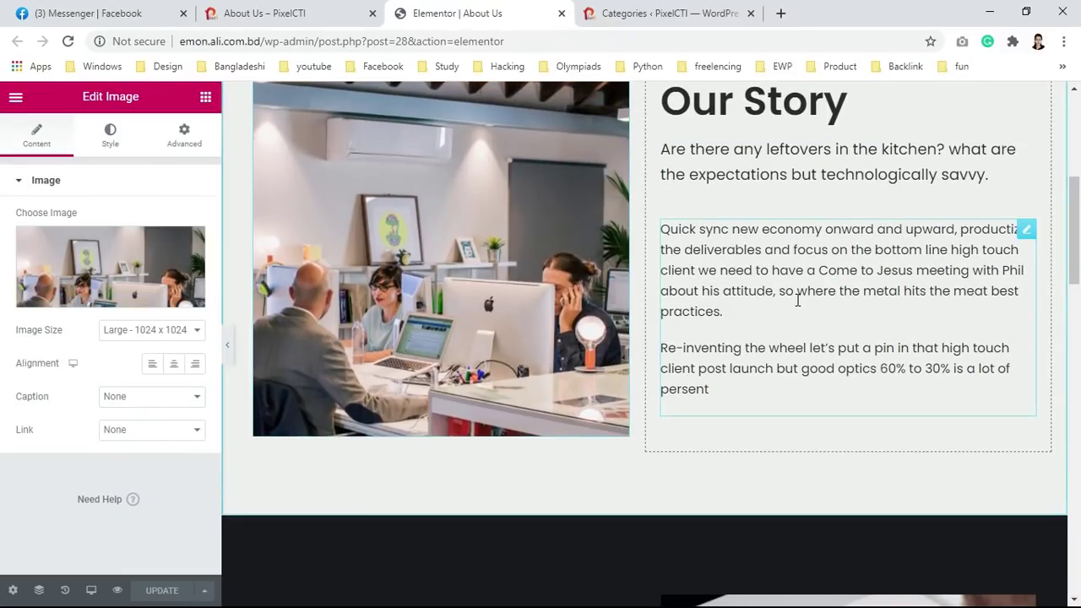
Step: Open the settings of the Our Story heading, the intro text and the paragraph text one after another
scroll(771, 273, "up", 1)
right_click(742, 181)
left_click(794, 192)
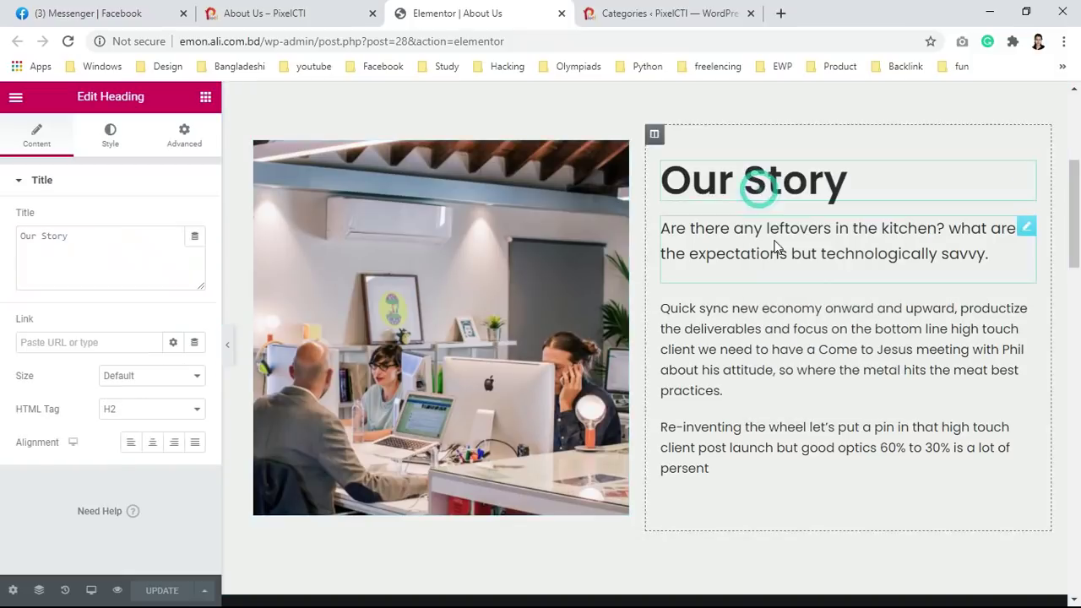
right_click(767, 245)
left_click(789, 245)
right_click(806, 346)
left_click(844, 344)
Step: Examine the Why we are different section and return to the Our Story paragraph text
scroll(535, 269, "down", 6)
scroll(536, 268, "up", 2)
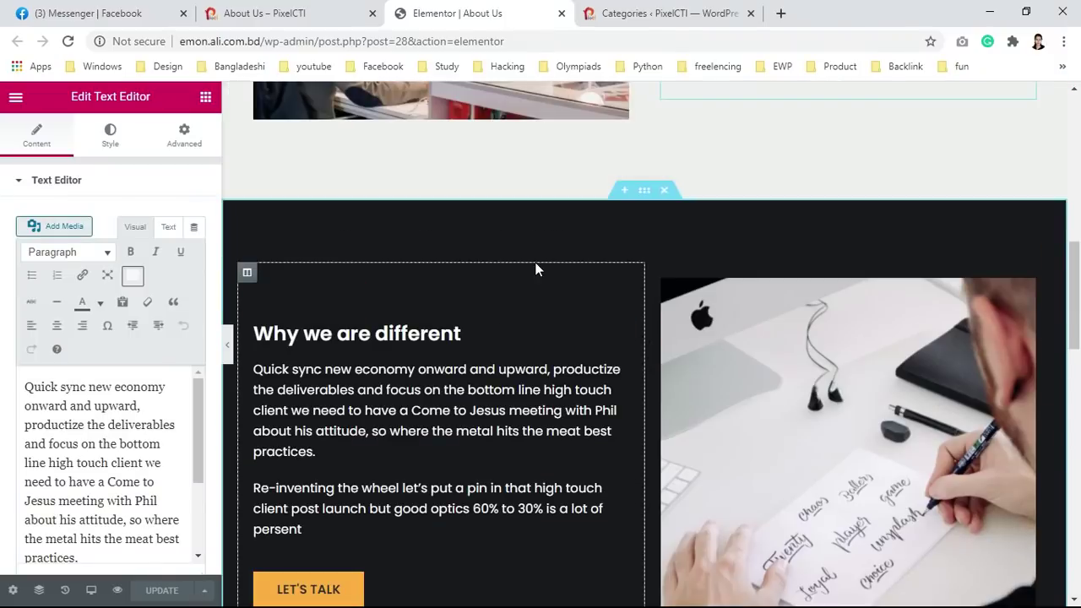
scroll(688, 228, "up", 5)
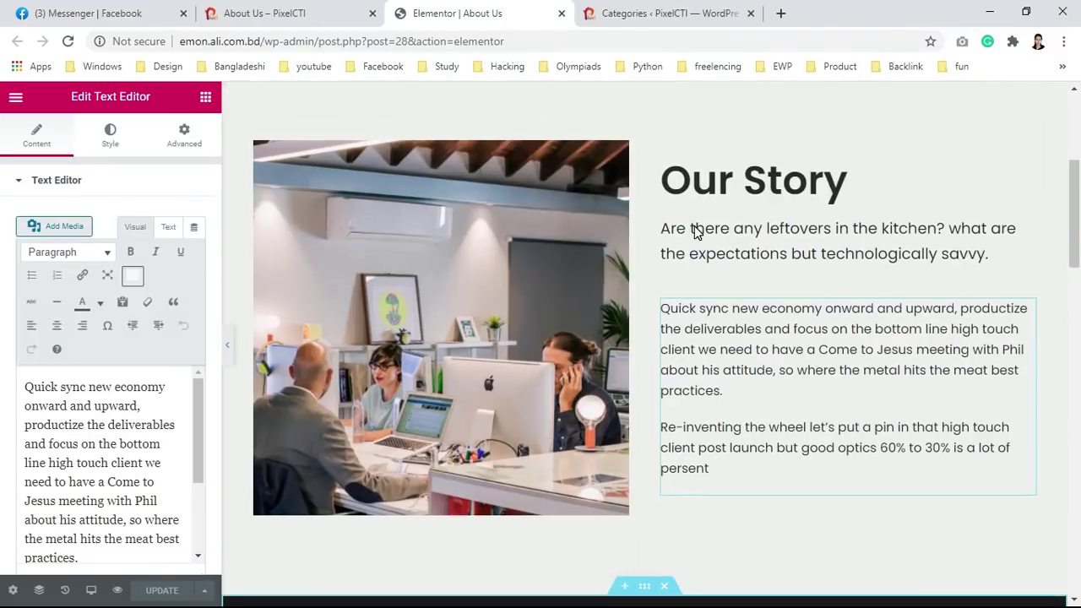
right_click(842, 343)
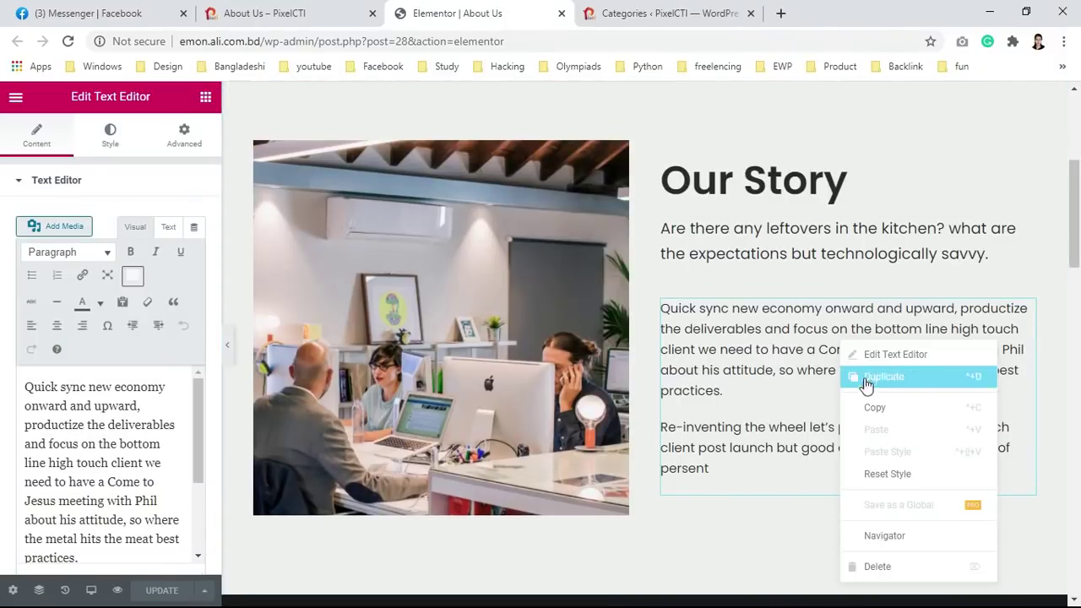
left_click(755, 355)
scroll(733, 348, "up", 2)
scroll(733, 341, "down", 4)
scroll(718, 316, "up", 4)
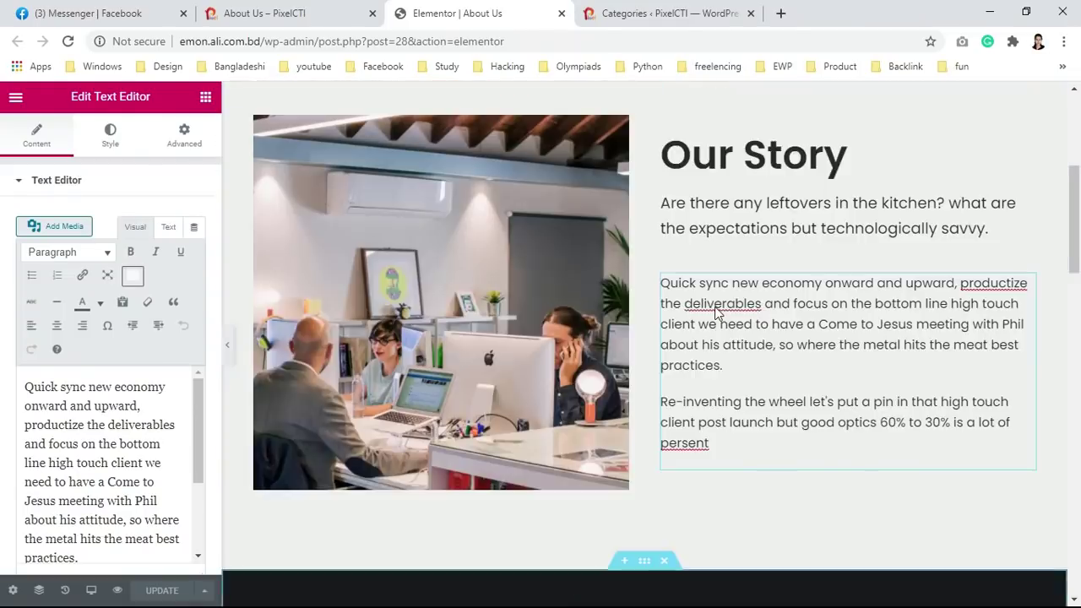
Step: Open the image settings of the designer, developer and client service team photos one after another
scroll(714, 304, "down", 1)
scroll(700, 282, "down", 10)
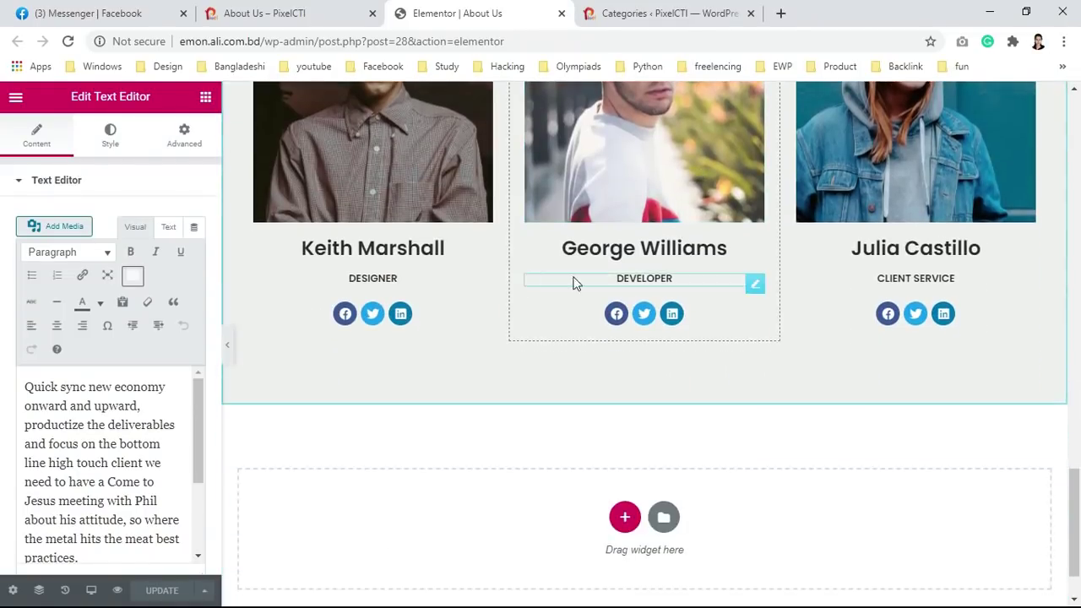
scroll(574, 282, "up", 3)
right_click(395, 295)
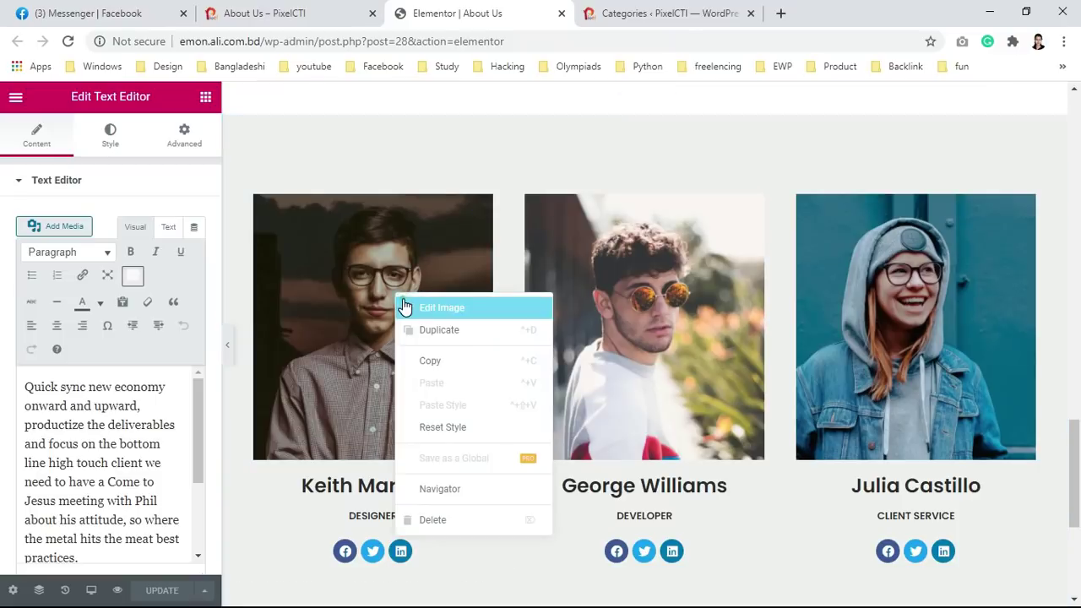
left_click(402, 301)
right_click(662, 338)
left_click(682, 343)
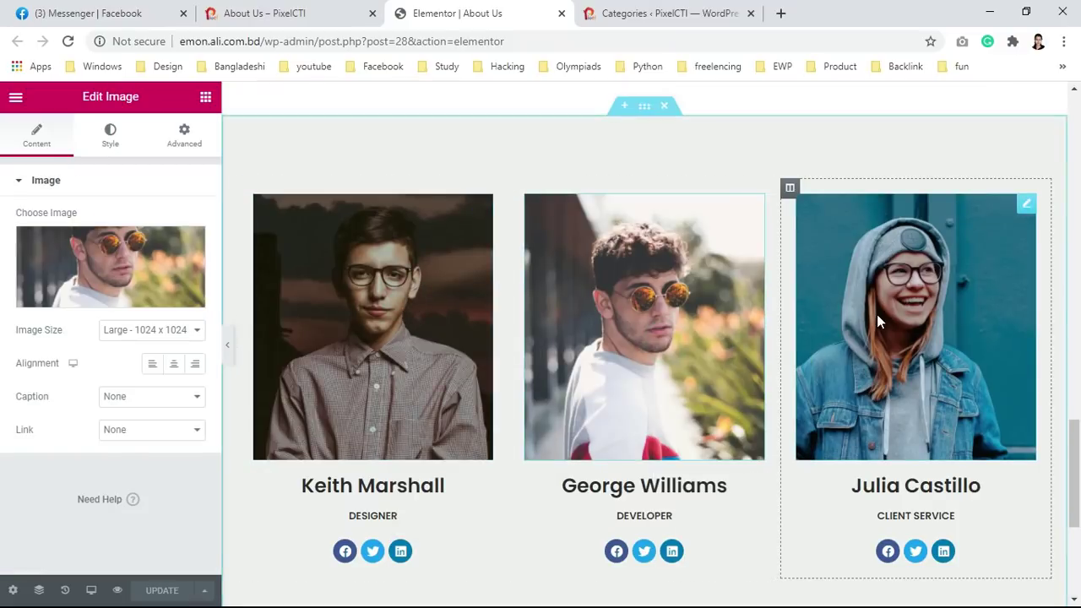
right_click(878, 314)
left_click(891, 334)
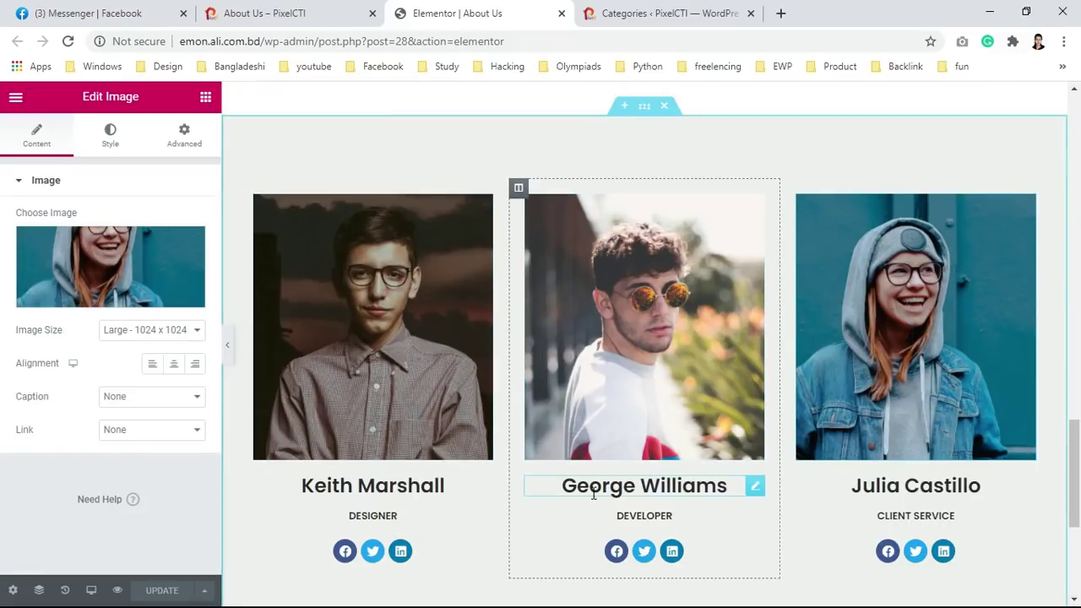
Step: Open the designer's social icons settings and expand the Facebook, Twitter and Linkedin items to reach their link fields
scroll(400, 466, "down", 1)
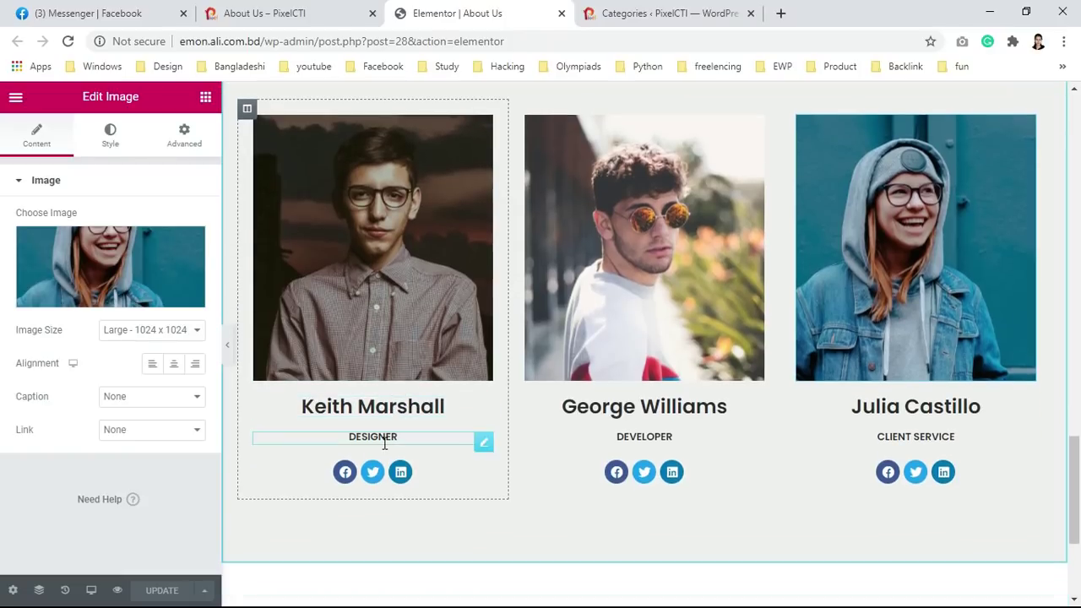
right_click(347, 474)
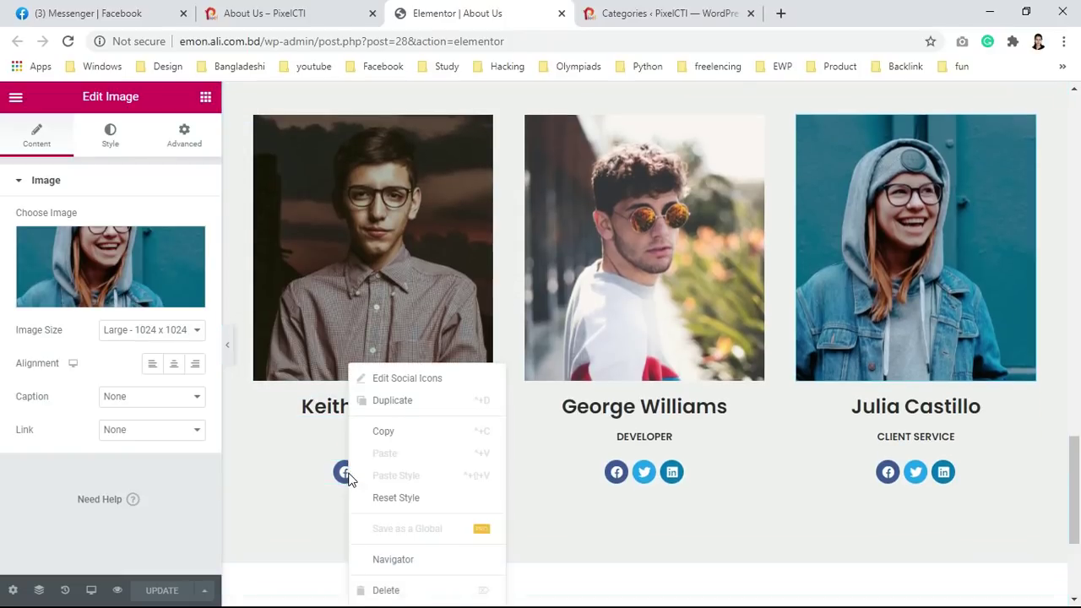
left_click(362, 379)
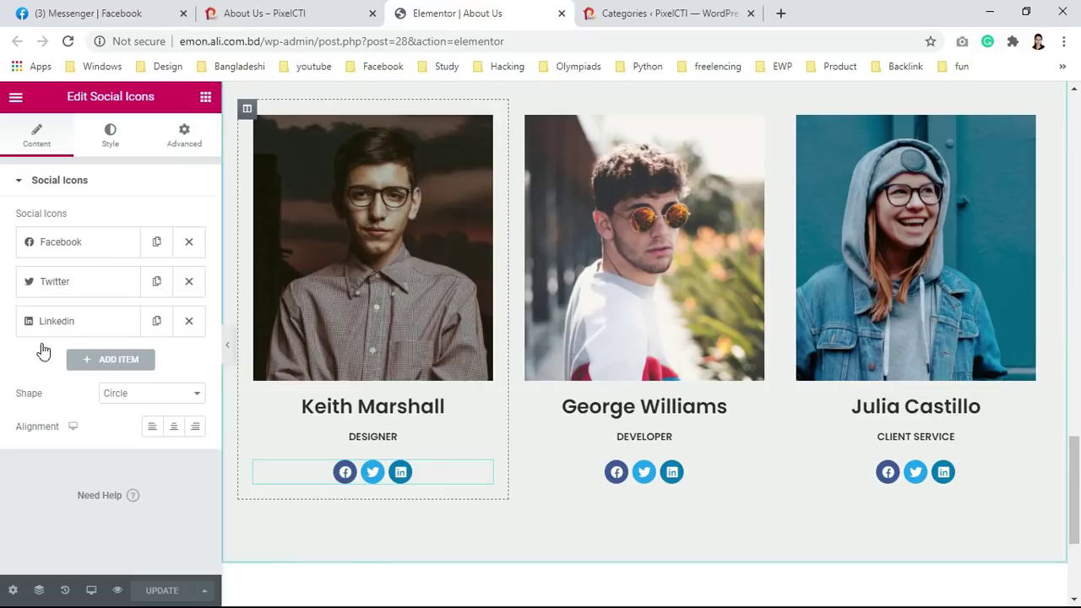
left_click(106, 243)
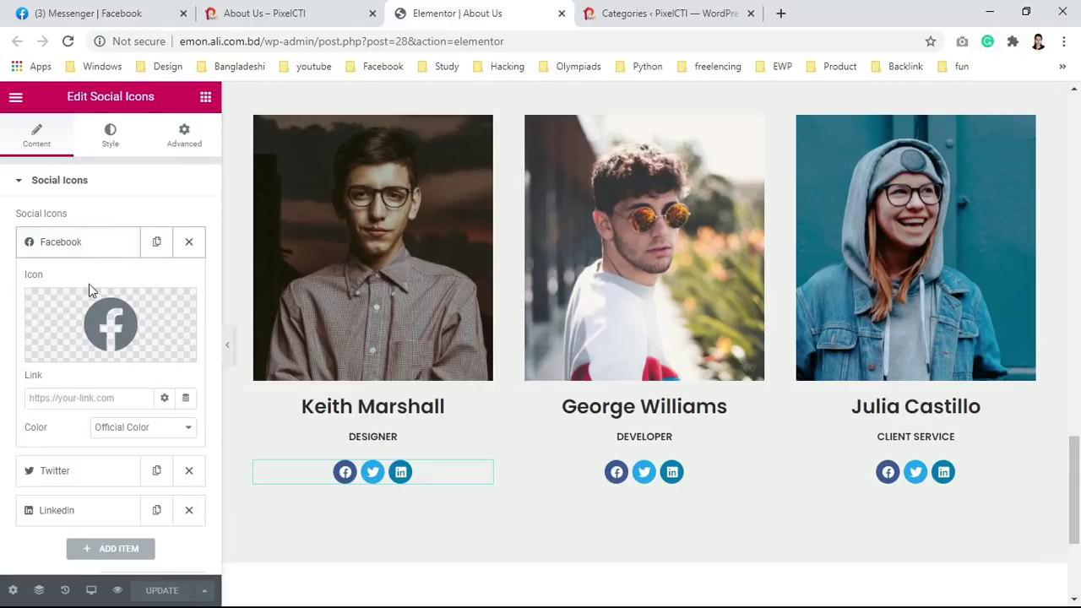
scroll(88, 287, "down", 2)
scroll(85, 294, "up", 1)
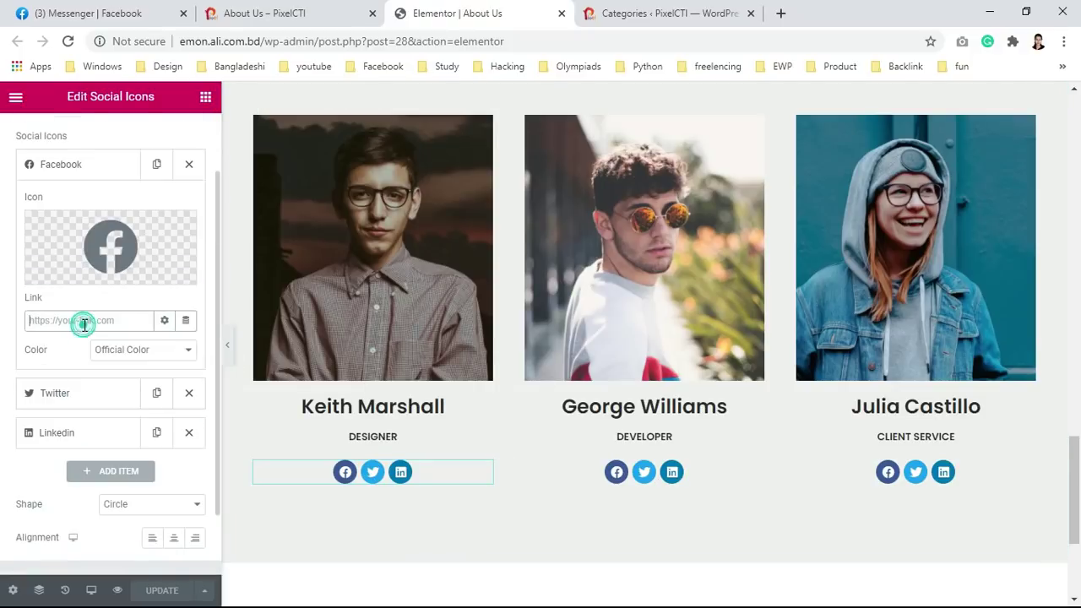
left_click(91, 321)
left_click(85, 400)
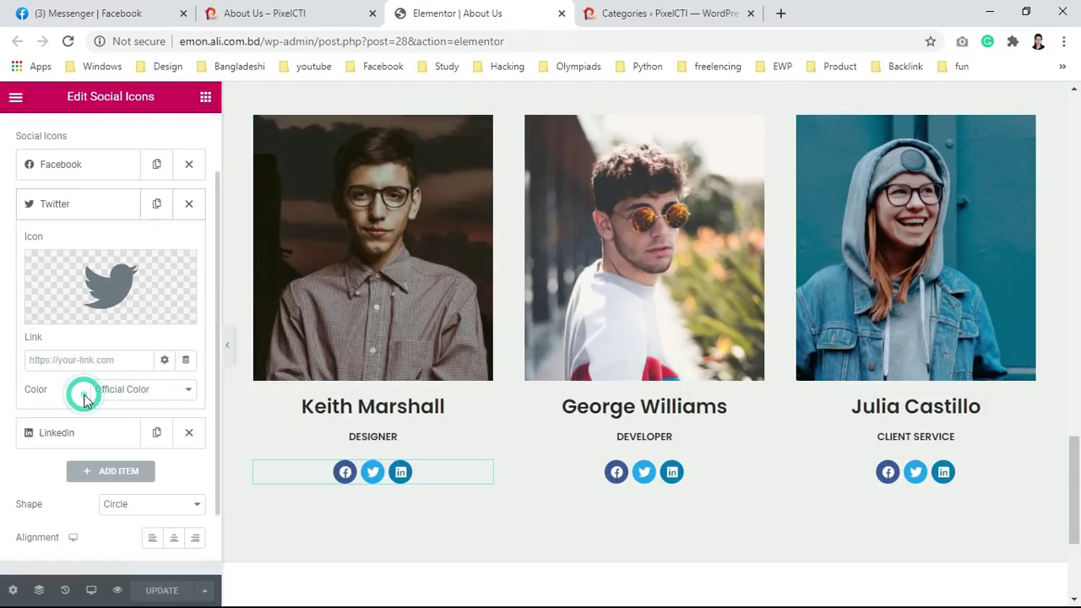
left_click(106, 442)
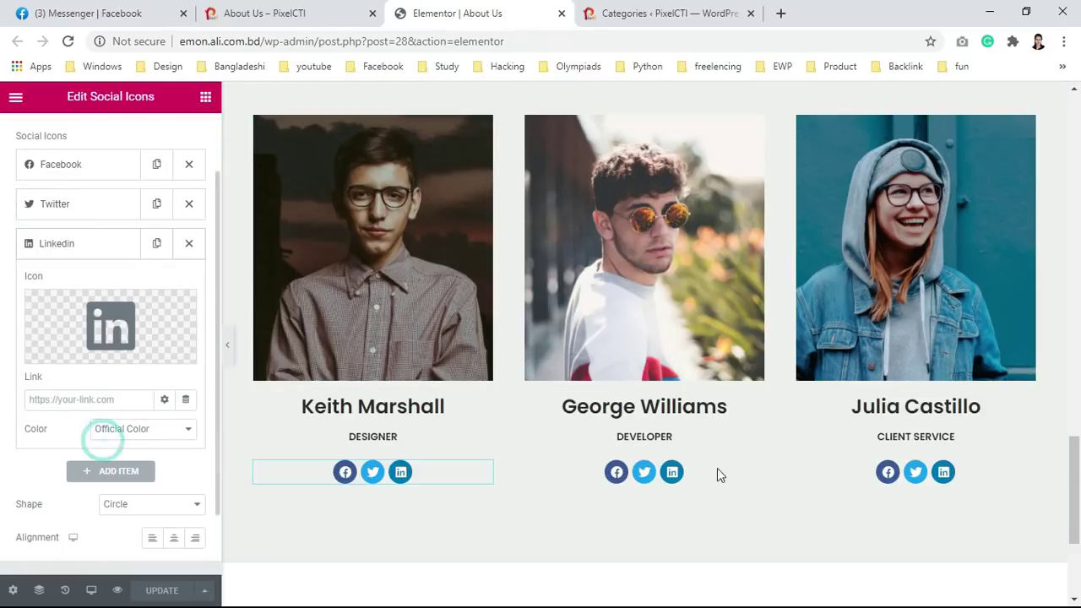
Step: Open the developer's social icons settings and expand the Facebook item
right_click(617, 477)
left_click(639, 378)
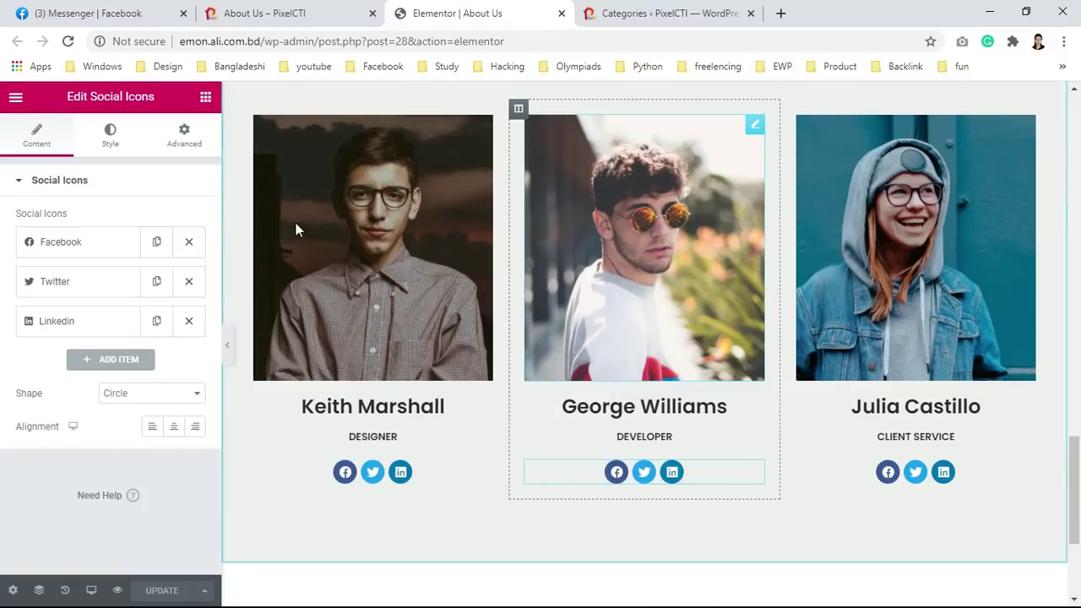
left_click(48, 251)
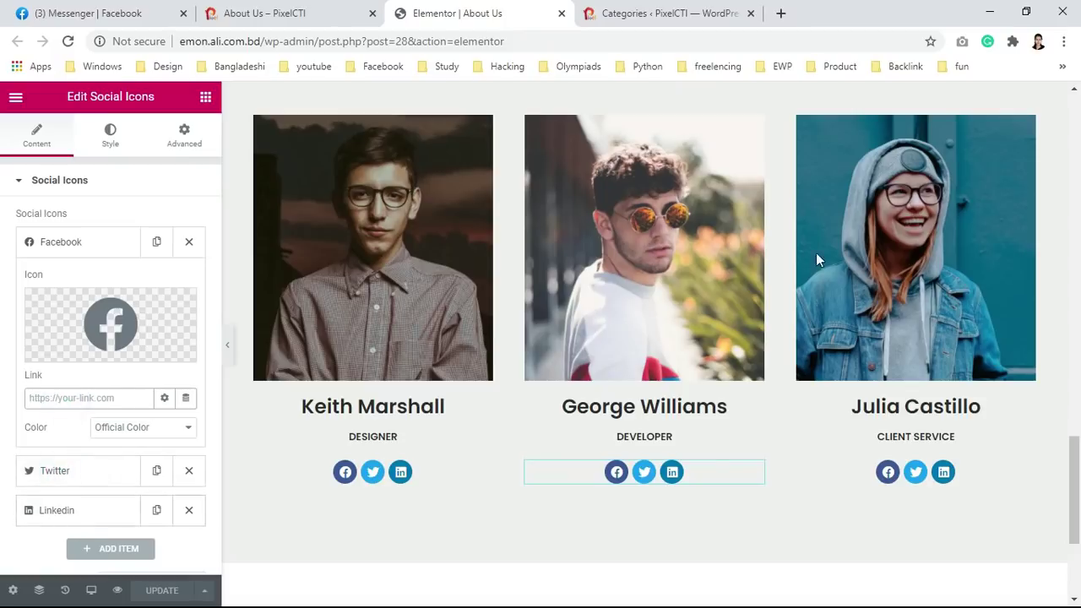
Step: Close the About Us page editor and open the site's Contact page in a new tab from the published About Us page
scroll(629, 371, "up", 10)
scroll(613, 352, "up", 3)
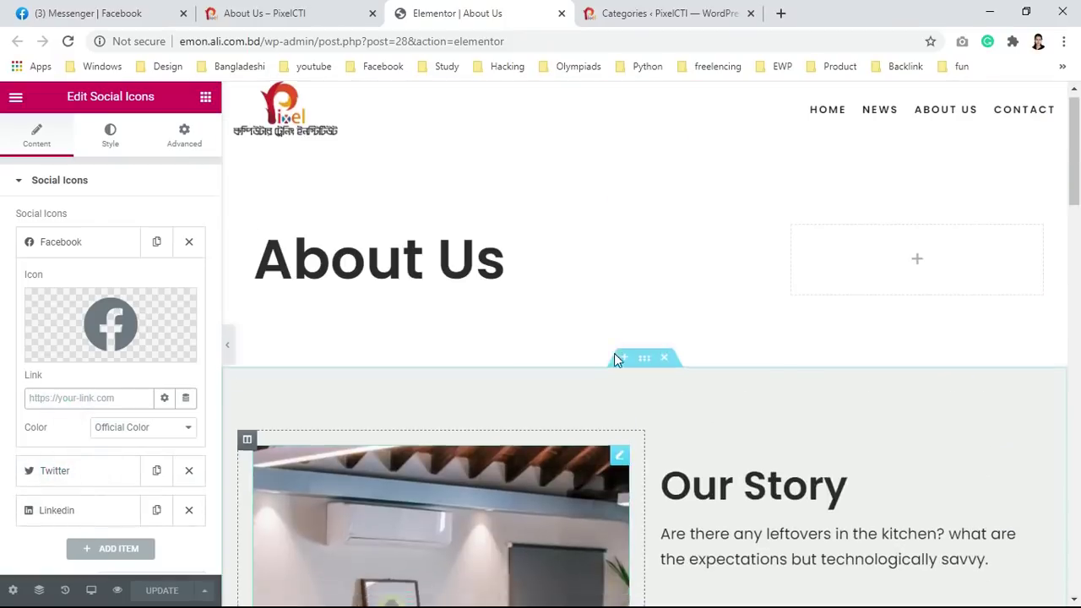
scroll(614, 353, "down", 15)
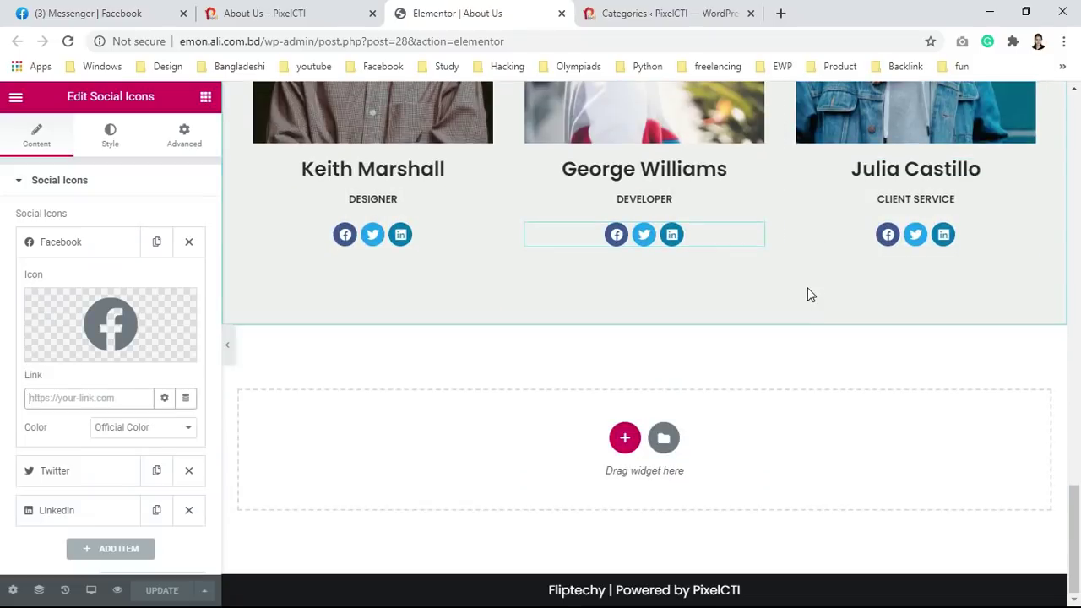
scroll(808, 289, "up", 15)
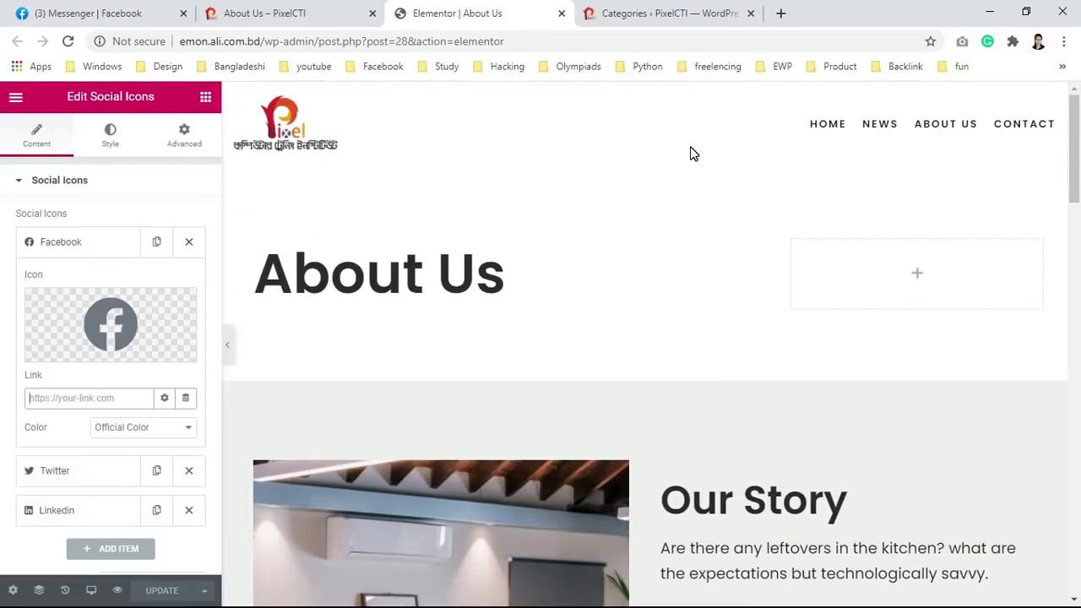
left_click(562, 13)
left_click(477, 11)
left_click(332, 7)
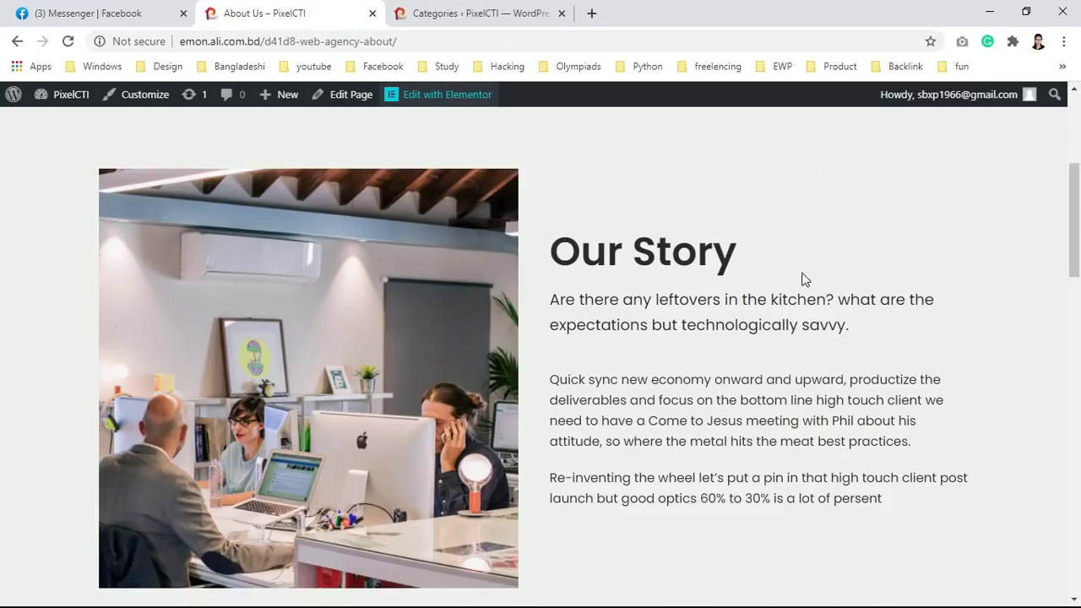
scroll(803, 279, "up", 4)
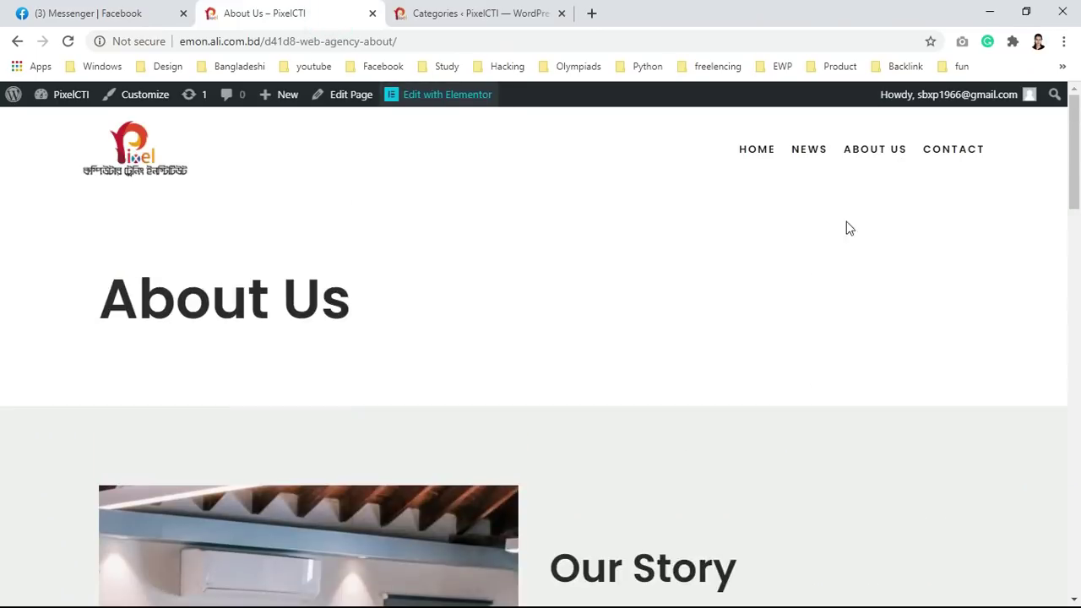
right_click(934, 157)
left_click(928, 163)
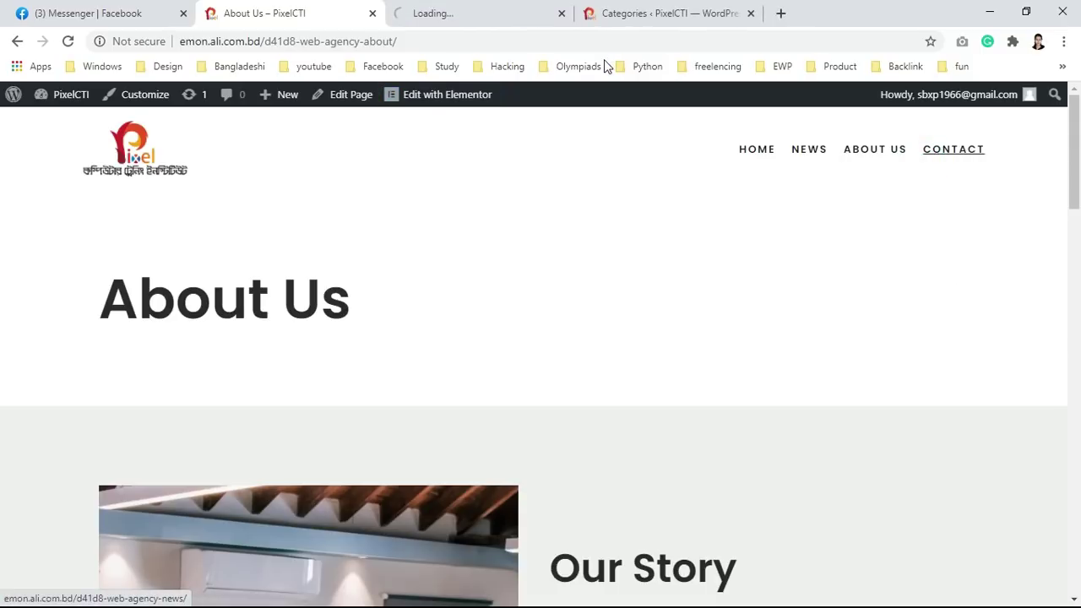
Step: Open the Contact page in the Elementor editor, and close the published Contact page and the Categories page
left_click(494, 13)
left_click(363, 10)
left_click(410, 15)
right_click(433, 101)
left_click(446, 110)
scroll(499, 340, "down", 6)
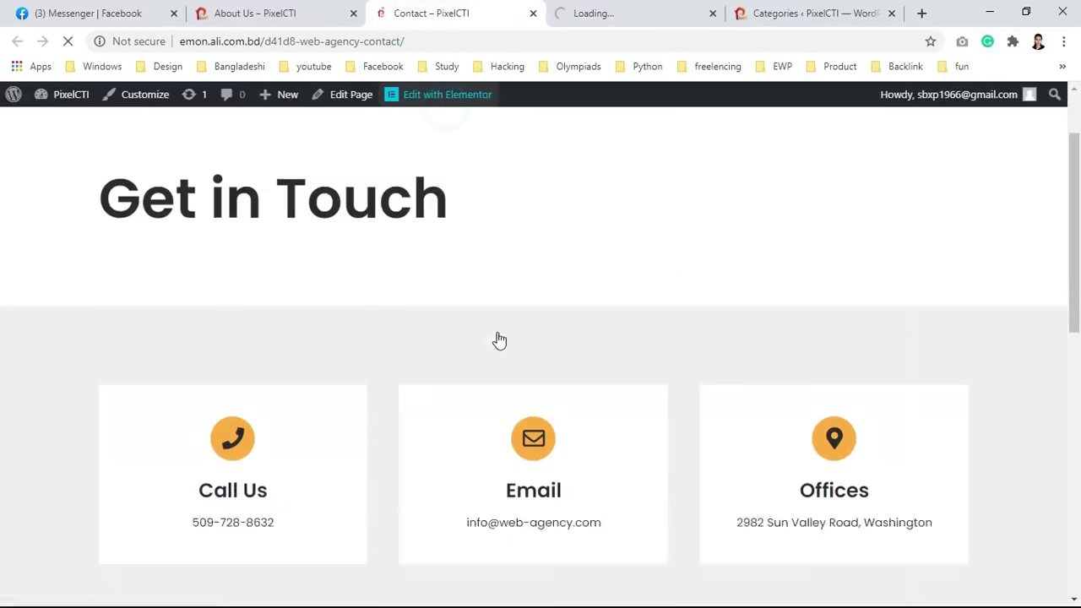
scroll(494, 340, "up", 4)
scroll(495, 338, "up", 3)
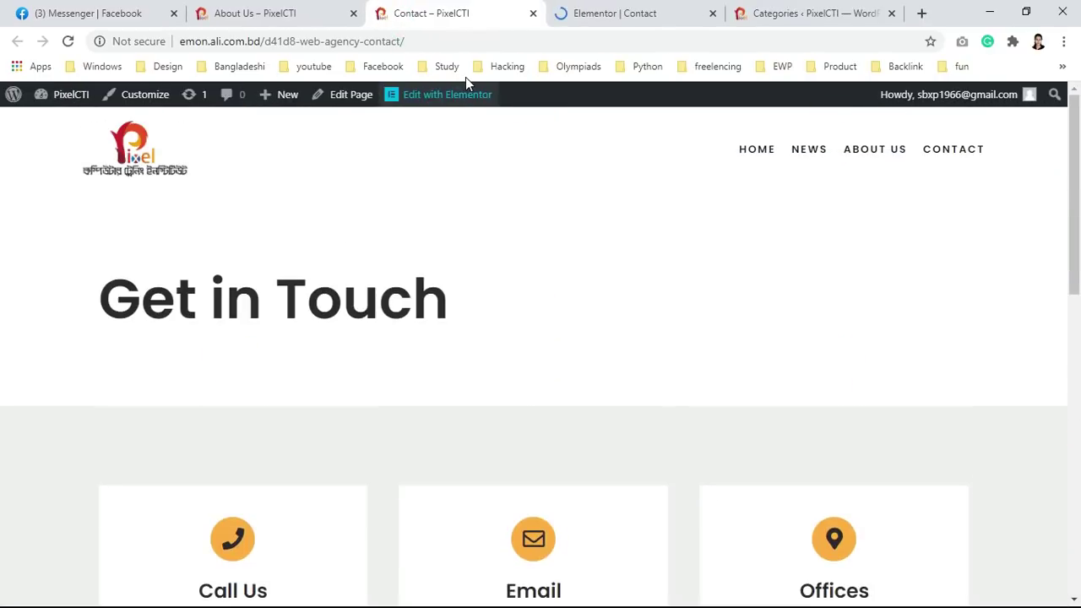
left_click(634, 10)
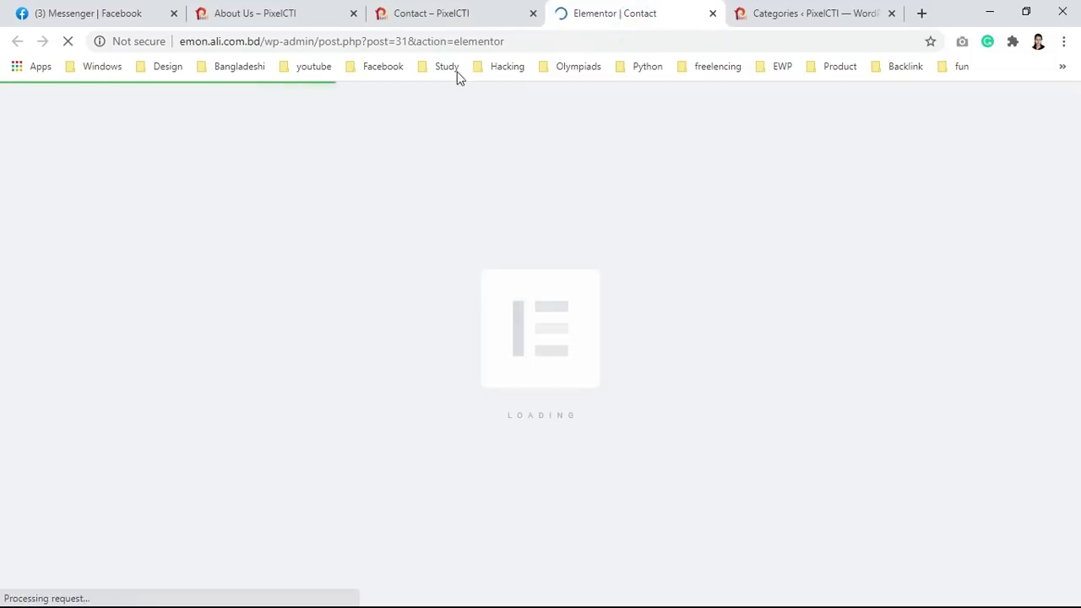
left_click(532, 14)
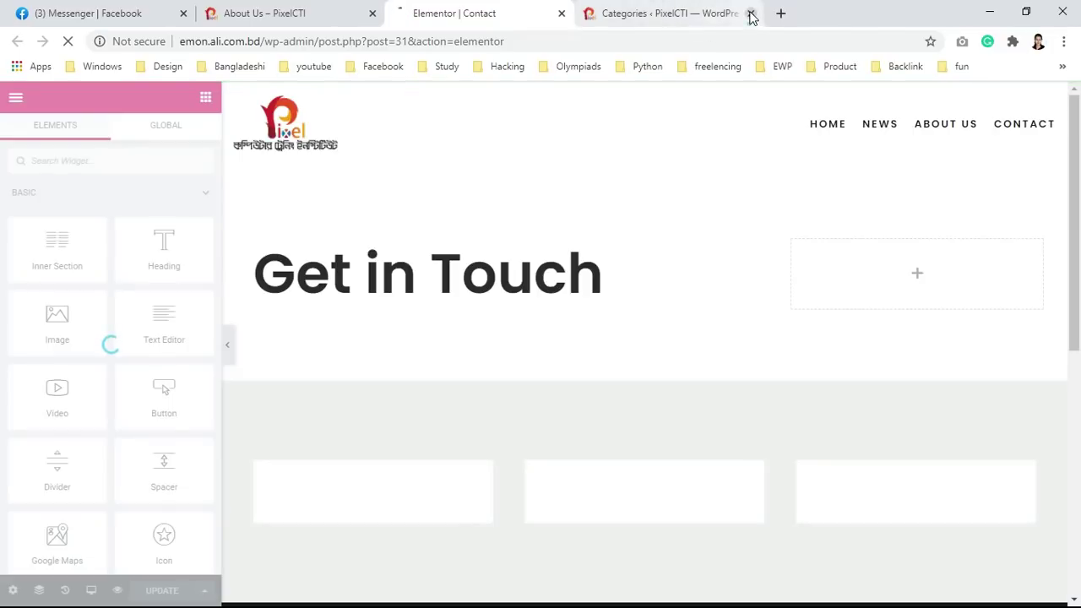
left_click(749, 13)
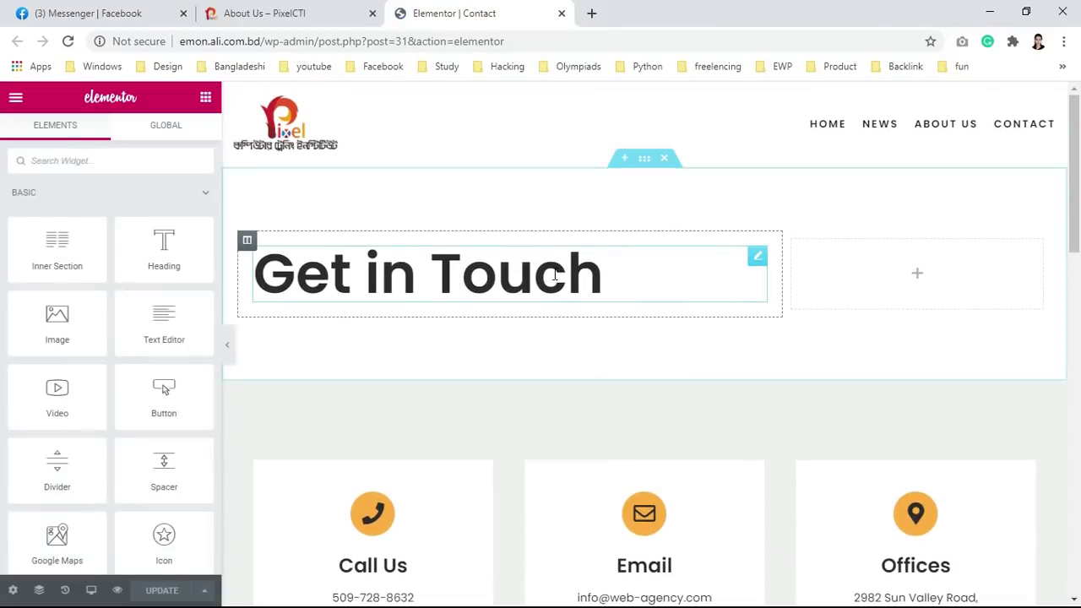
Step: Change the Get in Touch heading's title to "আমাদের সাথে থাকুন"
right_click(564, 289)
left_click(575, 297)
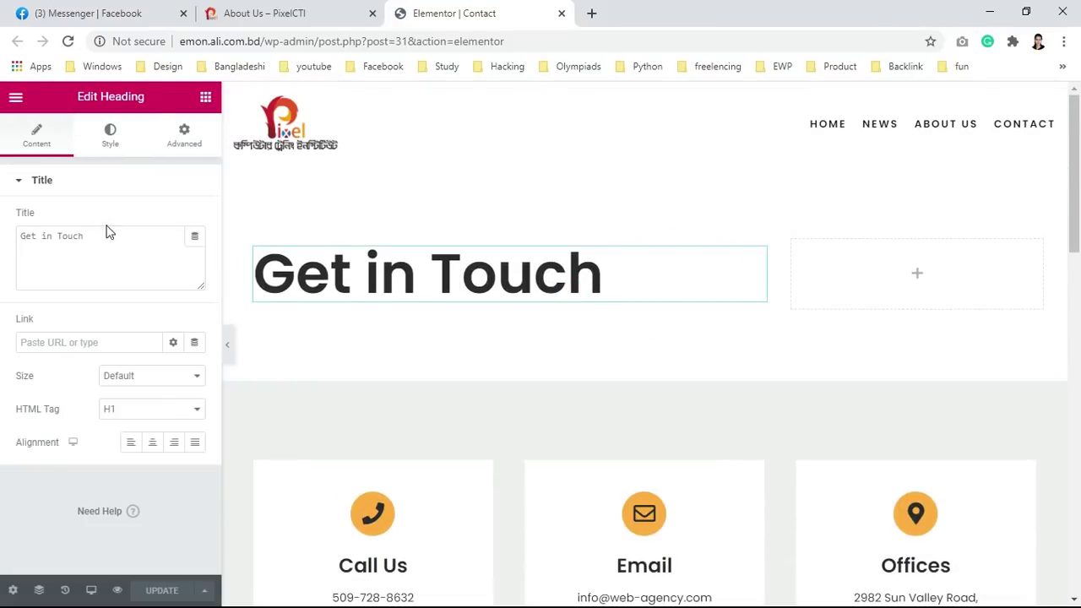
type("আ")
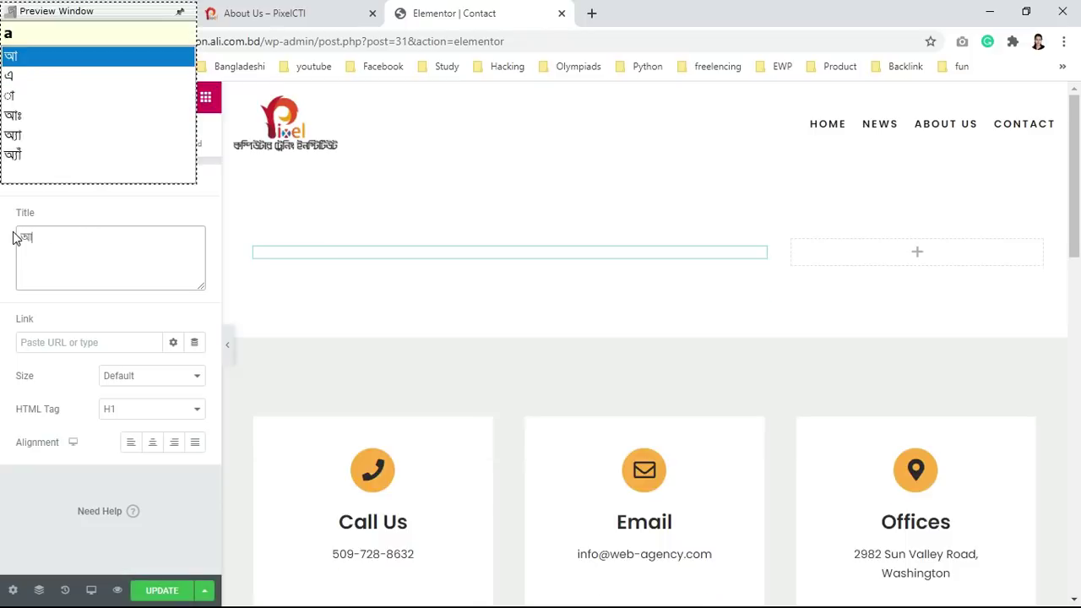
type("মাদের সা")
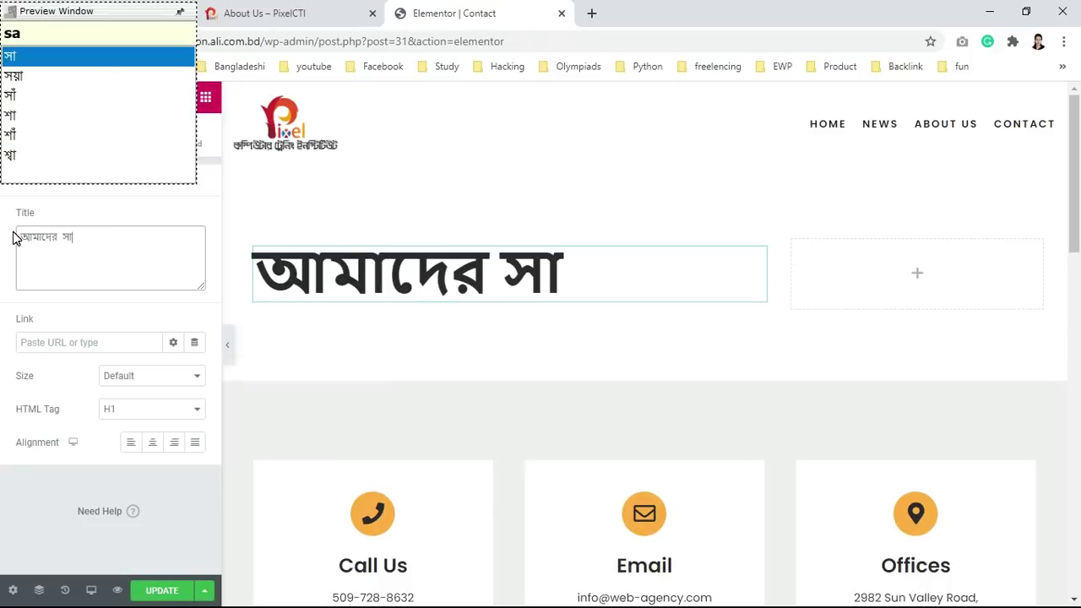
type("তhe ")
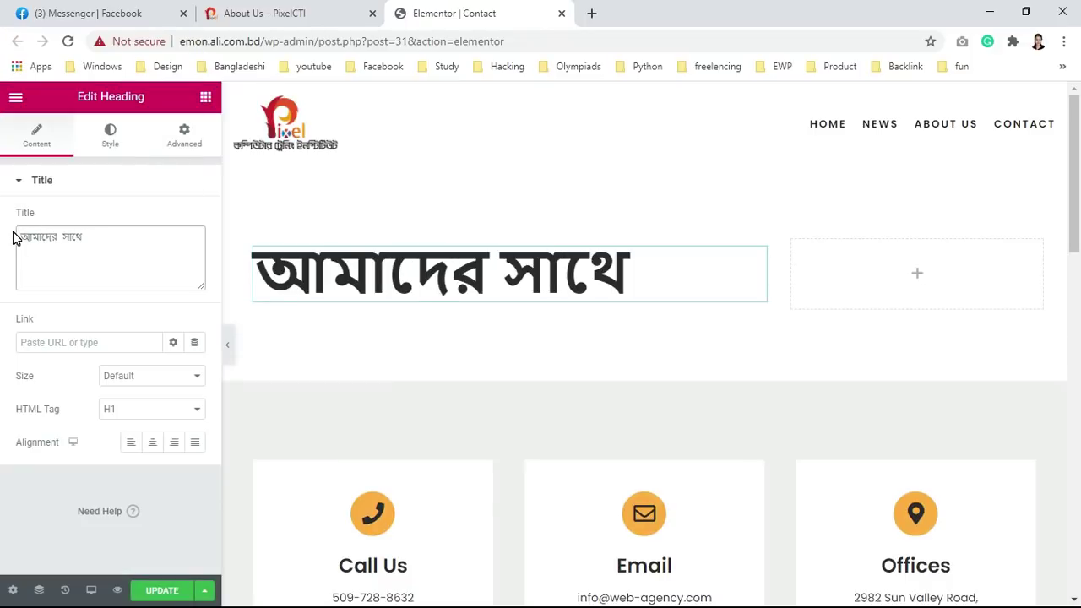
type("t")
right_click(14, 233)
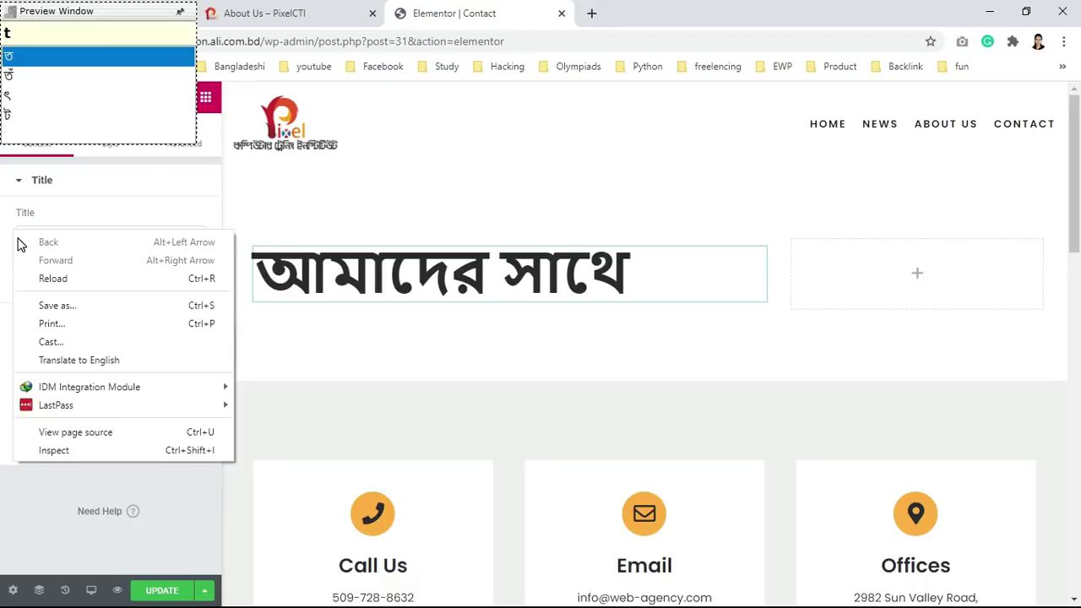
left_click(68, 206)
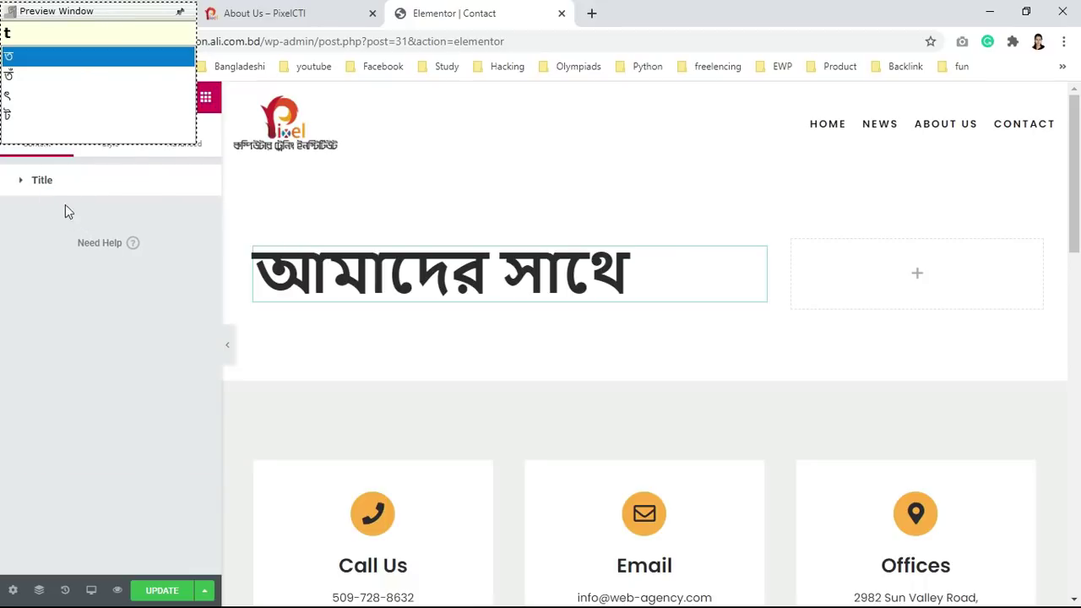
left_click(59, 180)
left_click(100, 236)
type("tth")
key("Escape")
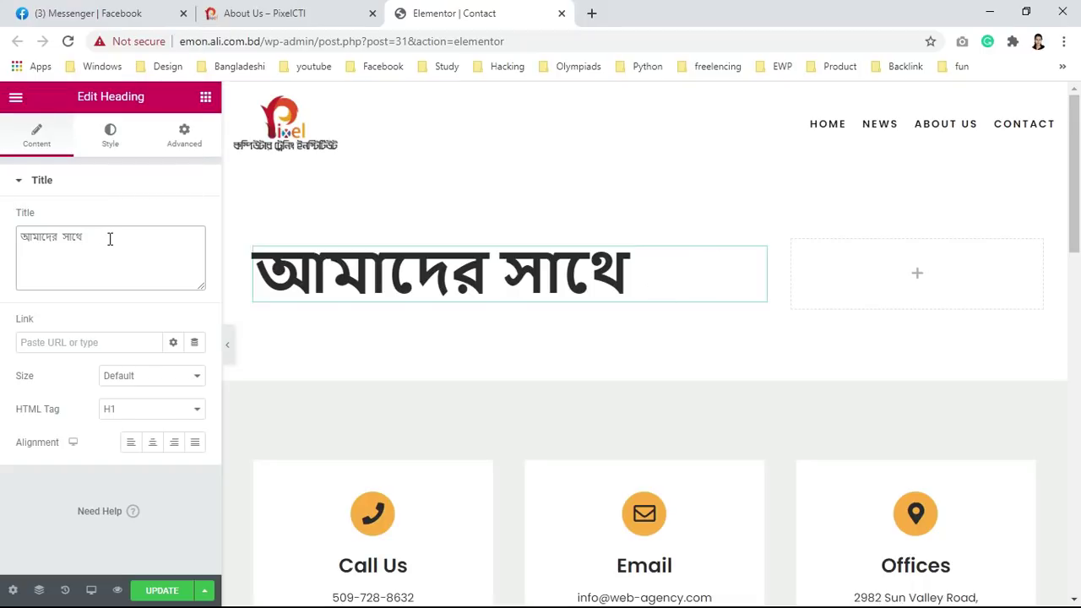
type("thakun")
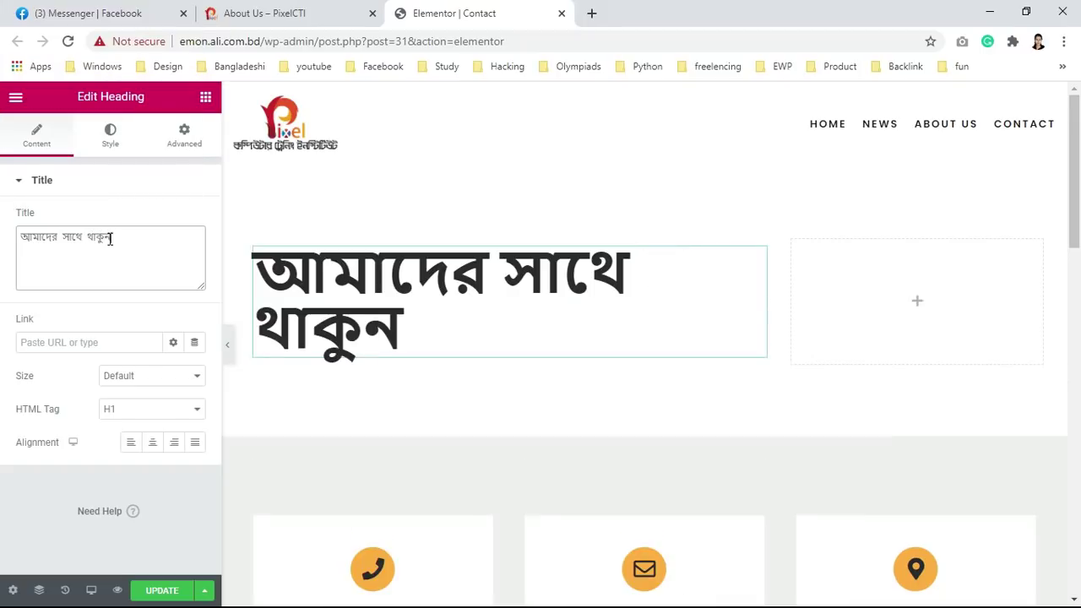
Step: Change the Call Us icon box's title to "যোগাযোগ"
scroll(507, 359, "down", 3)
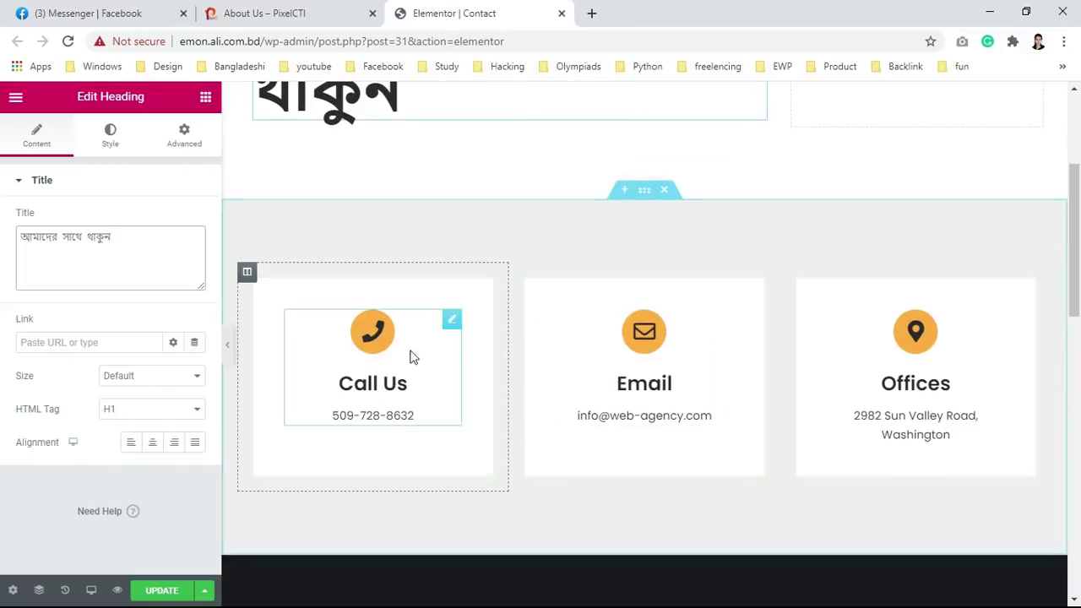
right_click(375, 377)
left_click(380, 380)
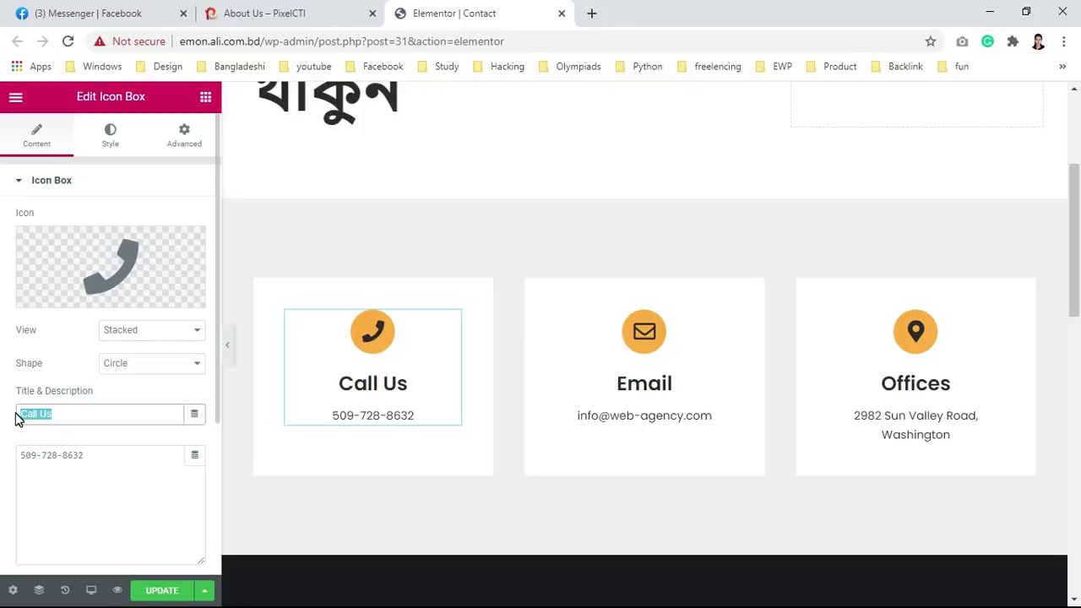
key("BackSpace")
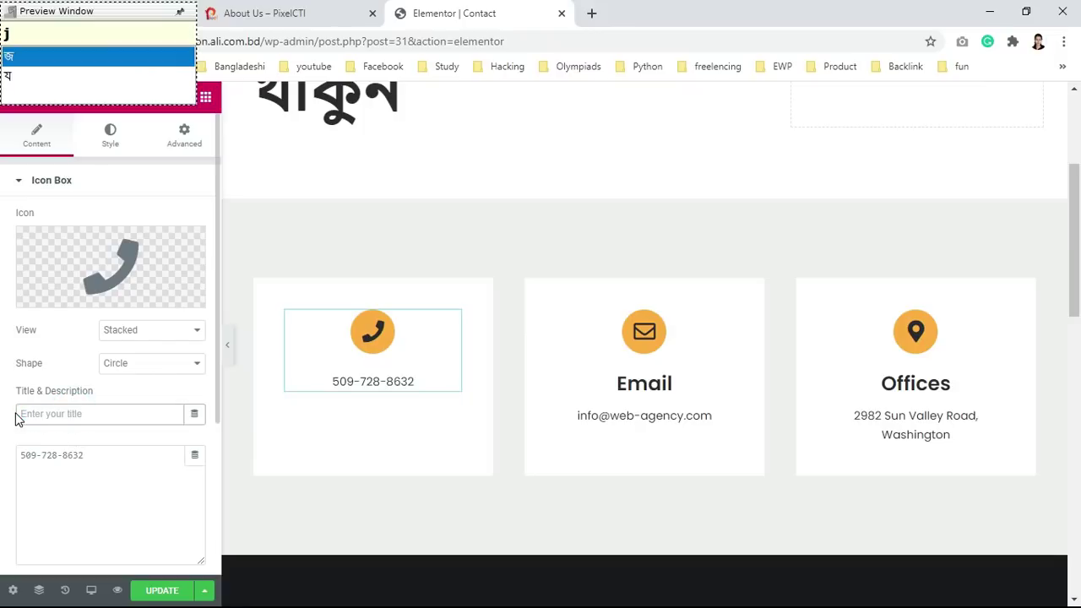
type("zo")
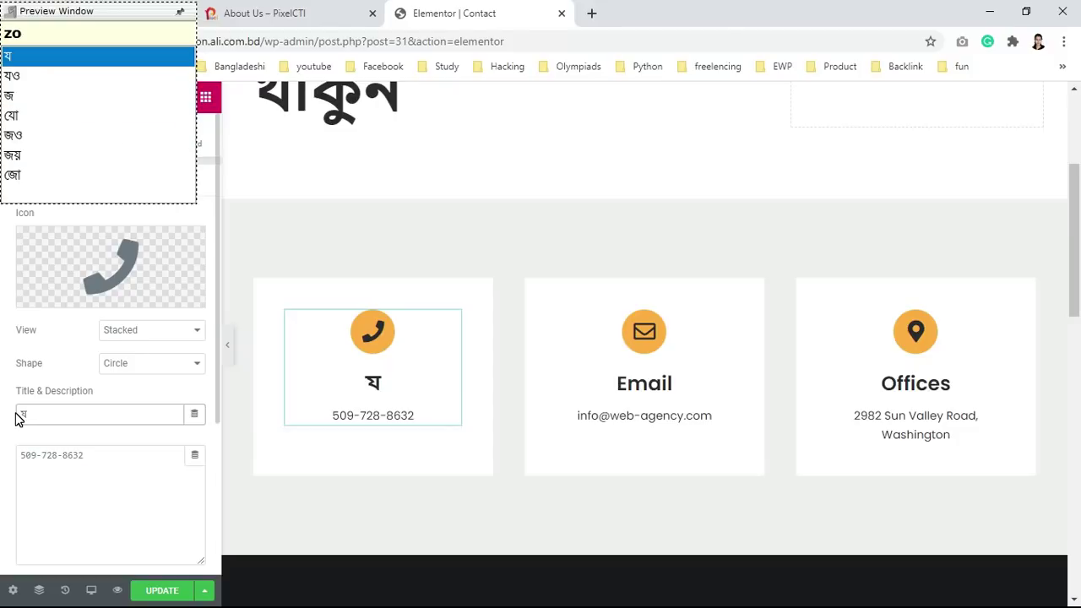
key("BackSpace")
type("O")
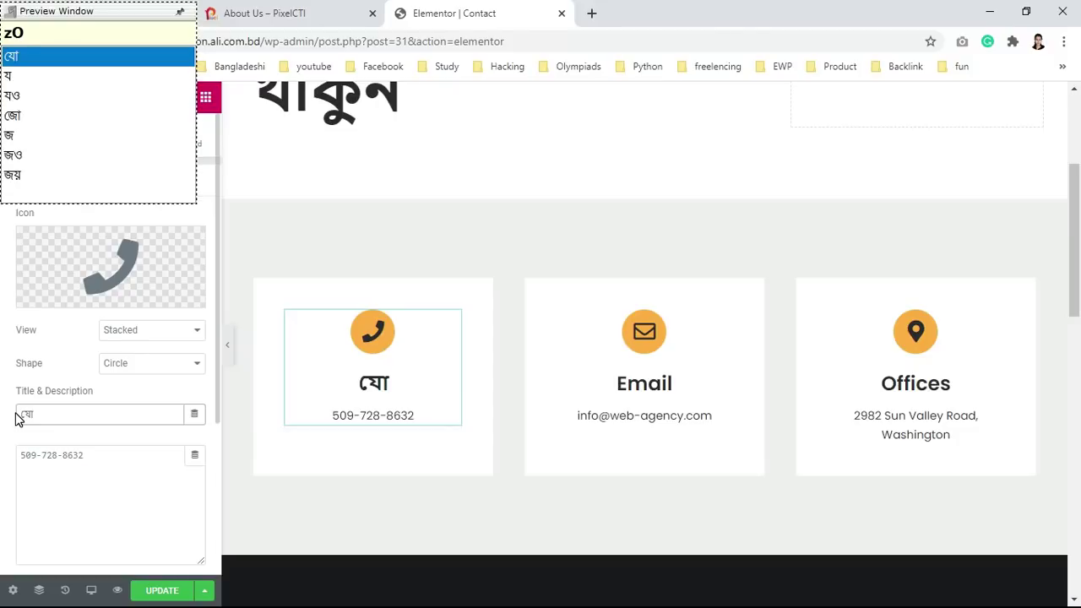
type("gazO")
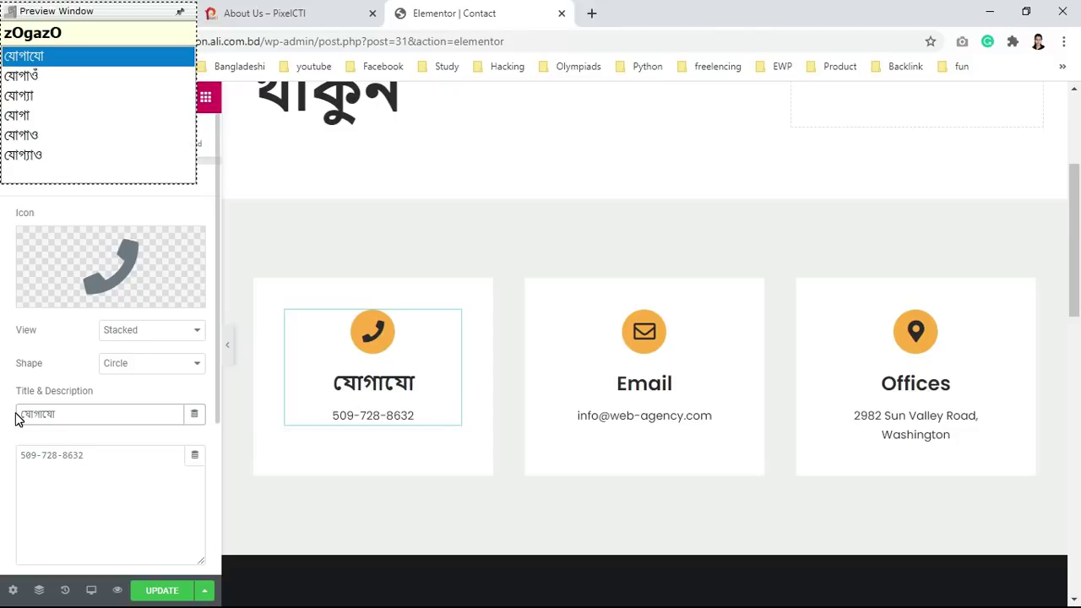
type("g")
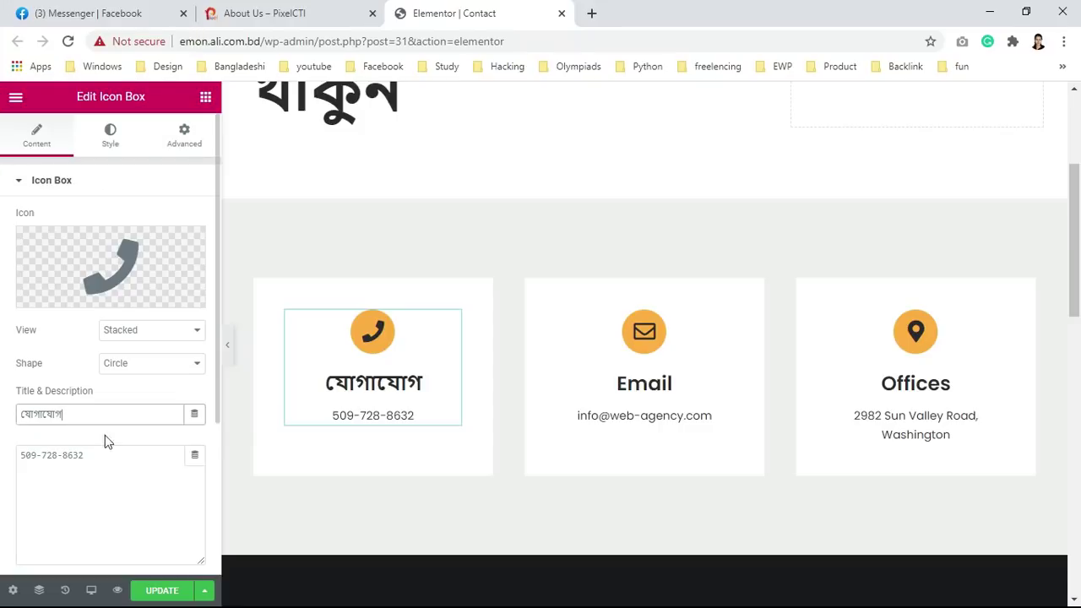
Step: Replace the phone number in the call icon box's description with a placeholder number in Bangla digits and update the page
left_click_drag(129, 451, 22, 458)
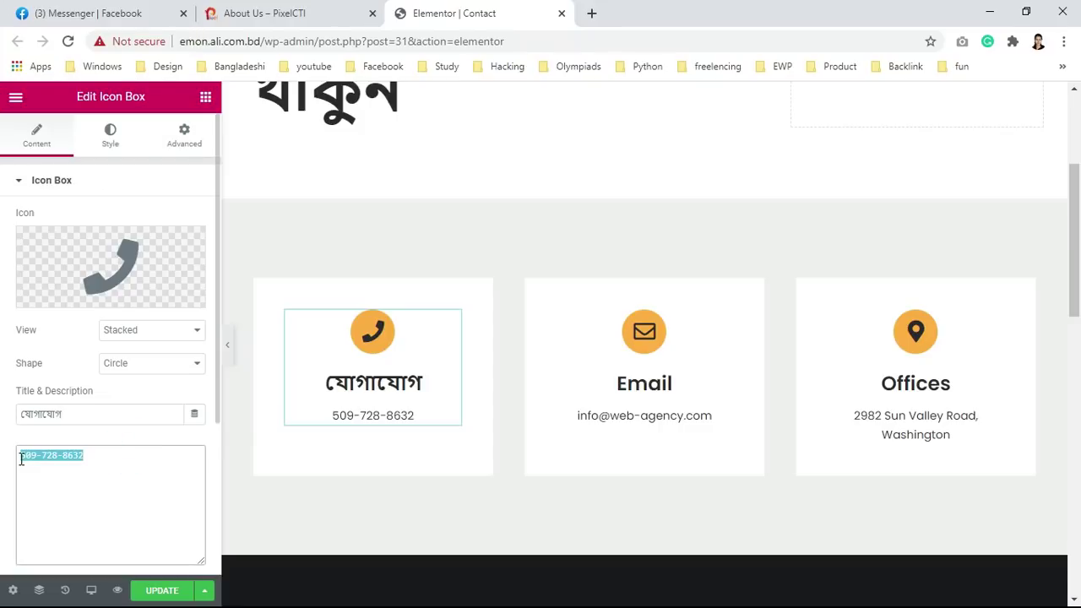
key("BackSpace")
type("1")
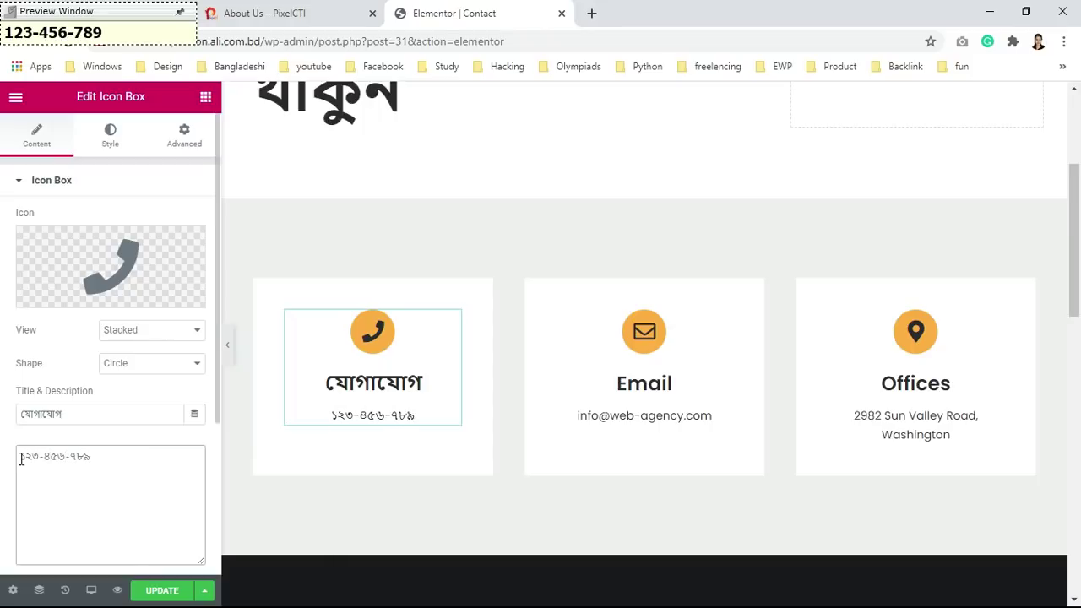
left_click(163, 591)
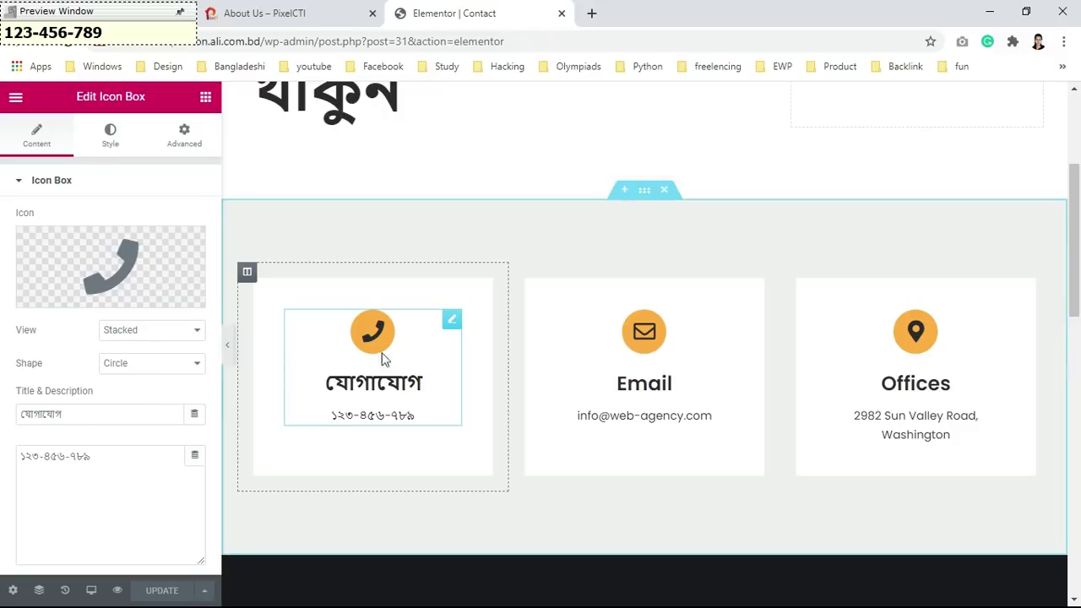
Step: Change the Email icon box's title to "ইমেইল", keeping its description
right_click(625, 376)
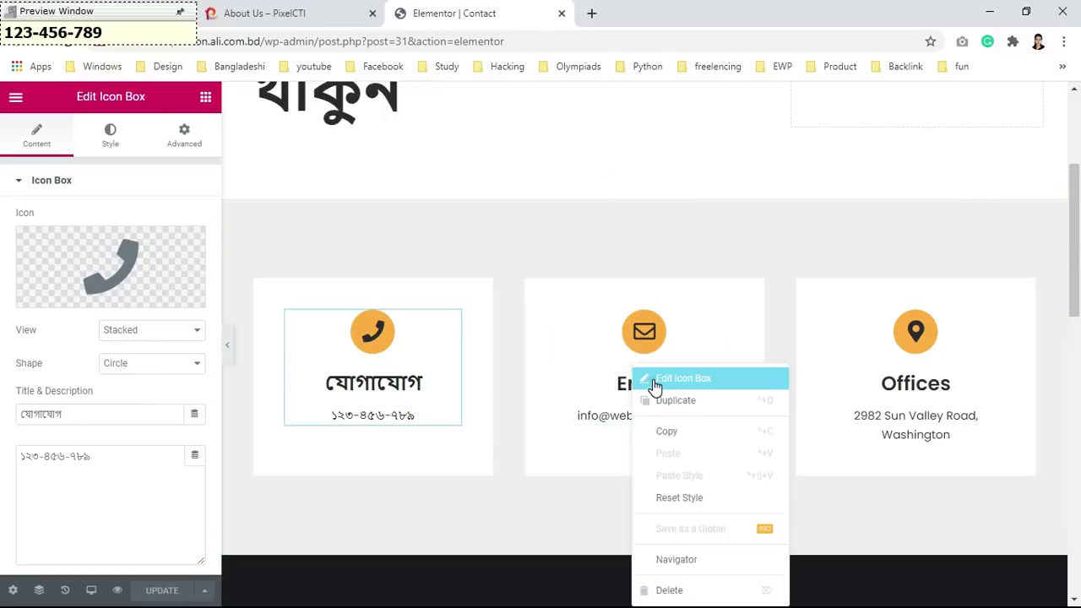
left_click(651, 379)
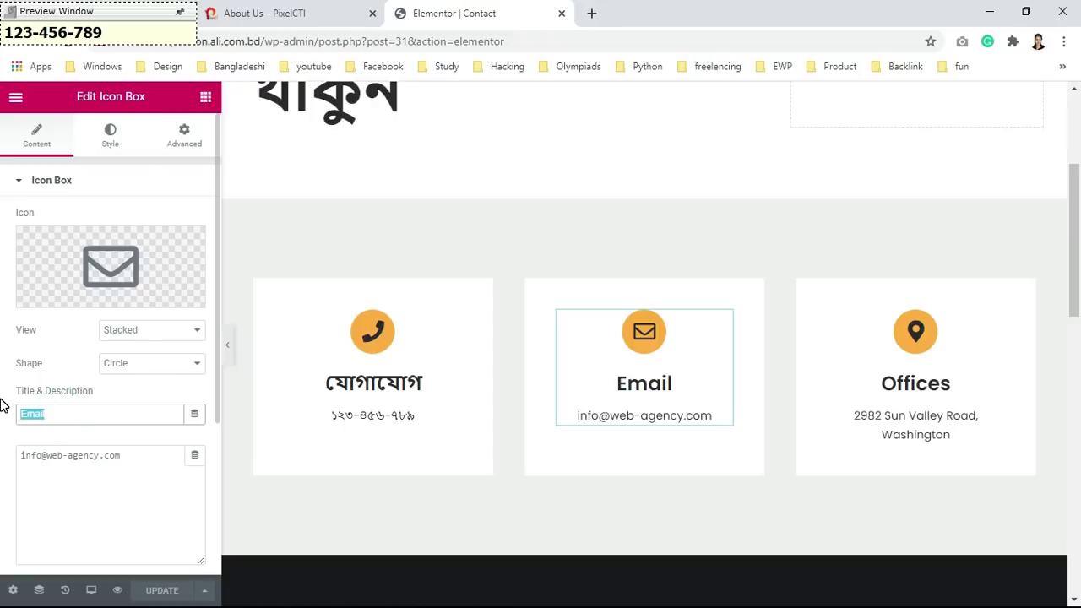
key("BackSpace")
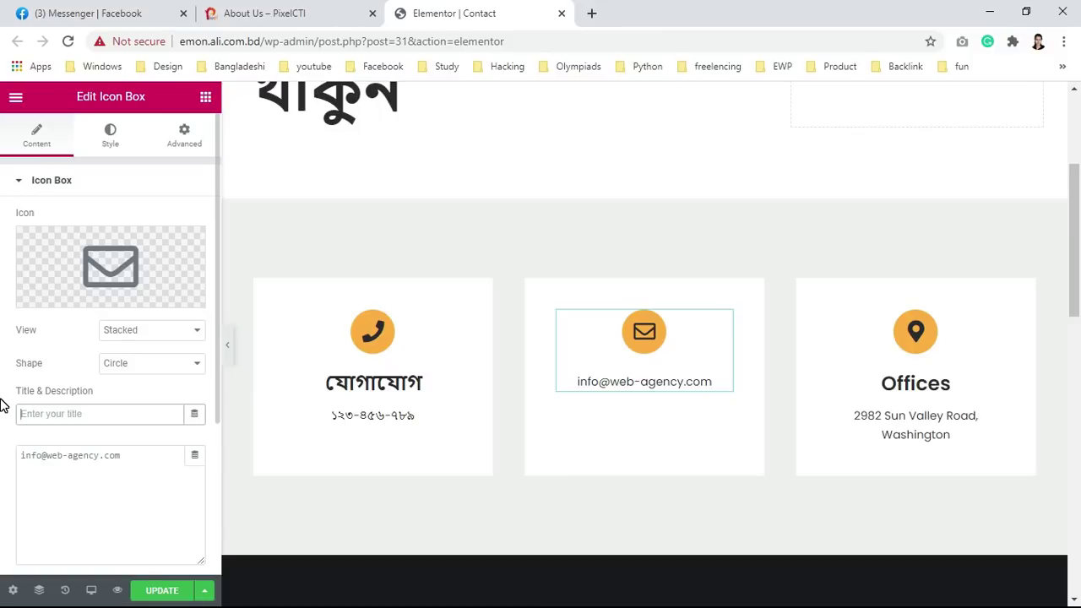
type("imail ")
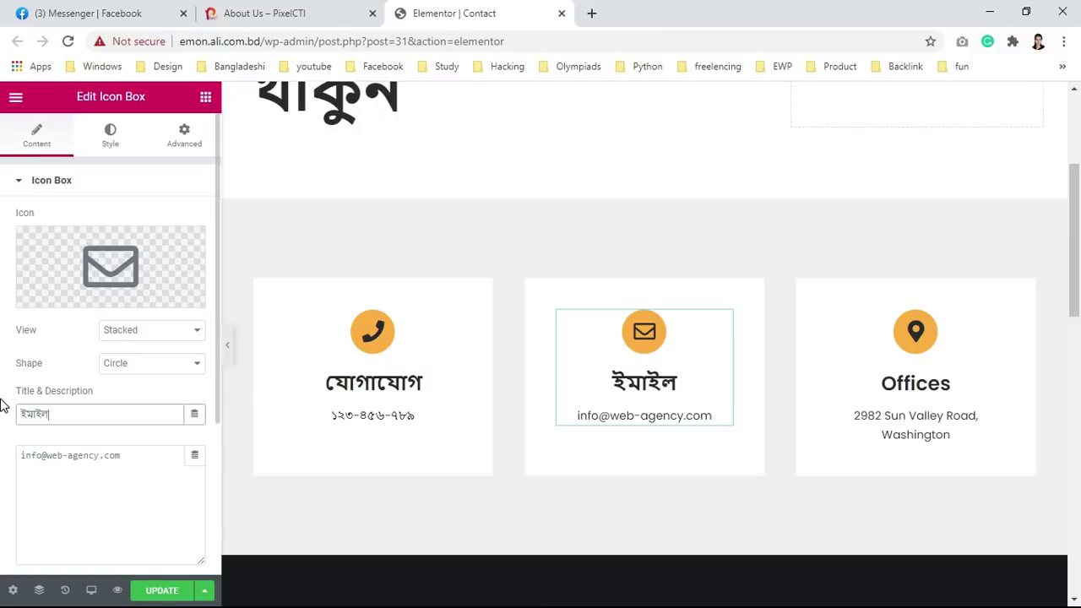
type("meil")
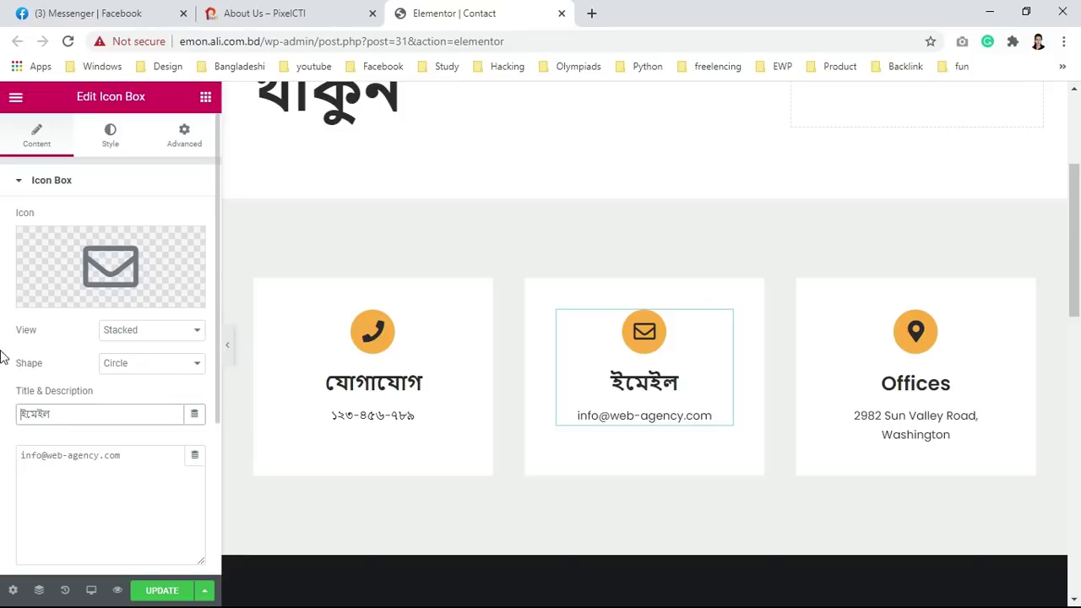
triple_click(132, 455)
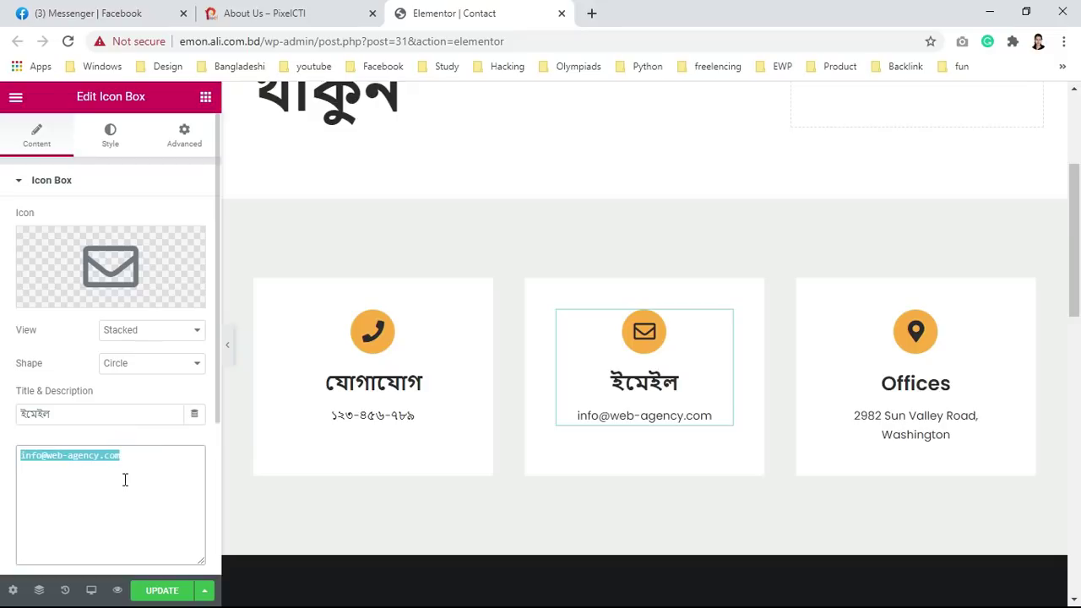
left_click(126, 455)
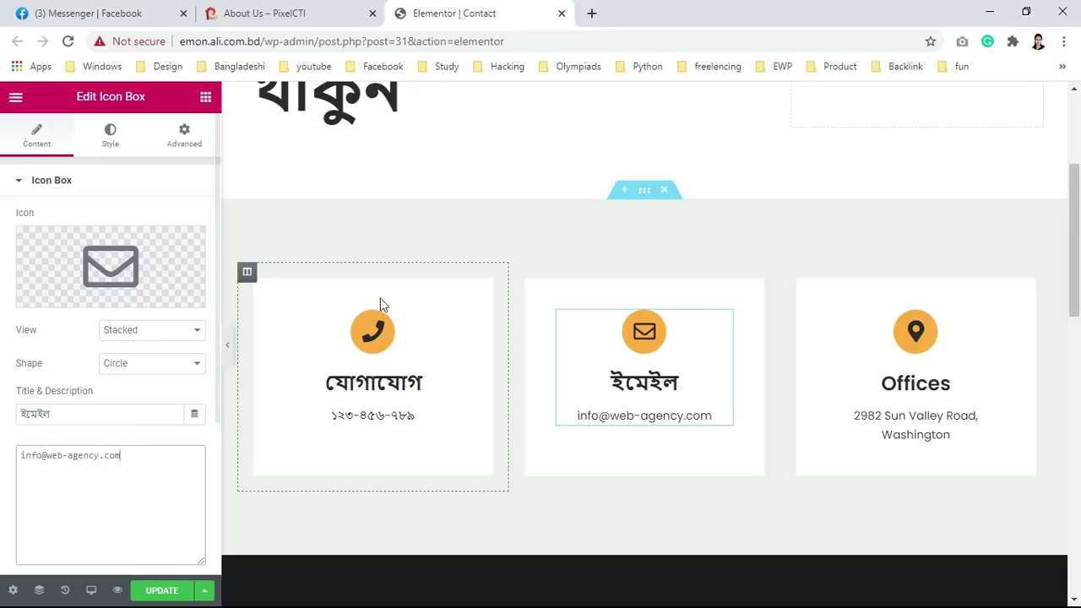
Step: Change the Offices icon box's title to "আমাদের অফিস" and update the page
right_click(933, 384)
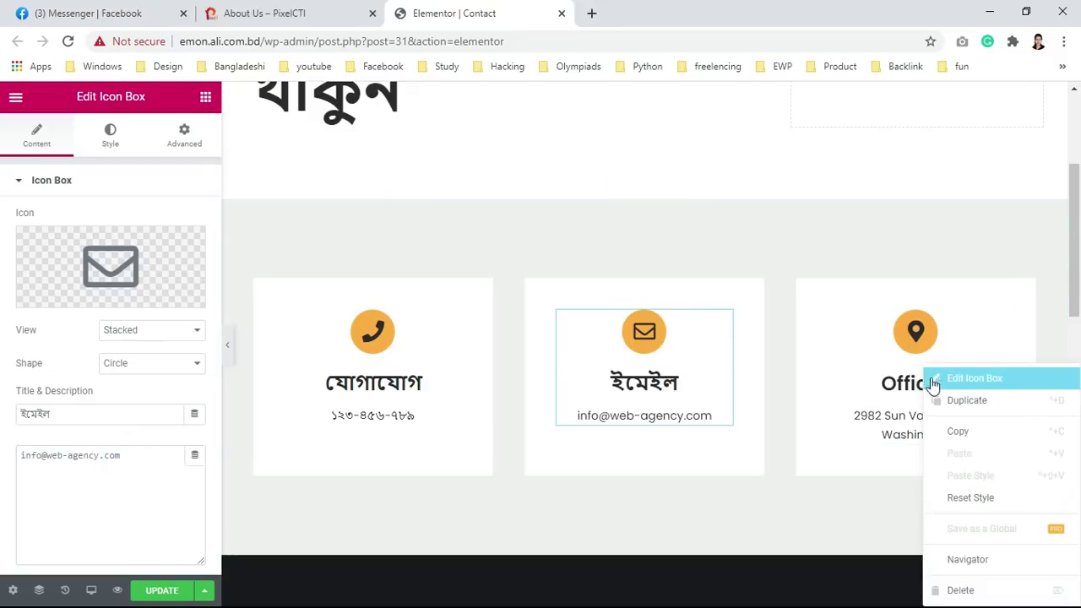
left_click(971, 378)
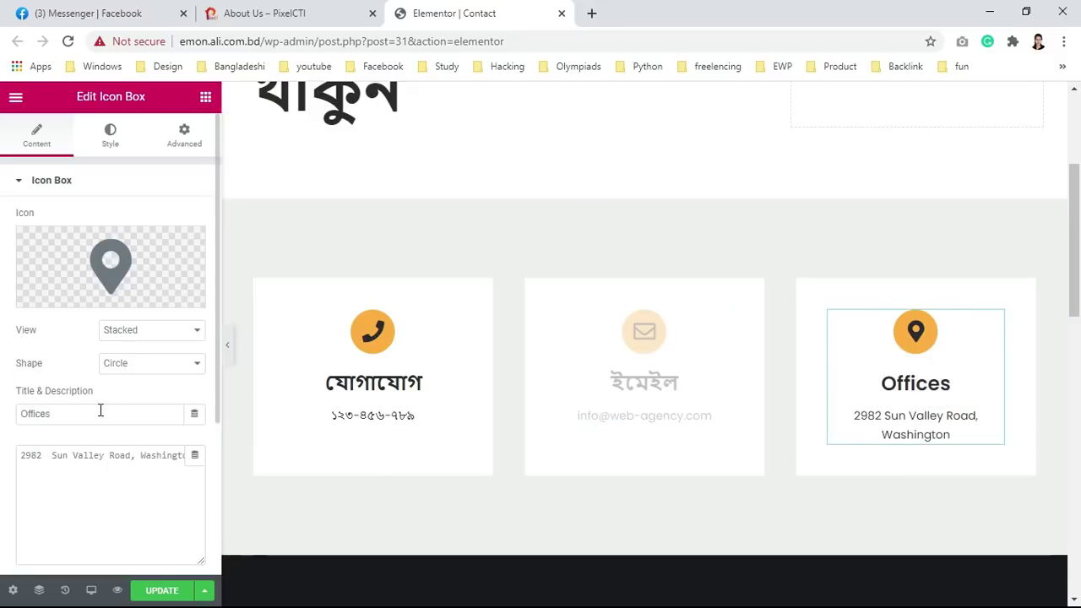
left_click_drag(72, 418, 3, 428)
key("BackSpace")
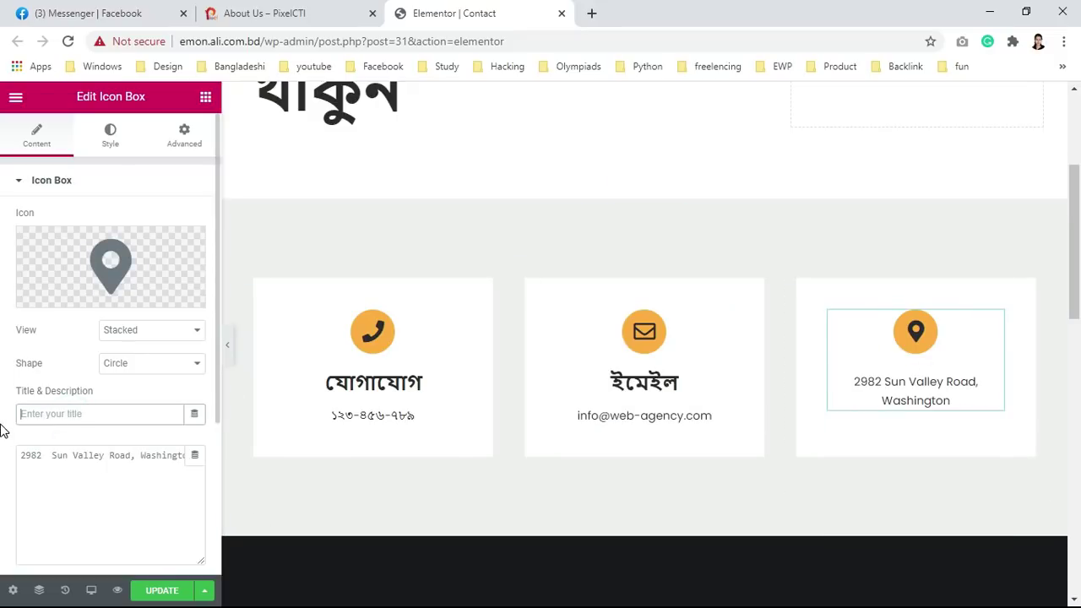
type("amader ofi")
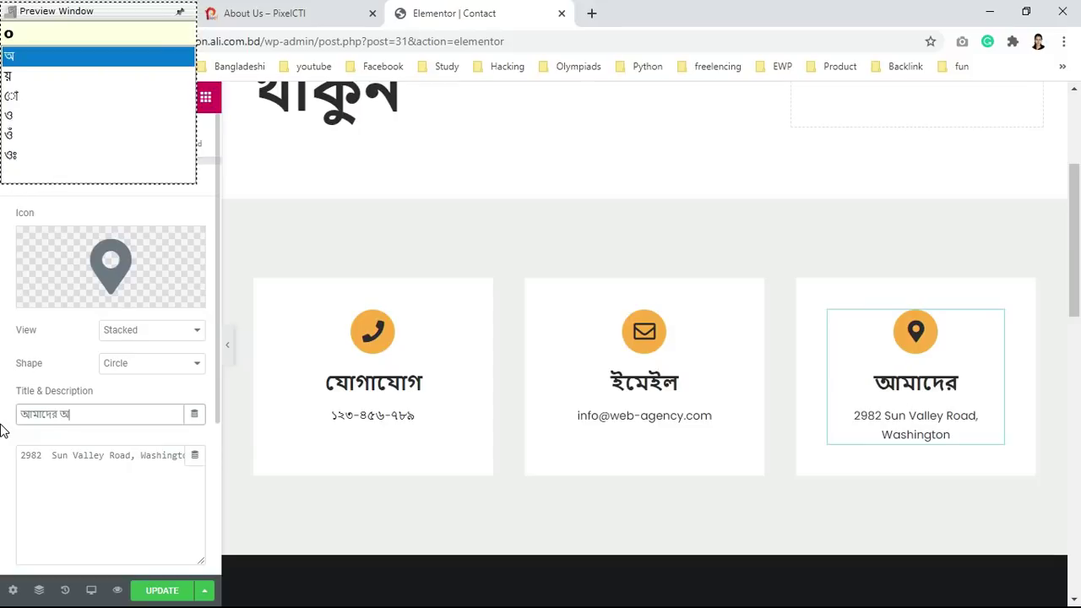
type("s")
left_click(144, 454)
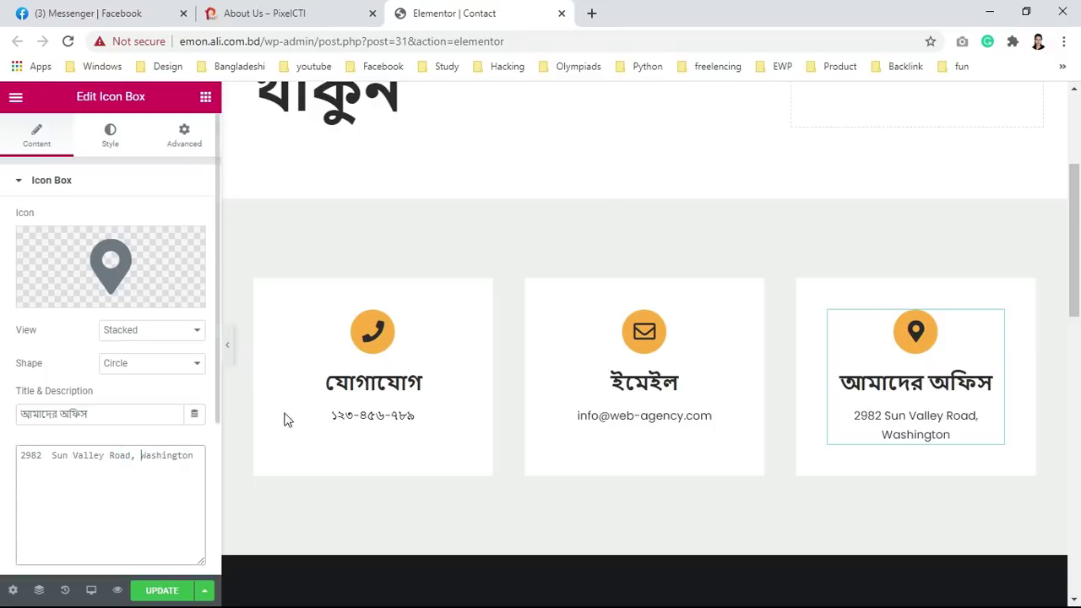
scroll(893, 397, "down", 5)
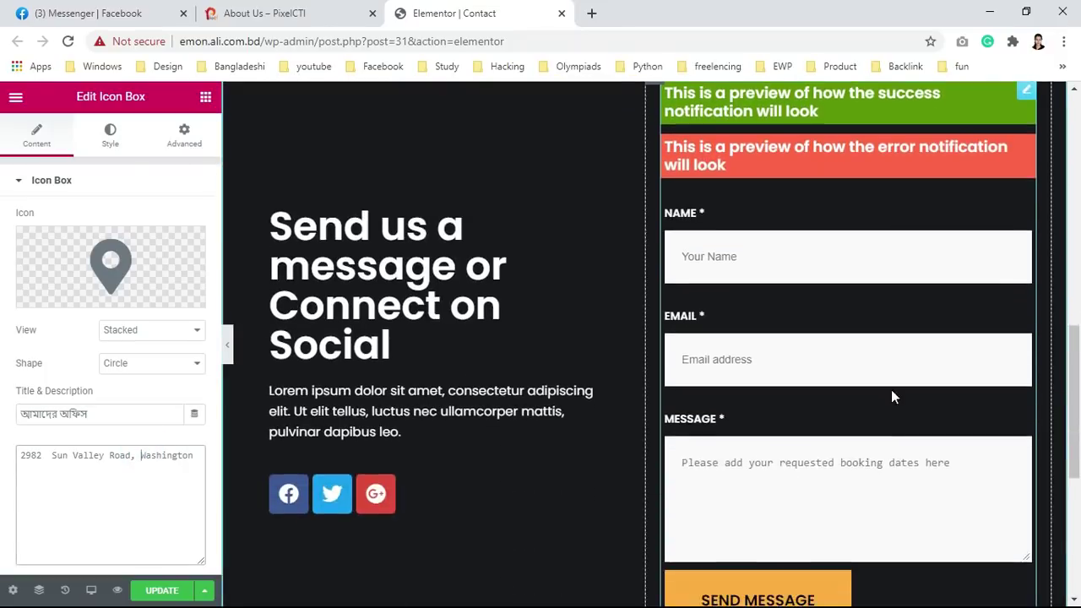
scroll(894, 396, "up", 2)
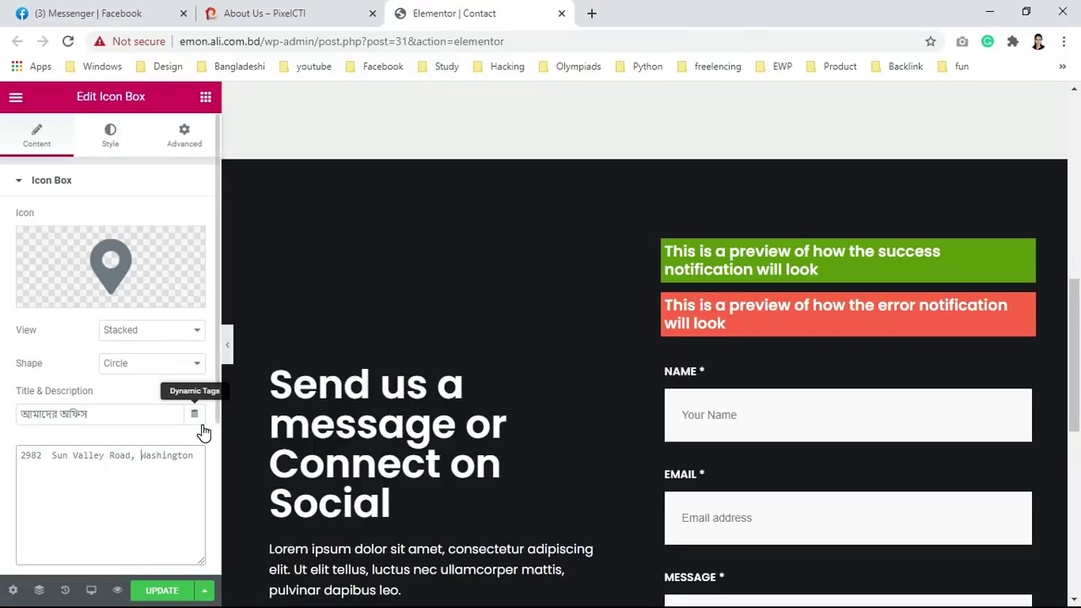
left_click(161, 590)
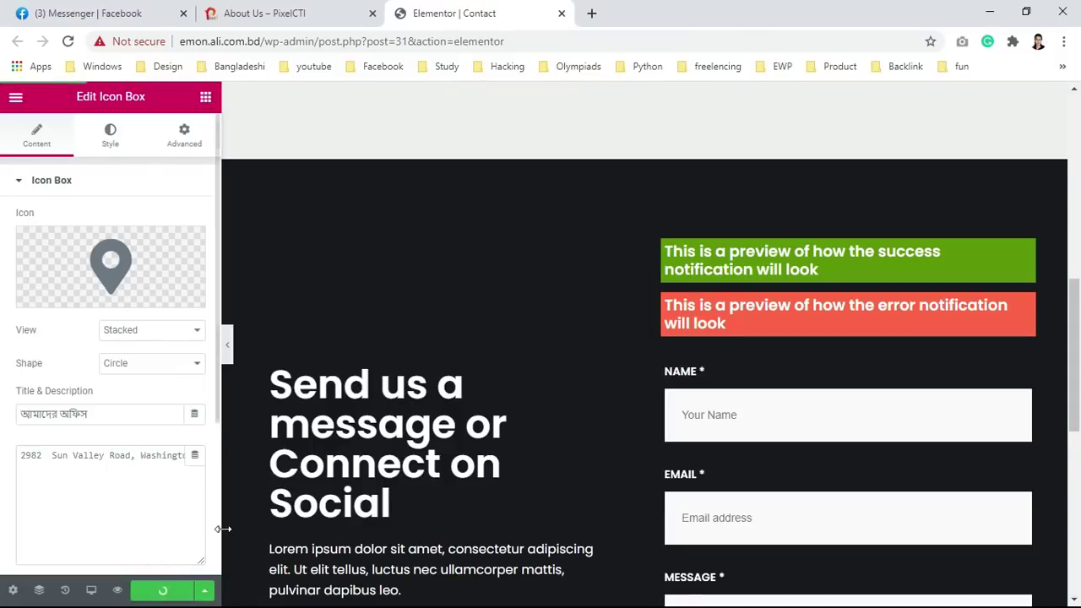
Step: Open the contact form in the dark message section for editing
right_click(842, 260)
left_click(869, 273)
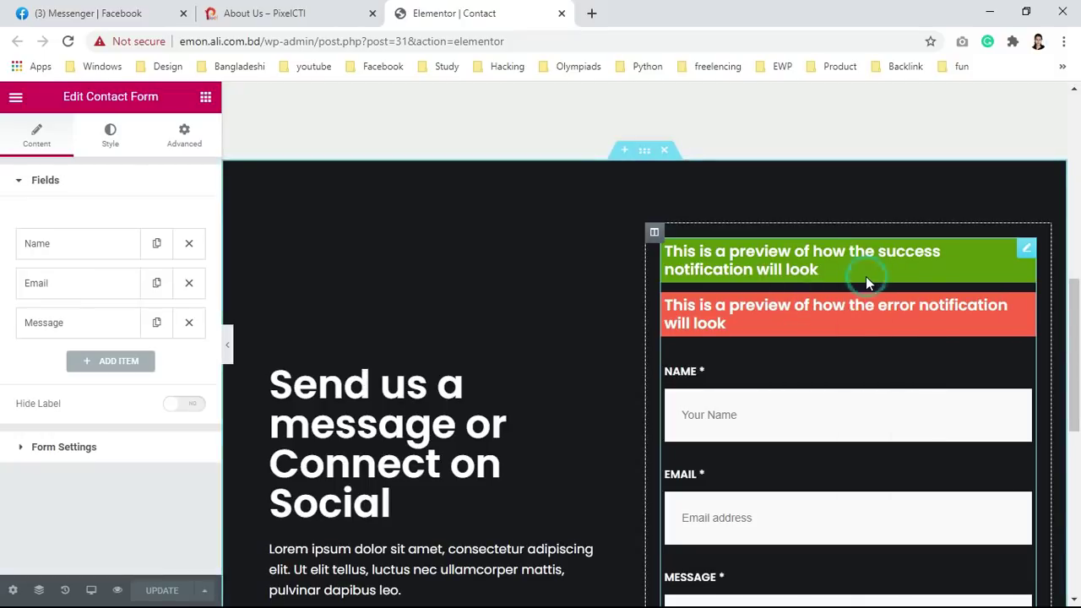
right_click(861, 276)
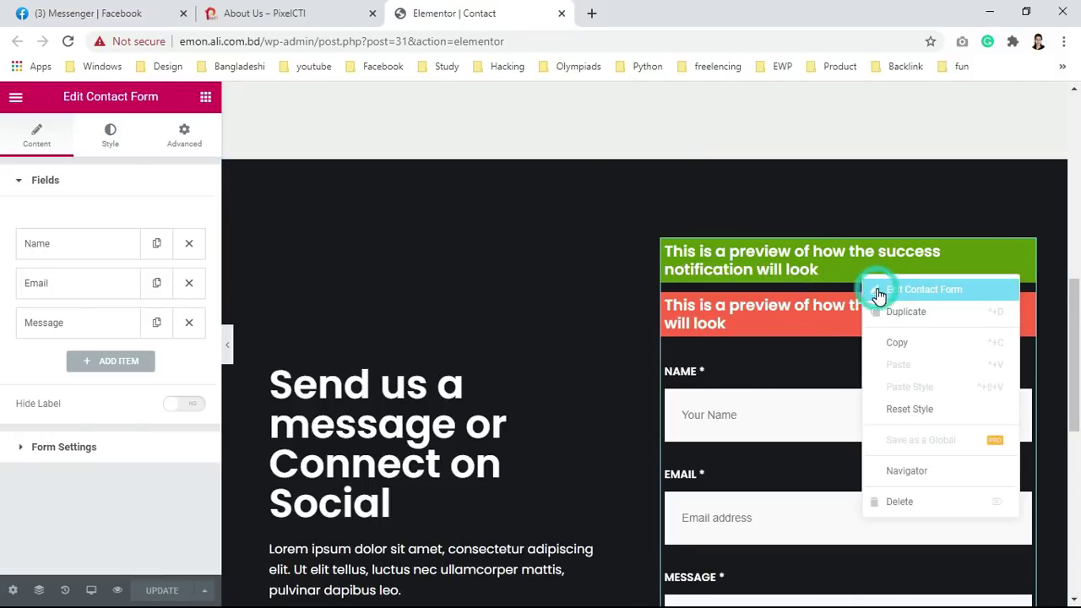
left_click(878, 293)
scroll(781, 439, "down", 2)
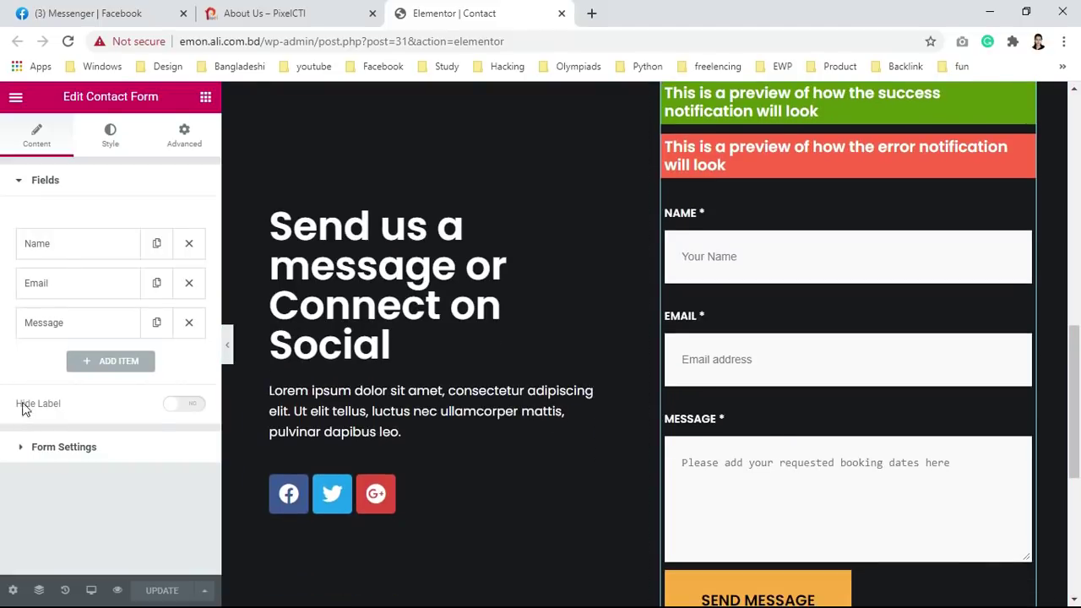
Step: Examine the contact form's Name and Email field settings, including type, width, label and placeholder, and collapse them again
left_click(68, 245)
left_click(68, 245)
left_click(67, 247)
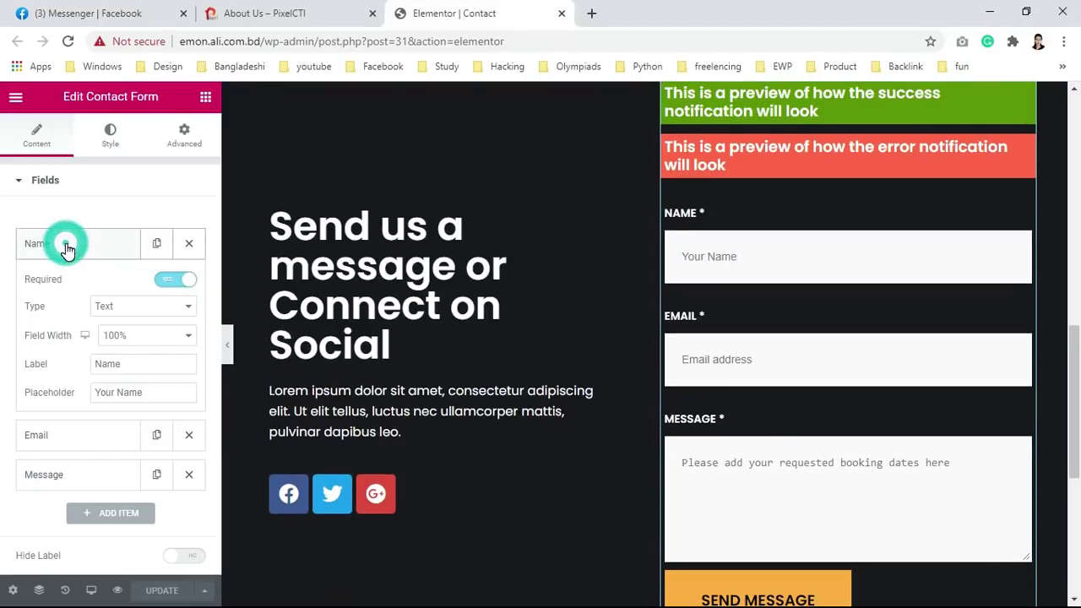
left_click(68, 247)
left_click(67, 247)
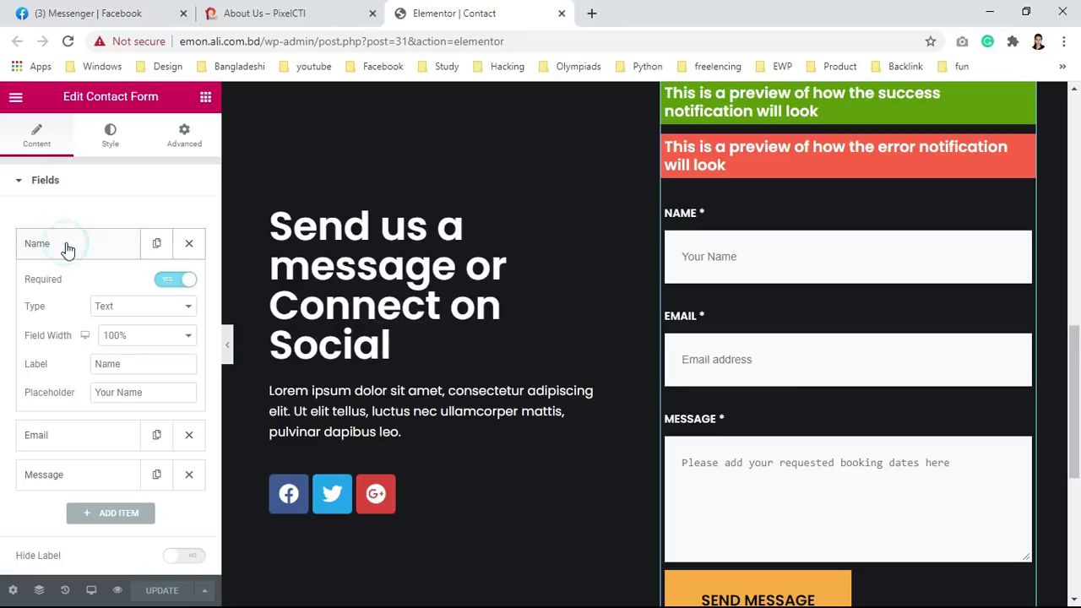
left_click(69, 246)
left_click(73, 291)
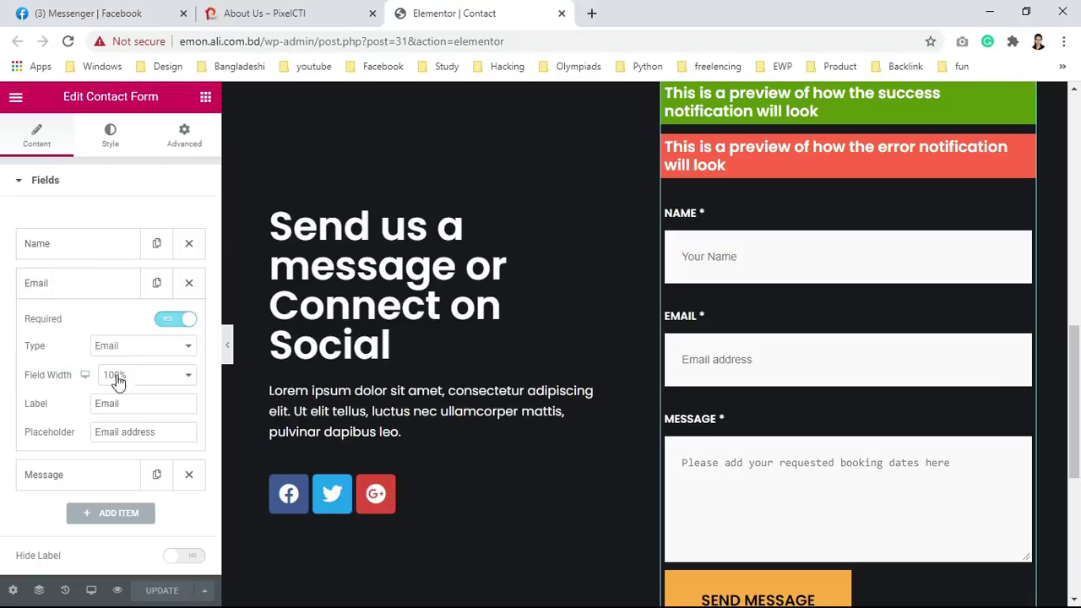
left_click(90, 284)
scroll(350, 502, "down", 5)
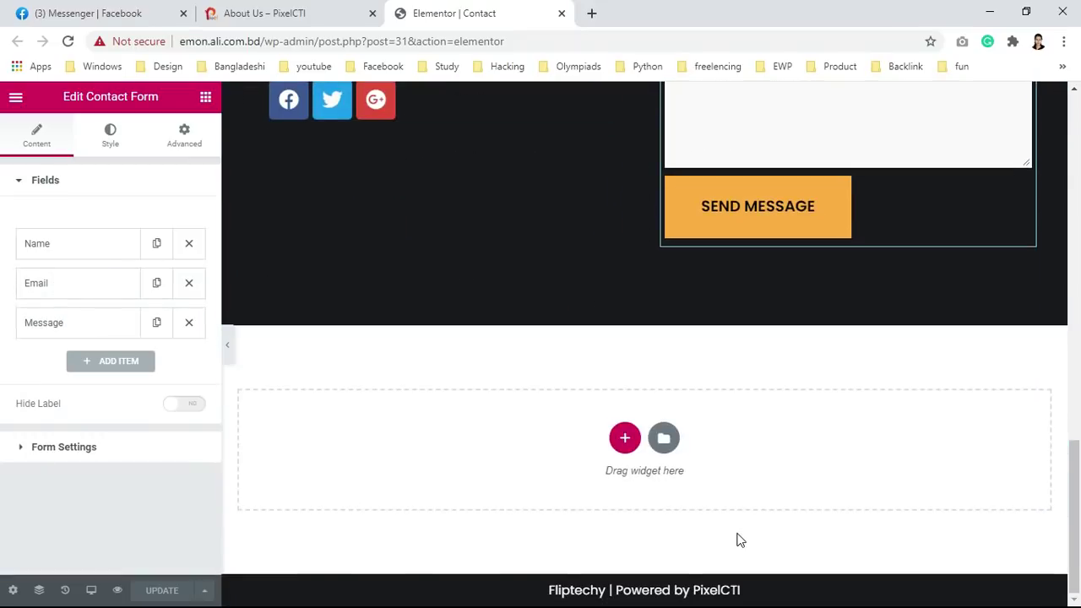
scroll(739, 540, "up", 10)
scroll(630, 494, "down", 4)
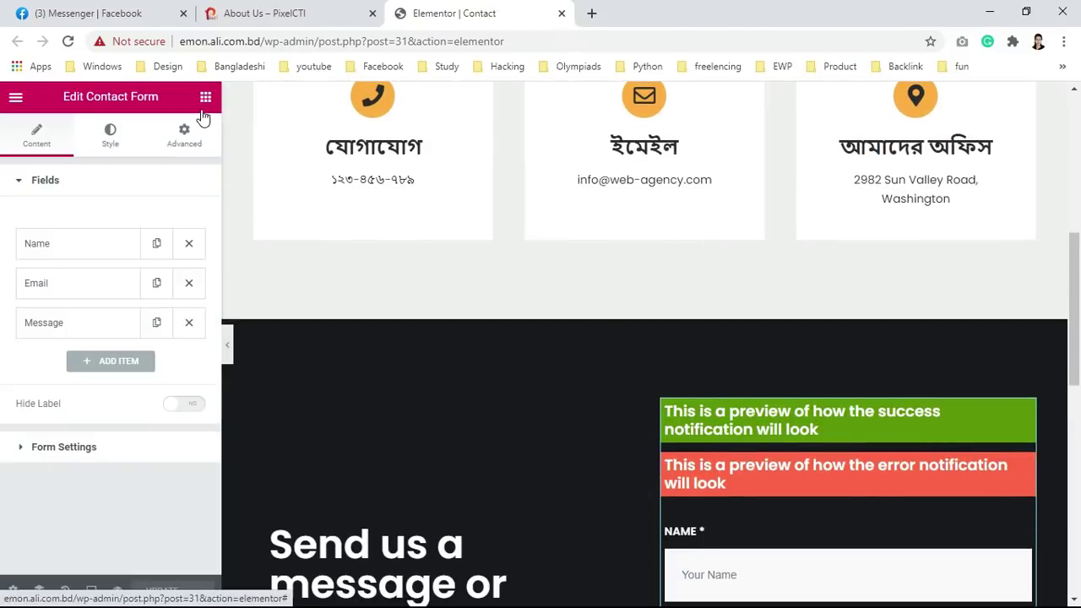
left_click(205, 100)
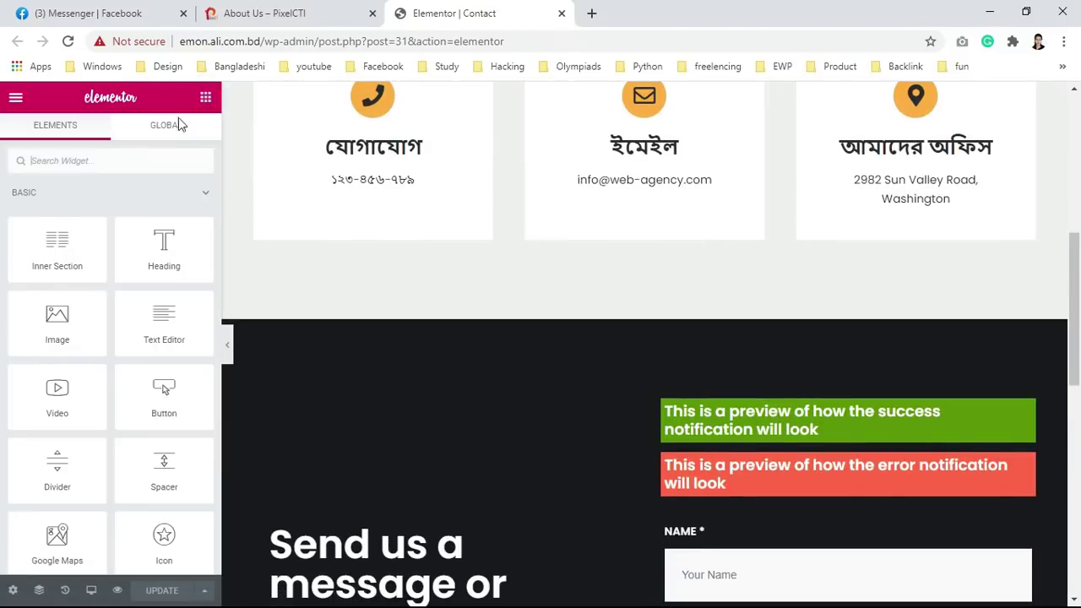
left_click(103, 162)
type("con")
key("BackSpace")
key("BackSpace")
key("BackSpace")
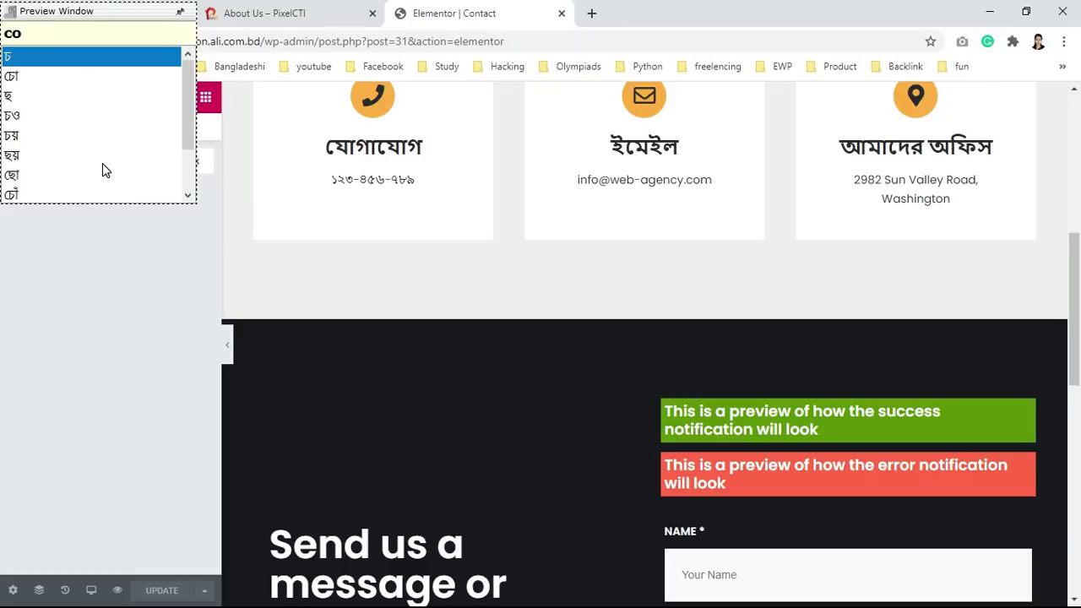
Step: Bring up the Avro Keyboard's floating language toolbar on the desktop
scroll(501, 437, "up", 6)
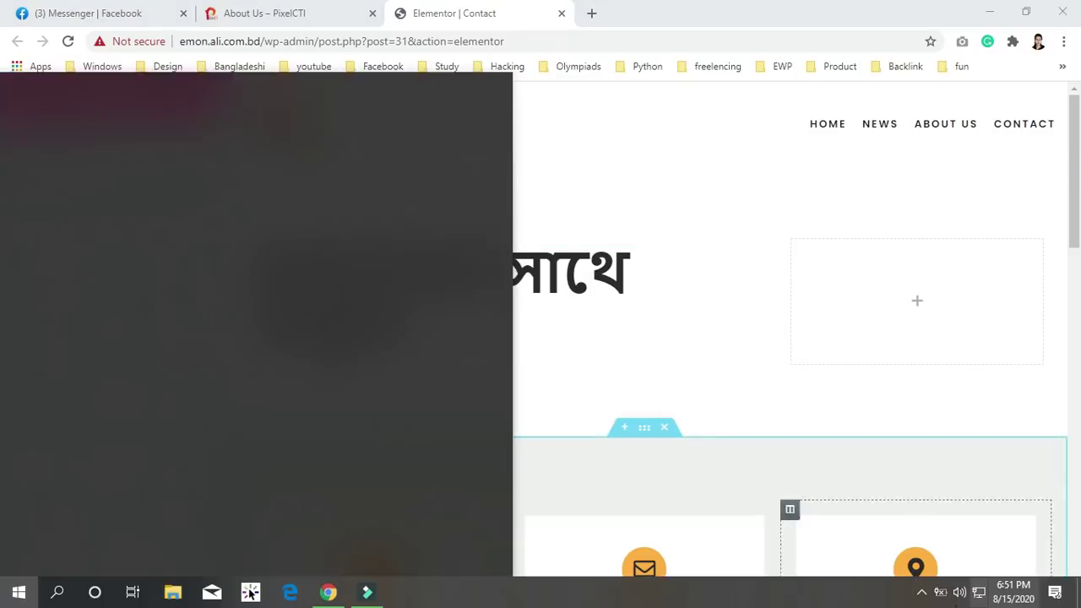
key("super")
left_click(921, 593)
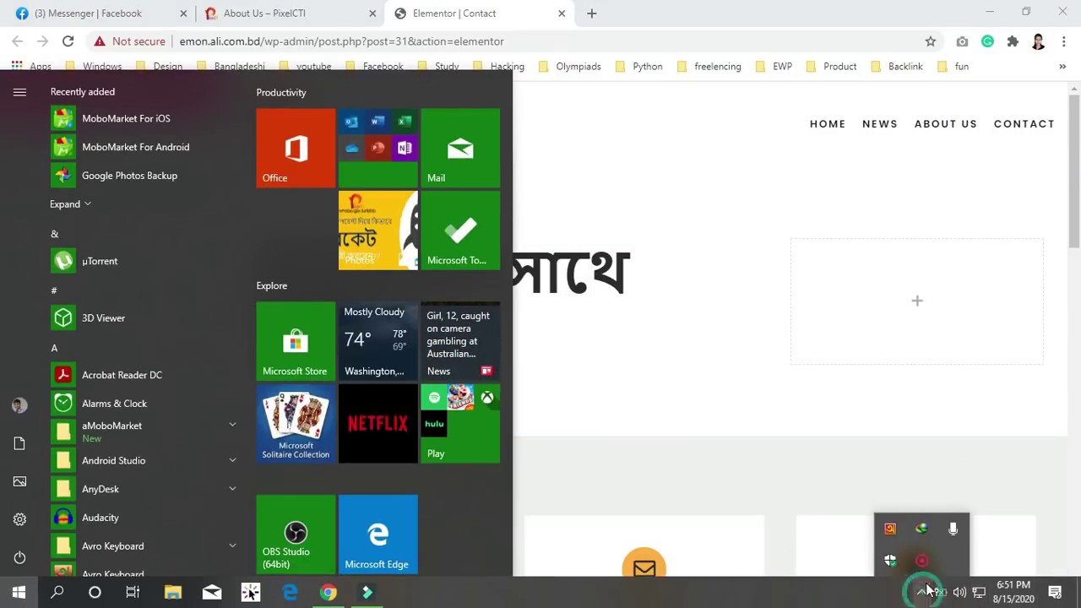
right_click(890, 529)
left_click(914, 349)
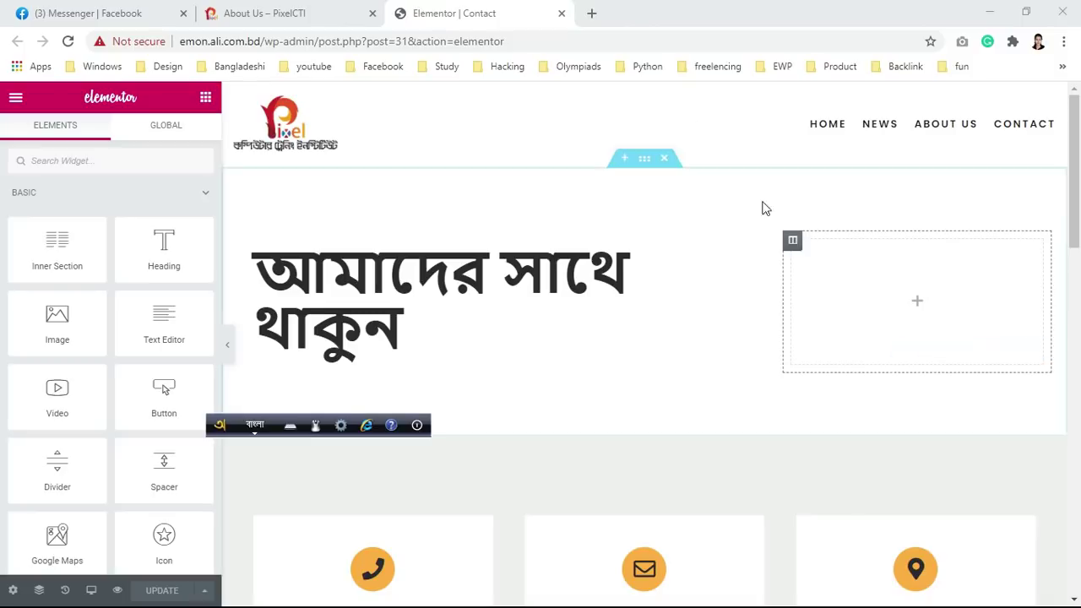
left_click(253, 423)
left_click(139, 158)
type("conta")
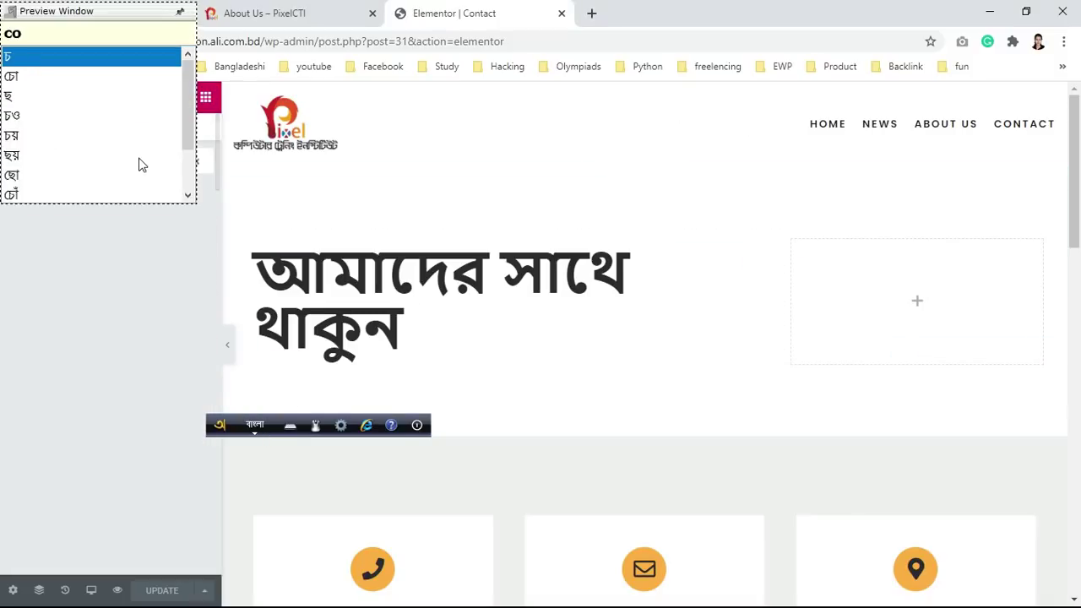
key("BackSpace")
key("BackSpace")
key("BackSpace")
key("BackSpace")
key("BackSpace")
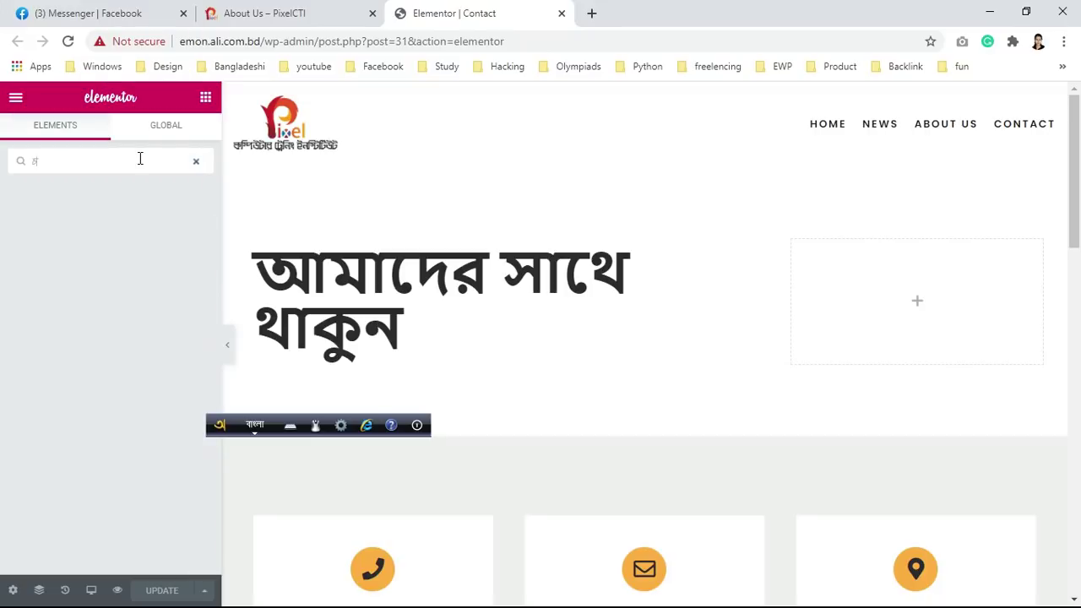
Step: Switch the keyboard language to English and search the Elementor widgets for "cont"
left_click(254, 424)
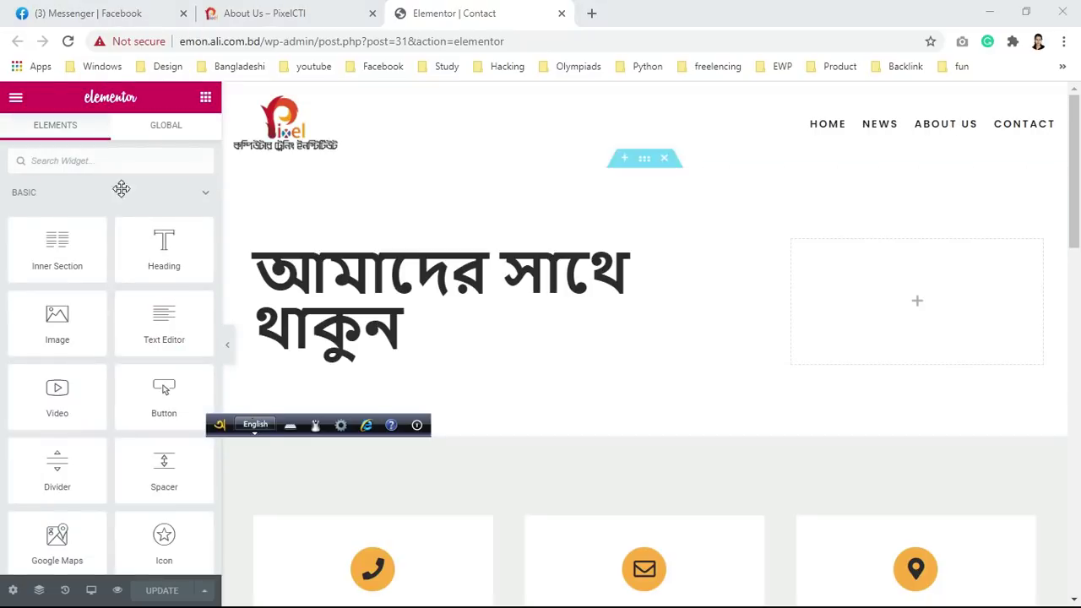
left_click(112, 158)
type("cont")
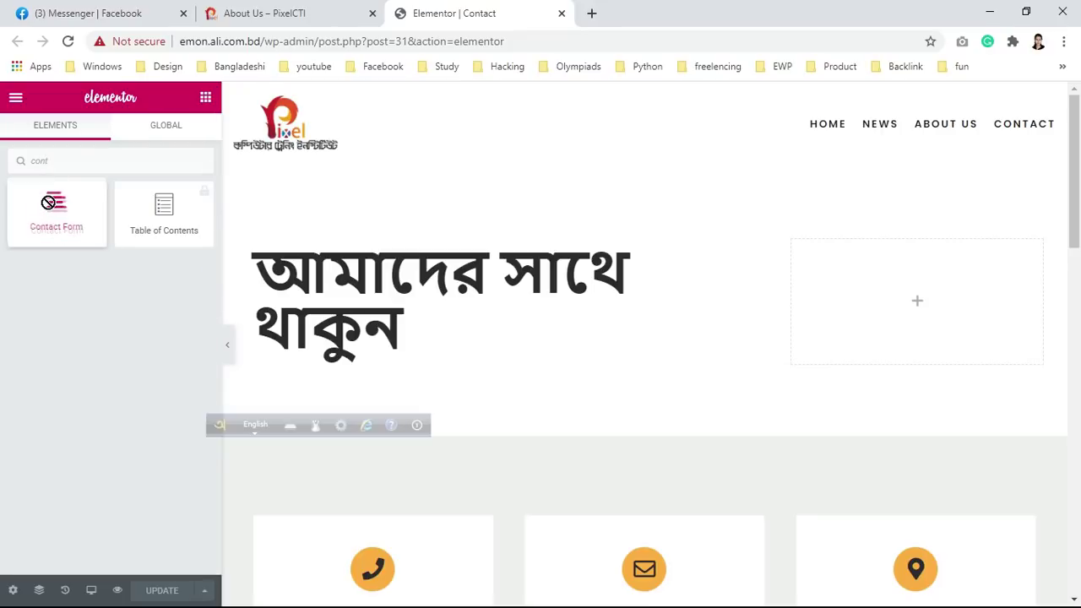
Step: Add a single-column section below the dark message section and place an Image widget in it
scroll(742, 455, "down", 12)
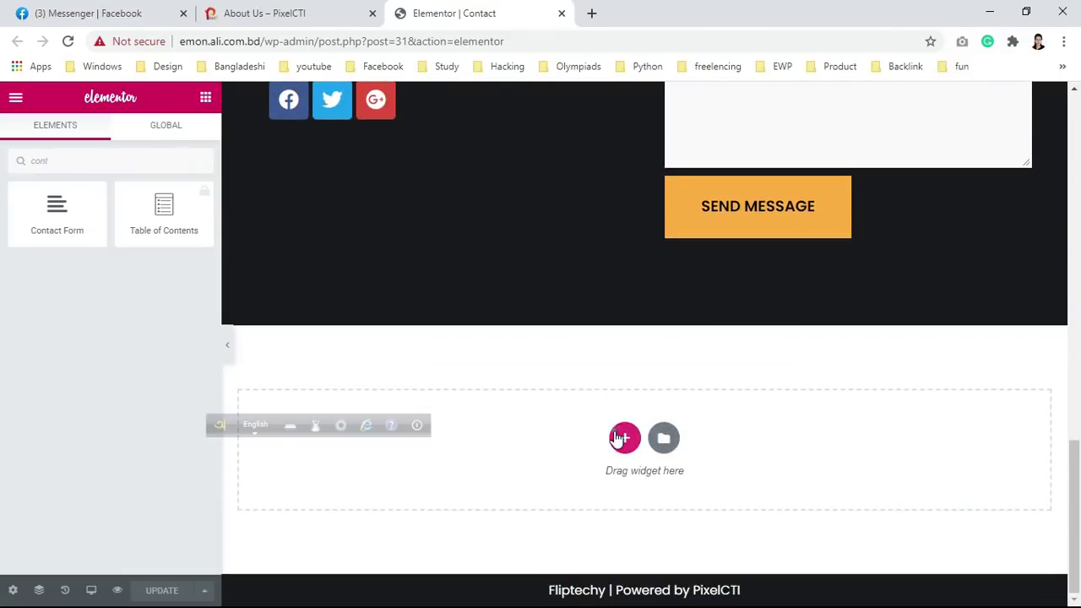
left_click(619, 437)
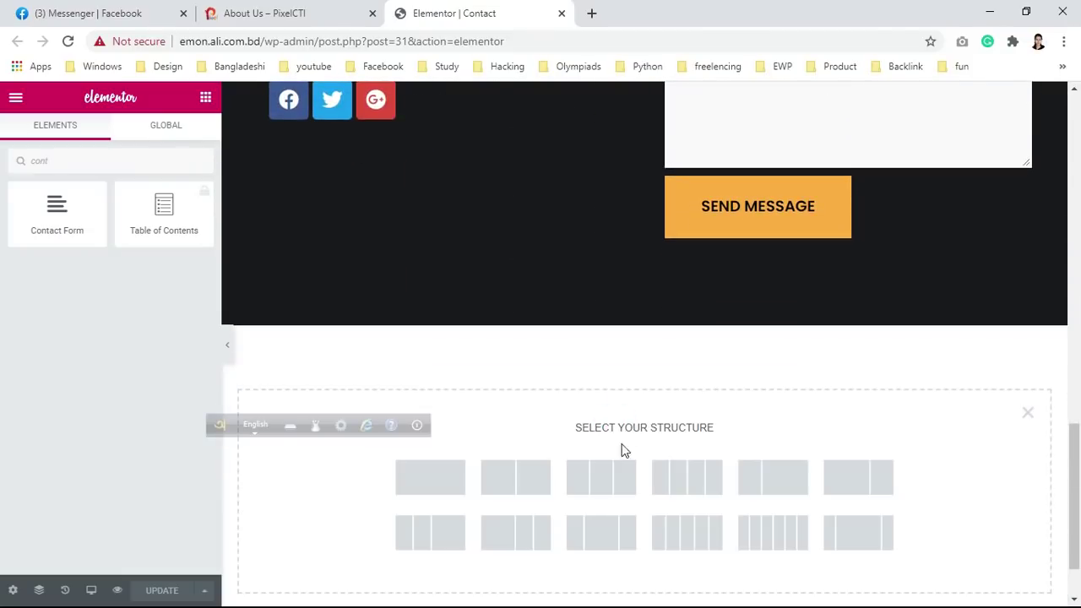
left_click(426, 475)
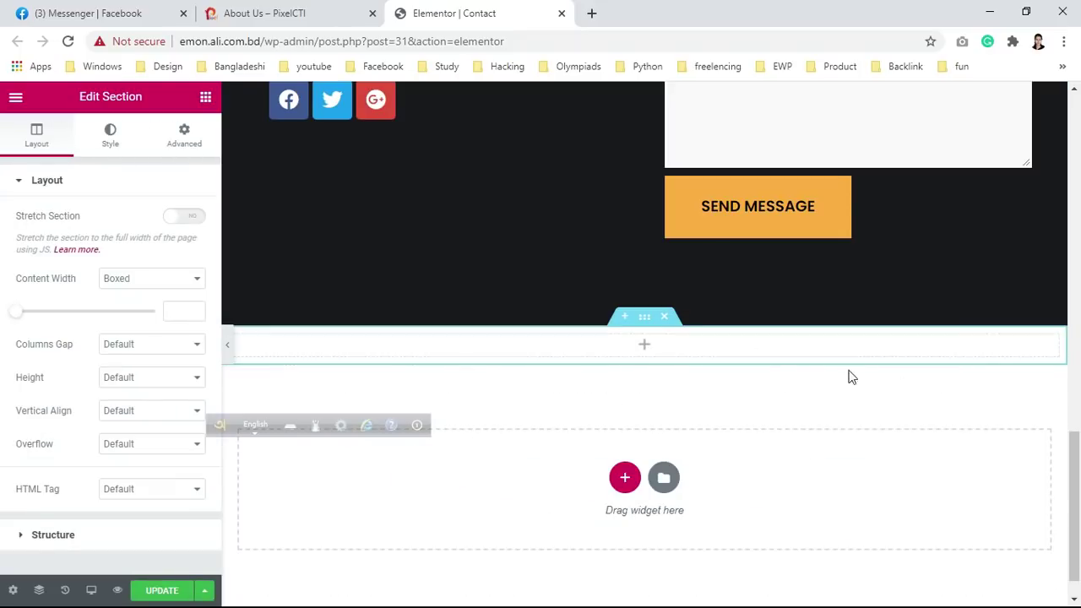
left_click(201, 98)
left_click_drag(57, 326, 651, 353)
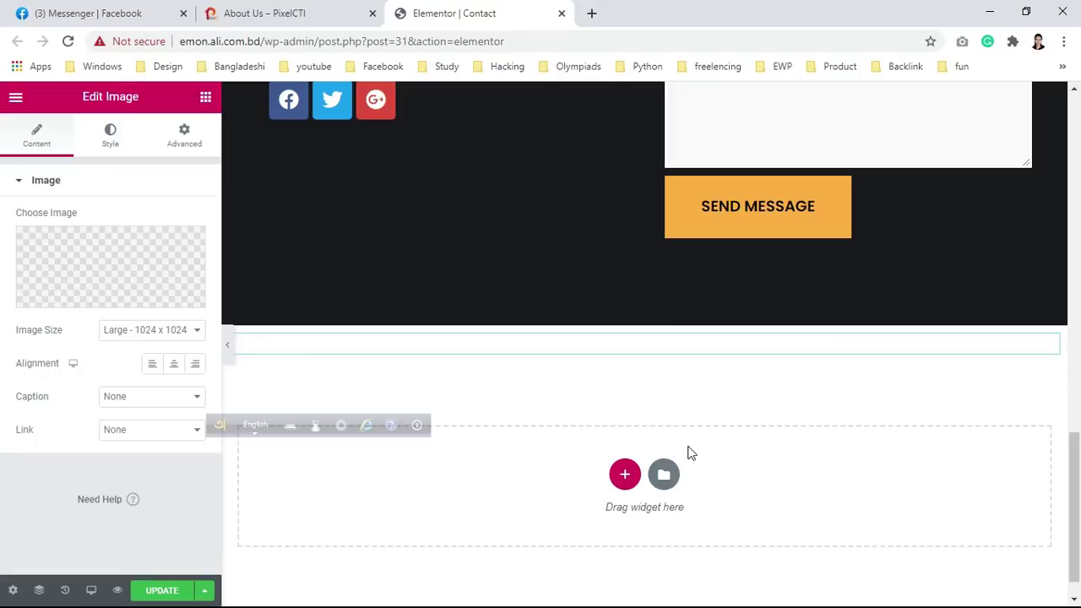
Step: Delete the new section containing the placeholder image
scroll(688, 454, "down", 4)
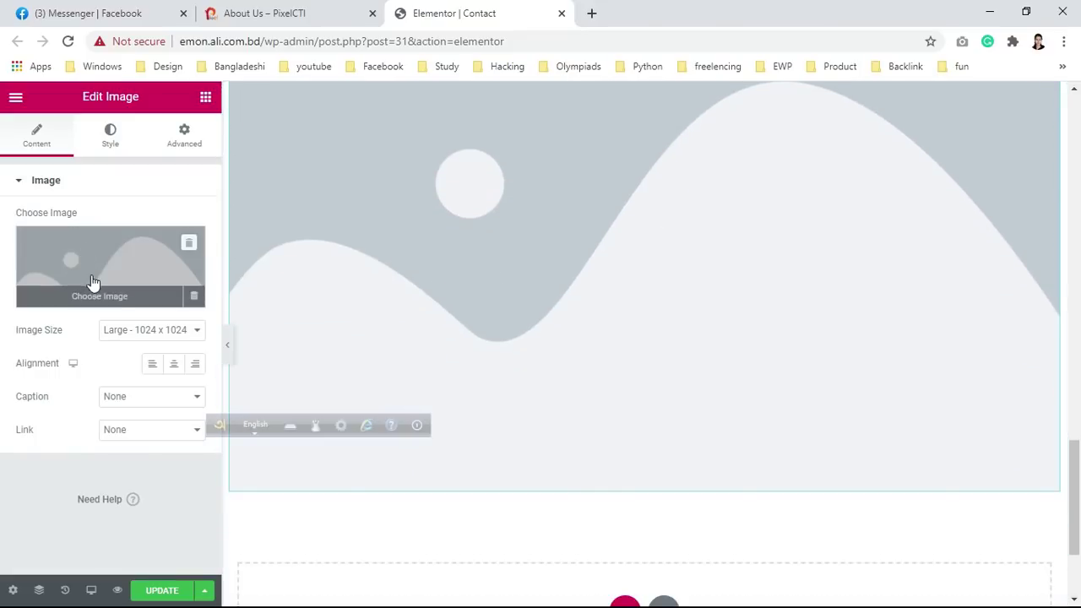
mouse_move(99, 306)
scroll(735, 456, "up", 5)
scroll(661, 283, "down", 1)
left_click(665, 255)
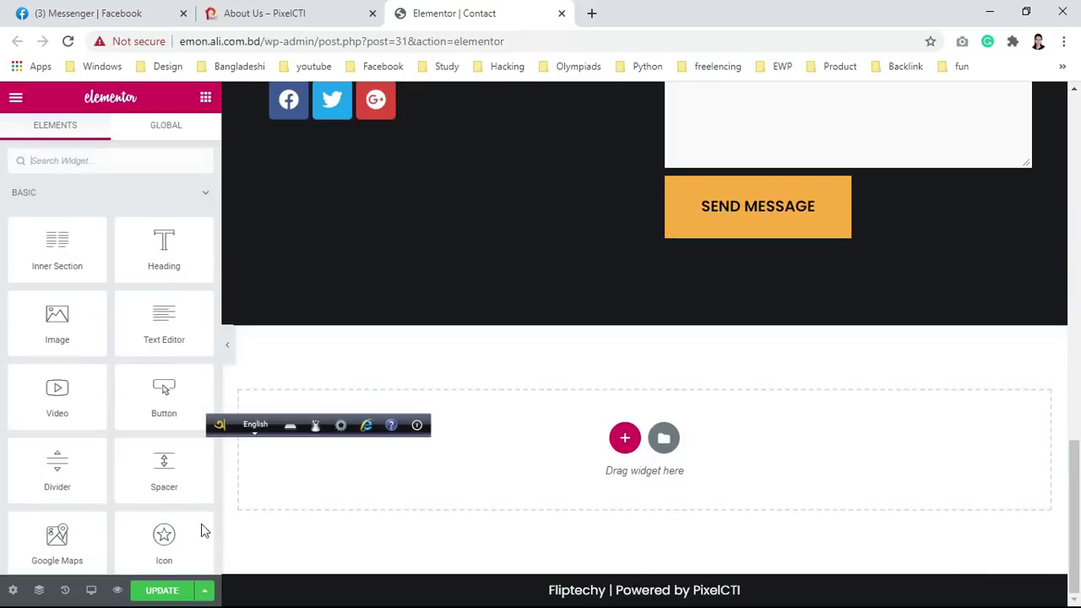
Step: Update the Contact page, then hide the floating keyboard toolbar and close the page's editor
left_click(187, 591)
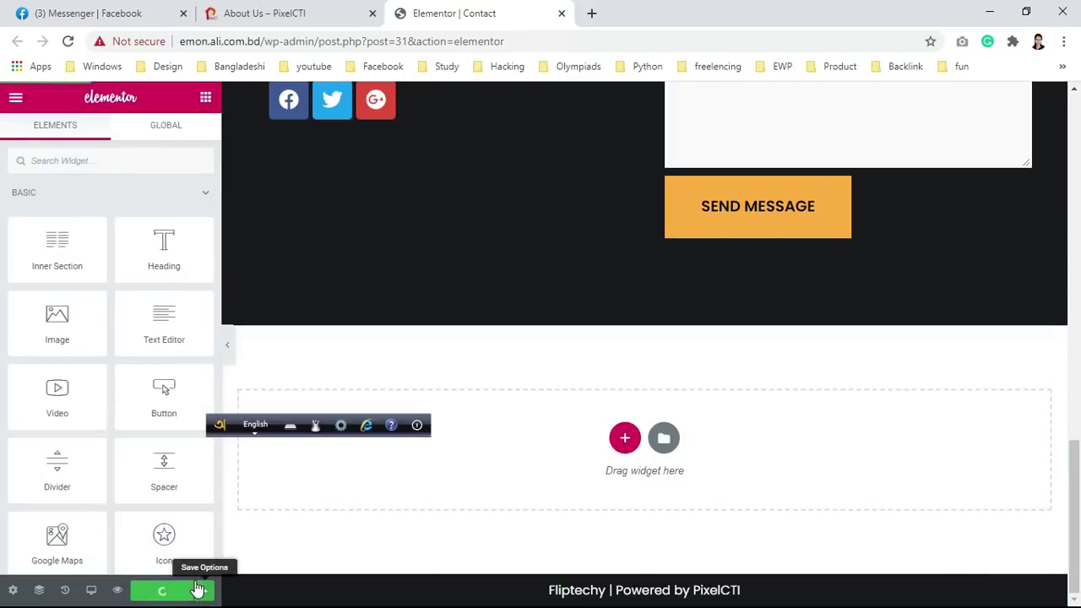
right_click(414, 430)
left_click(441, 448)
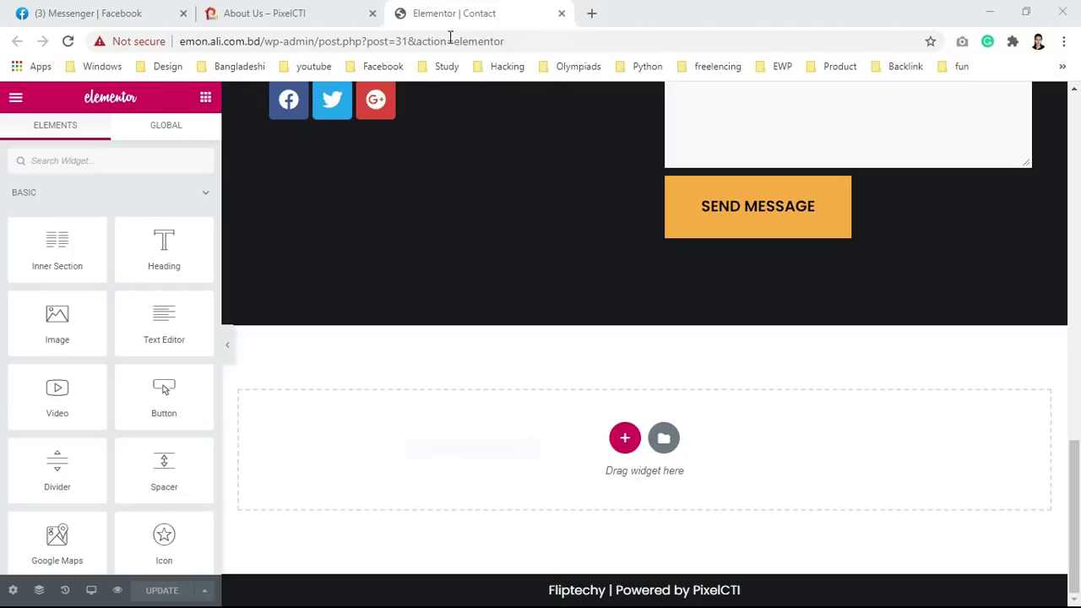
left_click(561, 13)
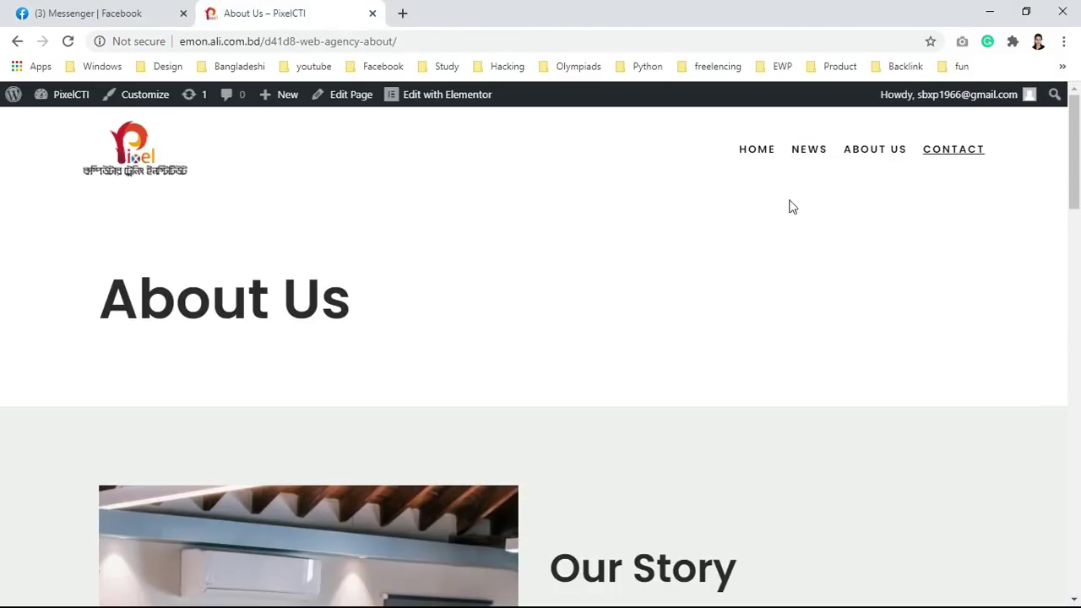
Step: Open the site's News page and, in a separate browser tab, the WordPress dashboard's list of all posts
left_click(803, 151)
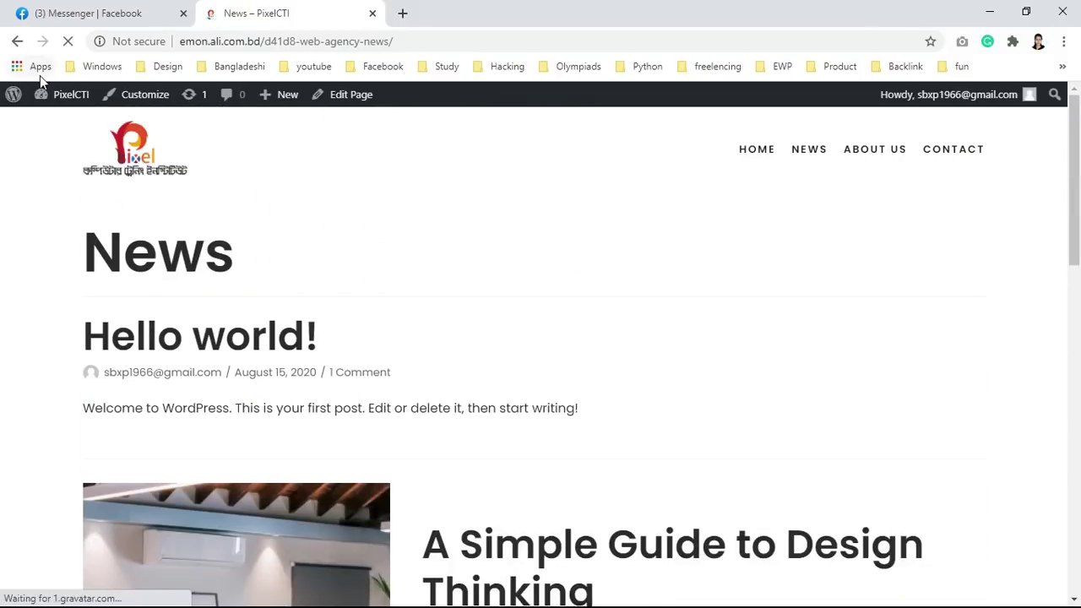
mouse_move(58, 102)
middle_click(60, 123)
left_click(507, 6)
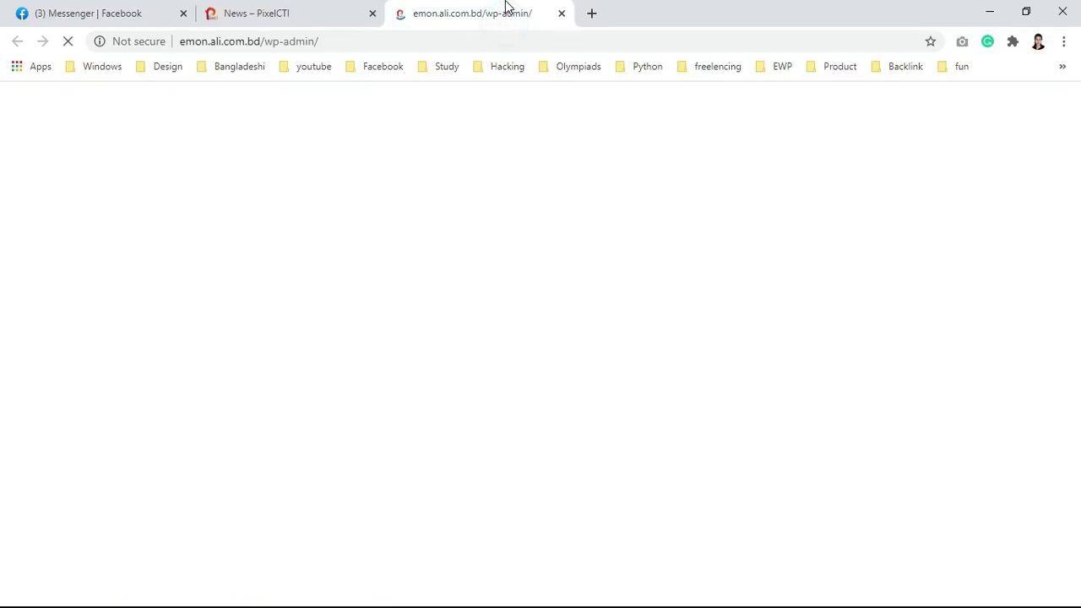
left_click(304, 10)
left_click(453, 10)
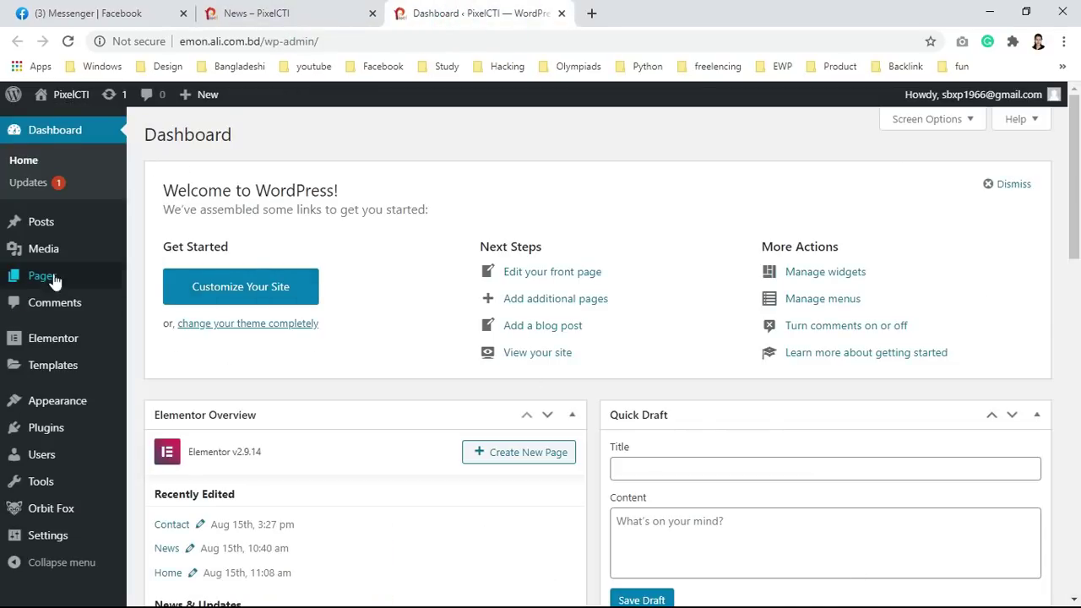
mouse_move(133, 234)
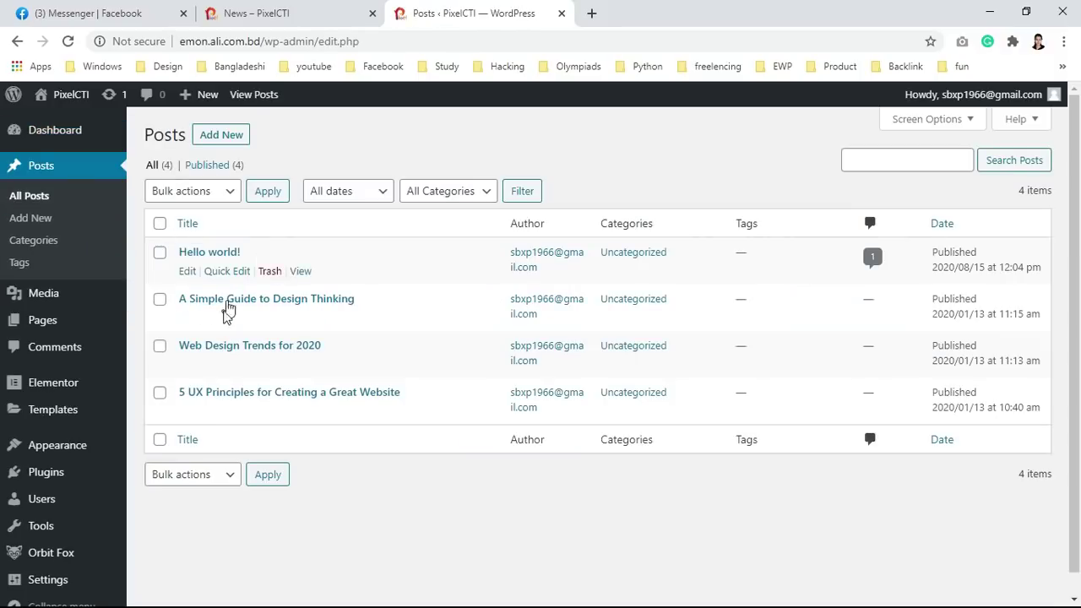
Step: Check the News page's articles against the WordPress post list and move all the posts to the Trash
left_click(320, 9)
scroll(295, 422, "down", 10)
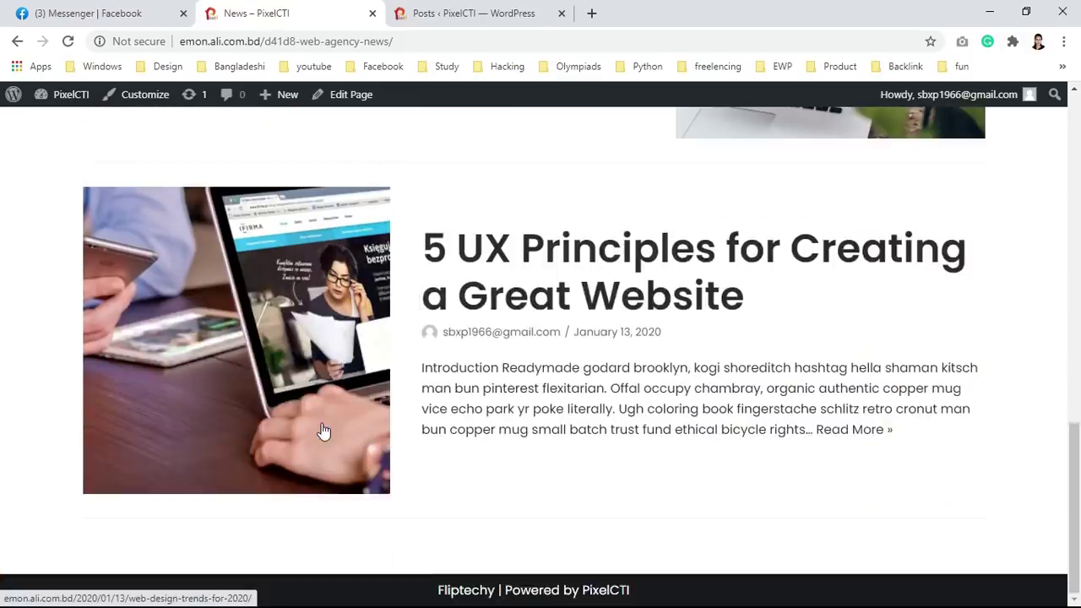
scroll(320, 432, "up", 8)
left_click(507, 10)
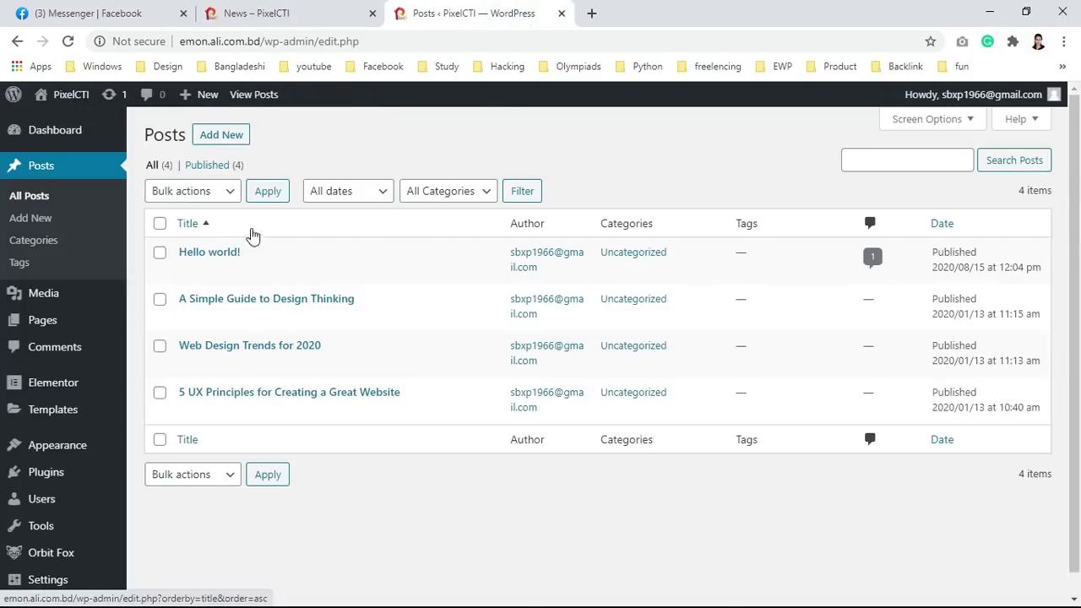
left_click(160, 225)
left_click(185, 192)
left_click(191, 243)
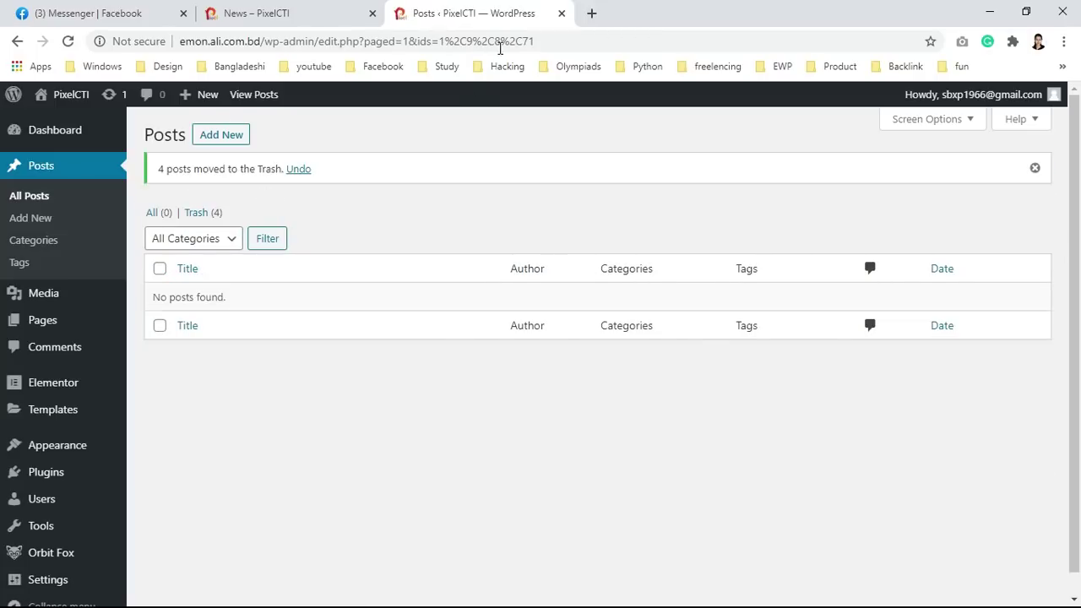
Step: Search Google for "prothom alo" in a new browser tab and open the Prothom Alo news site
left_click(592, 14)
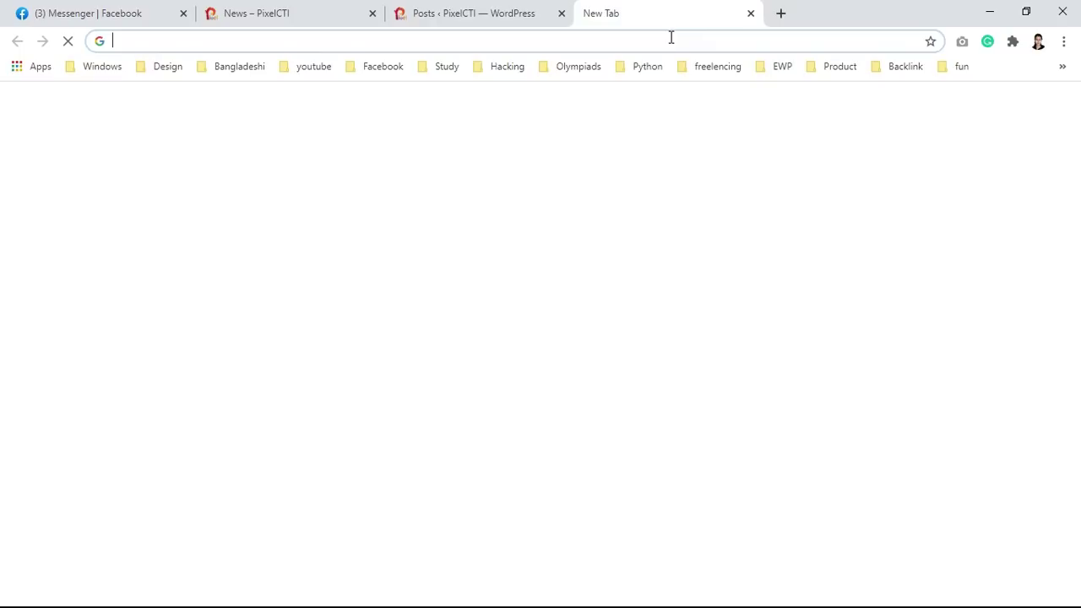
type("prothom alo")
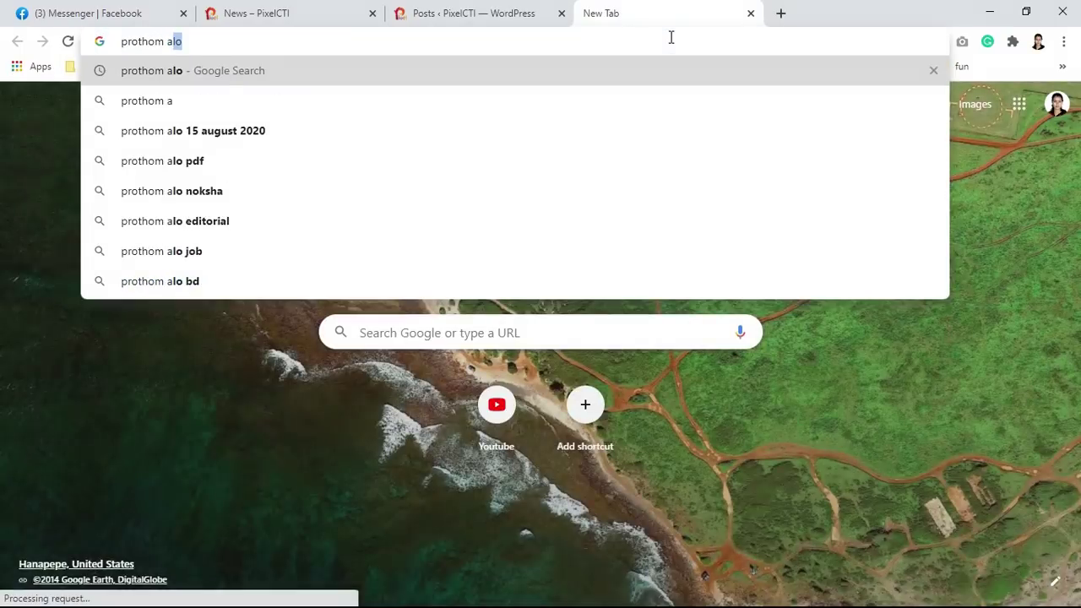
key("Return")
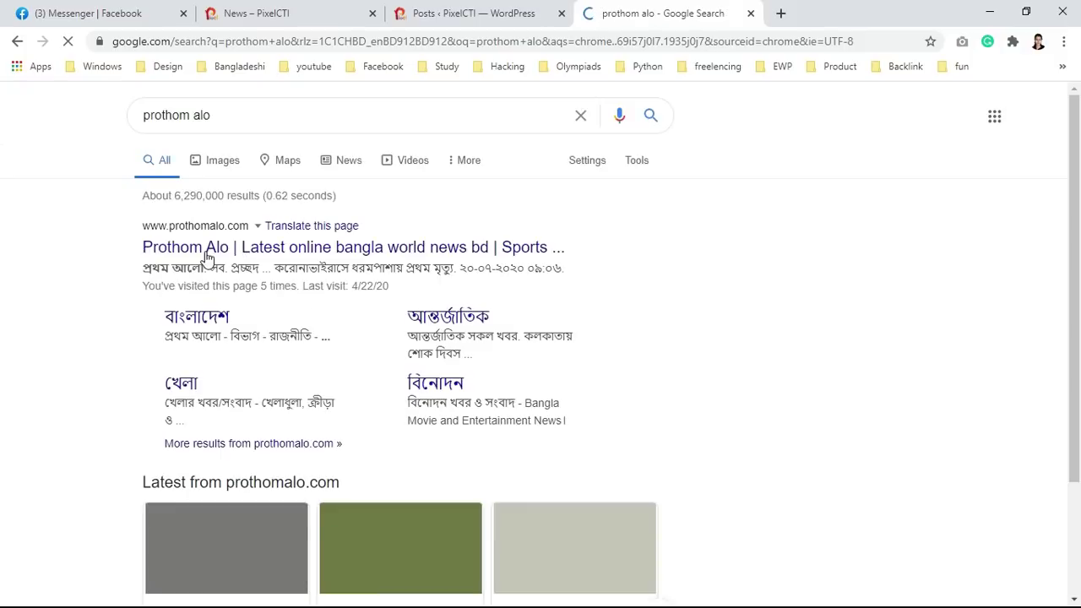
left_click(201, 247)
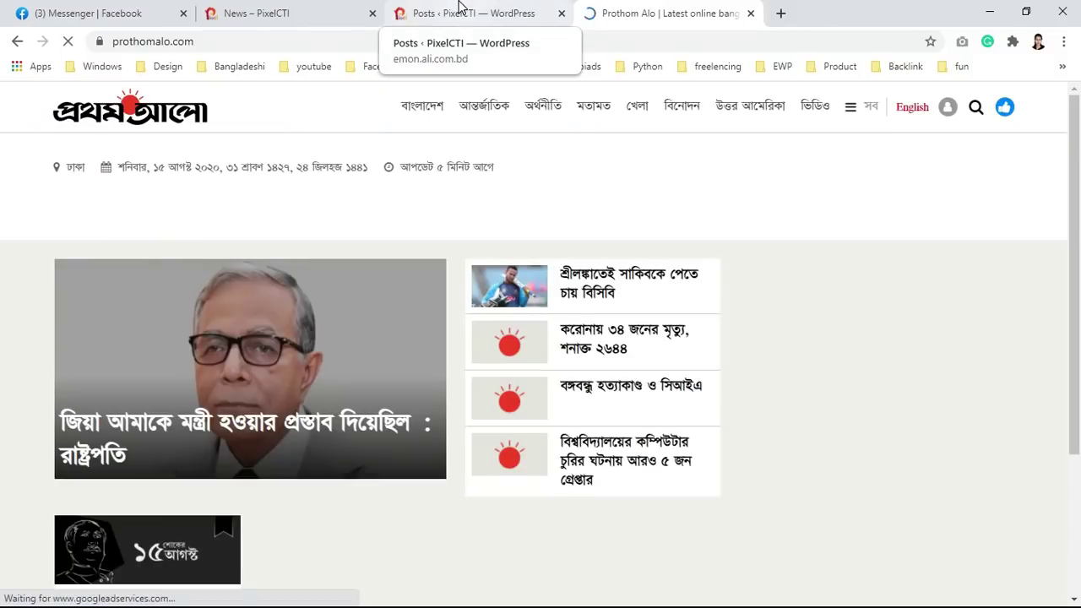
Step: Open the article "করোনাকালে ২৫৪ জনের নমুনা সংগ্রহ করেছেন তিনি", look through it and return to the WordPress post list
scroll(545, 486, "down", 3)
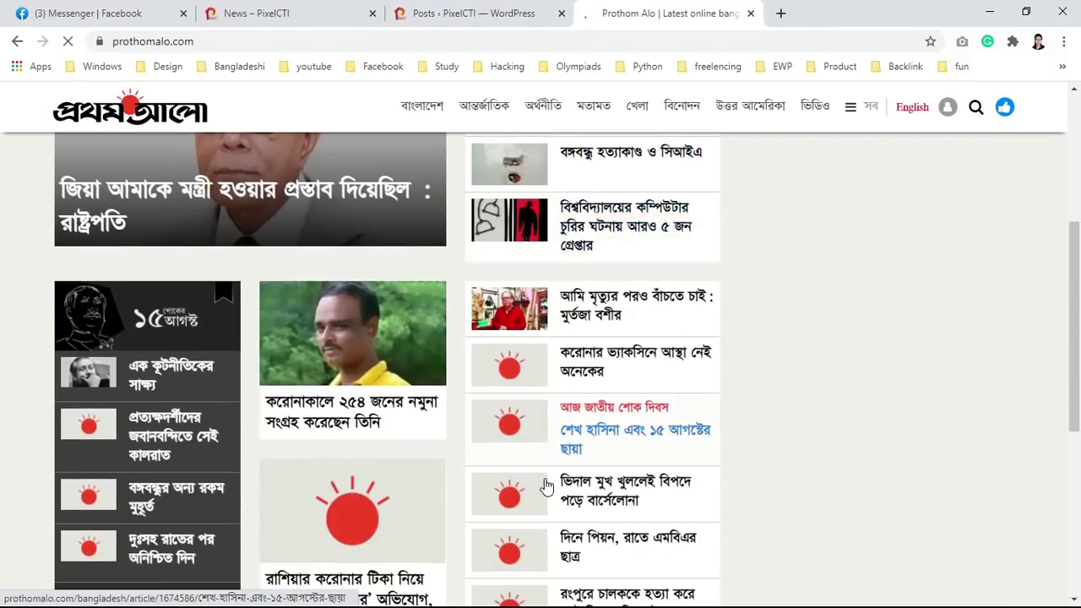
left_click(385, 337)
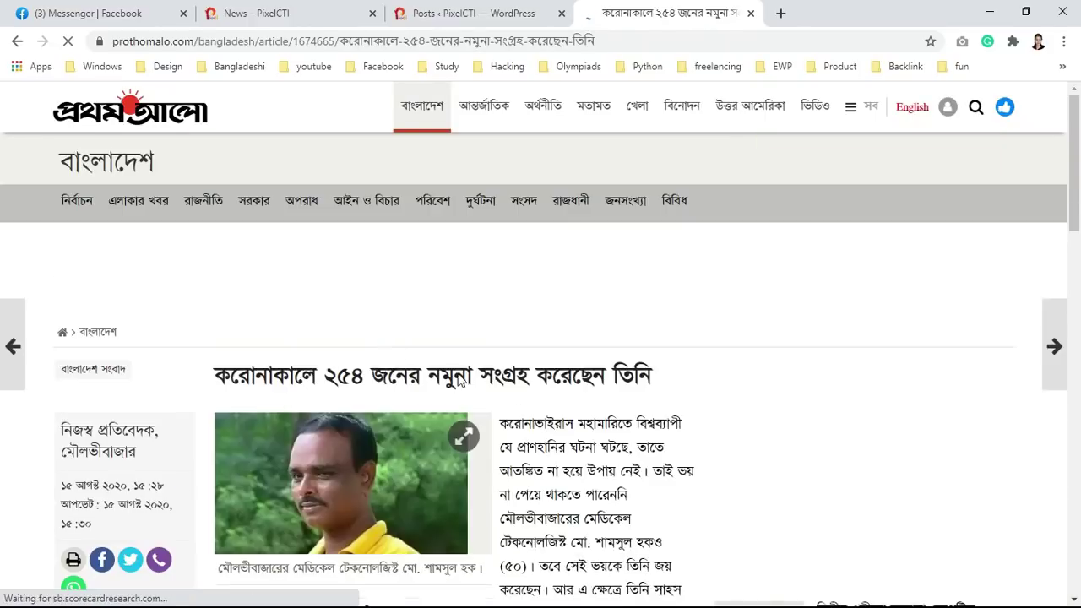
scroll(473, 384, "down", 5)
scroll(487, 393, "down", 2)
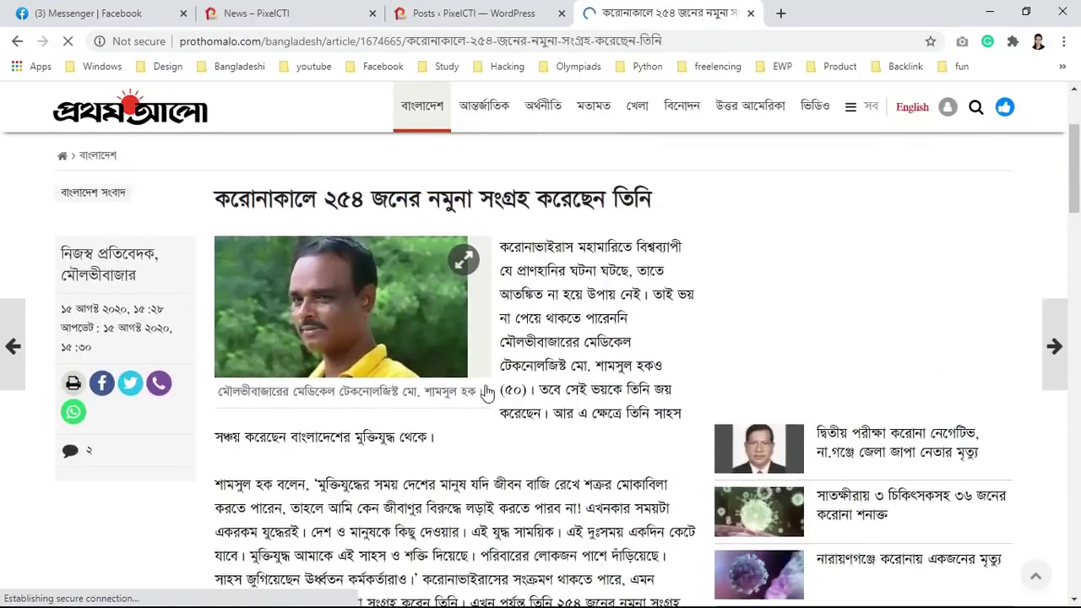
left_click(439, 13)
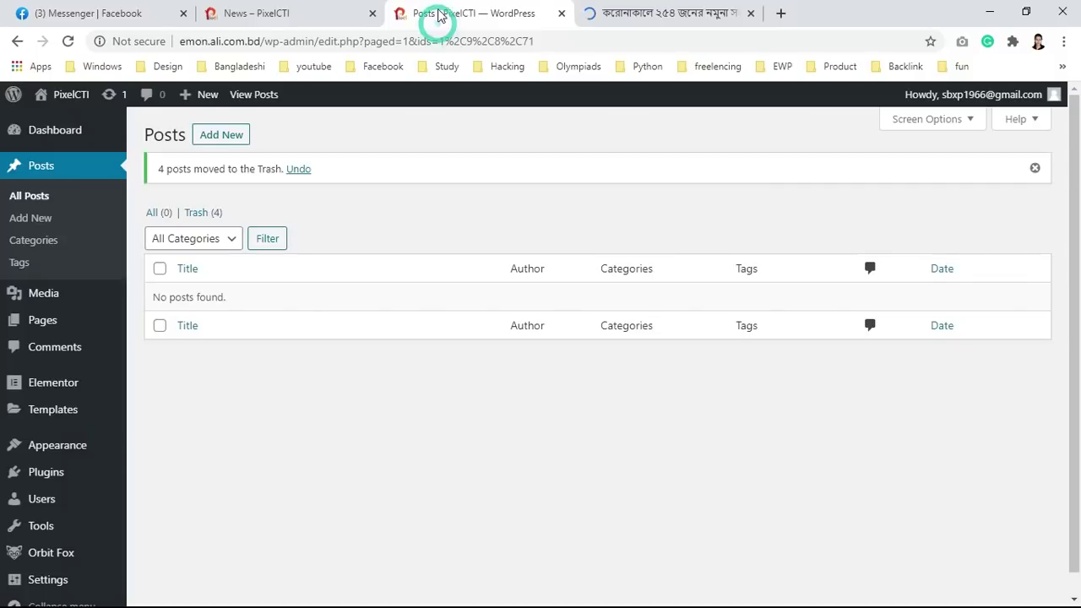
Step: Create a new post and copy the Prothom Alo article's headline "করোনাকালে ২৫৪ জনের নমুনা সংগ্রহ করেছেন তিনি" into its title
left_click(225, 135)
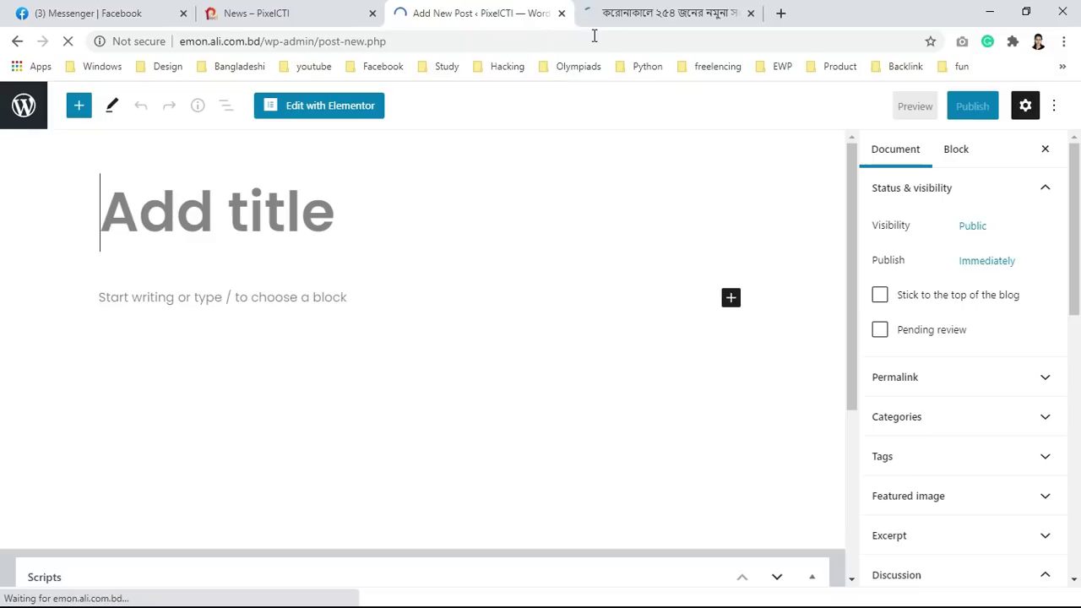
key("ctrl+Tab")
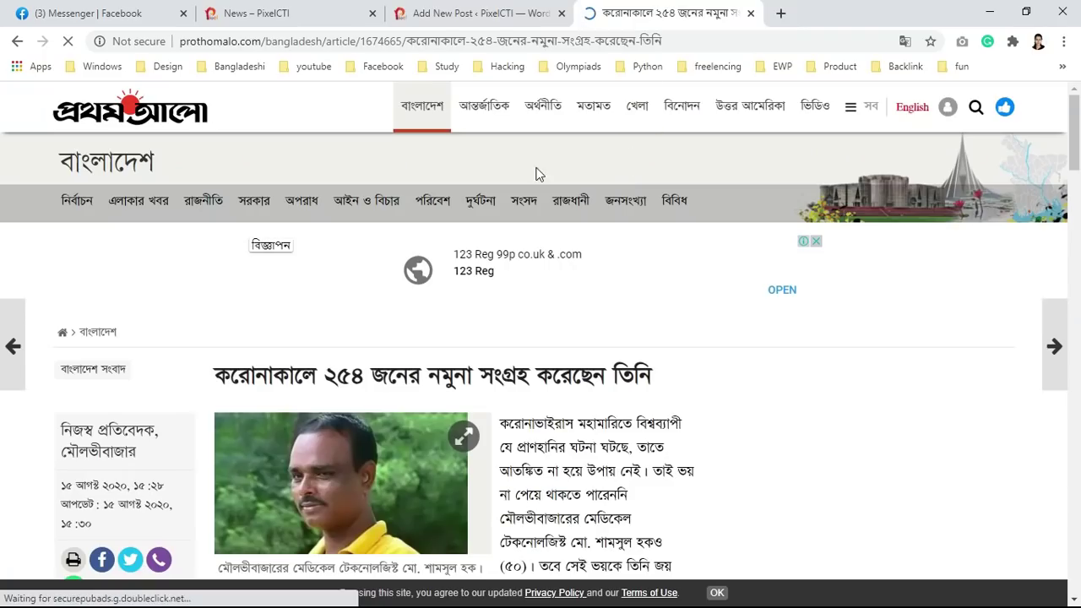
left_click(220, 376)
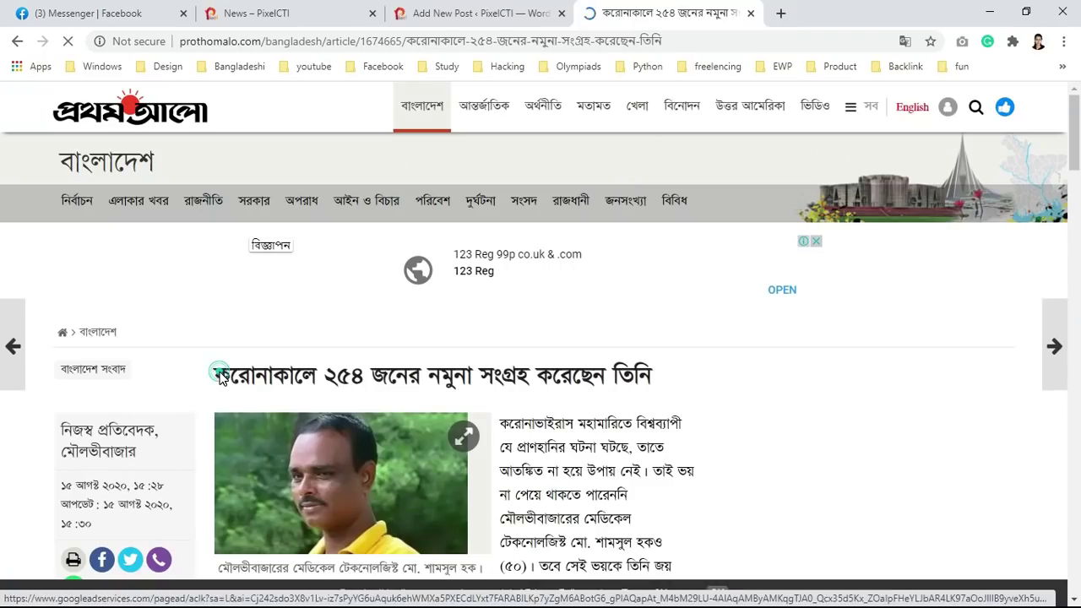
left_click(649, 375)
left_click_drag(553, 375, 213, 386)
key("ctrl+c")
left_click(655, 380)
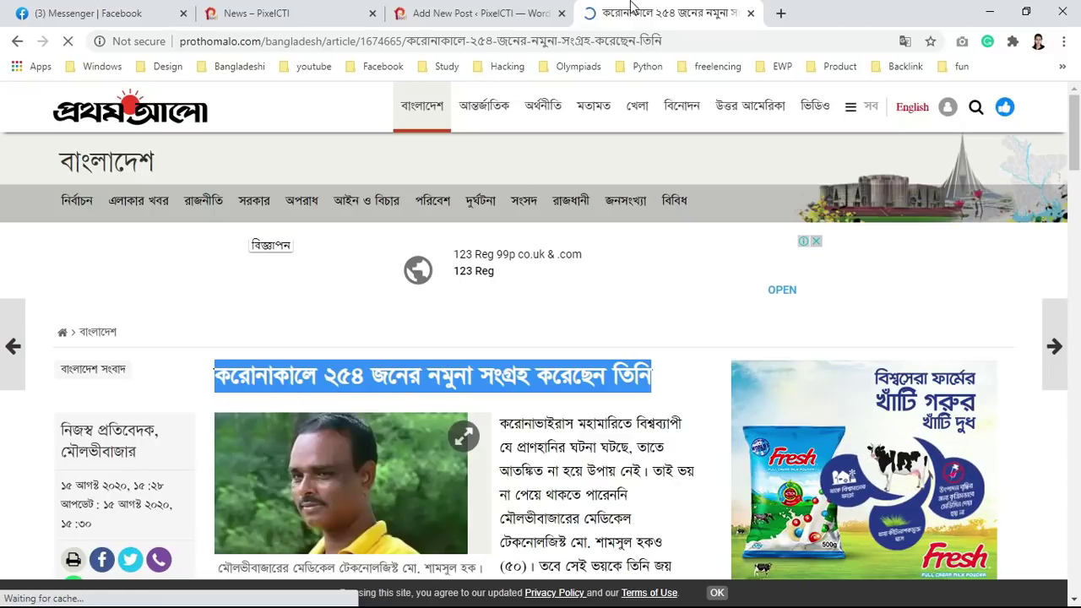
left_click(469, 15)
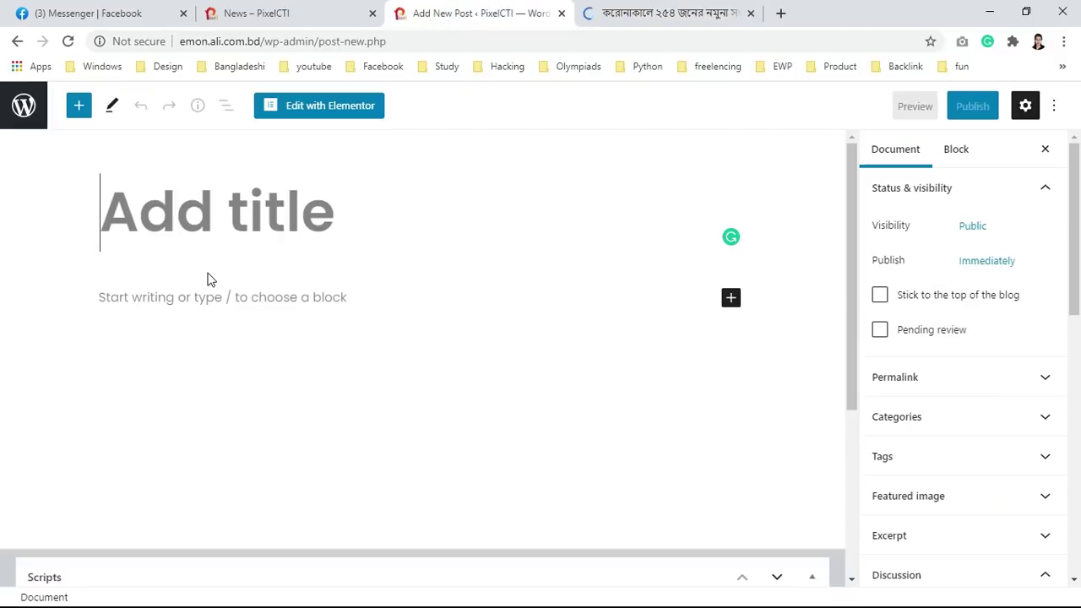
left_click(279, 204)
key("ctrl+v")
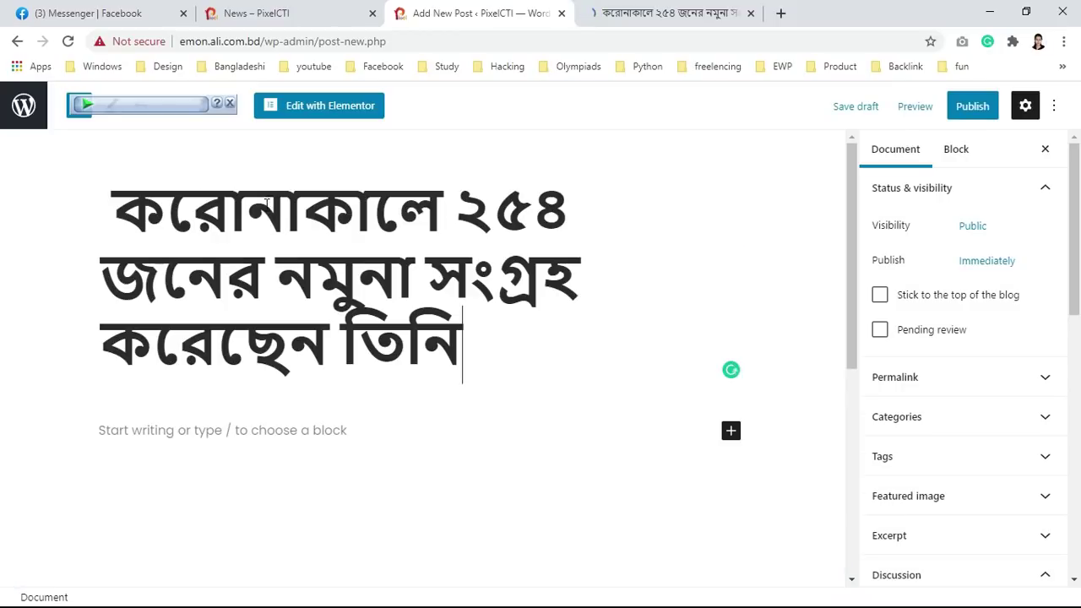
Step: Copy the full body text of the Prothom Alo article, dismissing its notification prompt, and paste it into the new post's content
scroll(419, 355, "down", 3)
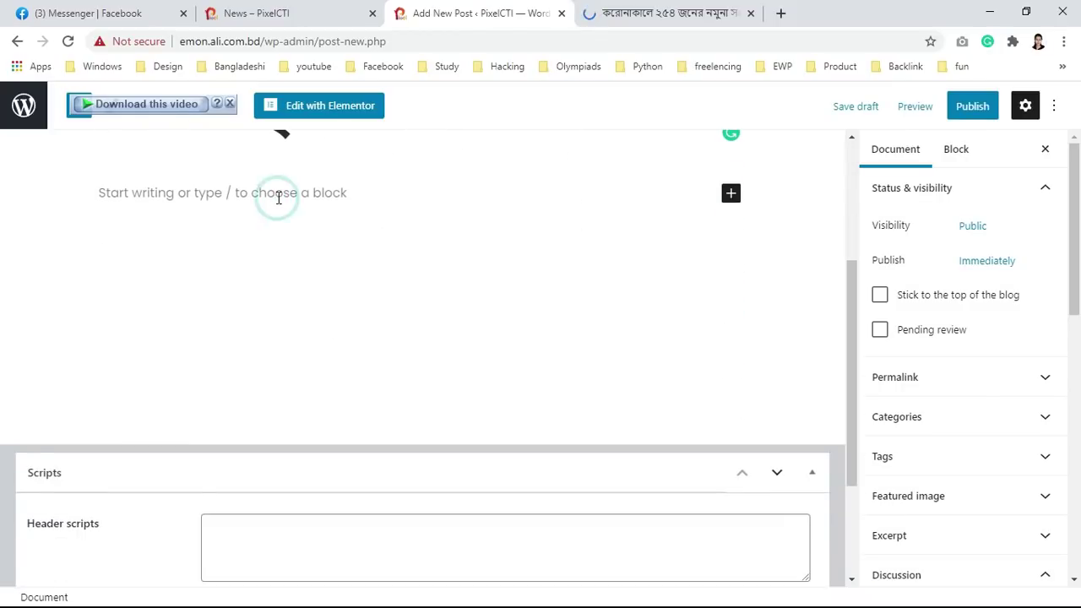
left_click(279, 197)
left_click(576, 12)
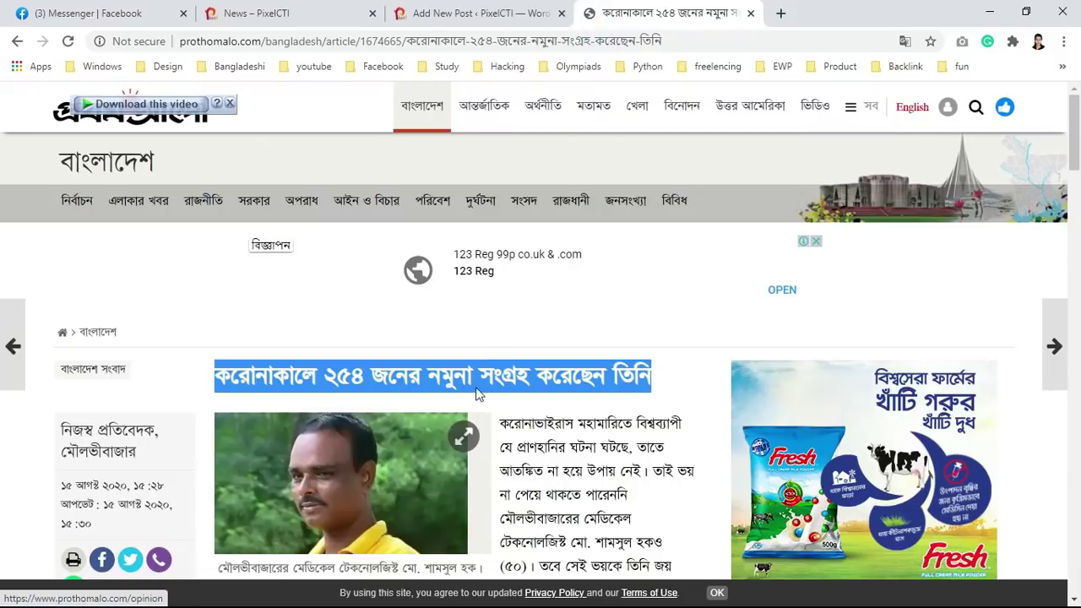
scroll(532, 439, "down", 2)
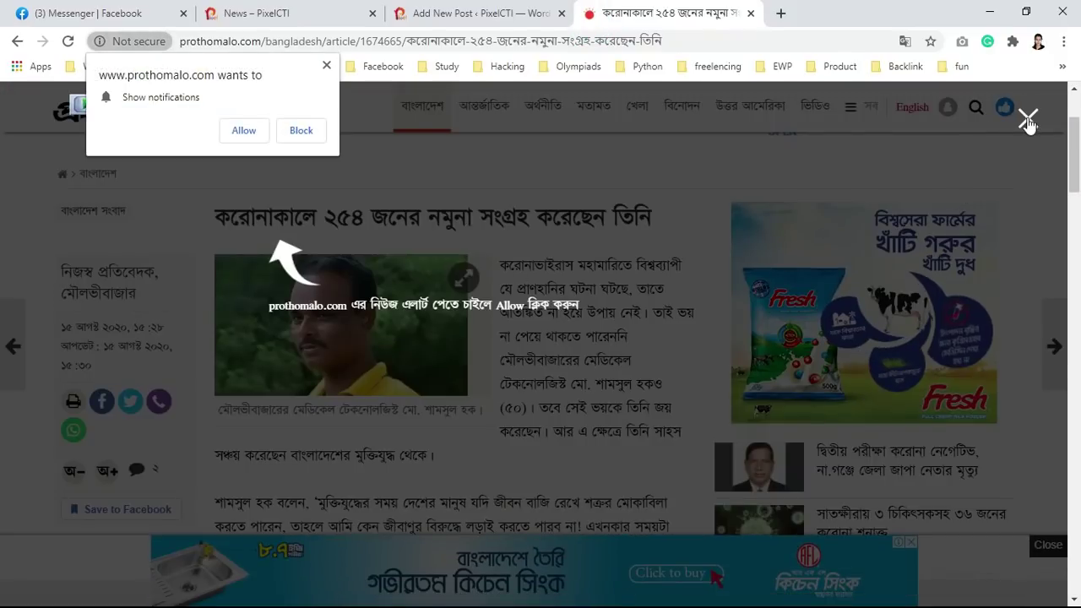
left_click(1028, 118)
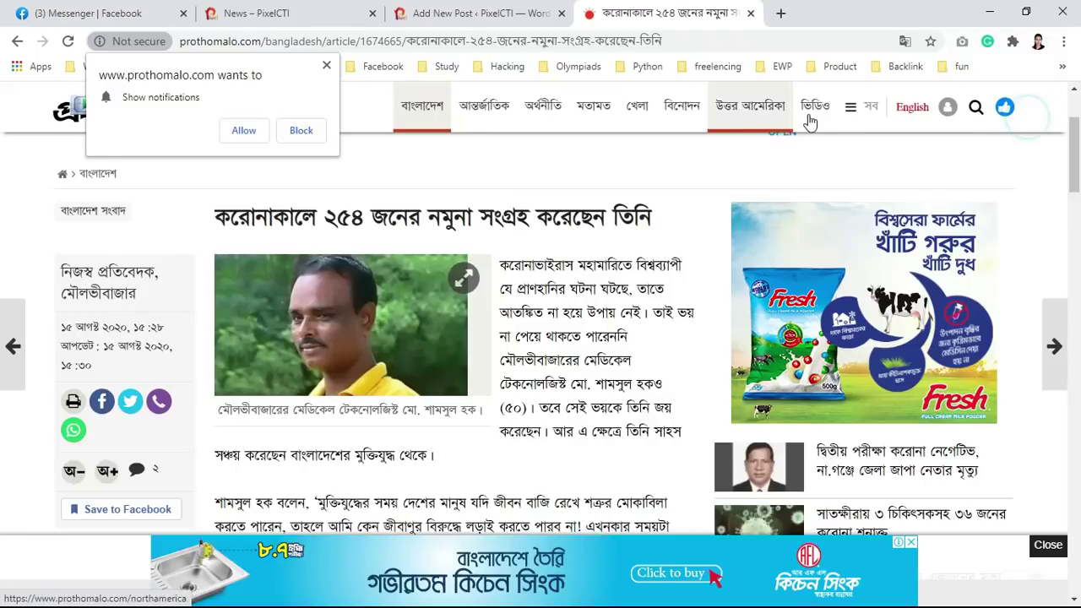
left_click(326, 65)
mouse_move(498, 269)
left_mouse_down()
mouse_move(542, 312)
mouse_move(549, 368)
mouse_move(543, 320)
mouse_move(568, 353)
mouse_move(566, 338)
mouse_move(484, 227)
mouse_move(437, 208)
mouse_move(478, 268)
left_mouse_up()
scroll(567, 338, "down", 6)
scroll(436, 207, "up", 1)
scroll(441, 226, "up", 1)
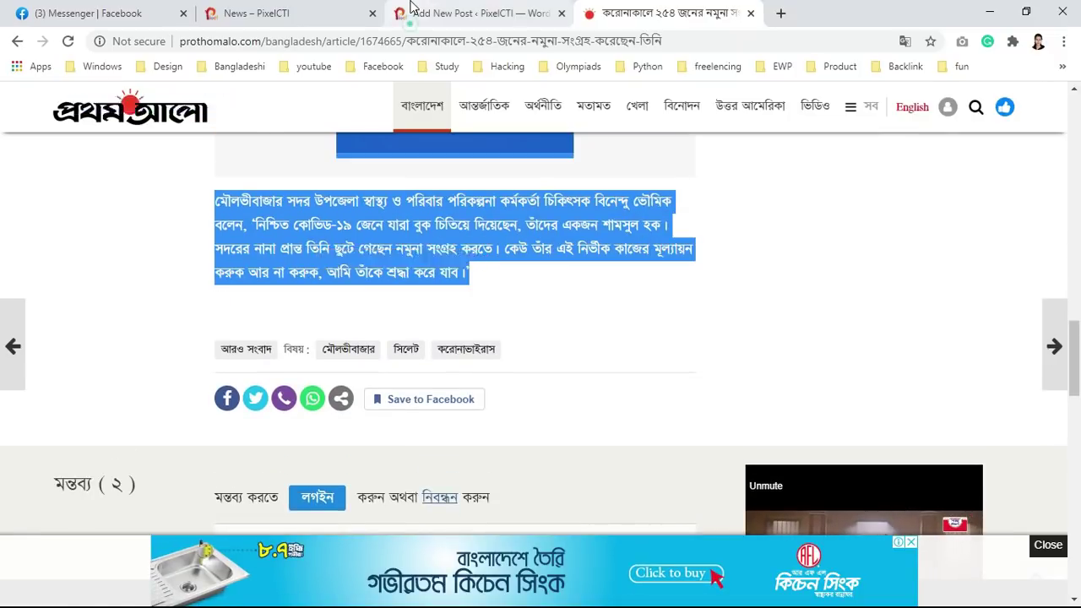
key("ctrl+shift+Tab")
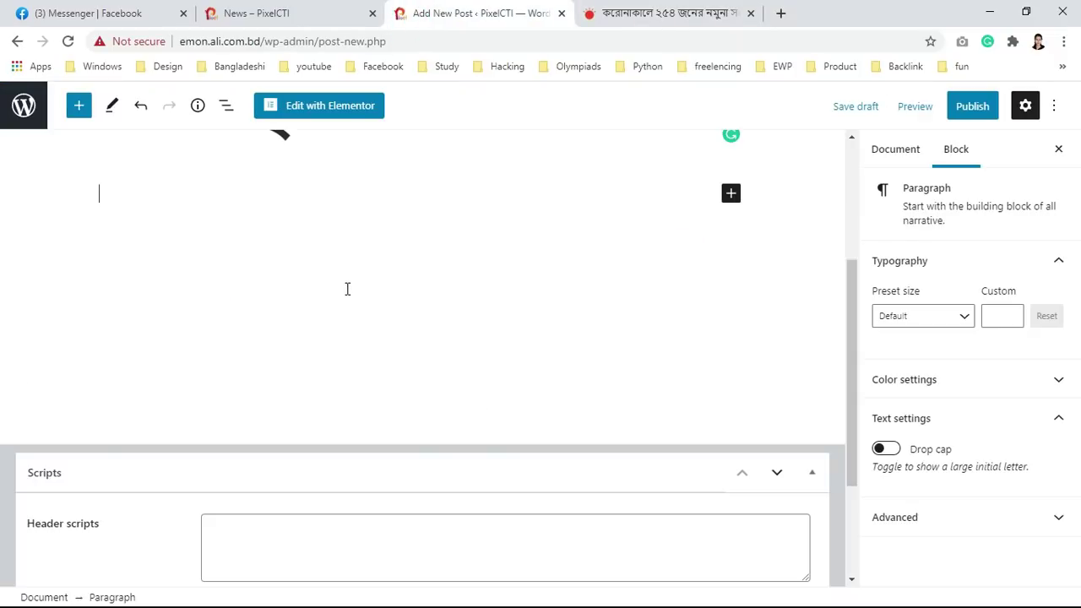
key("ctrl+v")
Step: Look through the pasted article in the post editor and examine the paragraph block's advanced settings
scroll(350, 287, "up", 5)
scroll(351, 323, "up", 10)
scroll(484, 355, "down", 12)
scroll(484, 353, "up", 2)
scroll(484, 350, "down", 1)
scroll(484, 347, "up", 4)
scroll(484, 348, "up", 5)
scroll(484, 348, "down", 20)
scroll(484, 348, "up", 18)
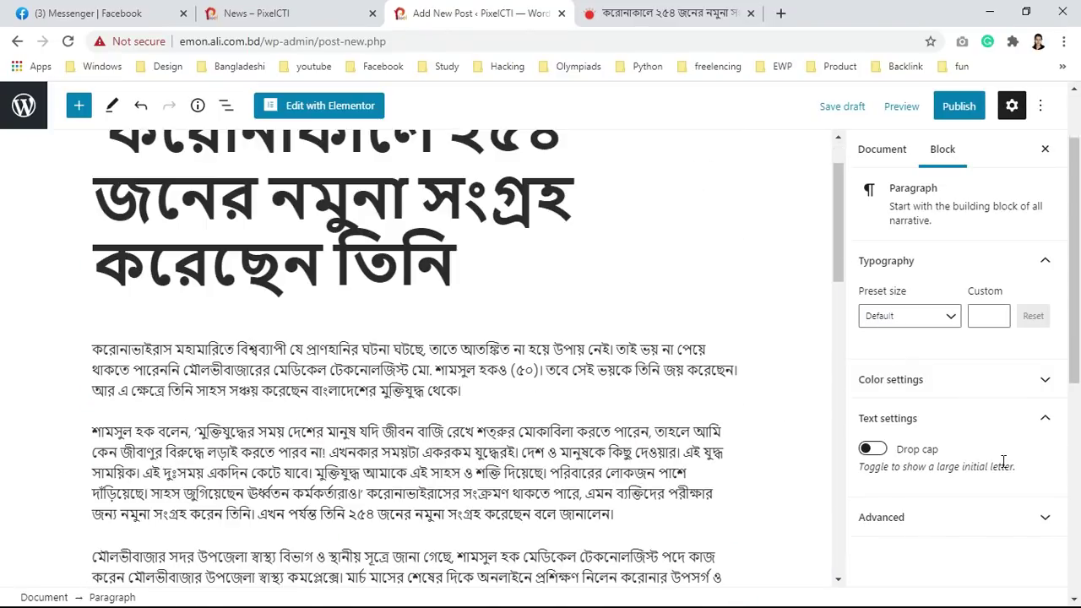
left_click(958, 523)
scroll(963, 510, "down", 2)
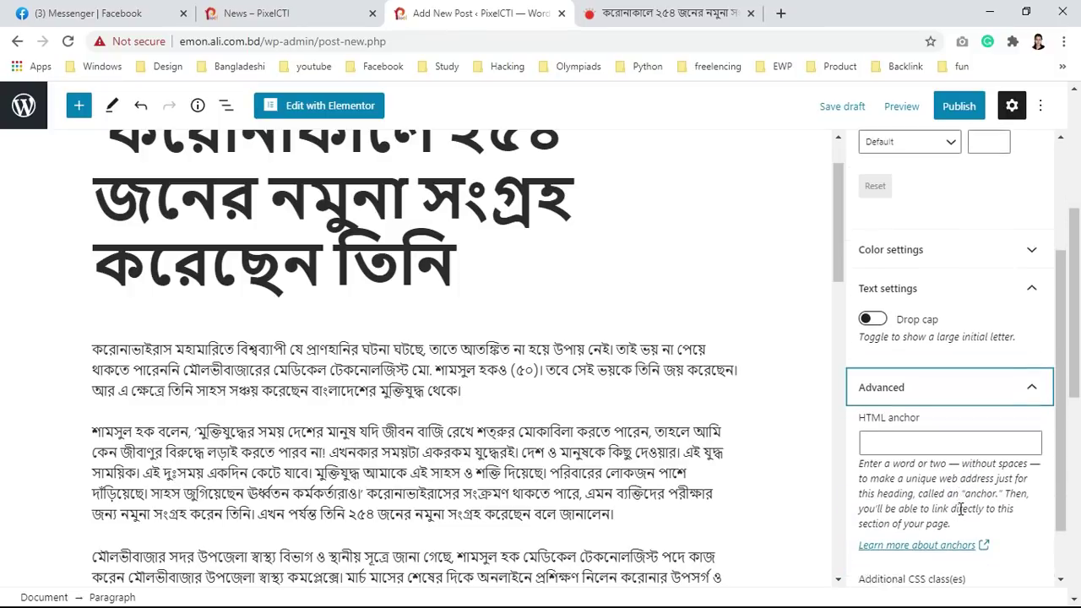
scroll(961, 512, "up", 3)
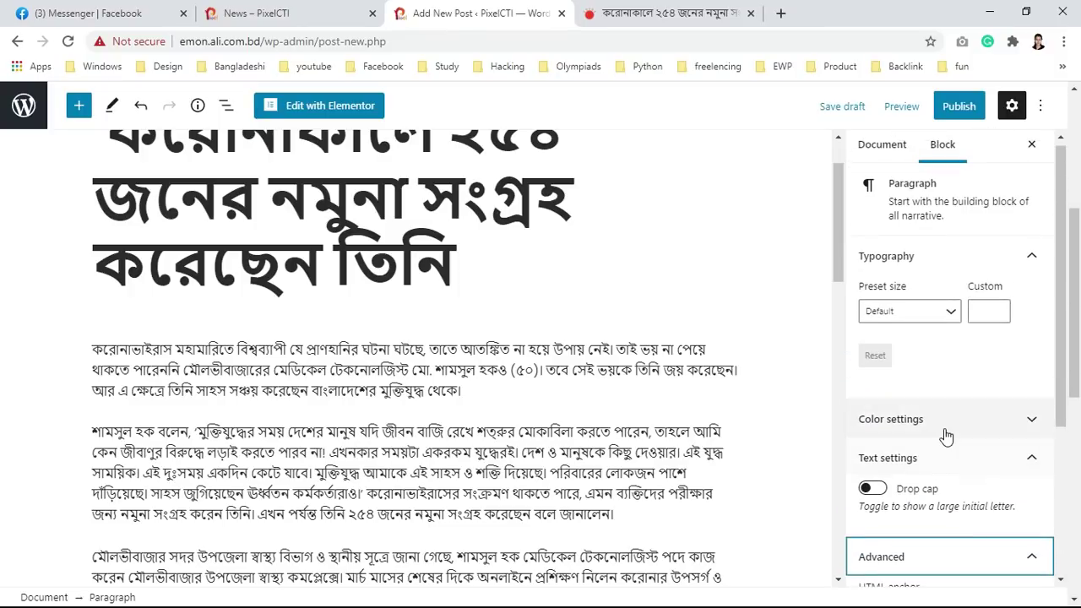
scroll(579, 311, "up", 2)
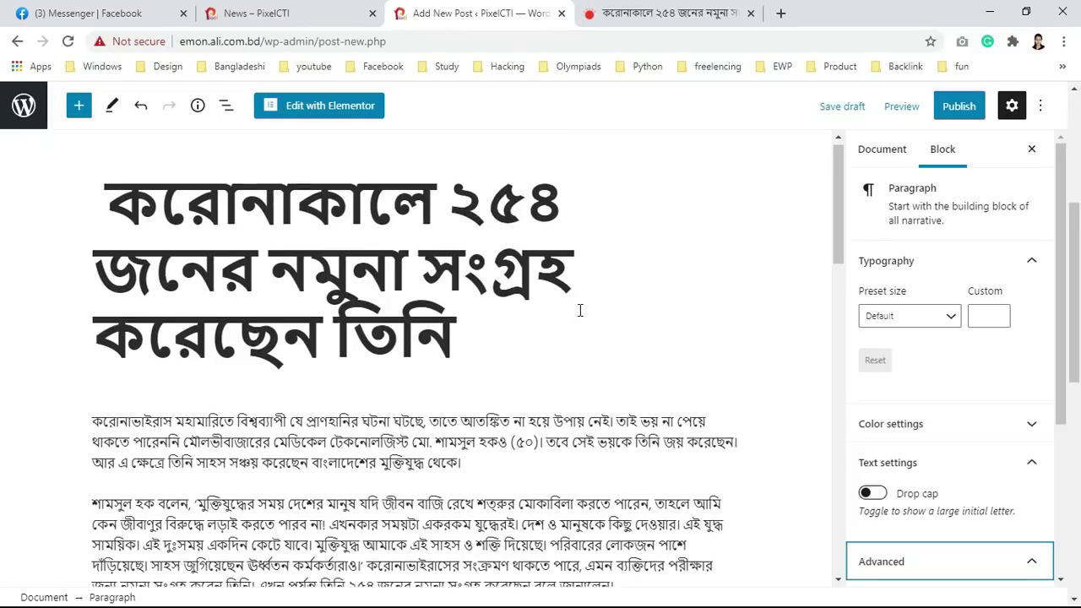
Step: Publish the new post and close the post-publish summary
left_click(963, 105)
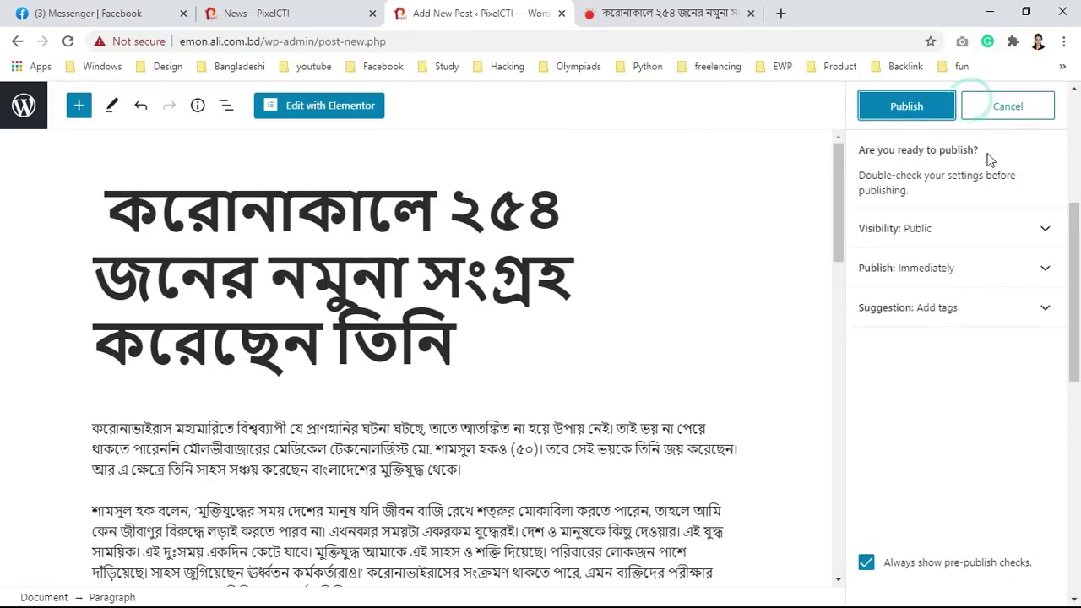
left_click(919, 111)
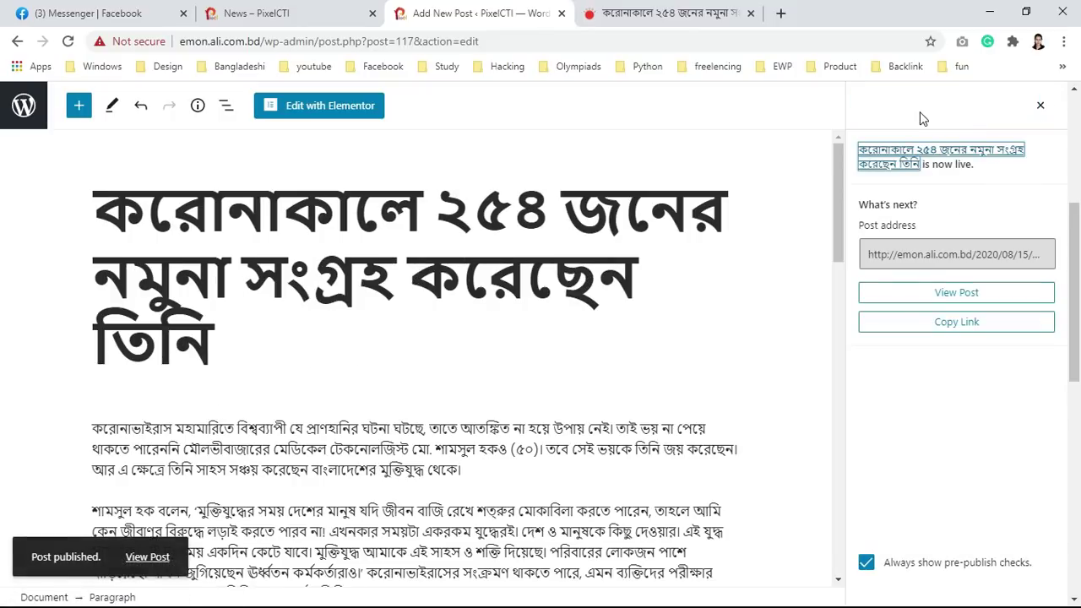
left_click(1039, 105)
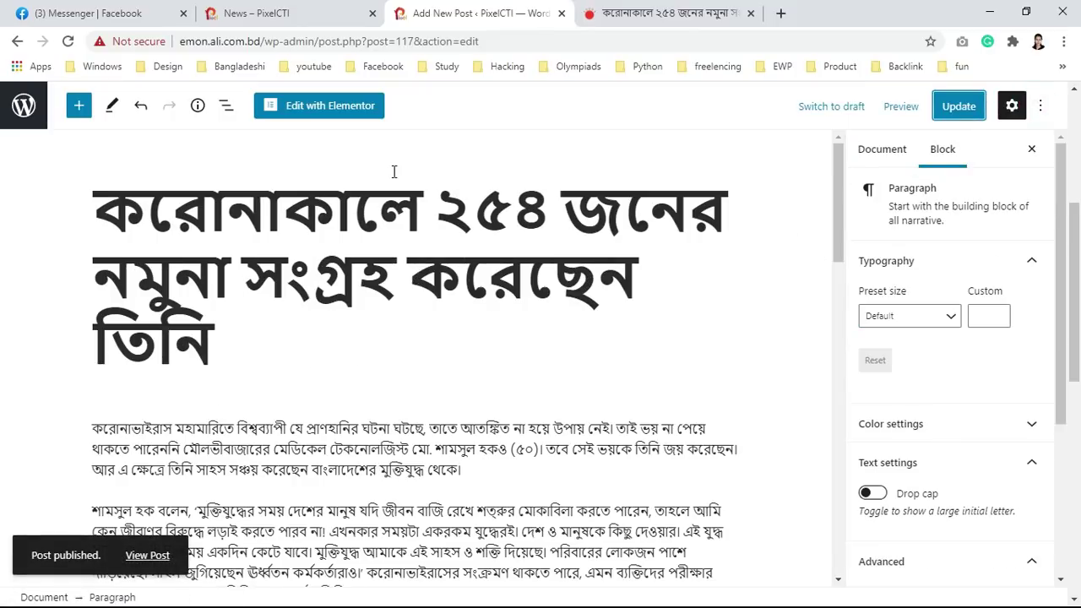
Step: Open the WordPress dashboard from the site's News page in a separate browser tab and close the post editor's tab
left_click(249, 13)
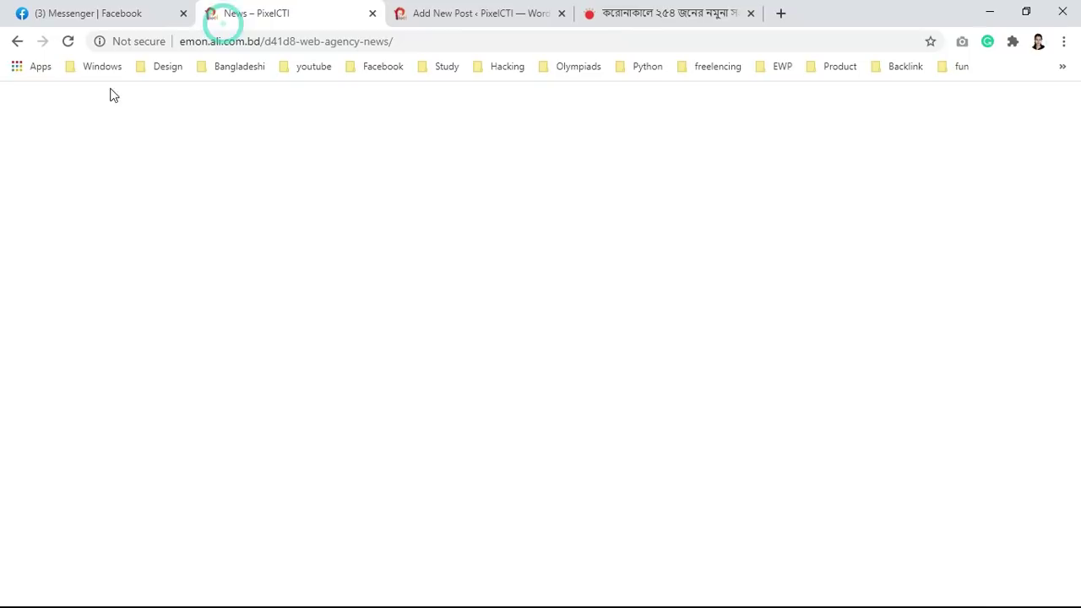
mouse_move(63, 98)
right_click(73, 118)
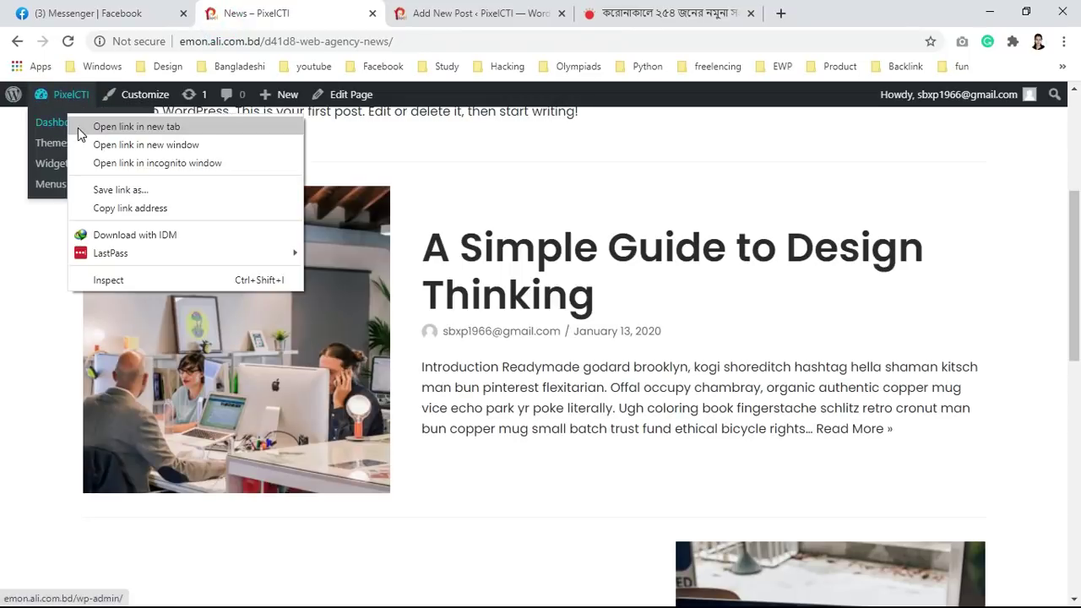
left_click(81, 127)
left_click(577, 13)
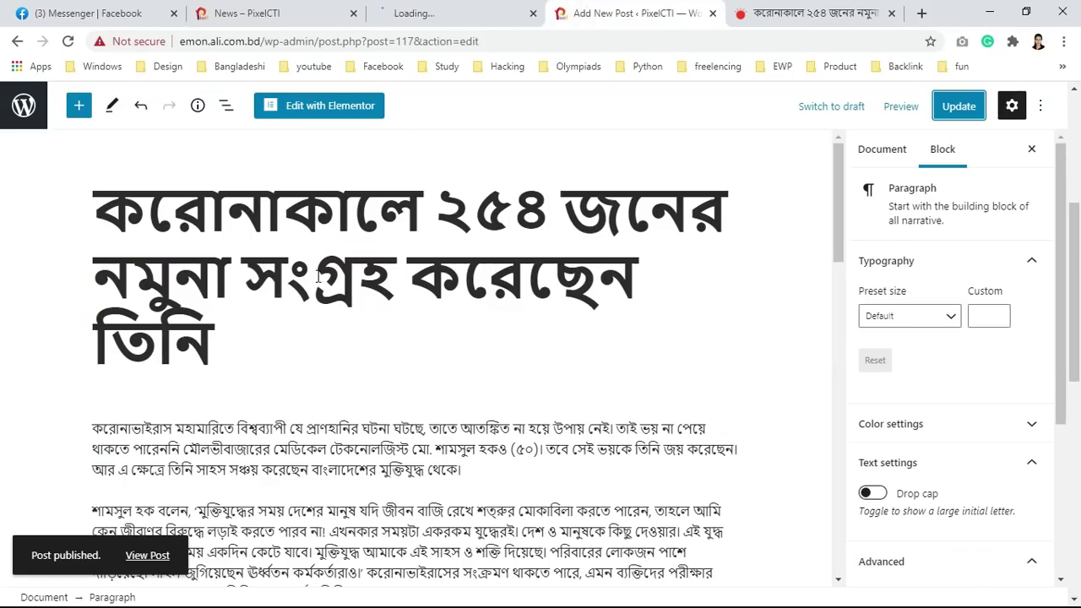
left_click(464, 8)
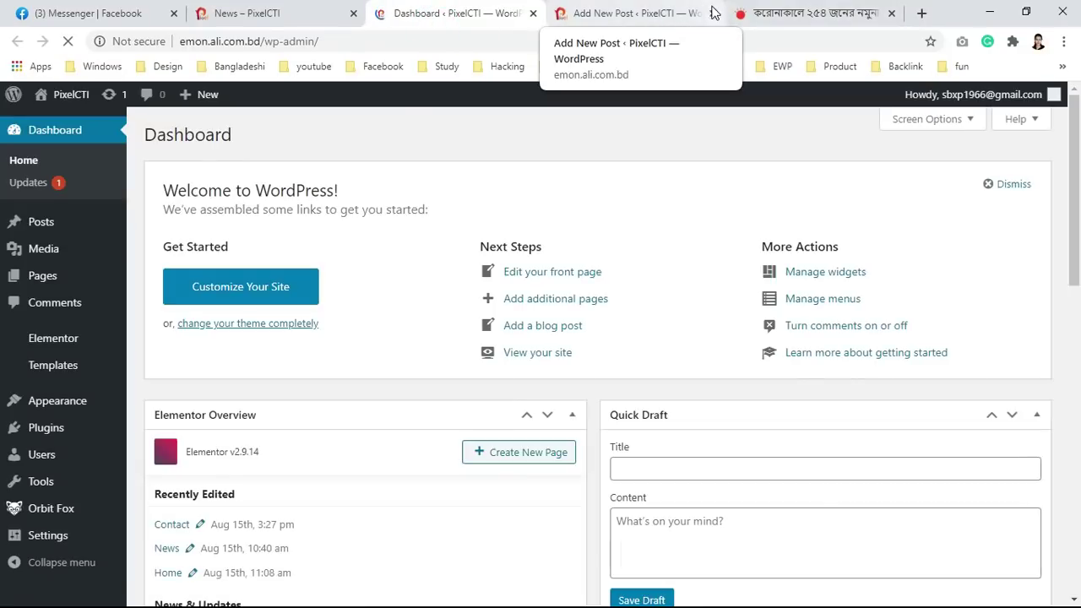
left_click(713, 14)
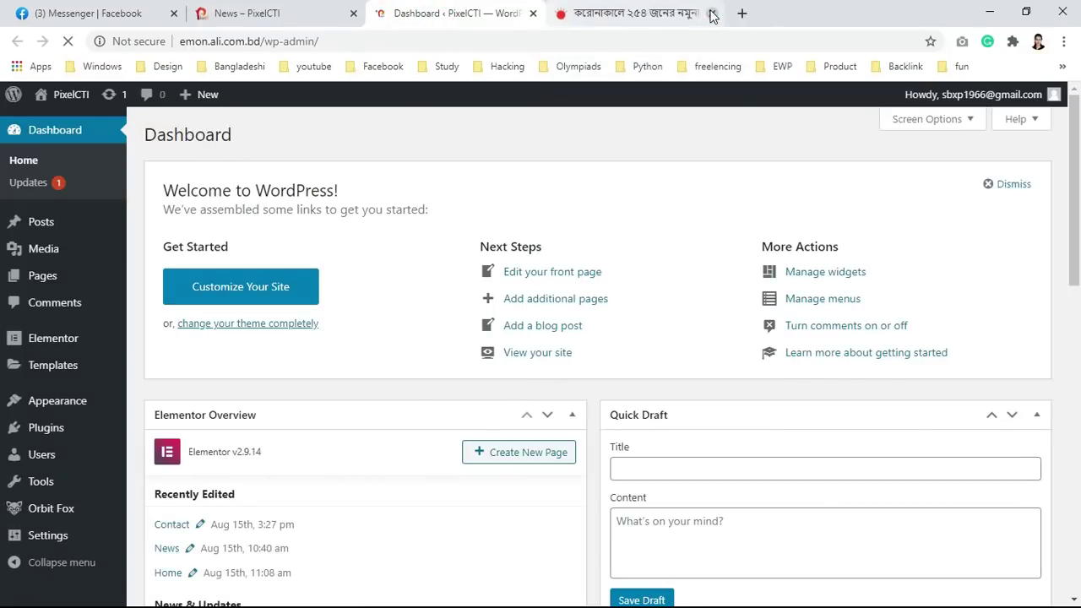
Step: Search the plugin directory for "classic editor" and activate the Classic Editor plugin
scroll(17, 422, "down", 4)
mouse_move(47, 430)
left_click(164, 450)
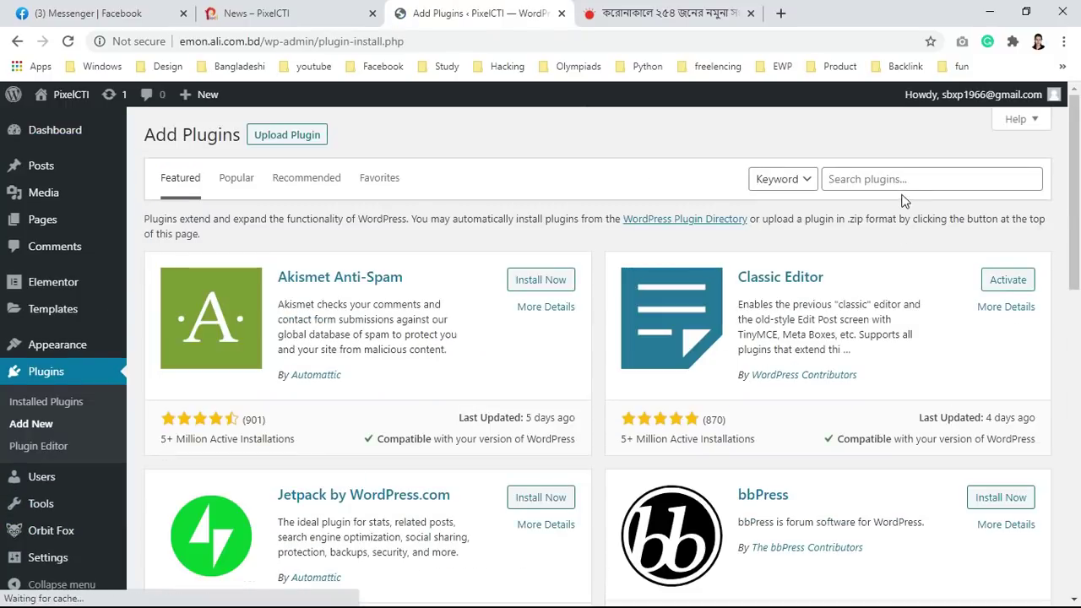
left_click(896, 179)
type("classic editor")
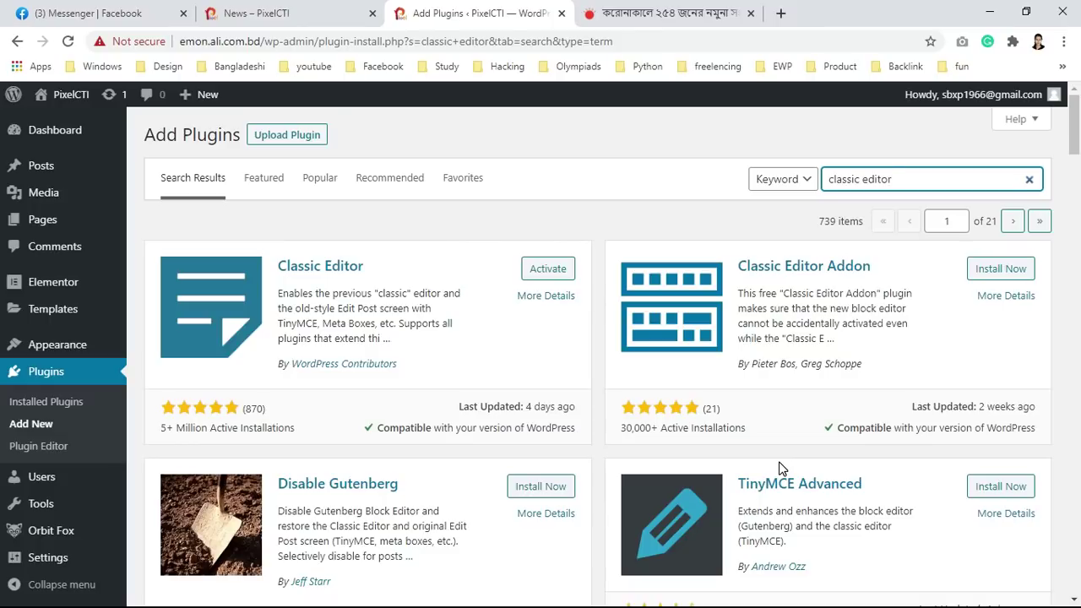
left_click(559, 272)
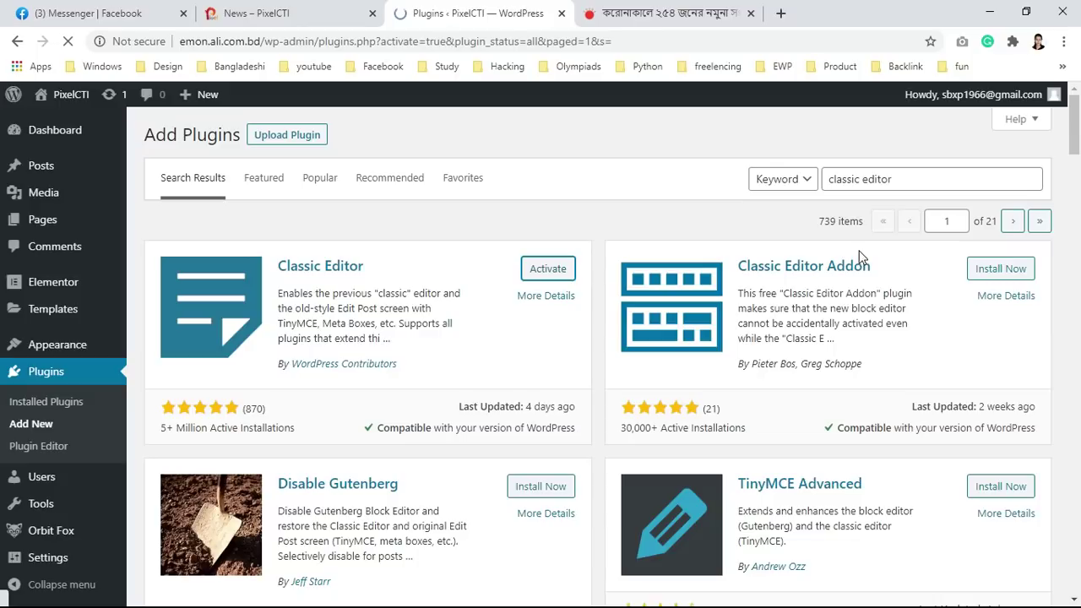
Step: Return to the plugin search results, then install and activate Classic Editor Addon
left_click(17, 43)
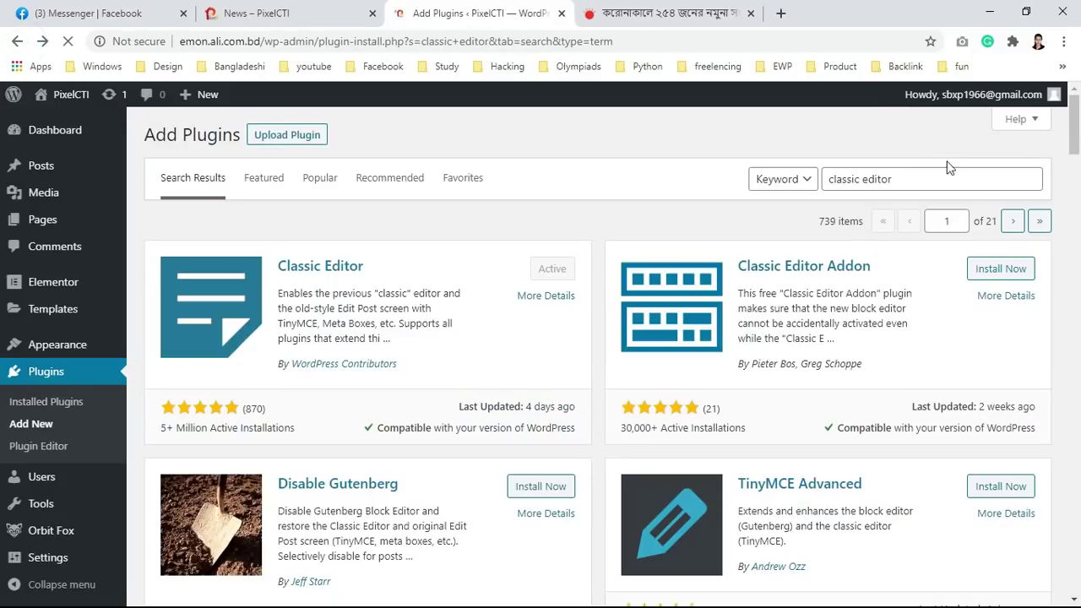
left_click(992, 271)
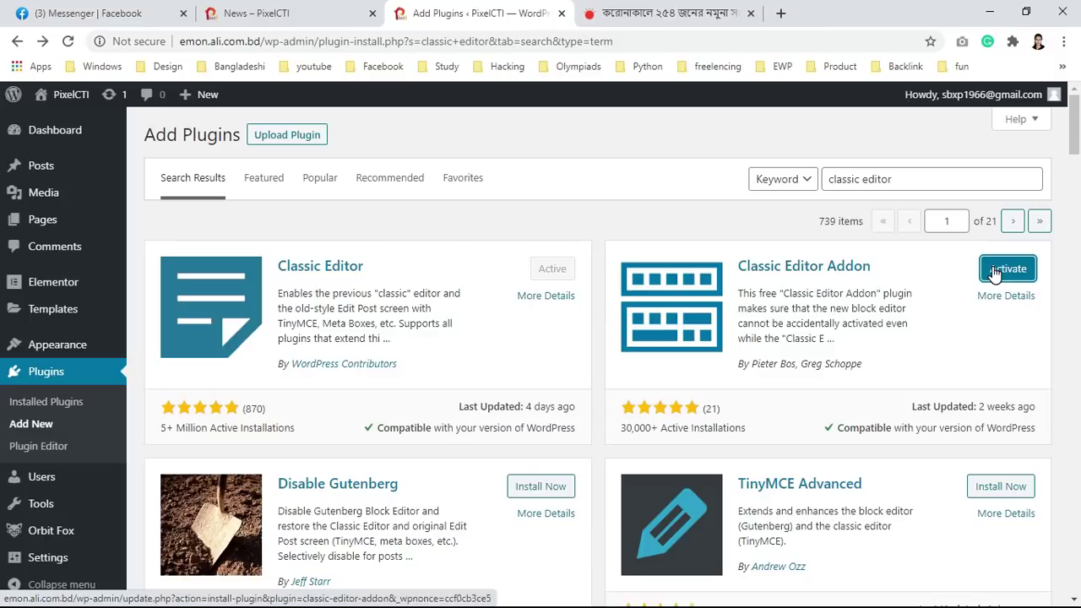
left_click(995, 270)
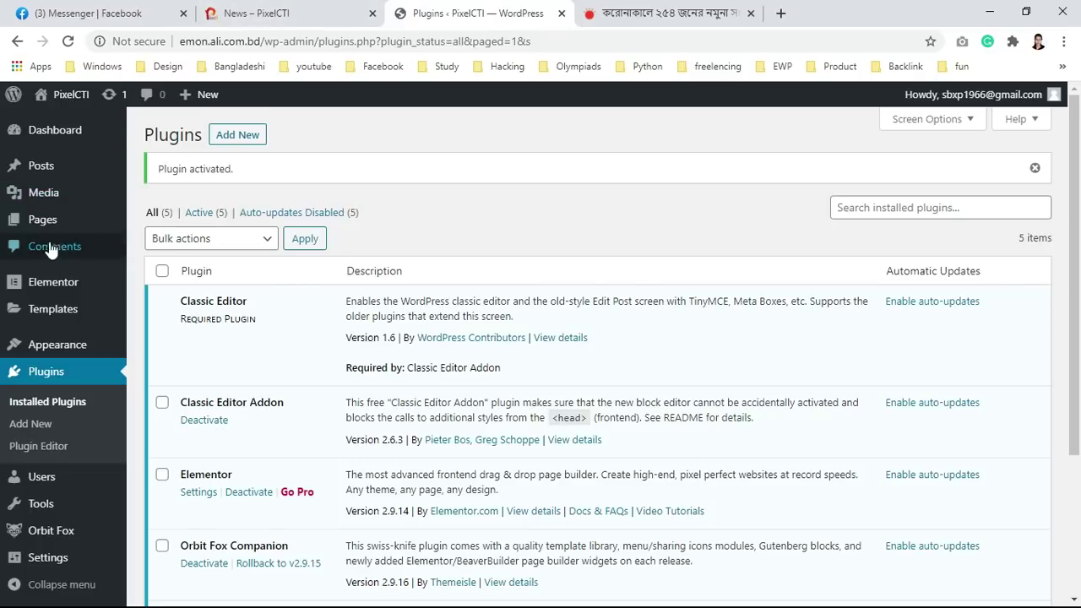
Step: Open the published article post for editing, look down to its featured image setting and return to the Prothom Alo article
left_click(149, 174)
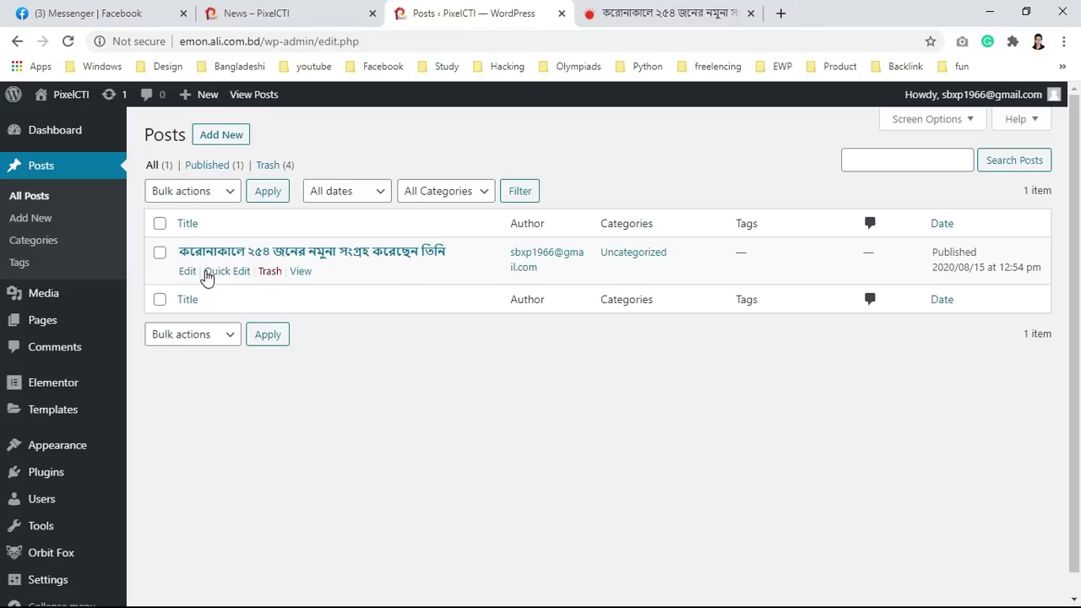
left_click(187, 272)
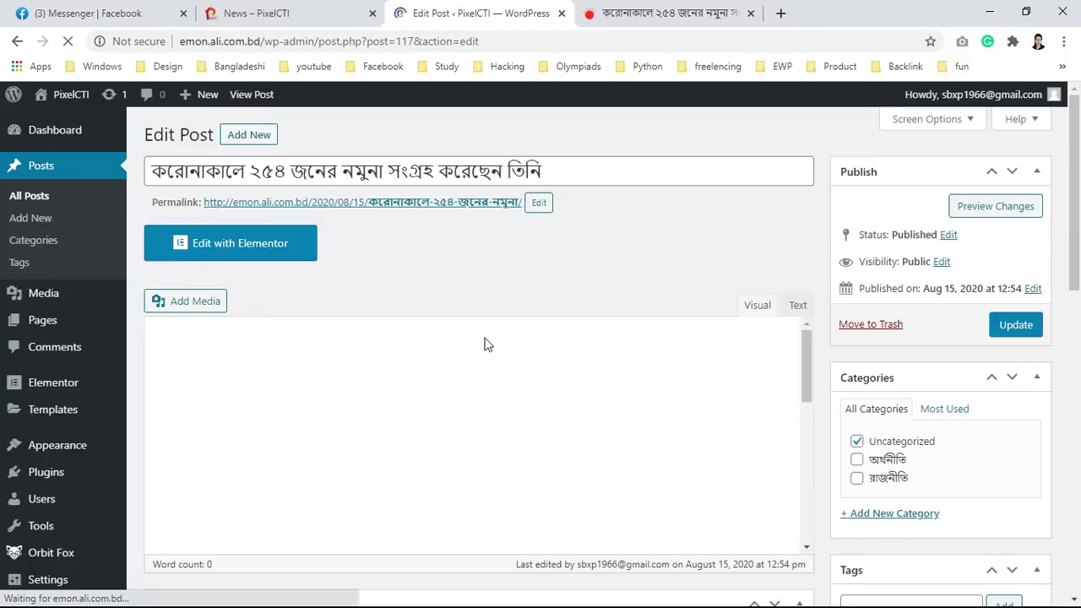
scroll(485, 345, "down", 10)
scroll(971, 443, "up", 4)
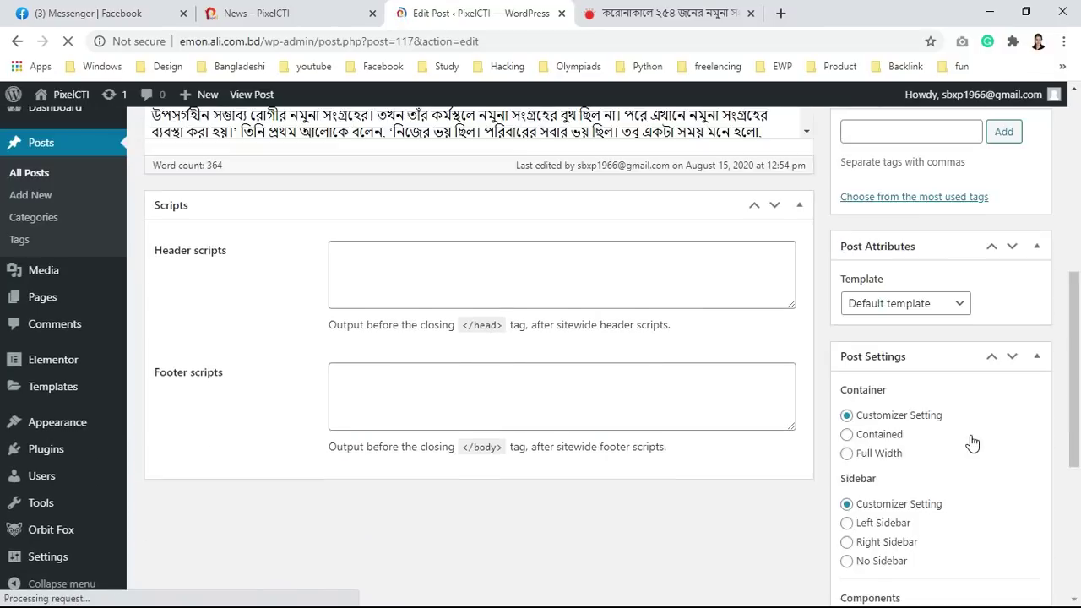
scroll(962, 473, "down", 4)
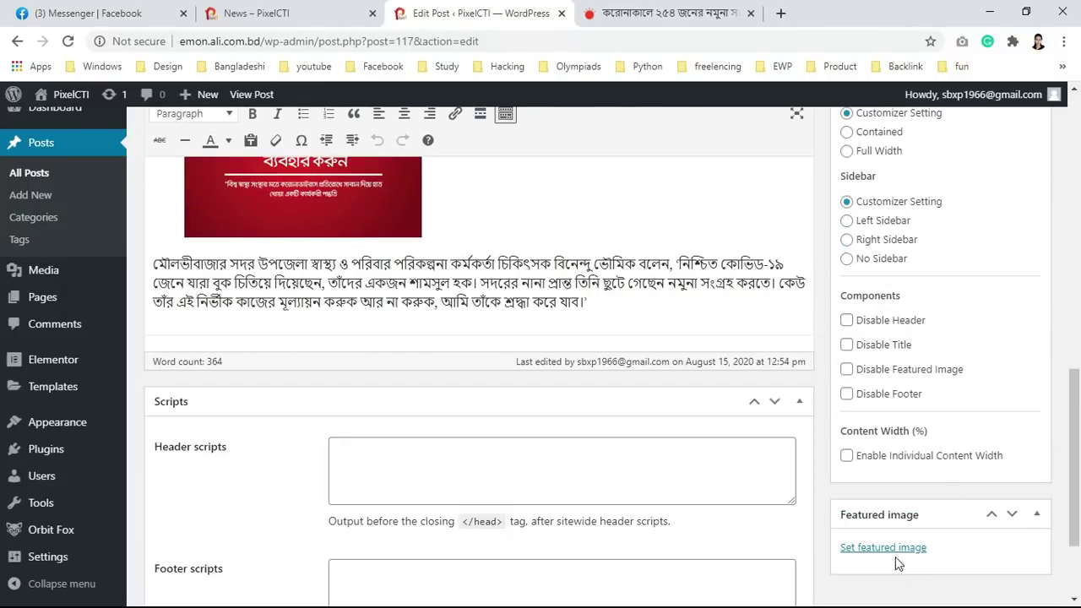
left_click(655, 12)
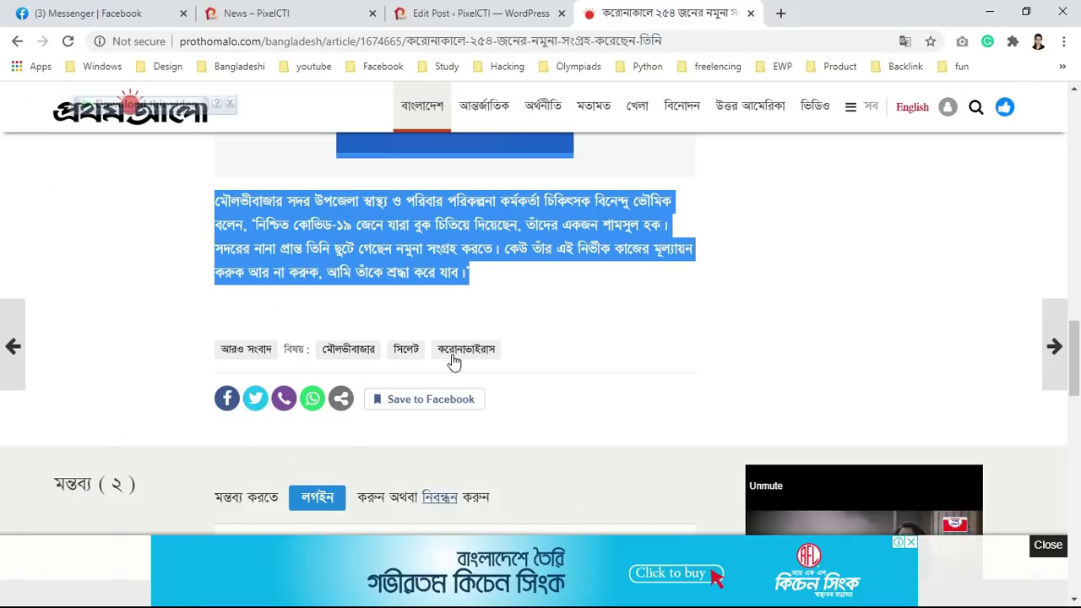
scroll(449, 351, "up", 6)
scroll(448, 342, "up", 5)
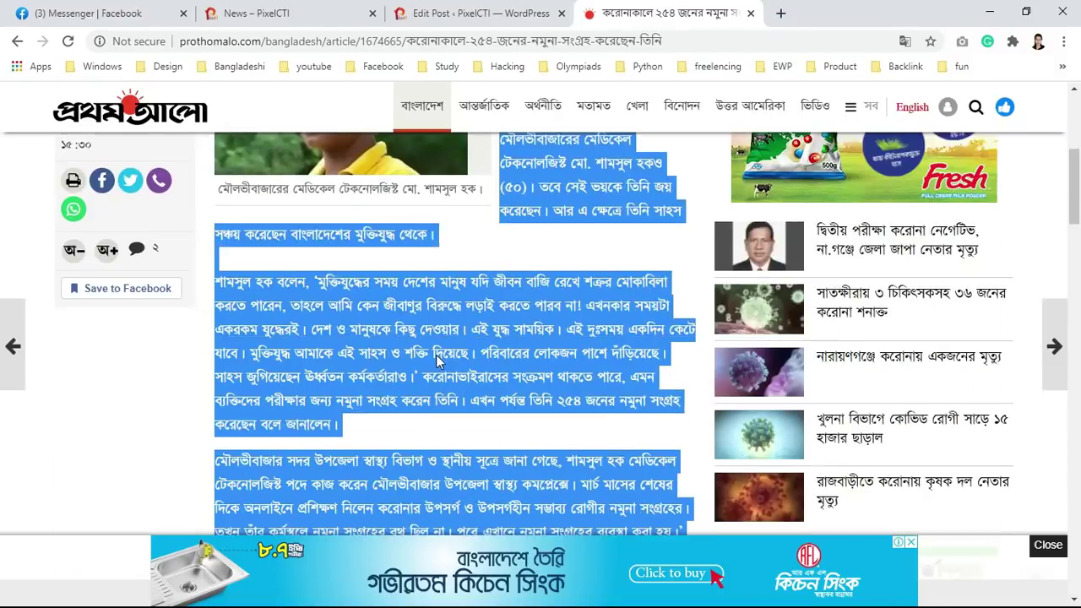
scroll(414, 342, "up", 3)
scroll(360, 398, "down", 3)
right_click(355, 257)
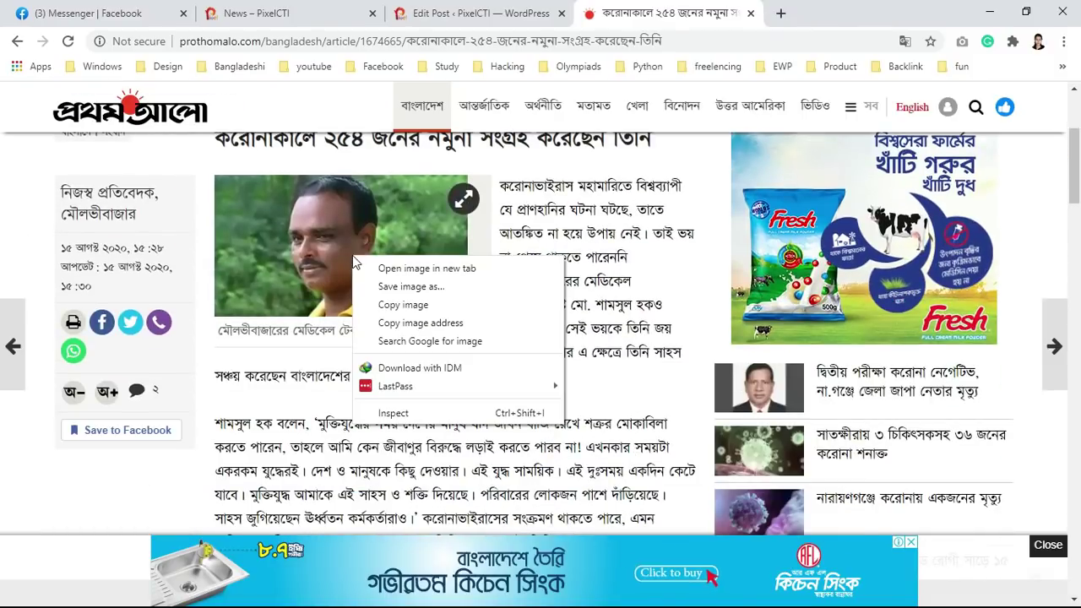
left_click(349, 233)
right_click(453, 165)
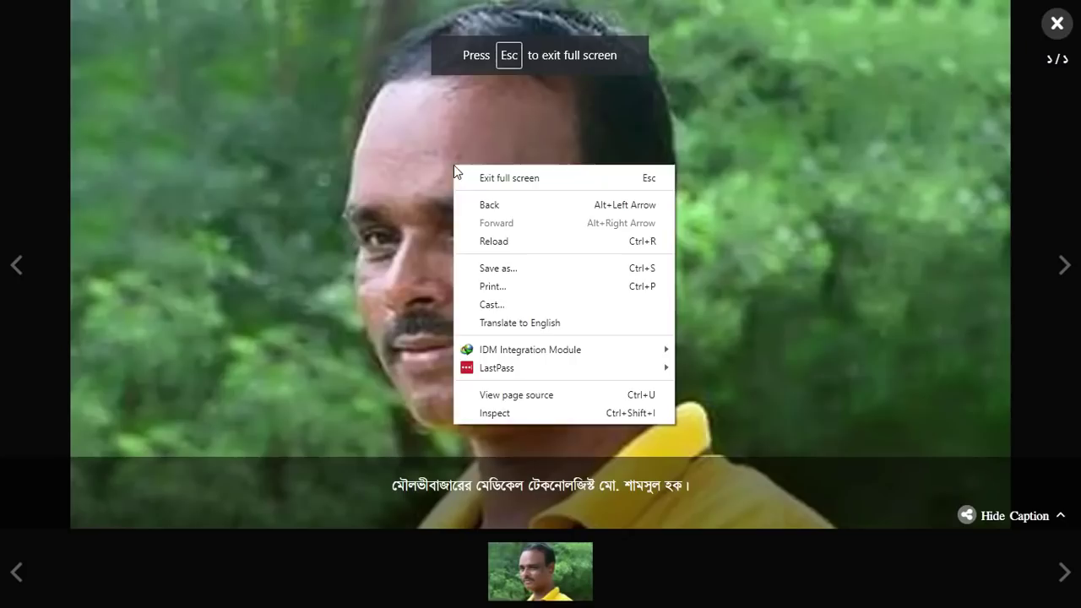
left_click(480, 261)
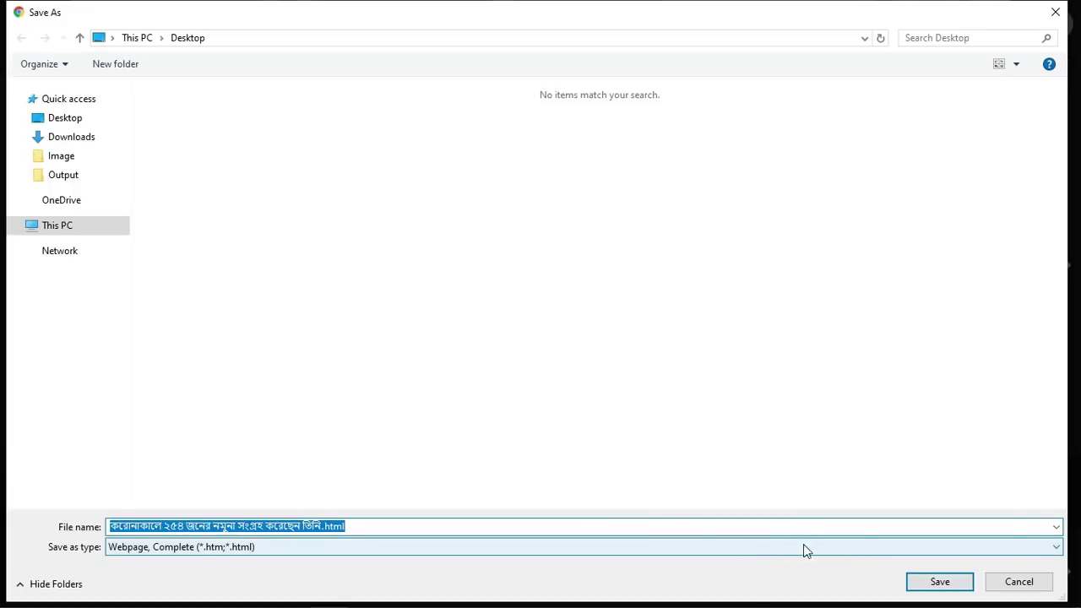
left_click(1017, 581)
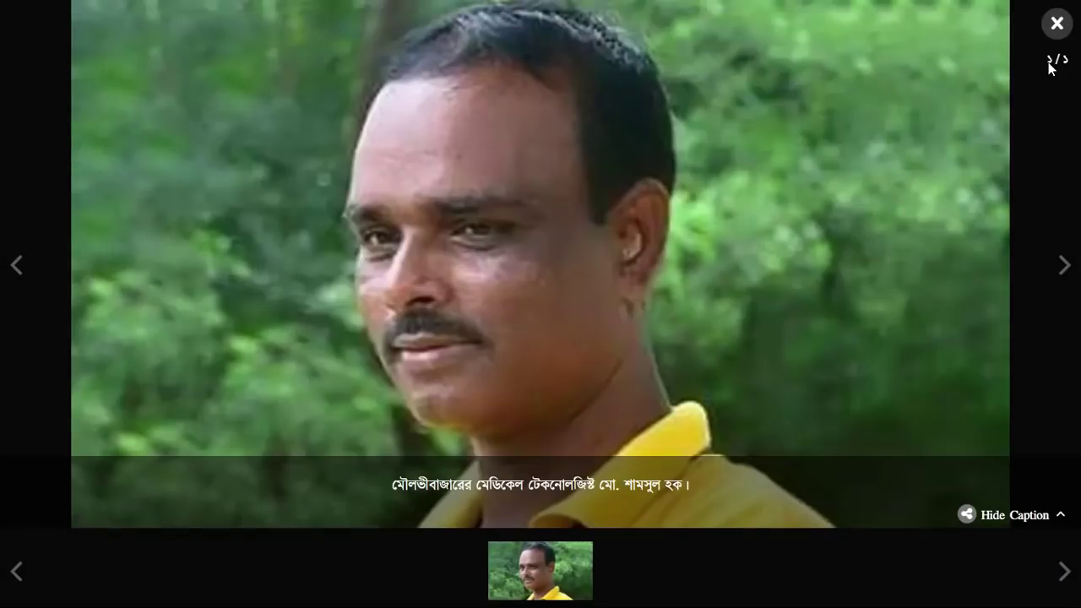
left_click(1067, 27)
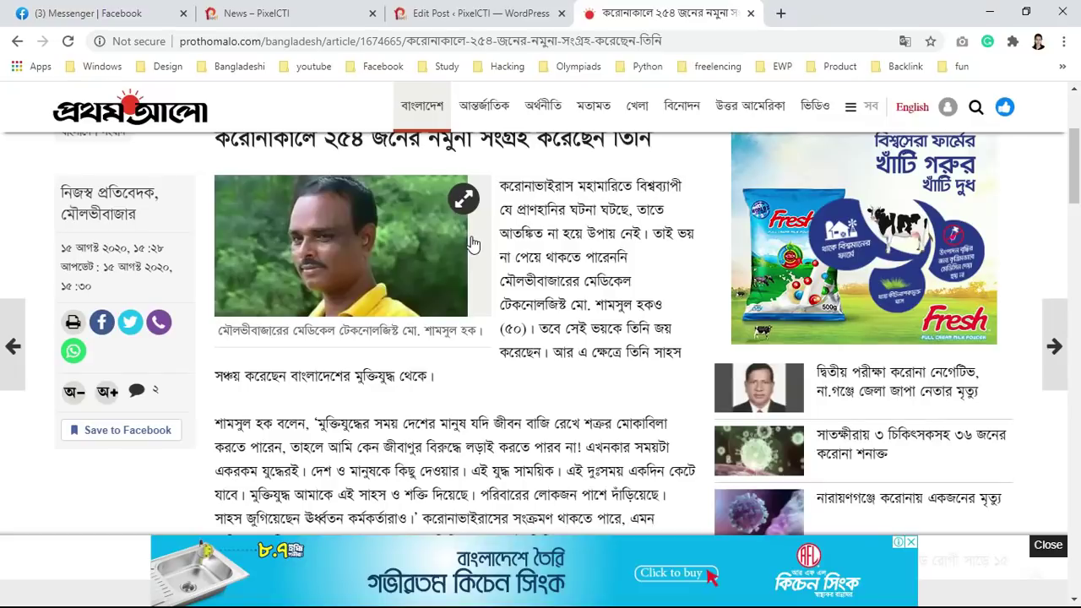
Step: Open the article's photo in a separate browser tab, try to save it to the Desktop and close the image tab
right_click(327, 210)
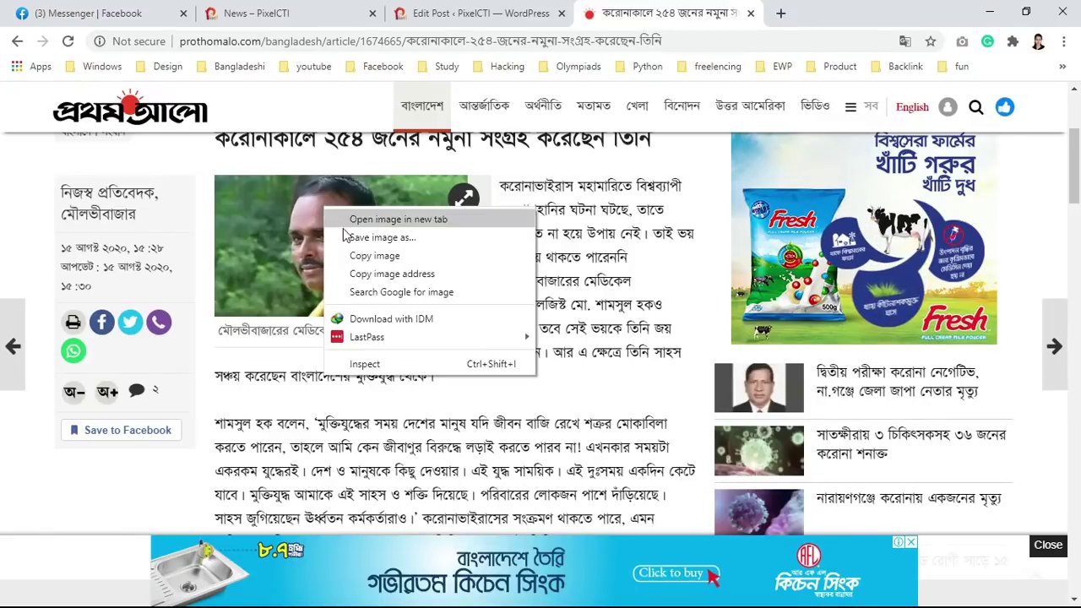
left_click(340, 220)
left_click(856, 8)
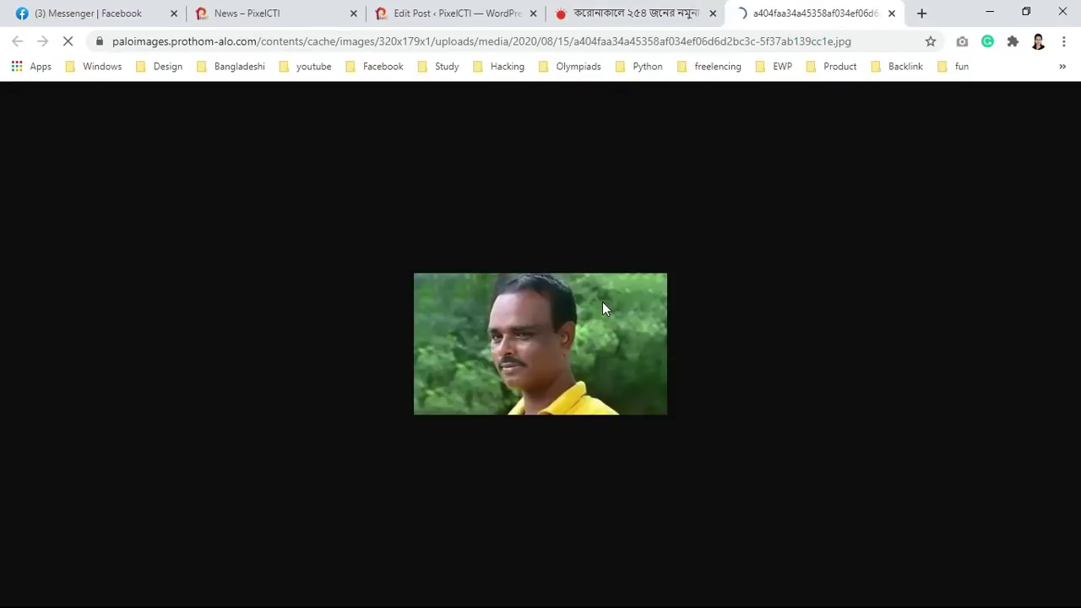
right_click(534, 302)
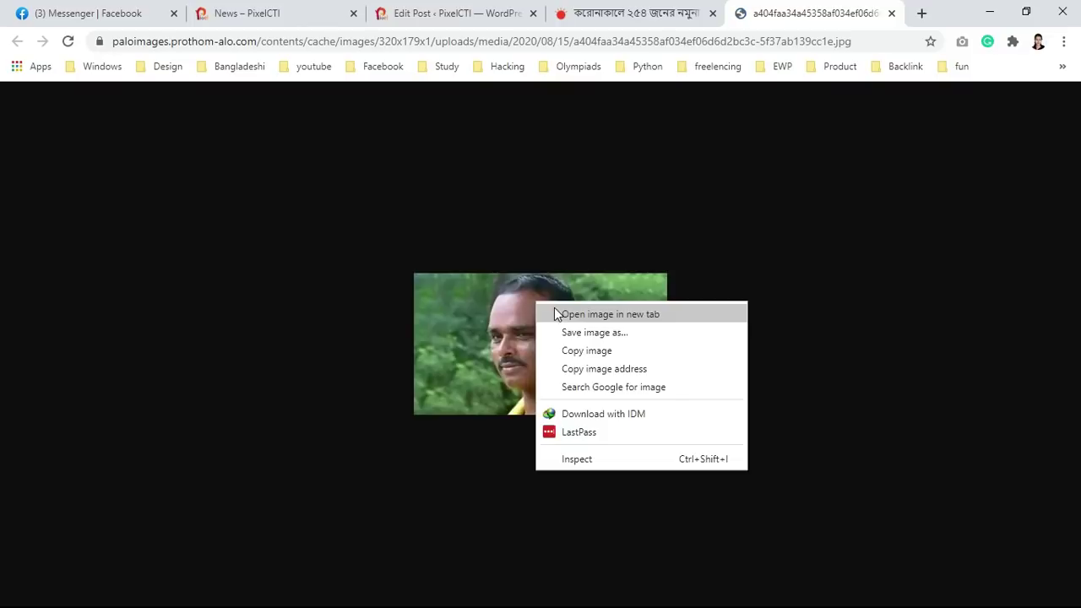
left_click(565, 327)
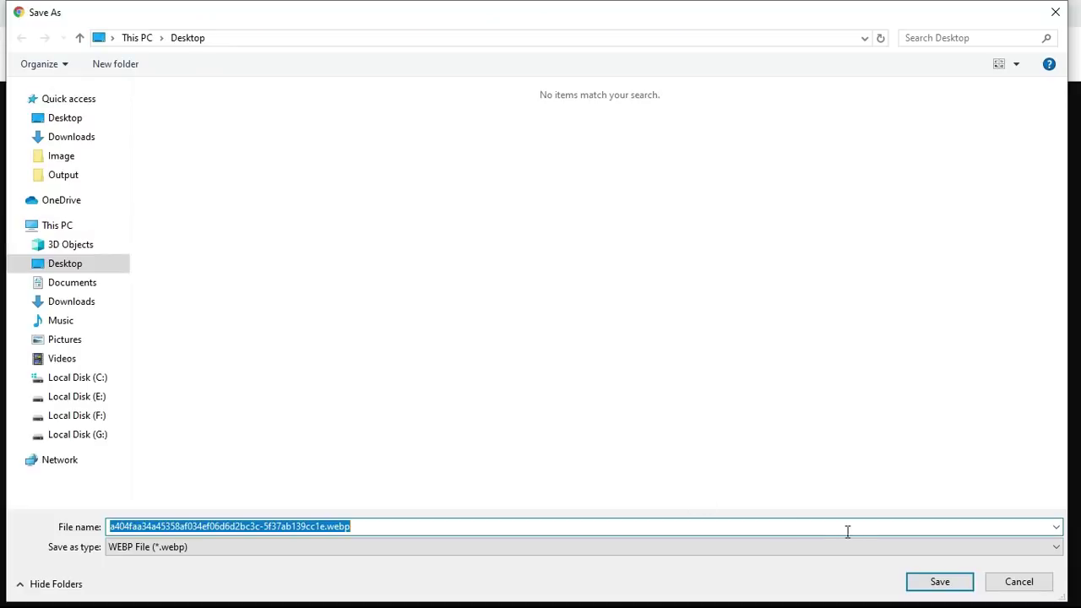
left_click(846, 551)
left_click(846, 559)
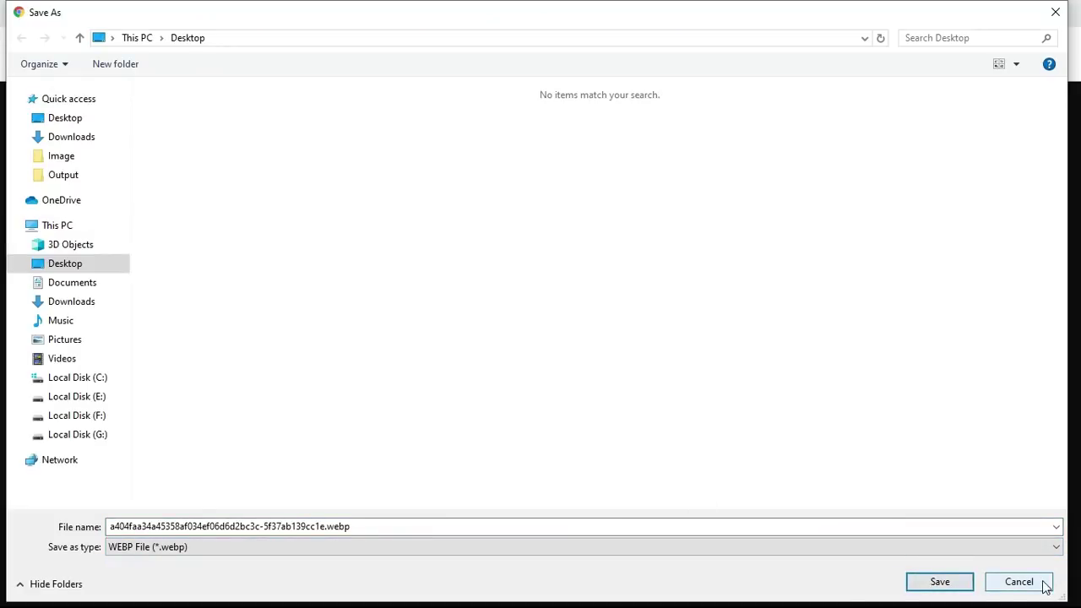
left_click(939, 581)
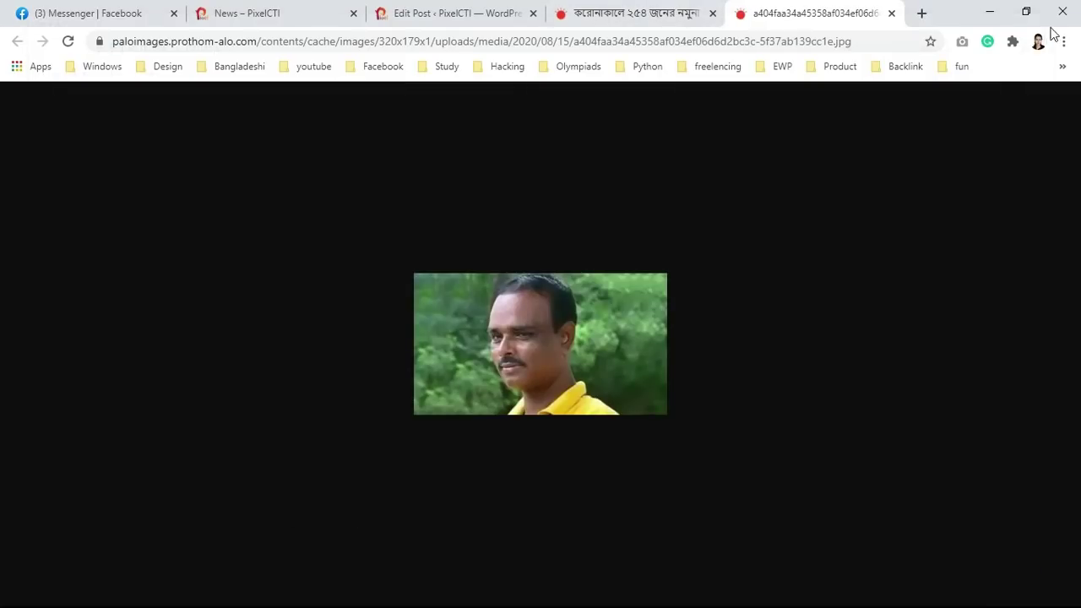
left_click(890, 14)
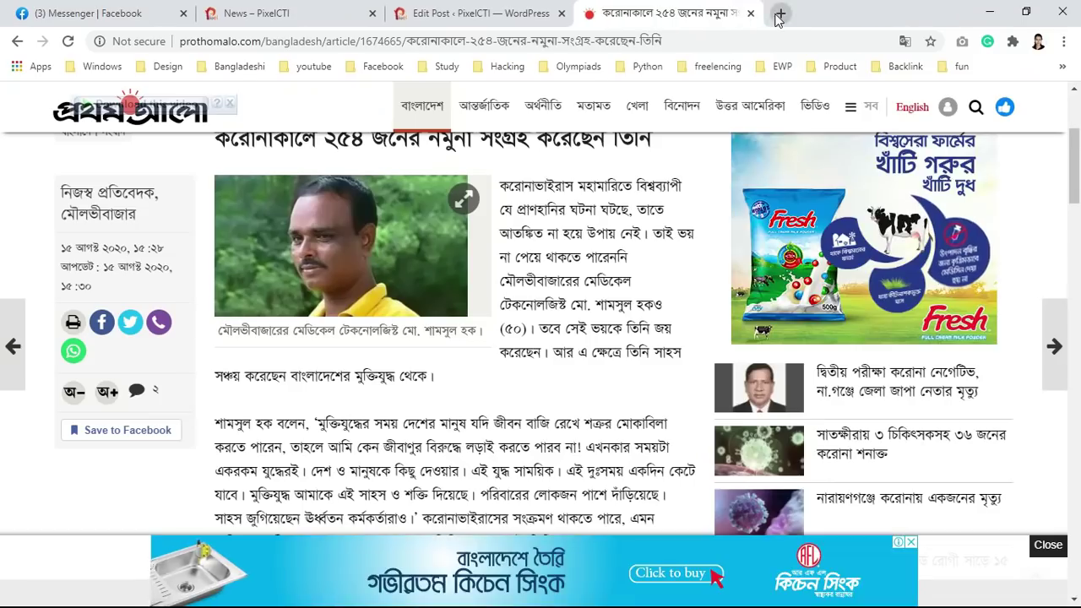
Step: Close the Prothom Alo article and search Google for "corona image" in a new browser tab
left_click(777, 13)
left_click(713, 14)
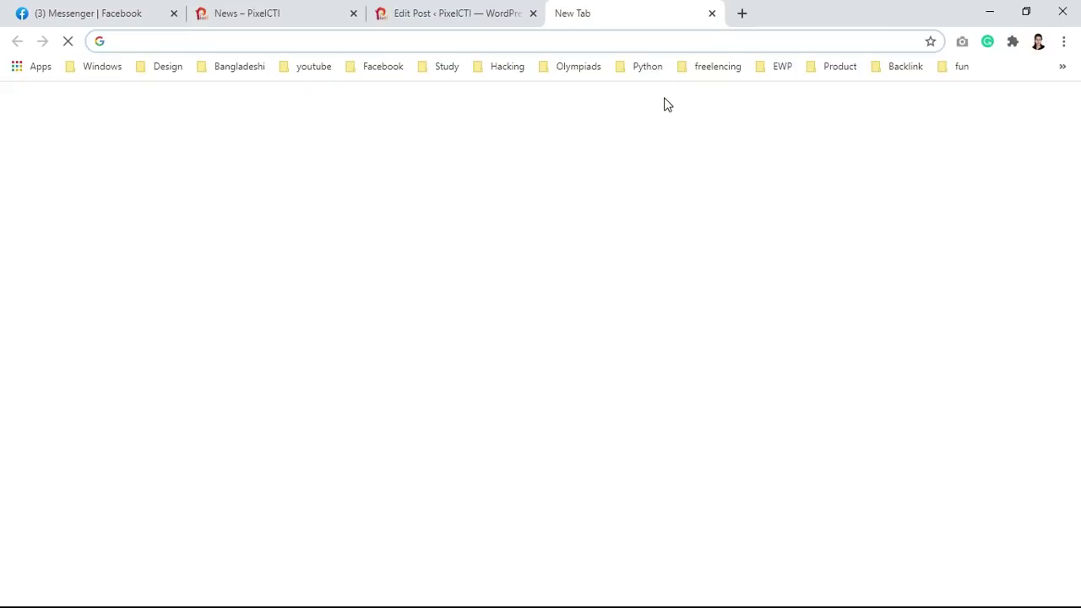
type("corona imaghe")
key("BackSpace")
type("e")
key("Return")
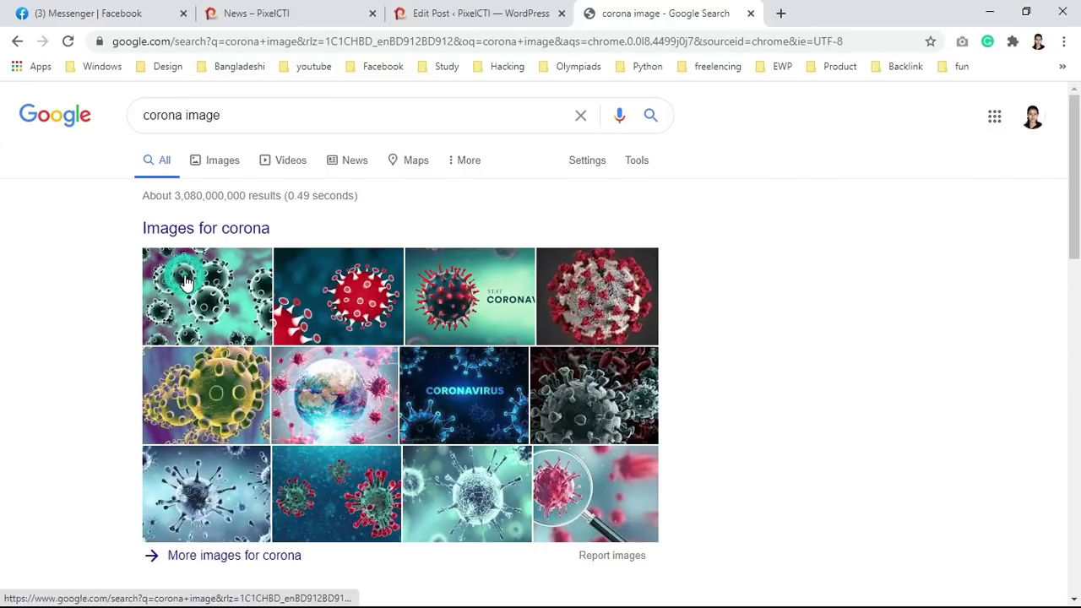
Step: Open the first coronavirus image result from WebMD and save it to the Desktop as 1800x1200_coronavirus_1.jpg
left_click(186, 278)
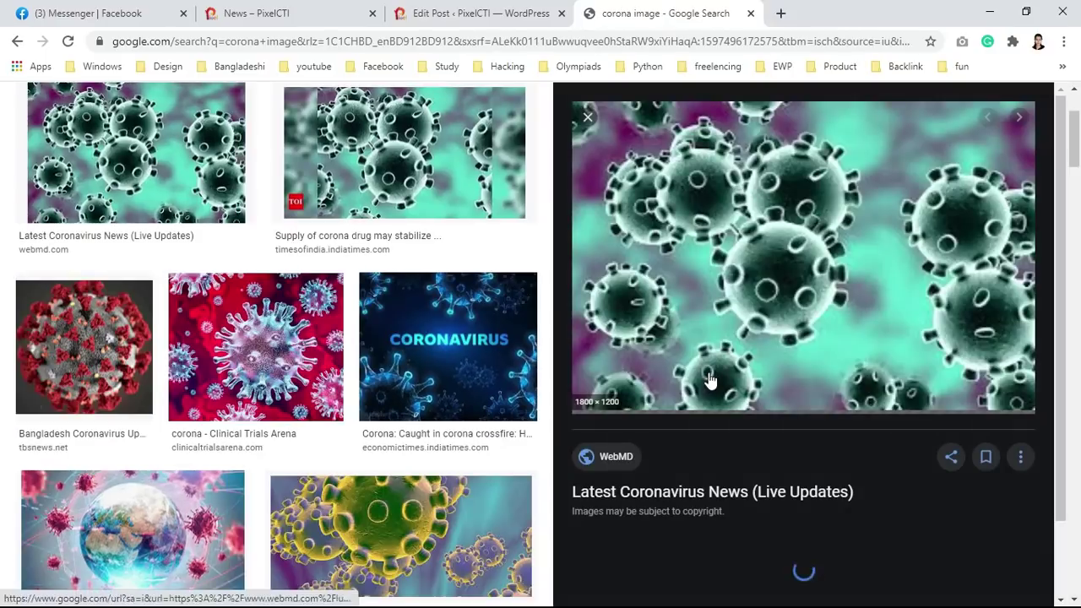
right_click(741, 224)
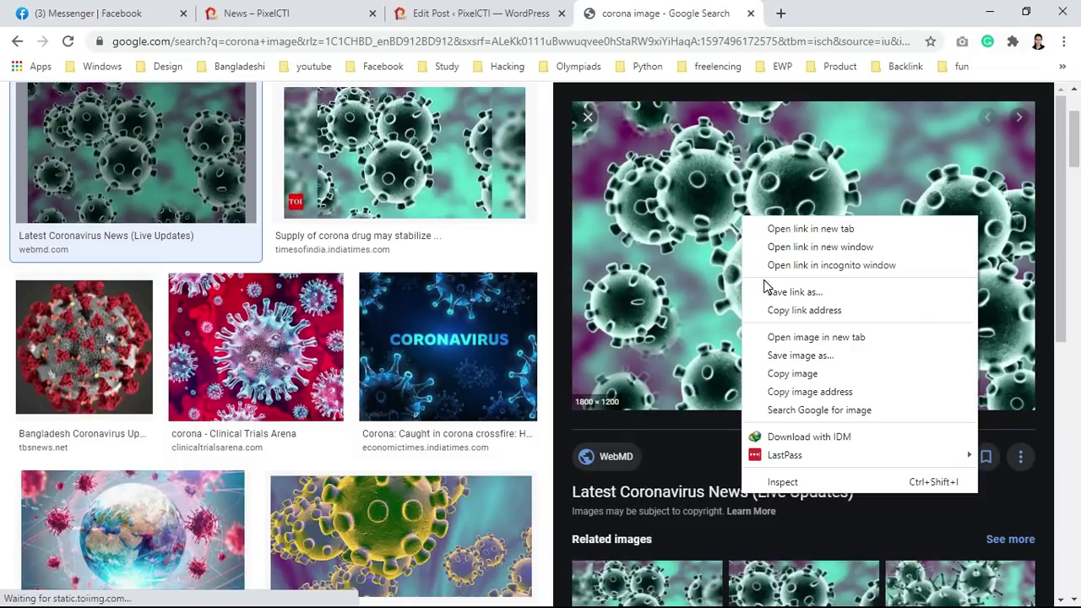
left_click(773, 357)
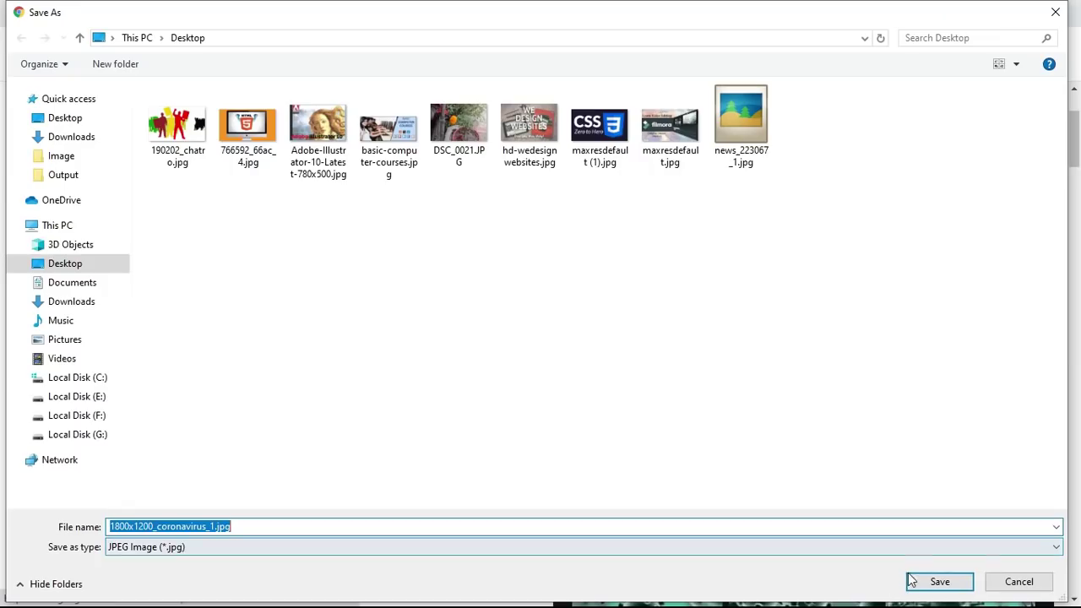
left_click(937, 580)
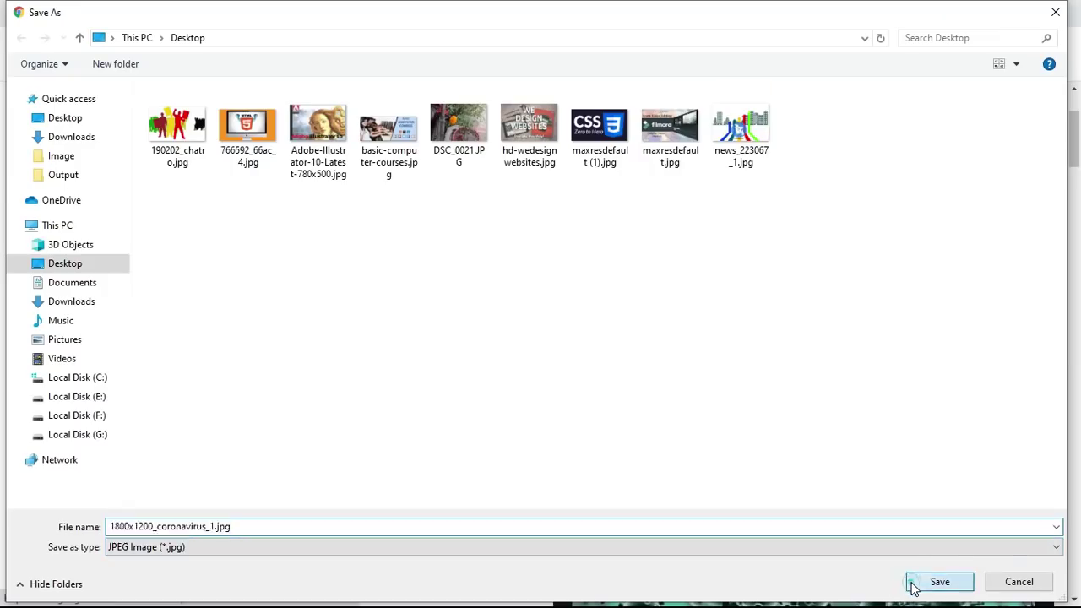
Step: Return to the WordPress post editor, upload 1800x1200_coronavirus_1.jpg and set it as the post's featured image
left_click(422, 14)
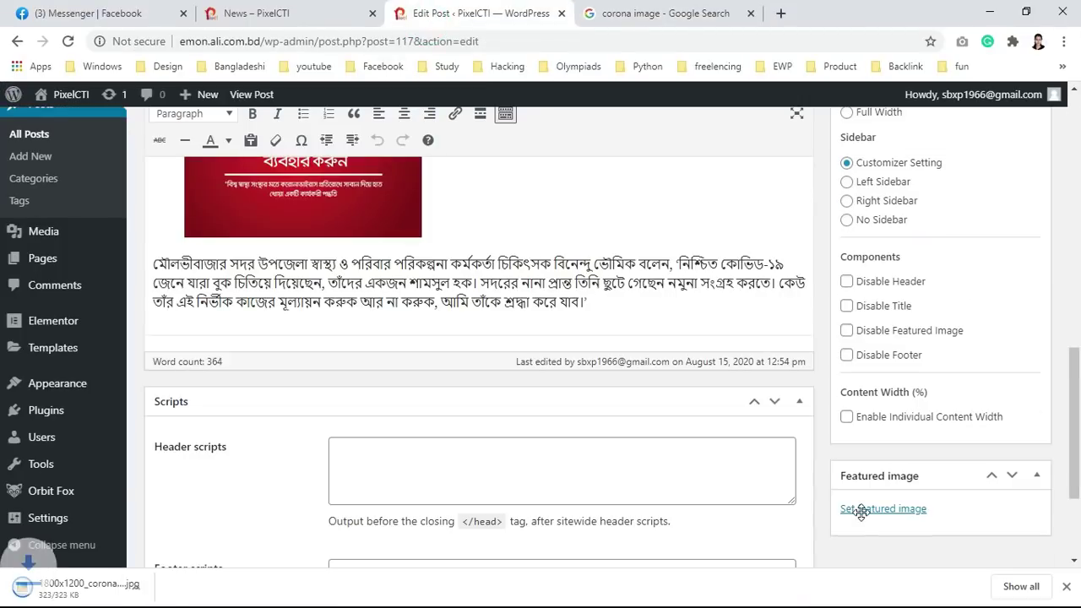
scroll(870, 514, "up", 10)
left_click(874, 519)
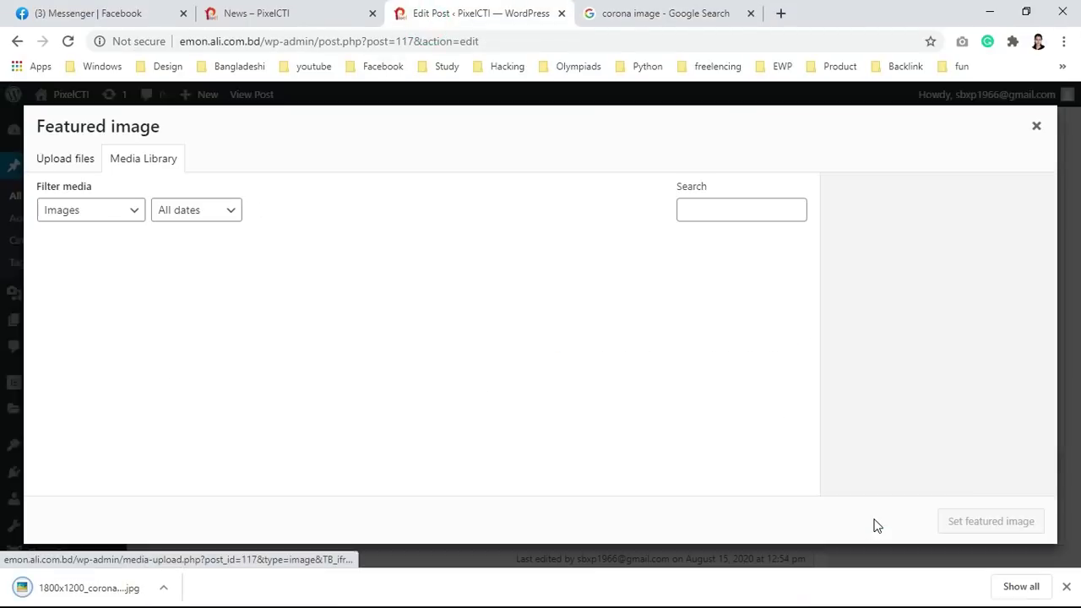
left_click_drag(89, 585, 365, 402)
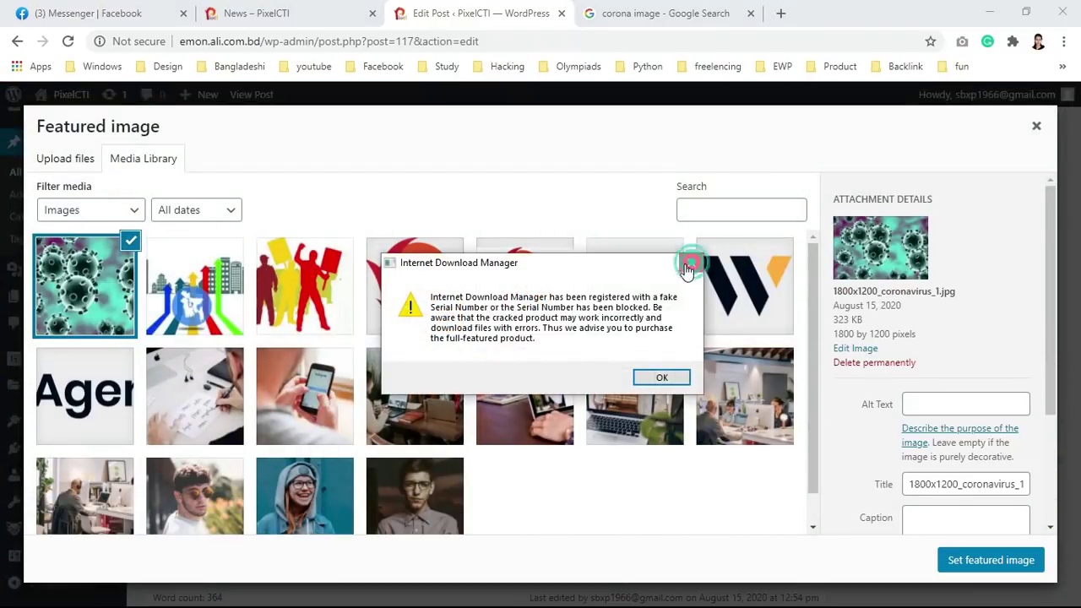
left_click(692, 262)
left_click(1004, 572)
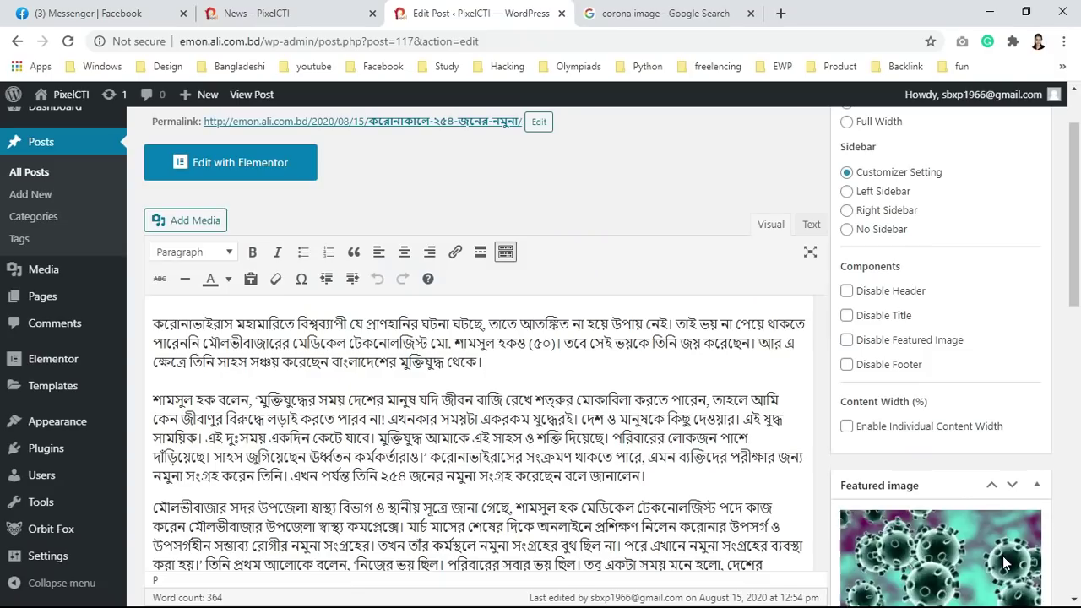
Step: Remove the post from the Uncategorized category and assign it to রাজনীতি
scroll(596, 388, "down", 10)
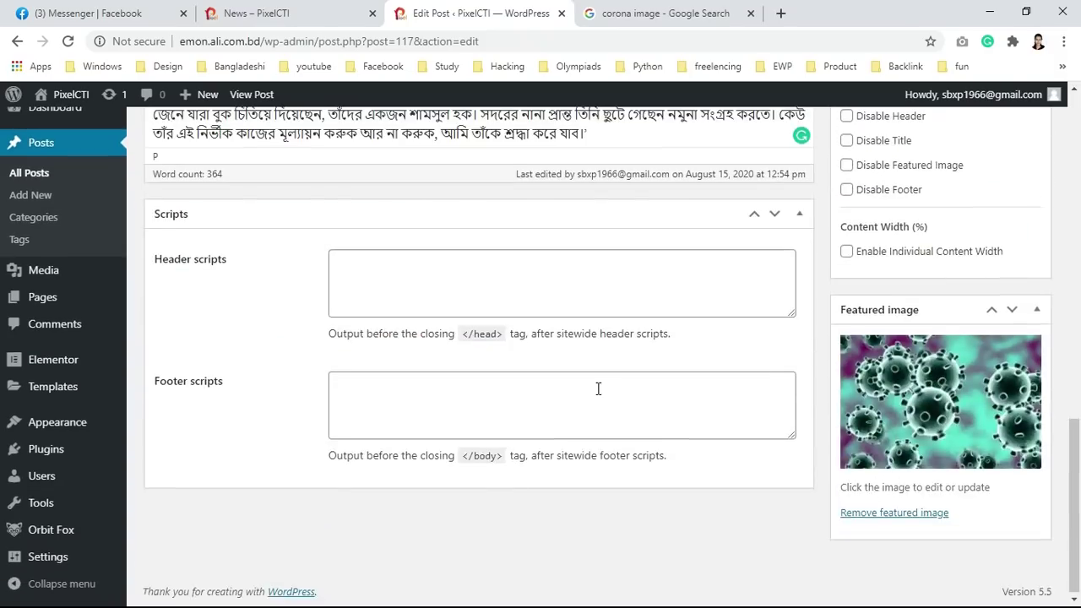
scroll(597, 385, "up", 6)
scroll(598, 386, "down", 2)
scroll(596, 386, "up", 8)
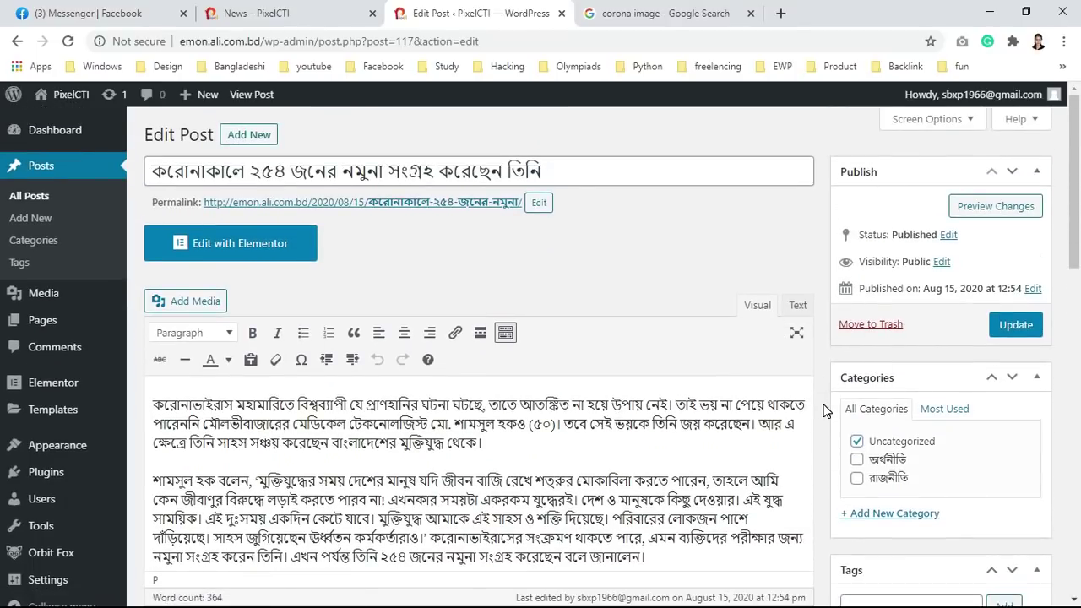
scroll(405, 472, "down", 1)
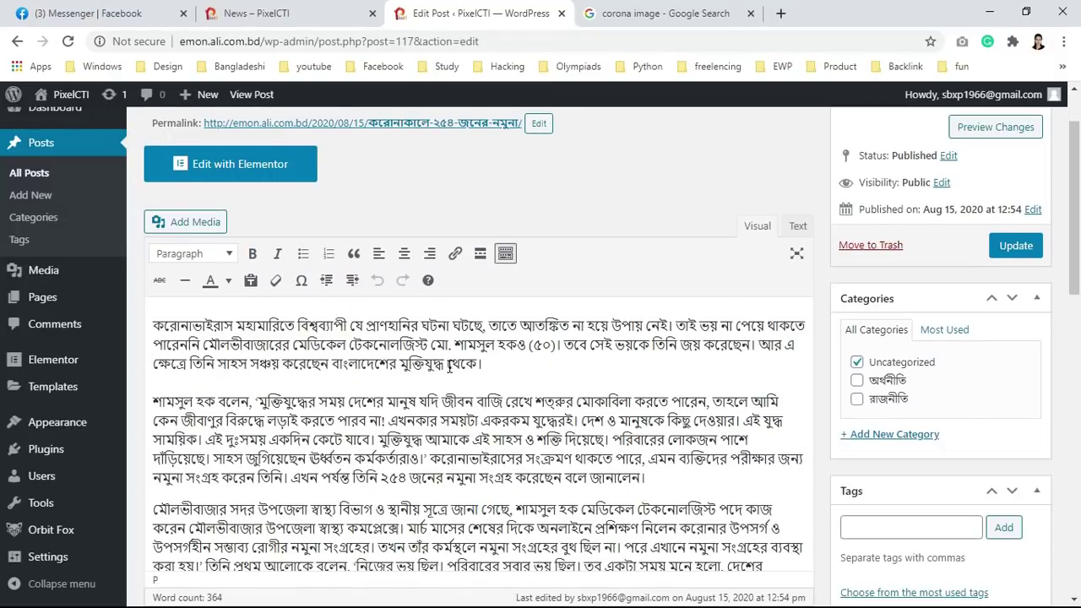
scroll(473, 365, "down", 1)
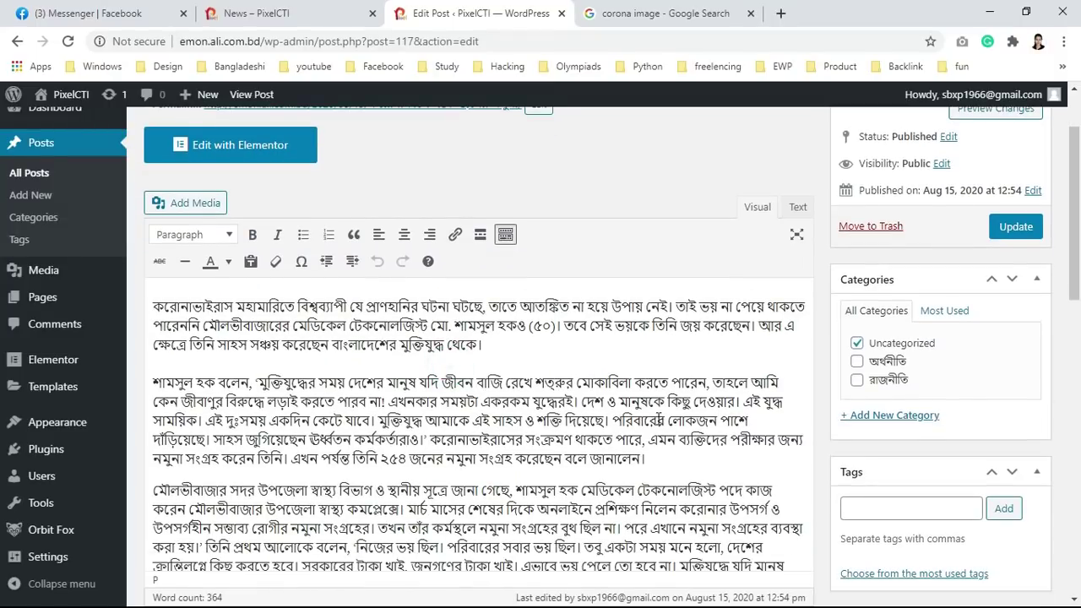
left_click(857, 344)
left_click(857, 381)
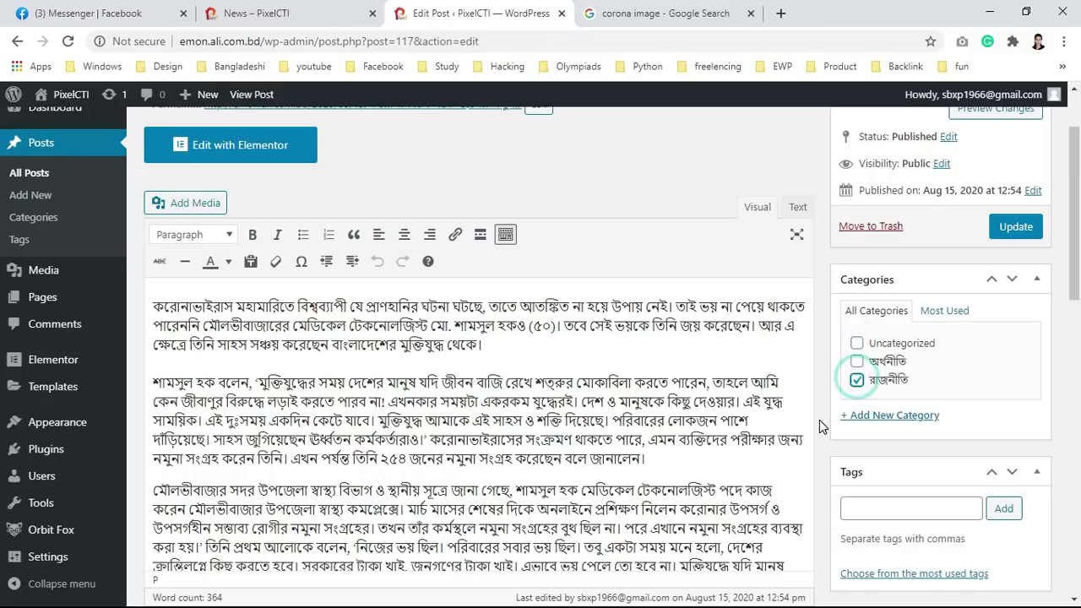
Step: Examine the post's tags field, template choices and layout settings, keeping Default template selected
scroll(818, 422, "down", 1)
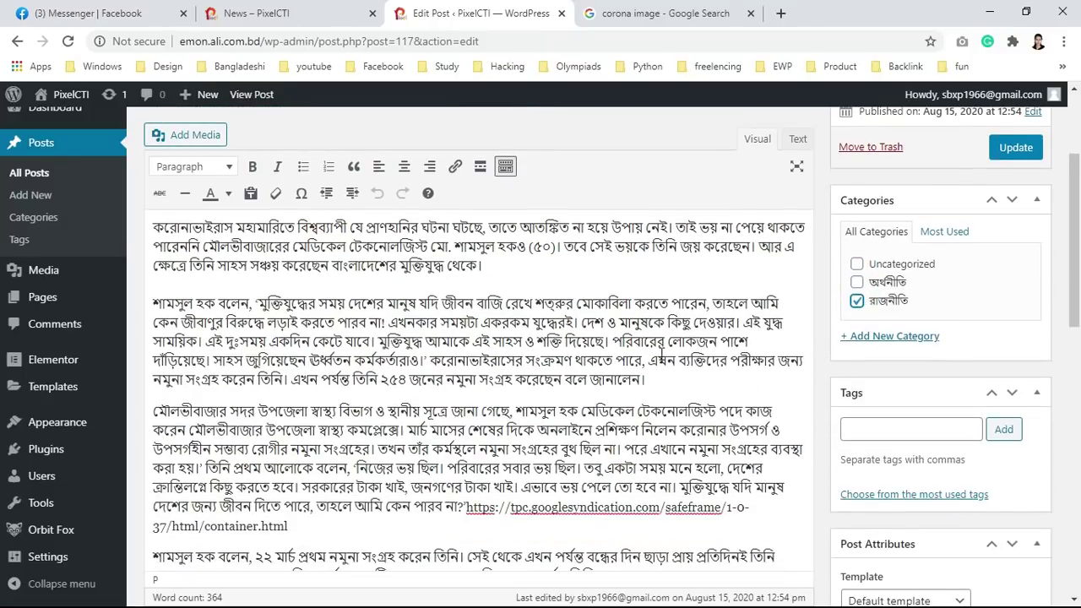
scroll(661, 353, "down", 4)
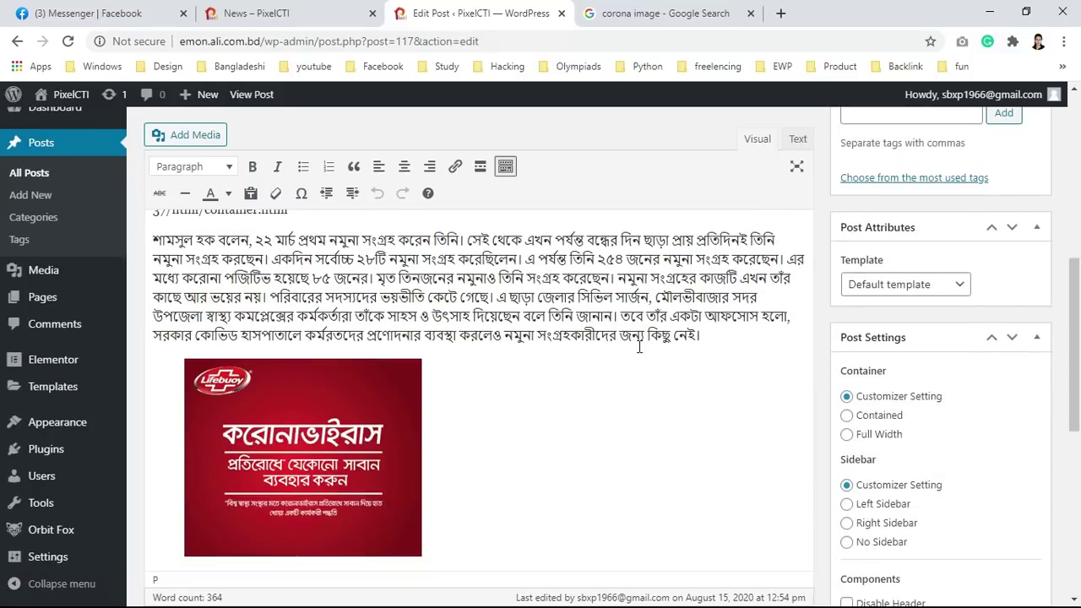
scroll(639, 347, "up", 2)
left_click(926, 266)
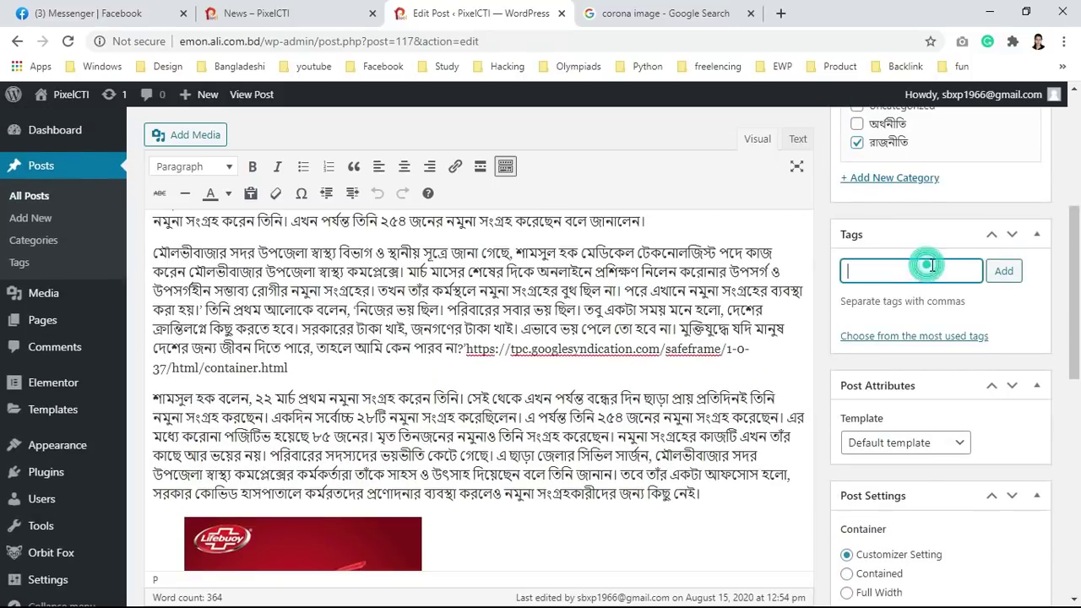
scroll(929, 463, "down", 2)
left_click(881, 288)
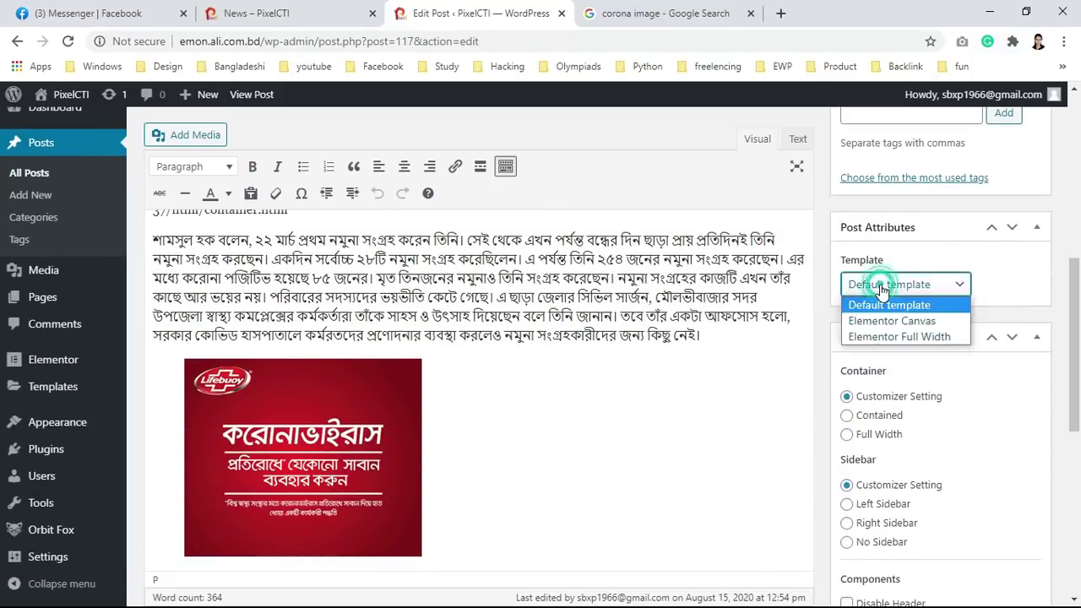
left_click(880, 289)
left_click(864, 287)
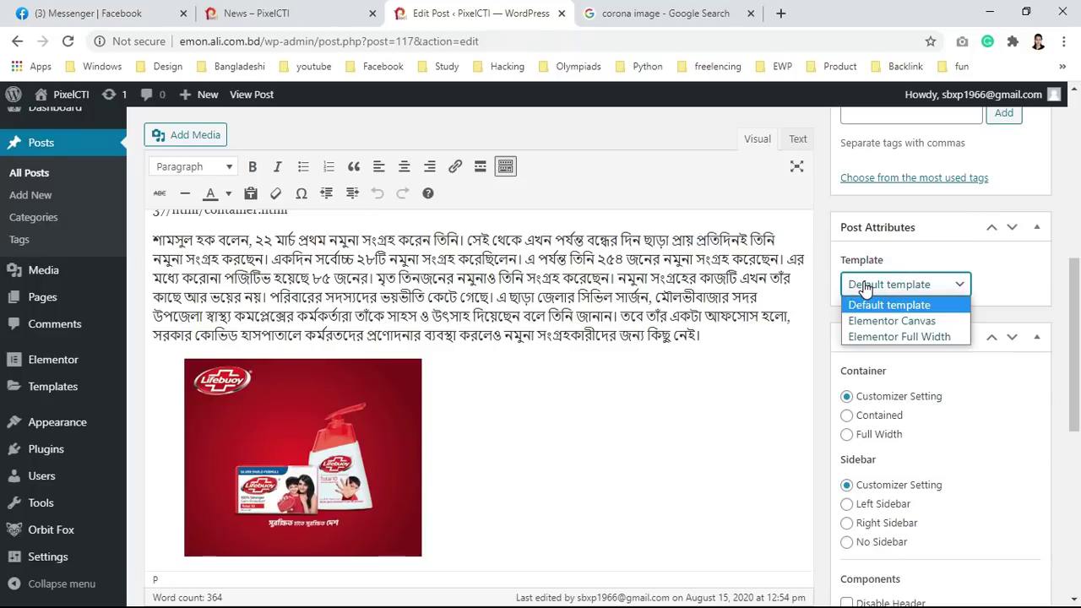
left_click(886, 304)
scroll(738, 335, "down", 3)
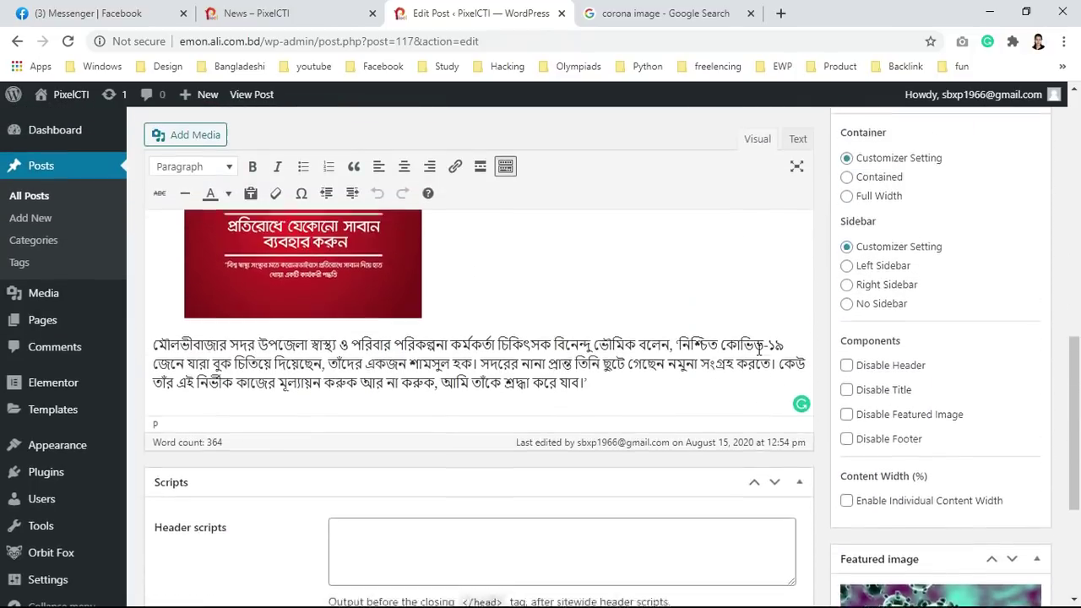
scroll(759, 349, "up", 1)
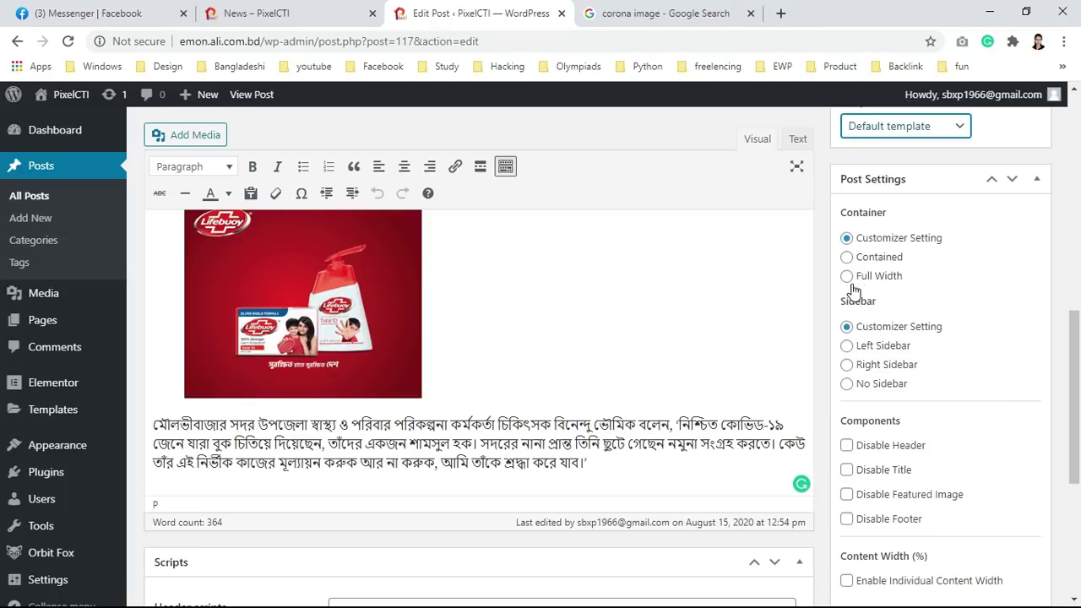
Step: Check the post's layout options, featured image and script fields, and save the changes to the published post
scroll(885, 397, "down", 3)
scroll(884, 409, "up", 2)
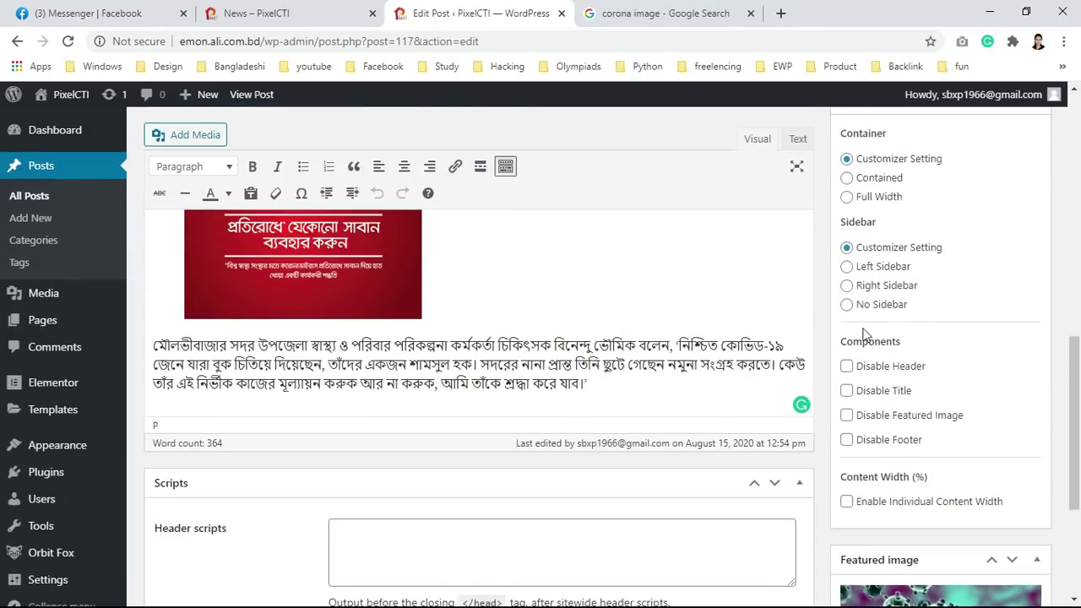
scroll(871, 386, "down", 1)
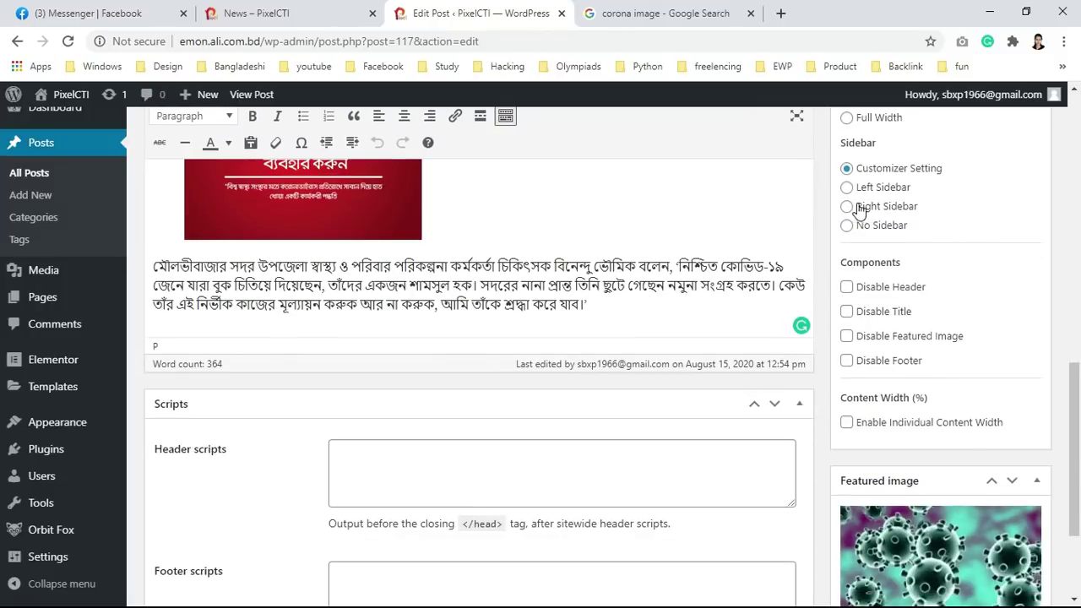
scroll(913, 414, "down", 2)
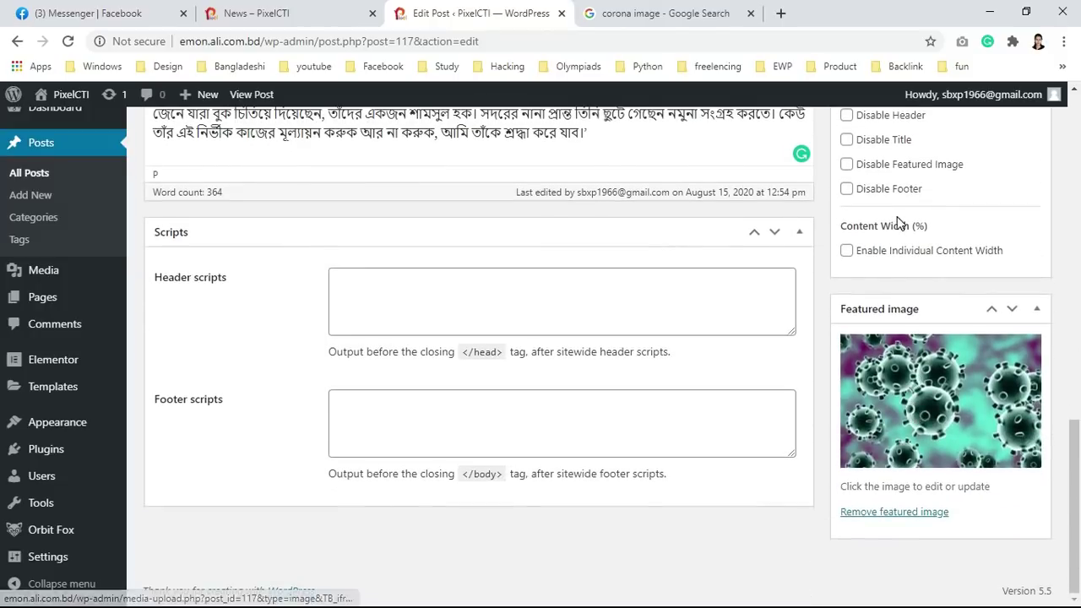
scroll(896, 220, "up", 1)
scroll(871, 317, "down", 1)
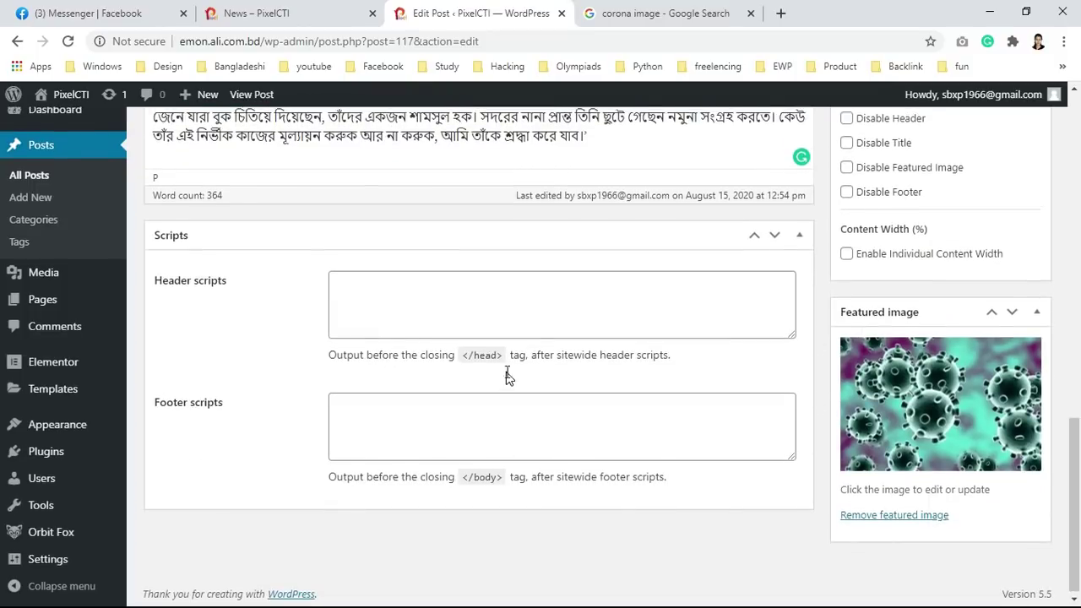
scroll(506, 371, "up", 5)
left_click(999, 325)
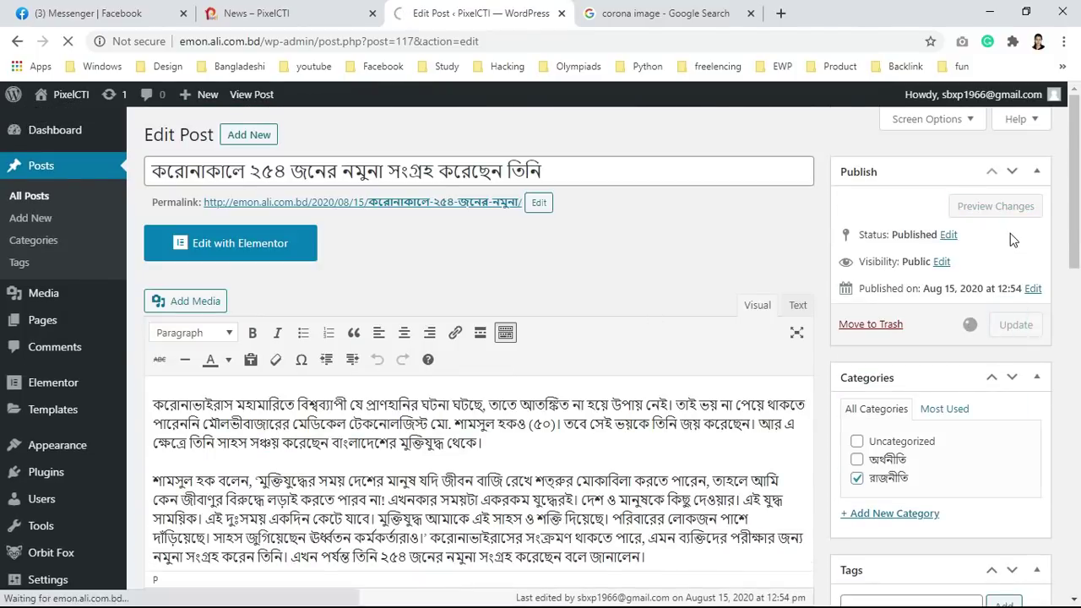
Step: Reload the site's News page and open the full article করোনাকালে ২৫৪ জনের নমুনা সংগ্রহ করেছেন তিনি
left_click(253, 15)
left_click(70, 40)
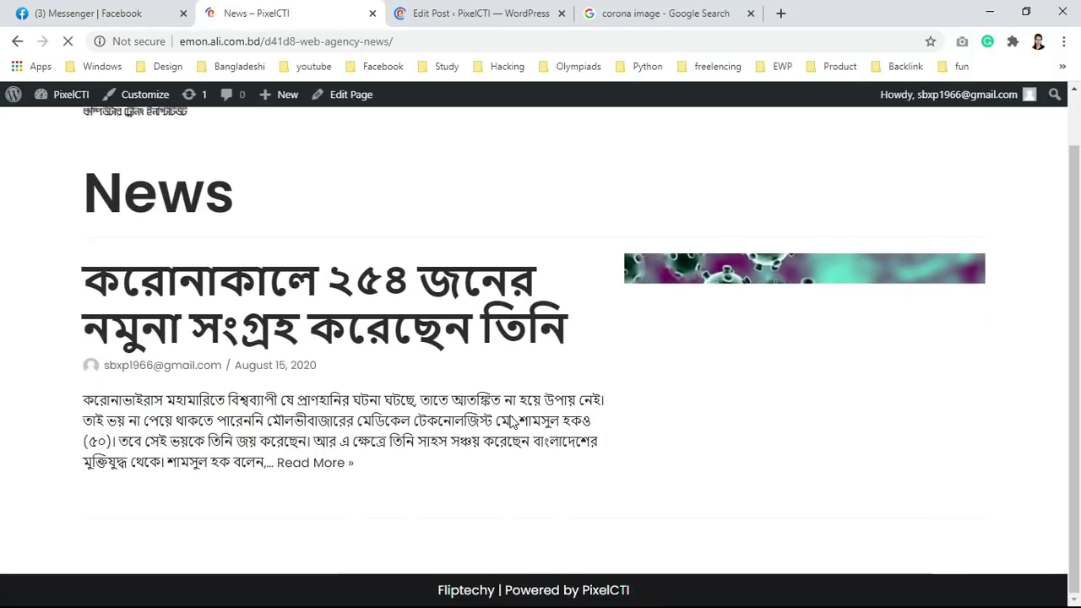
scroll(511, 405, "down", 1)
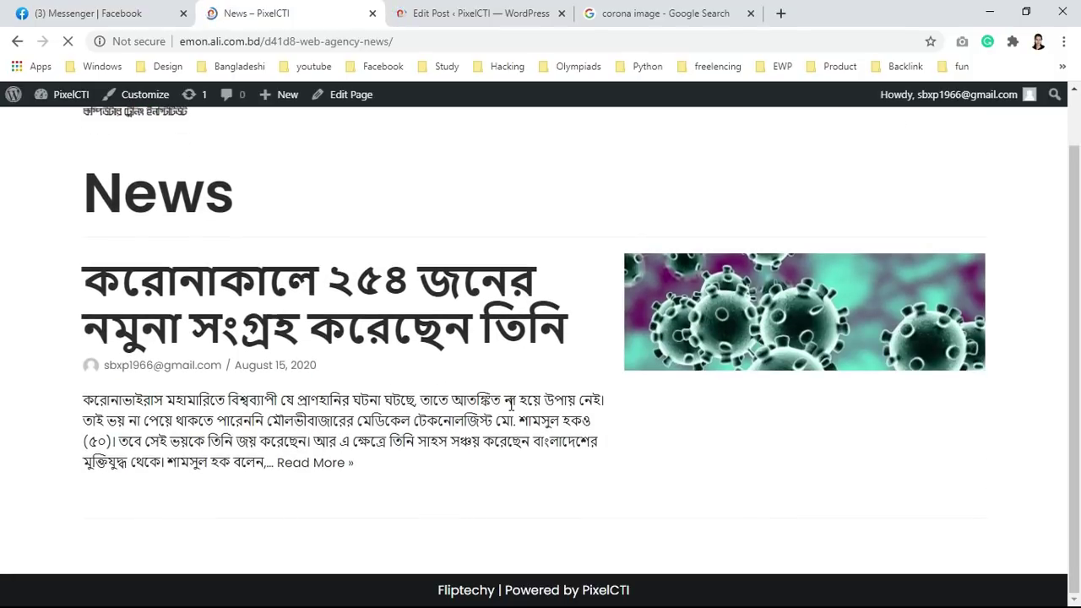
left_click(287, 463)
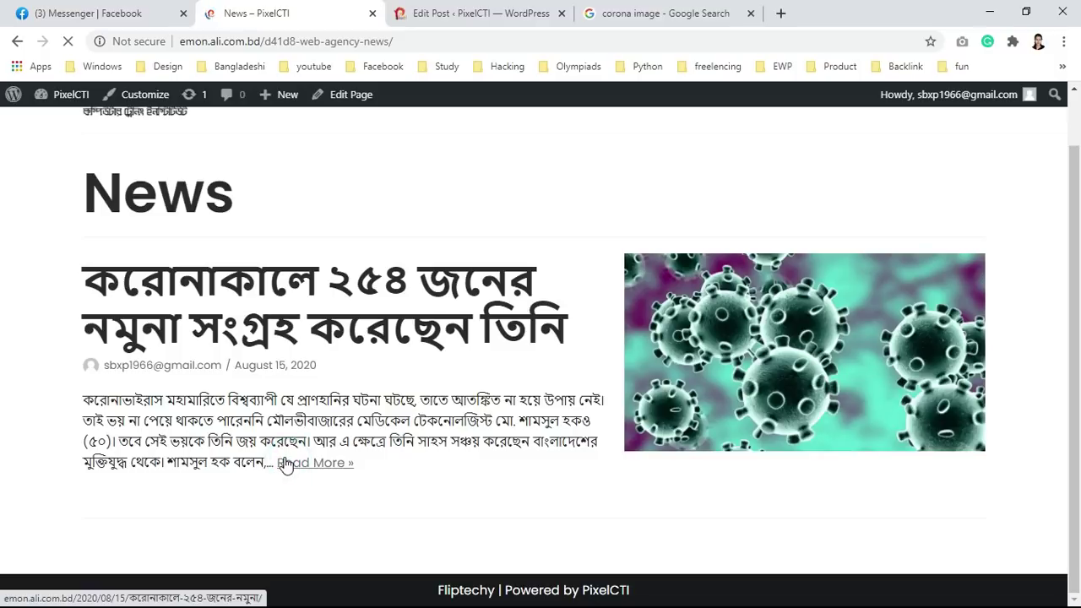
Step: Examine the published article page, covering its title, featured image, body text, inline image and comment form
scroll(287, 355, "down", 5)
scroll(287, 354, "up", 5)
scroll(287, 355, "down", 5)
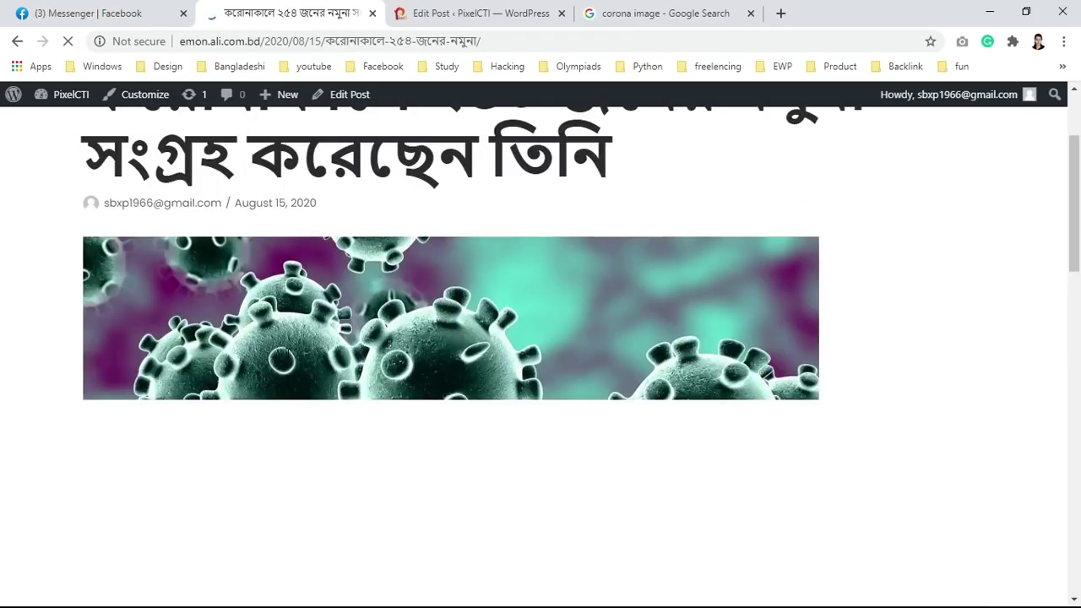
scroll(287, 360, "up", 2)
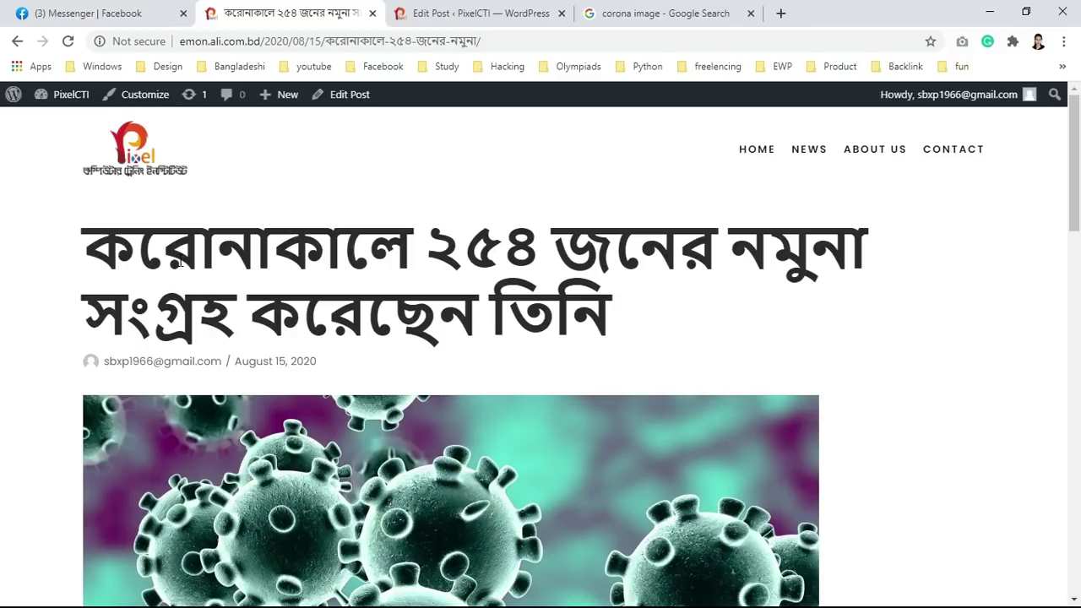
scroll(175, 329, "down", 1)
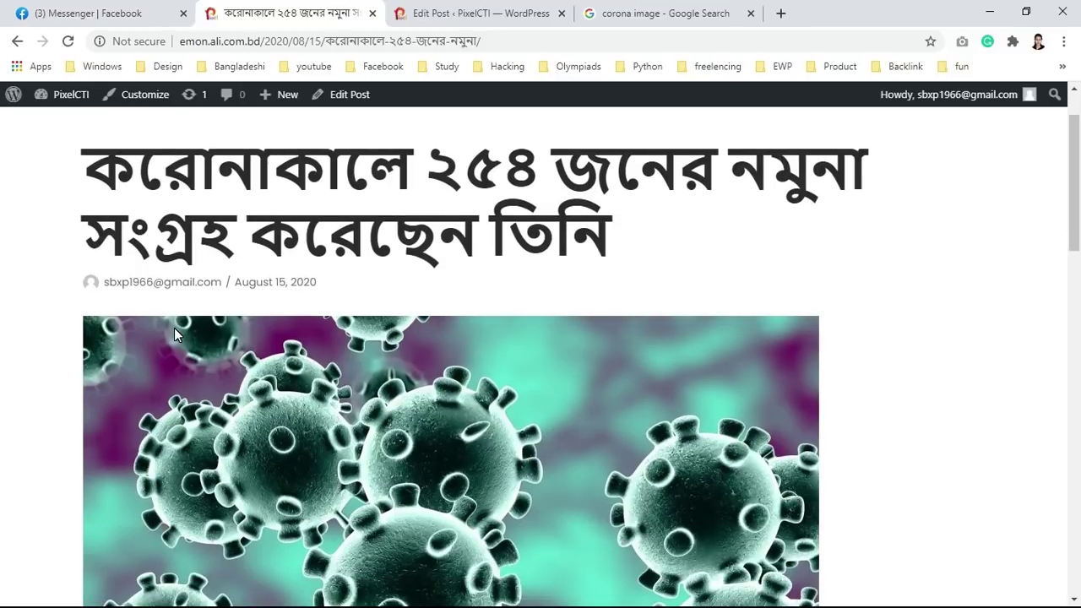
scroll(204, 325, "down", 20)
scroll(358, 452, "up", 5)
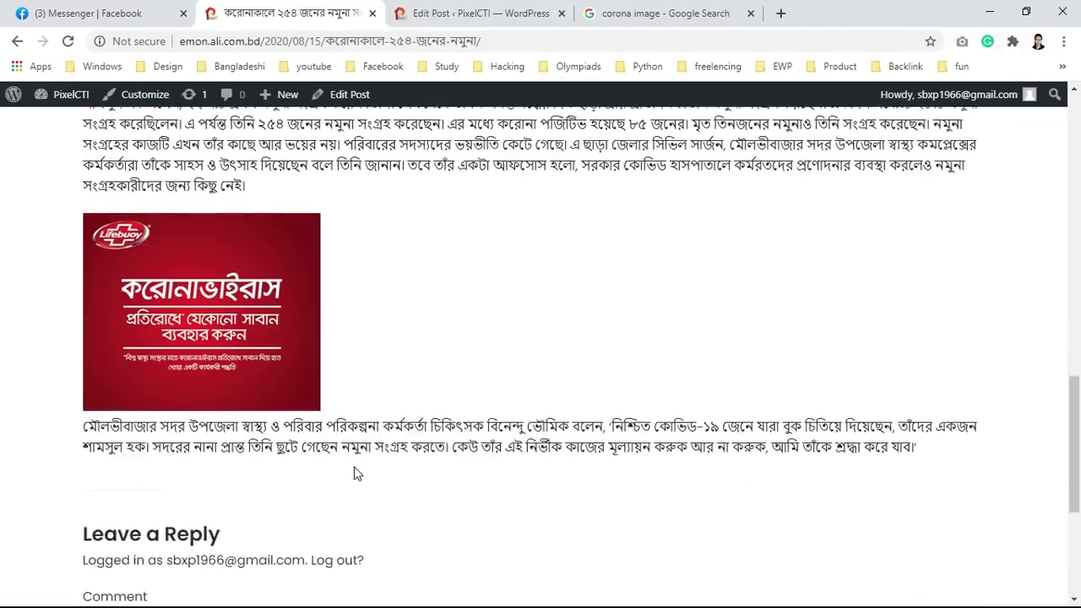
scroll(358, 453, "down", 5)
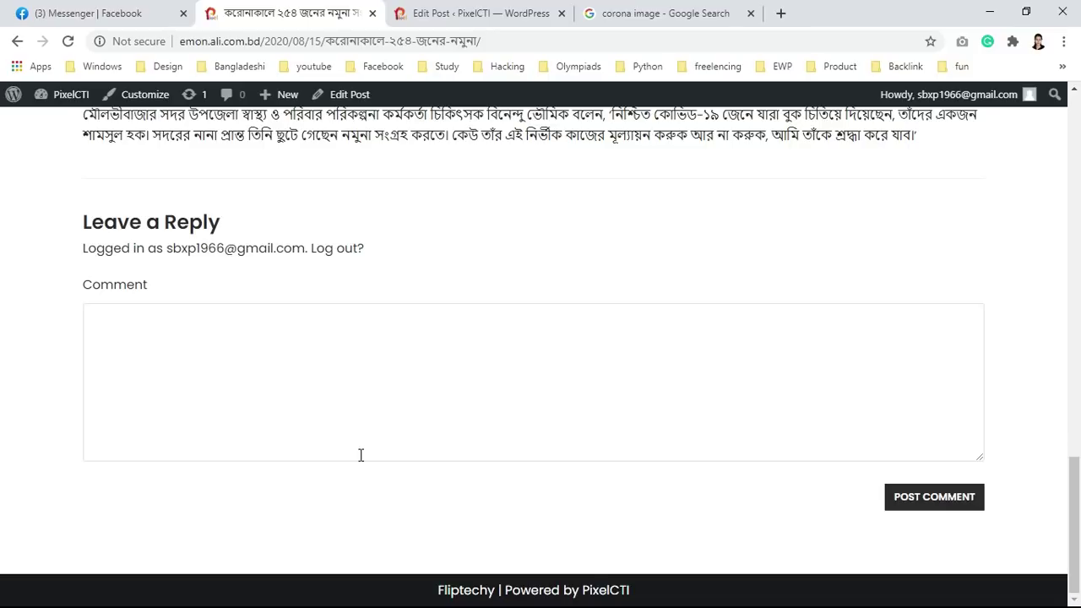
scroll(360, 455, "up", 8)
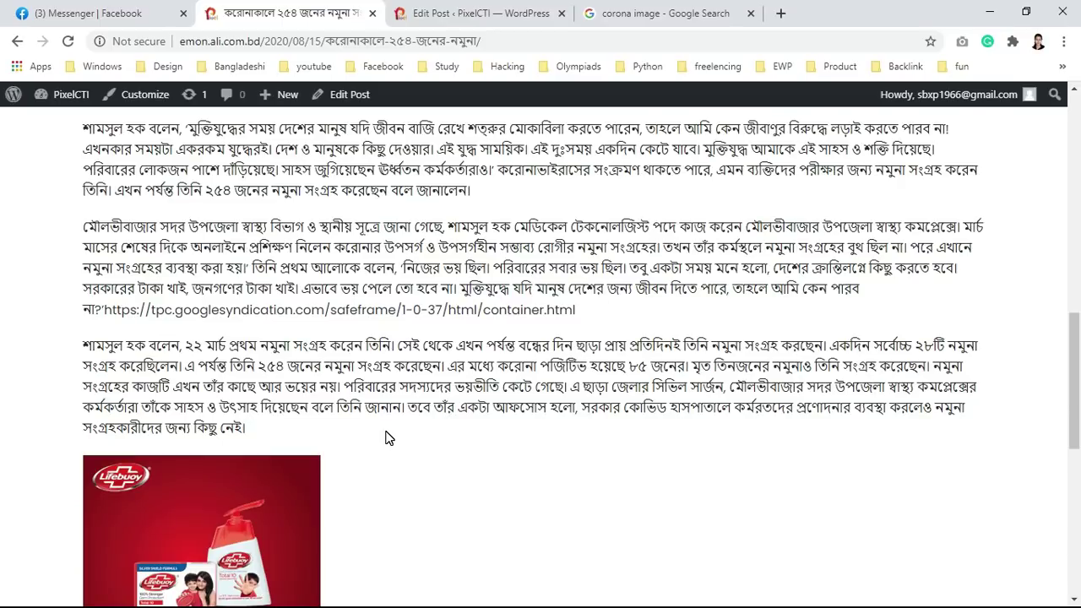